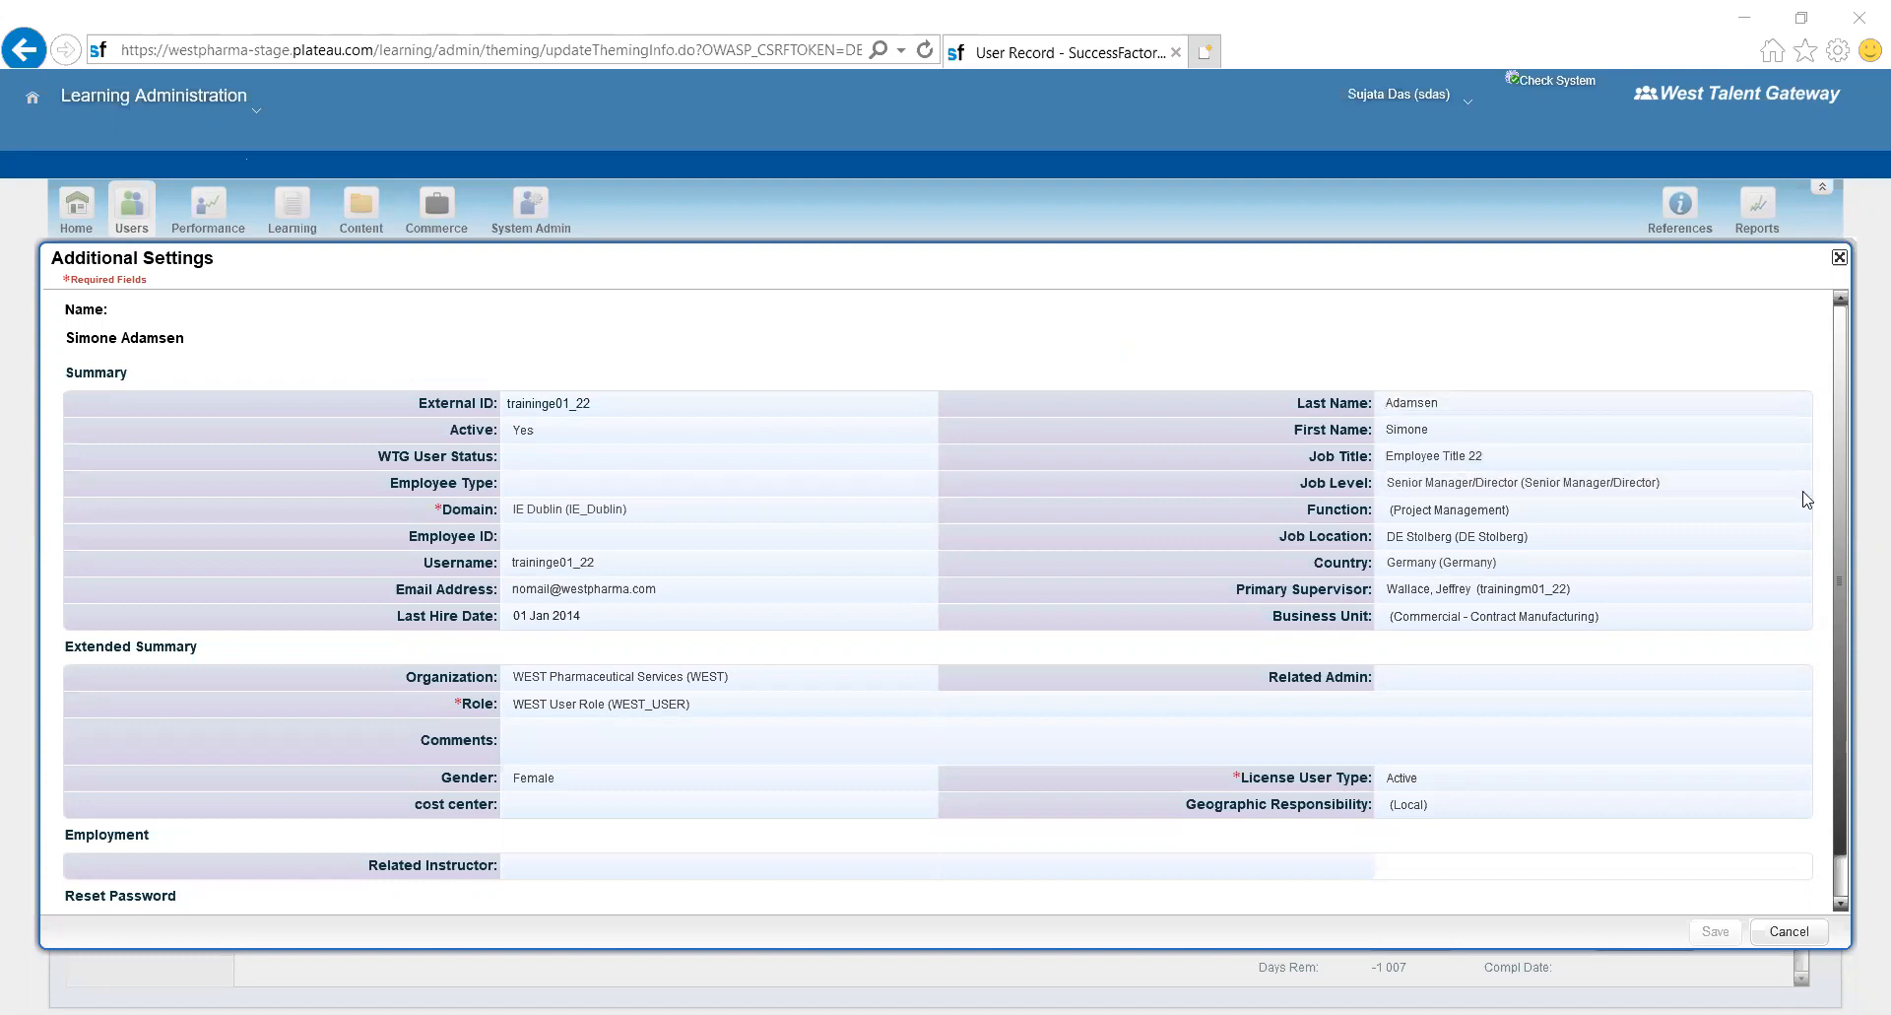
- Try the Functional license user type in the user's additional settings, then restore it to Active
{"action": "left_click_drag", "start_coordinate": [1837, 529], "coordinate": [1836, 609]}
{"action": "left_click", "coordinate": [855, 700]}
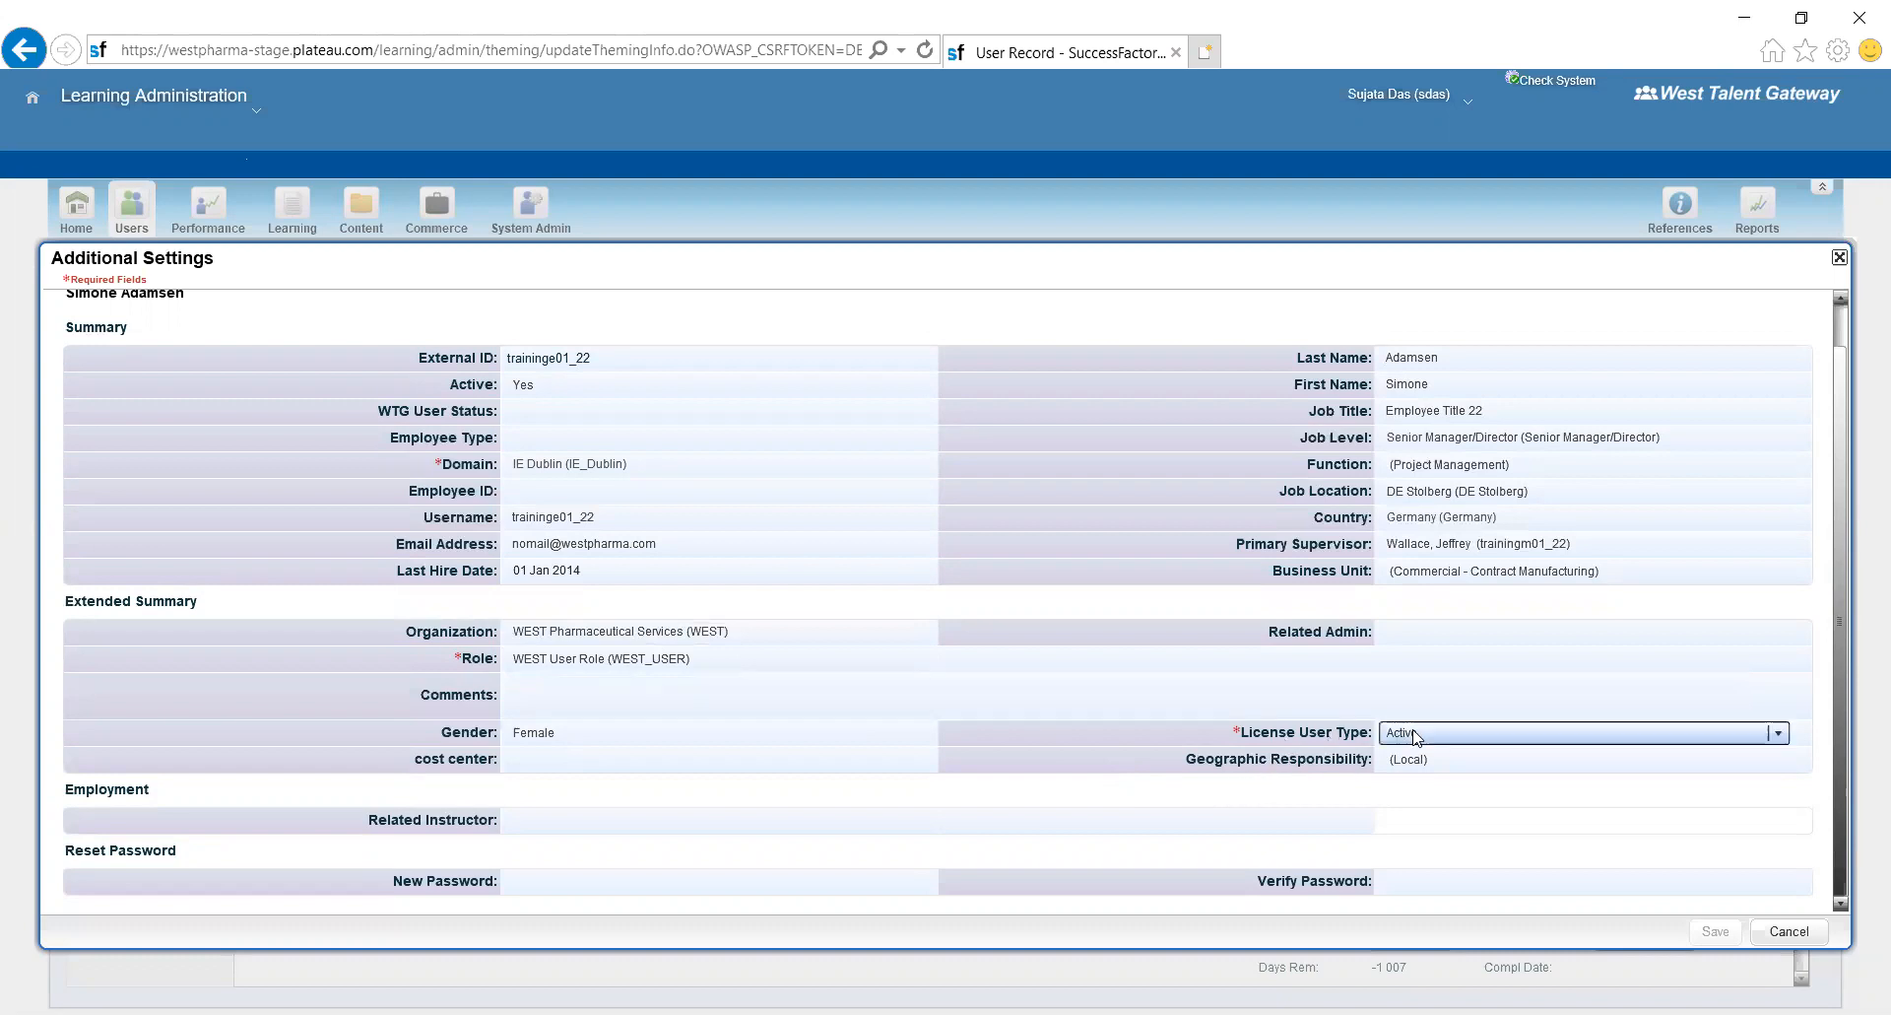
{"action": "left_click", "coordinate": [1443, 737]}
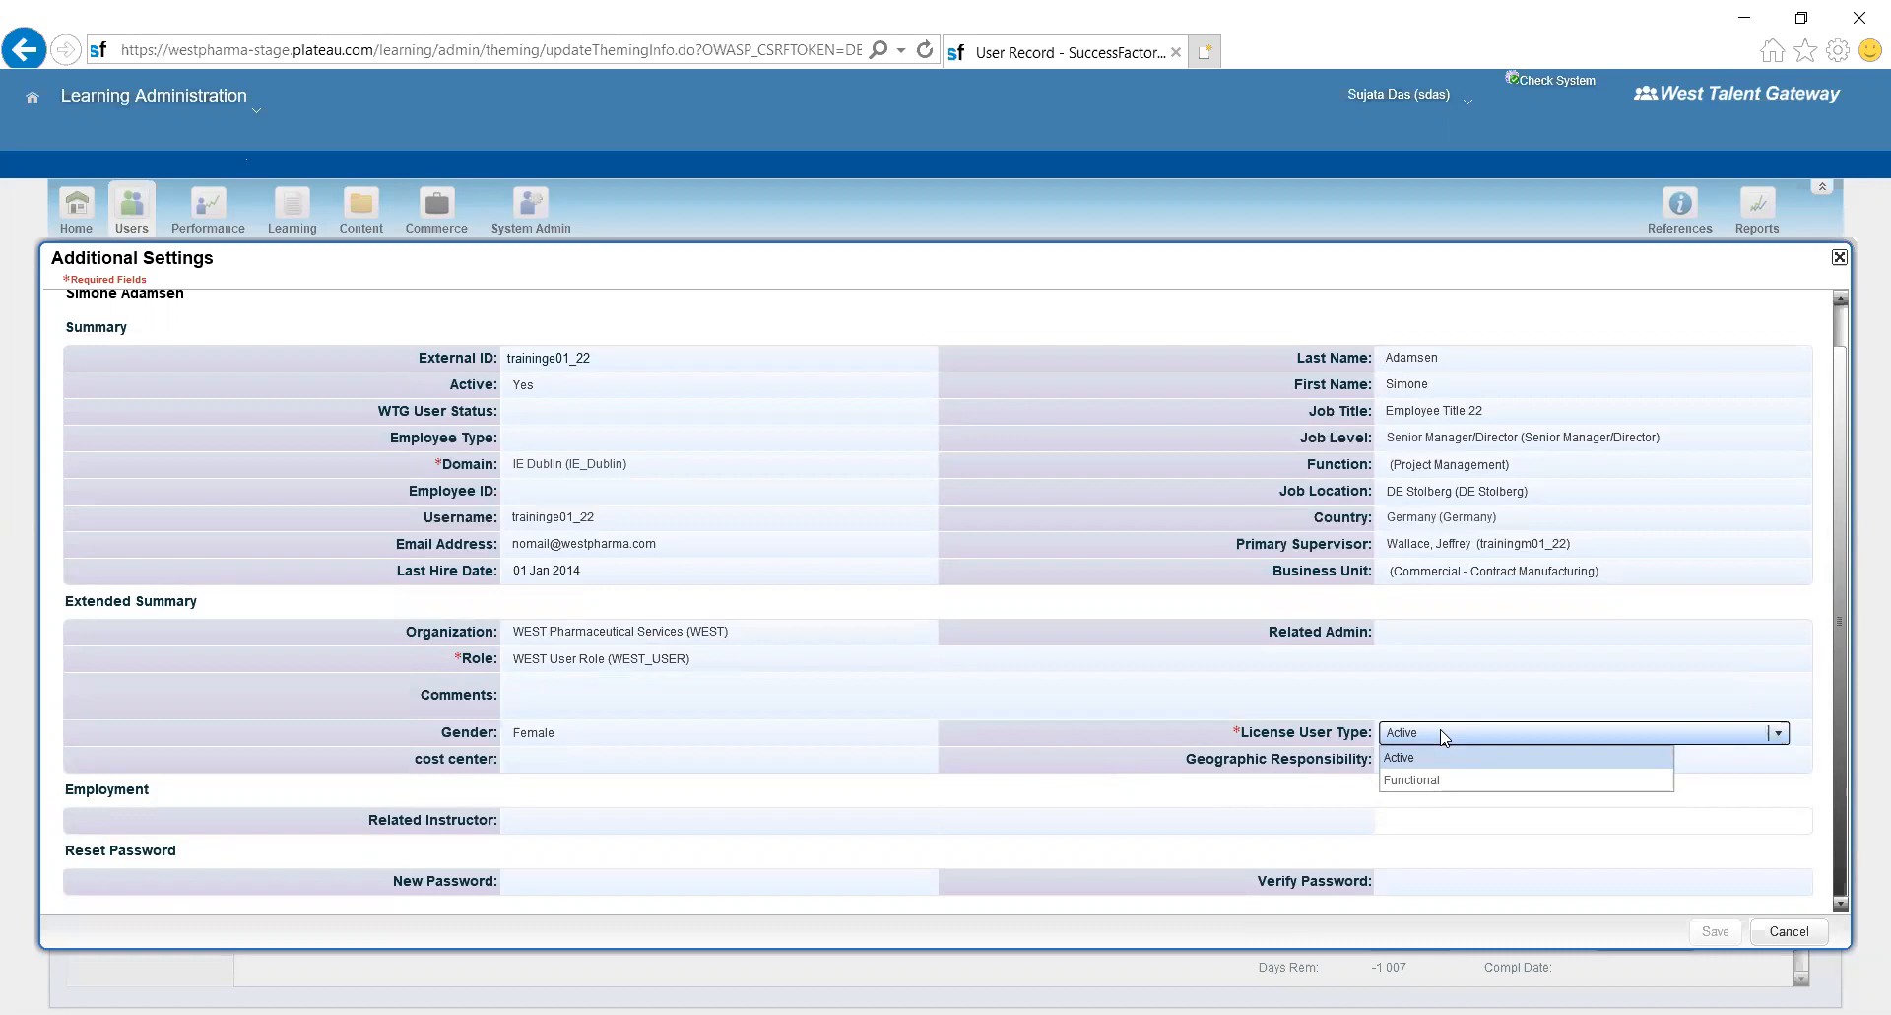
{"action": "left_click", "coordinate": [1434, 782]}
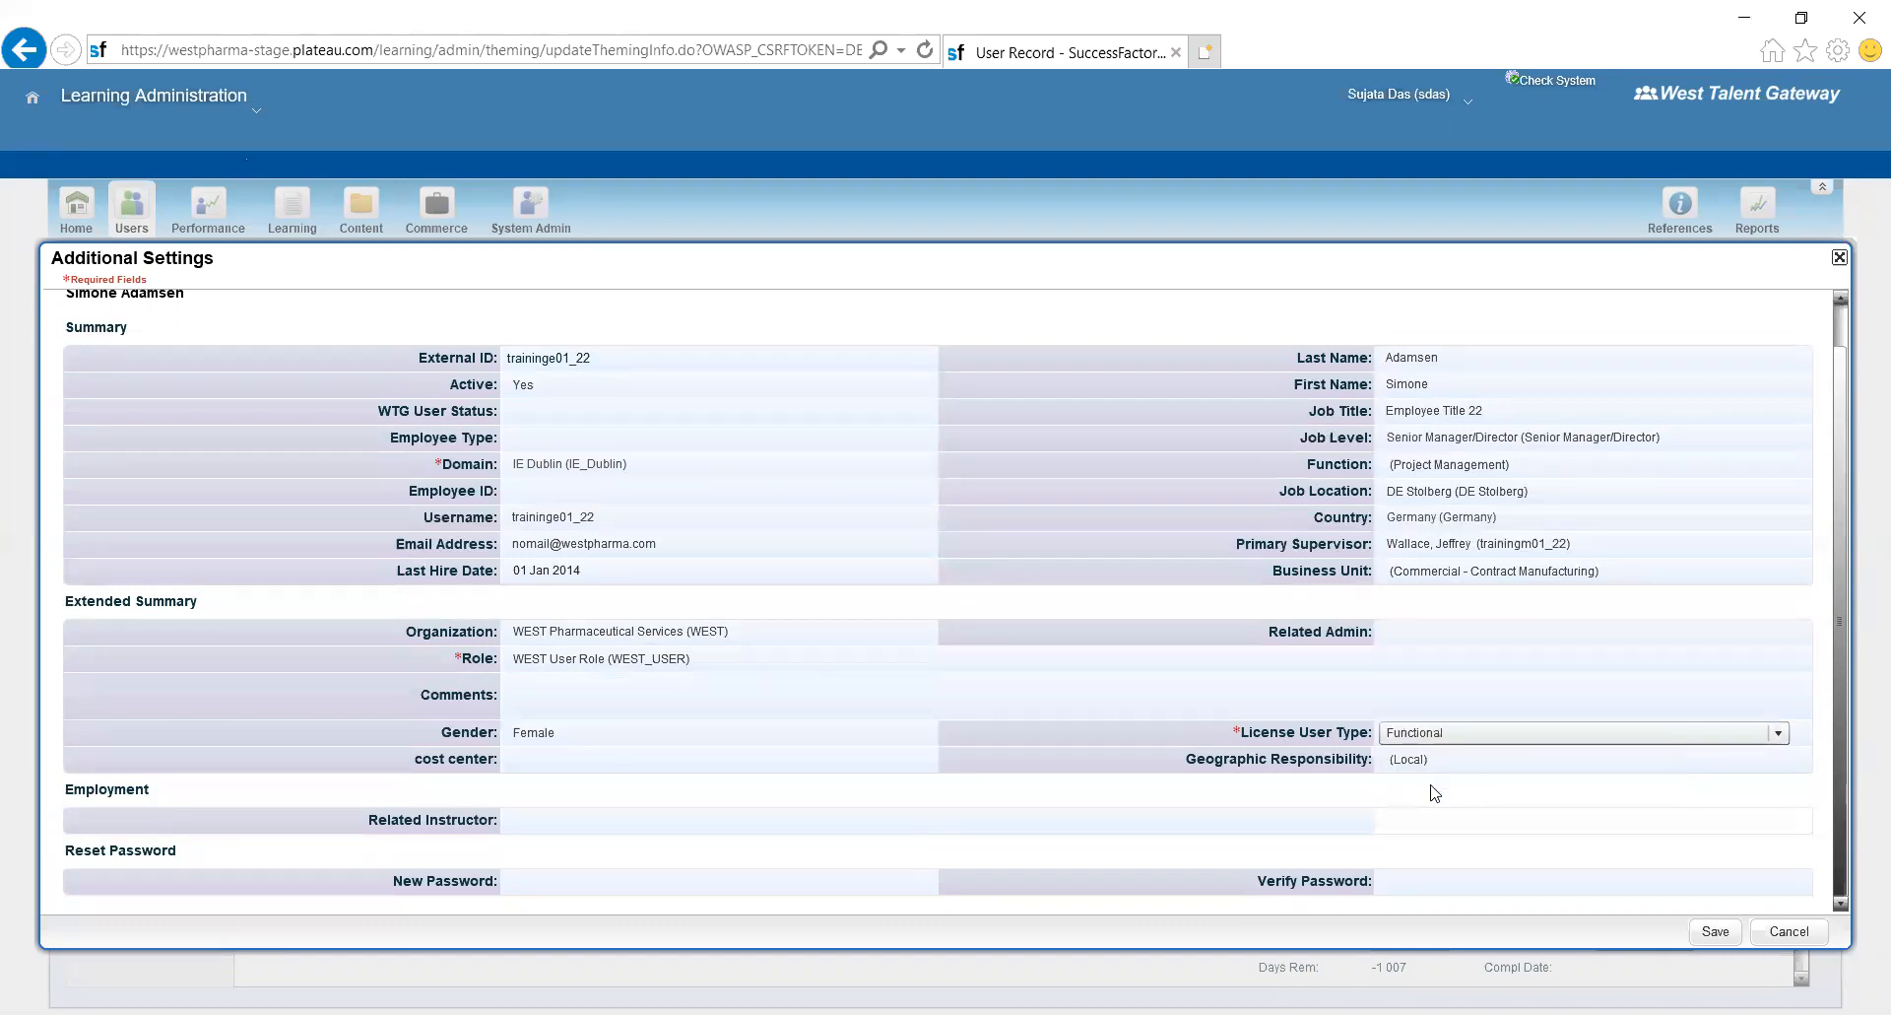
{"action": "left_click", "coordinate": [1455, 733]}
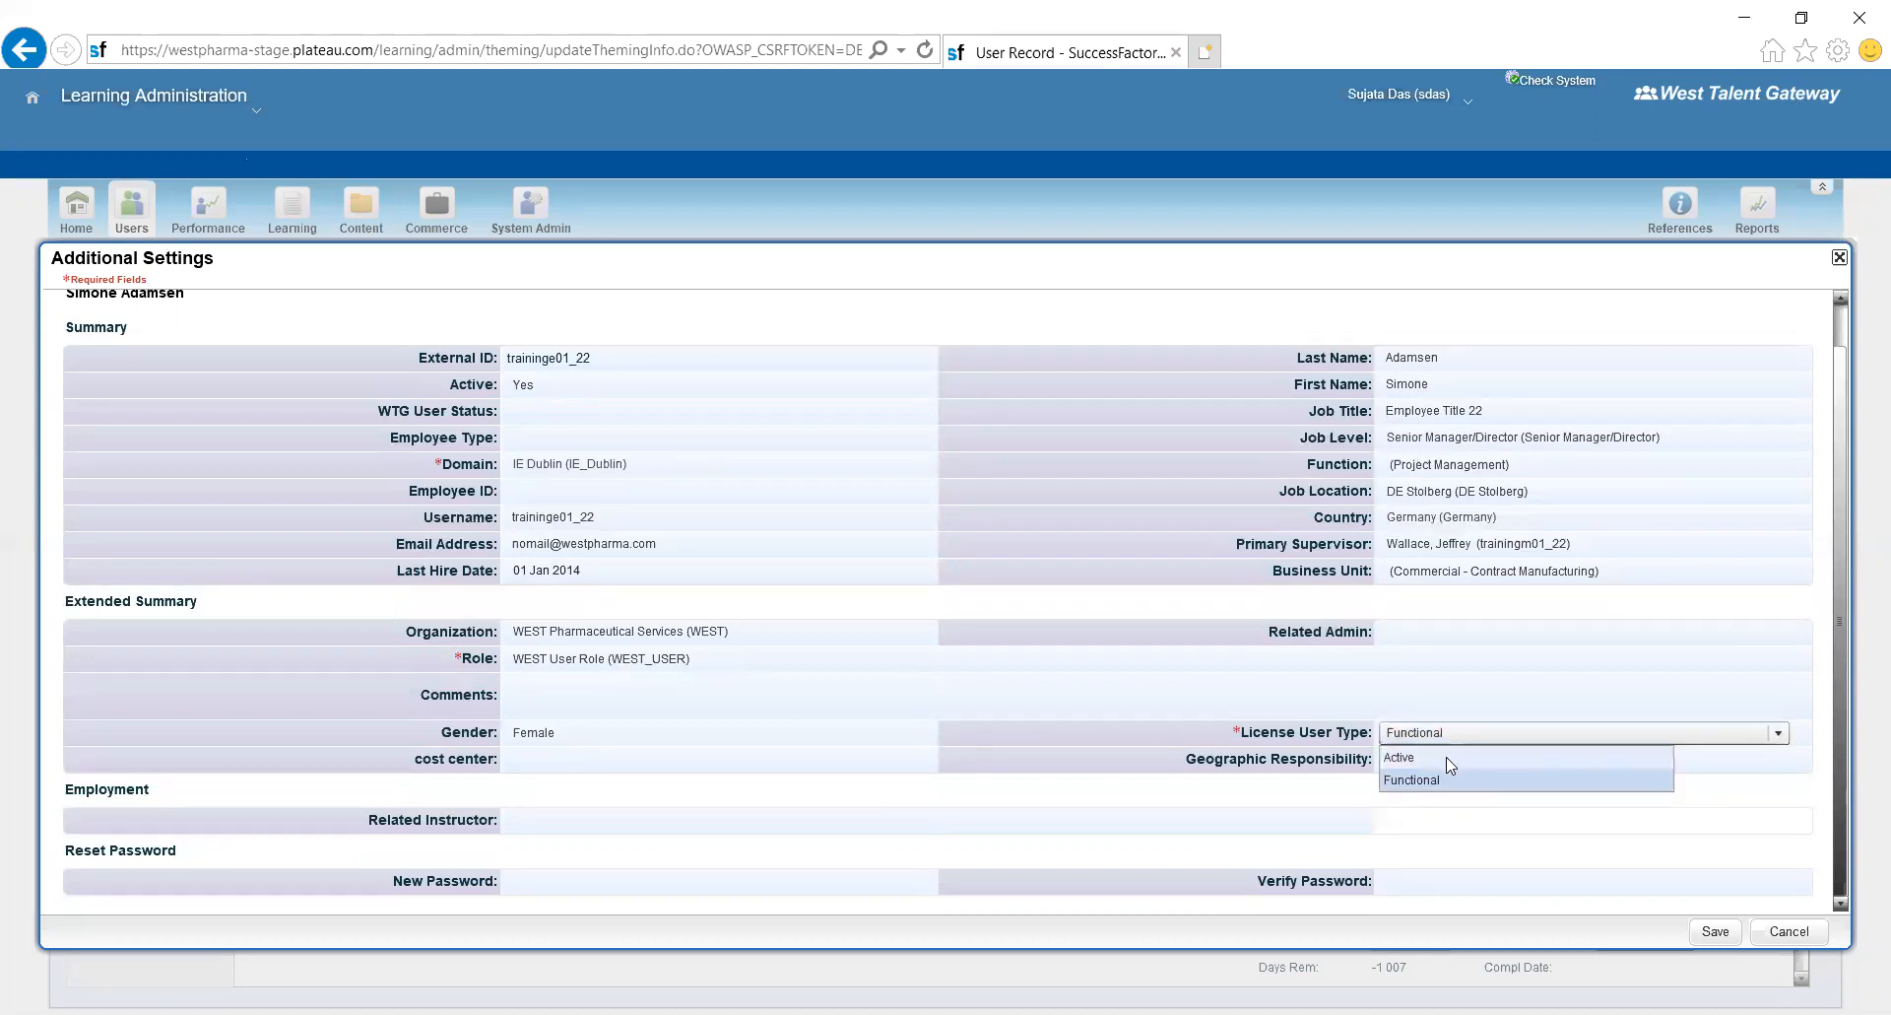
{"action": "left_click", "coordinate": [1448, 757]}
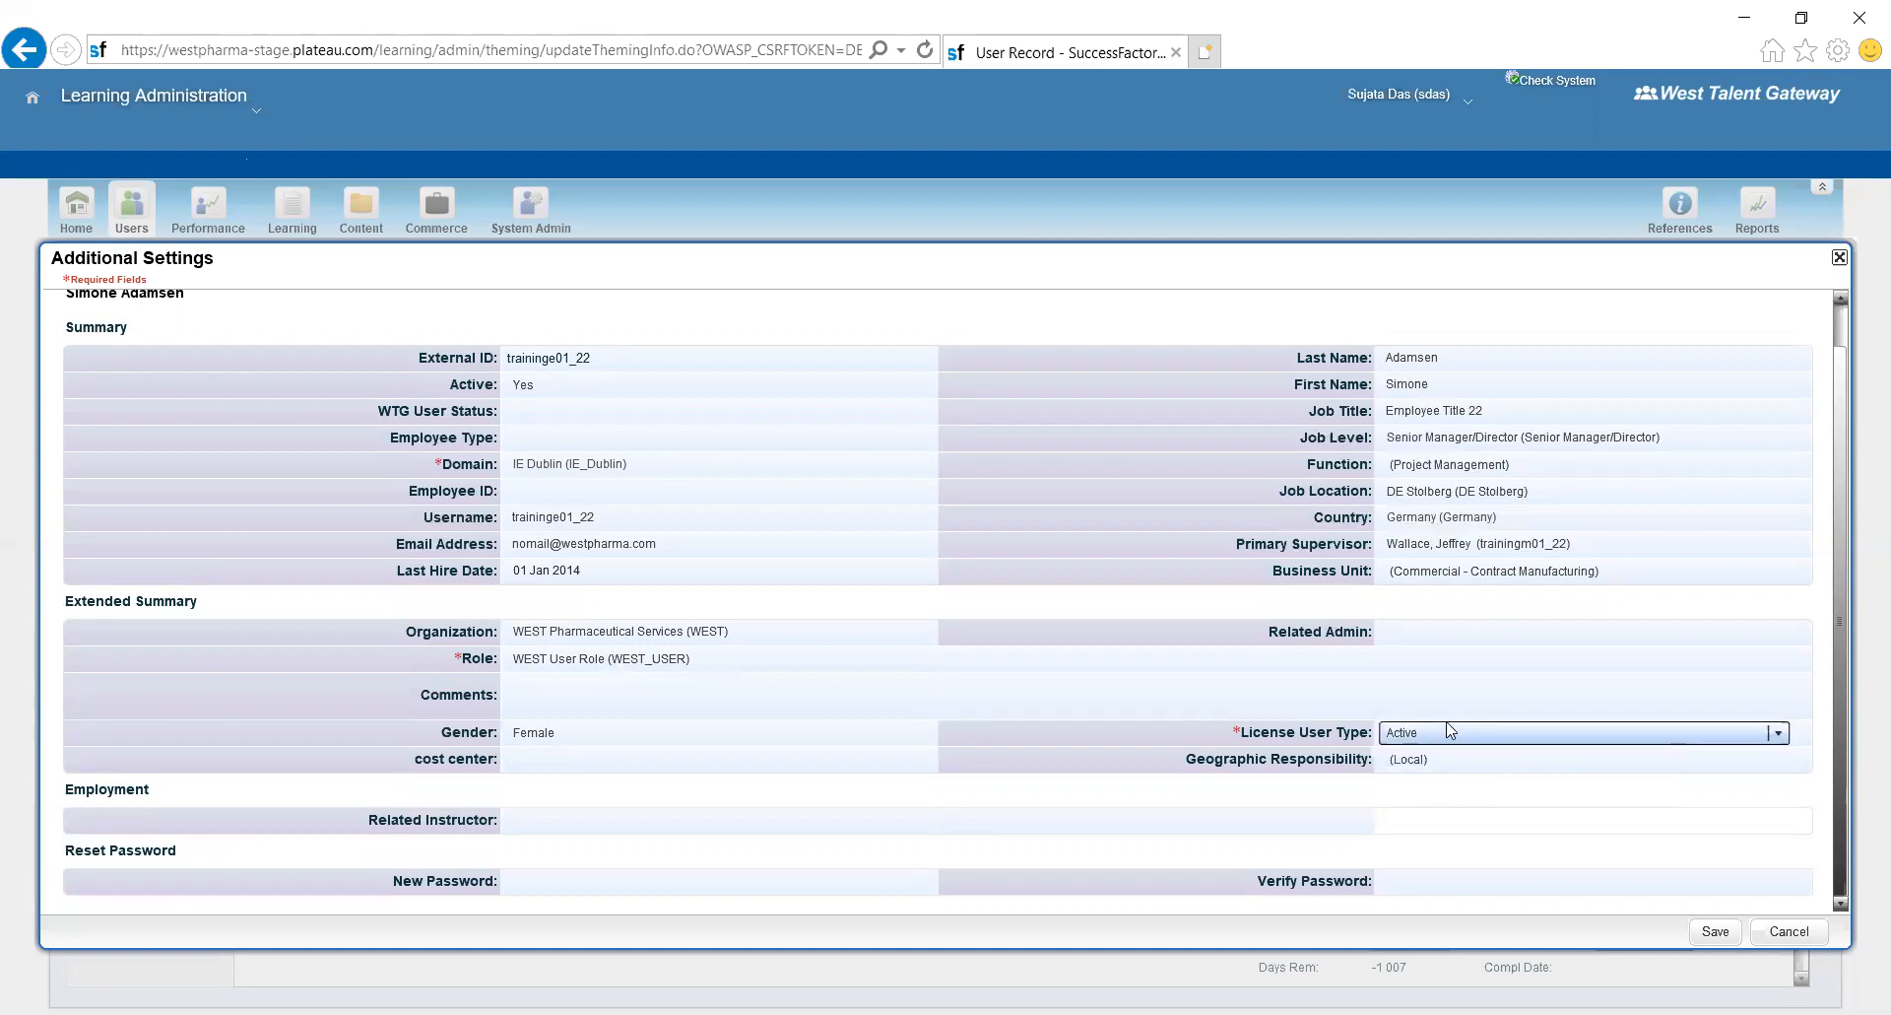
- Inspect the WTG User Status and Geographic Responsibility fields, then close the additional settings and discard any unsaved changes
{"action": "left_click", "coordinate": [612, 414]}
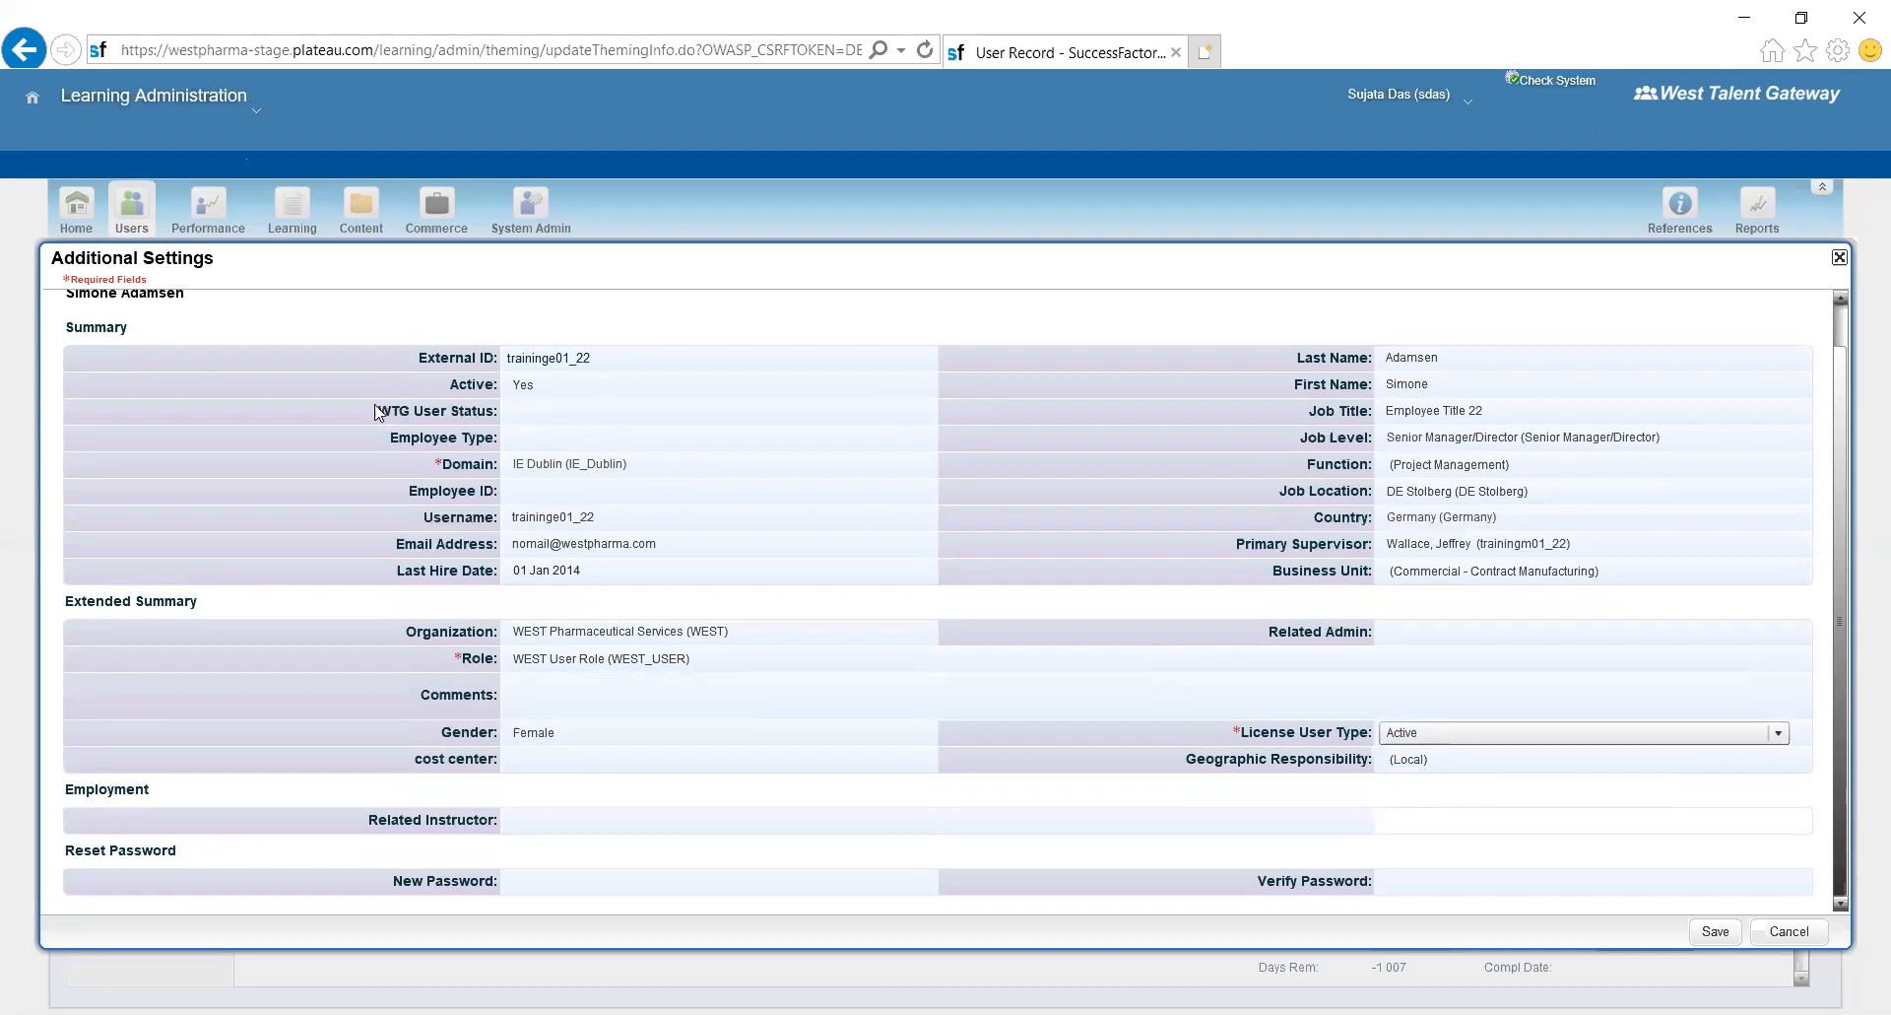
{"action": "left_click", "coordinate": [522, 435]}
{"action": "mouse_move", "coordinate": [509, 419]}
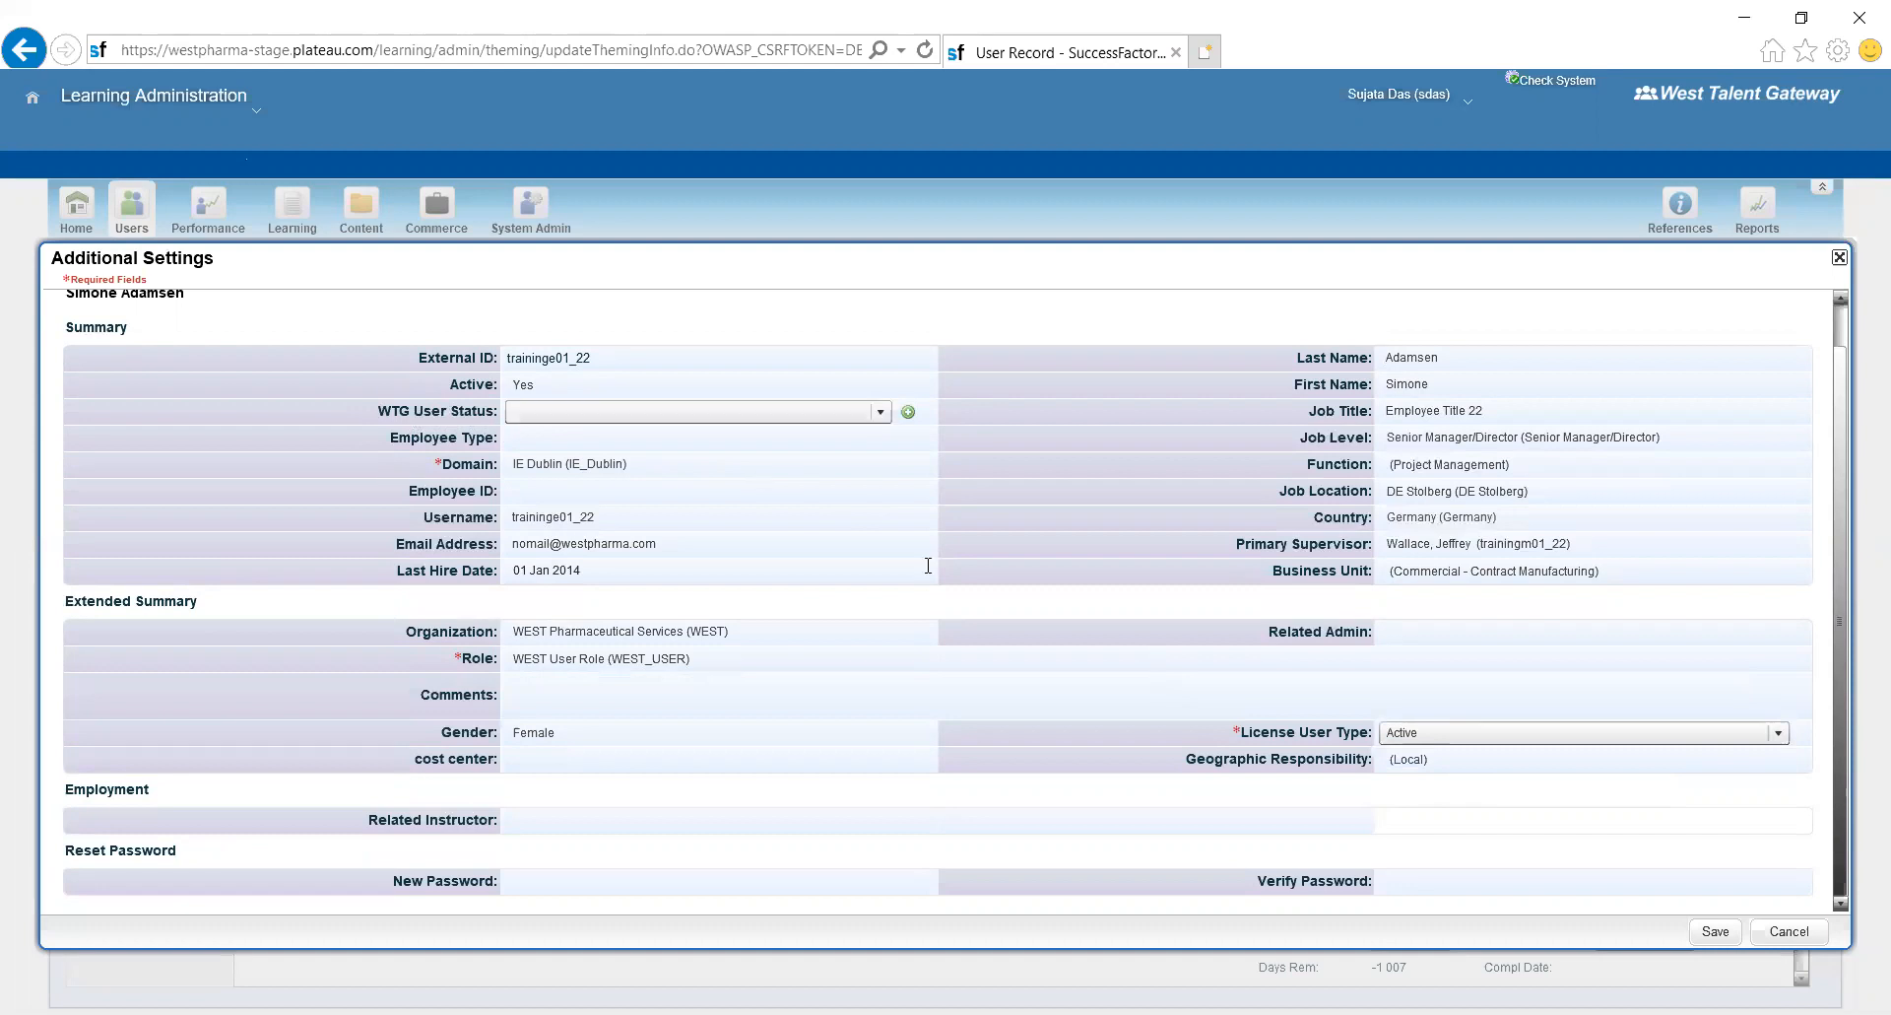
{"action": "left_click", "coordinate": [1446, 768]}
{"action": "left_click", "coordinate": [1446, 768]}
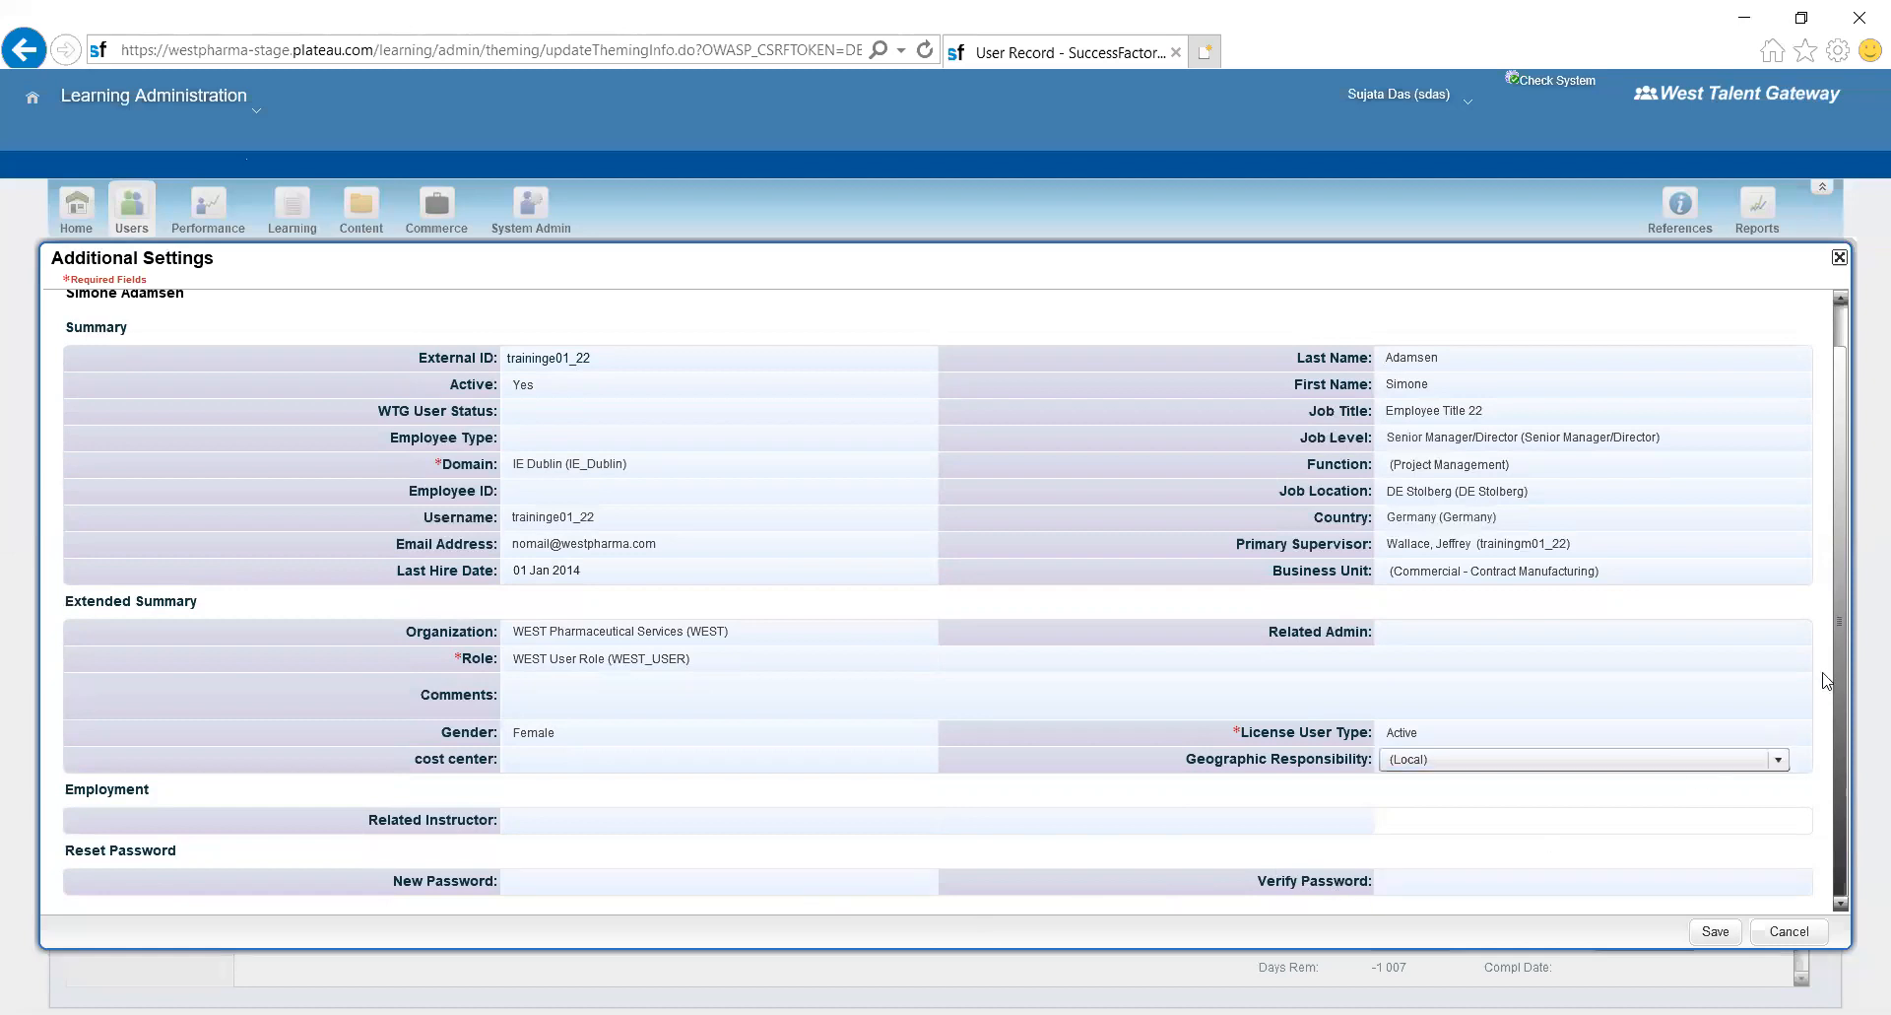
{"action": "left_click_drag", "start_coordinate": [1844, 668], "coordinate": [1844, 561]}
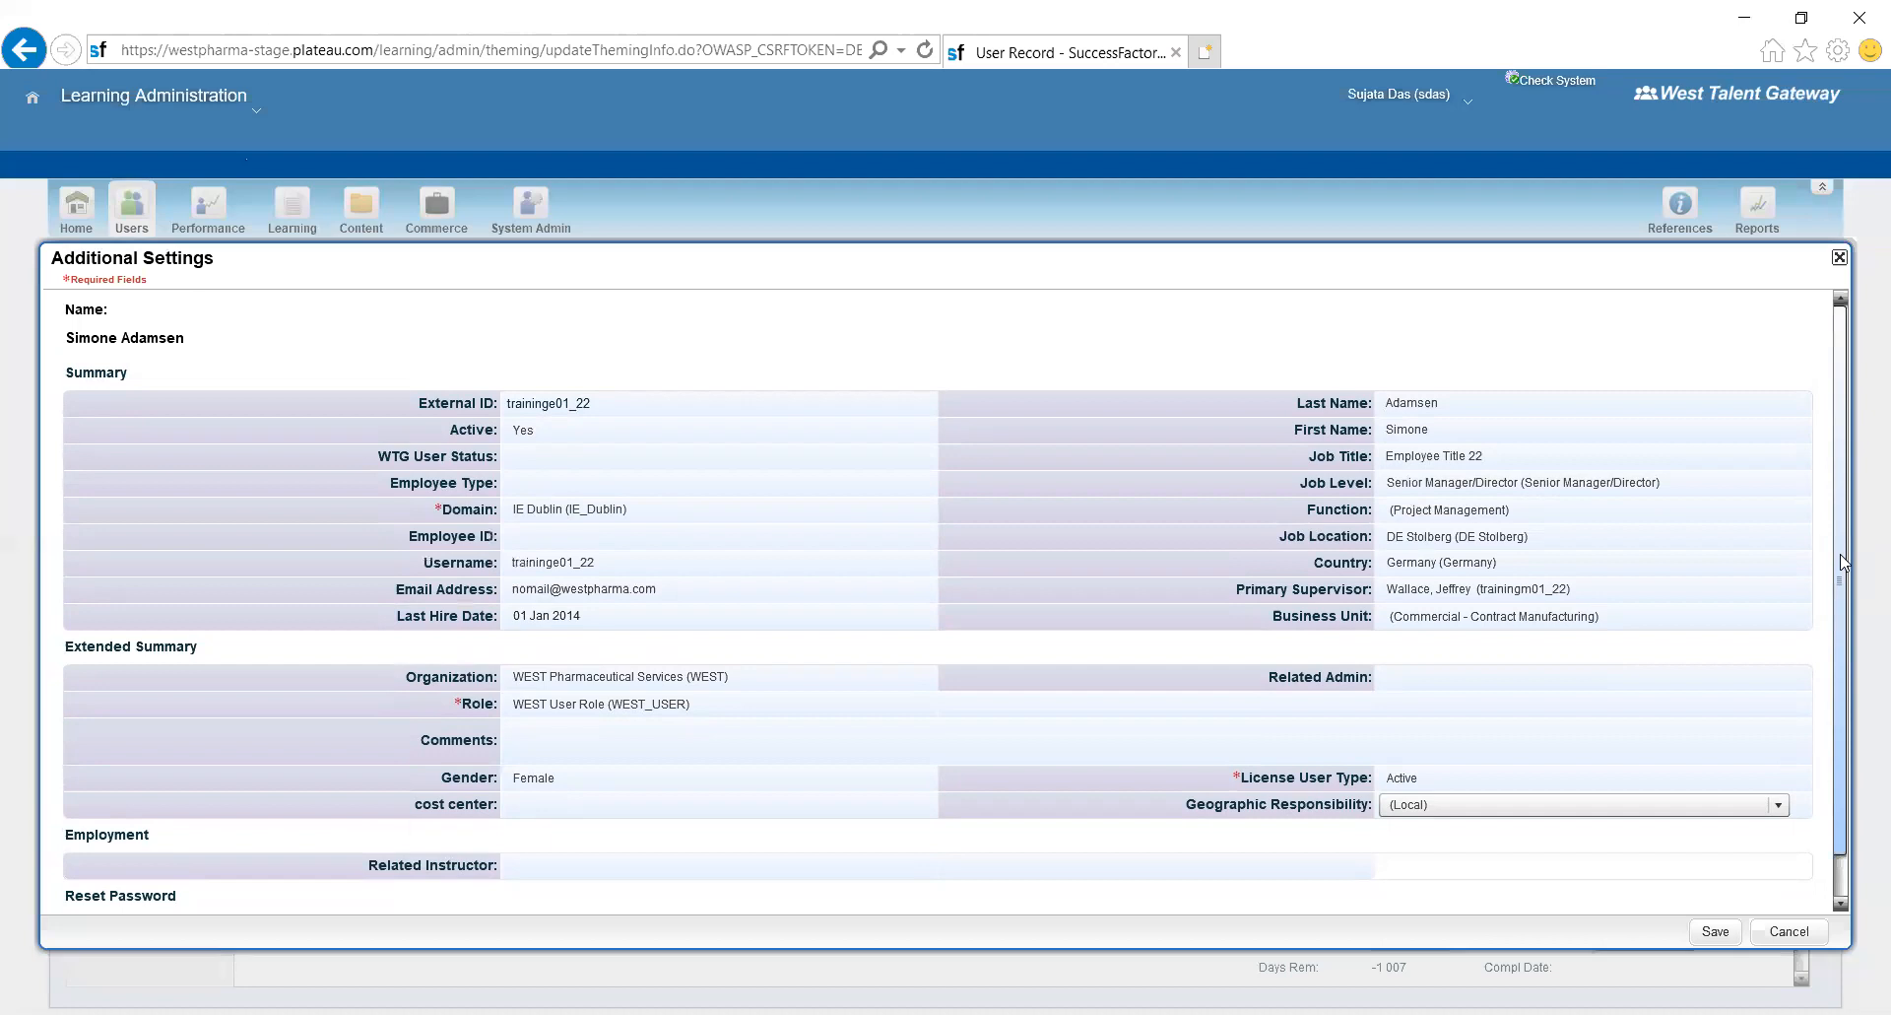
{"action": "left_click", "coordinate": [1839, 259]}
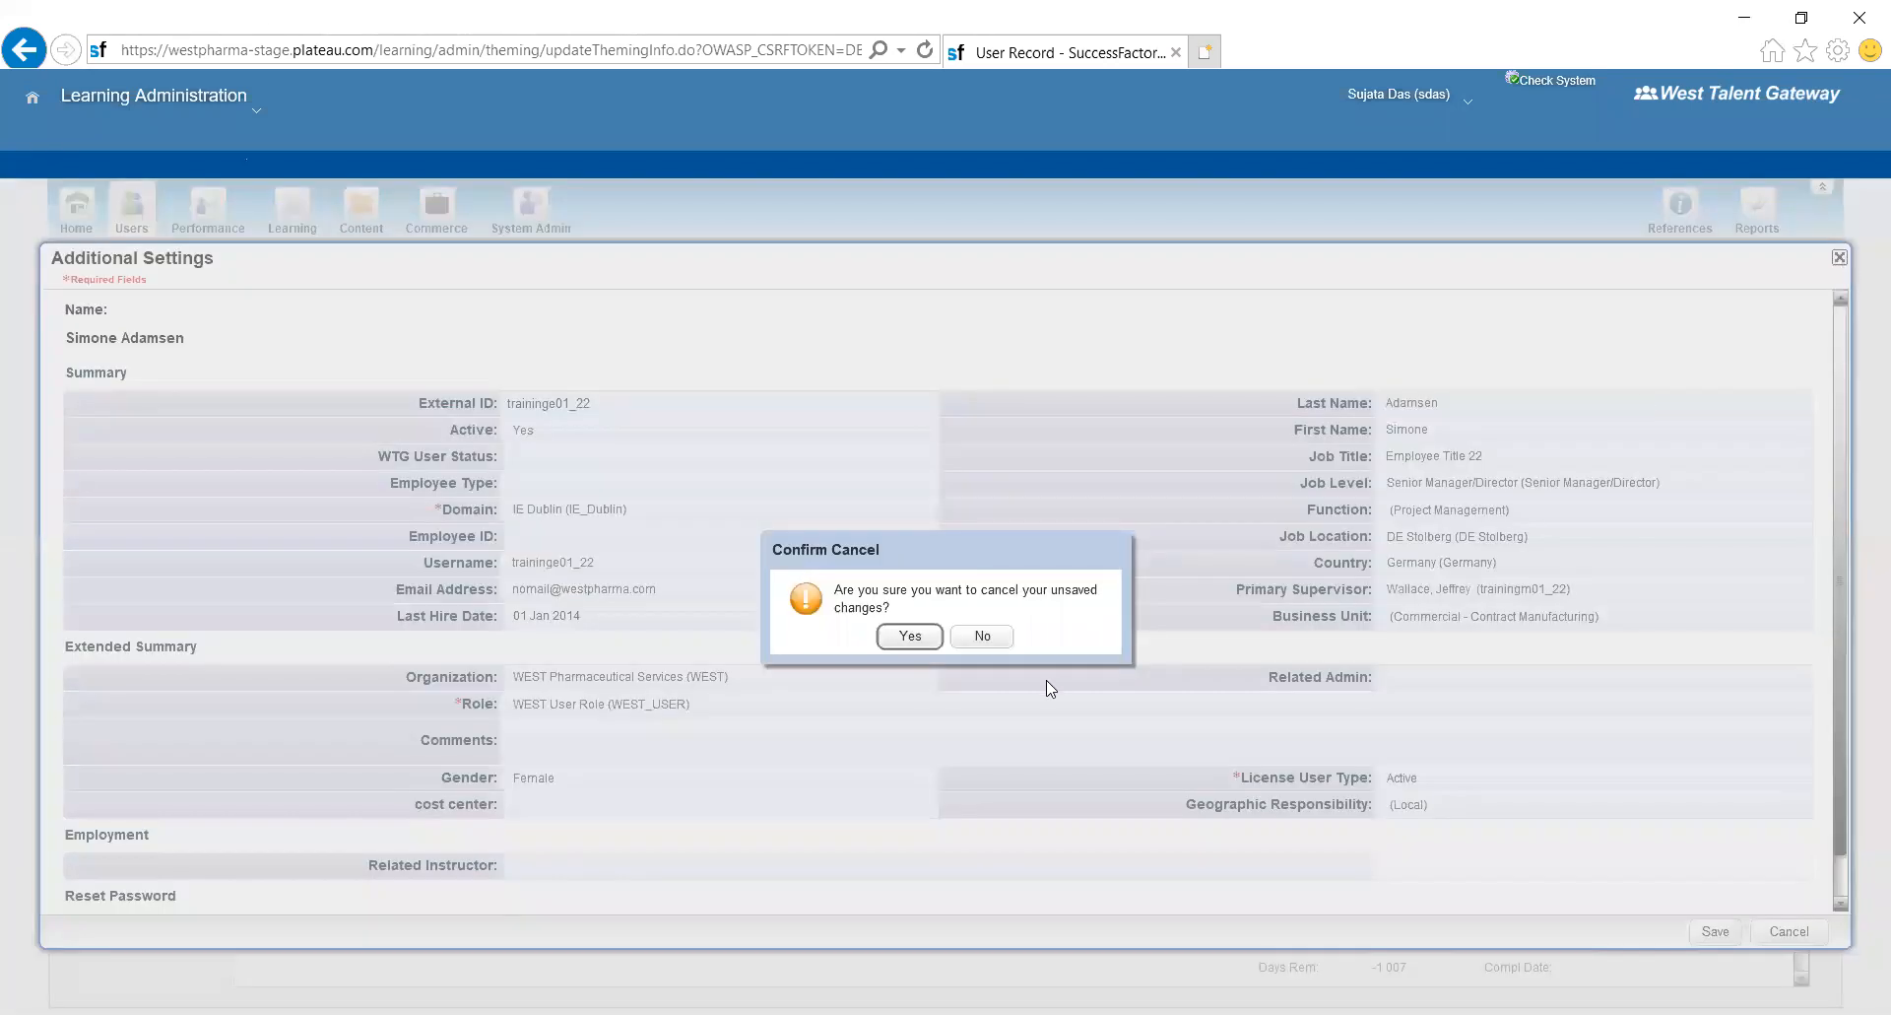
{"action": "left_click", "coordinate": [910, 636]}
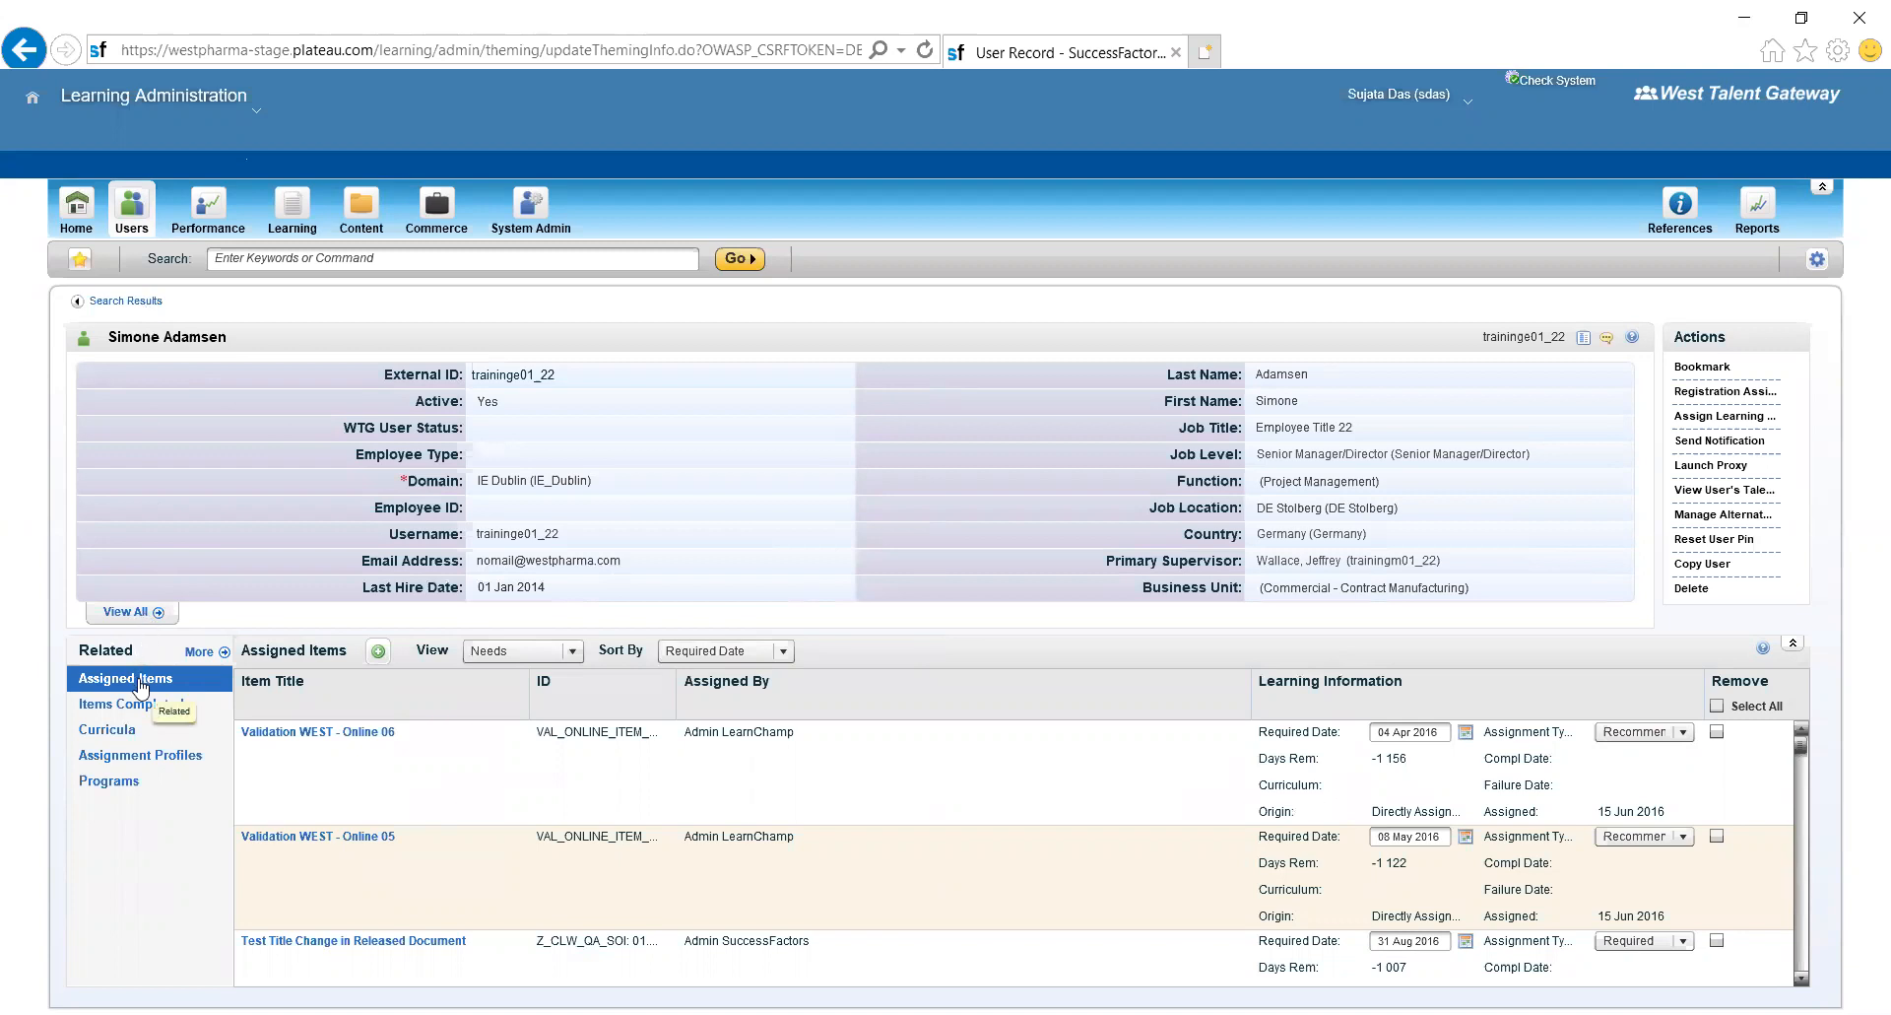
- Open the user's additional related sections and examine the locale preferences, including the available time zones
{"action": "left_click", "coordinate": [204, 651]}
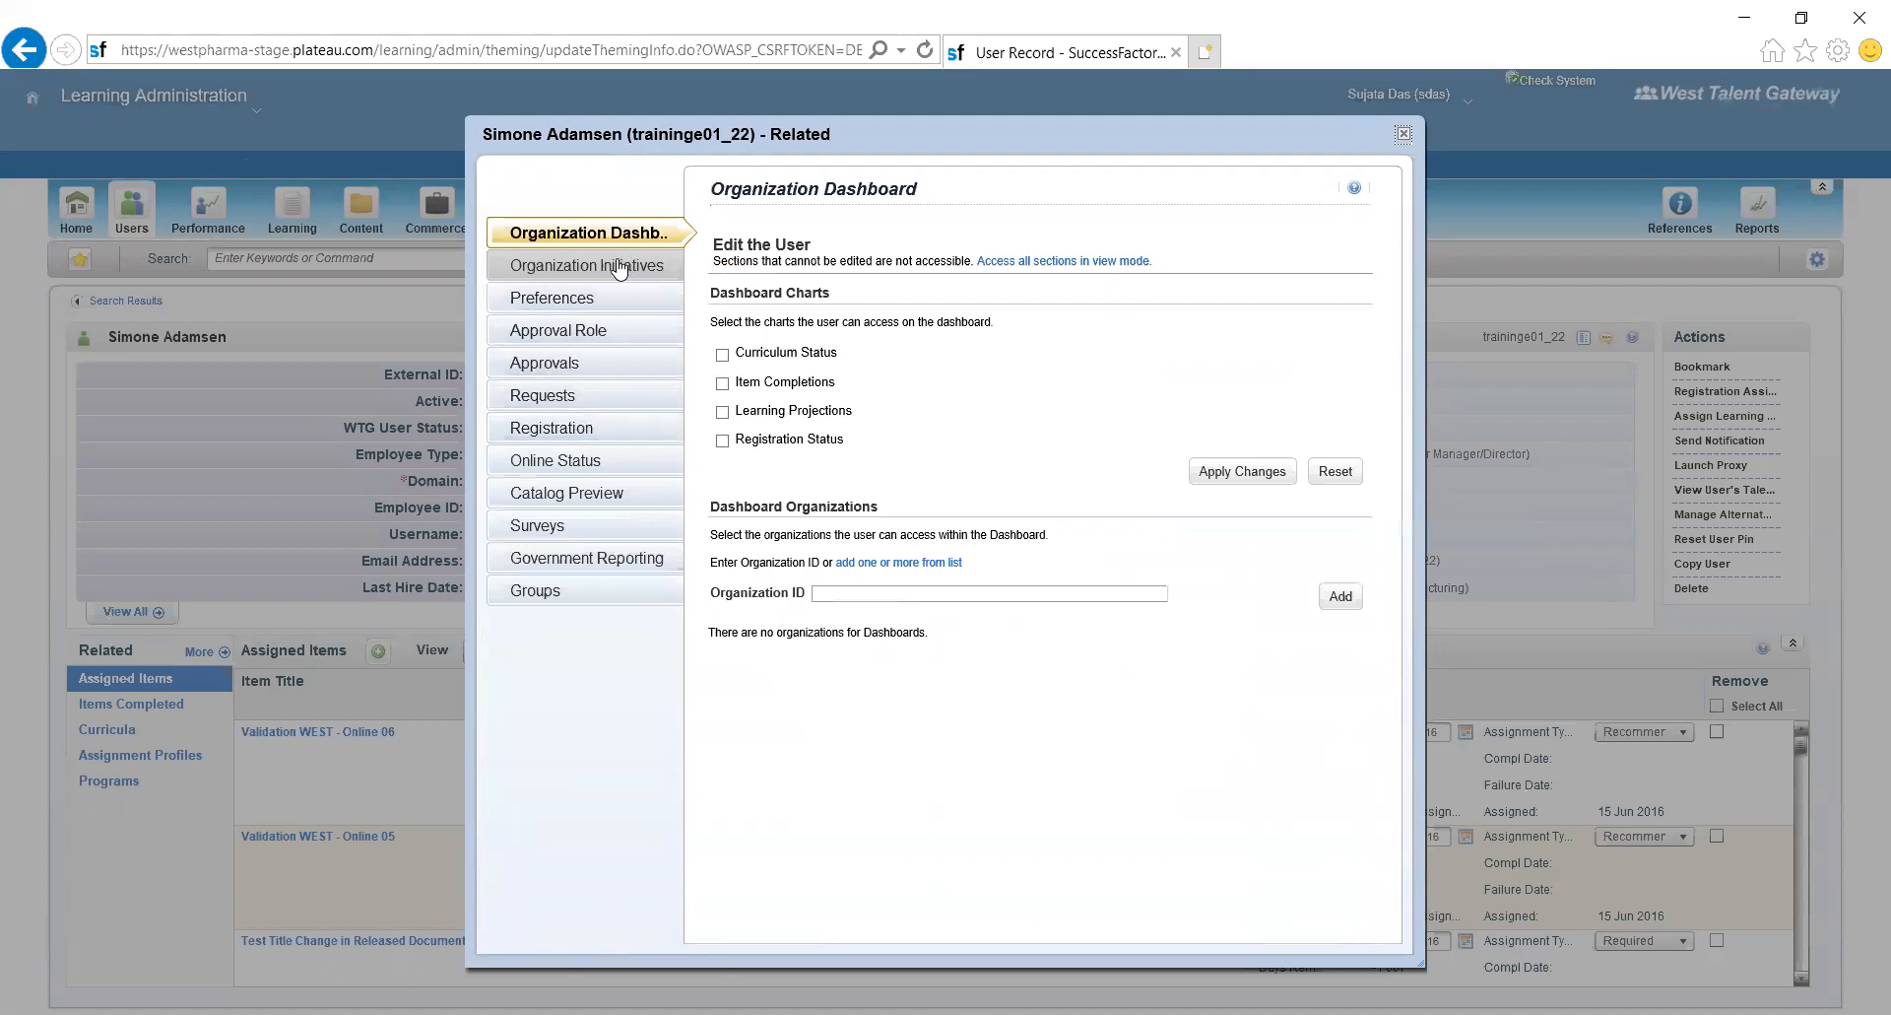
{"action": "left_click", "coordinate": [603, 308]}
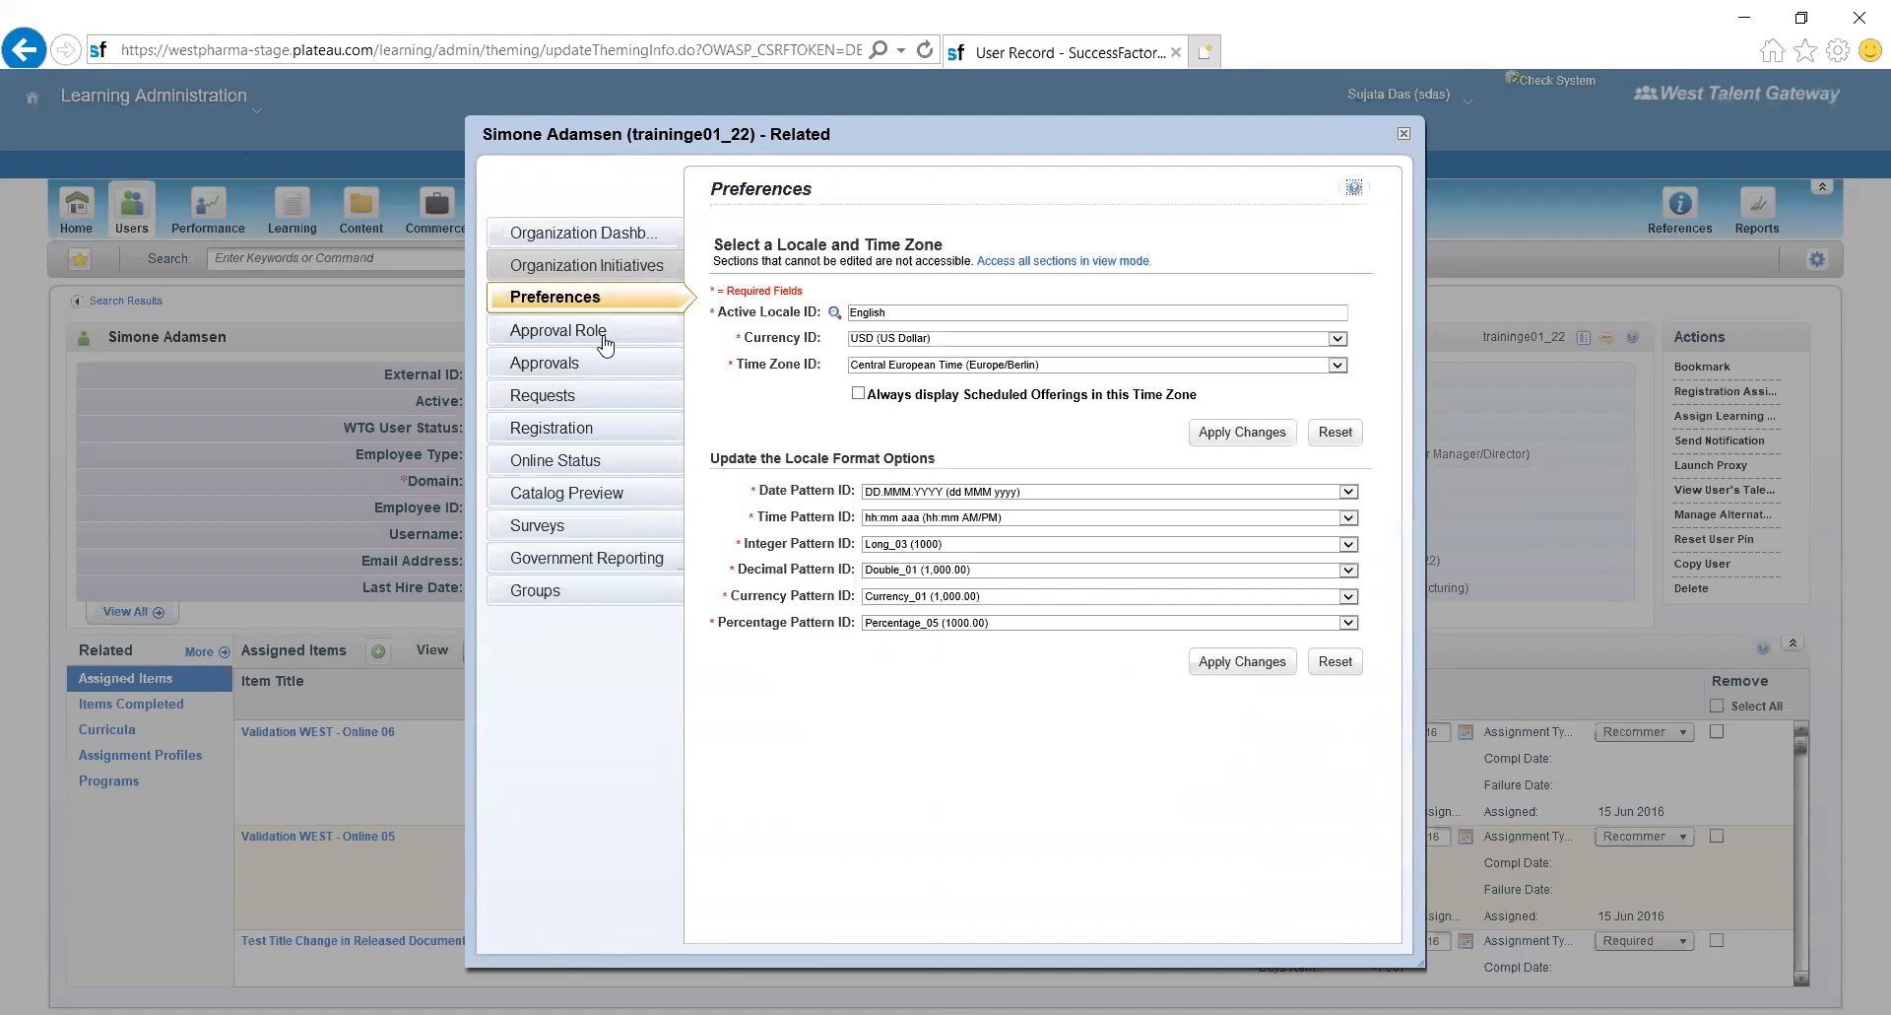
{"action": "left_click", "coordinate": [905, 369]}
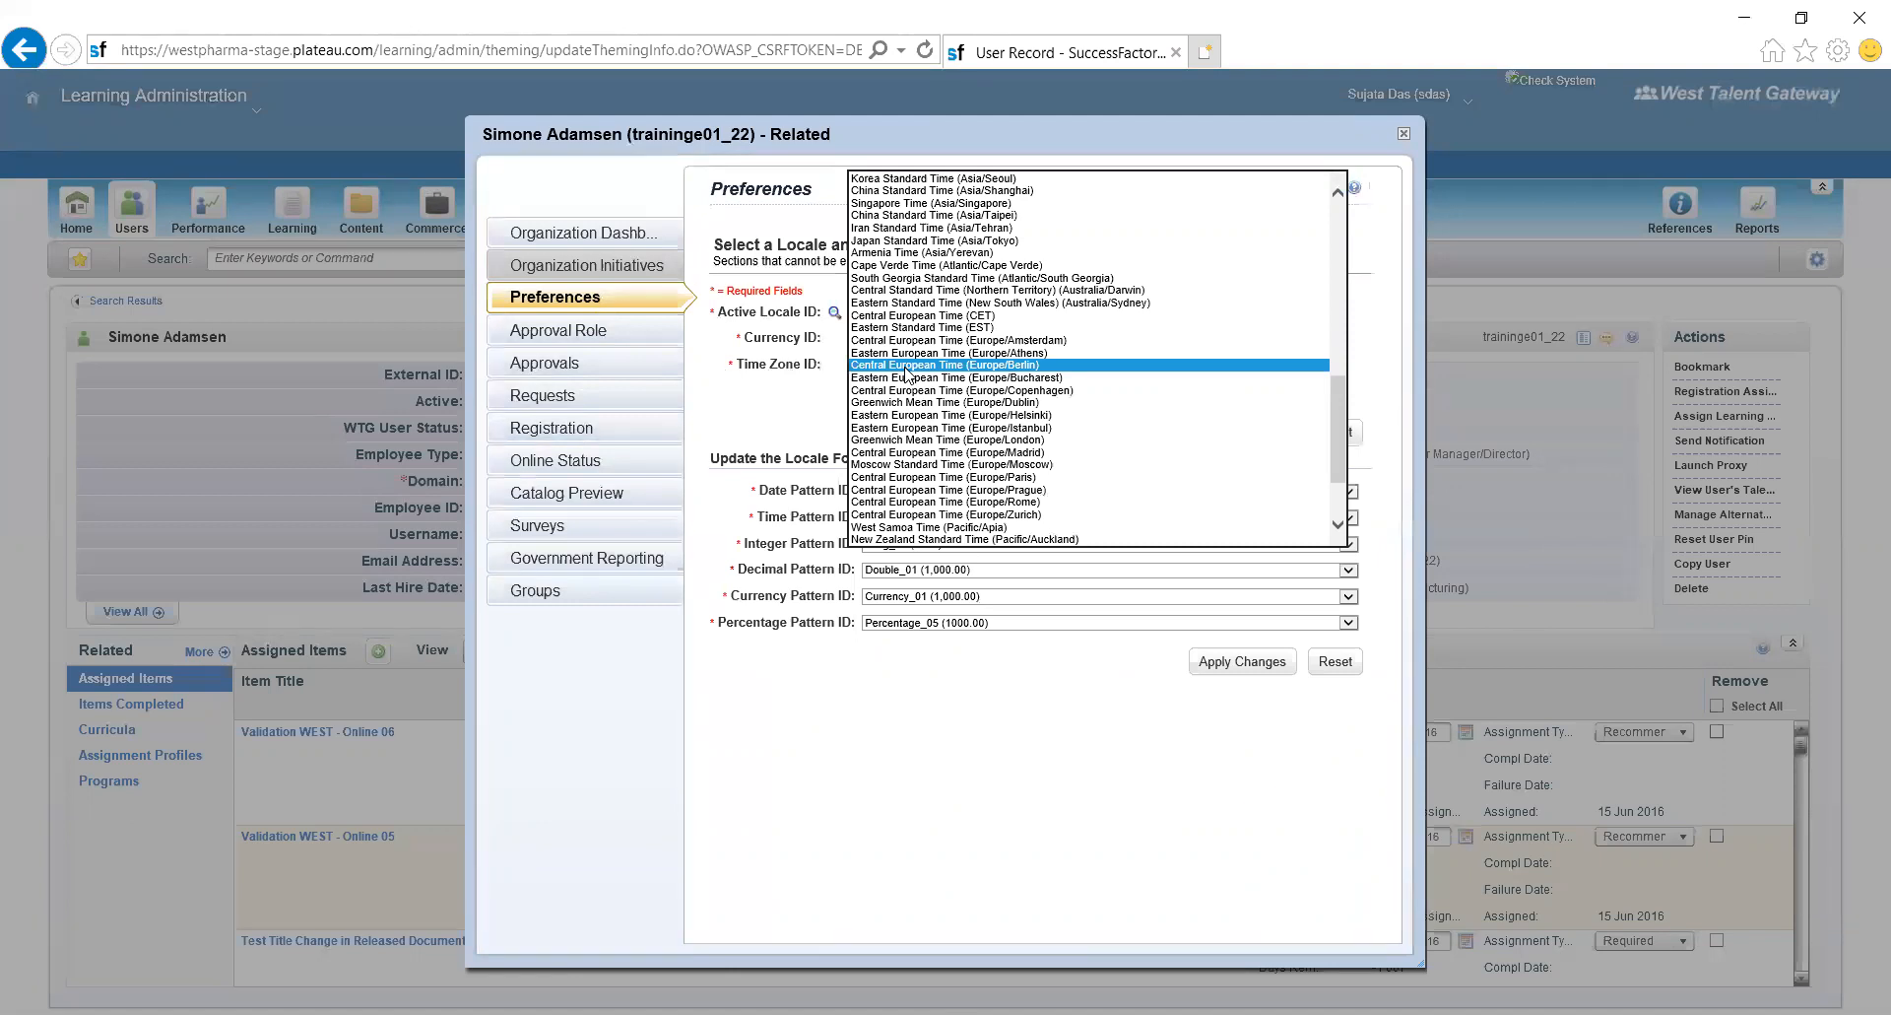
{"action": "left_click", "coordinate": [768, 406]}
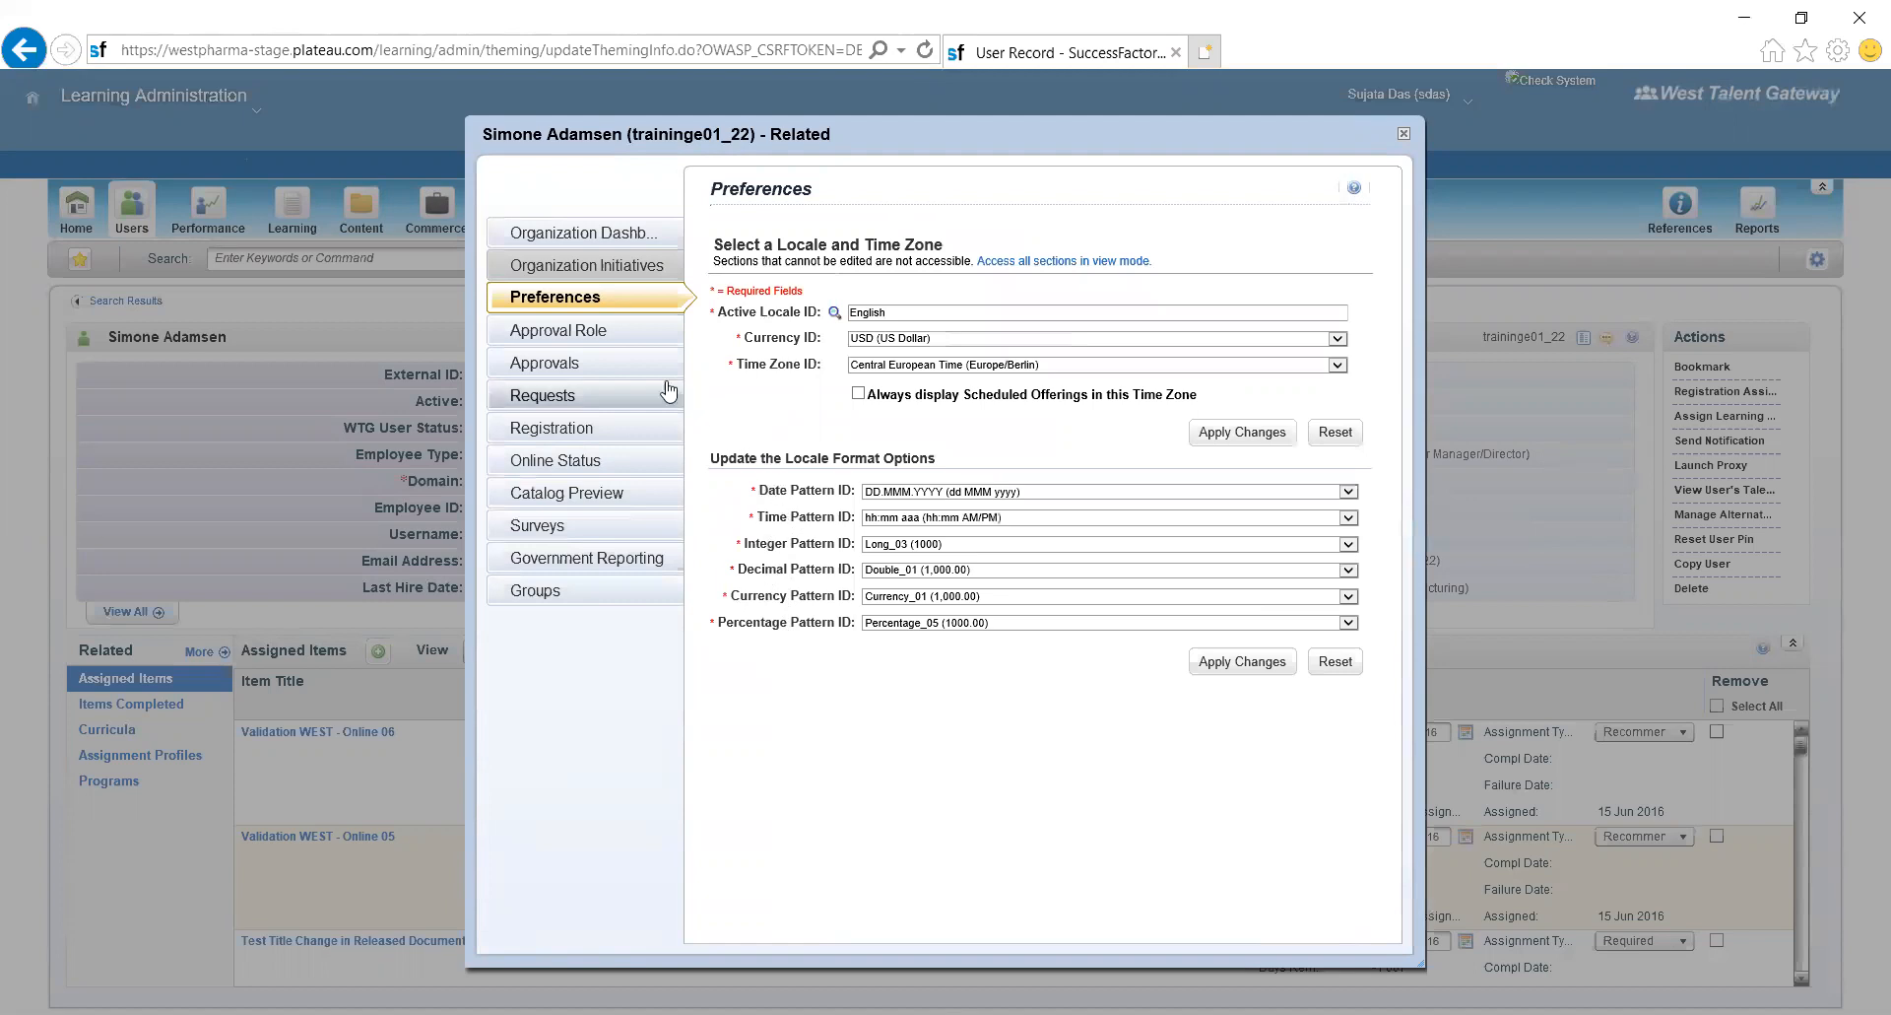
- Review the user's Approval Role, Approvals, Catalog Preview, Surveys, Online Status, Requests and Government Reporting sections, then close the related sections
{"action": "left_click", "coordinate": [578, 337]}
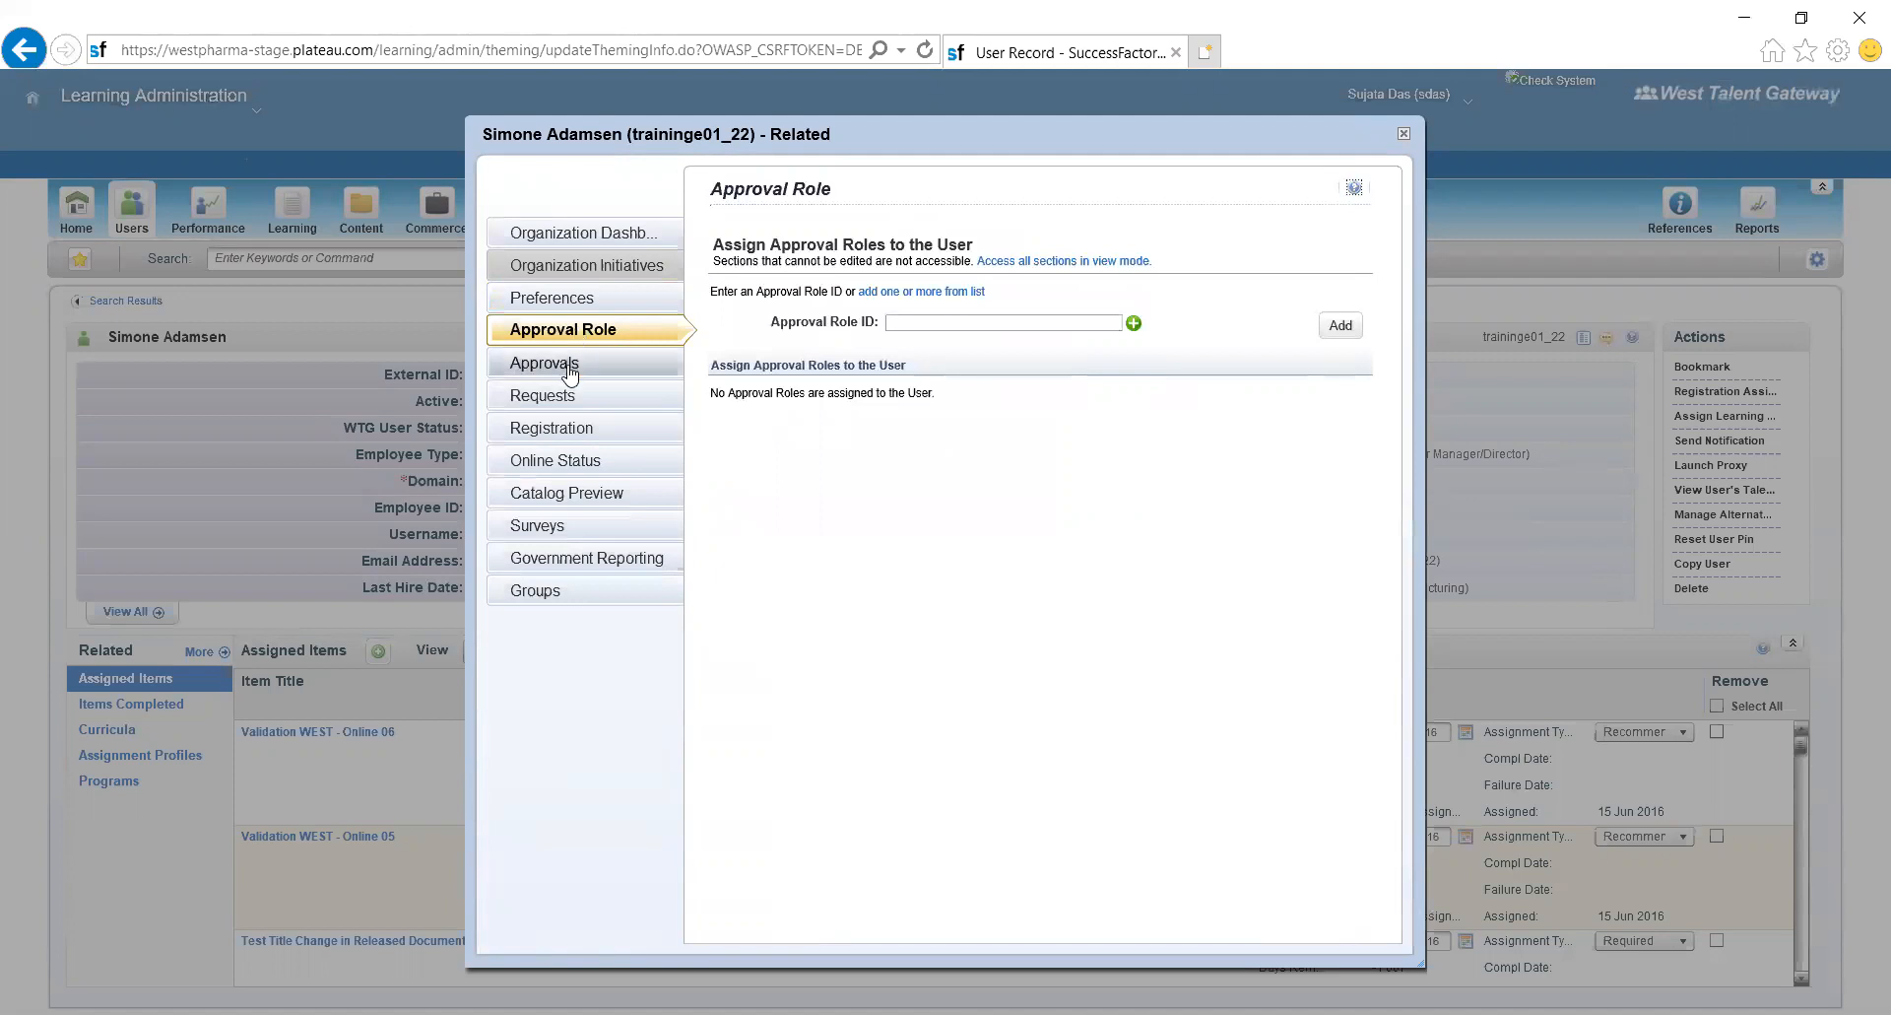
{"action": "left_click", "coordinate": [570, 366]}
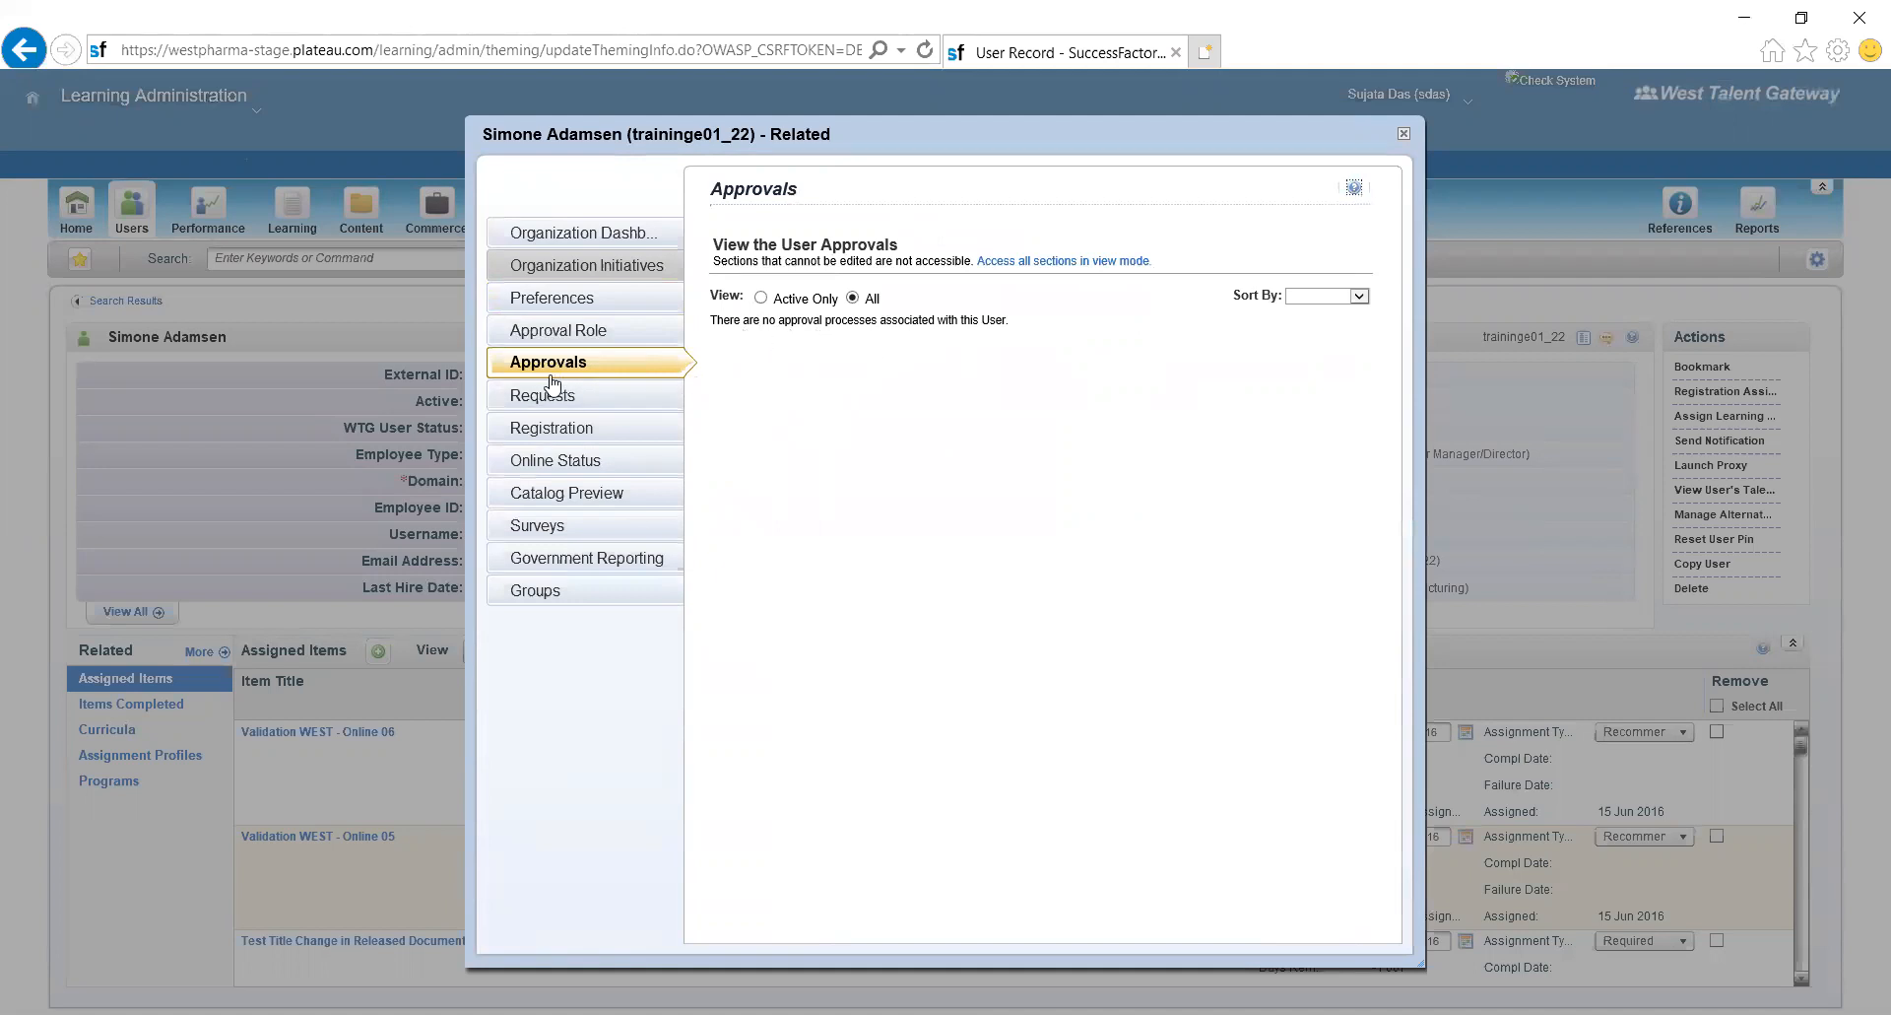
{"action": "left_click", "coordinate": [605, 510]}
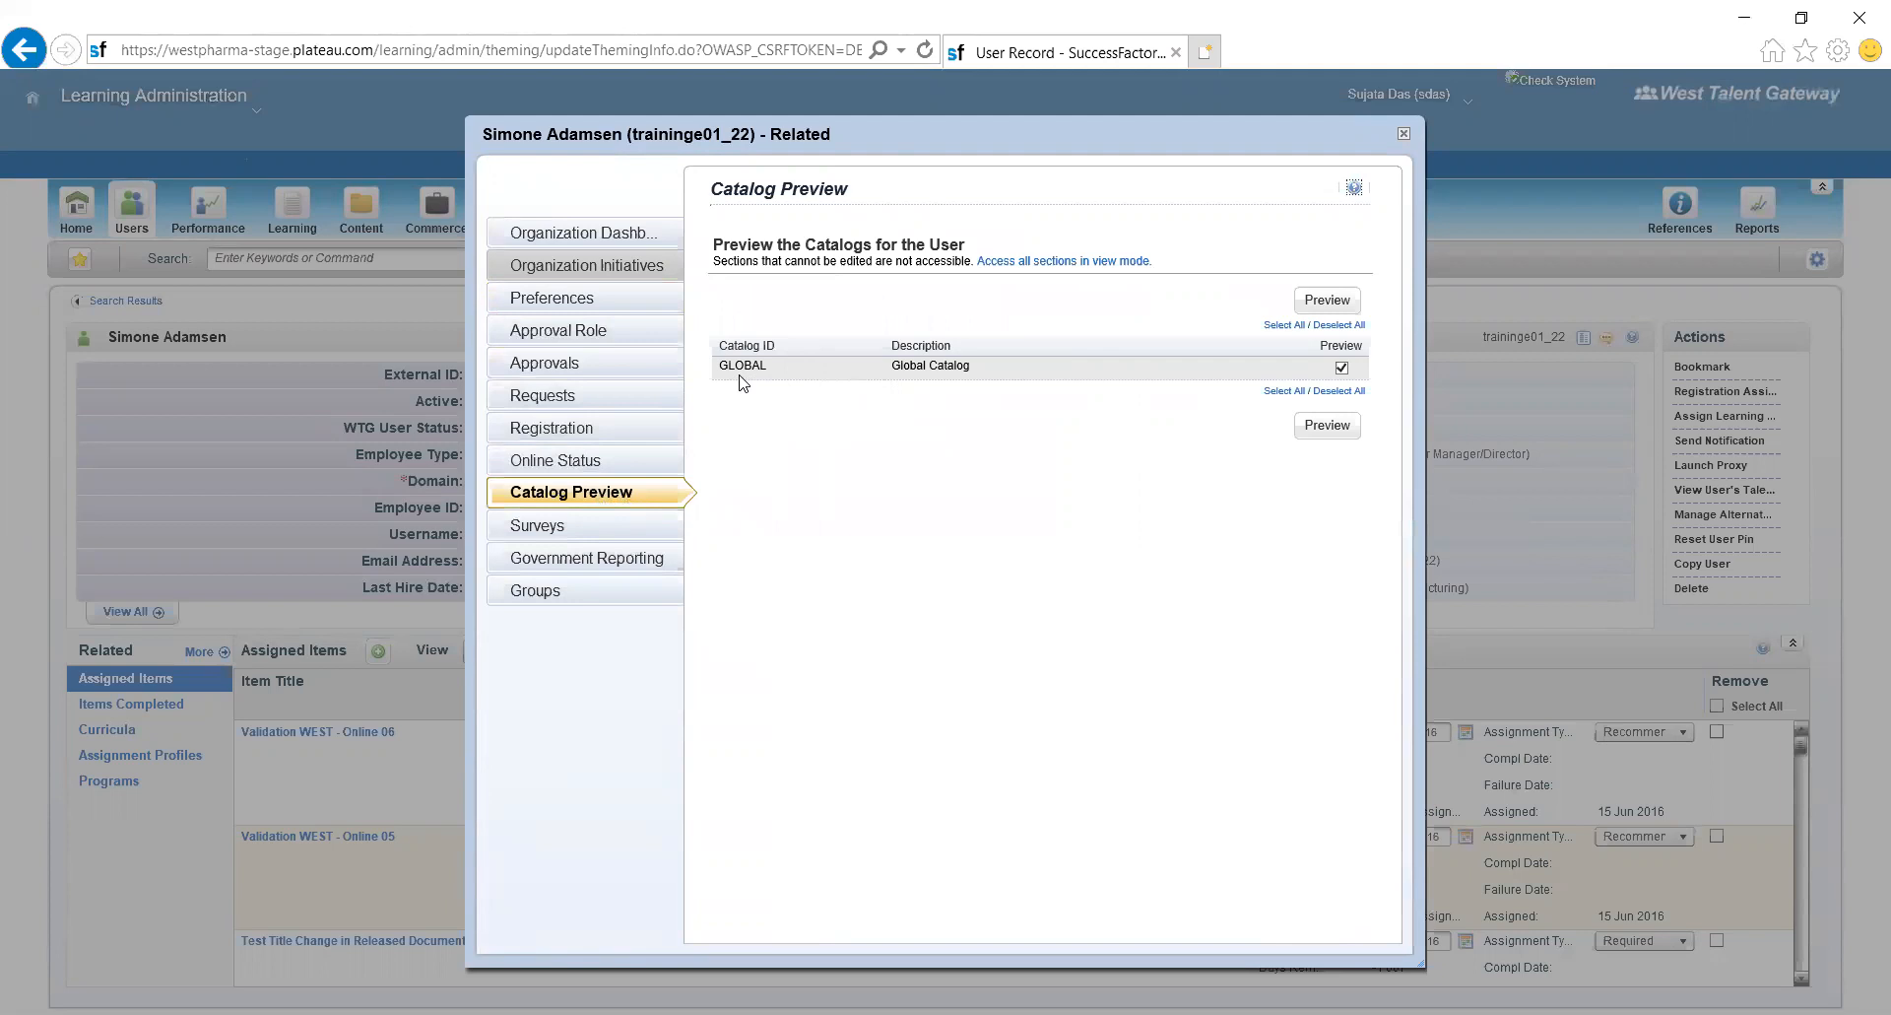
{"action": "left_click", "coordinate": [553, 531]}
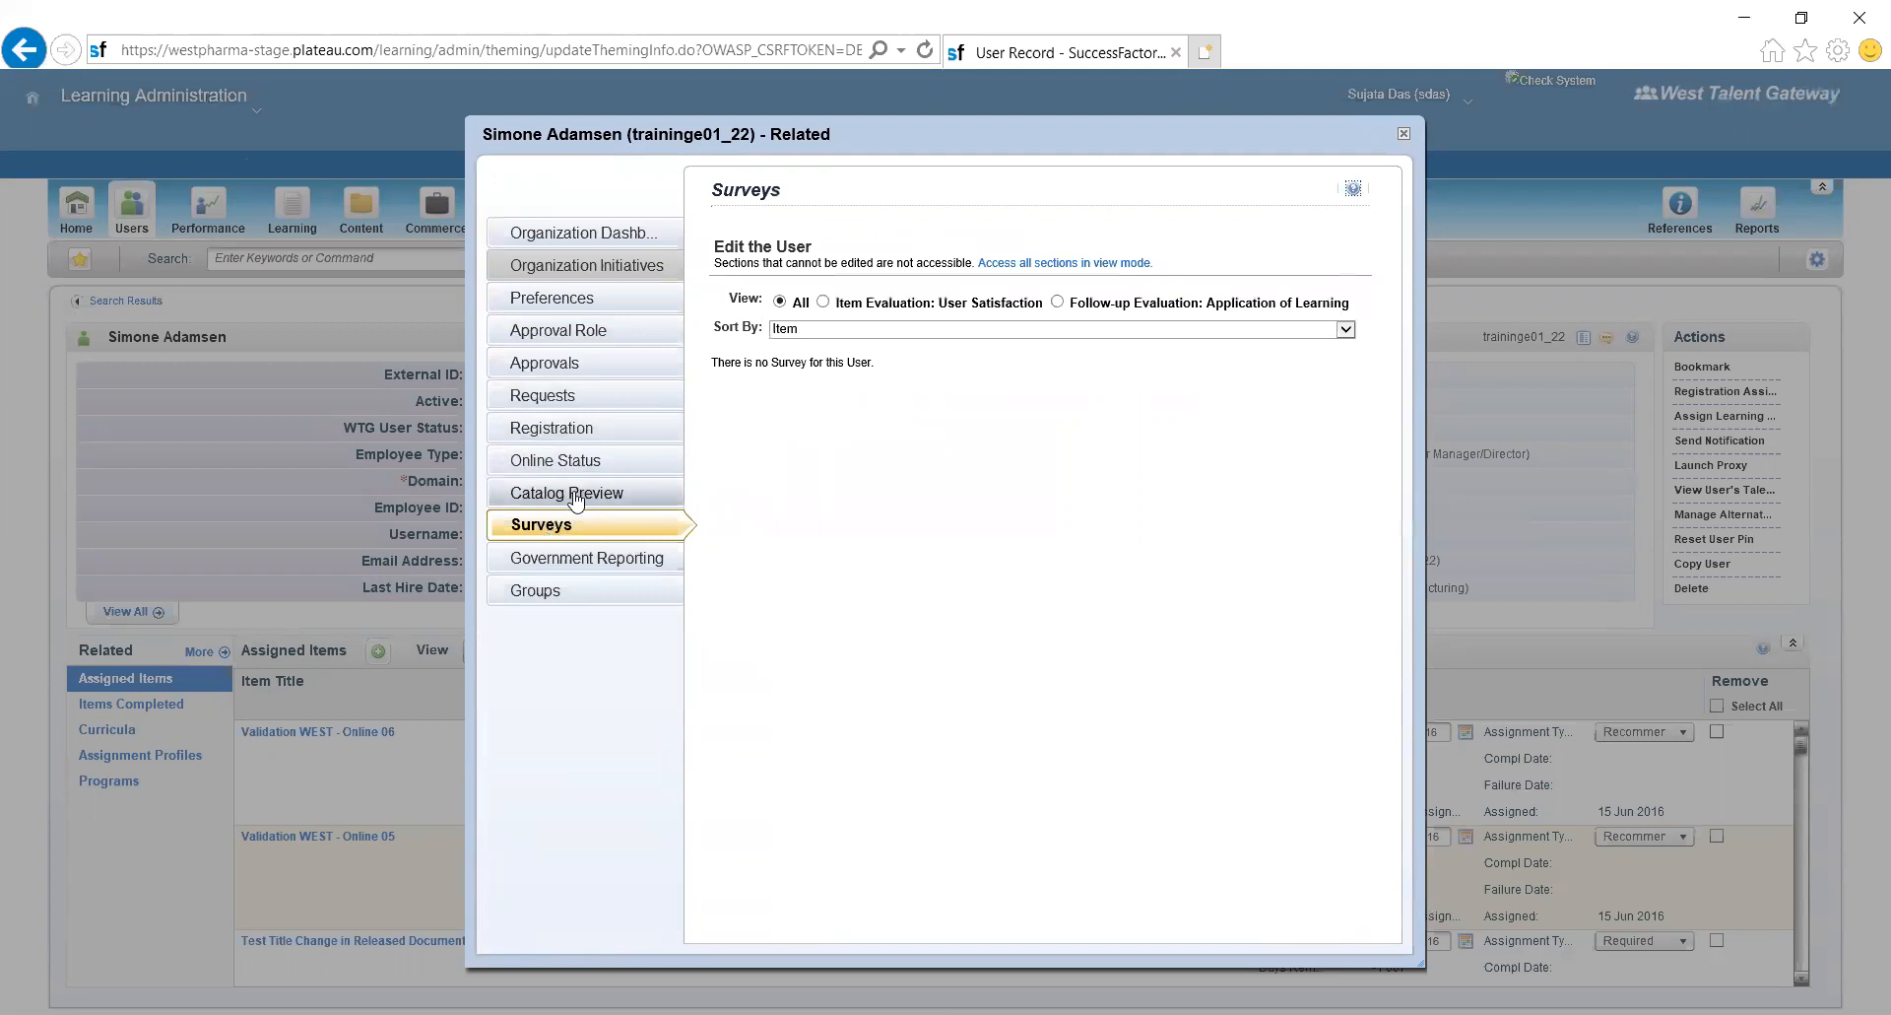
{"action": "left_click", "coordinate": [576, 497]}
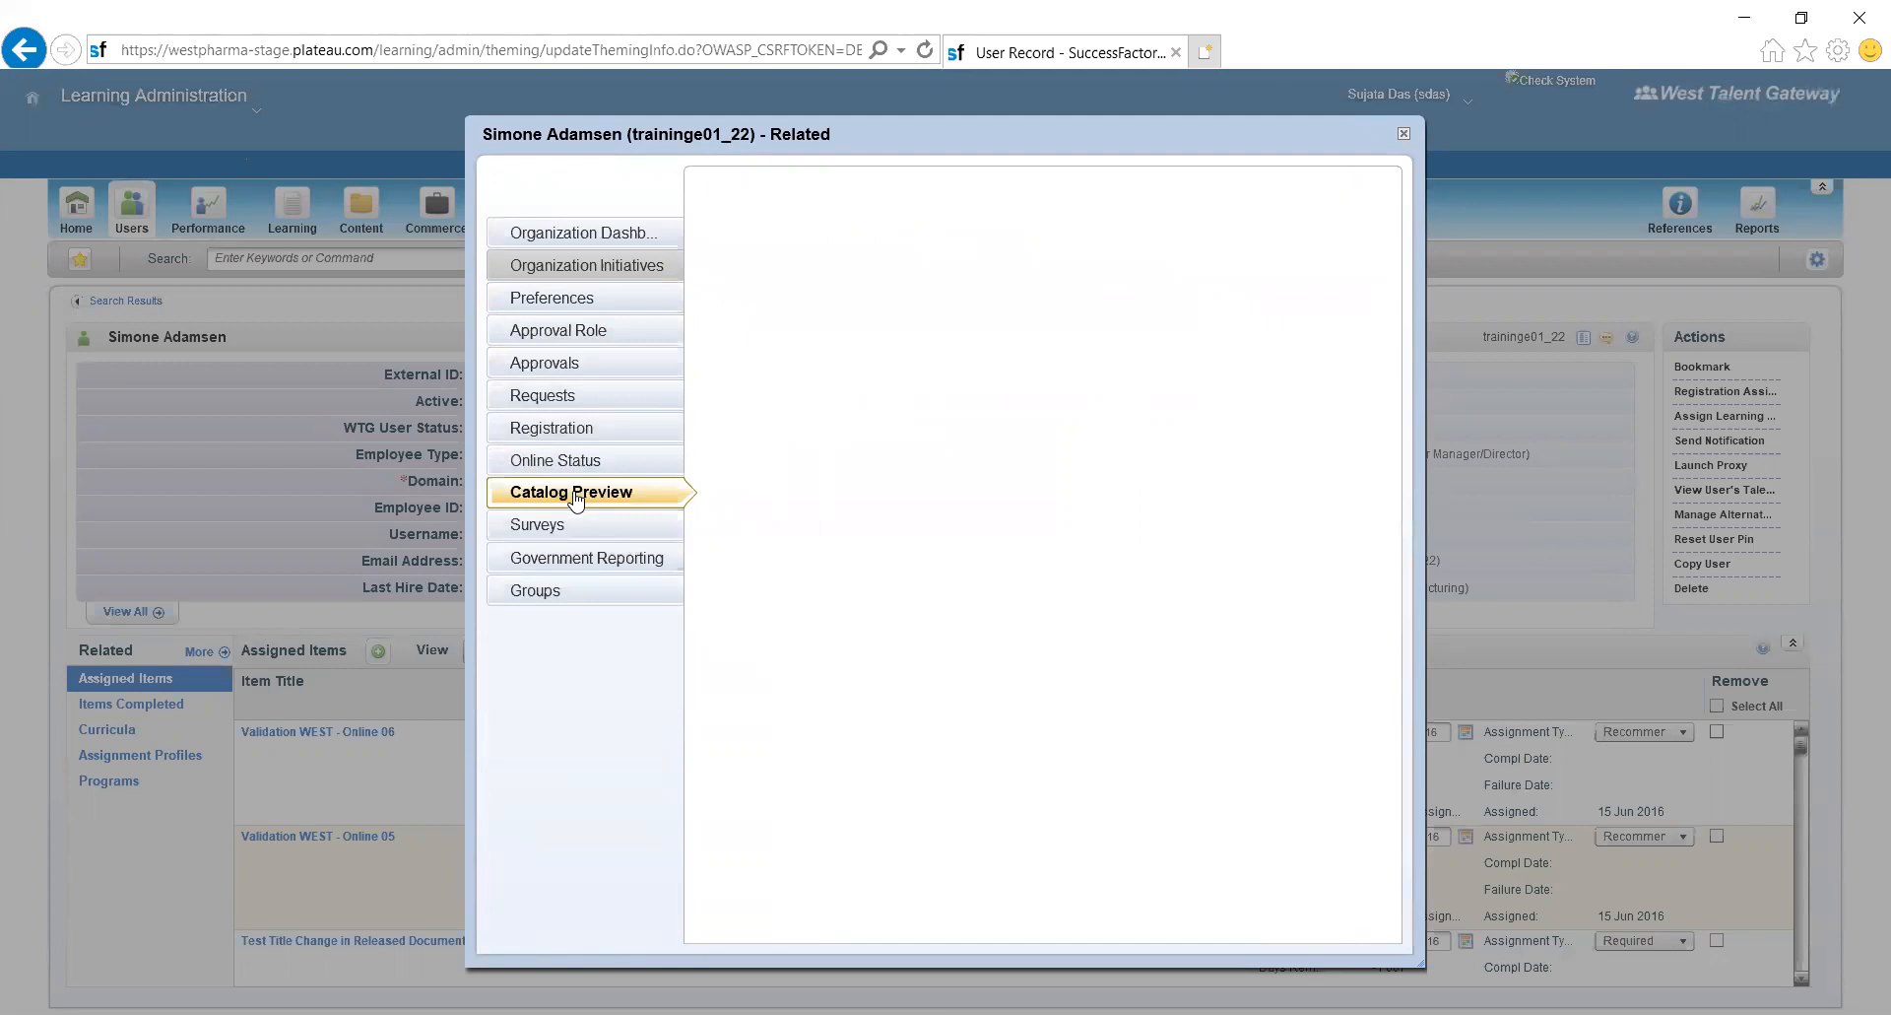
{"action": "left_click", "coordinate": [589, 457]}
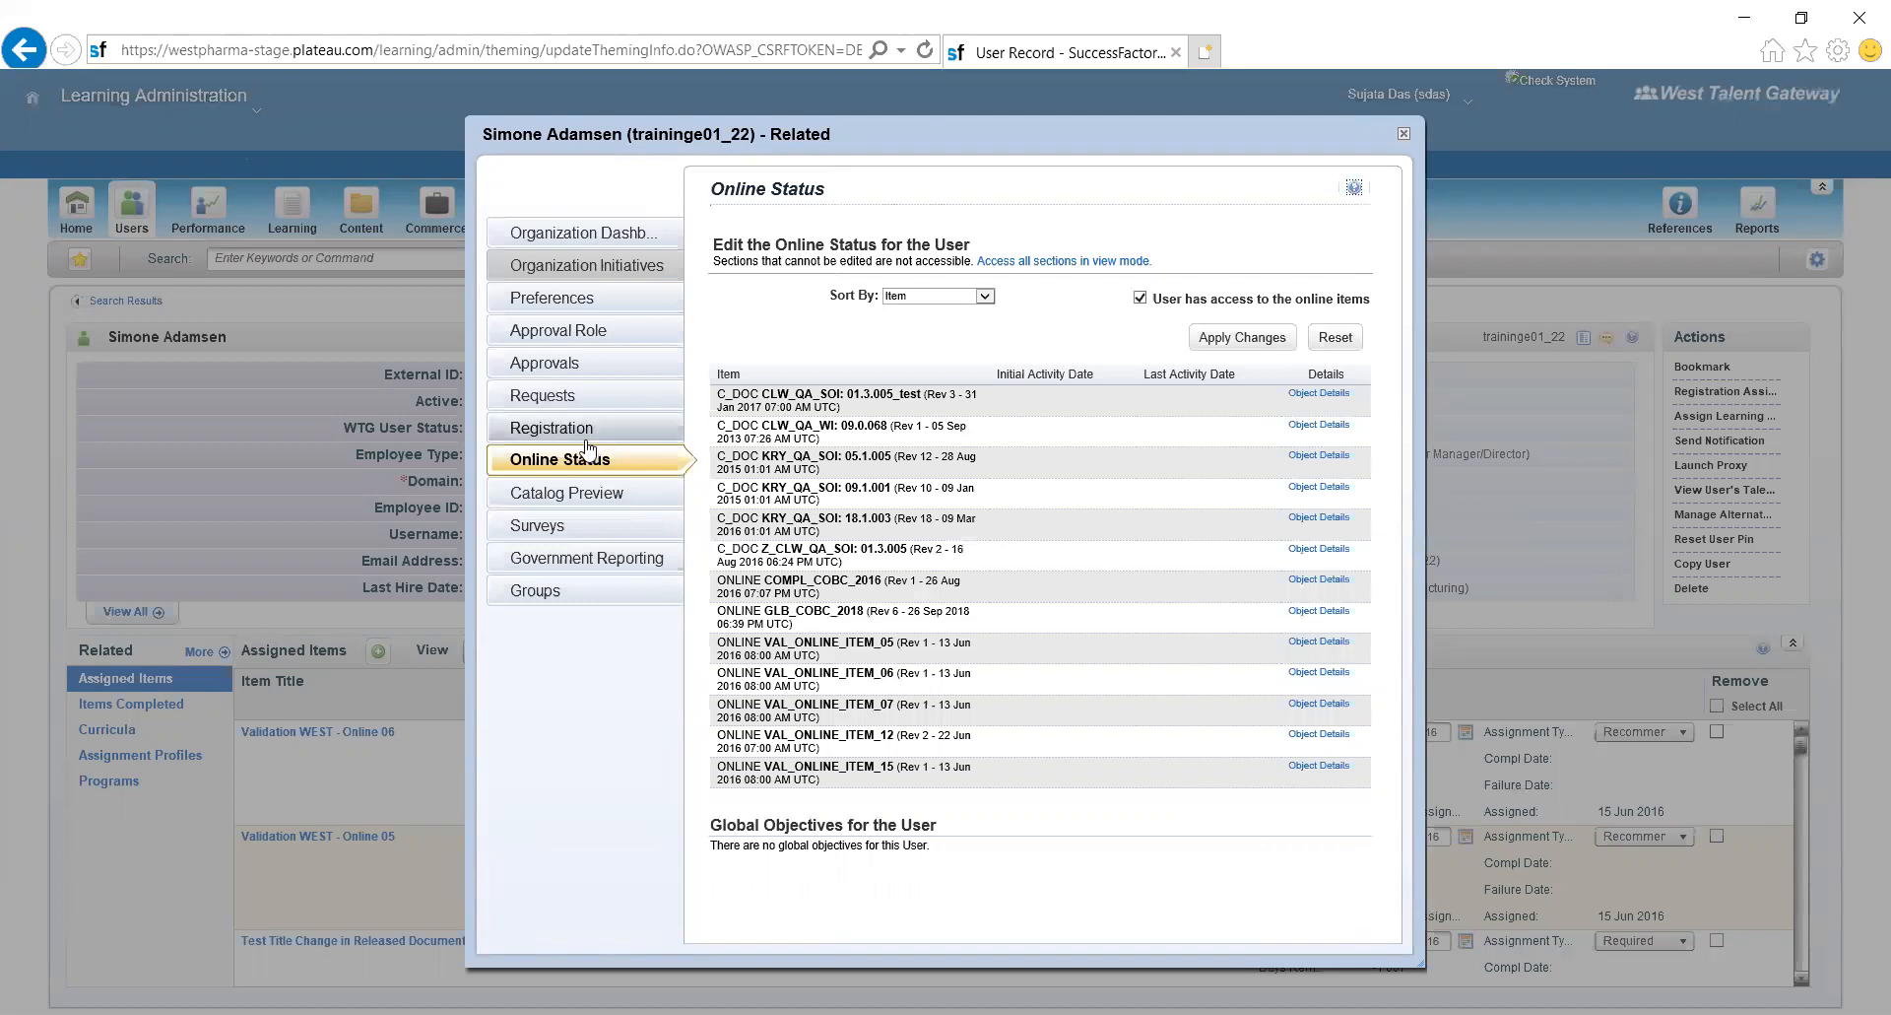
{"action": "left_click", "coordinate": [583, 401]}
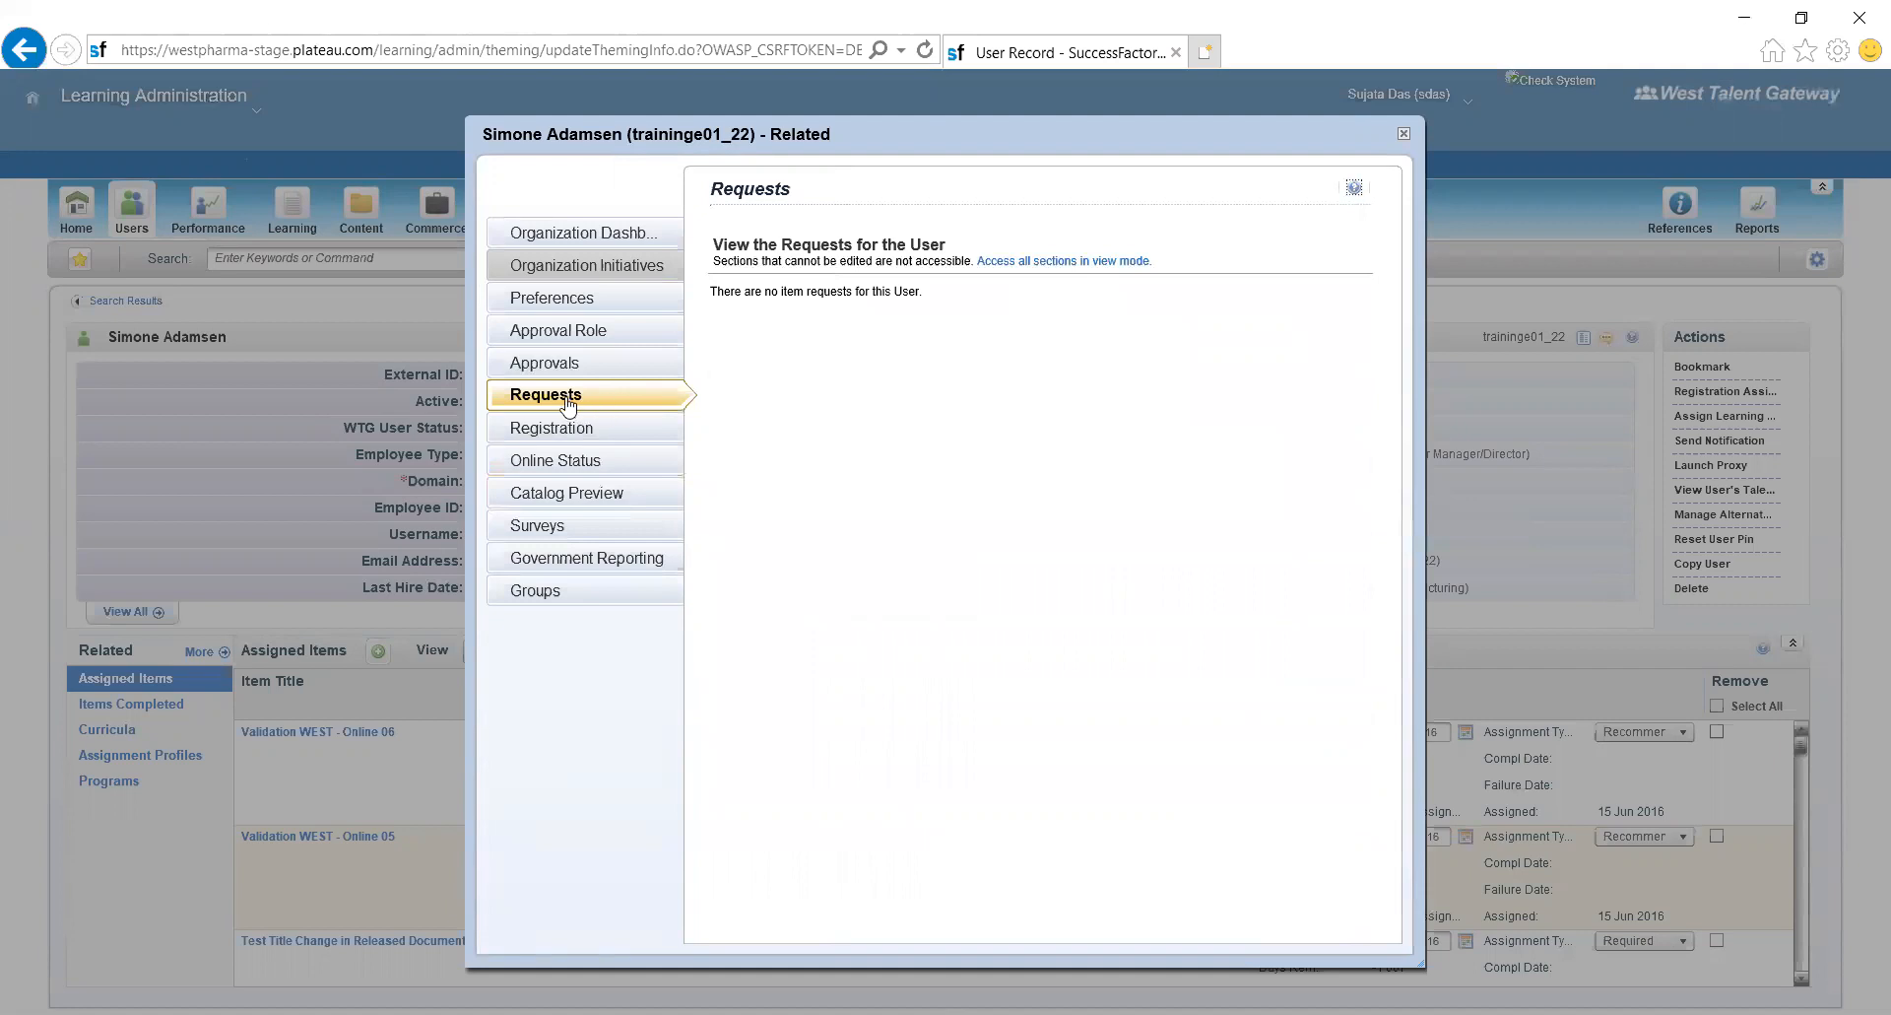
{"action": "left_click", "coordinate": [600, 564]}
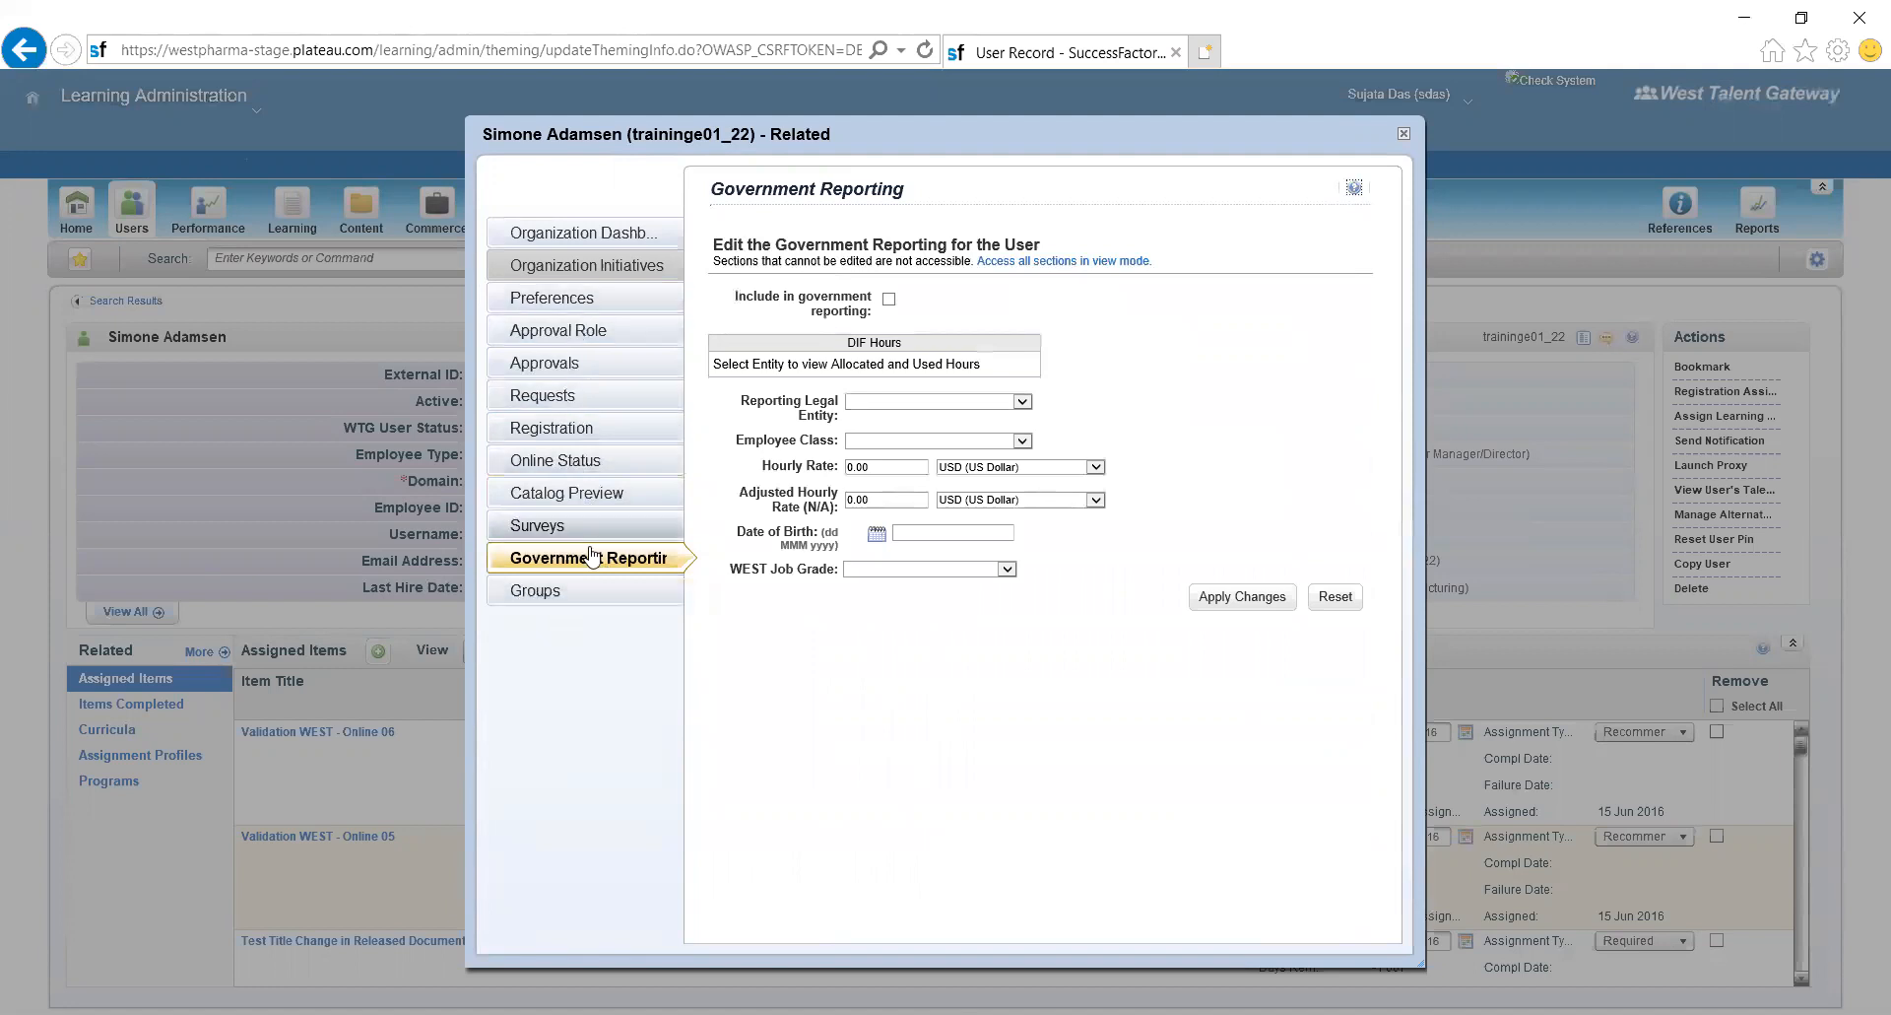
{"action": "left_click", "coordinate": [1402, 137]}
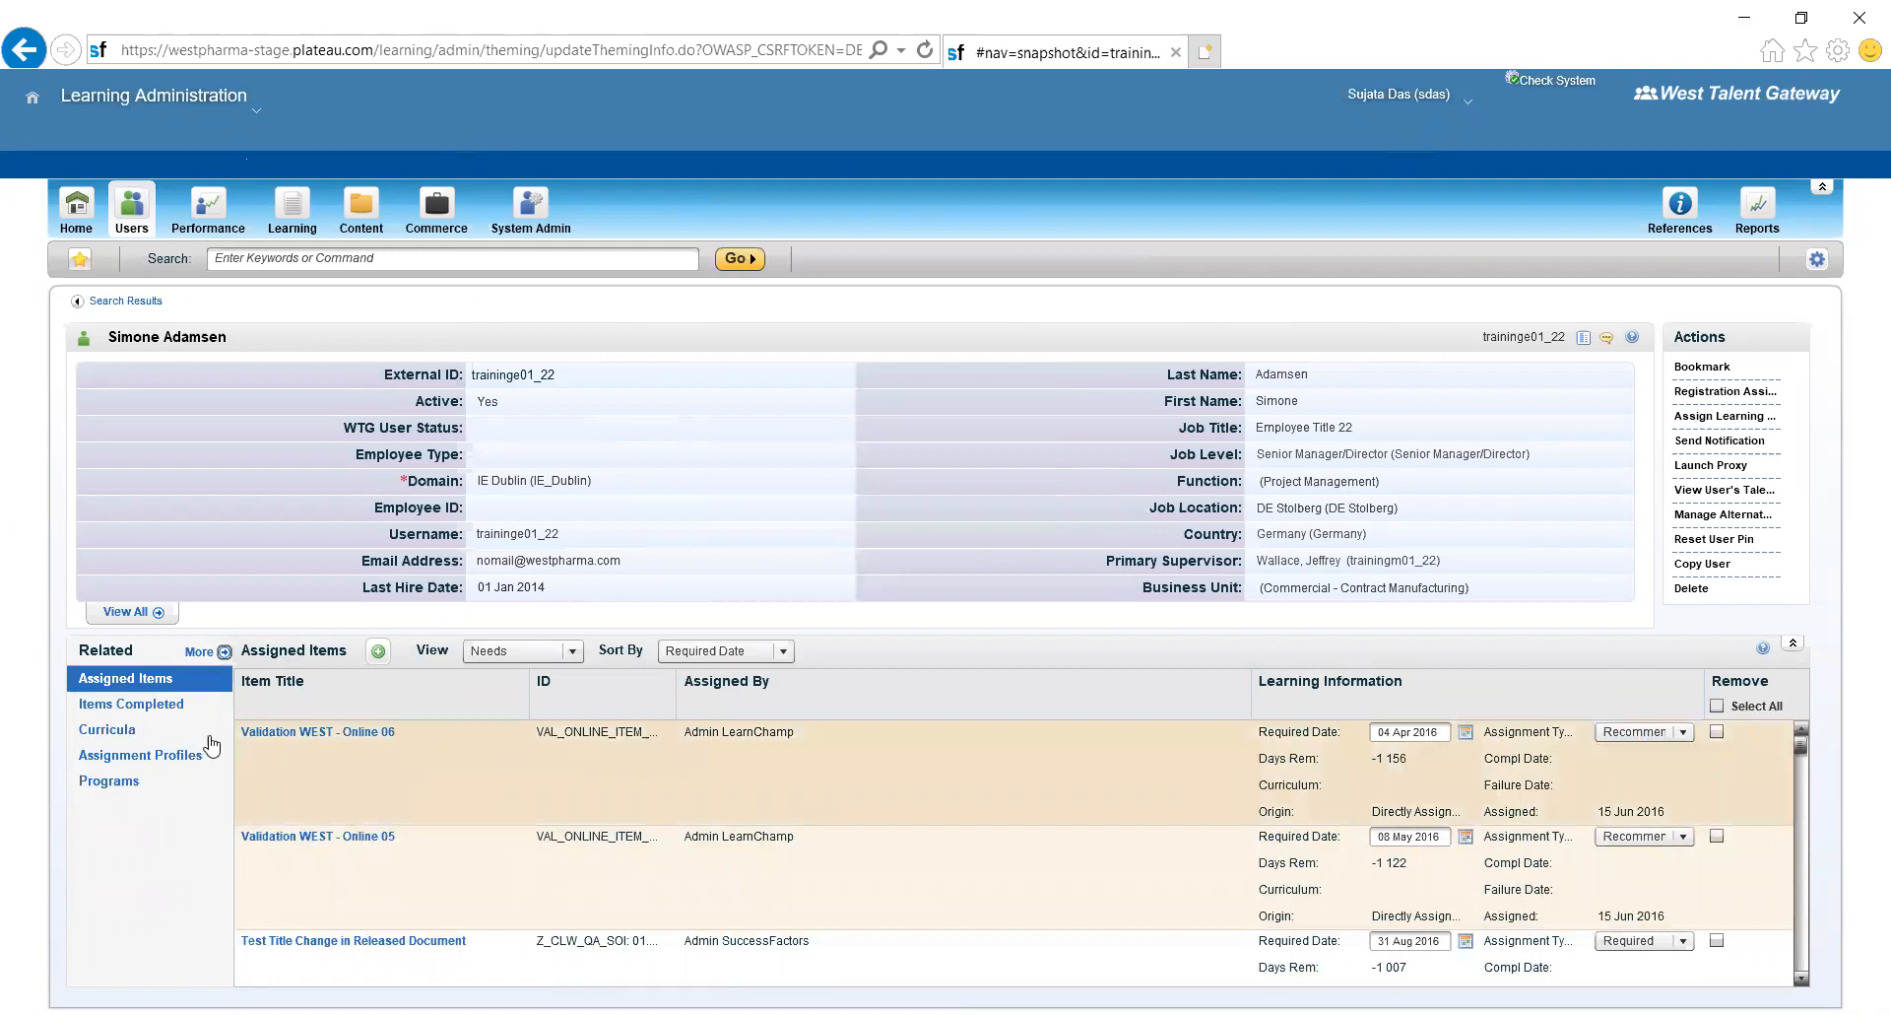
- Review the user's completed items and curricula, including the documents, catalogs and subject areas of Annual Code of Business Conduct Training
{"action": "left_click", "coordinate": [164, 707]}
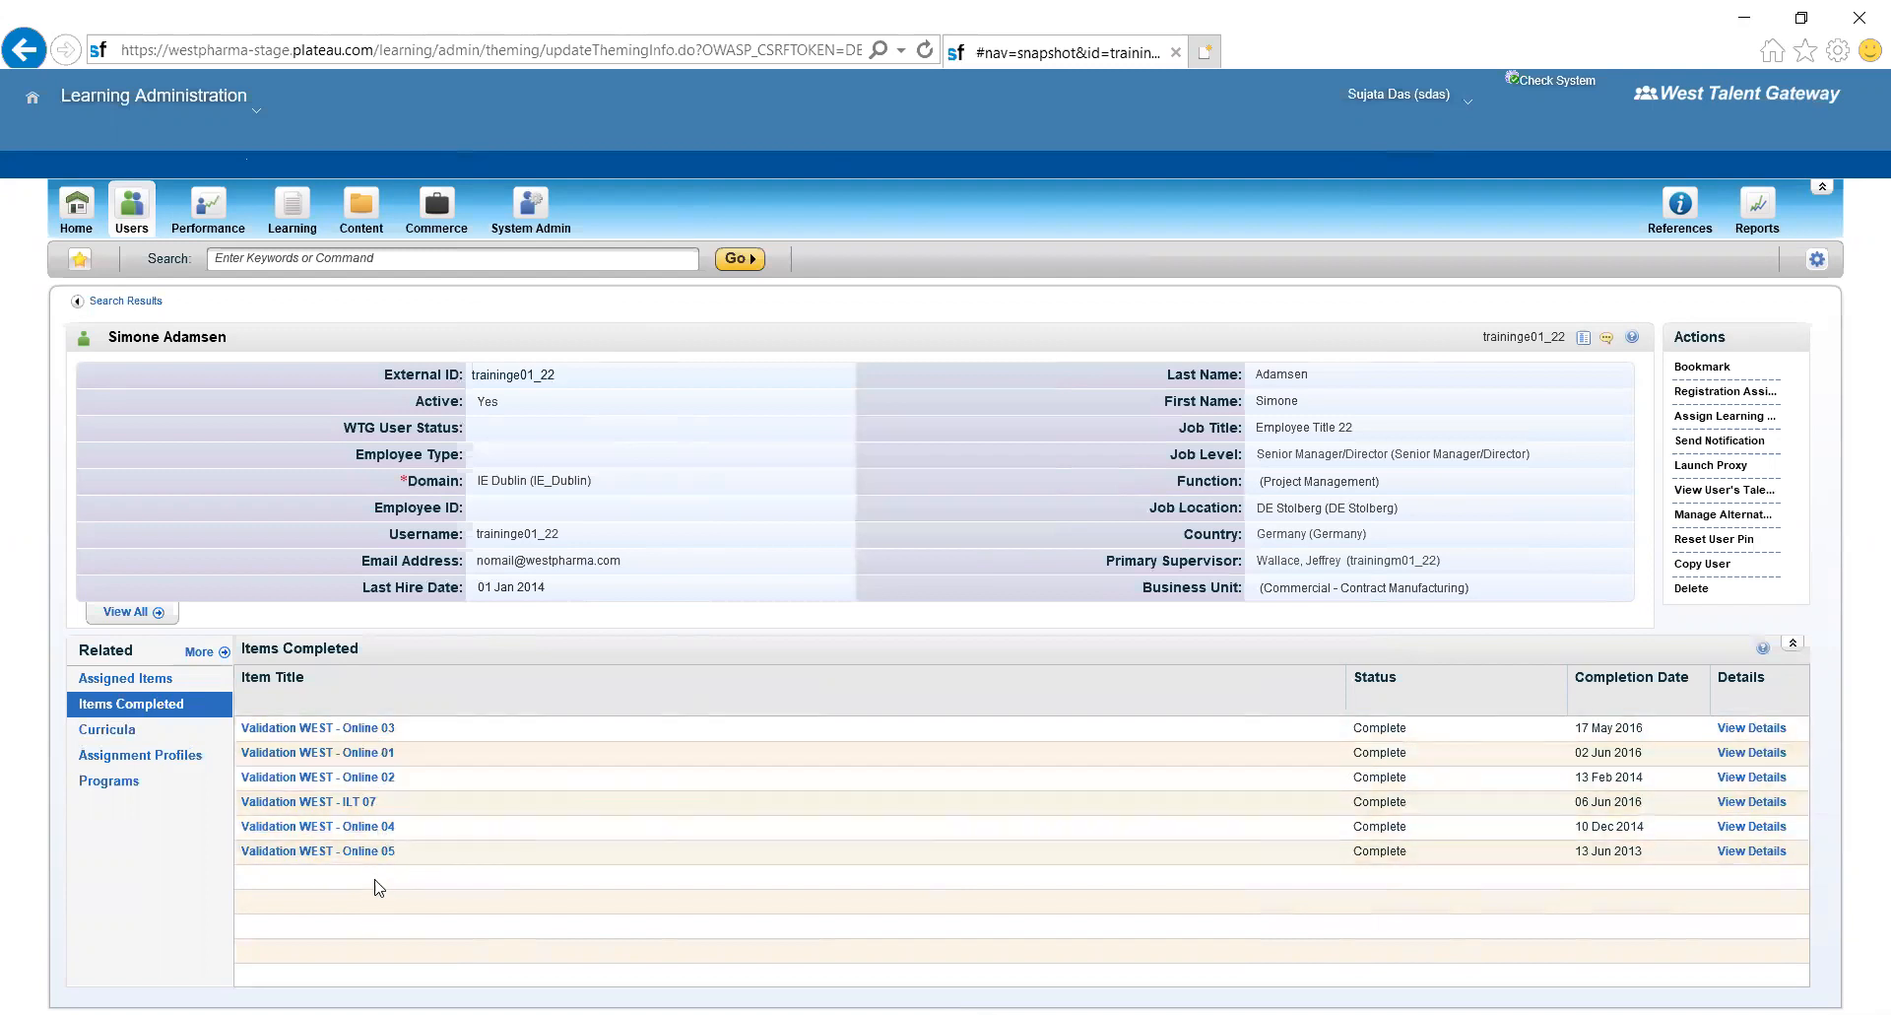
{"action": "left_click", "coordinate": [135, 739]}
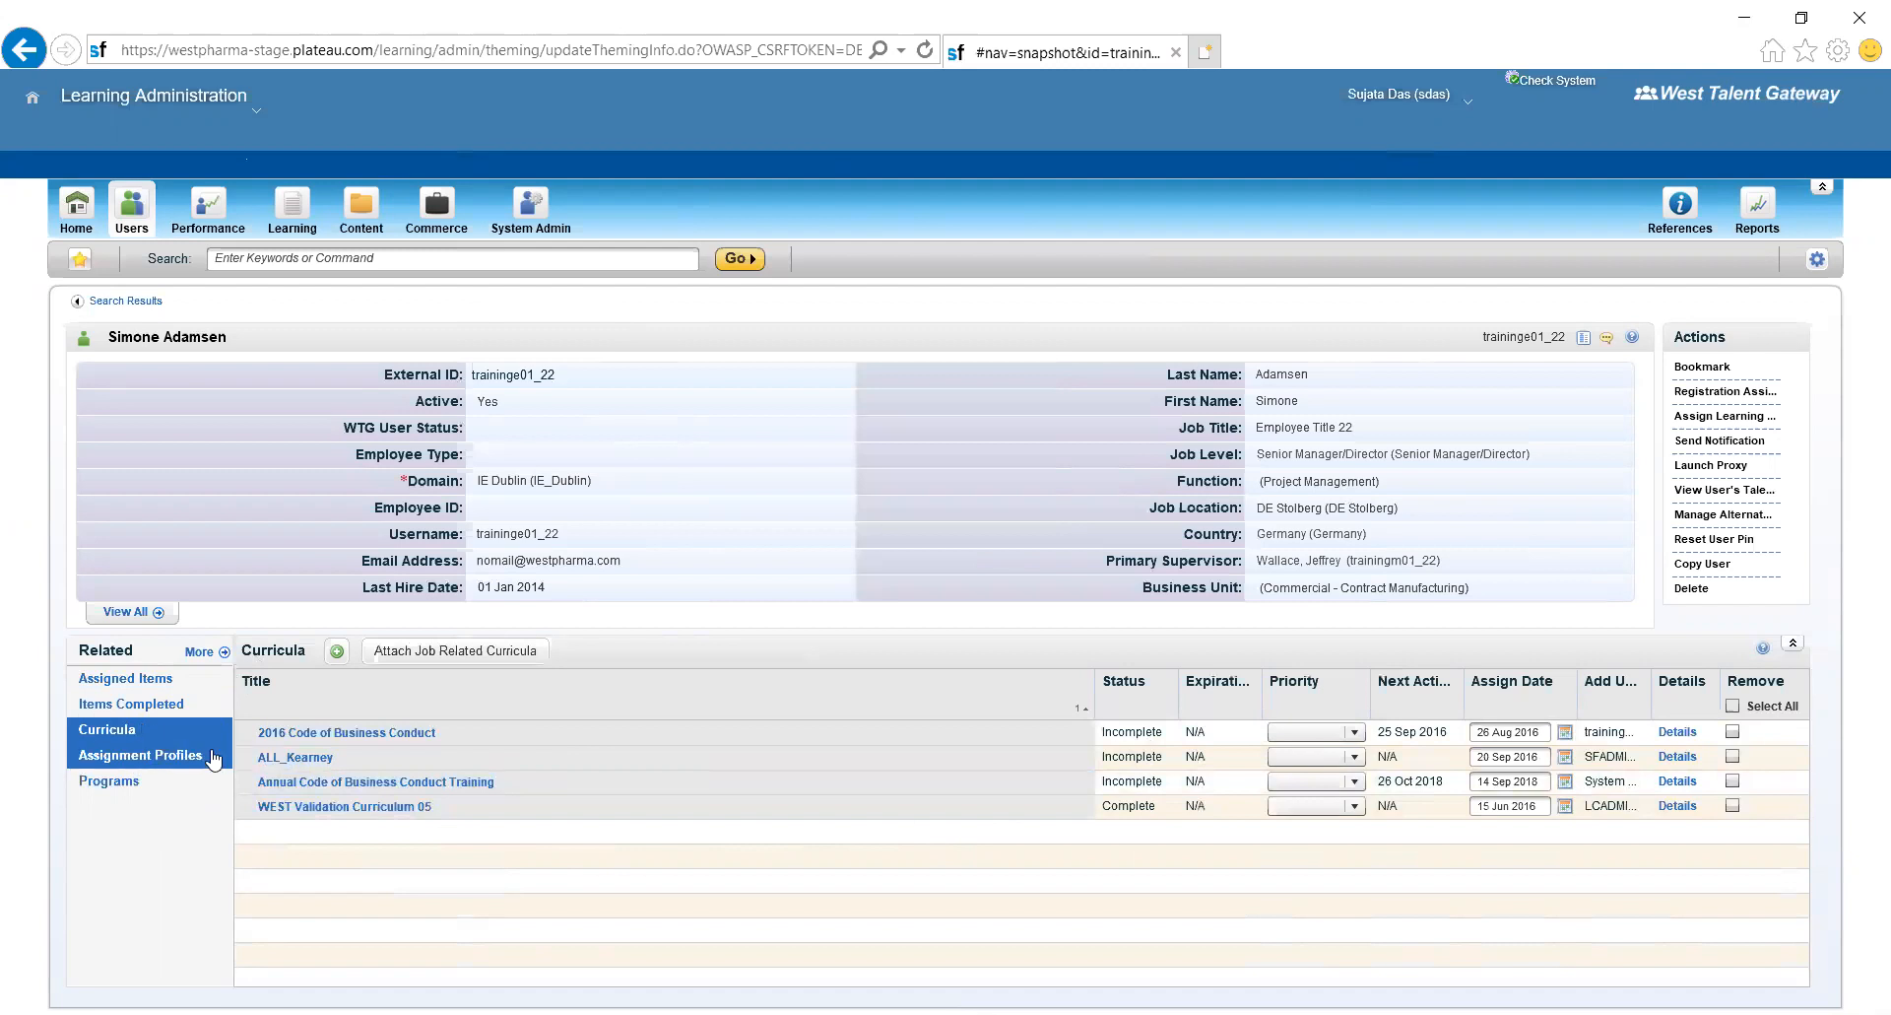
{"action": "left_click", "coordinate": [366, 784]}
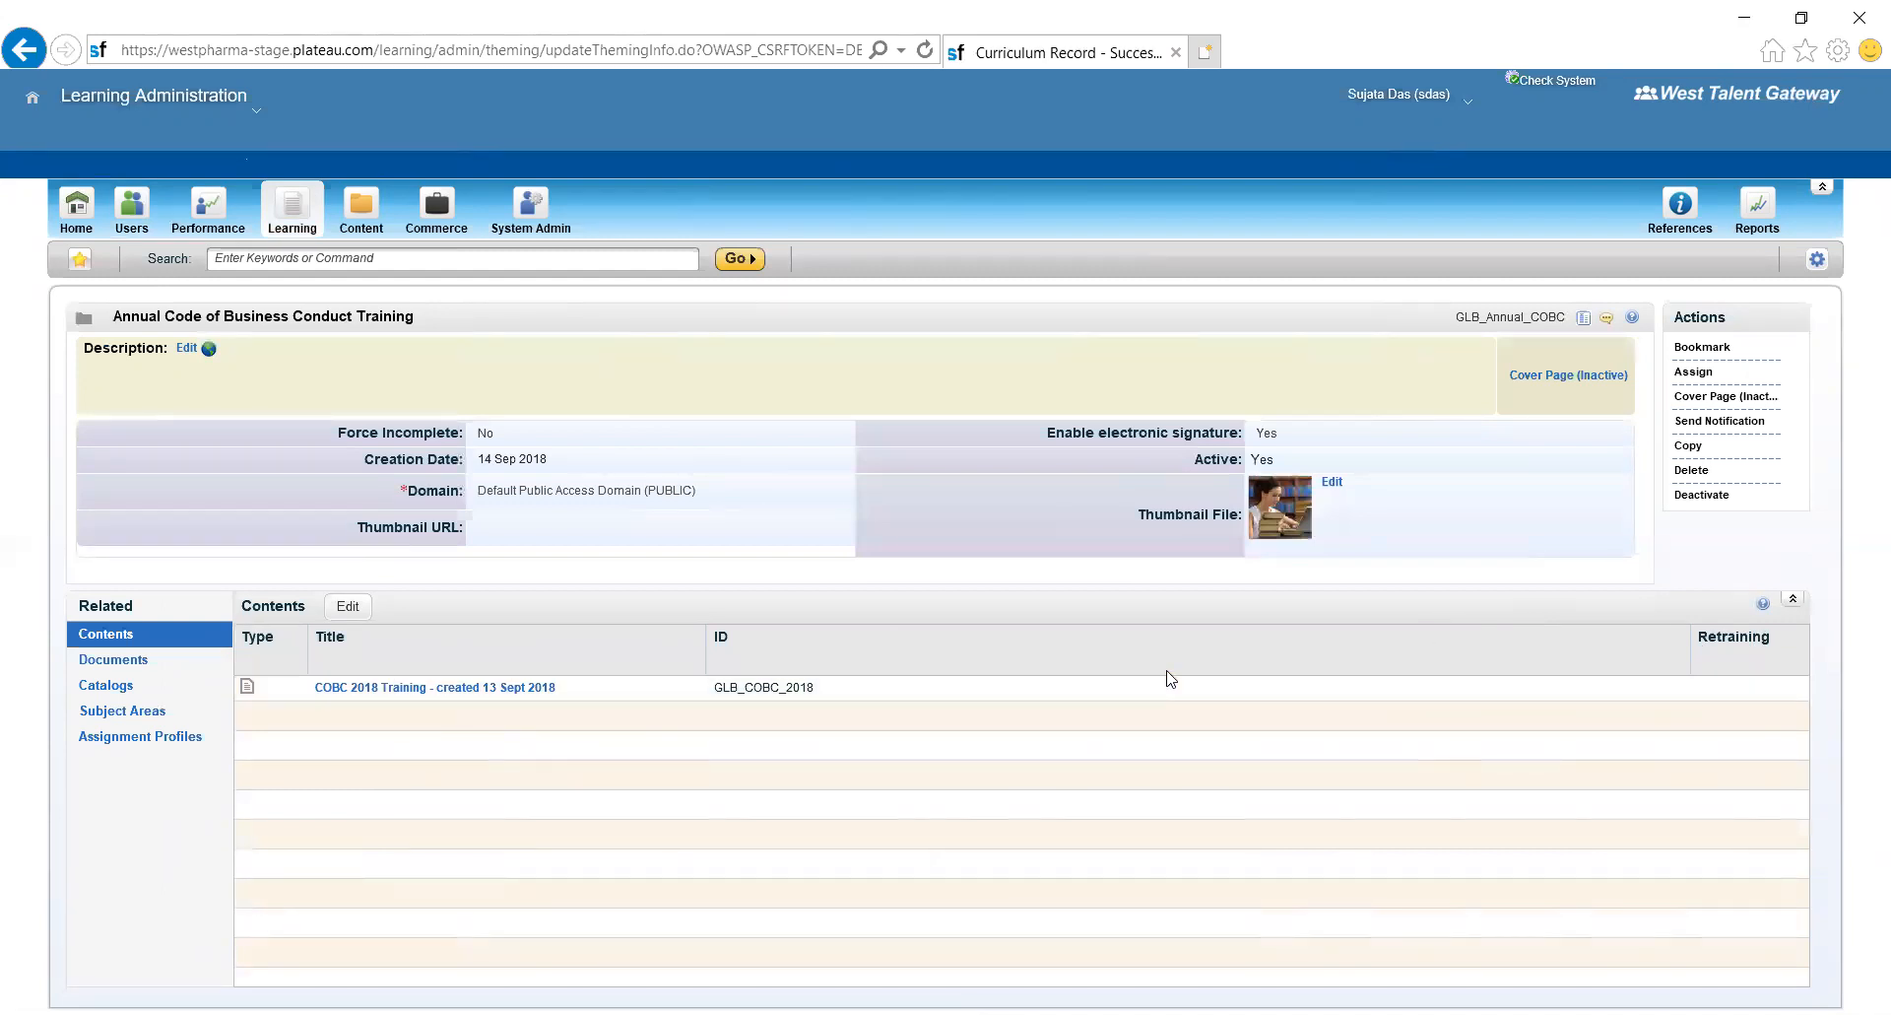
{"action": "left_click", "coordinate": [99, 660]}
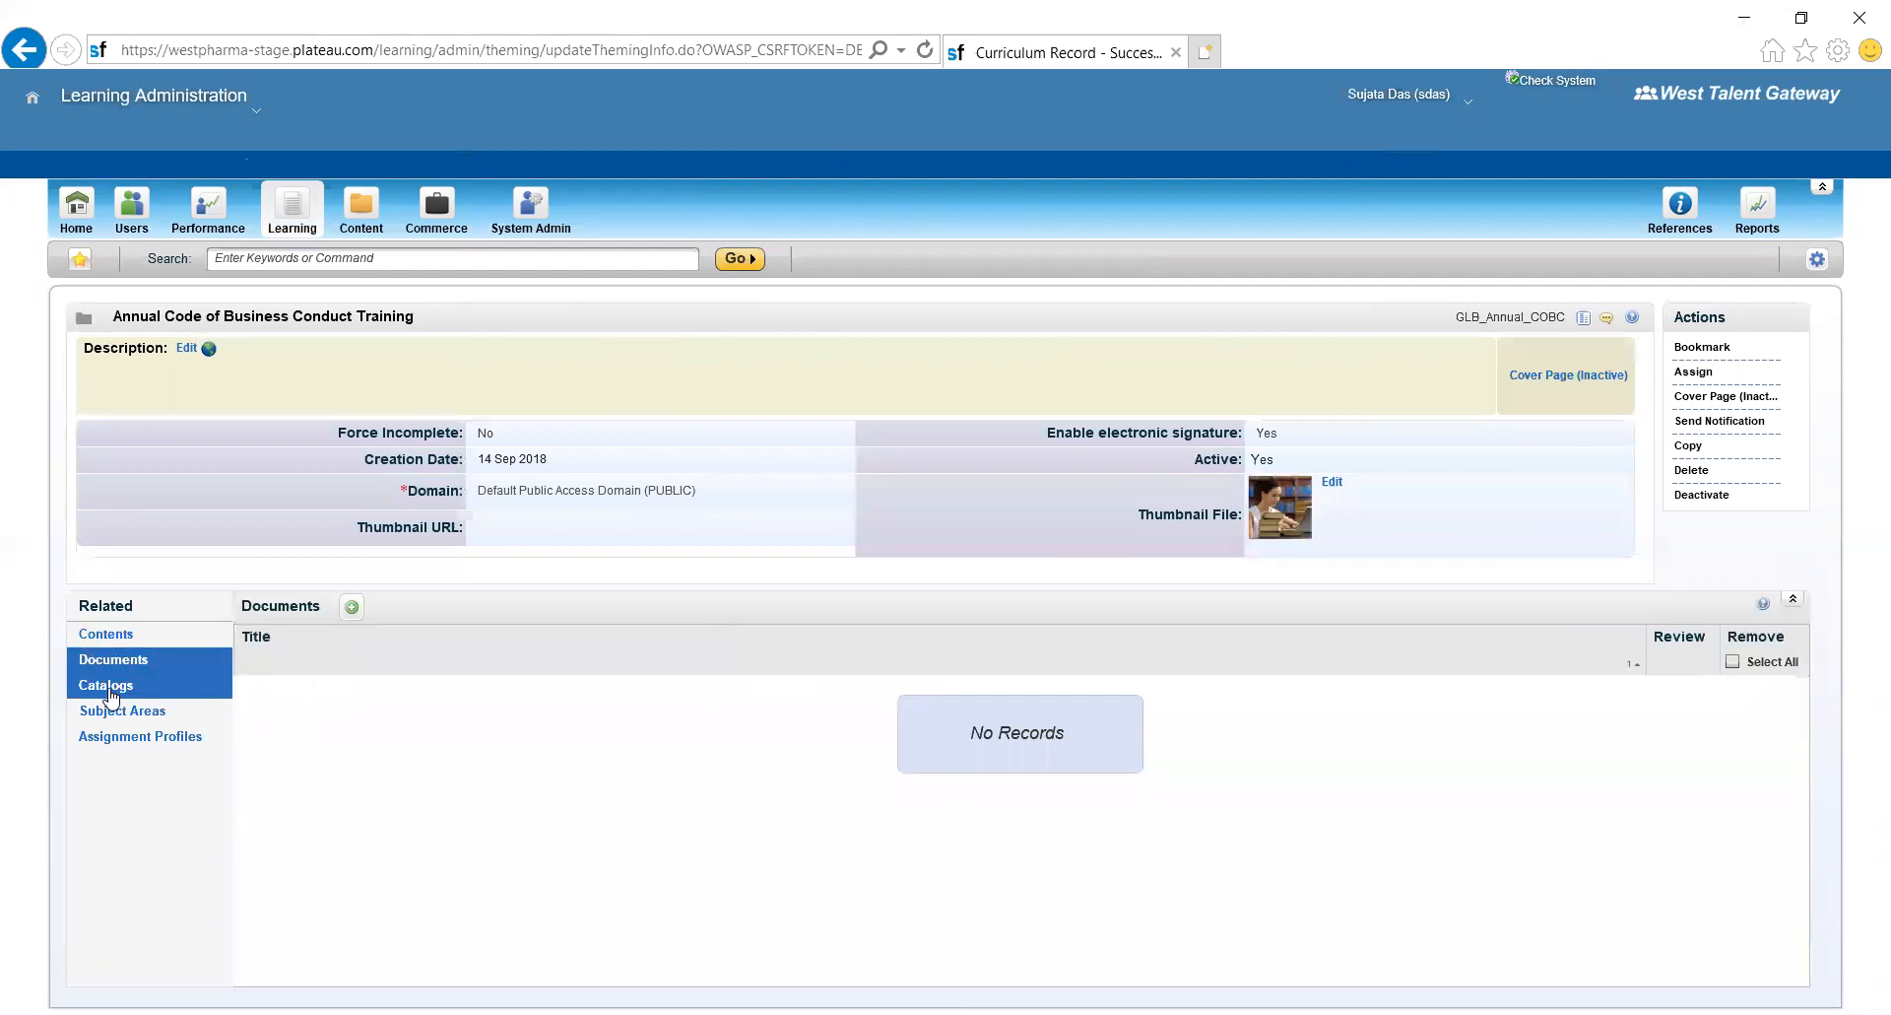
{"action": "left_click", "coordinate": [111, 694]}
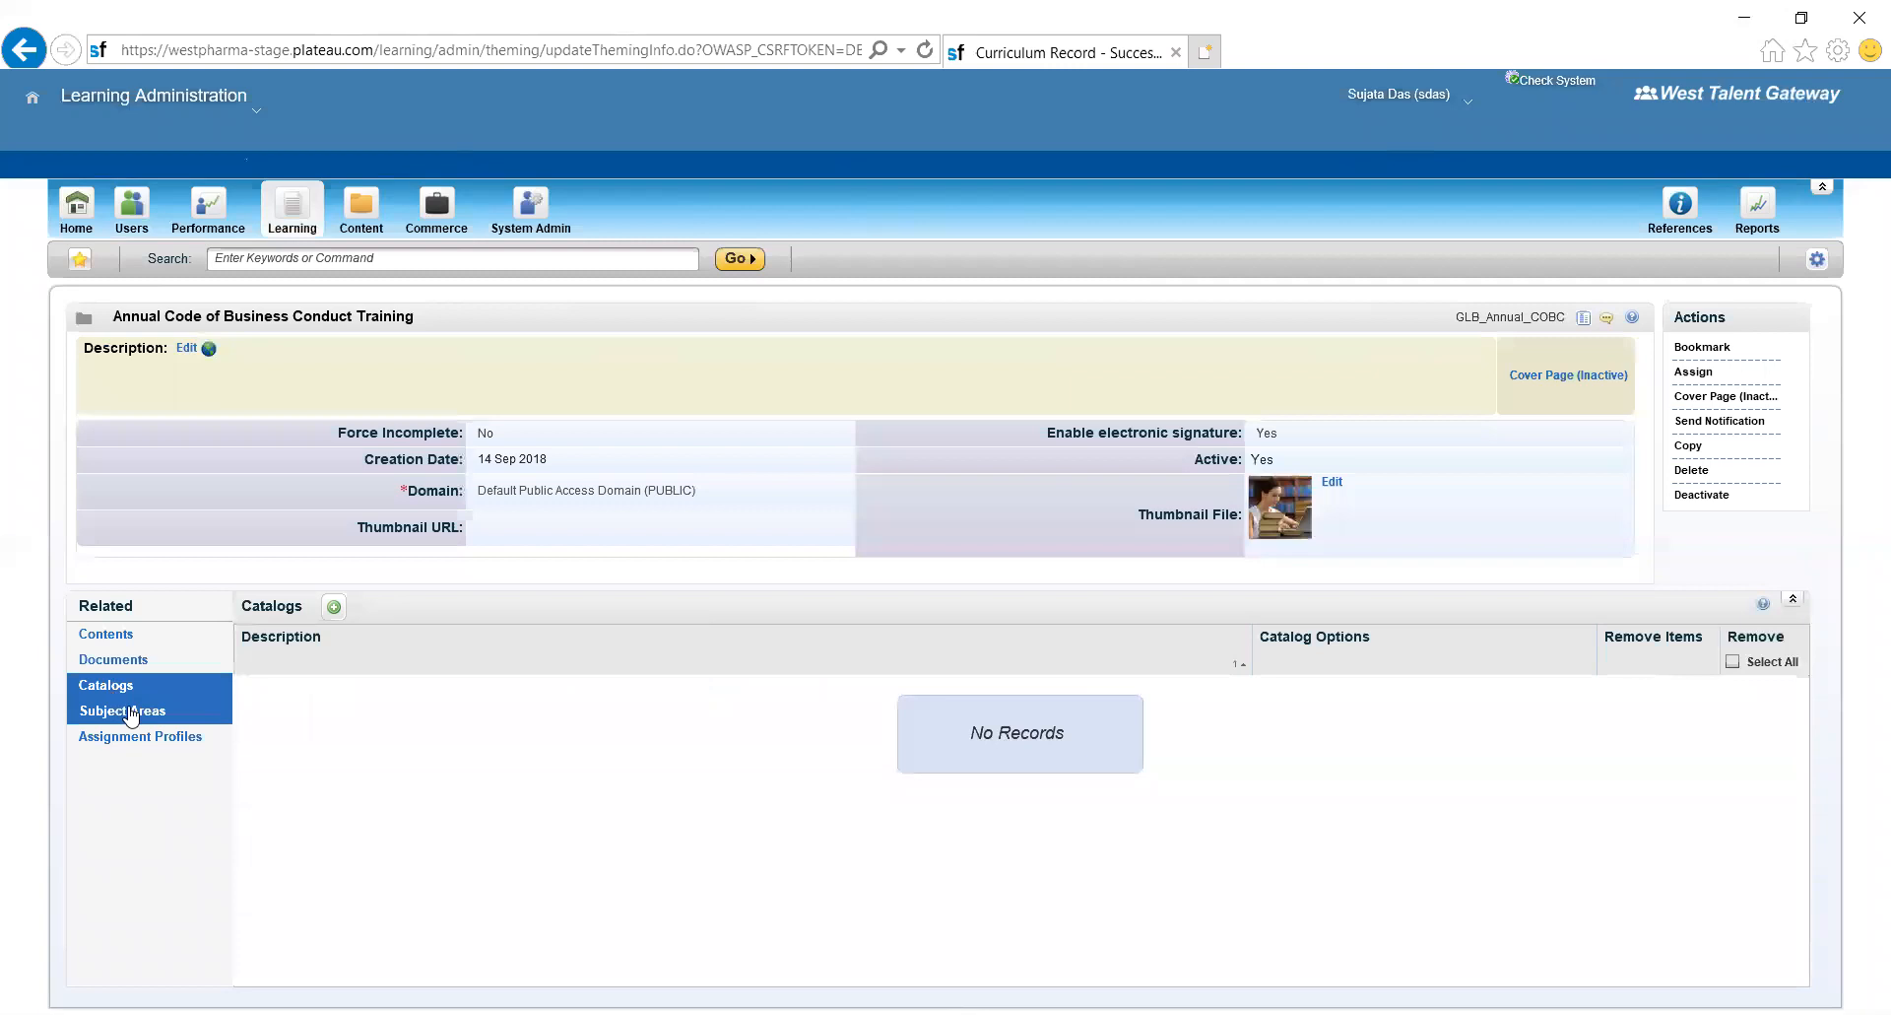
{"action": "left_click", "coordinate": [129, 712]}
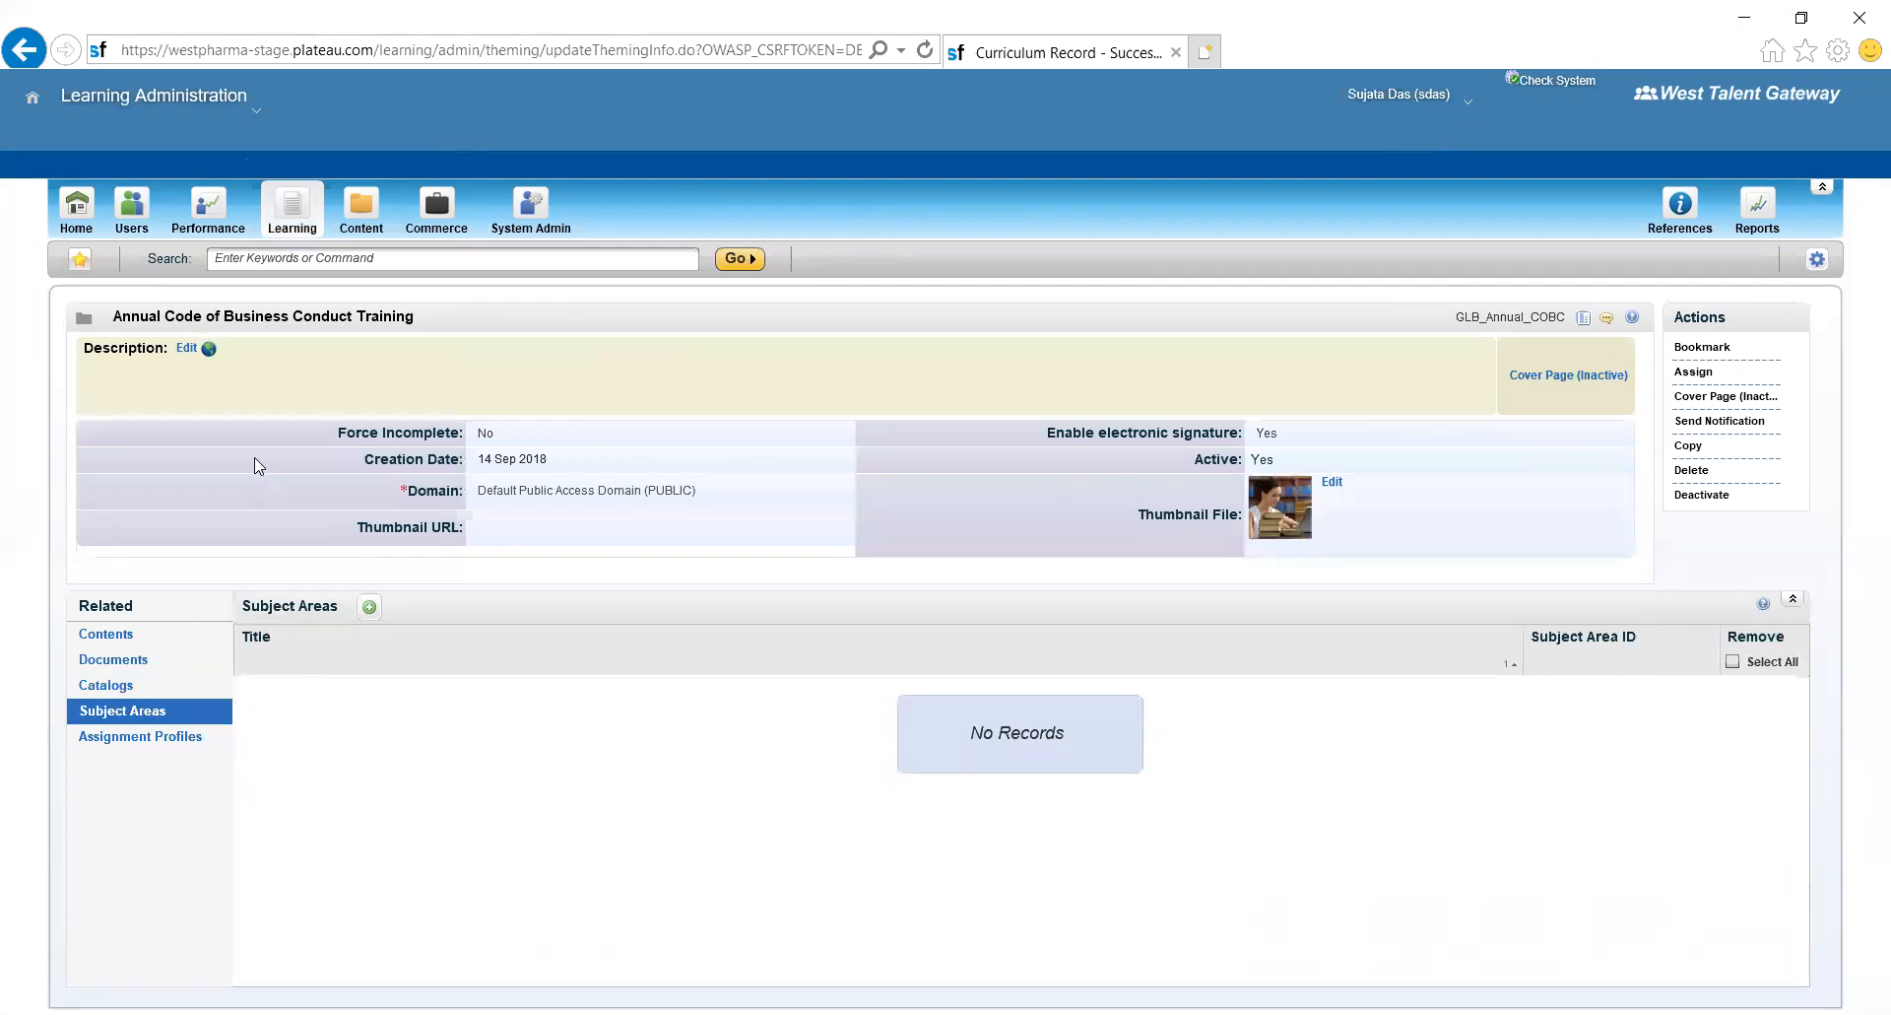
- Open the form for adding a new user, look through all its fields, and close it without adding anyone
{"action": "left_click", "coordinate": [131, 210]}
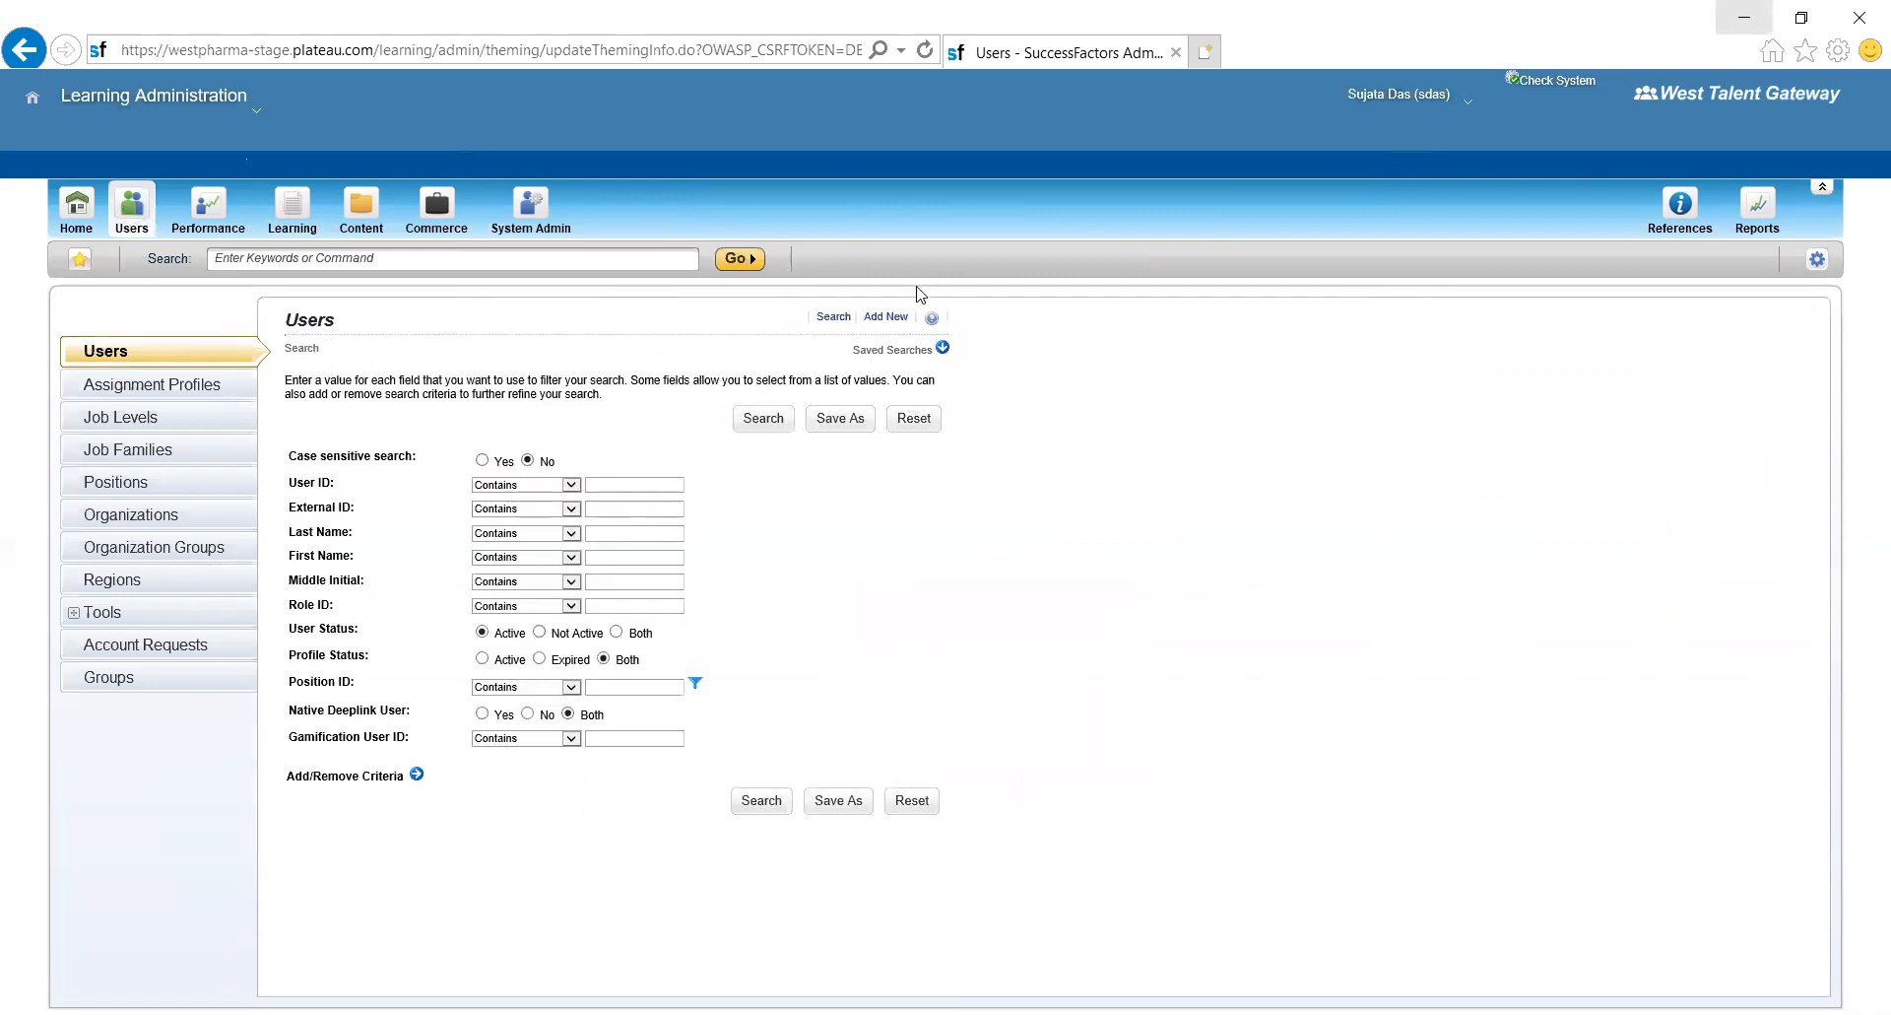
{"action": "left_click", "coordinate": [892, 317]}
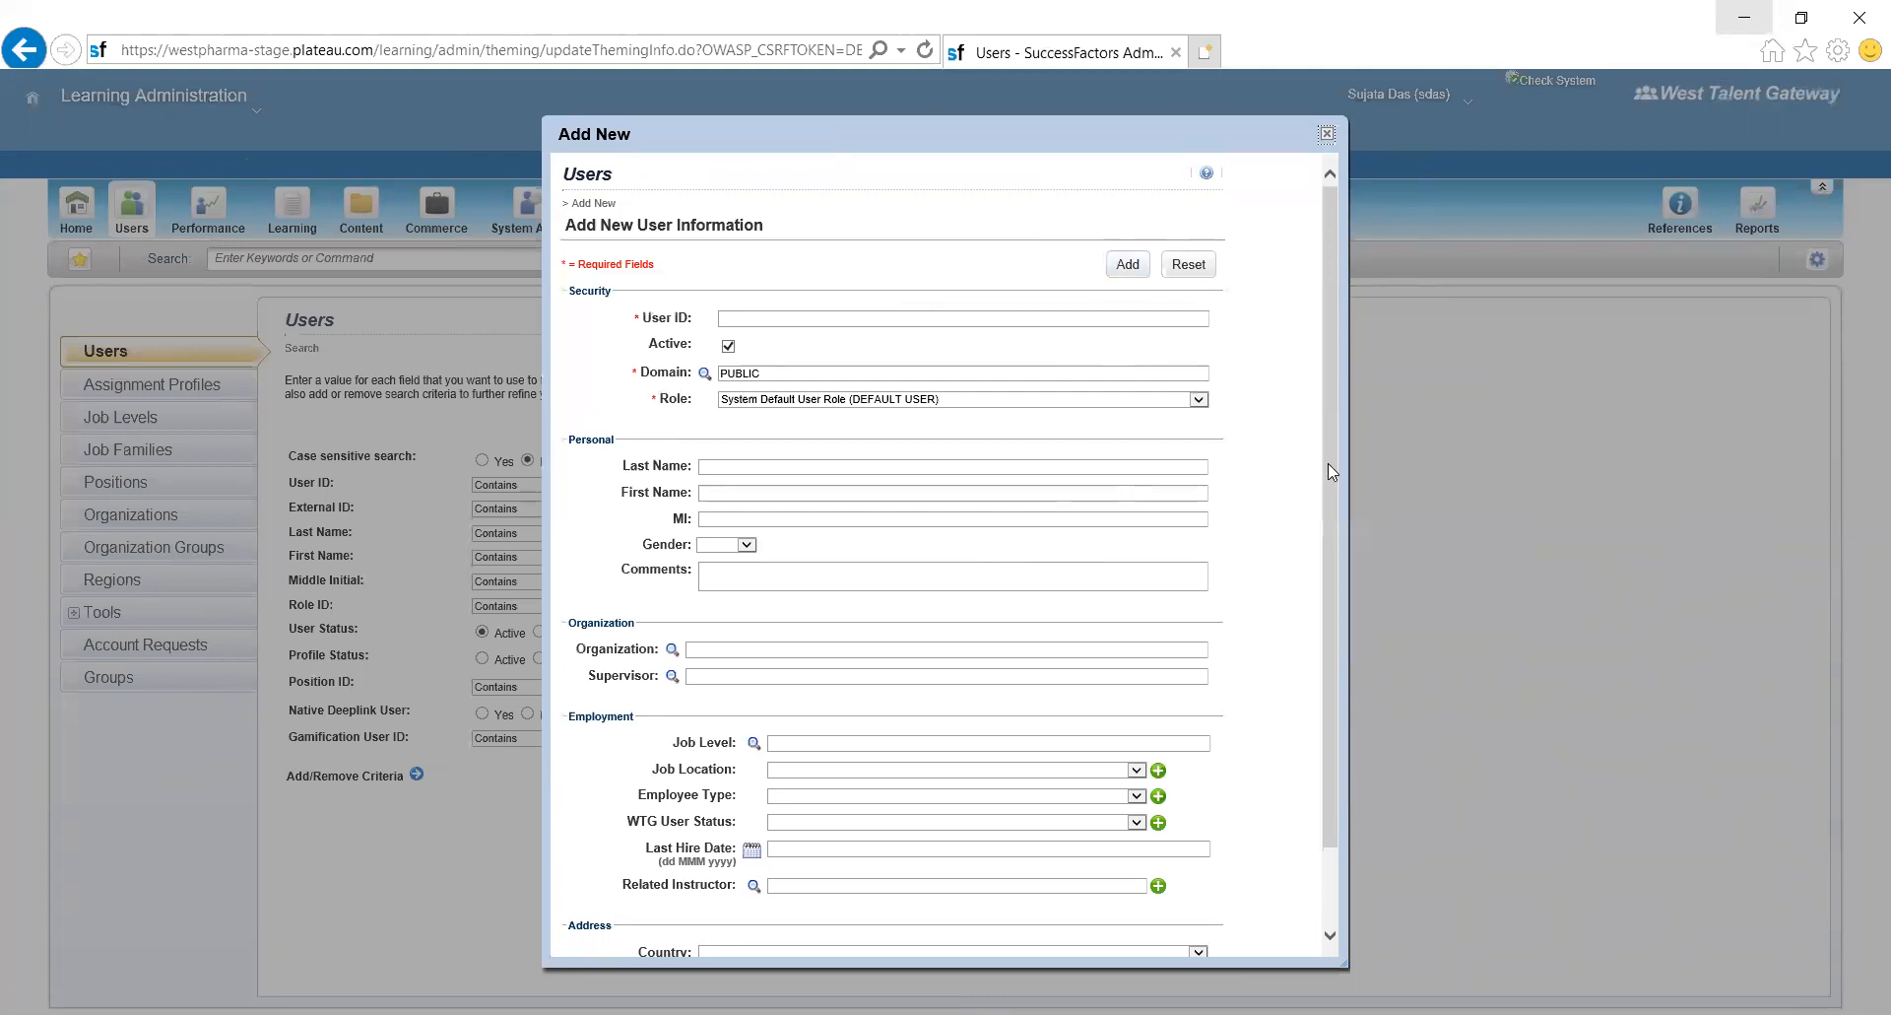
{"action": "left_click_drag", "start_coordinate": [1327, 463], "coordinate": [1289, 424]}
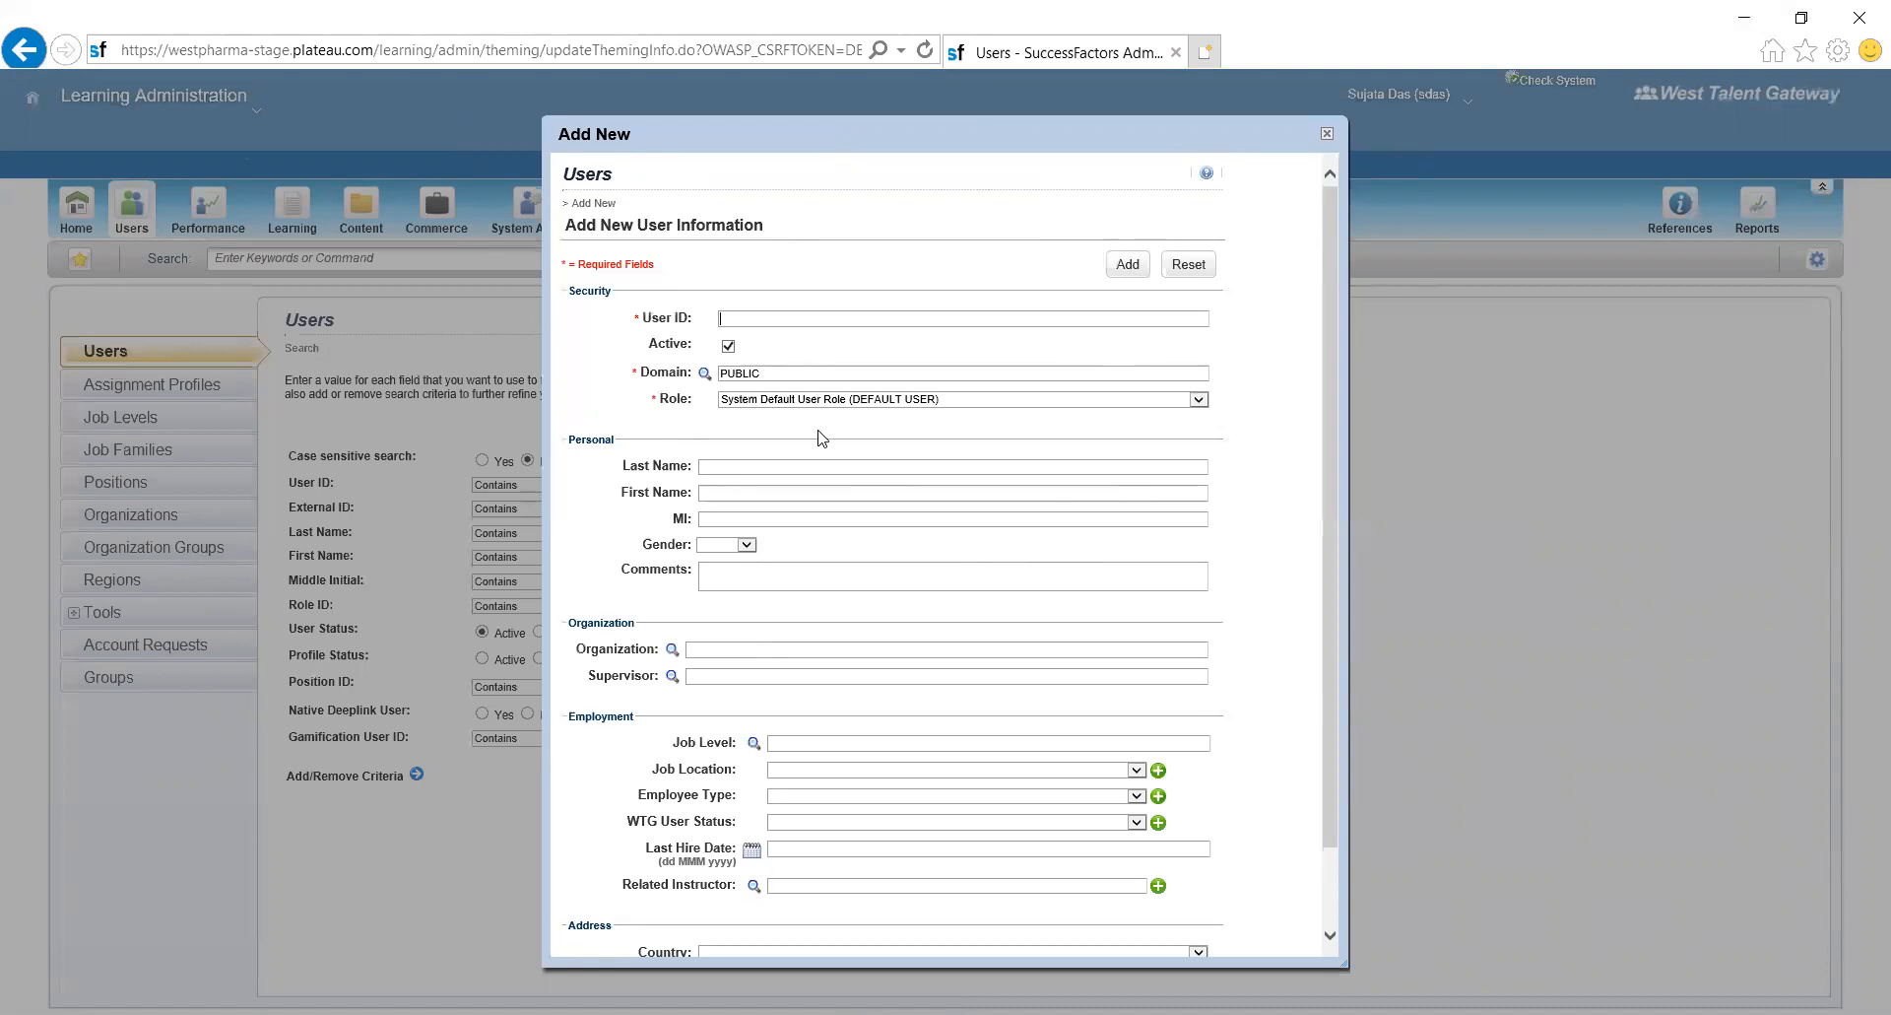
{"action": "scroll", "coordinate": [1330, 575], "scroll_direction": "down", "scroll_amount": 2}
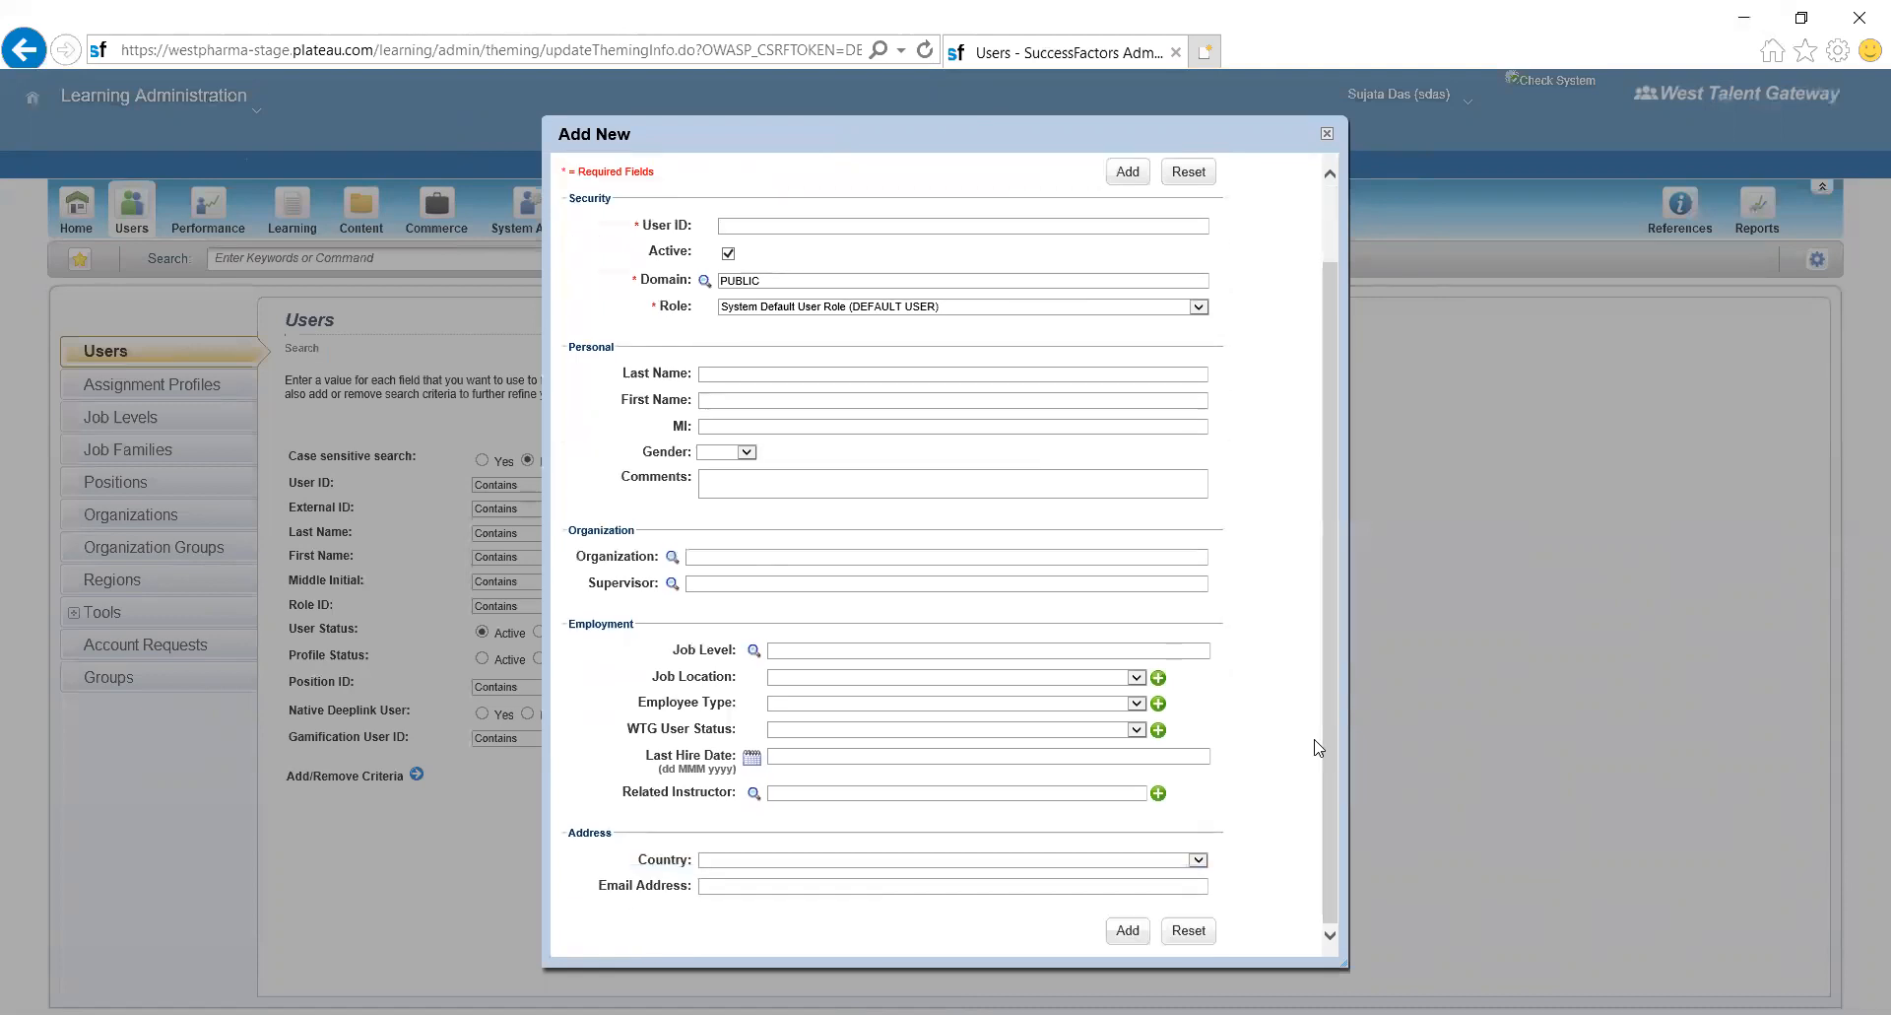
{"action": "left_click", "coordinate": [1328, 136]}
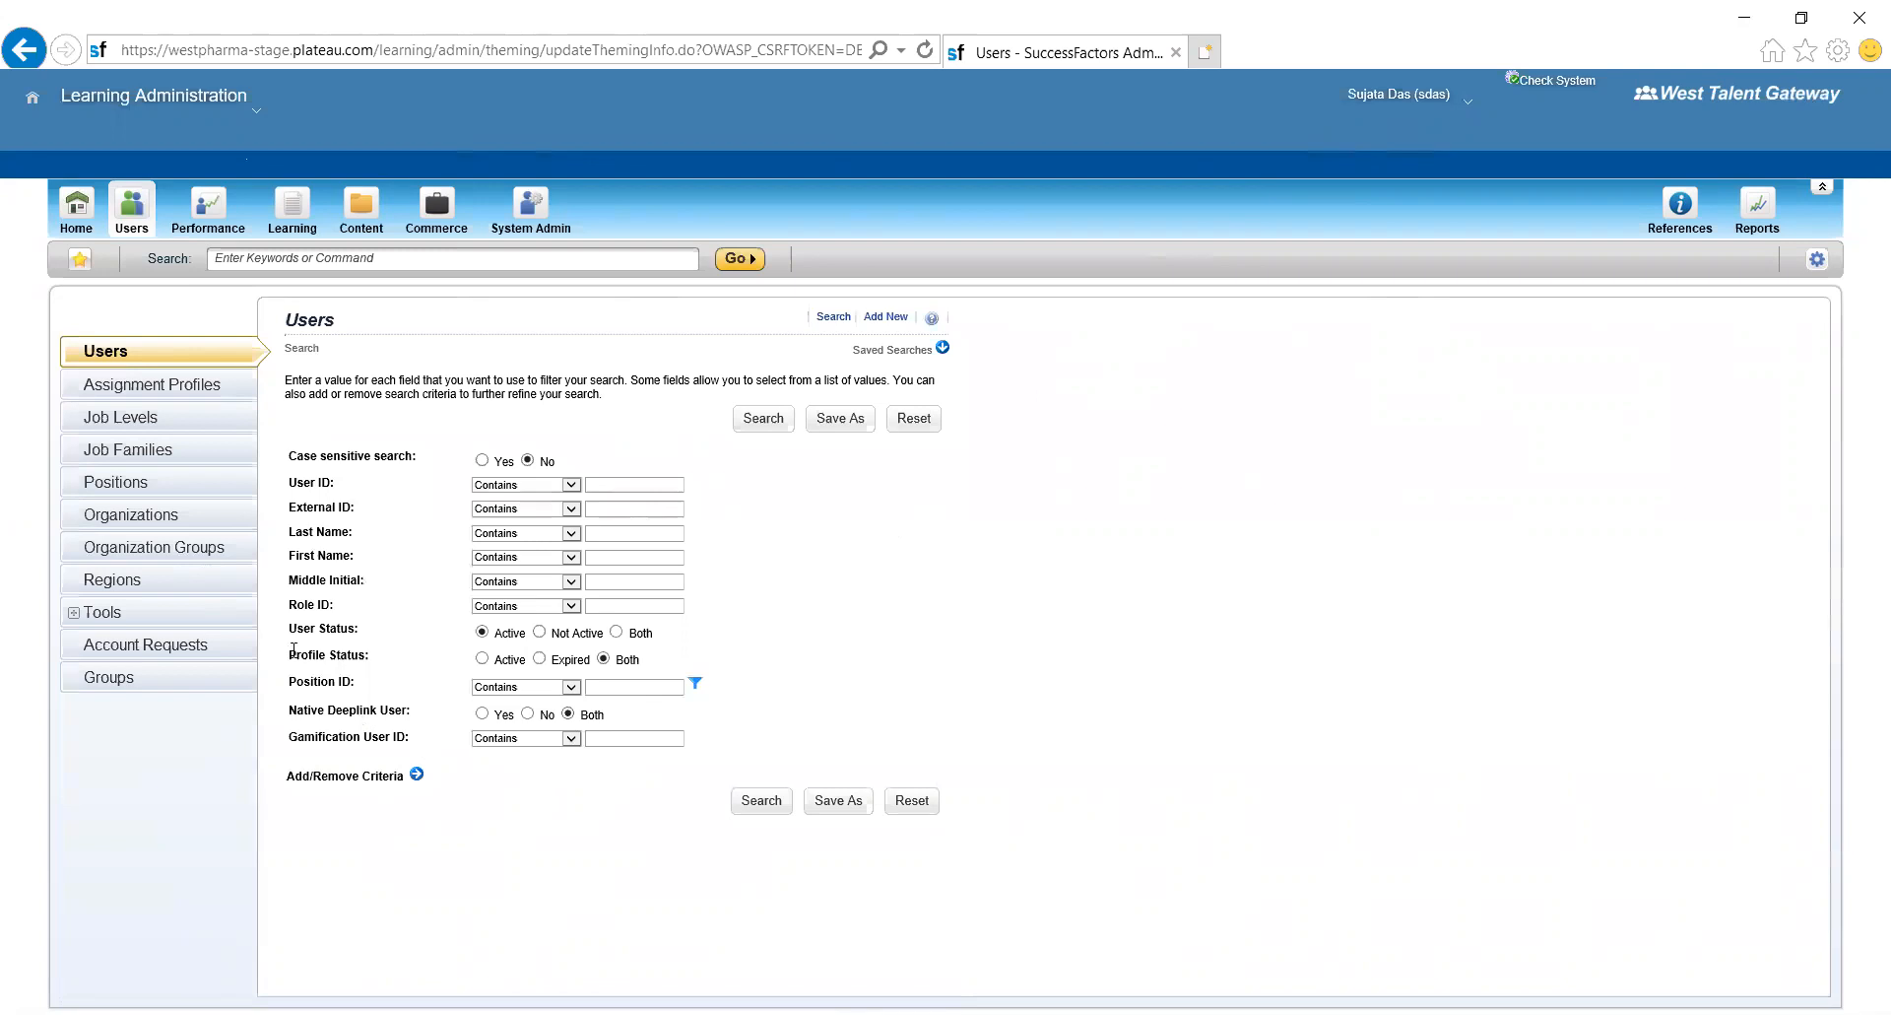
- Search all job levels without criteria and look through the resulting list
{"action": "left_click", "coordinate": [154, 426]}
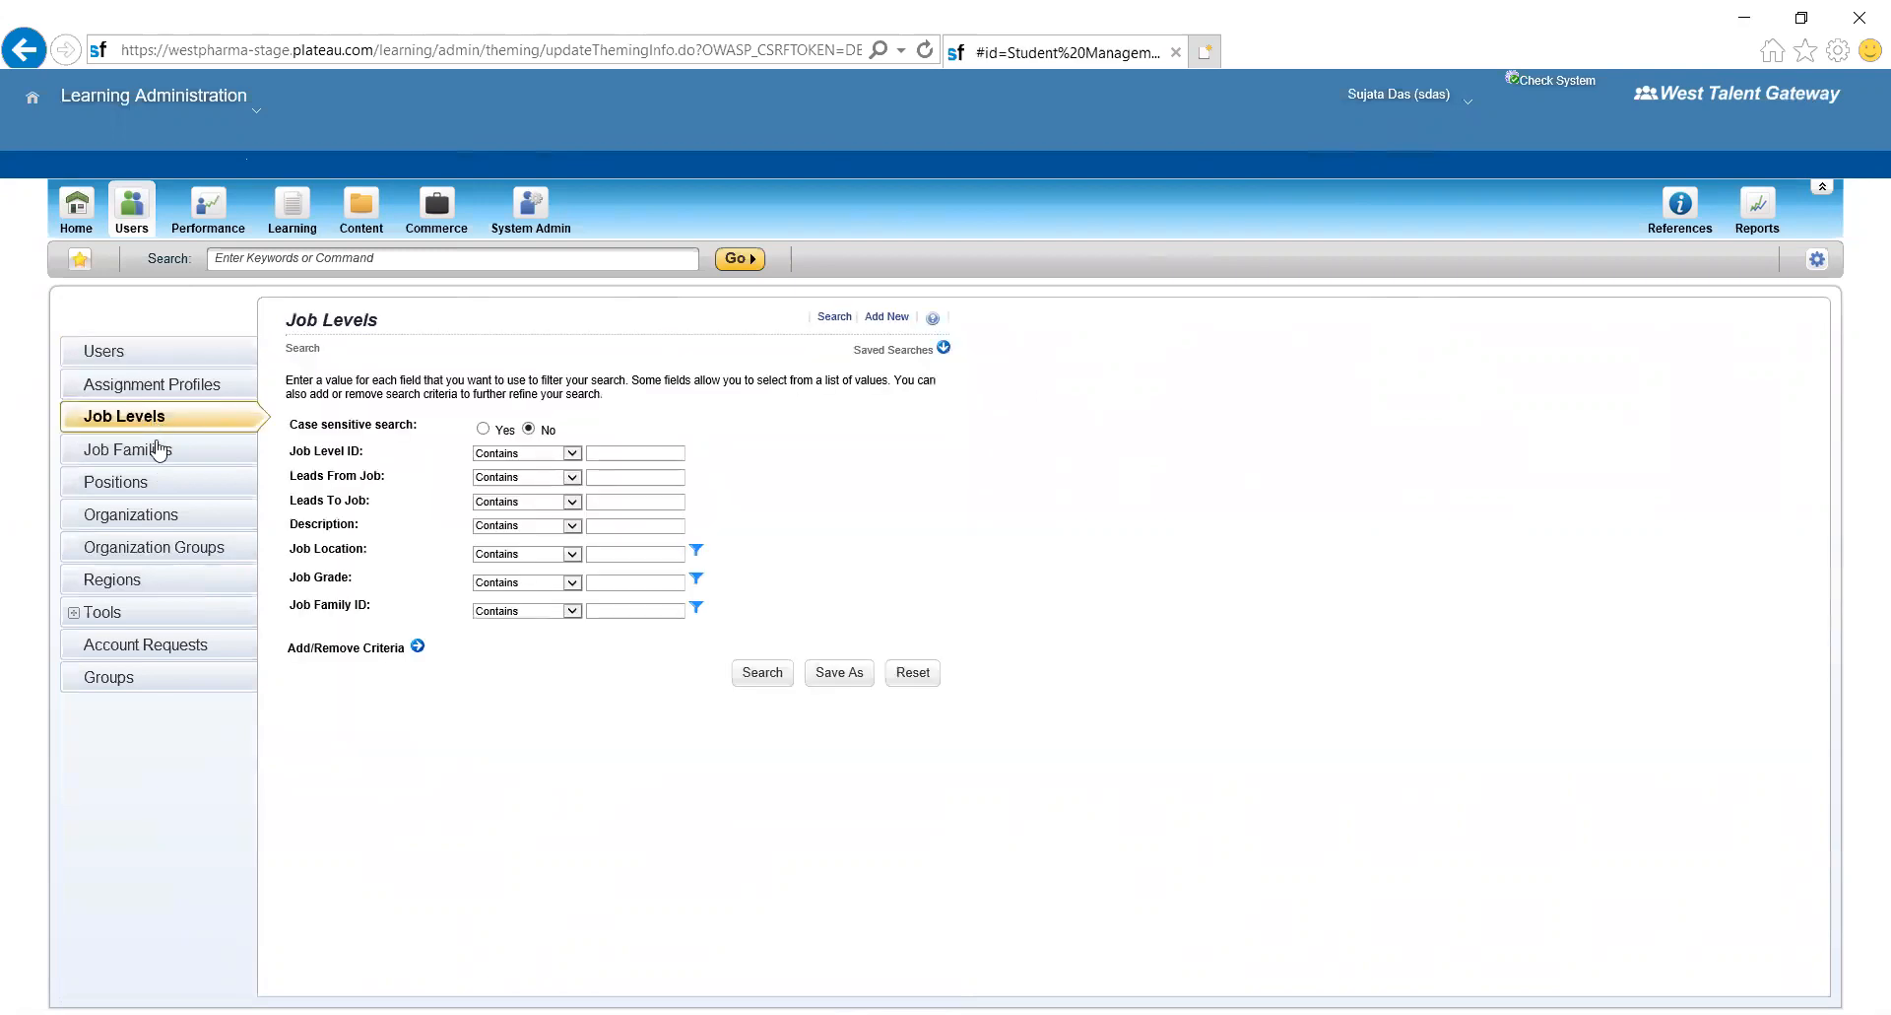
{"action": "left_click", "coordinate": [773, 674]}
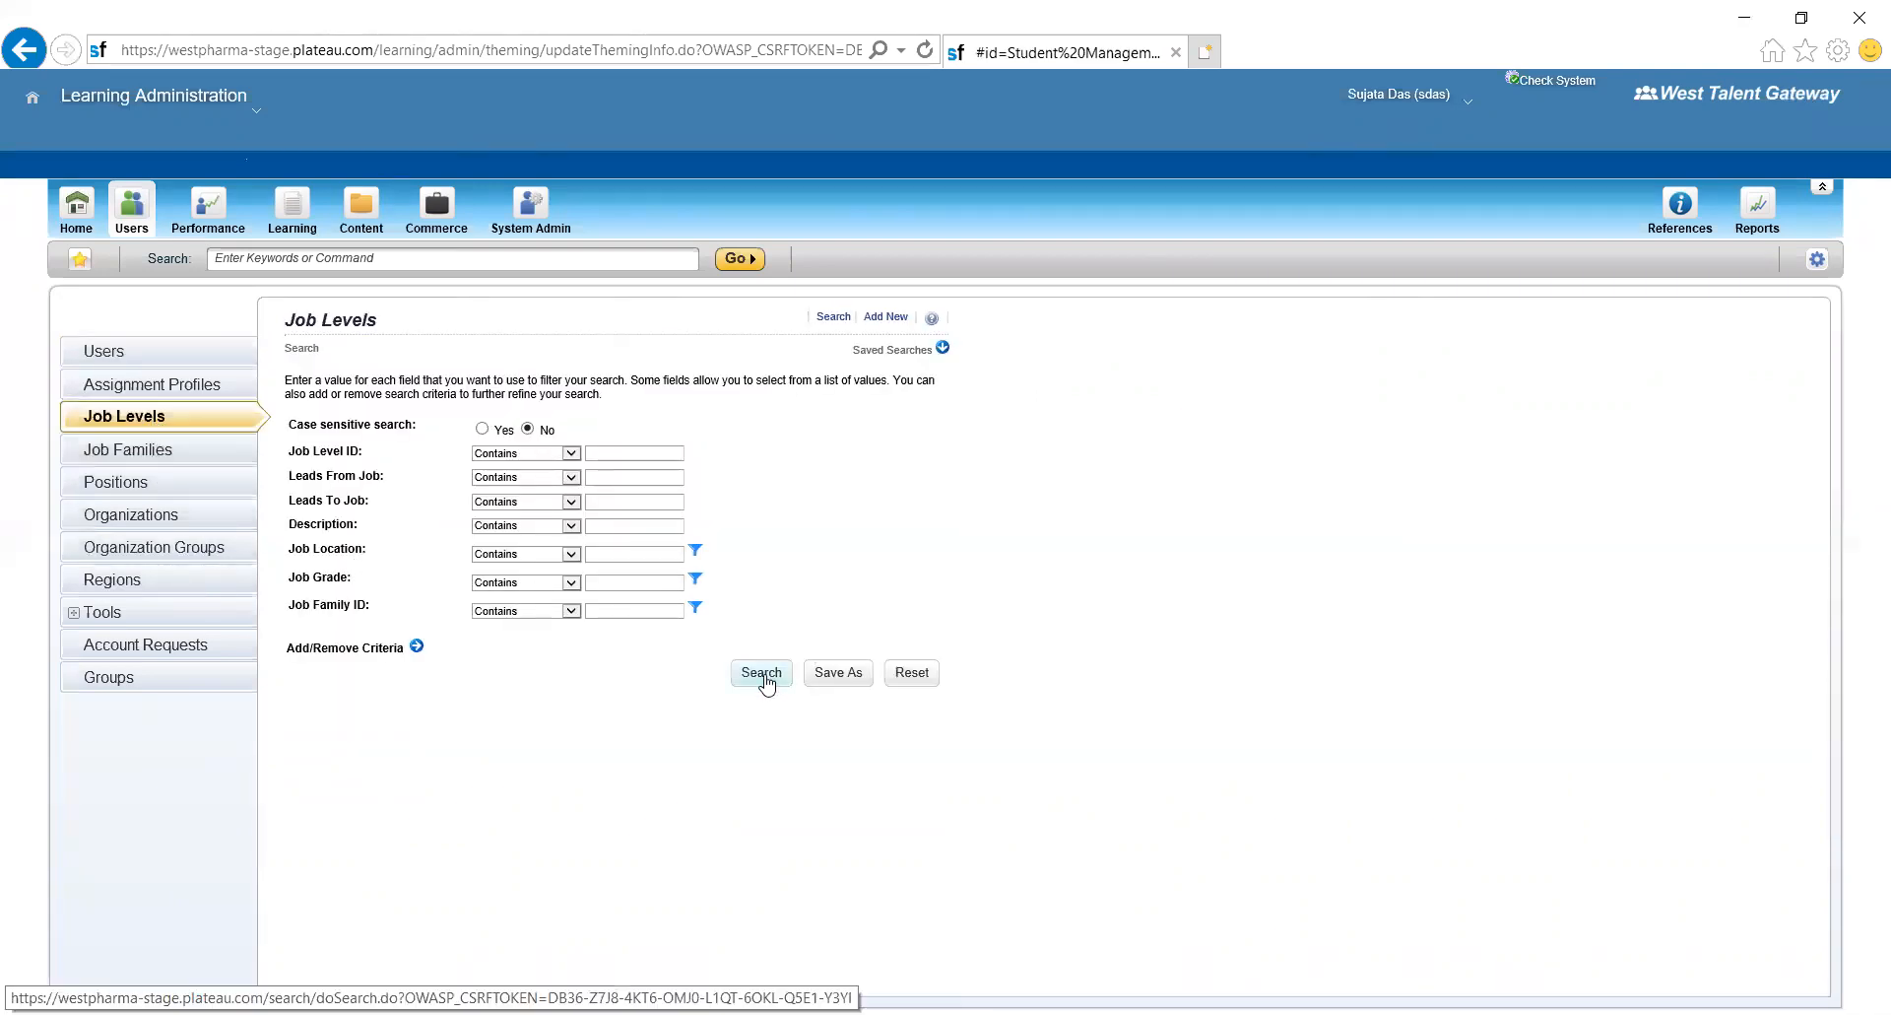
{"action": "scroll", "coordinate": [768, 680], "scroll_direction": "down", "scroll_amount": 3}
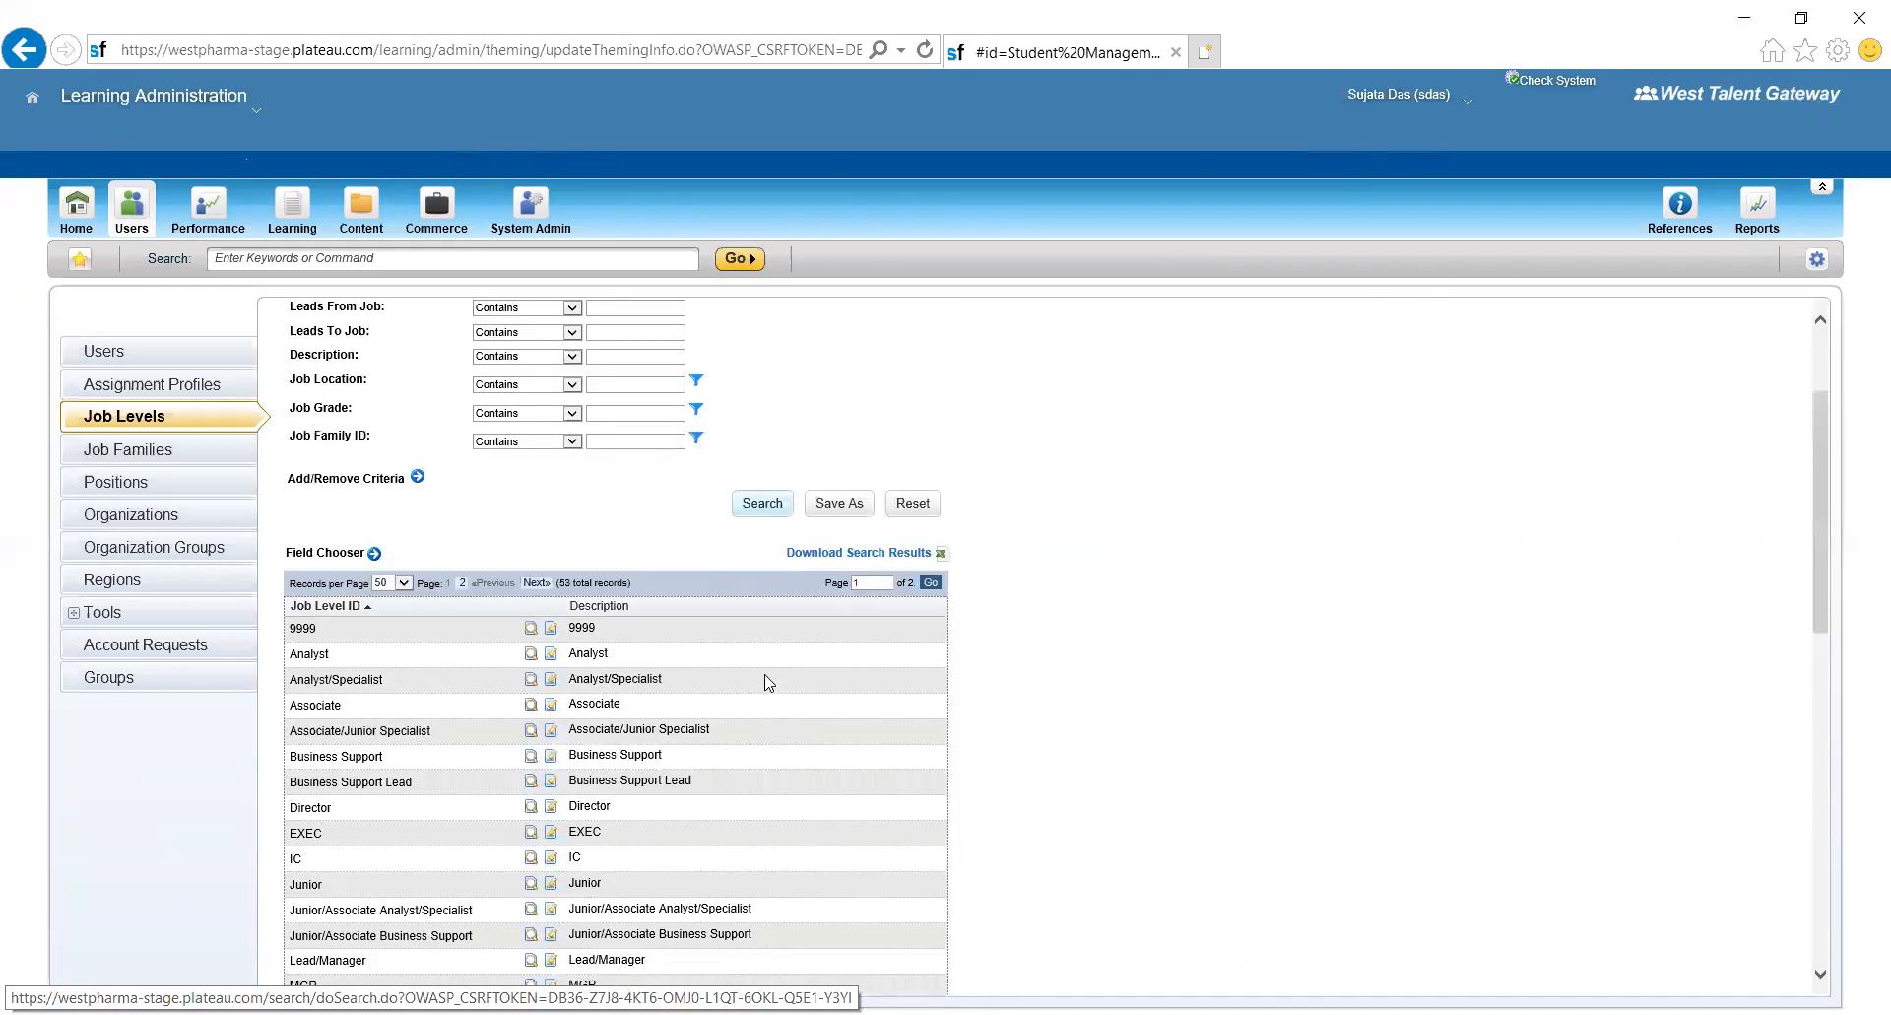
{"action": "scroll", "coordinate": [768, 681], "scroll_direction": "down", "scroll_amount": 10}
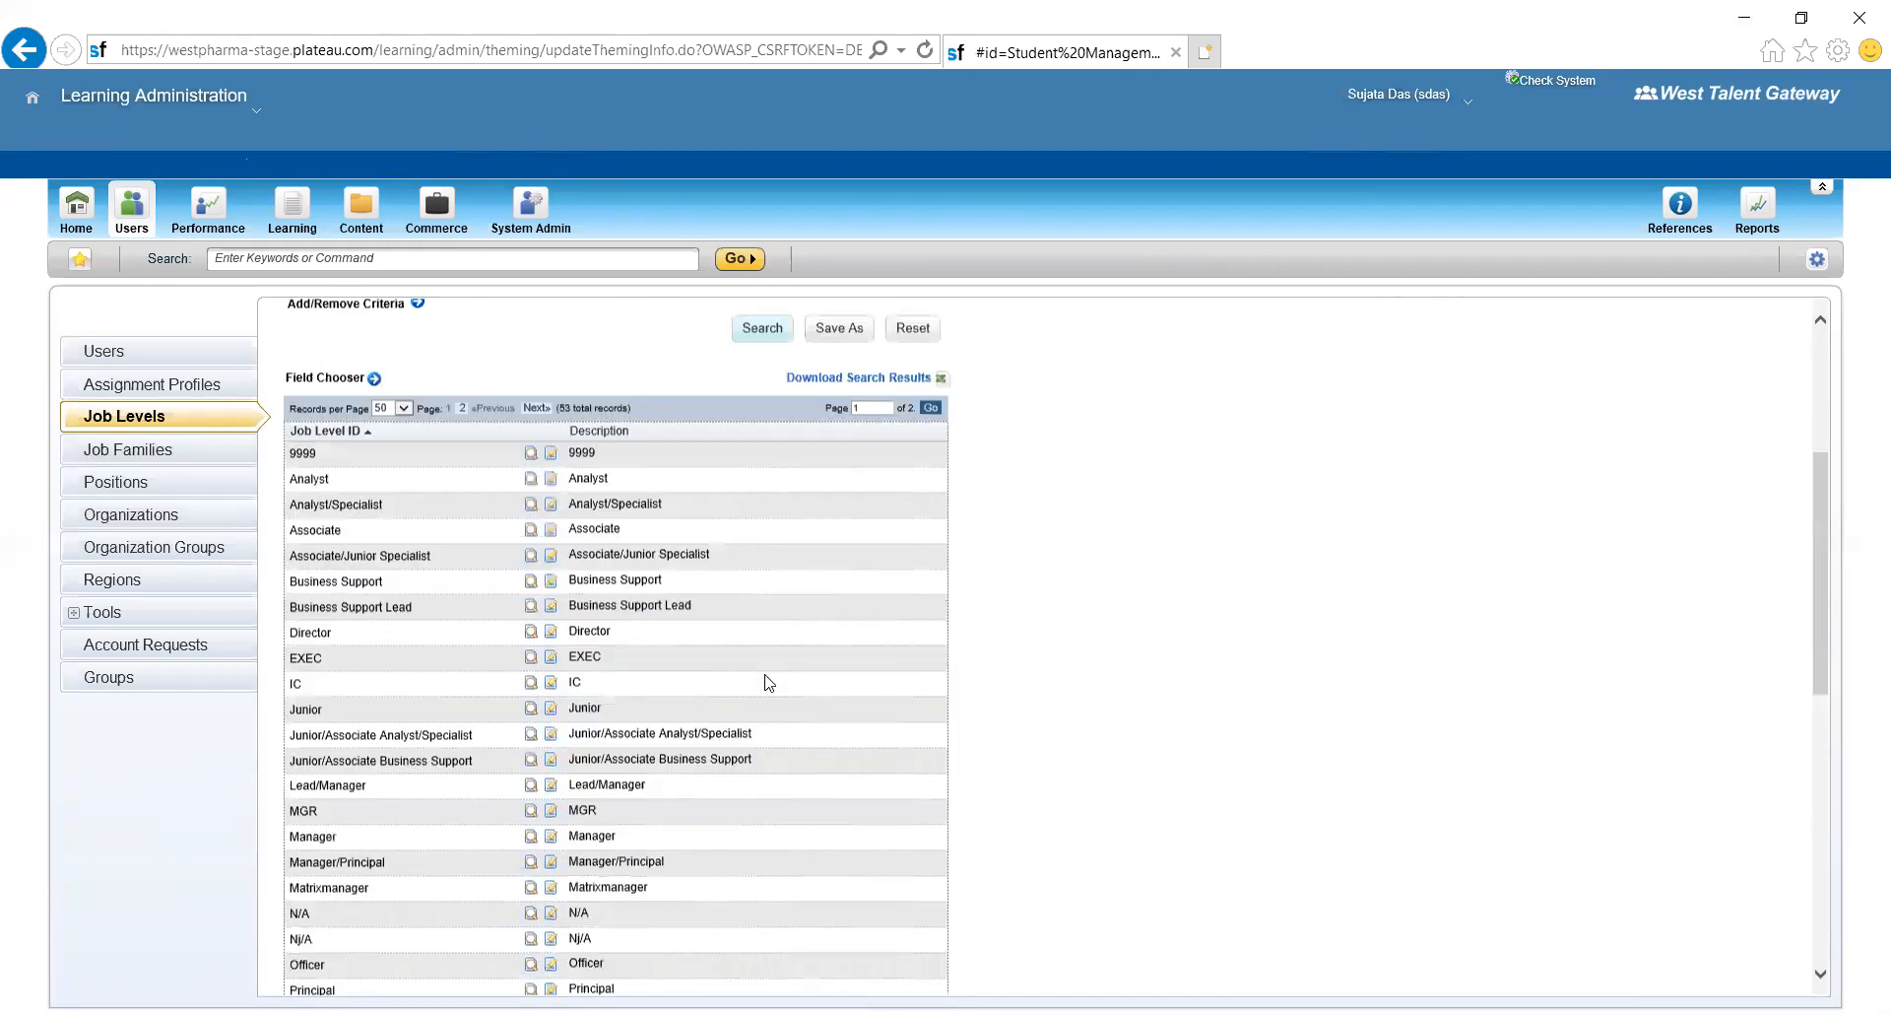
{"action": "scroll", "coordinate": [768, 682], "scroll_direction": "down", "scroll_amount": 3}
{"action": "scroll", "coordinate": [769, 681], "scroll_direction": "down", "scroll_amount": 5}
{"action": "scroll", "coordinate": [768, 681], "scroll_direction": "up", "scroll_amount": 17}
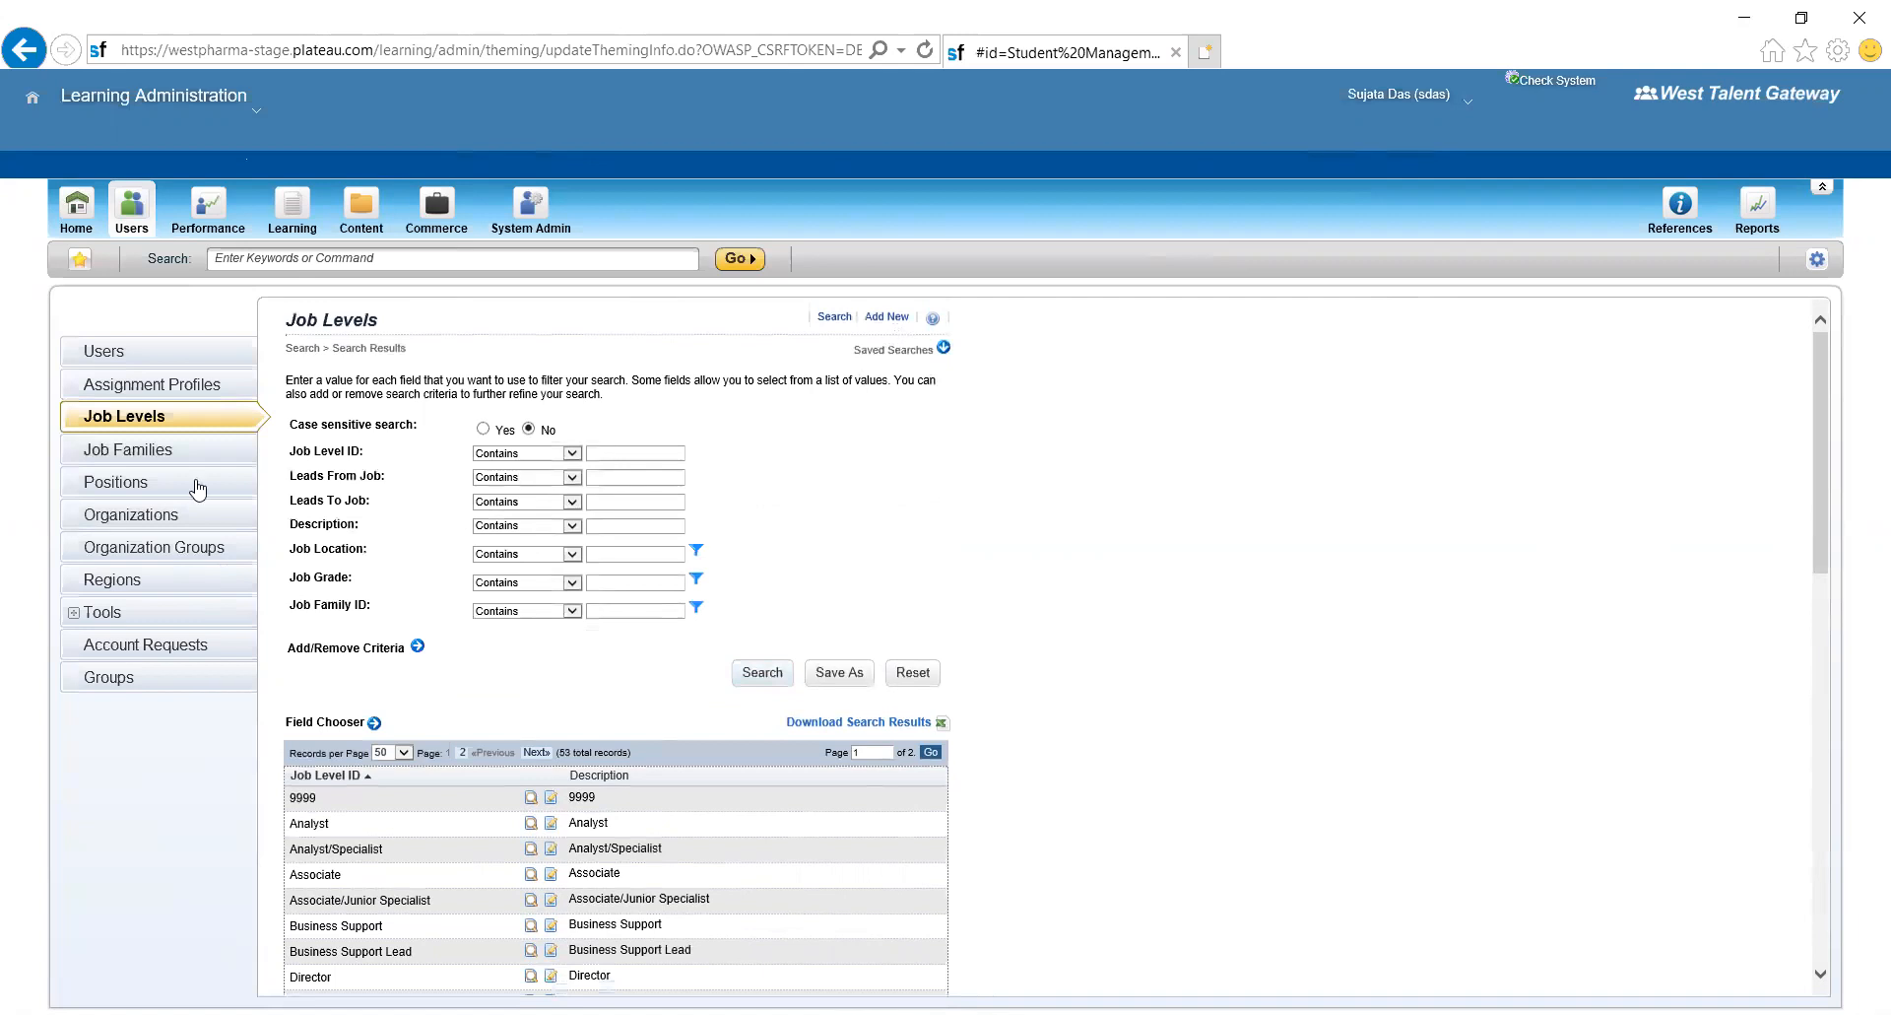
- Search the job families and the positions without entering any criteria
{"action": "left_click", "coordinate": [138, 455]}
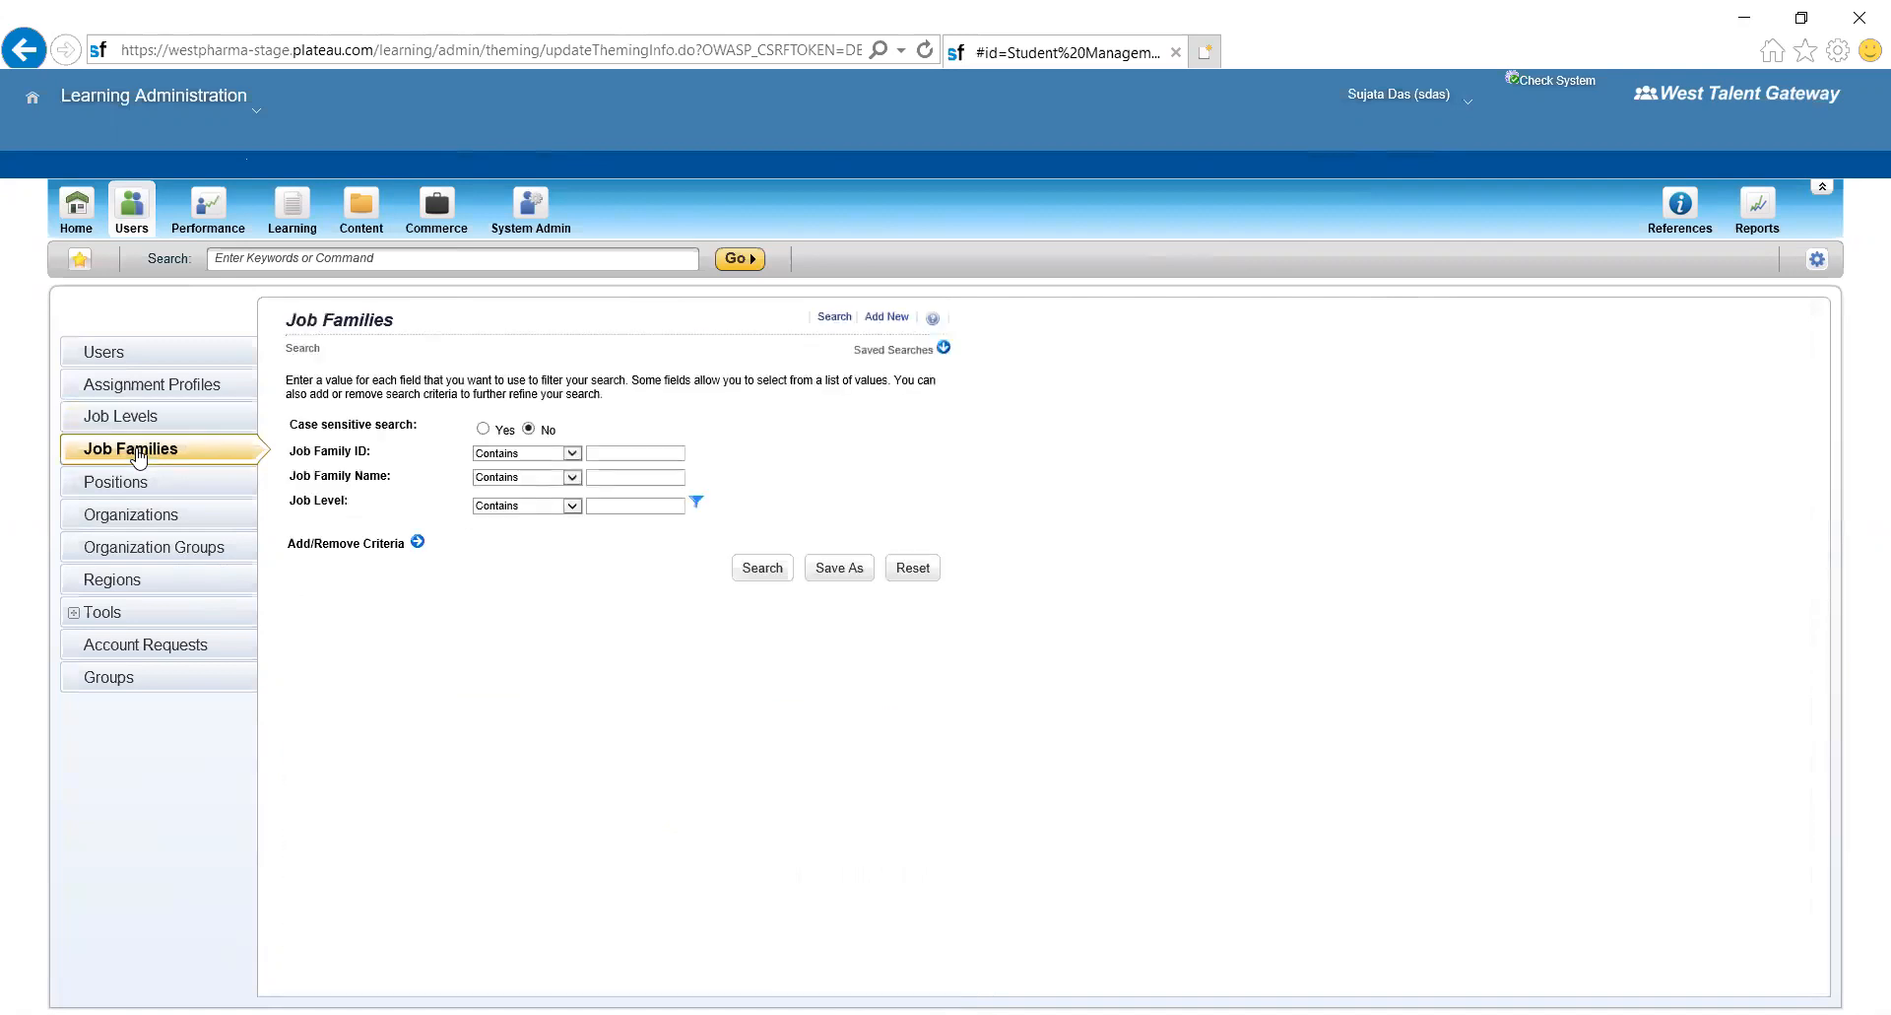
{"action": "left_click", "coordinate": [757, 571]}
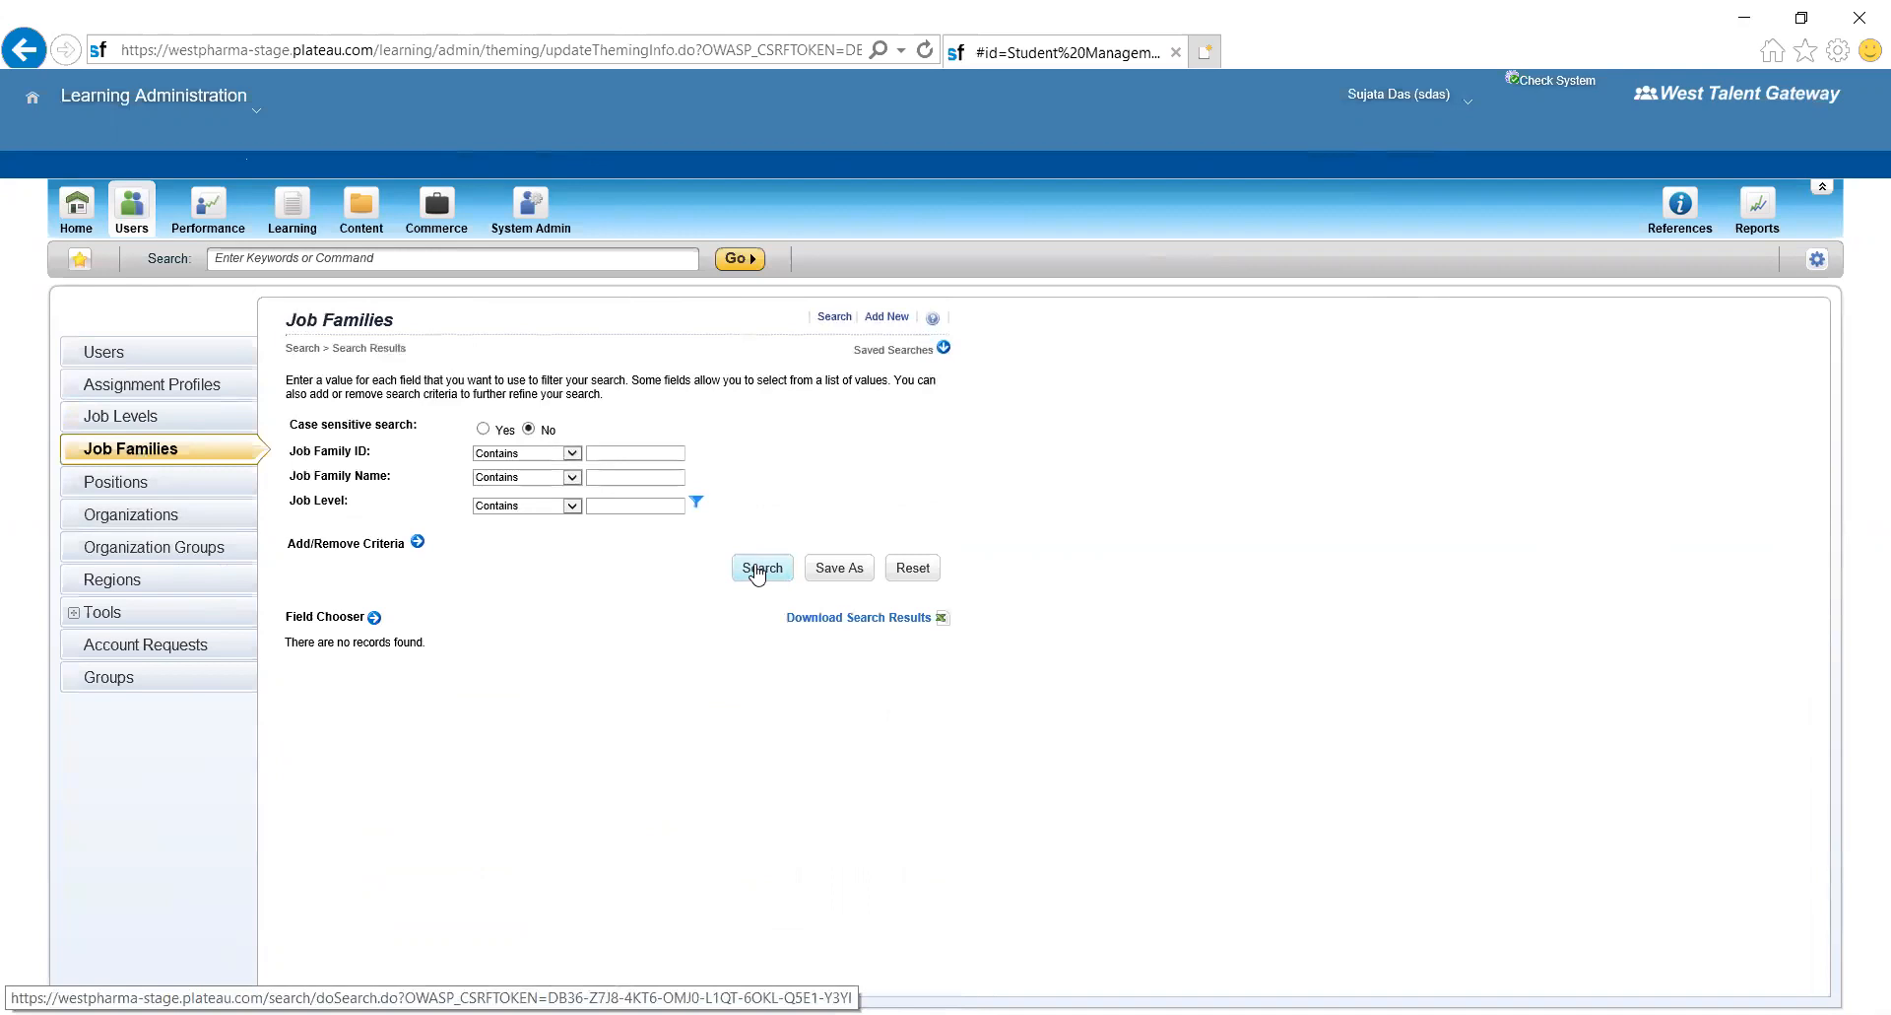
{"action": "left_click", "coordinate": [756, 574]}
{"action": "left_click", "coordinate": [135, 489]}
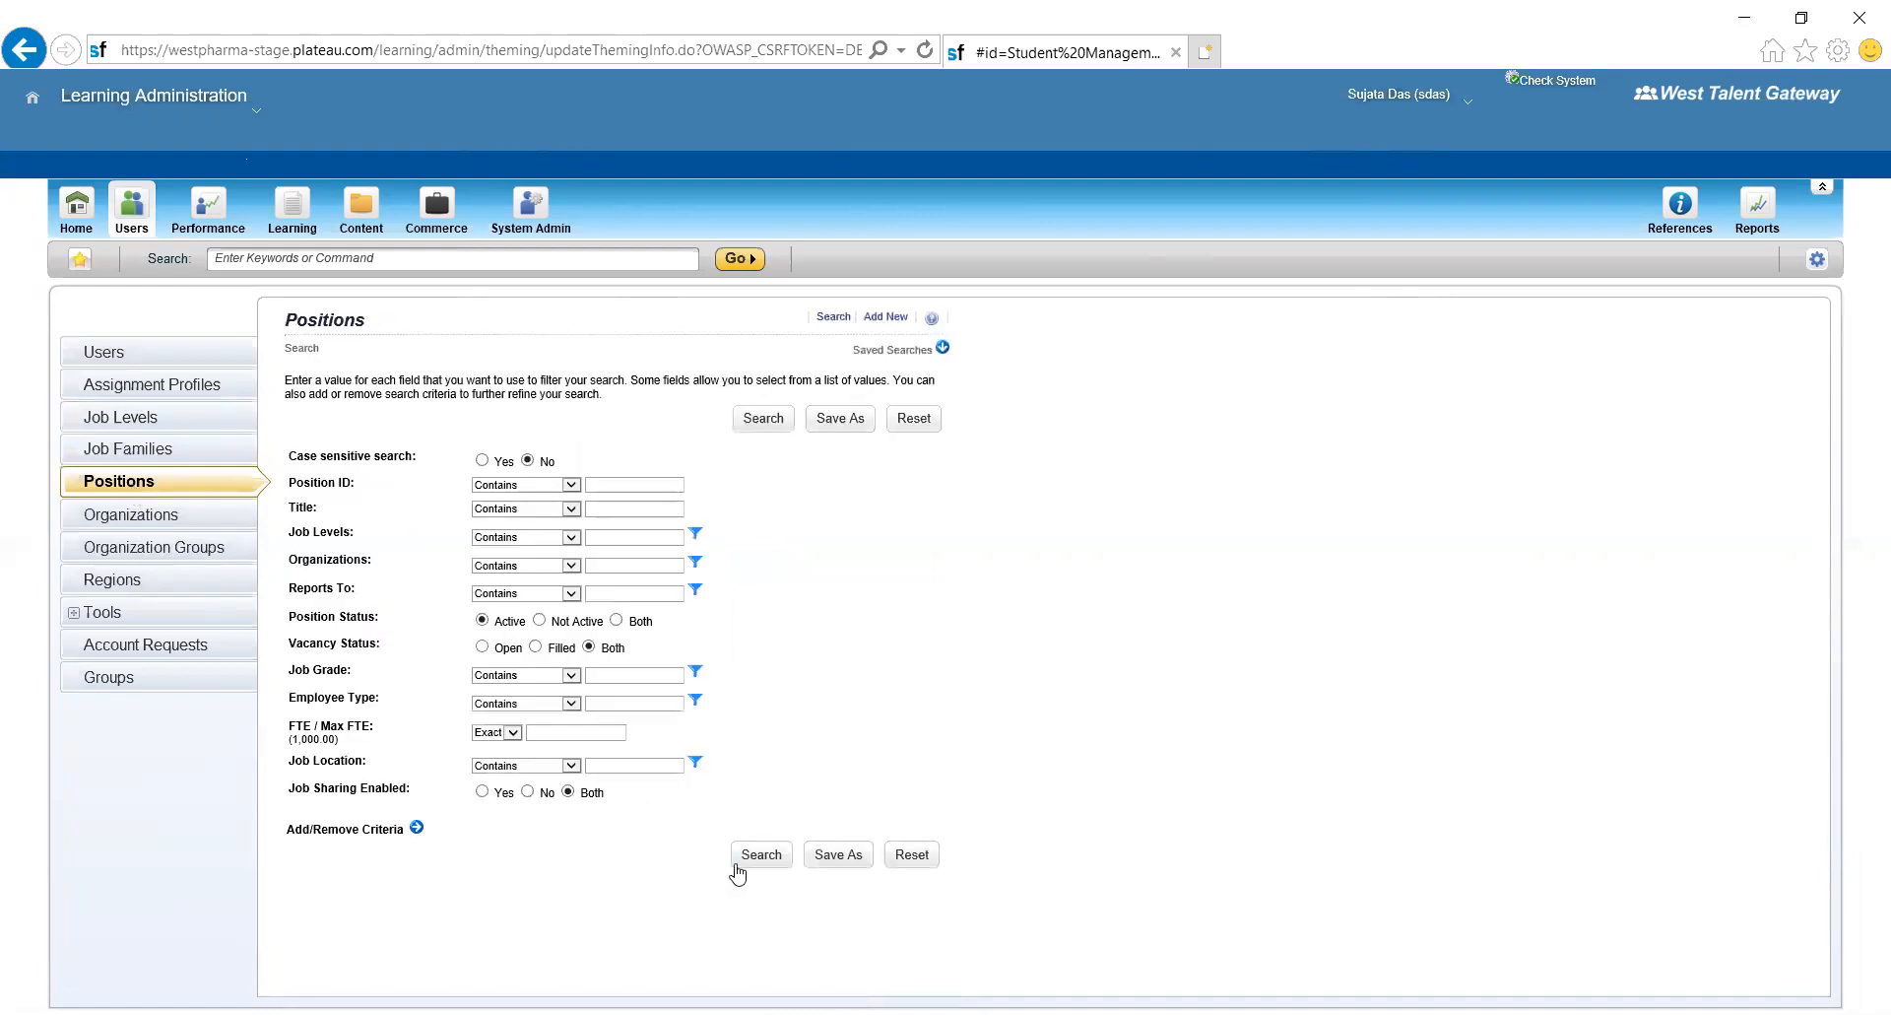
{"action": "left_click", "coordinate": [762, 855]}
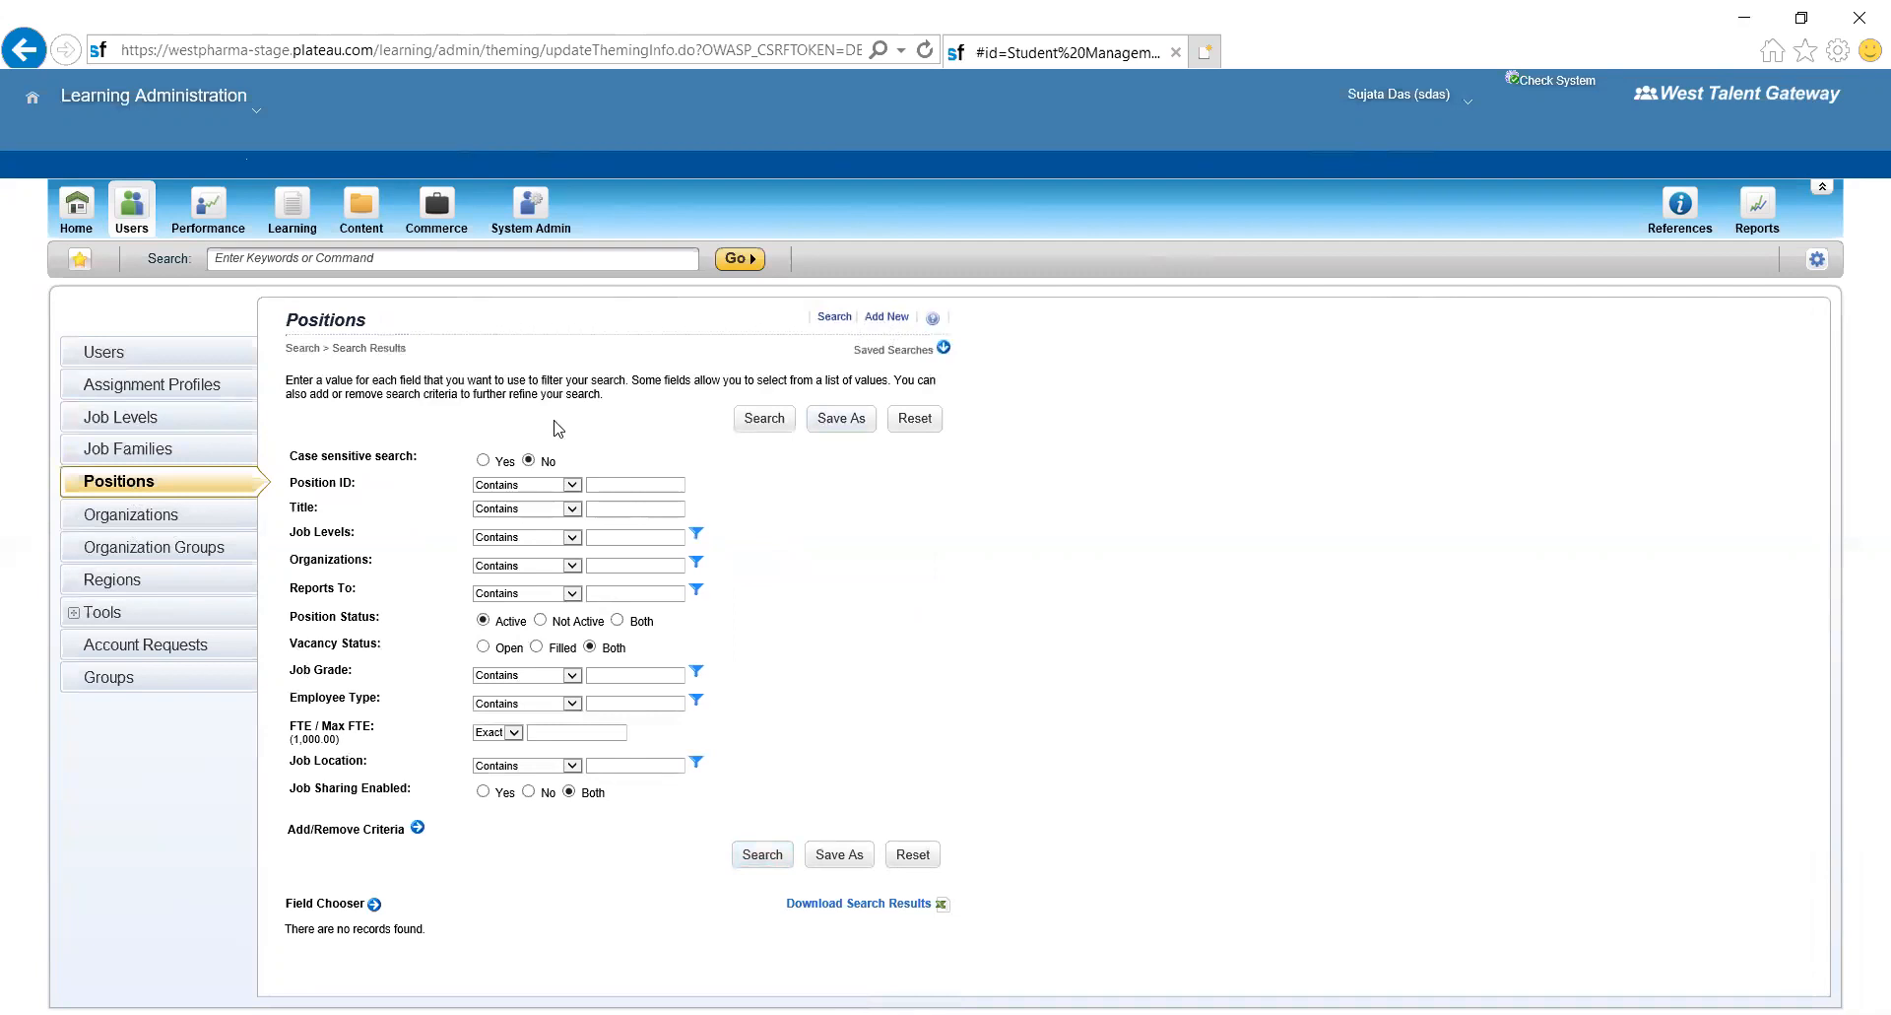
- Search the organizations without entering any criteria
{"action": "left_click", "coordinate": [179, 520]}
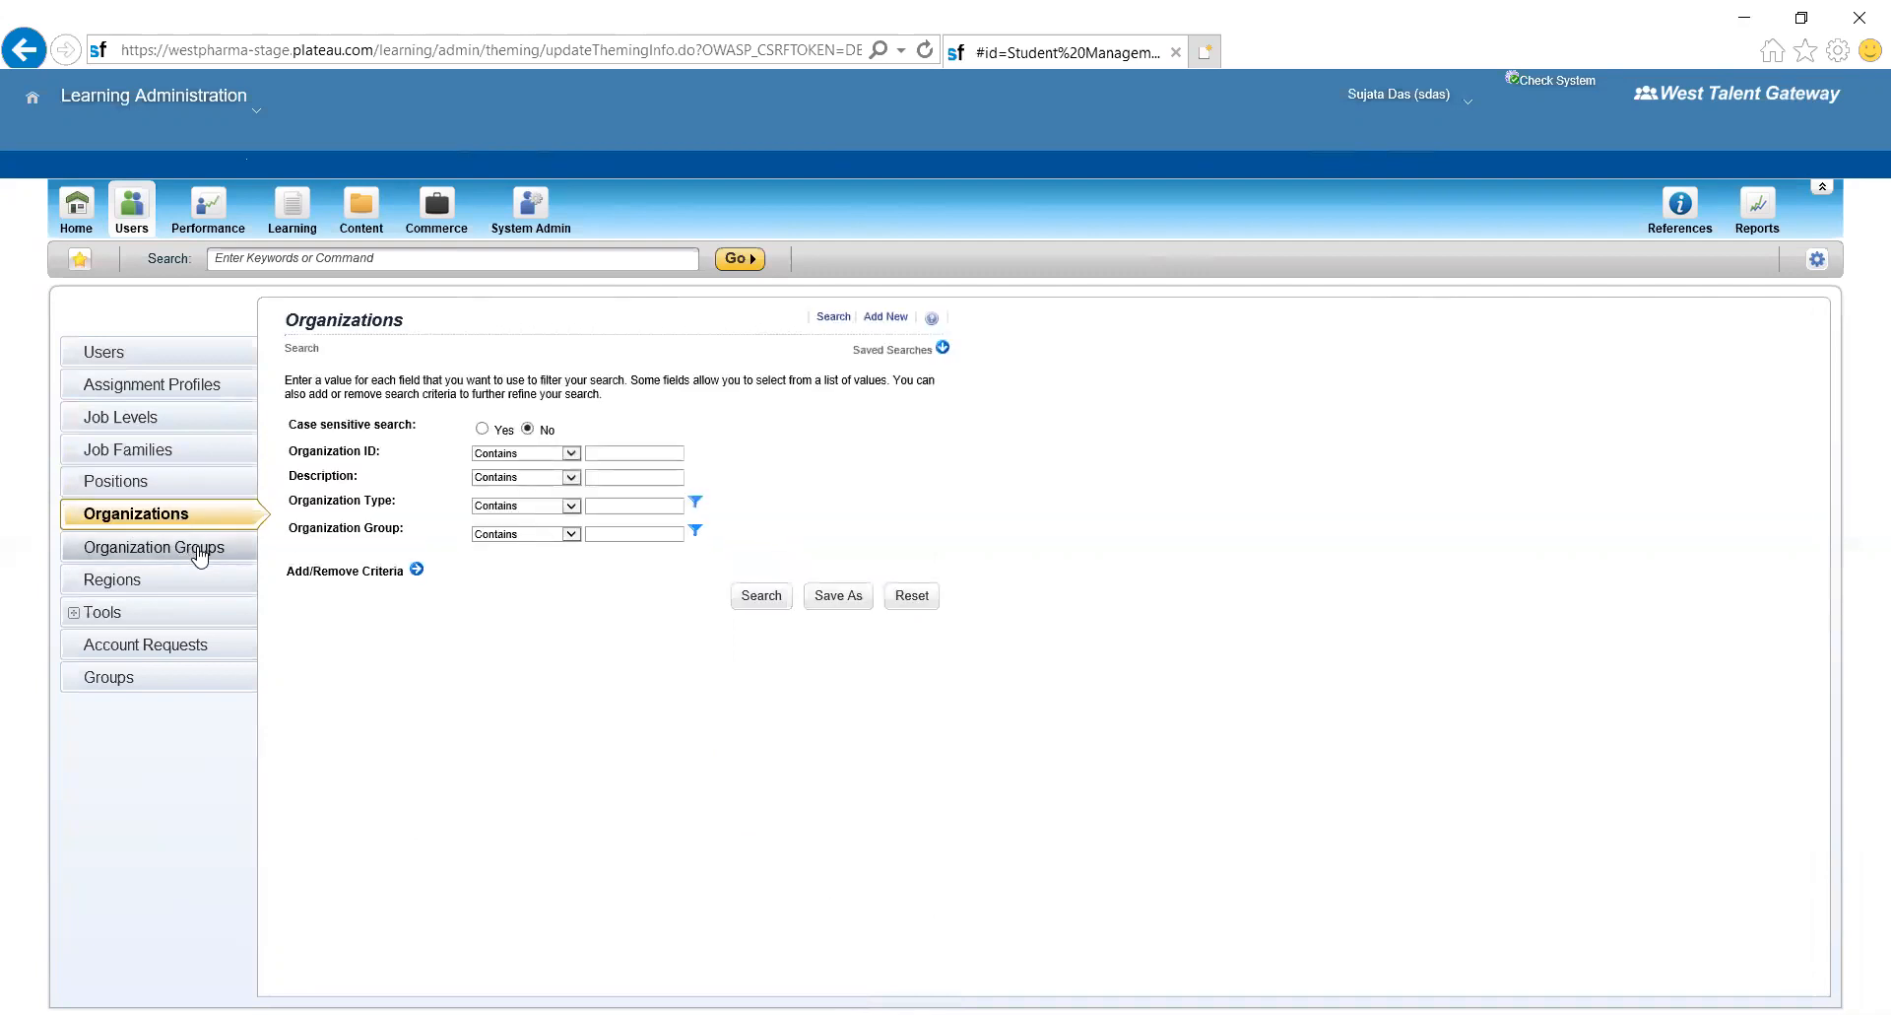
{"action": "left_click", "coordinate": [199, 553]}
{"action": "left_click", "coordinate": [192, 520]}
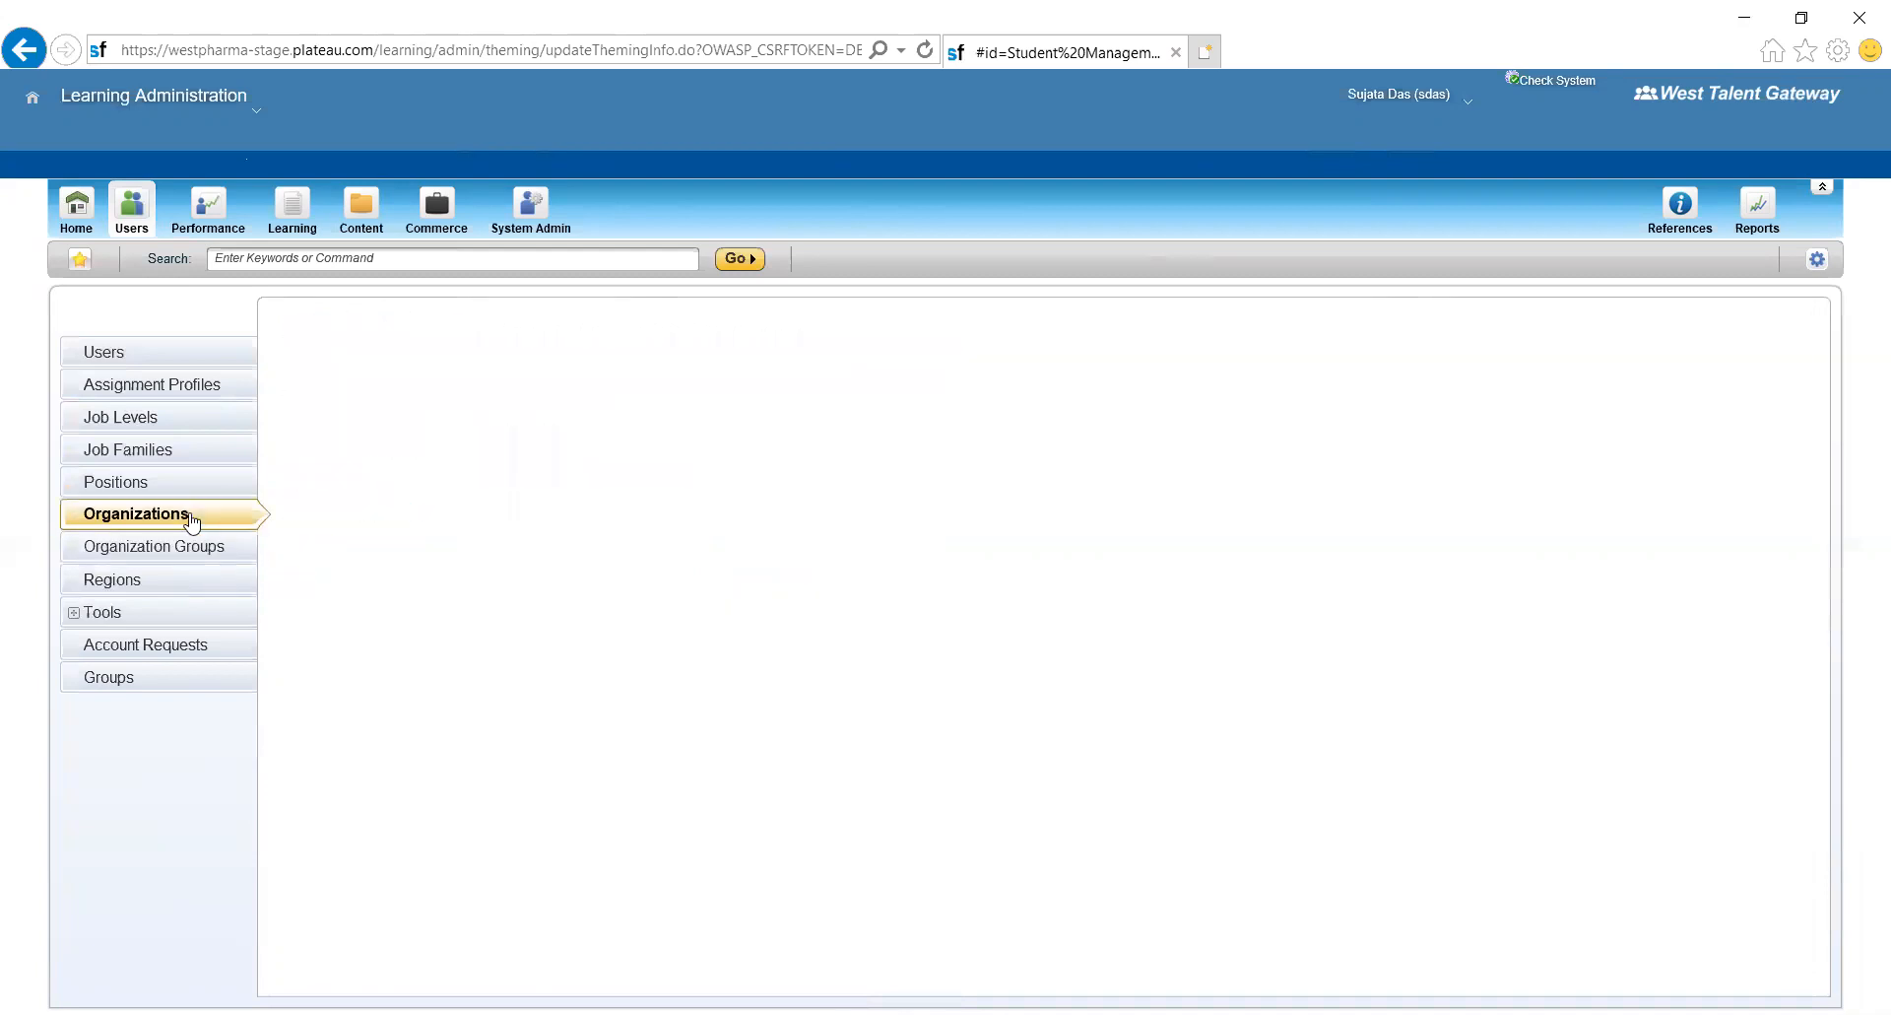
{"action": "left_click", "coordinate": [759, 598]}
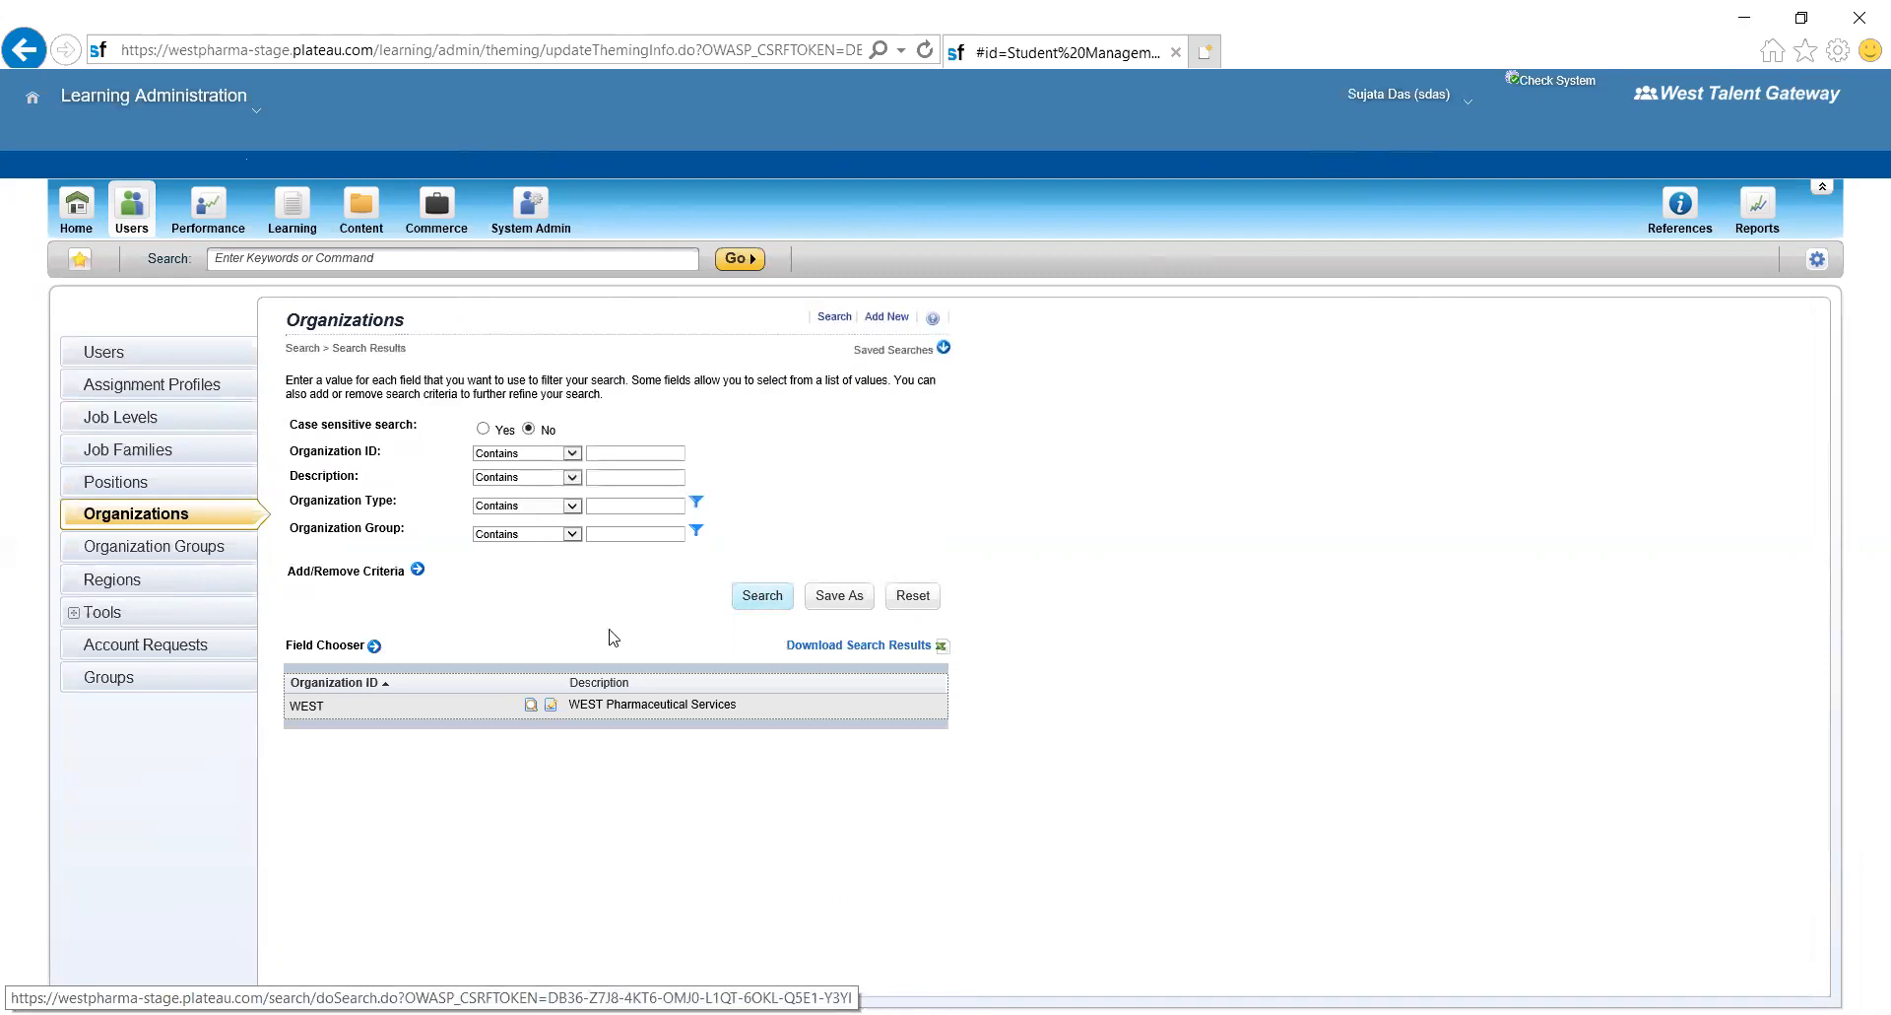
- Search the organization groups and the regions without entering any criteria
{"action": "left_click", "coordinate": [170, 559]}
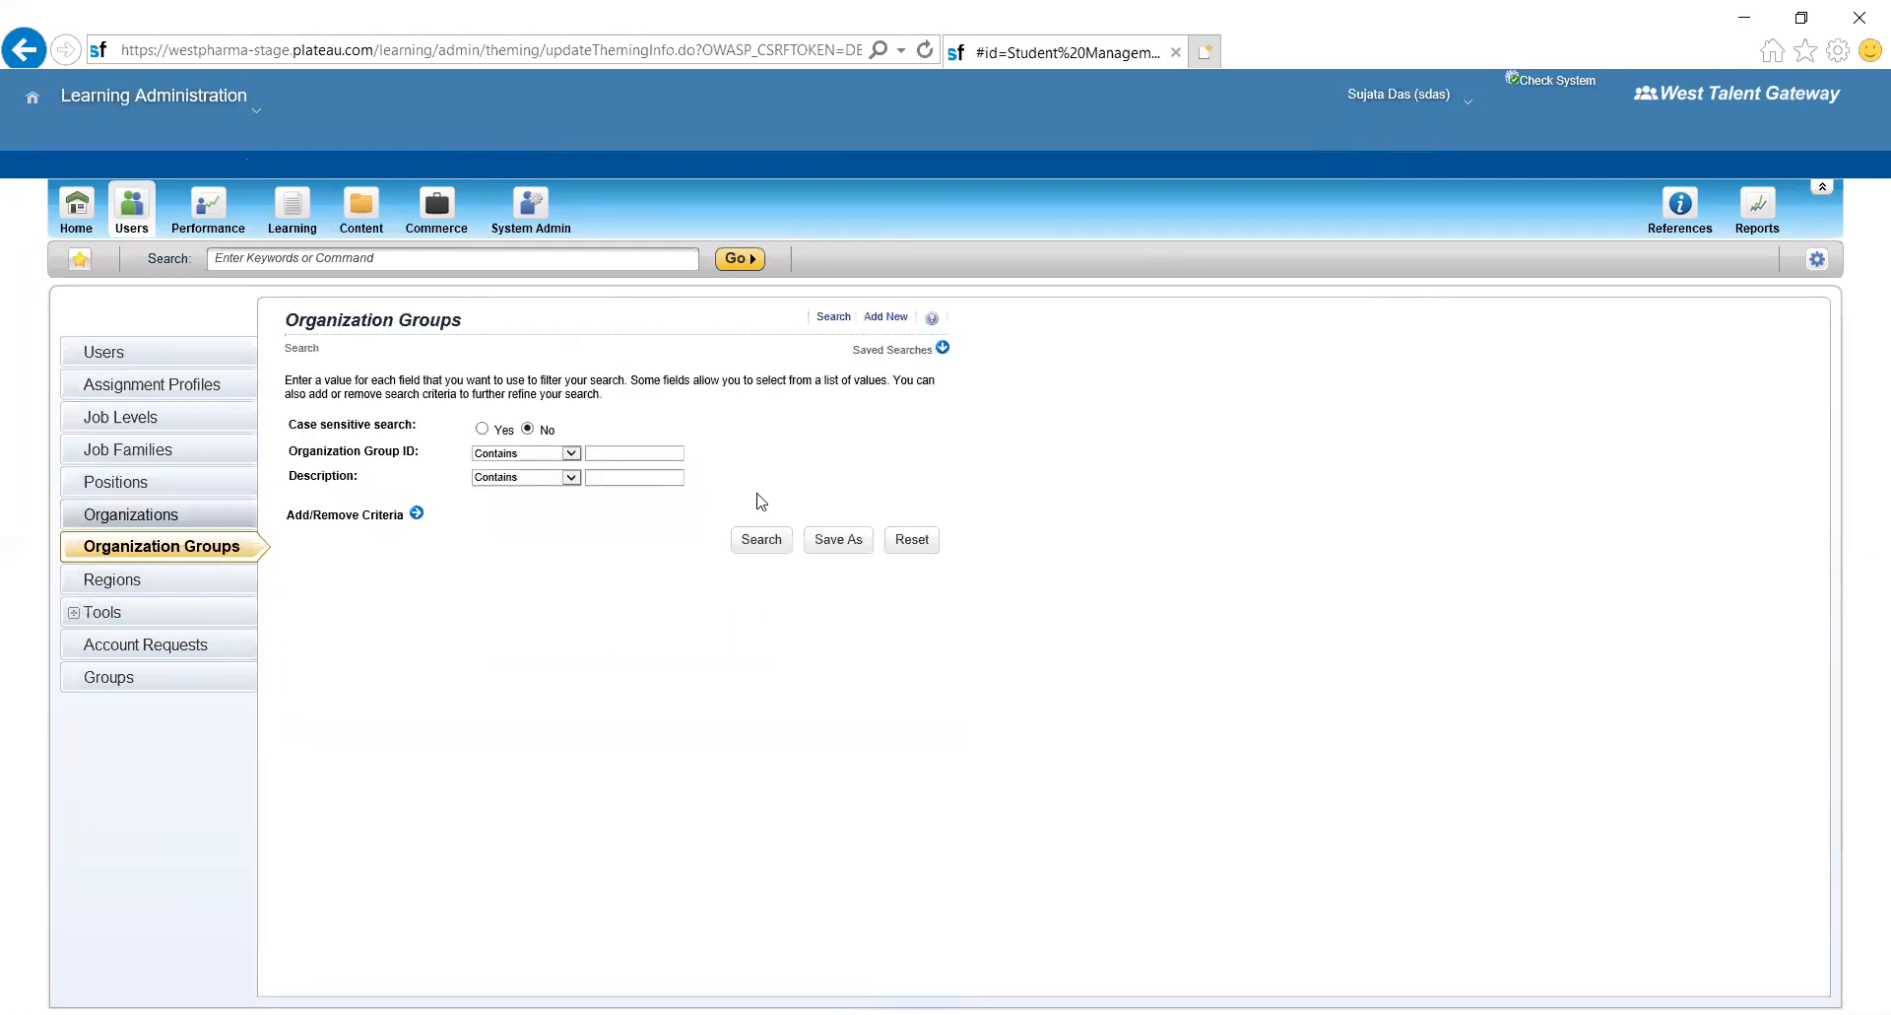
{"action": "left_click", "coordinate": [760, 544]}
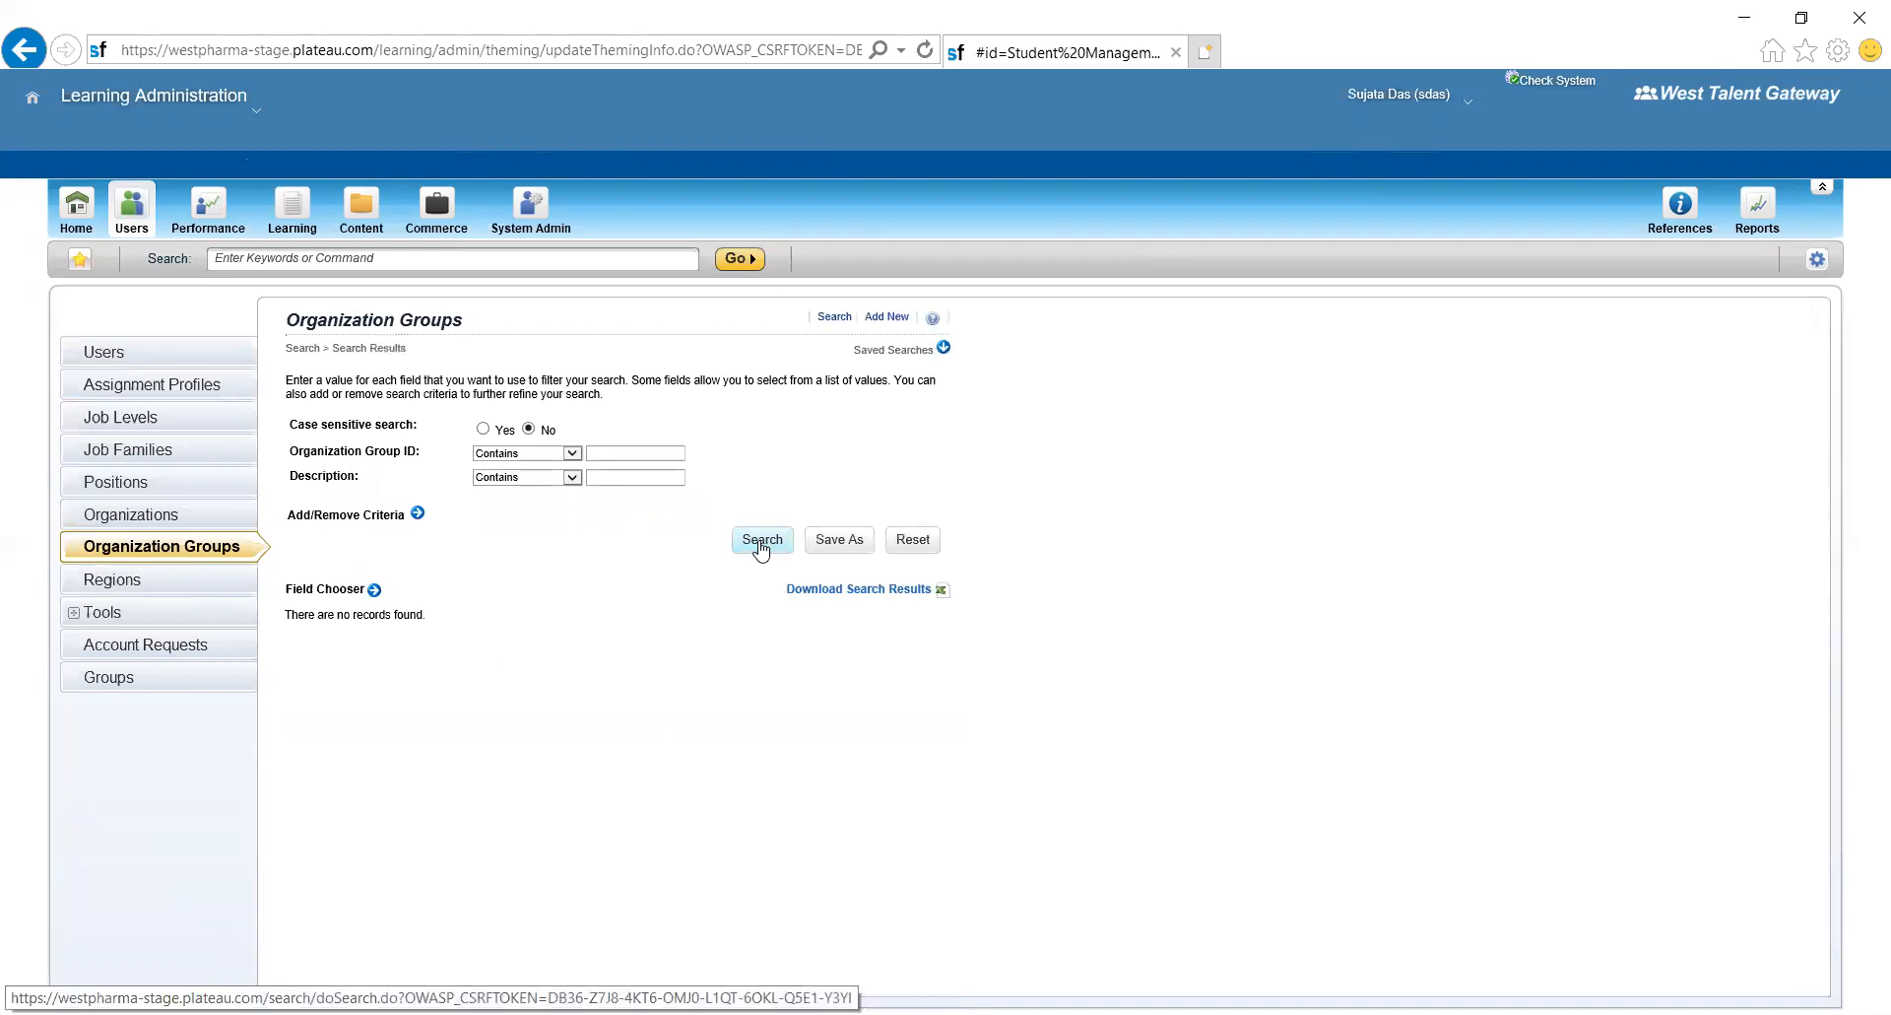
{"action": "left_click", "coordinate": [186, 581]}
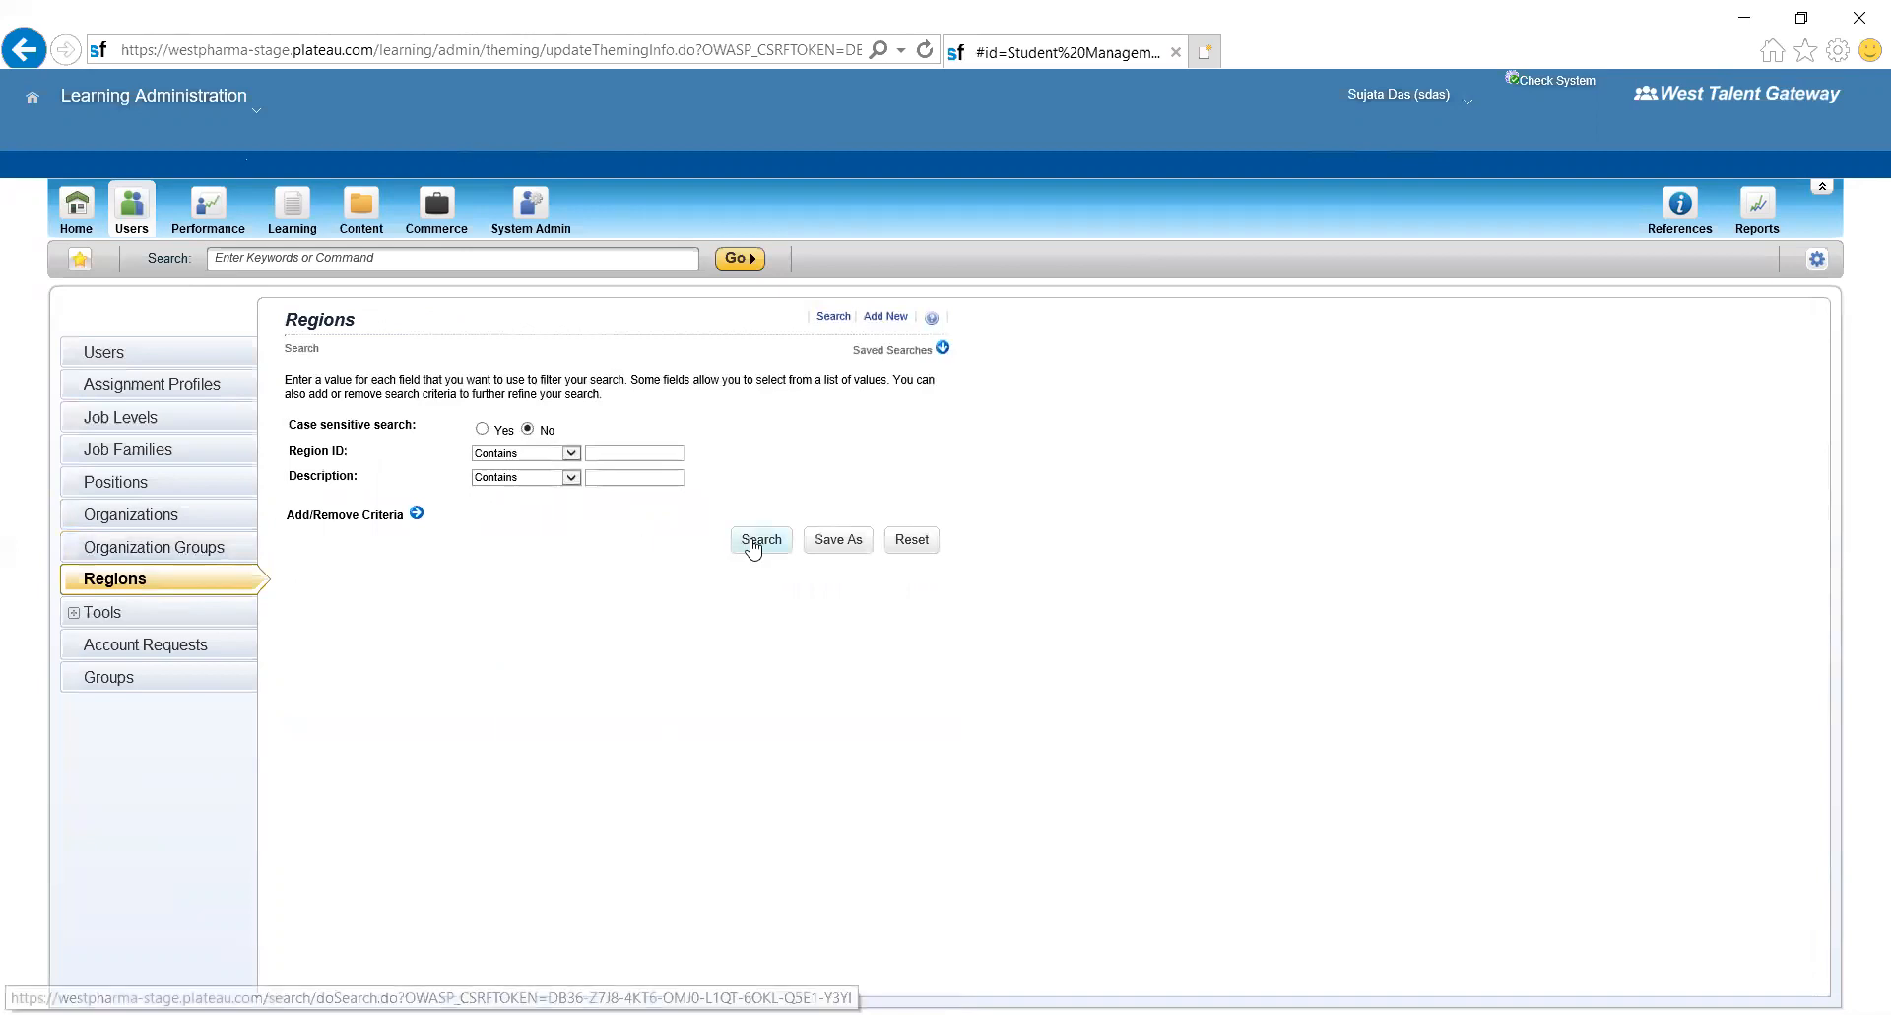
{"action": "left_click", "coordinate": [757, 548]}
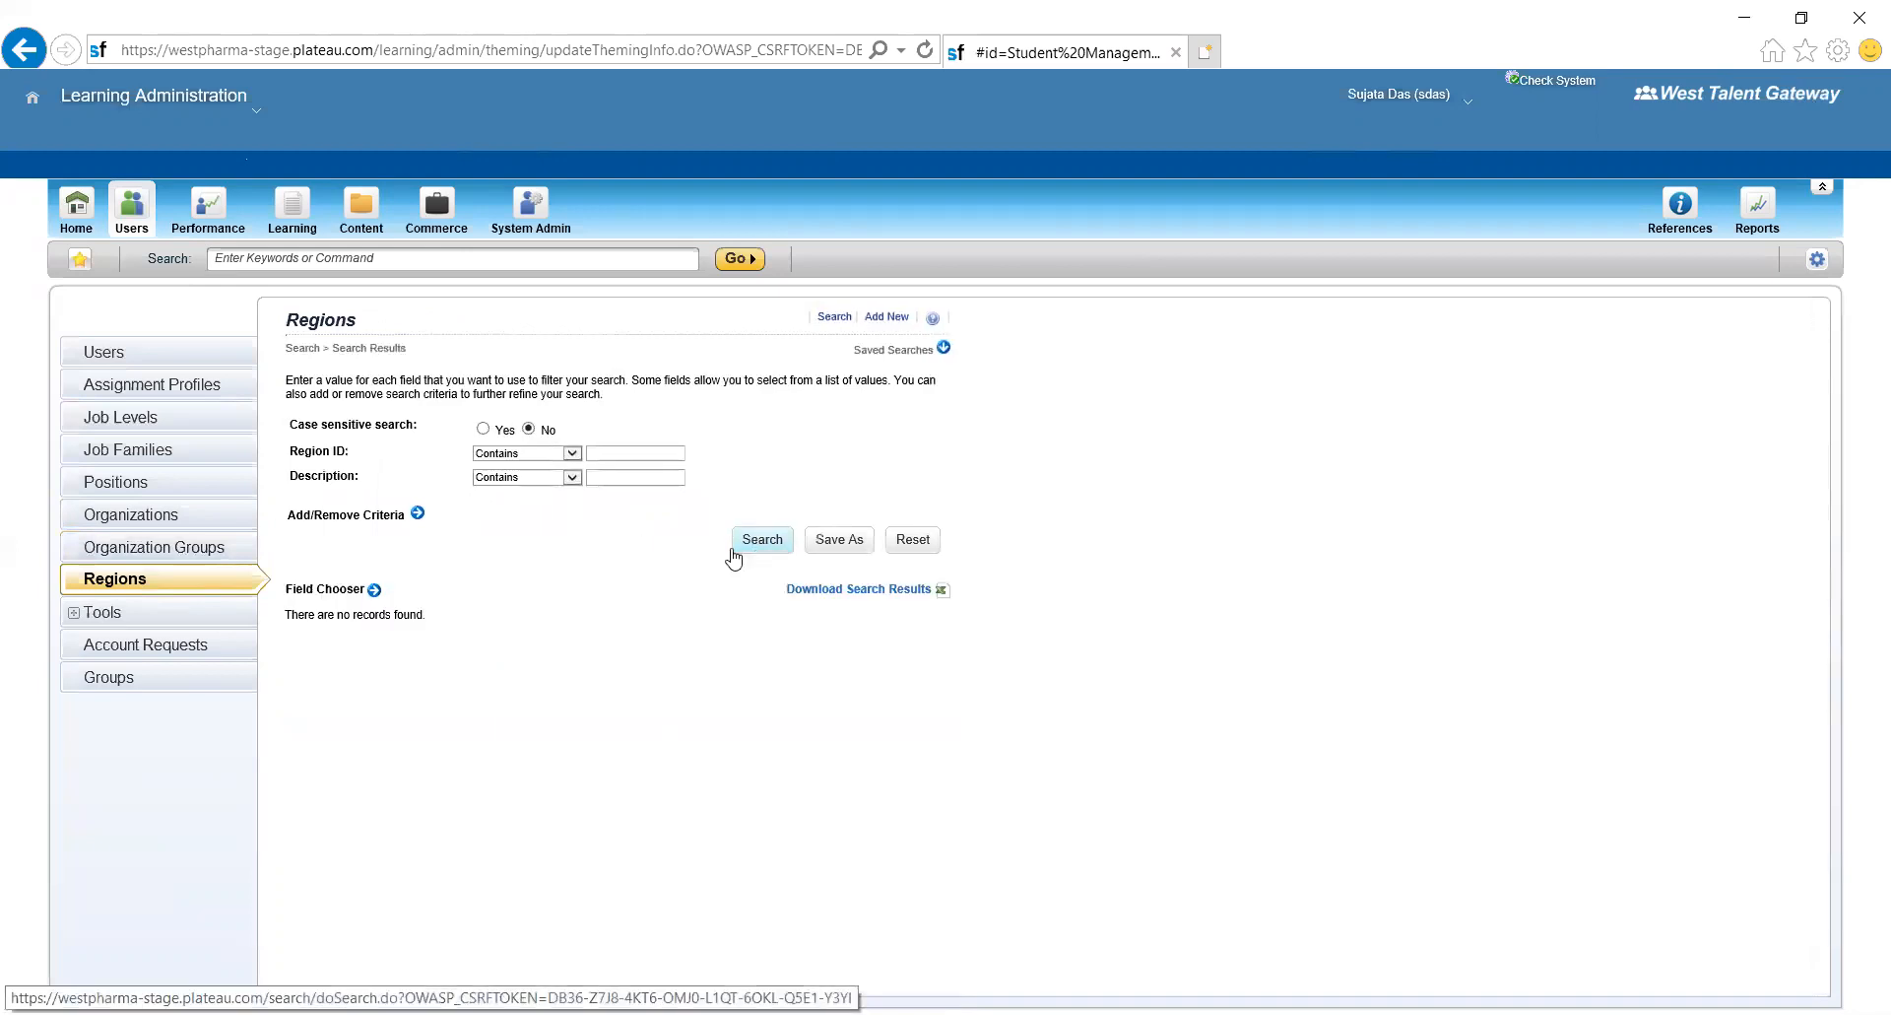
- Start Record Learning - Financial for an Item event, choose C_DOC item 02-01-41-551 and continue to the learning event information
{"action": "left_click", "coordinate": [102, 613]}
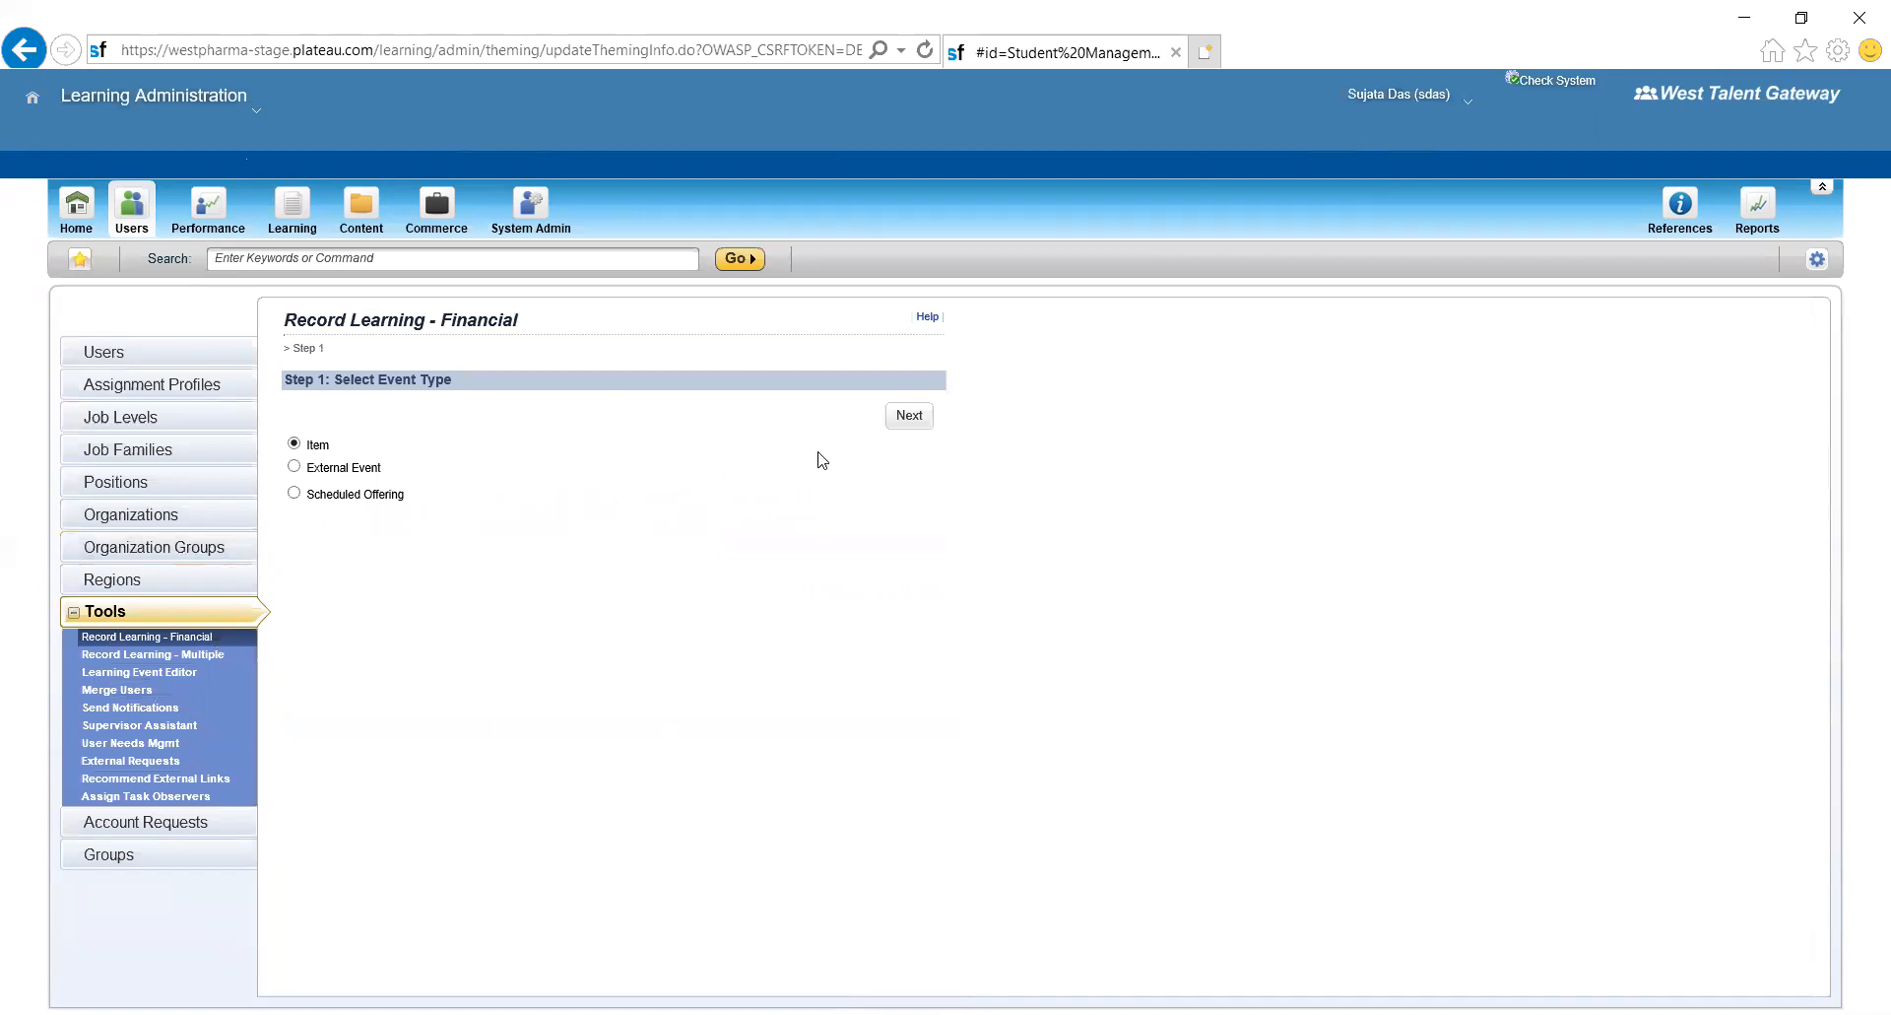
{"action": "left_click", "coordinate": [917, 422]}
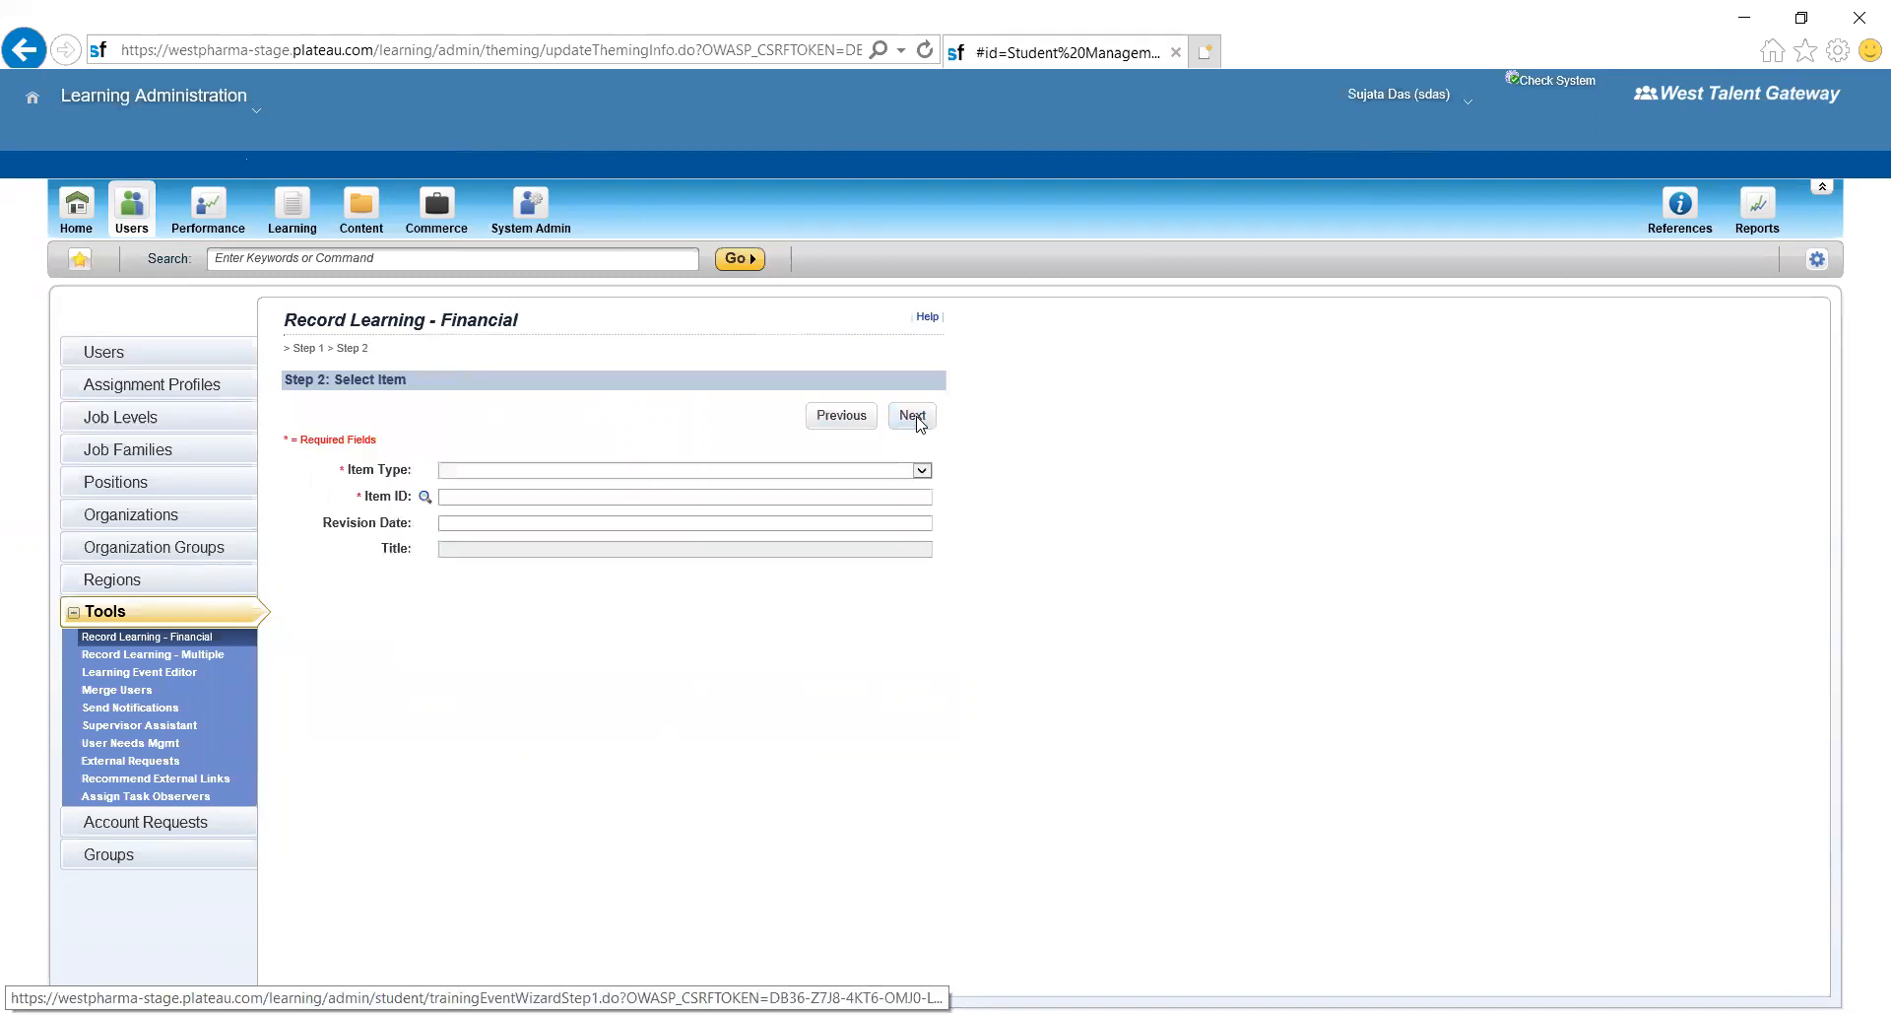
{"action": "left_click", "coordinate": [922, 471]}
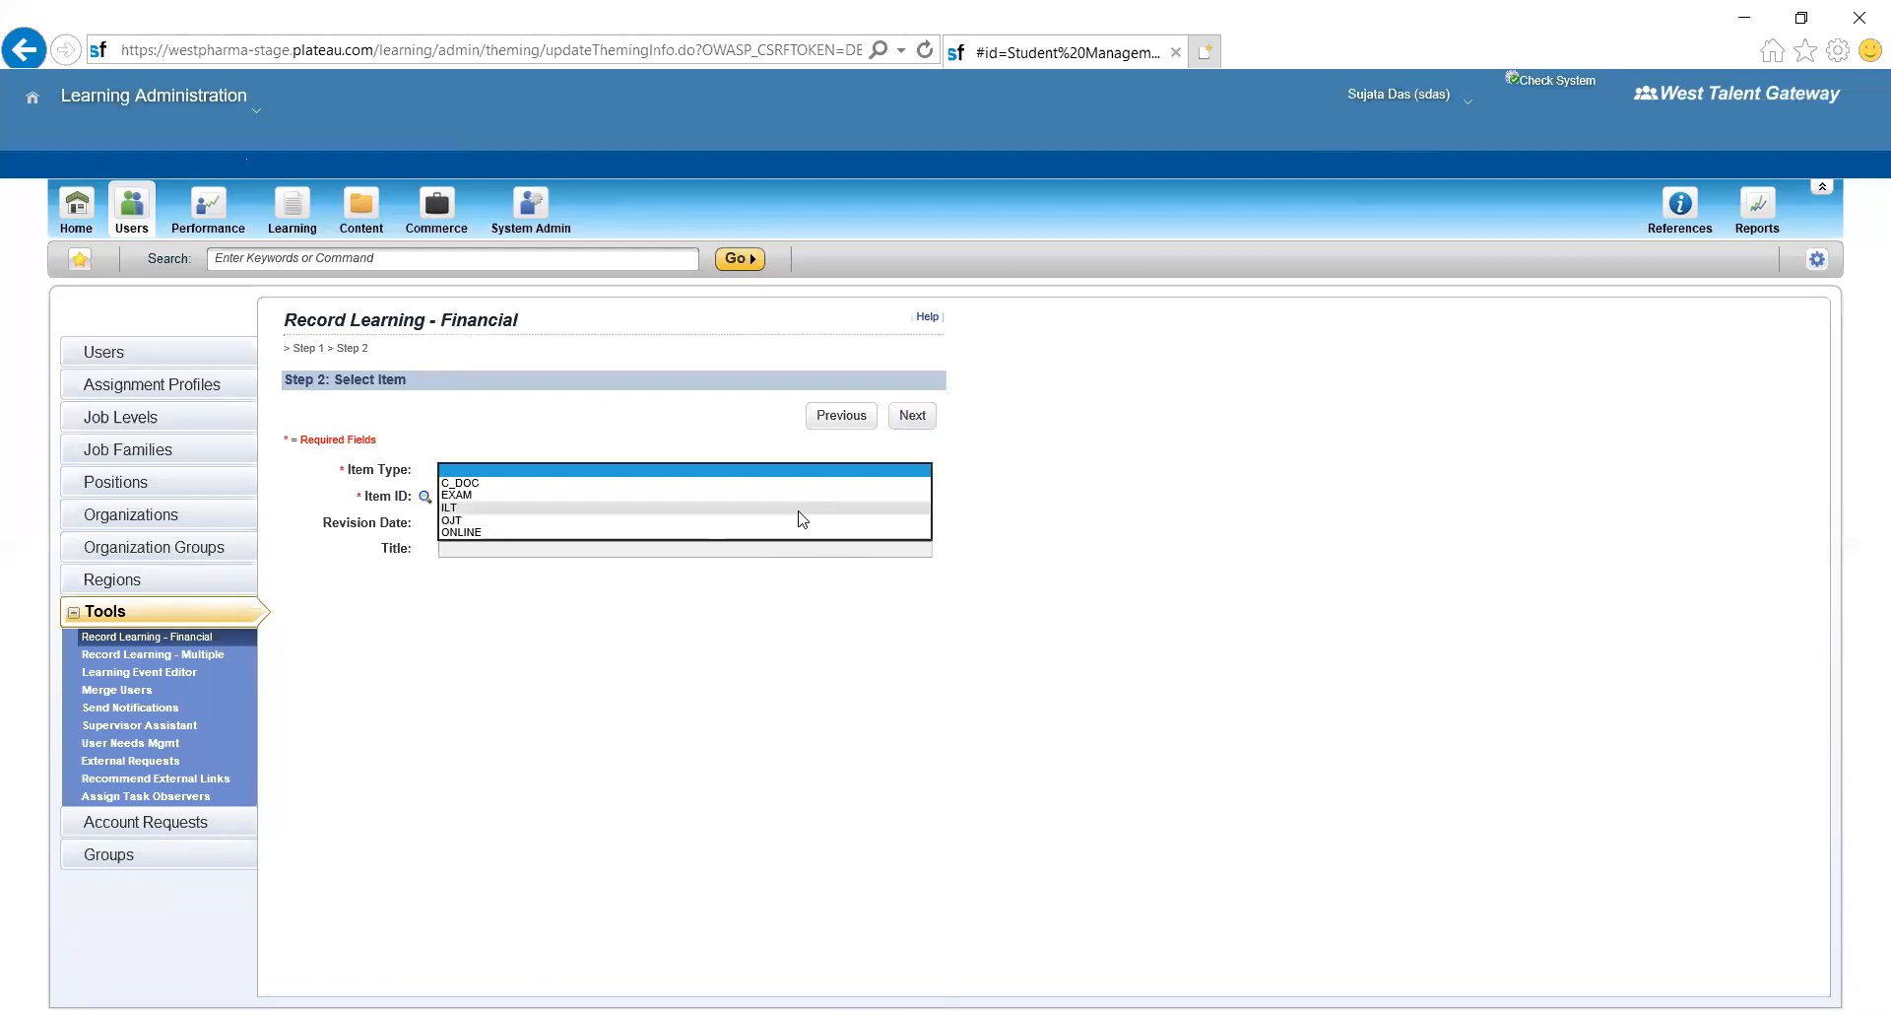
{"action": "left_click", "coordinate": [805, 507]}
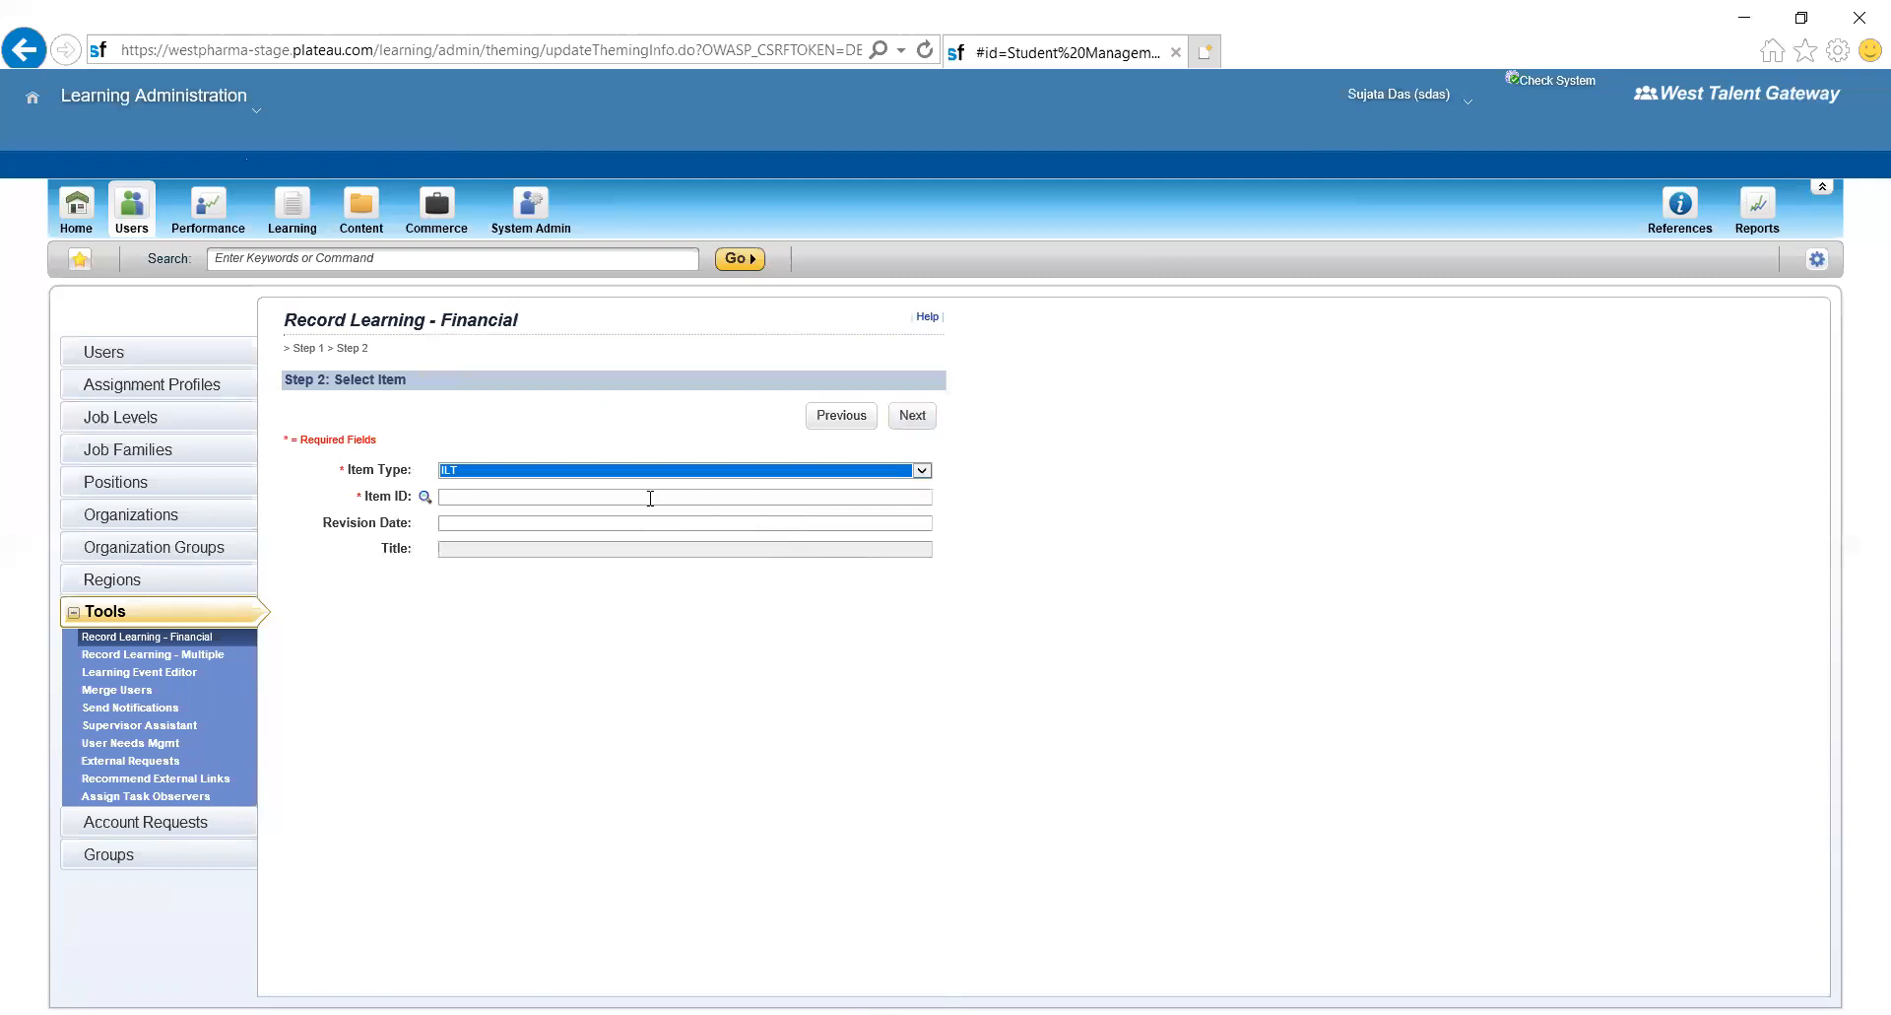
{"action": "left_click", "coordinate": [424, 497]}
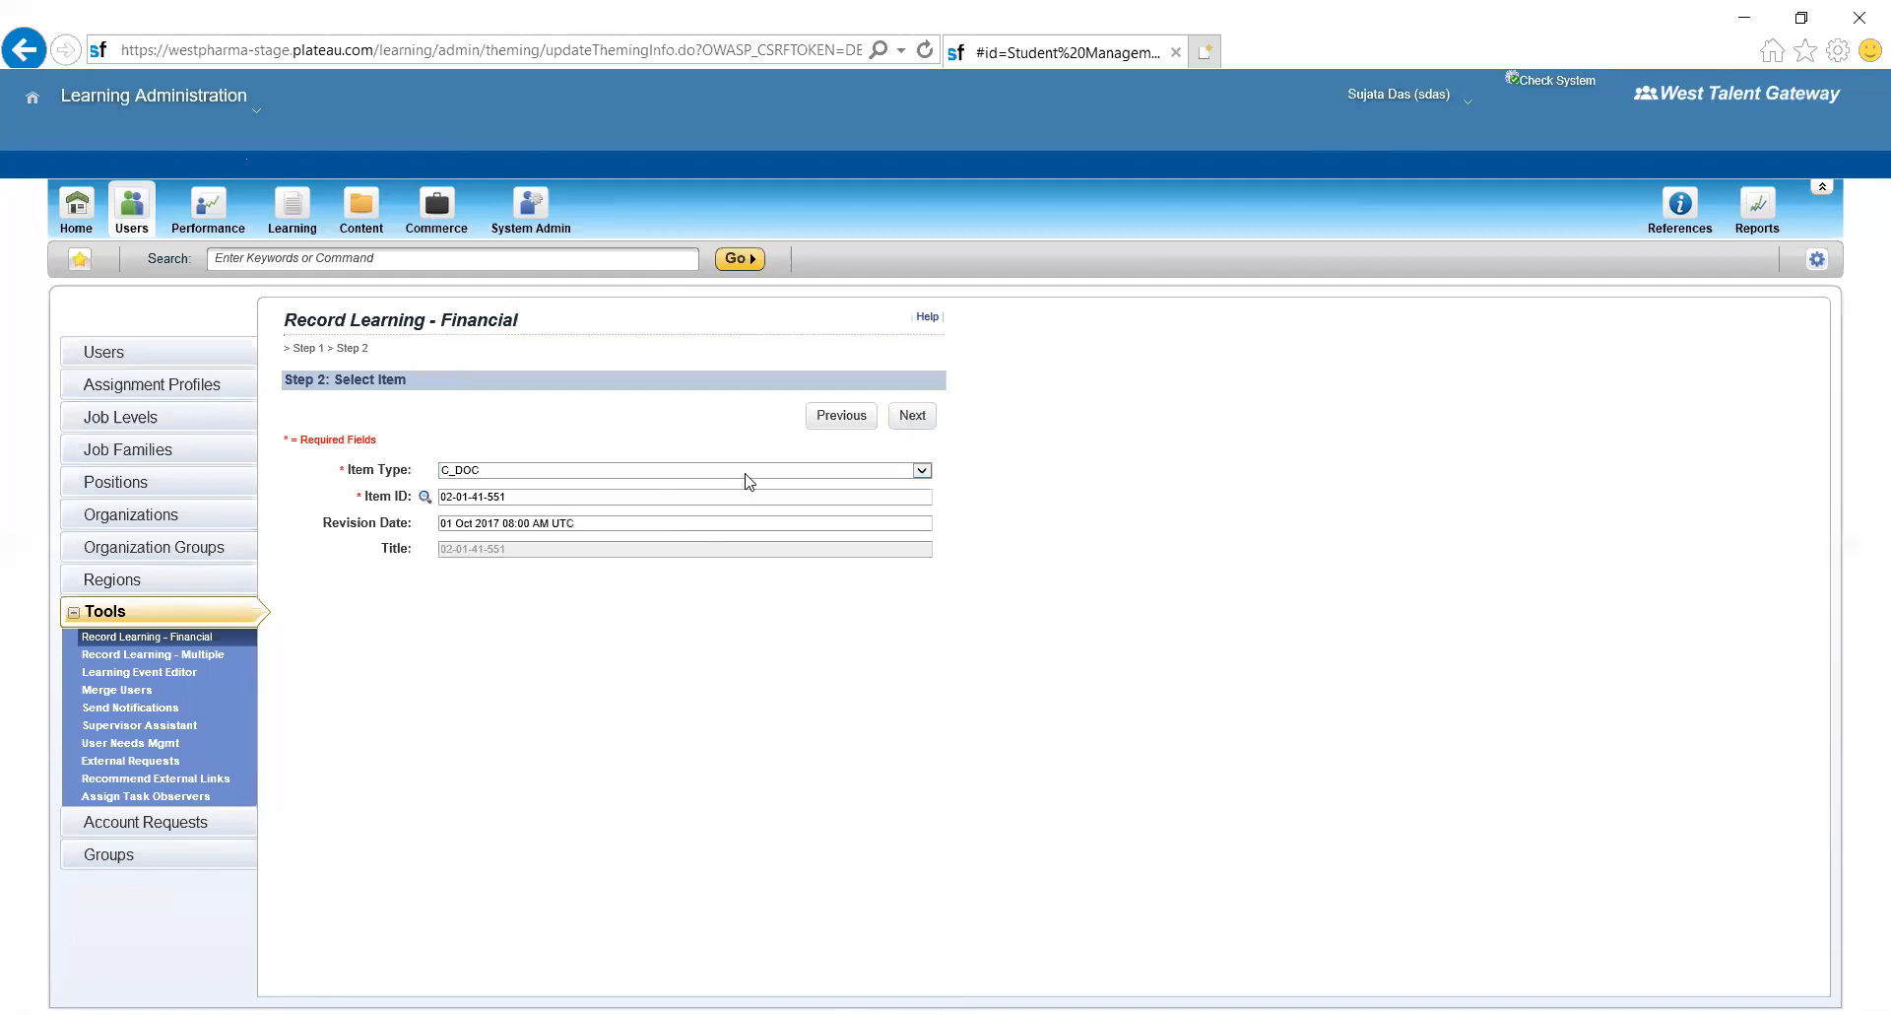
{"action": "left_click", "coordinate": [916, 426]}
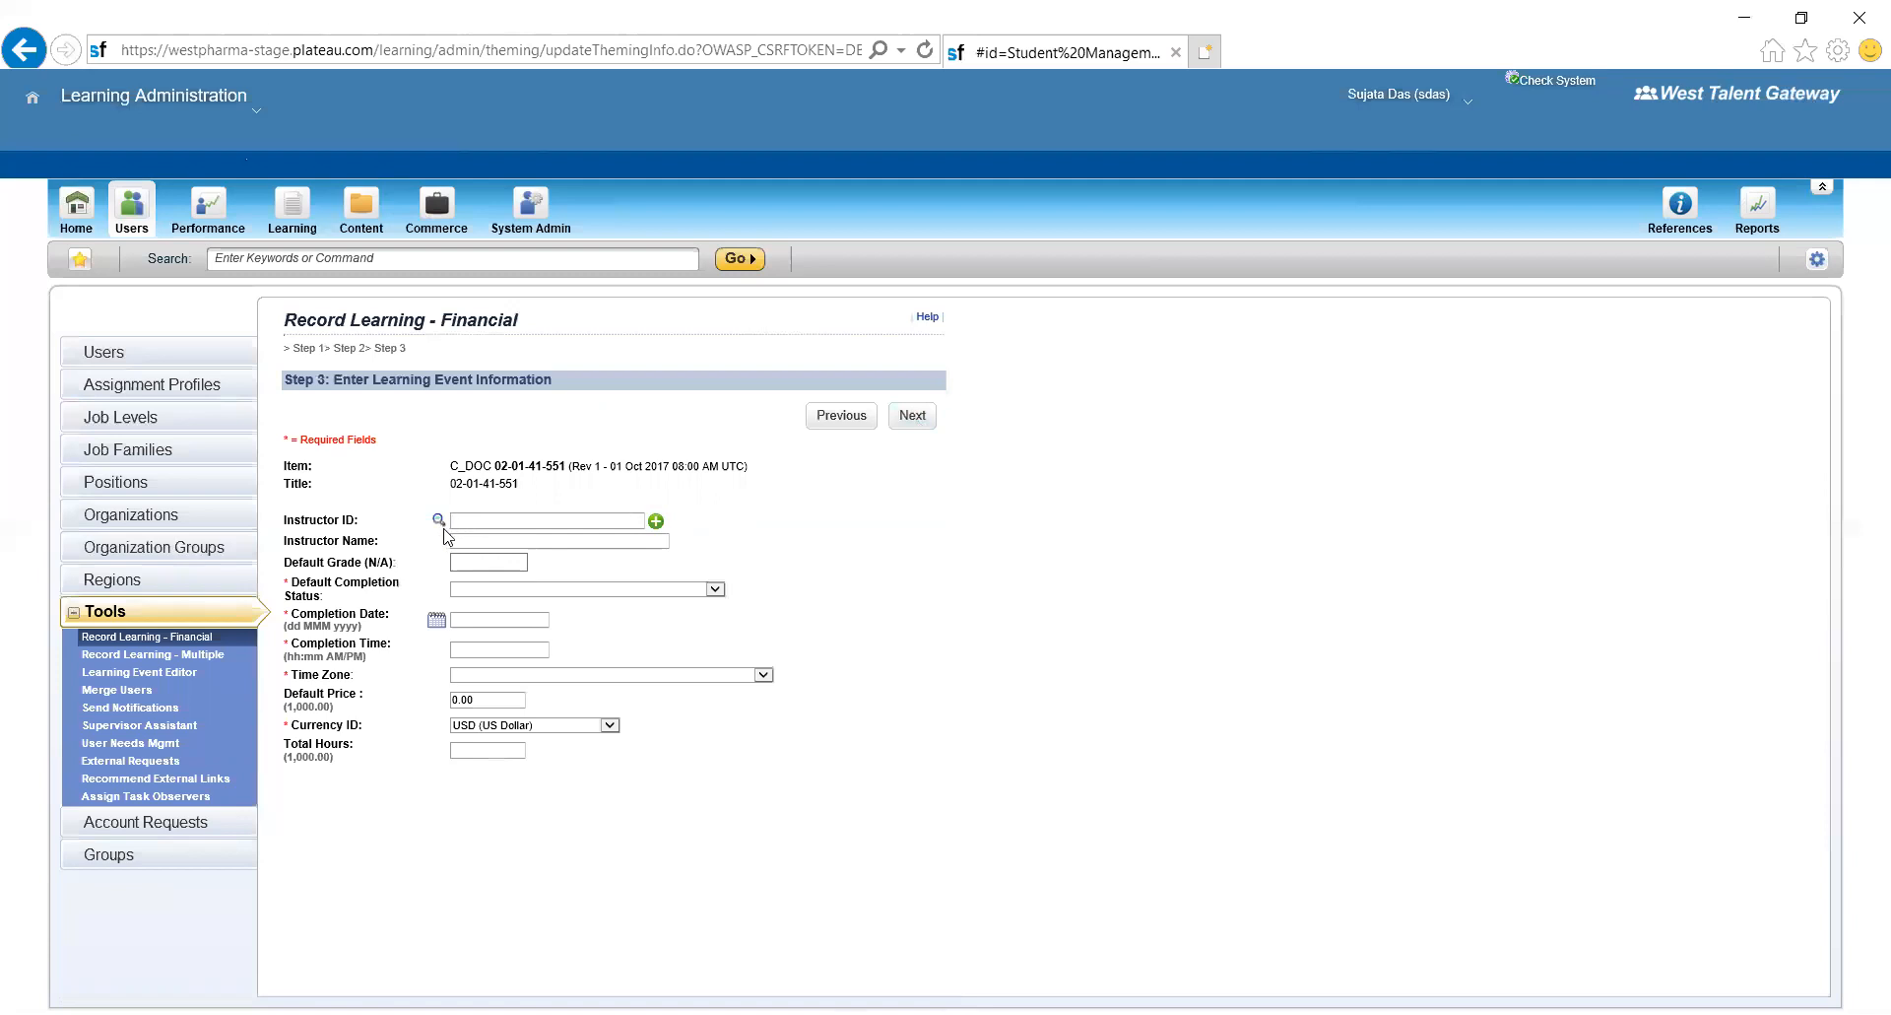
- Choose an instructor for the learning event and set the default completion status to C_DOC-P (Complete (paper)) - For Credit
{"action": "left_click", "coordinate": [442, 522]}
{"action": "left_click", "coordinate": [476, 591]}
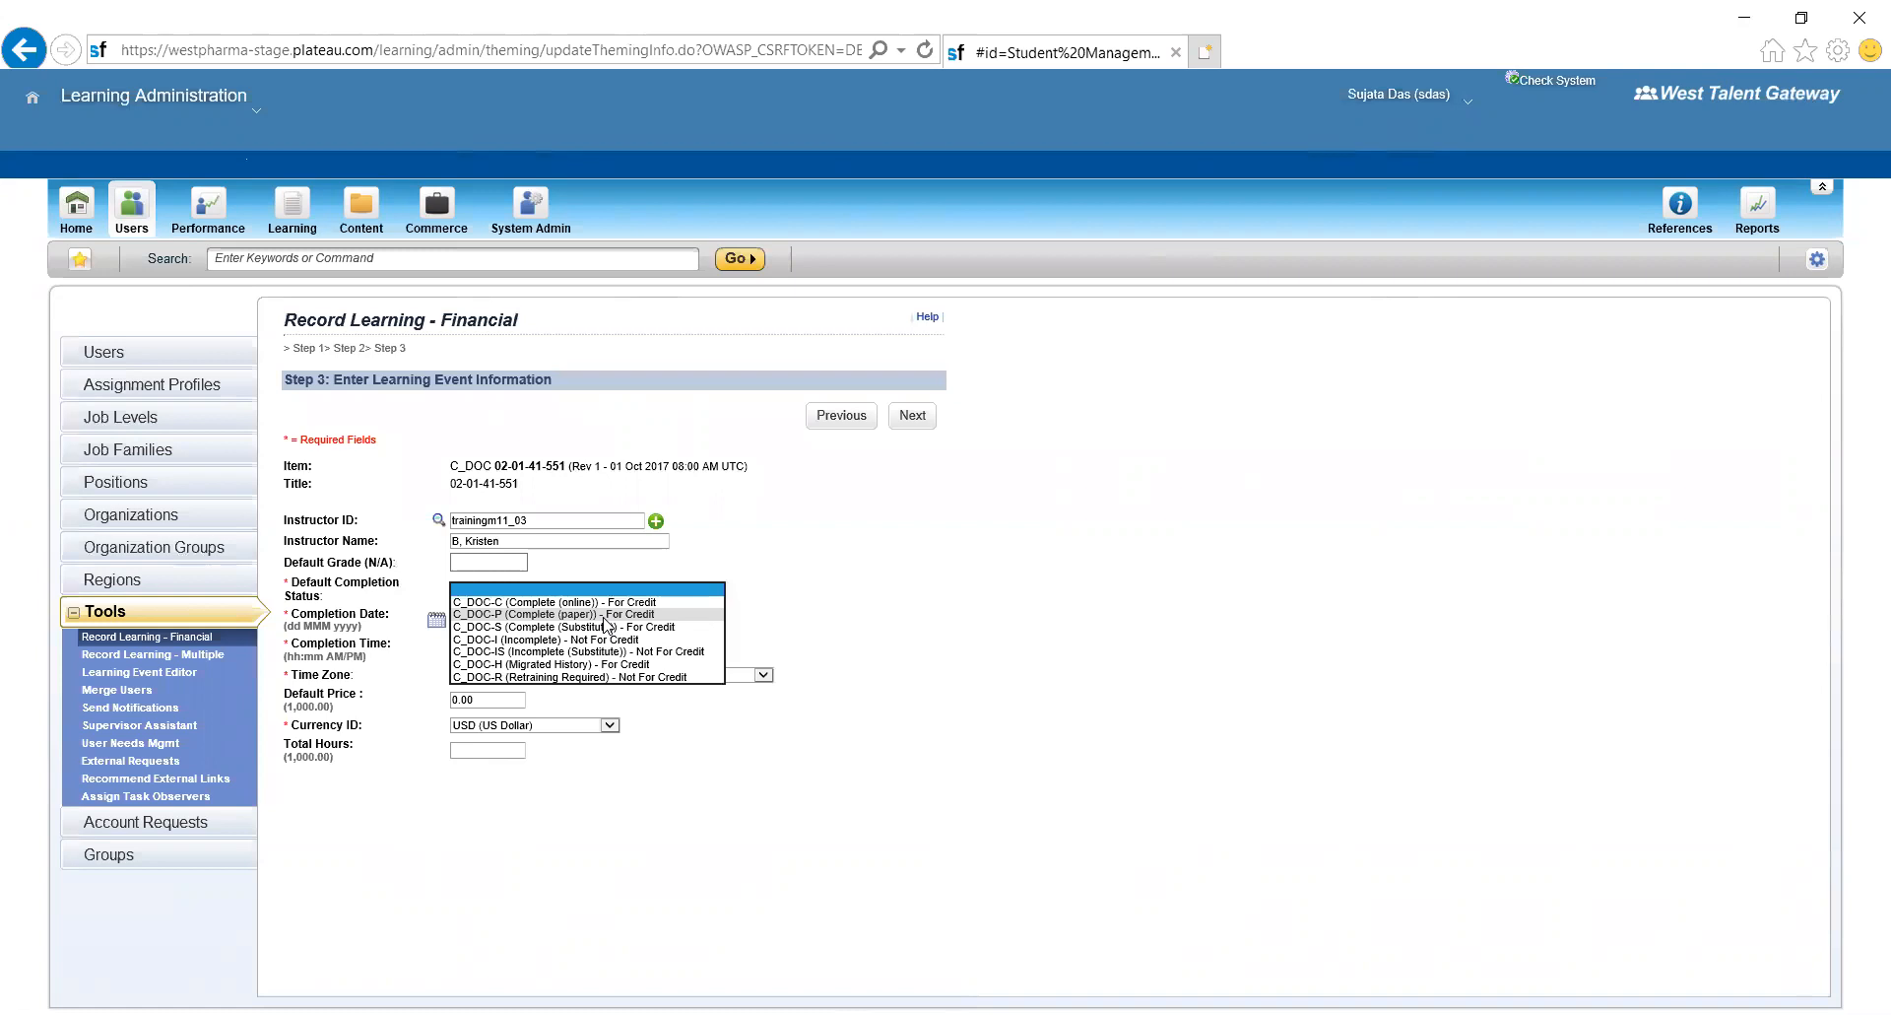
{"action": "left_click", "coordinate": [750, 35]}
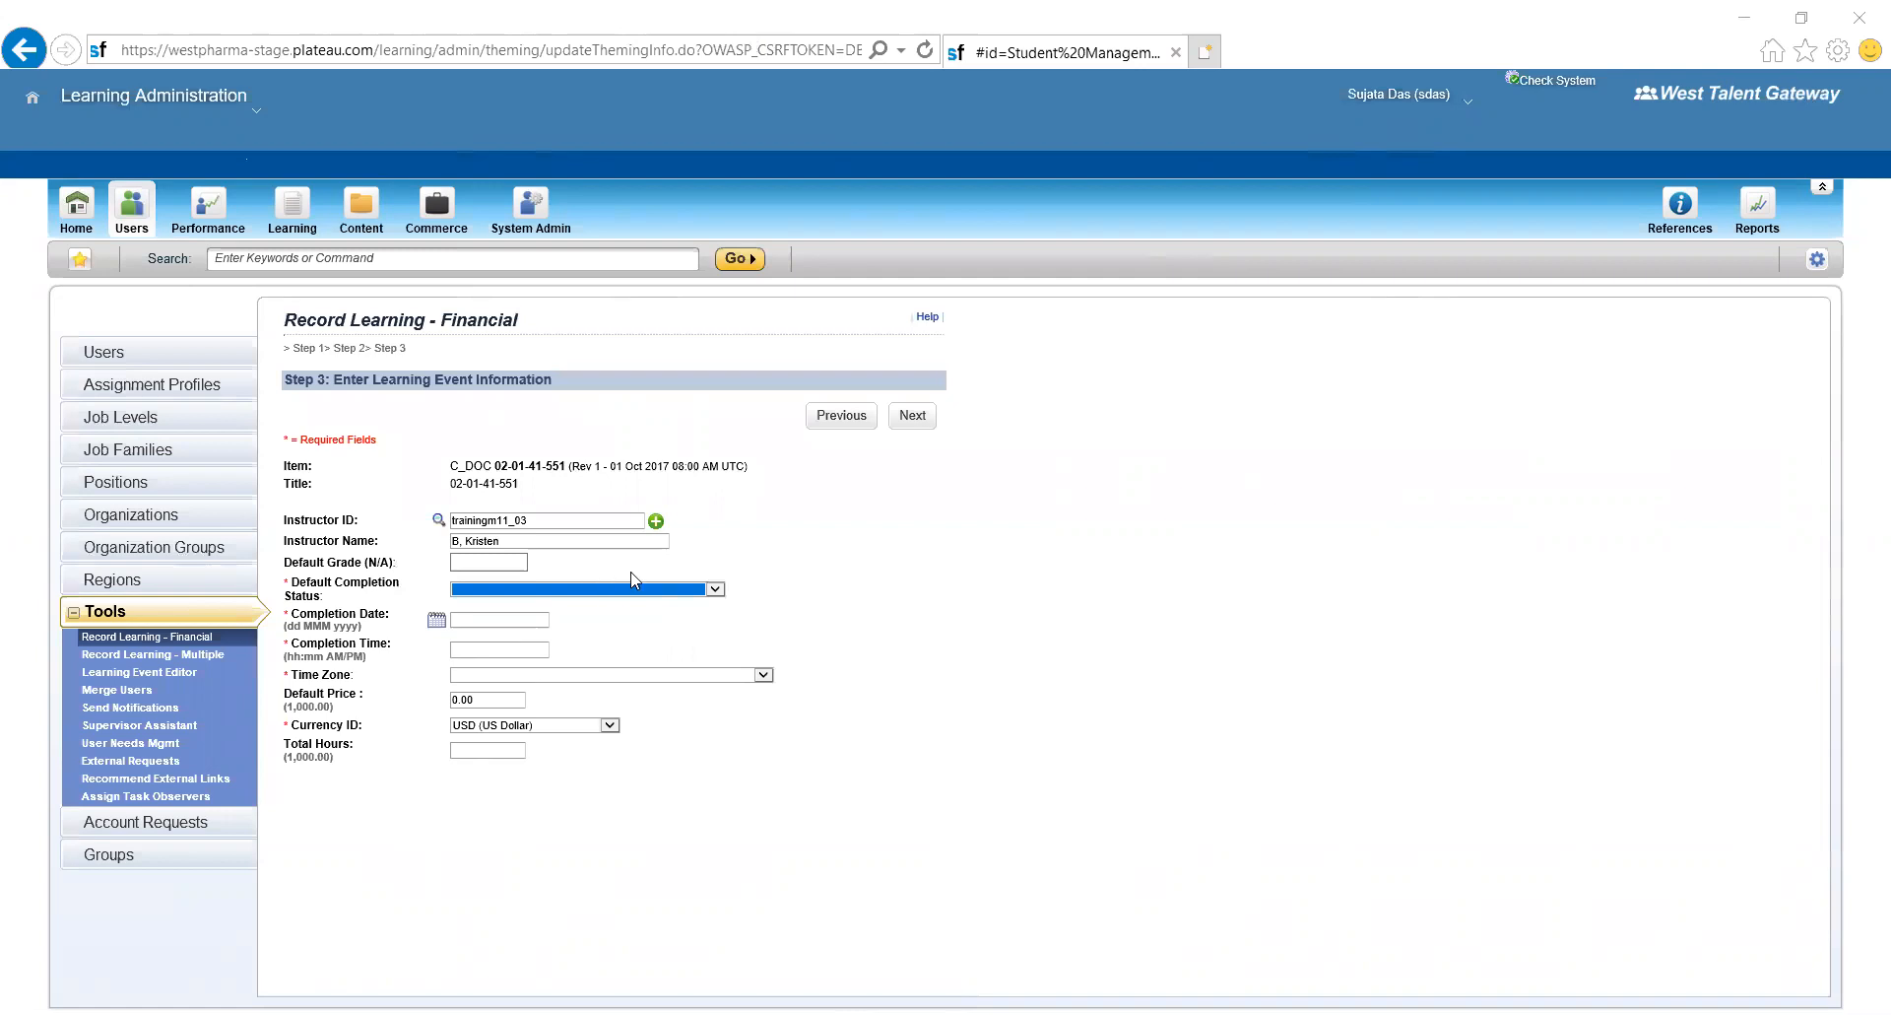
{"action": "left_click", "coordinate": [439, 523]}
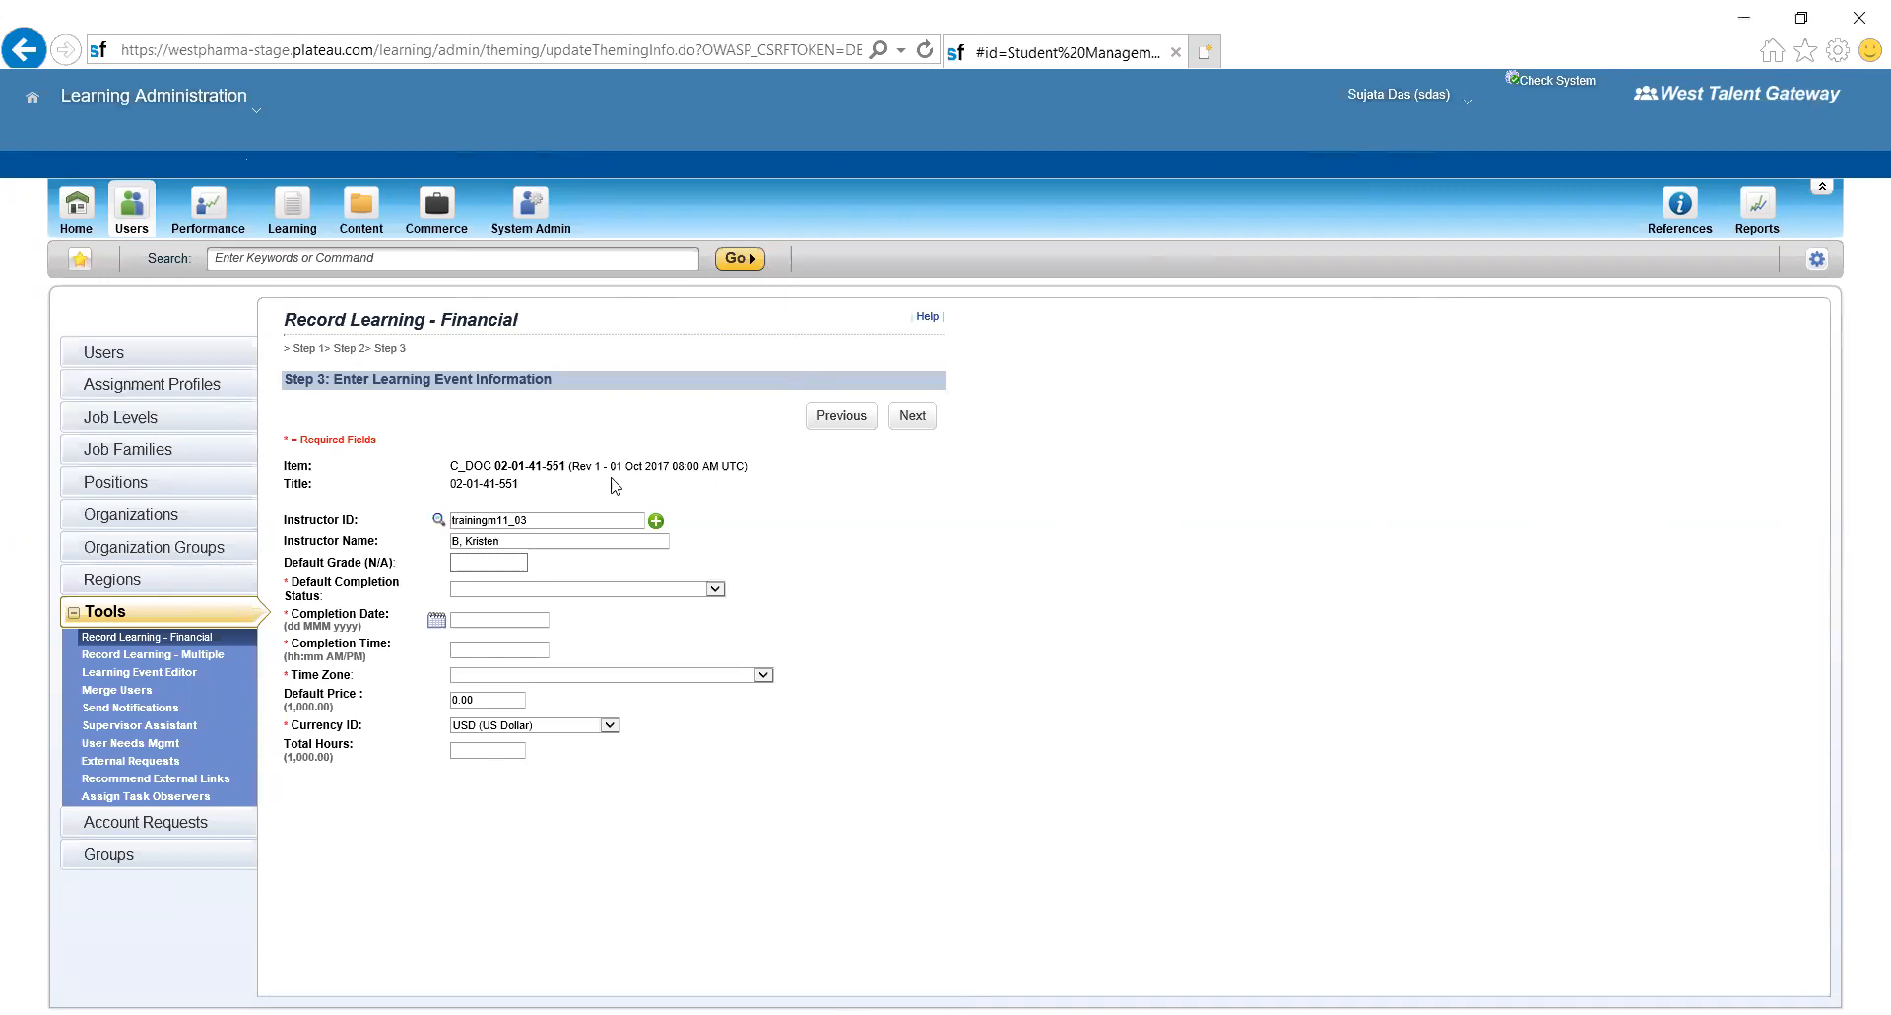
{"action": "left_click", "coordinate": [485, 589]}
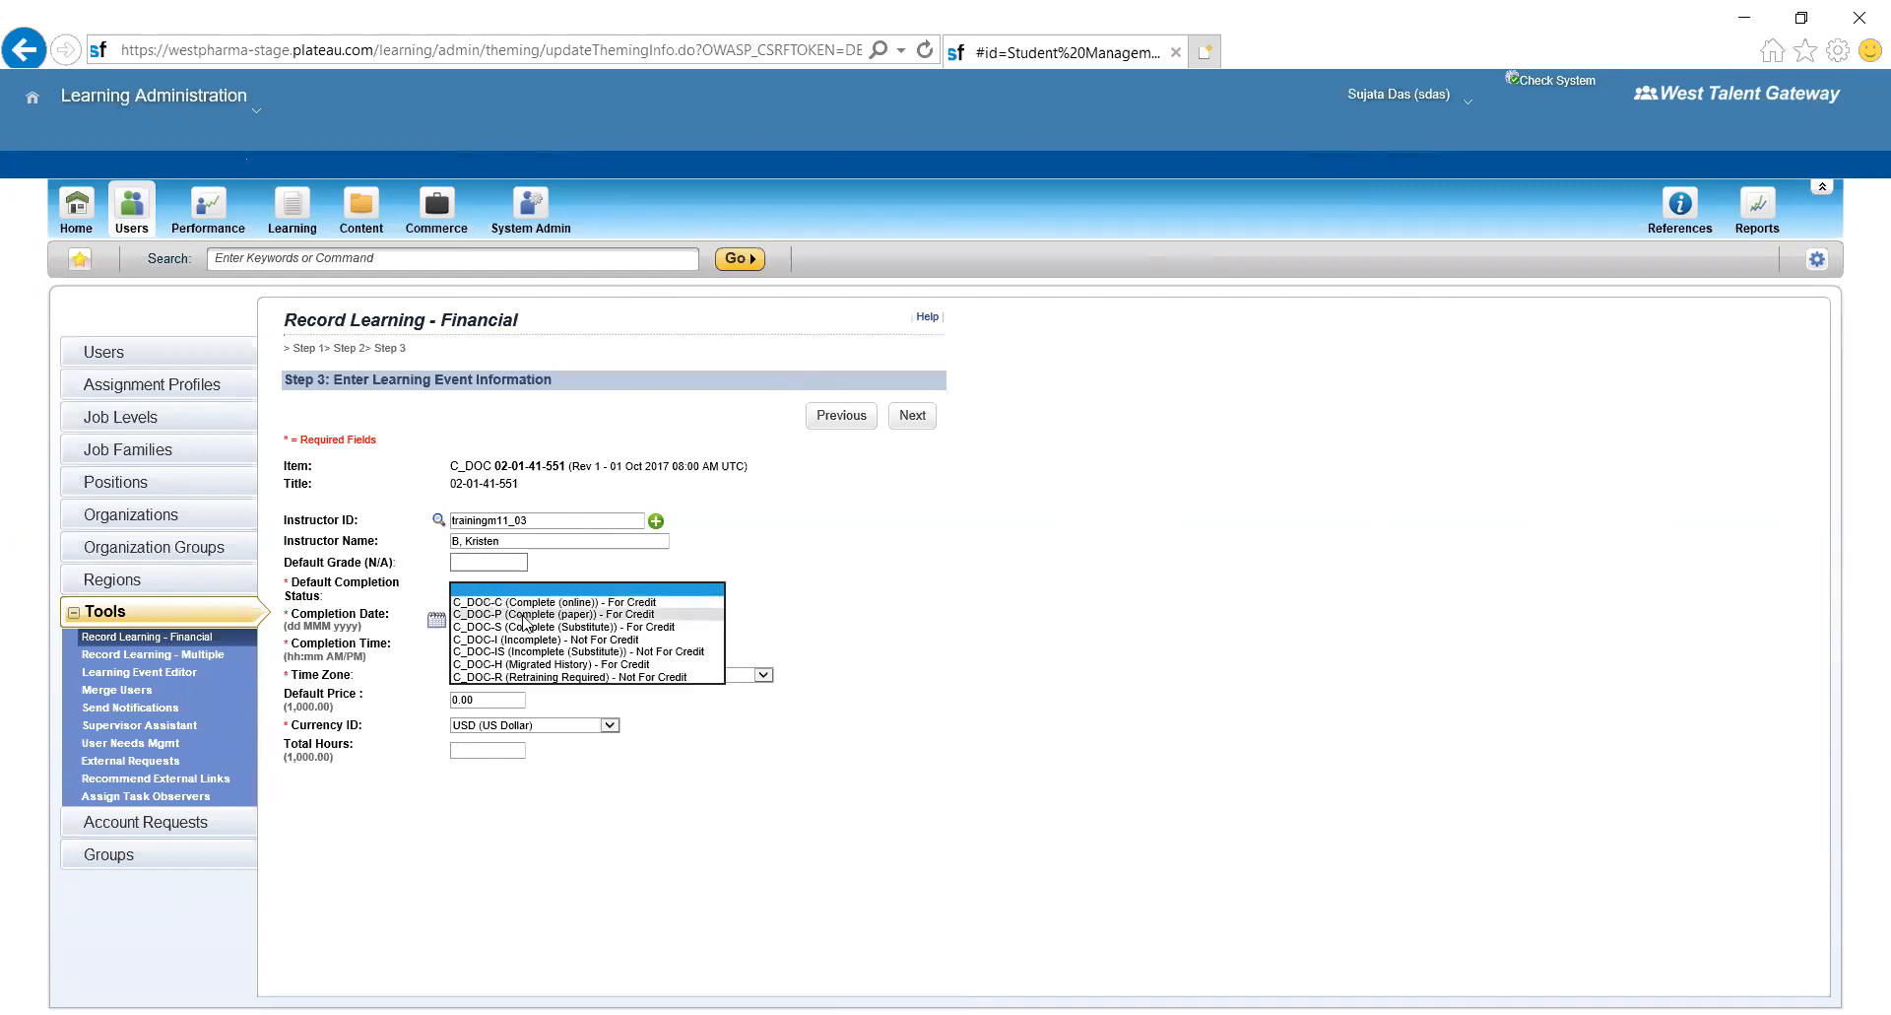
{"action": "left_click", "coordinate": [527, 614]}
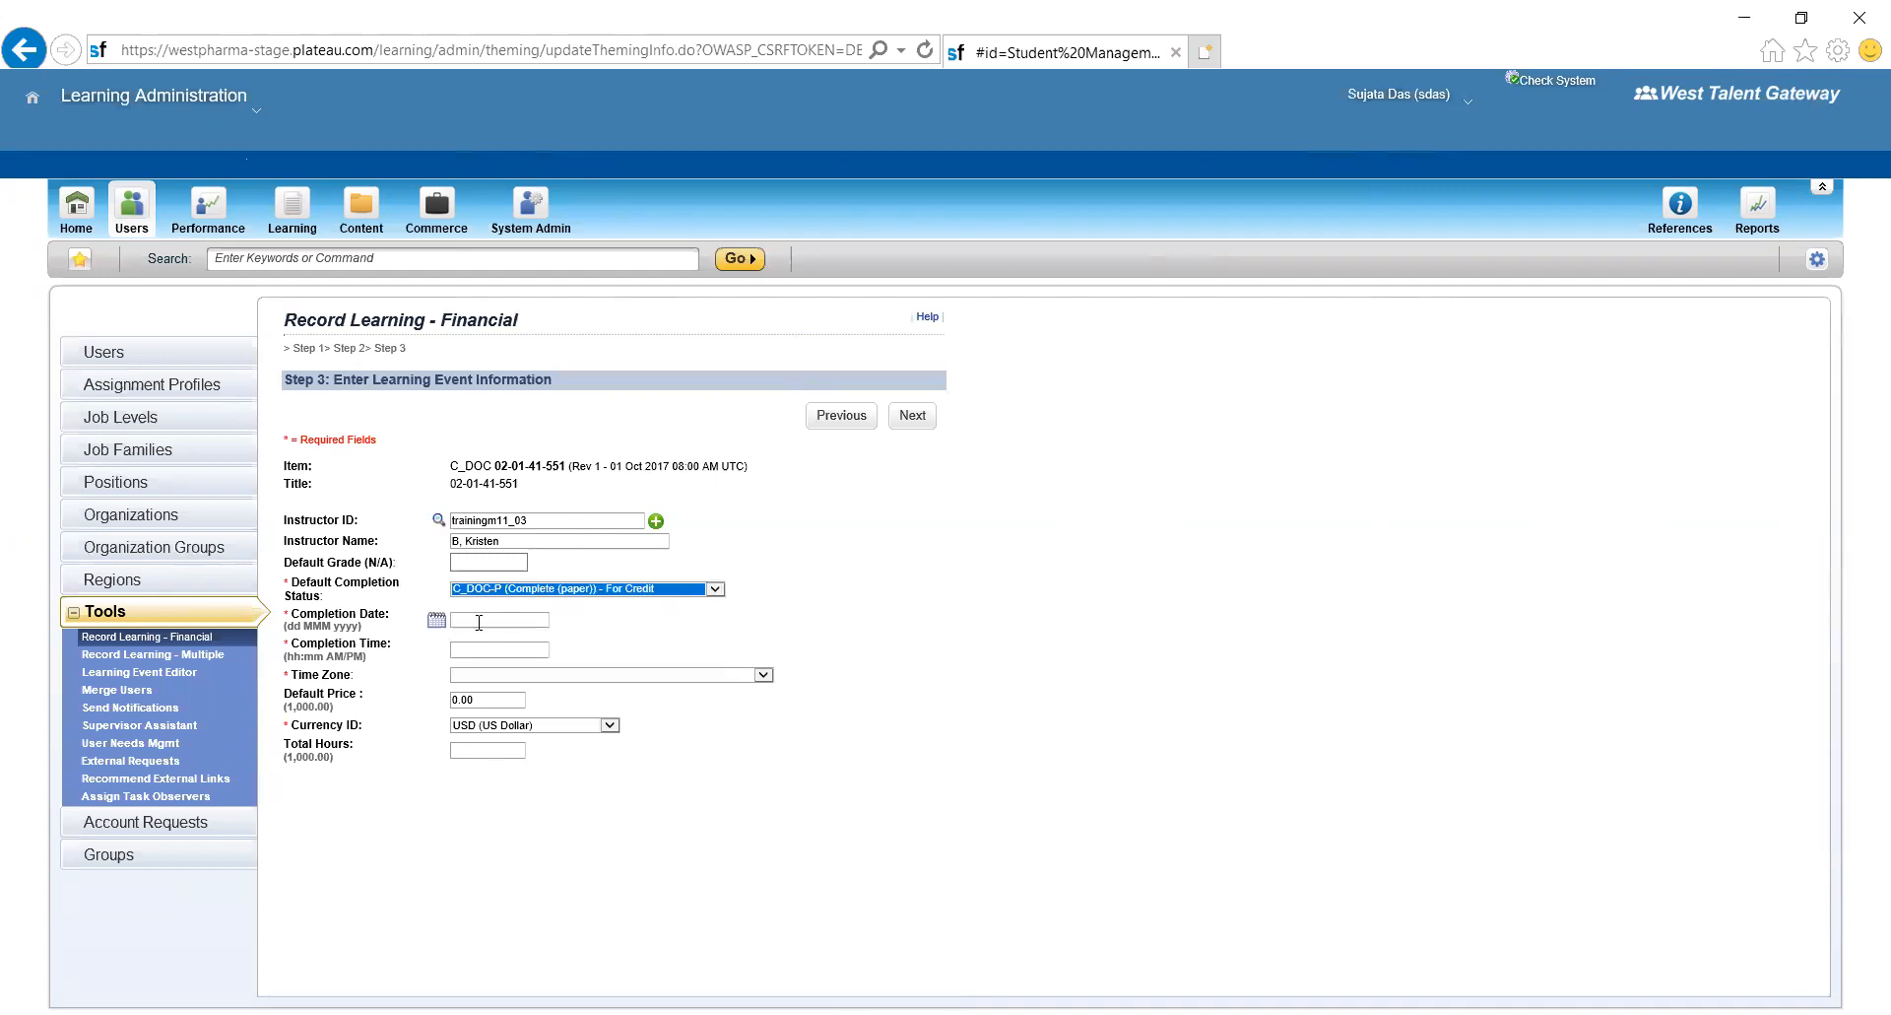
- Set completion to 03 JUN 2019, 10:00 AM, Eastern European Time (Africa/Cairo), with 10 total hours, and continue to user selection
{"action": "left_click", "coordinate": [434, 623]}
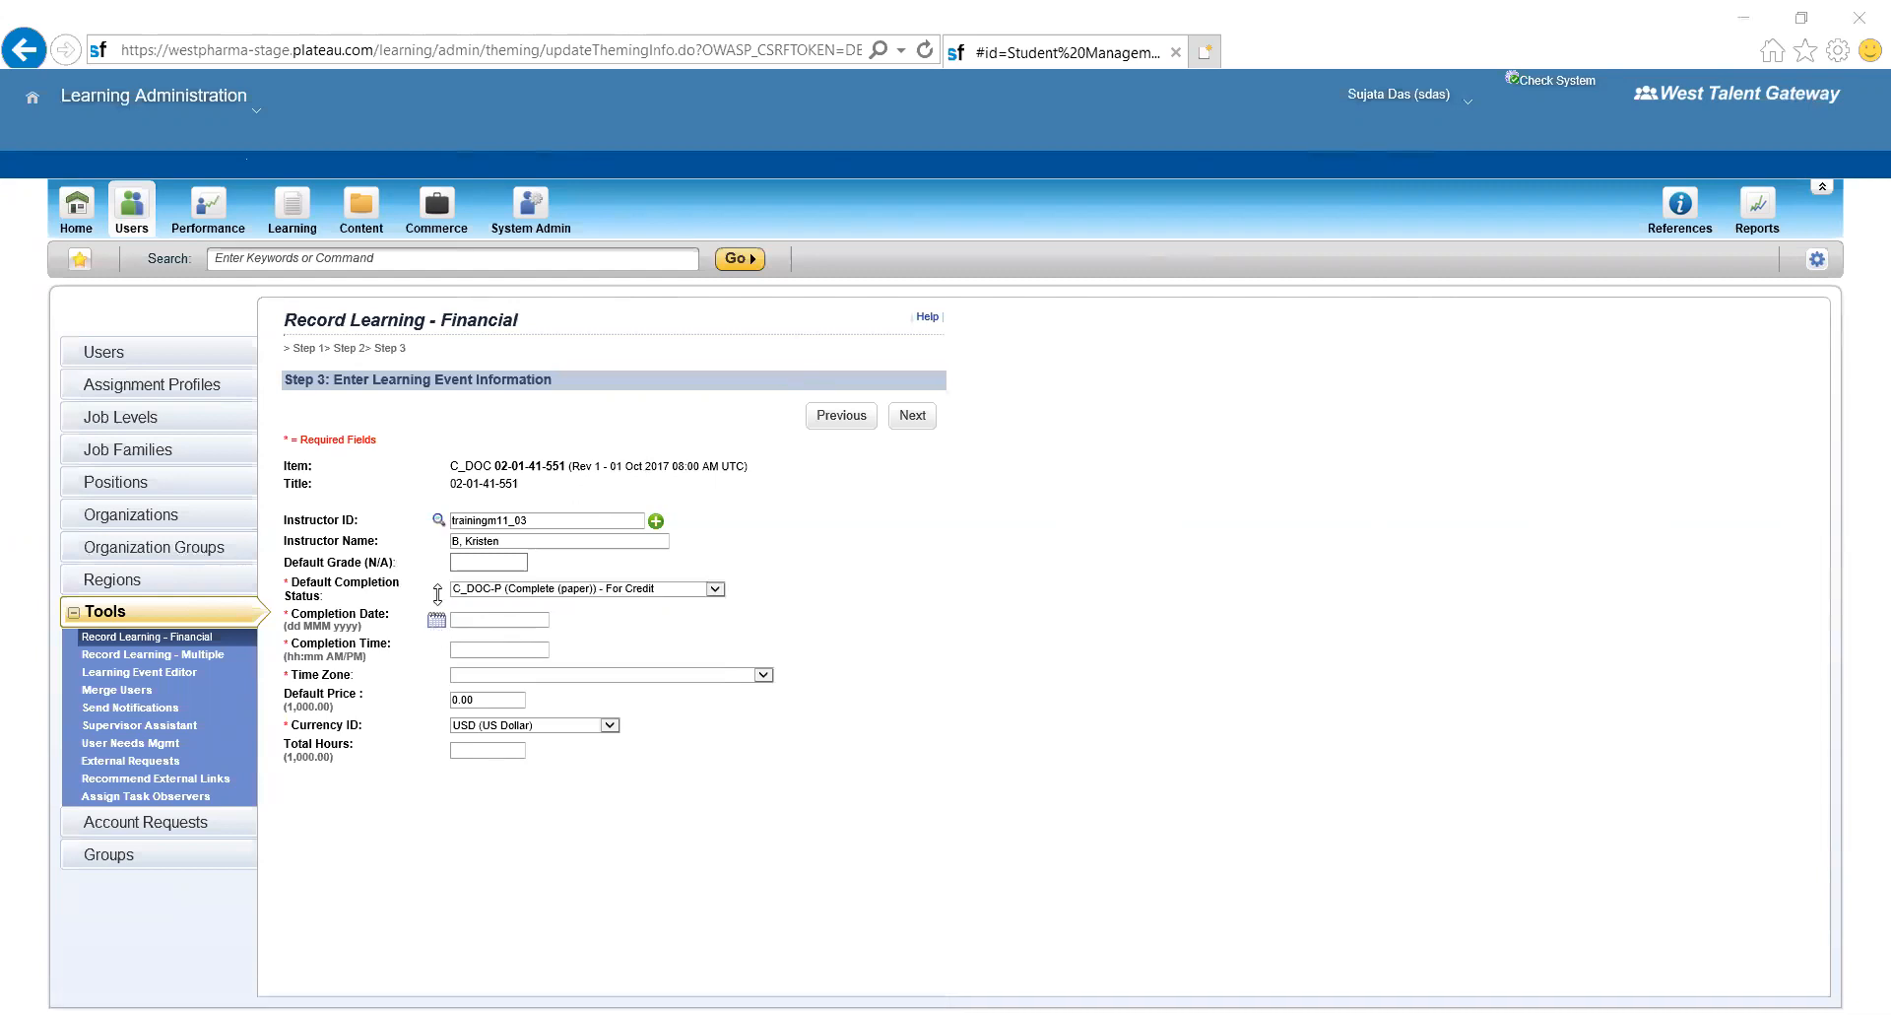
{"action": "left_click", "coordinate": [370, 511]}
{"action": "left_click", "coordinate": [471, 650]}
{"action": "type", "text": "10:00 AM"}
{"action": "left_click", "coordinate": [574, 676]}
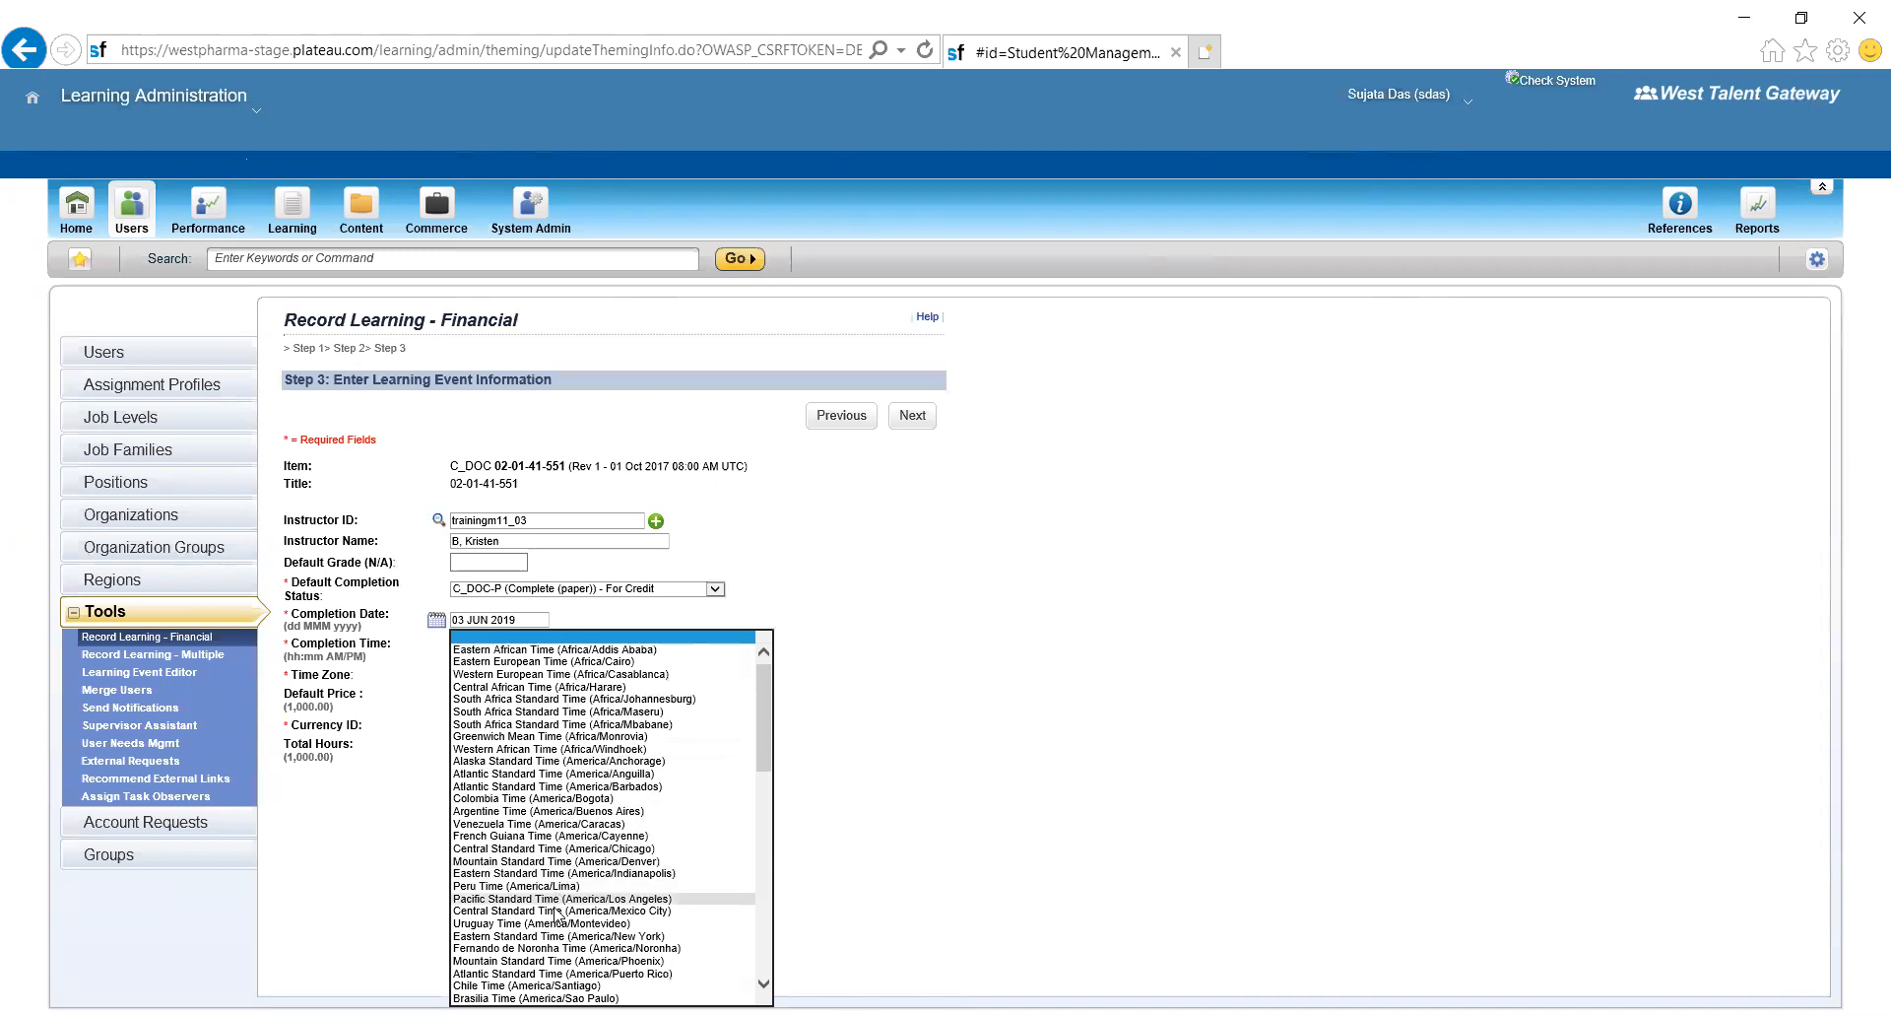
{"action": "left_click", "coordinate": [548, 663]}
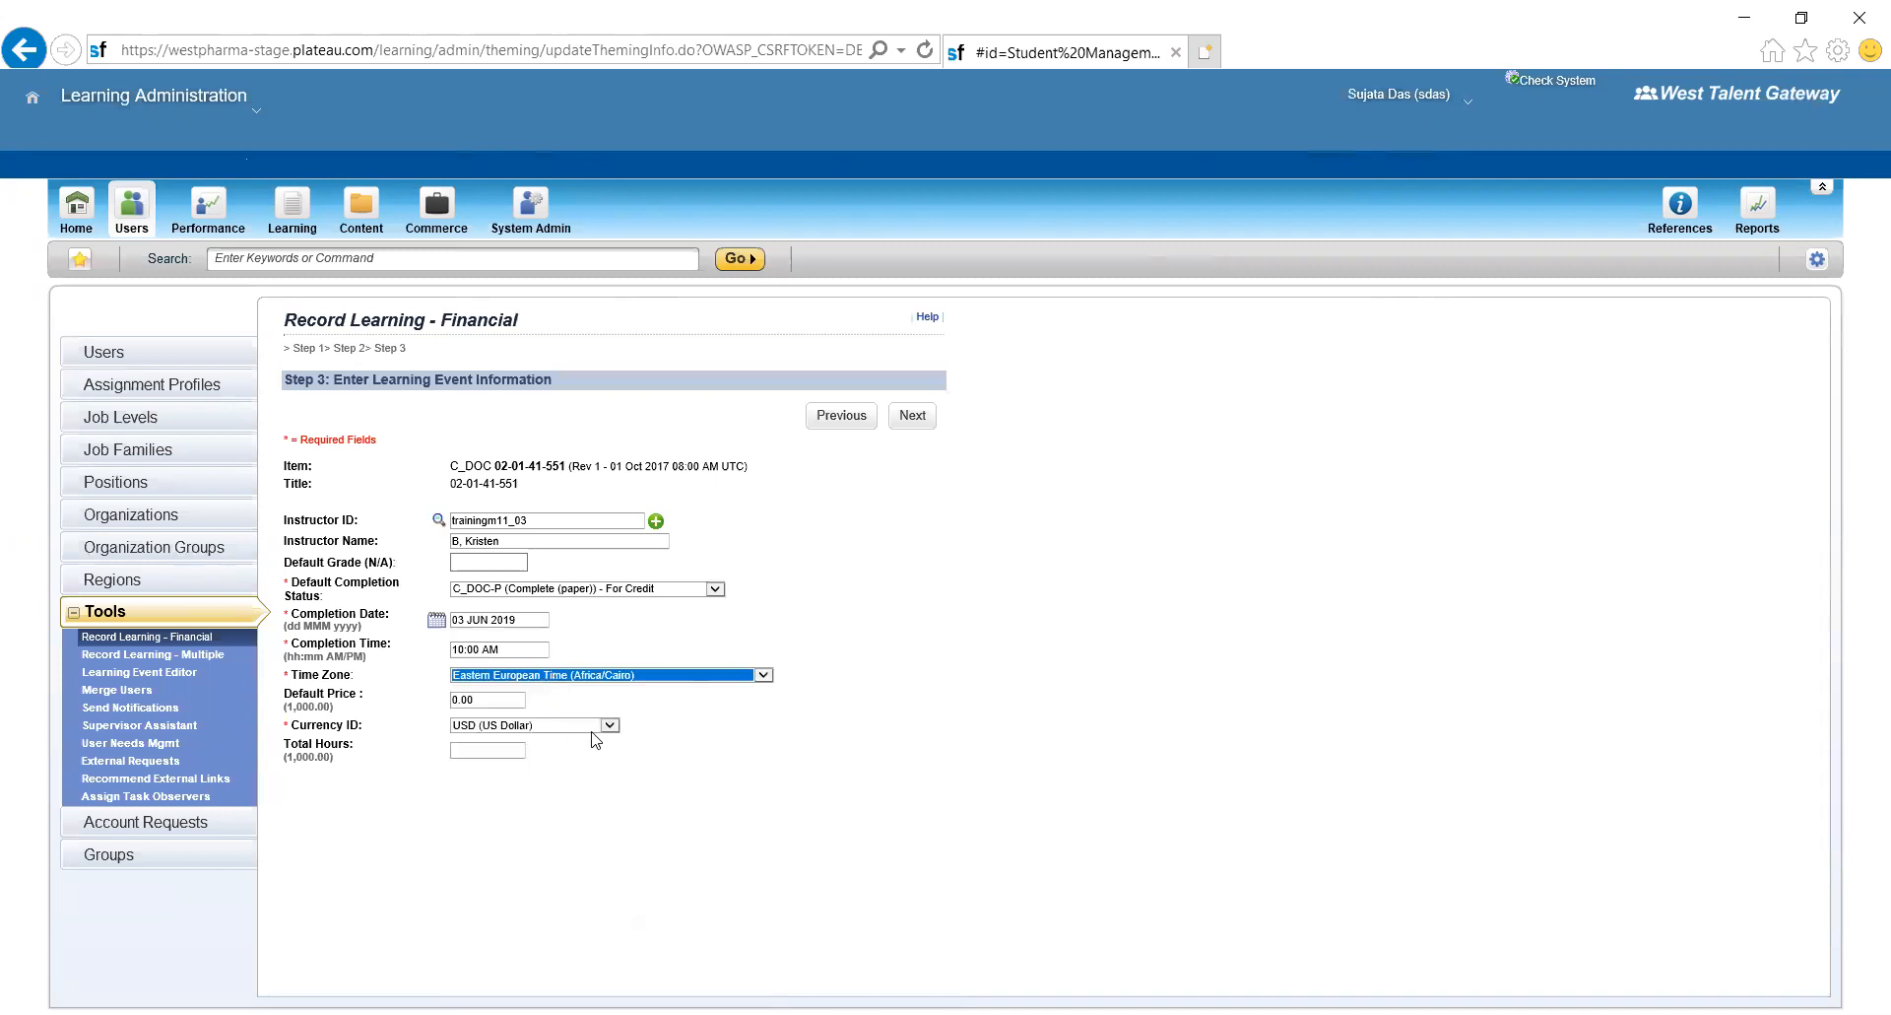
{"action": "left_click", "coordinate": [484, 747]}
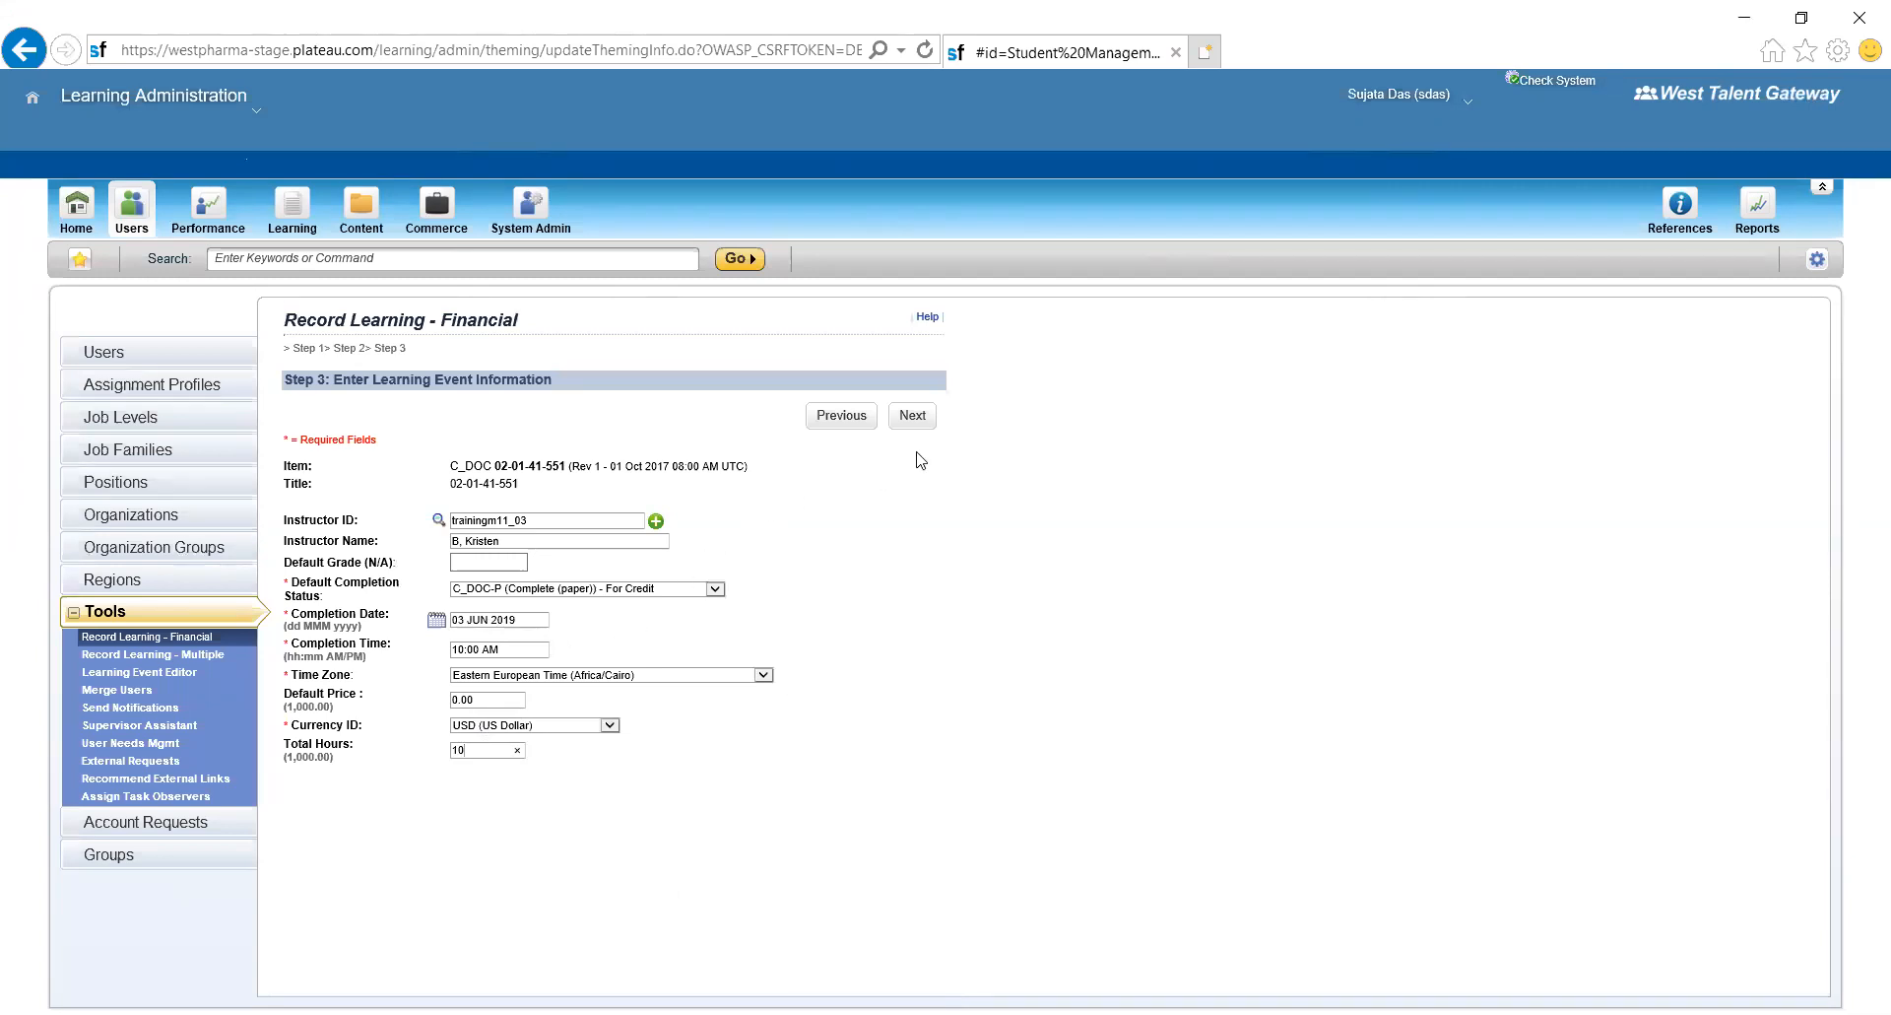
{"action": "left_click", "coordinate": [915, 417]}
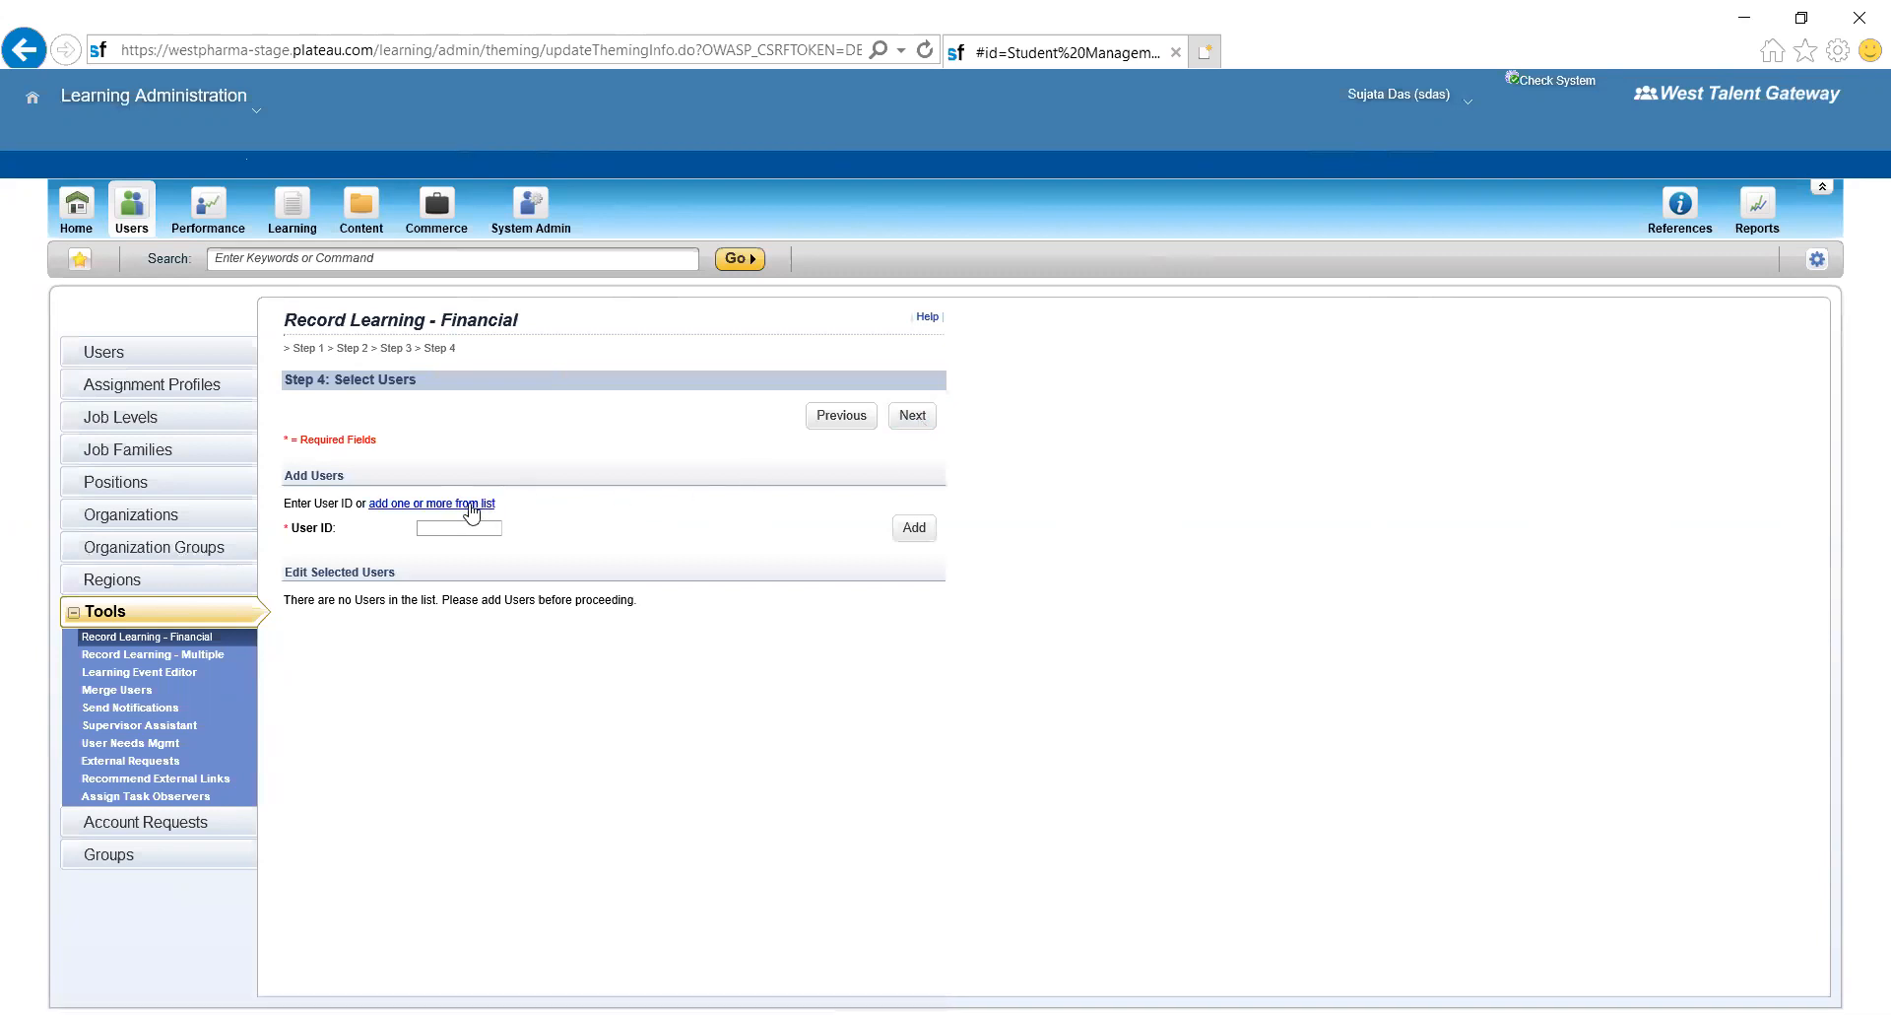
- Search the user list without criteria, add the second and third listed users to the learning event, and continue to their event information
{"action": "left_click", "coordinate": [471, 505]}
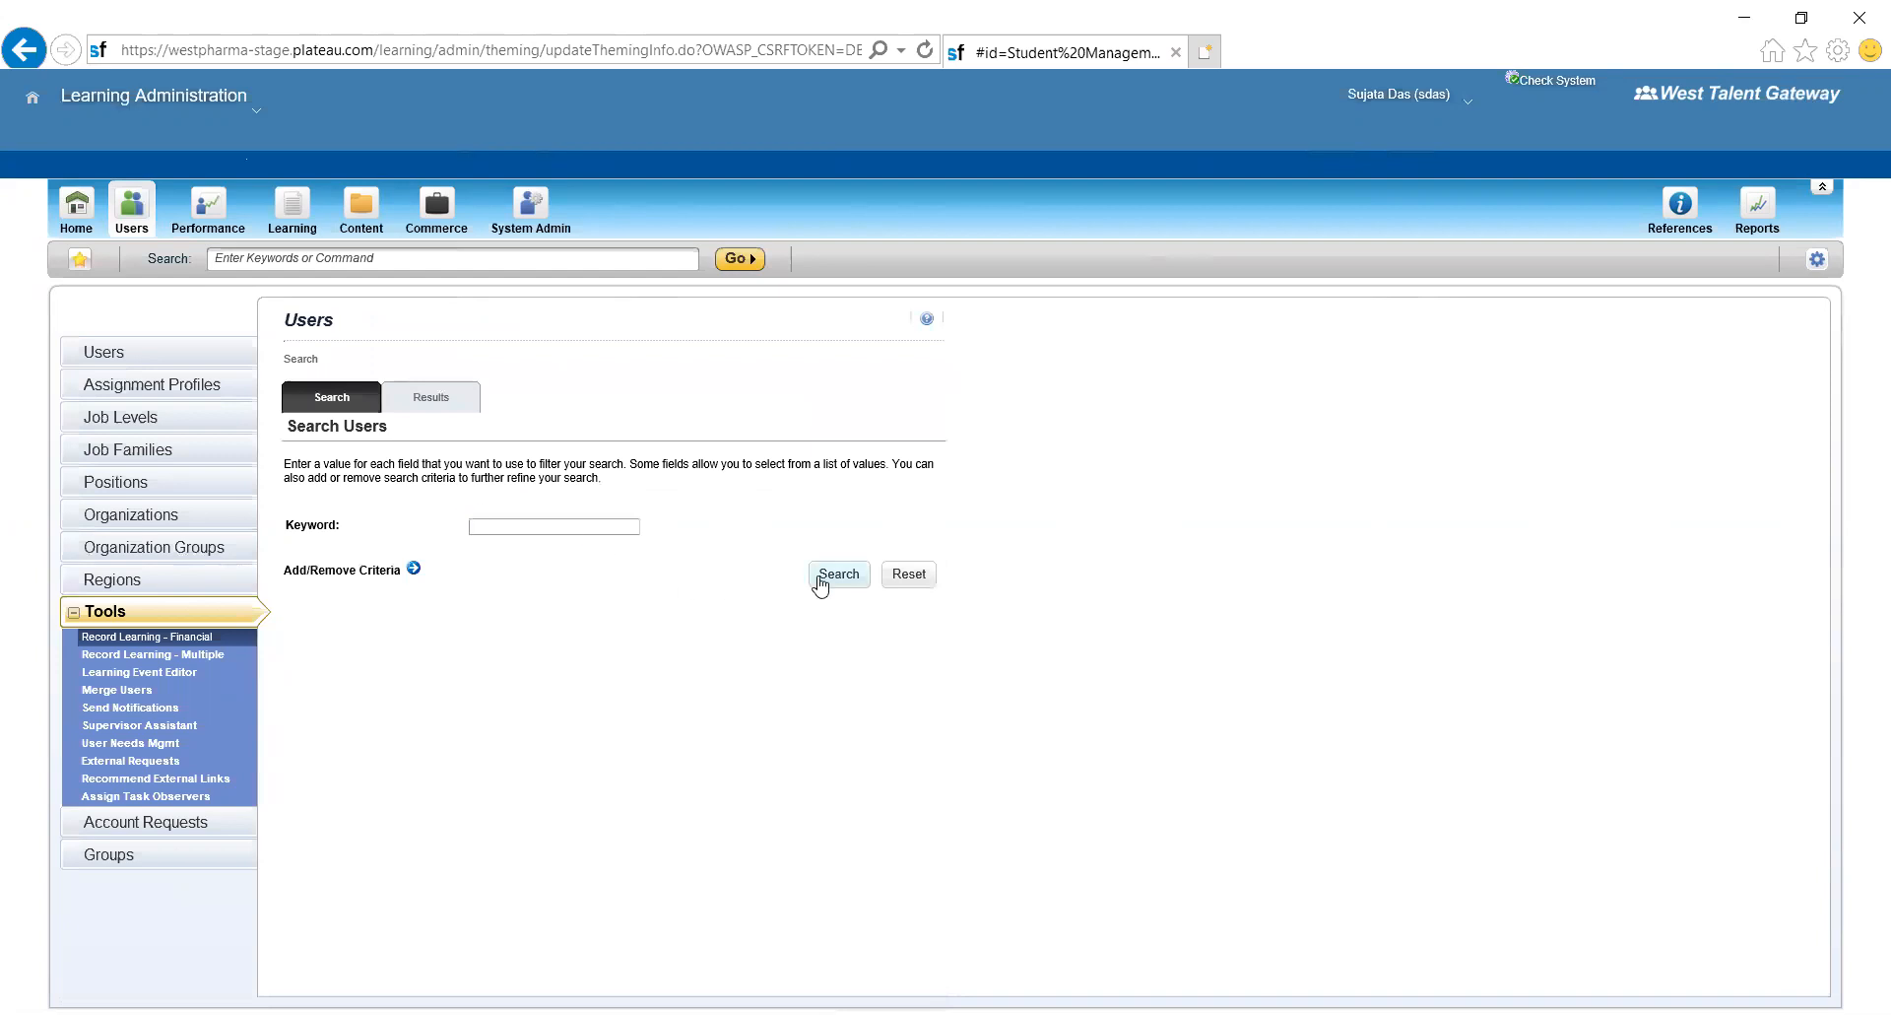
{"action": "left_click", "coordinate": [839, 575]}
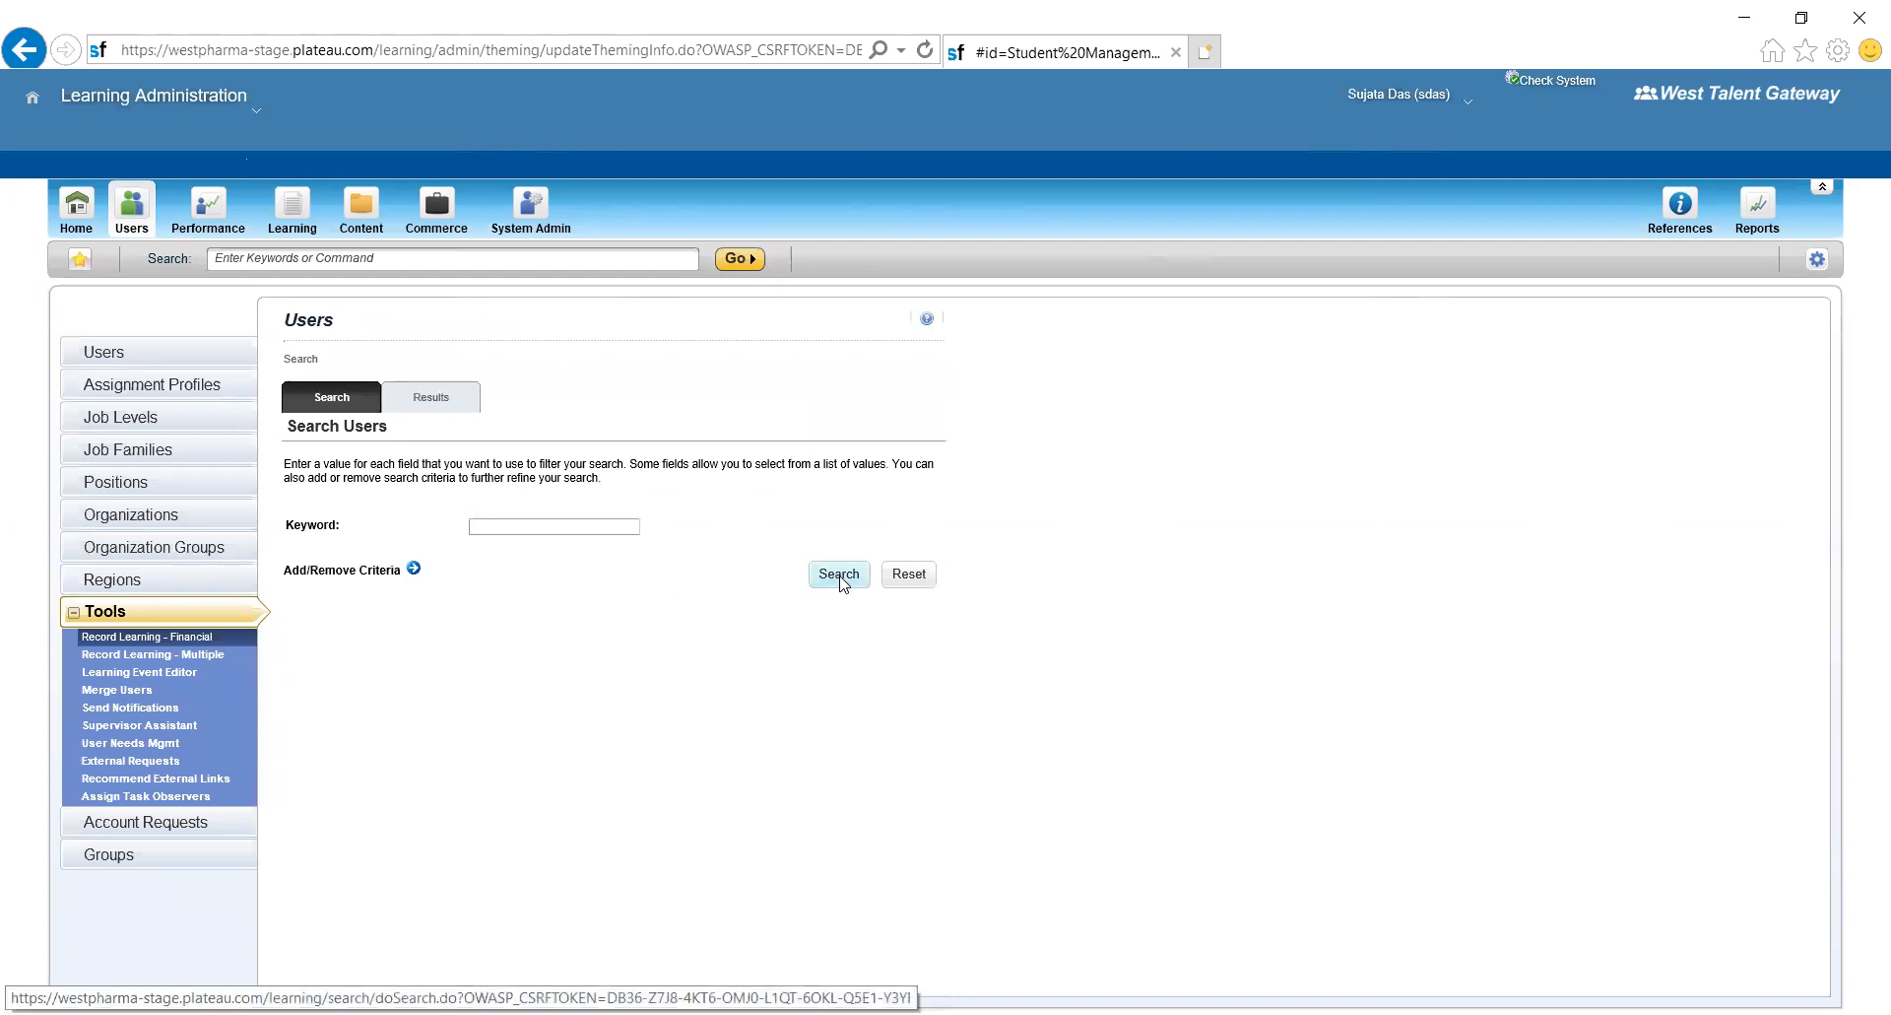
{"action": "left_click", "coordinate": [929, 532]}
{"action": "left_click", "coordinate": [929, 532]}
{"action": "left_click", "coordinate": [929, 559]}
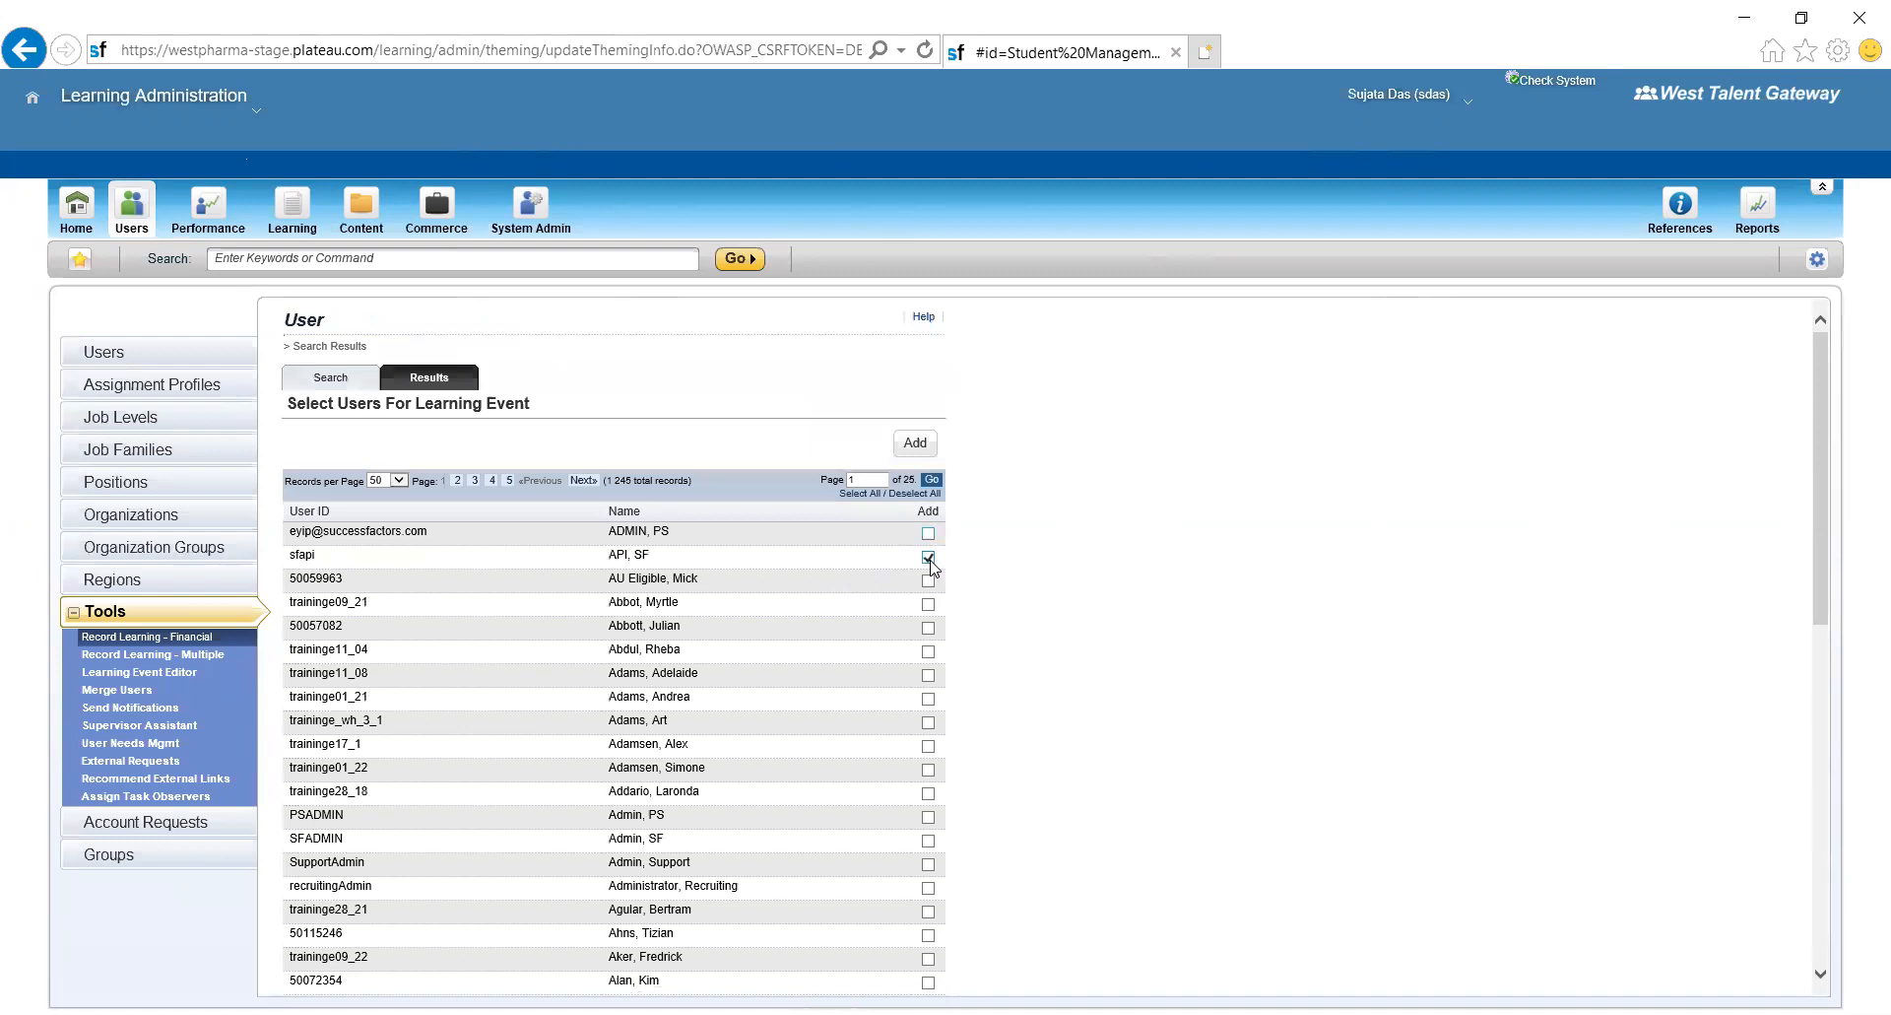
{"action": "left_click", "coordinate": [928, 580]}
{"action": "left_click", "coordinate": [915, 444]}
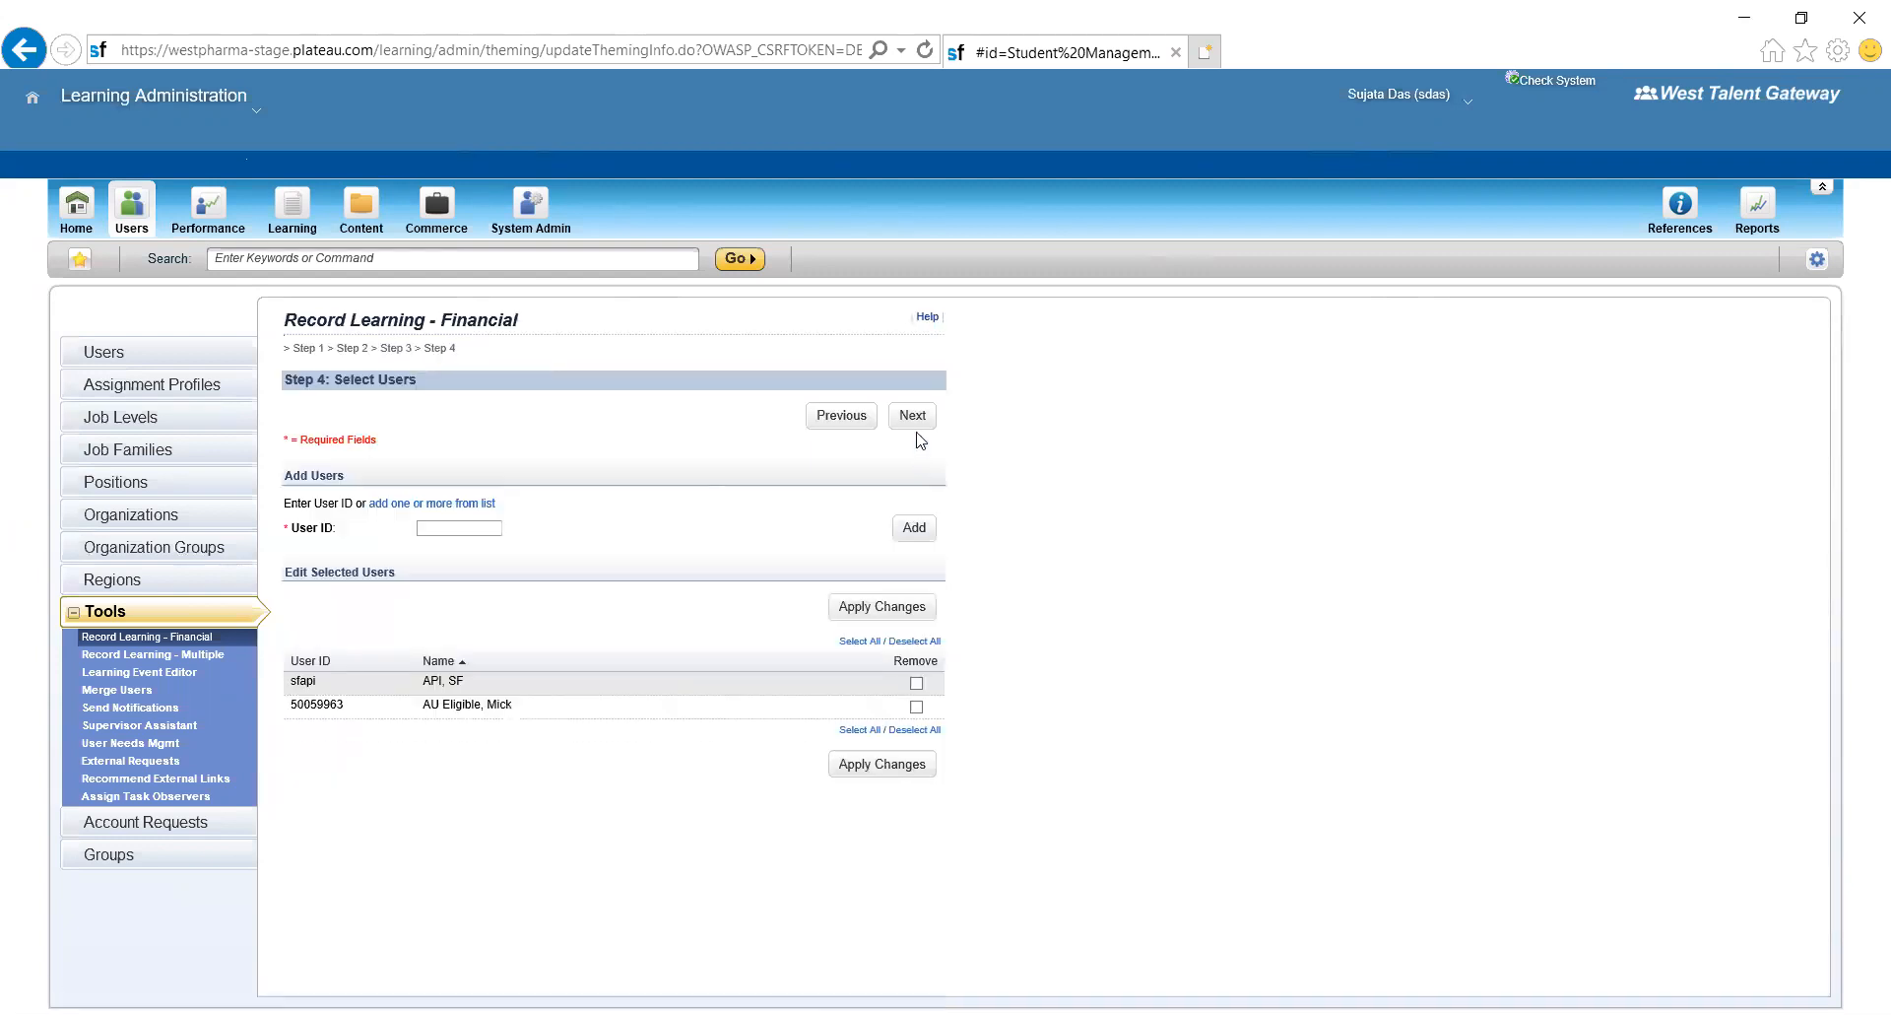
{"action": "left_click", "coordinate": [915, 416]}
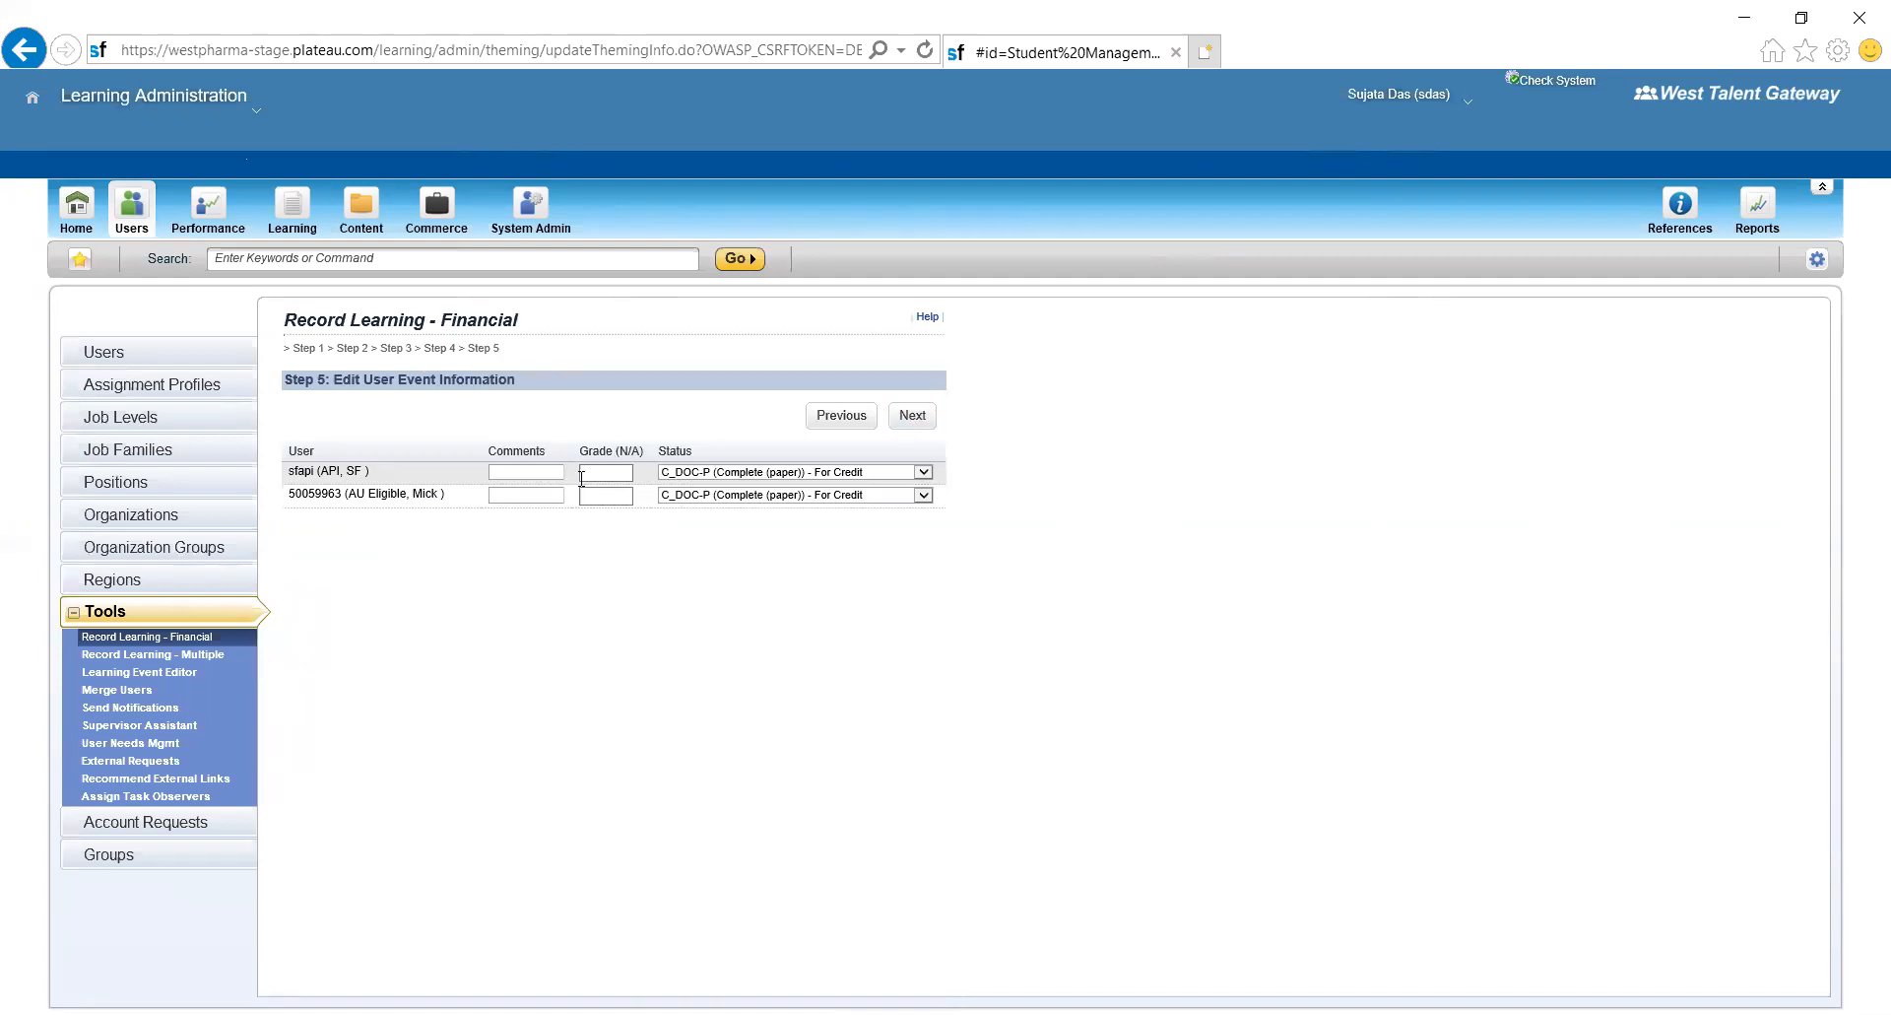
- Grade the first user 90 and the second user 80, keep the default financial information, and finish the event through to the e-signature
{"action": "left_click", "coordinate": [609, 470]}
{"action": "type", "text": "90"}
{"action": "left_click", "coordinate": [592, 495]}
{"action": "type", "text": "80"}
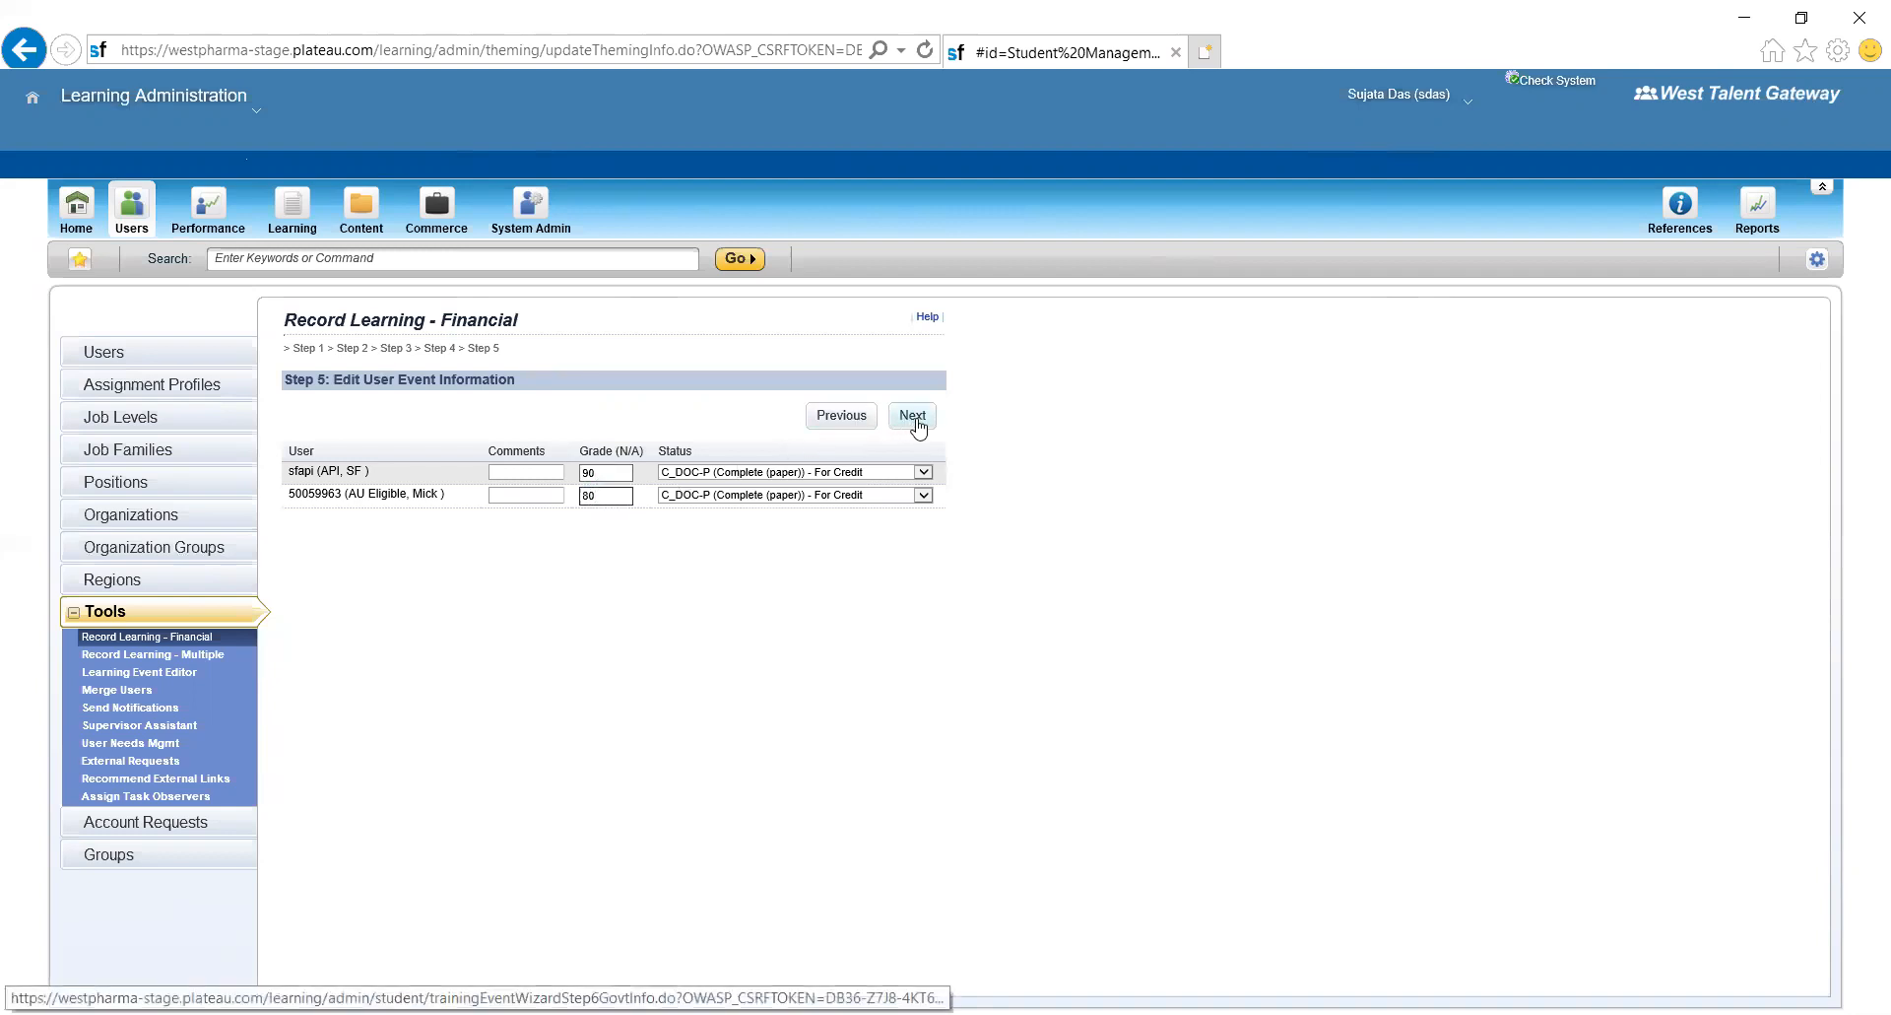
{"action": "left_click", "coordinate": [913, 415]}
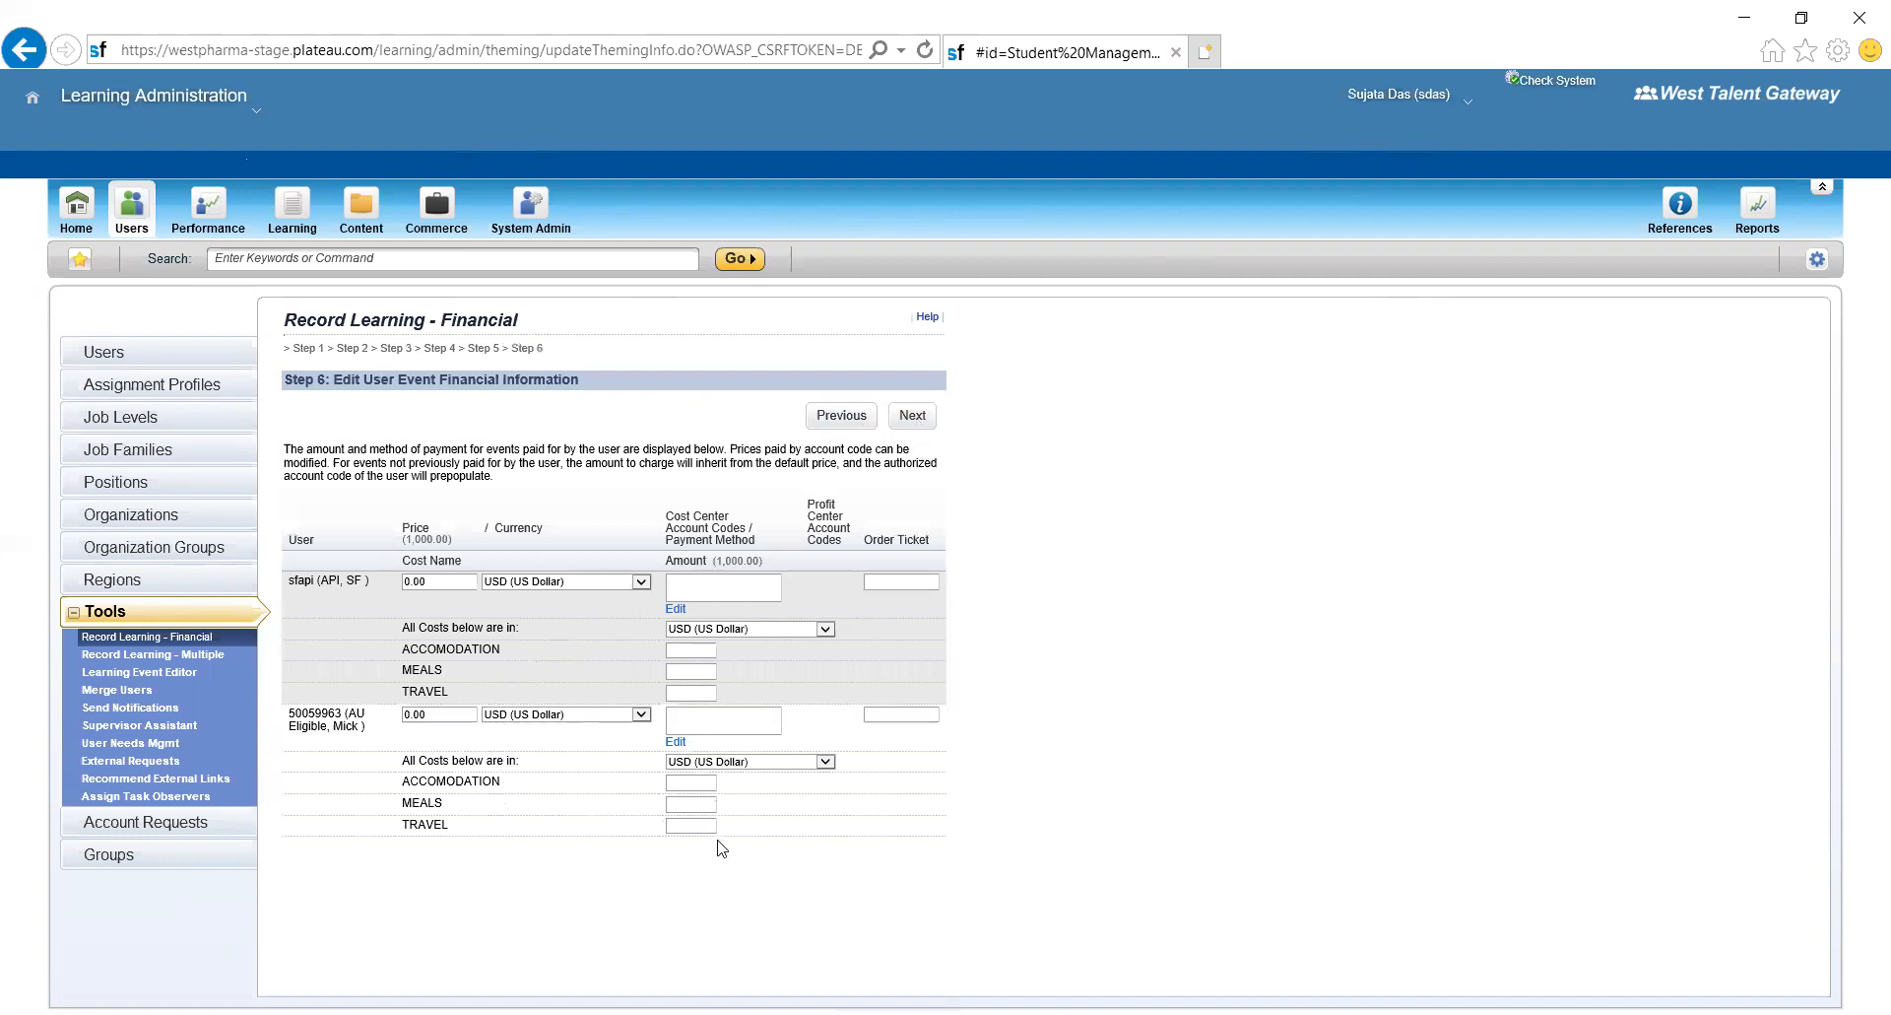
{"action": "left_click", "coordinate": [911, 421]}
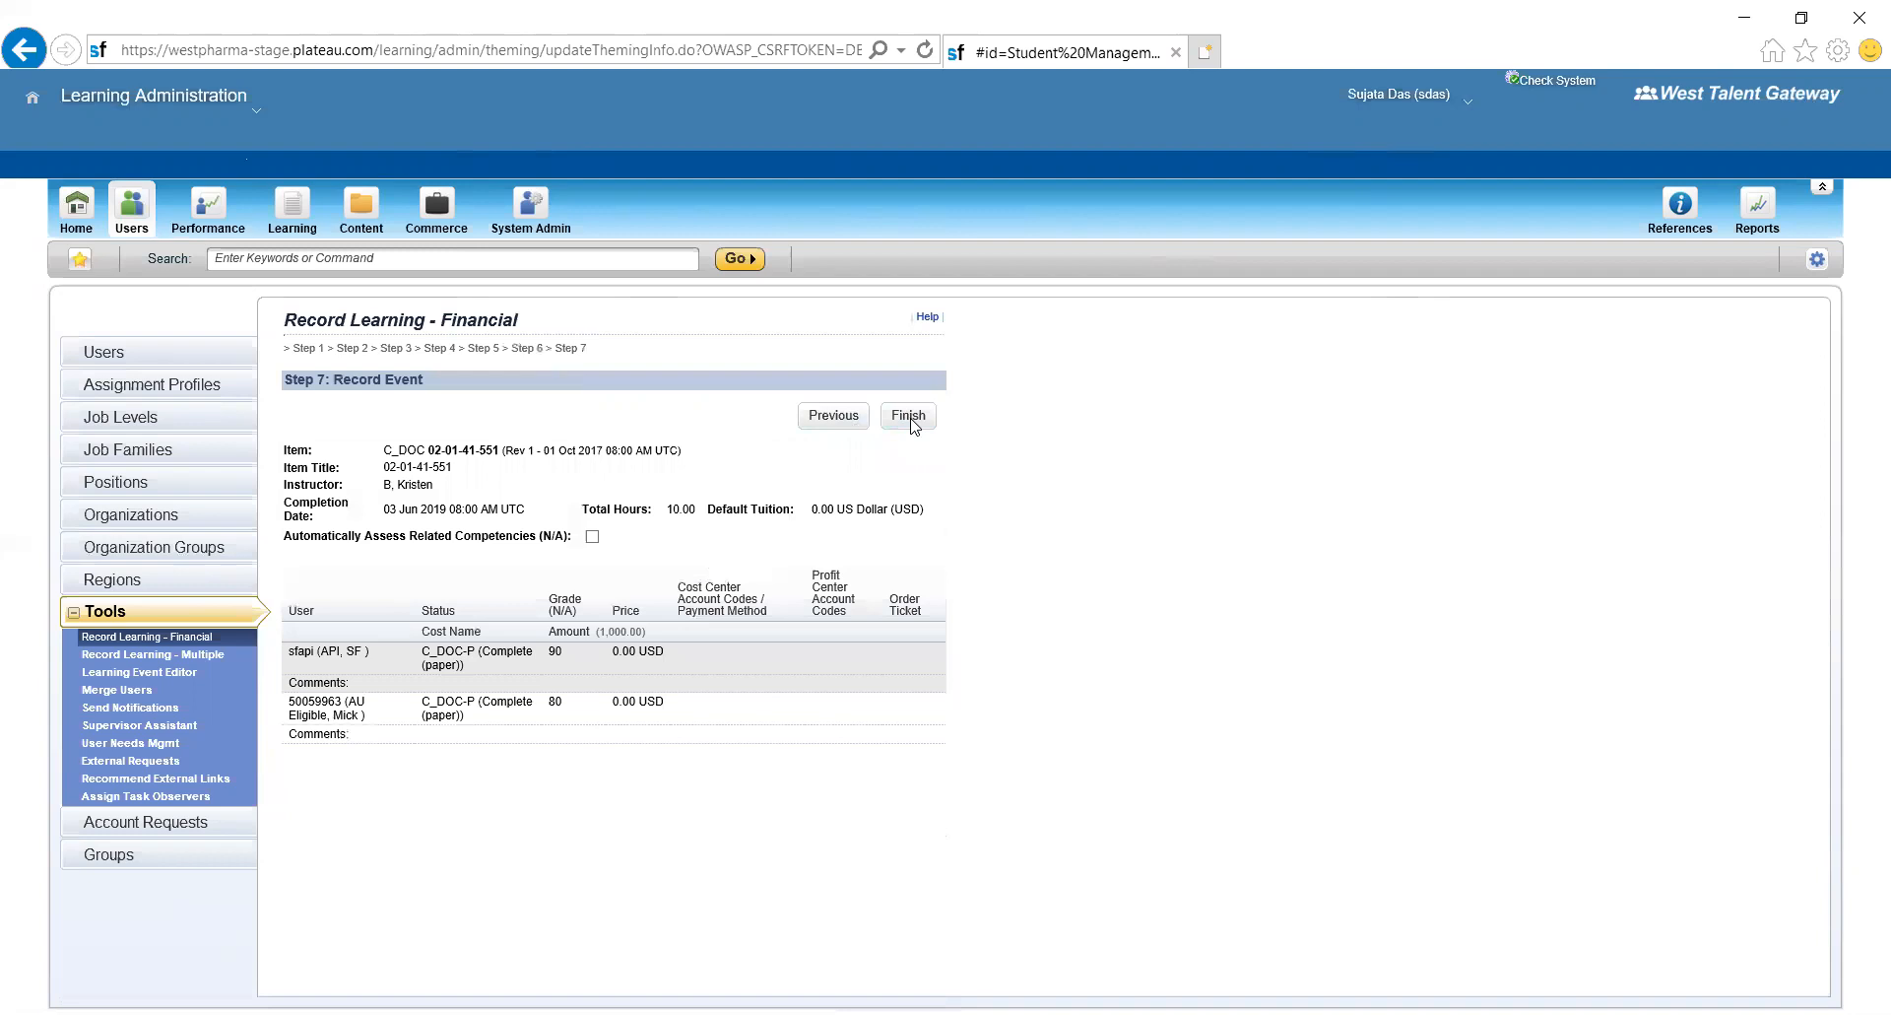
{"action": "left_click", "coordinate": [910, 417]}
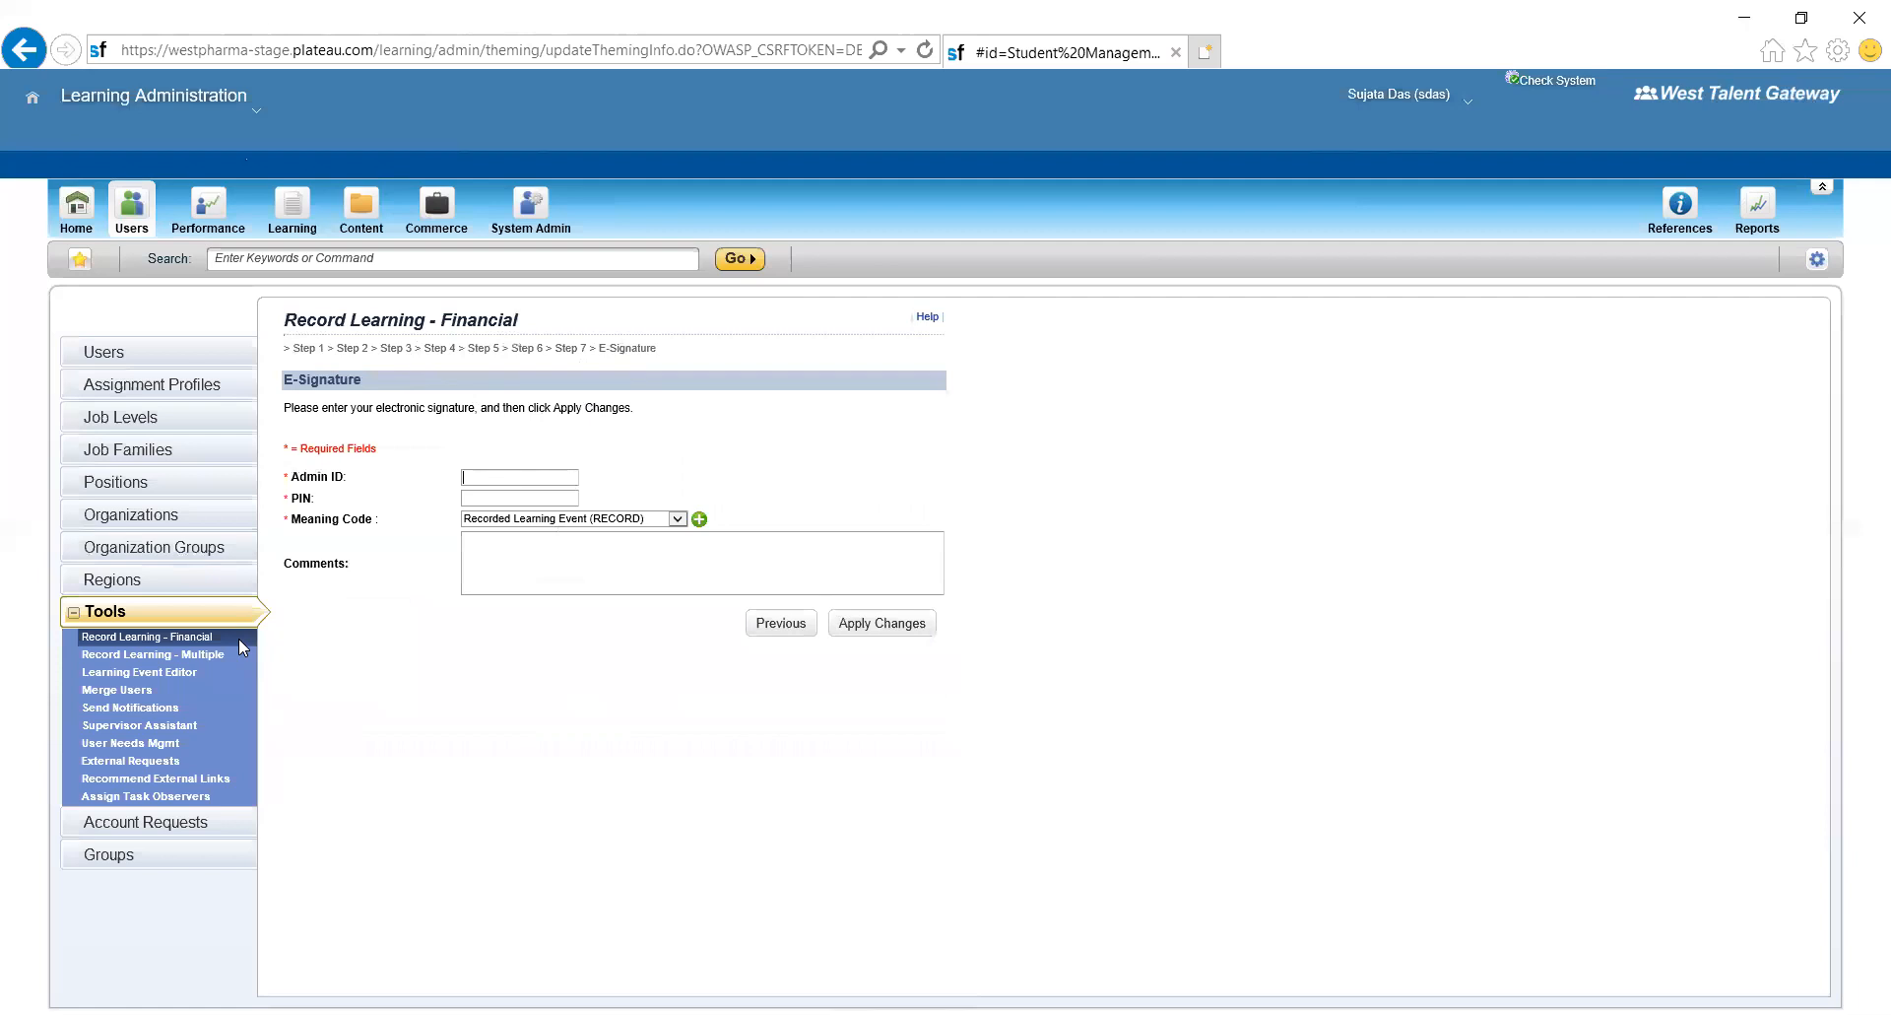
- View Record Learning - Multiple, and search the active learning items without adding any criteria
{"action": "left_click", "coordinate": [187, 656]}
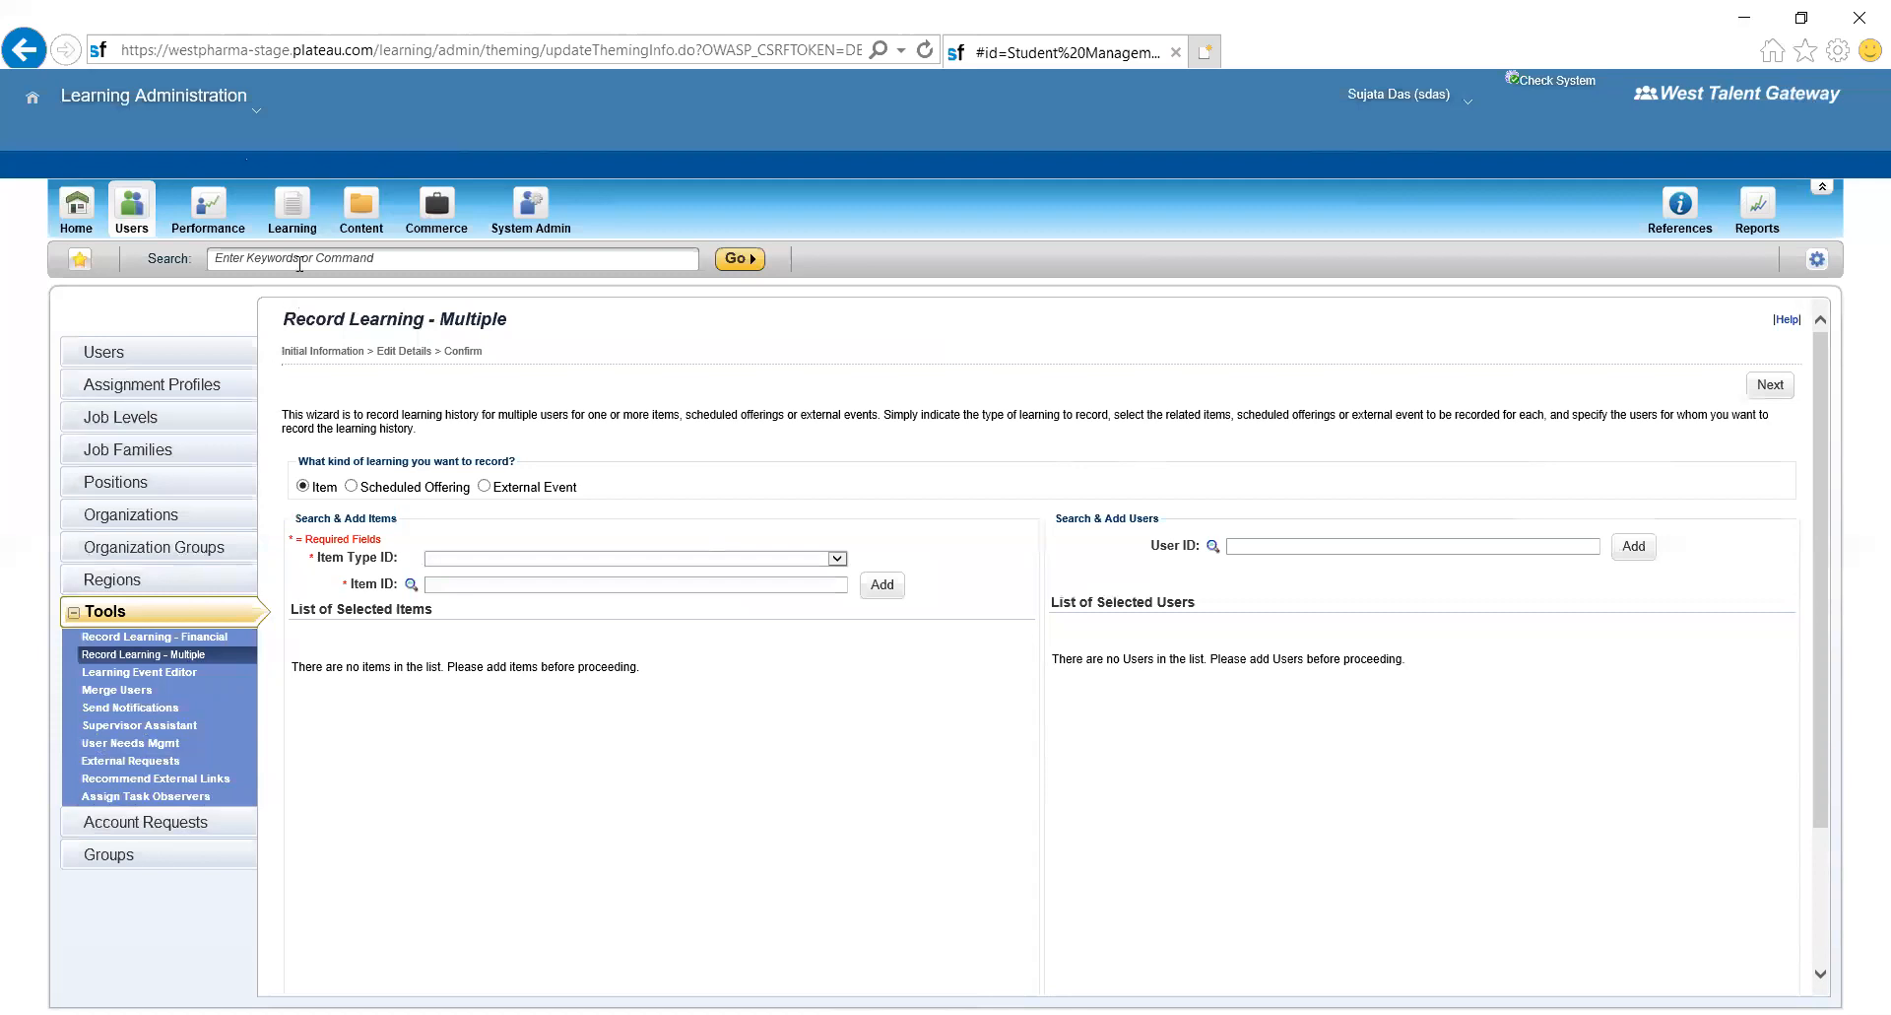
{"action": "left_click", "coordinate": [296, 223]}
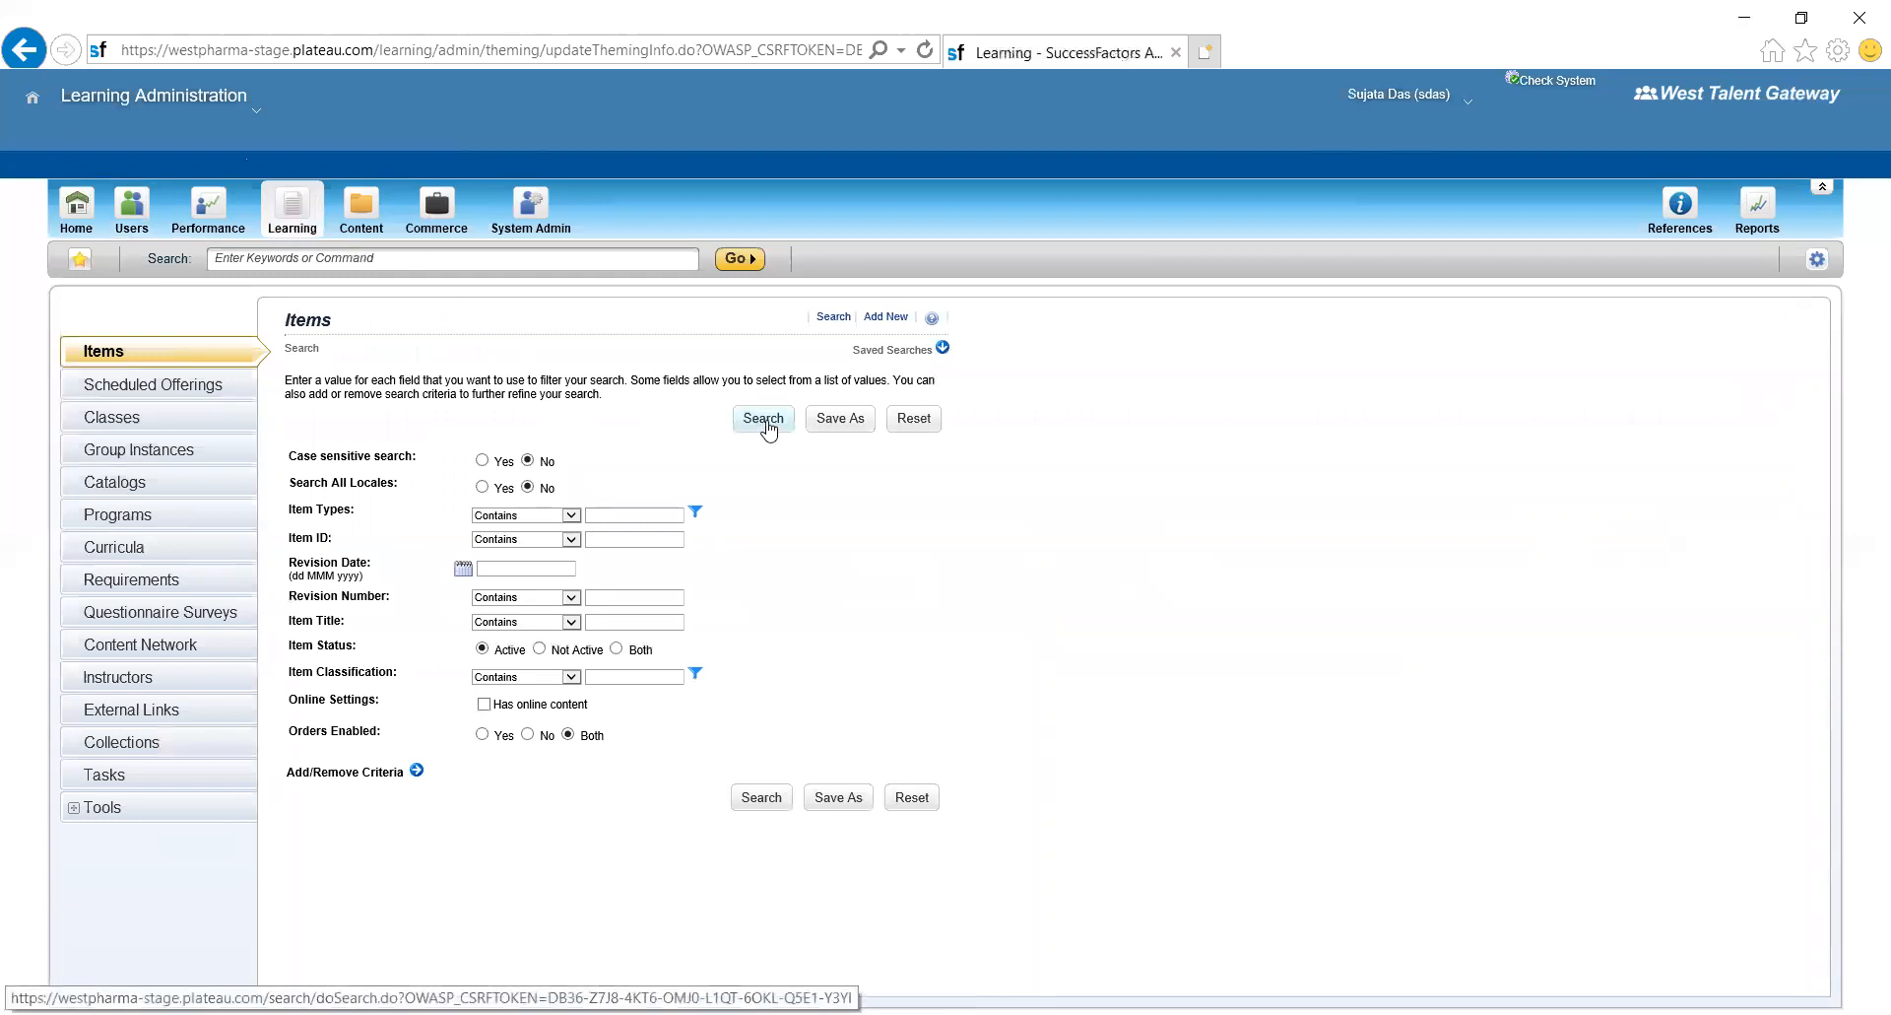
{"action": "left_click", "coordinate": [765, 419]}
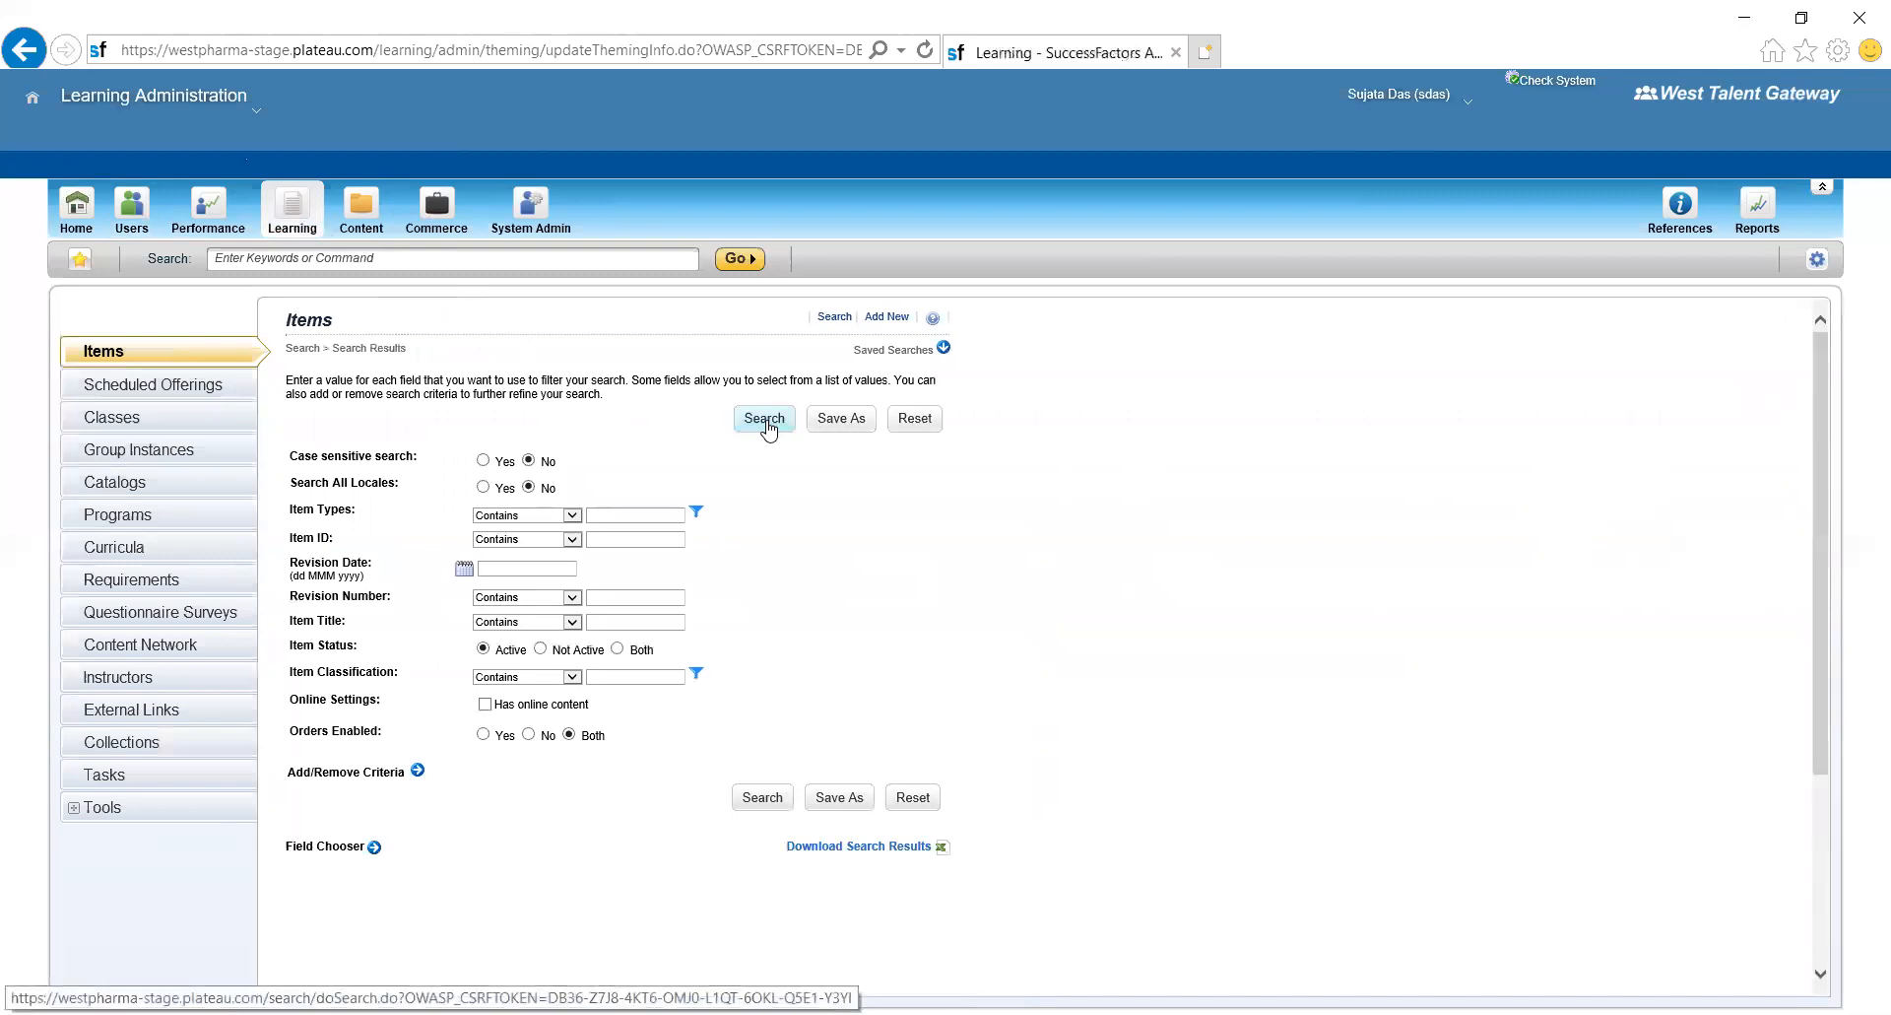
{"action": "scroll", "coordinate": [769, 426], "scroll_direction": "down", "scroll_amount": 3}
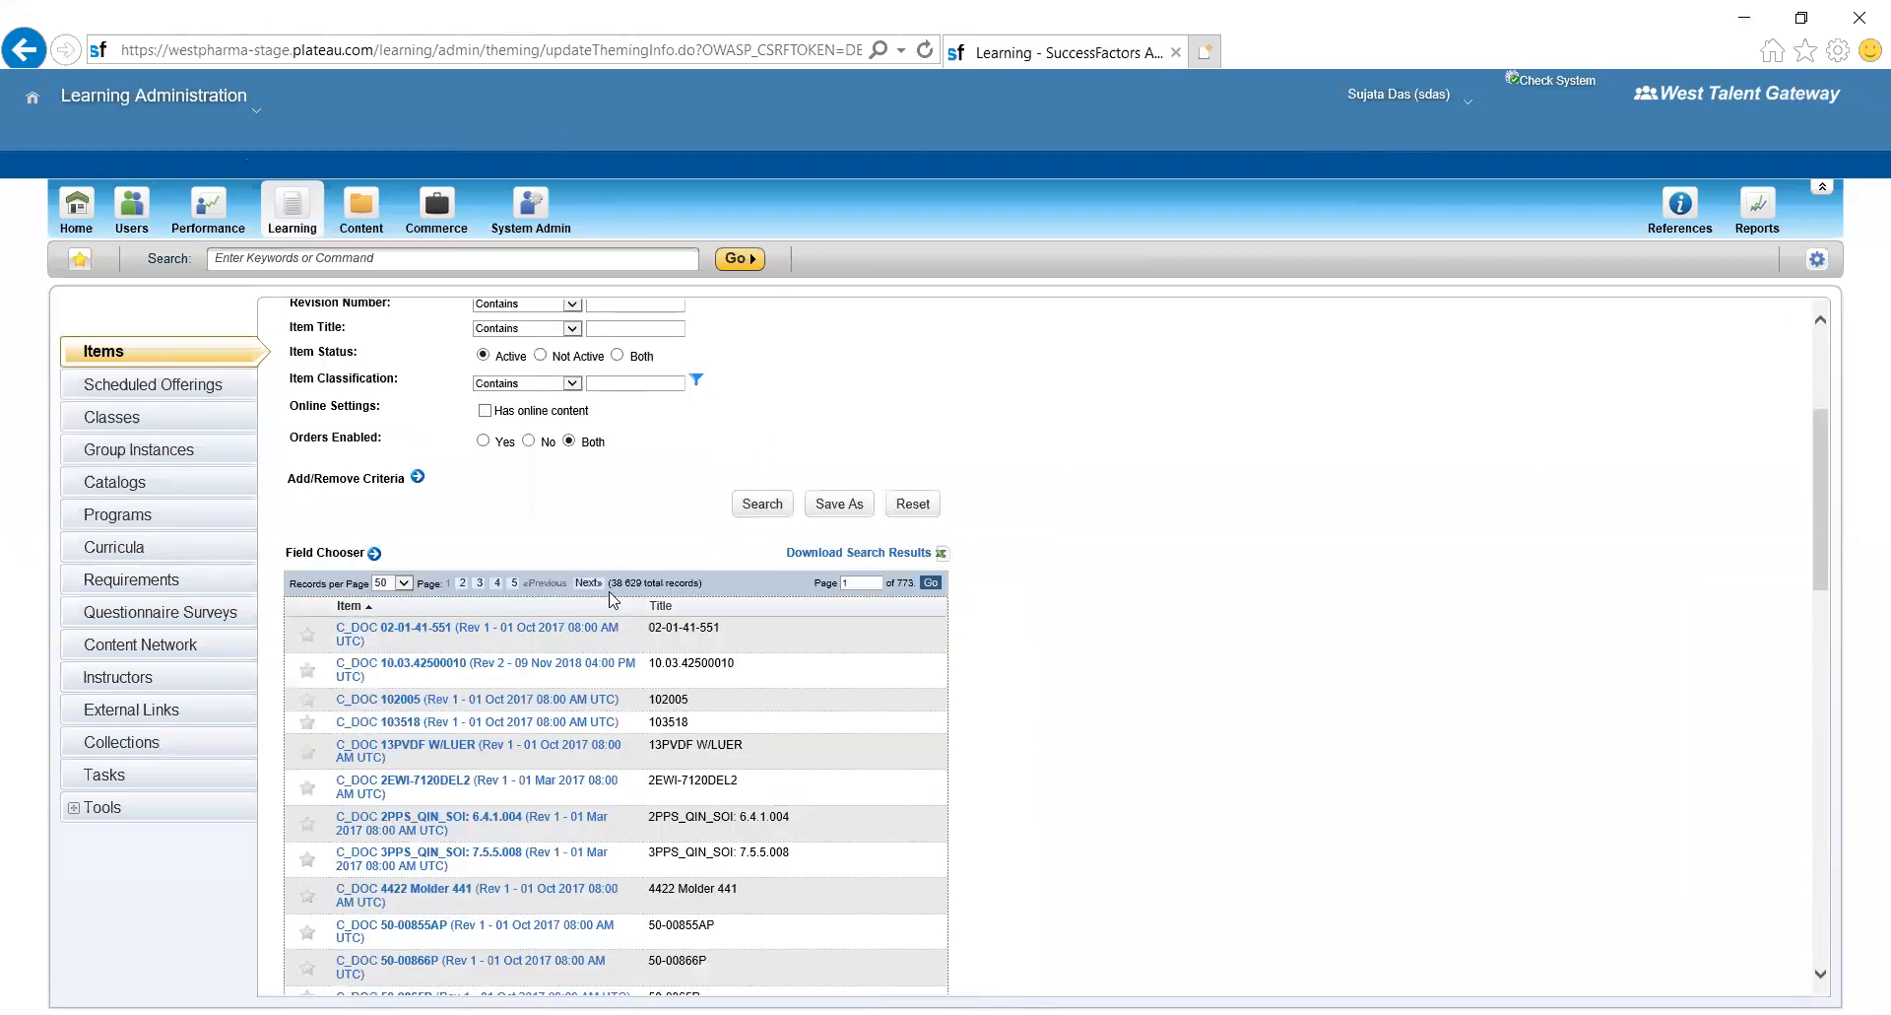
{"action": "left_click_drag", "start_coordinate": [610, 582], "coordinate": [709, 599]}
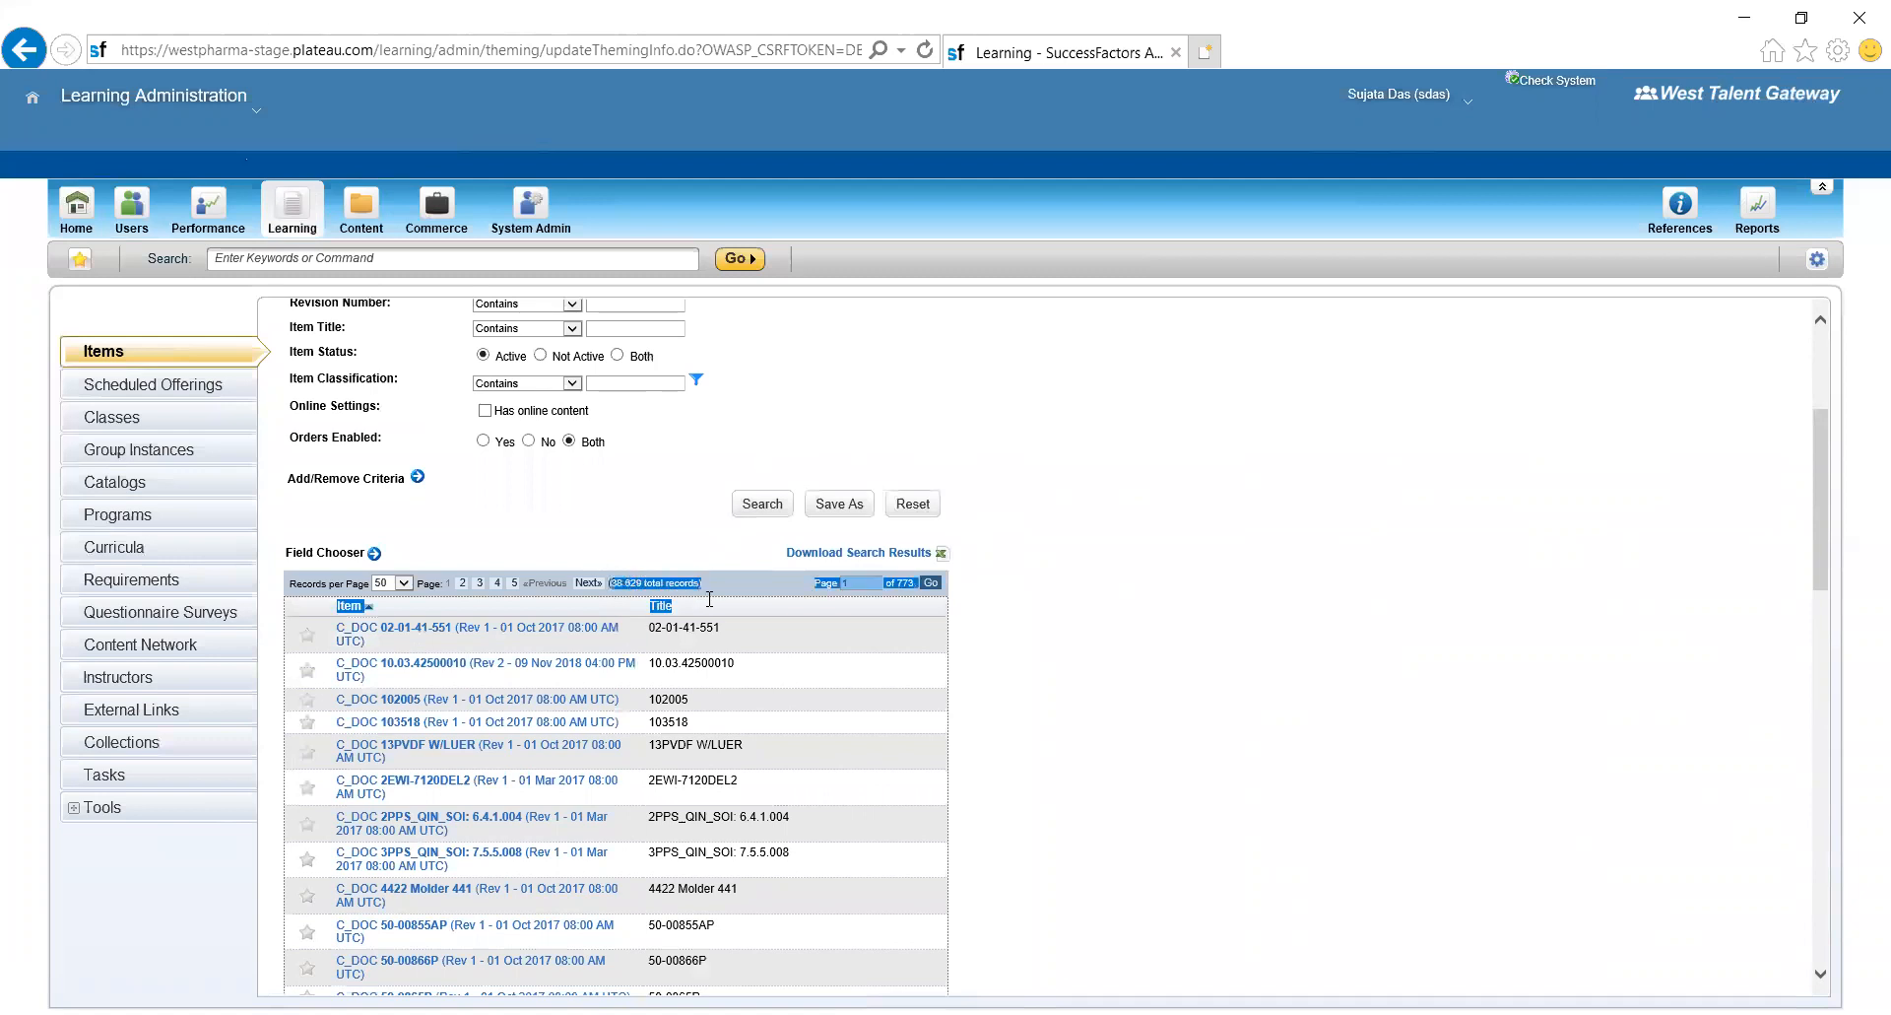
{"action": "left_click", "coordinate": [650, 517]}
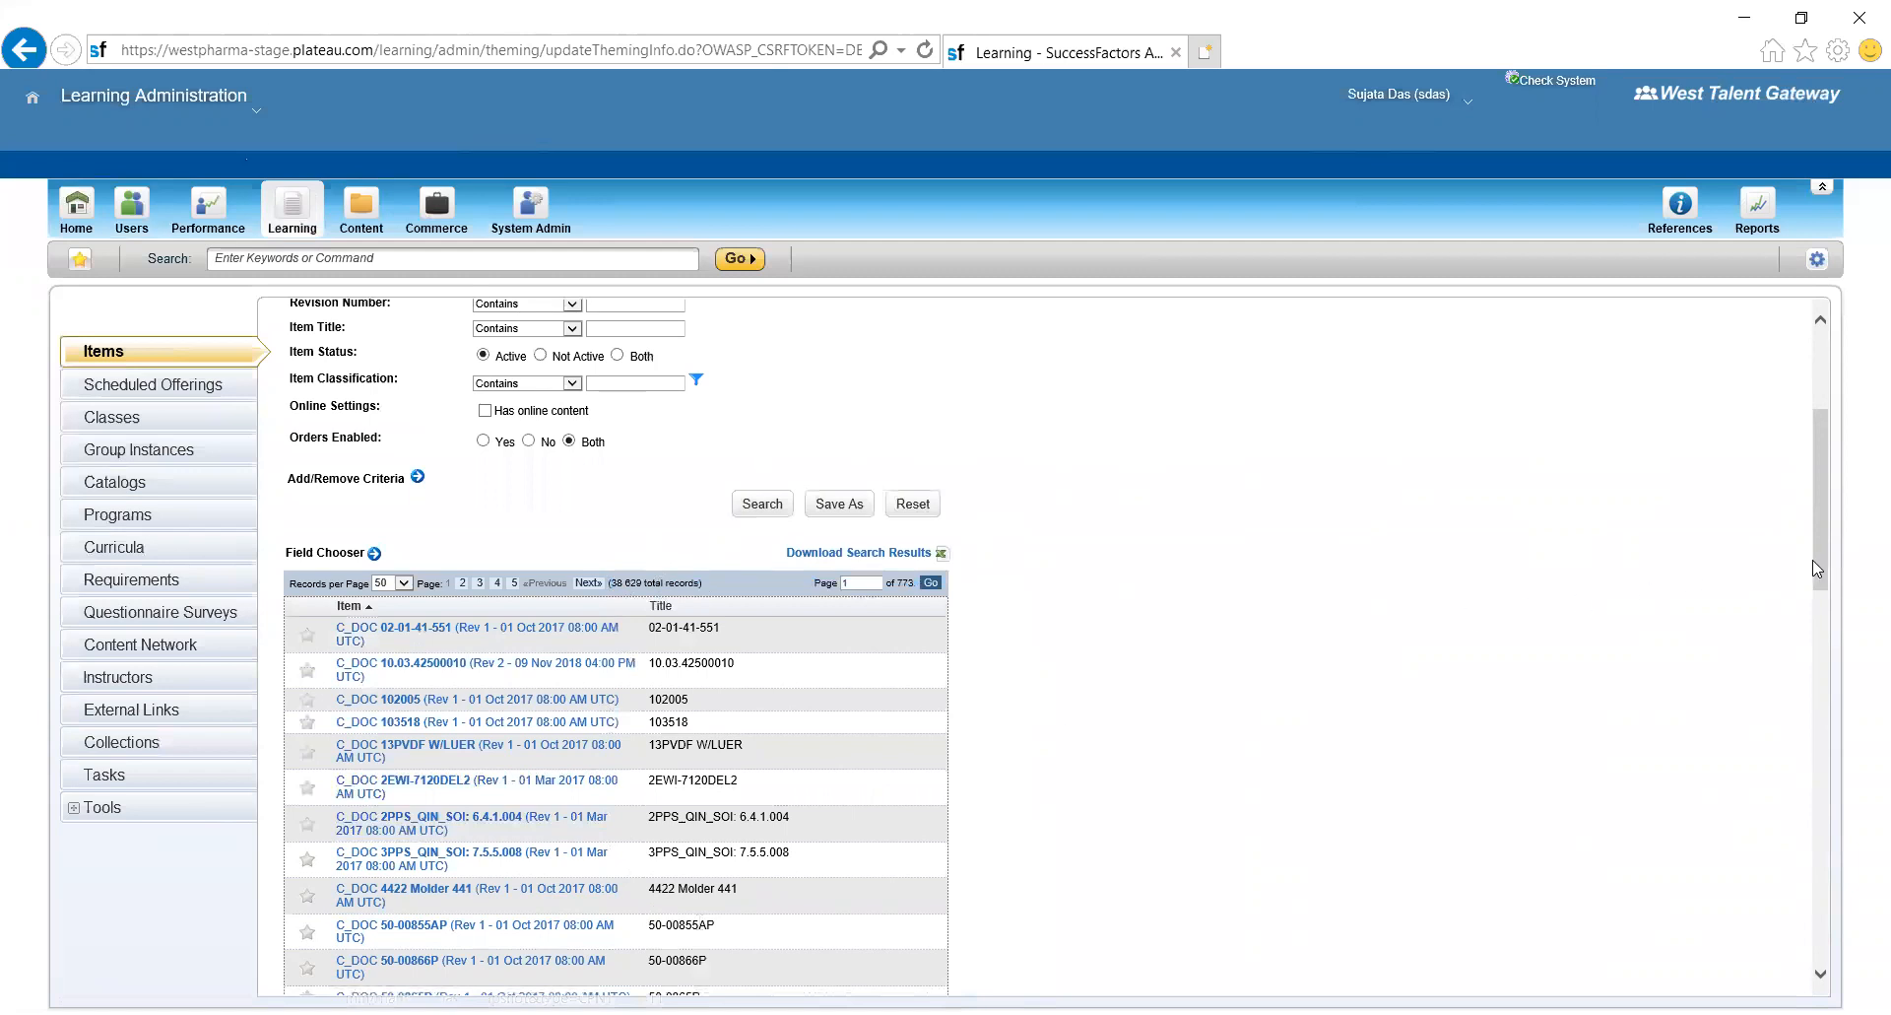
- Start a new learning item of the Scheduled Only kind and set its item type to Instructor-led (ILT)
{"action": "left_click_drag", "start_coordinate": [1819, 568], "coordinate": [1820, 460]}
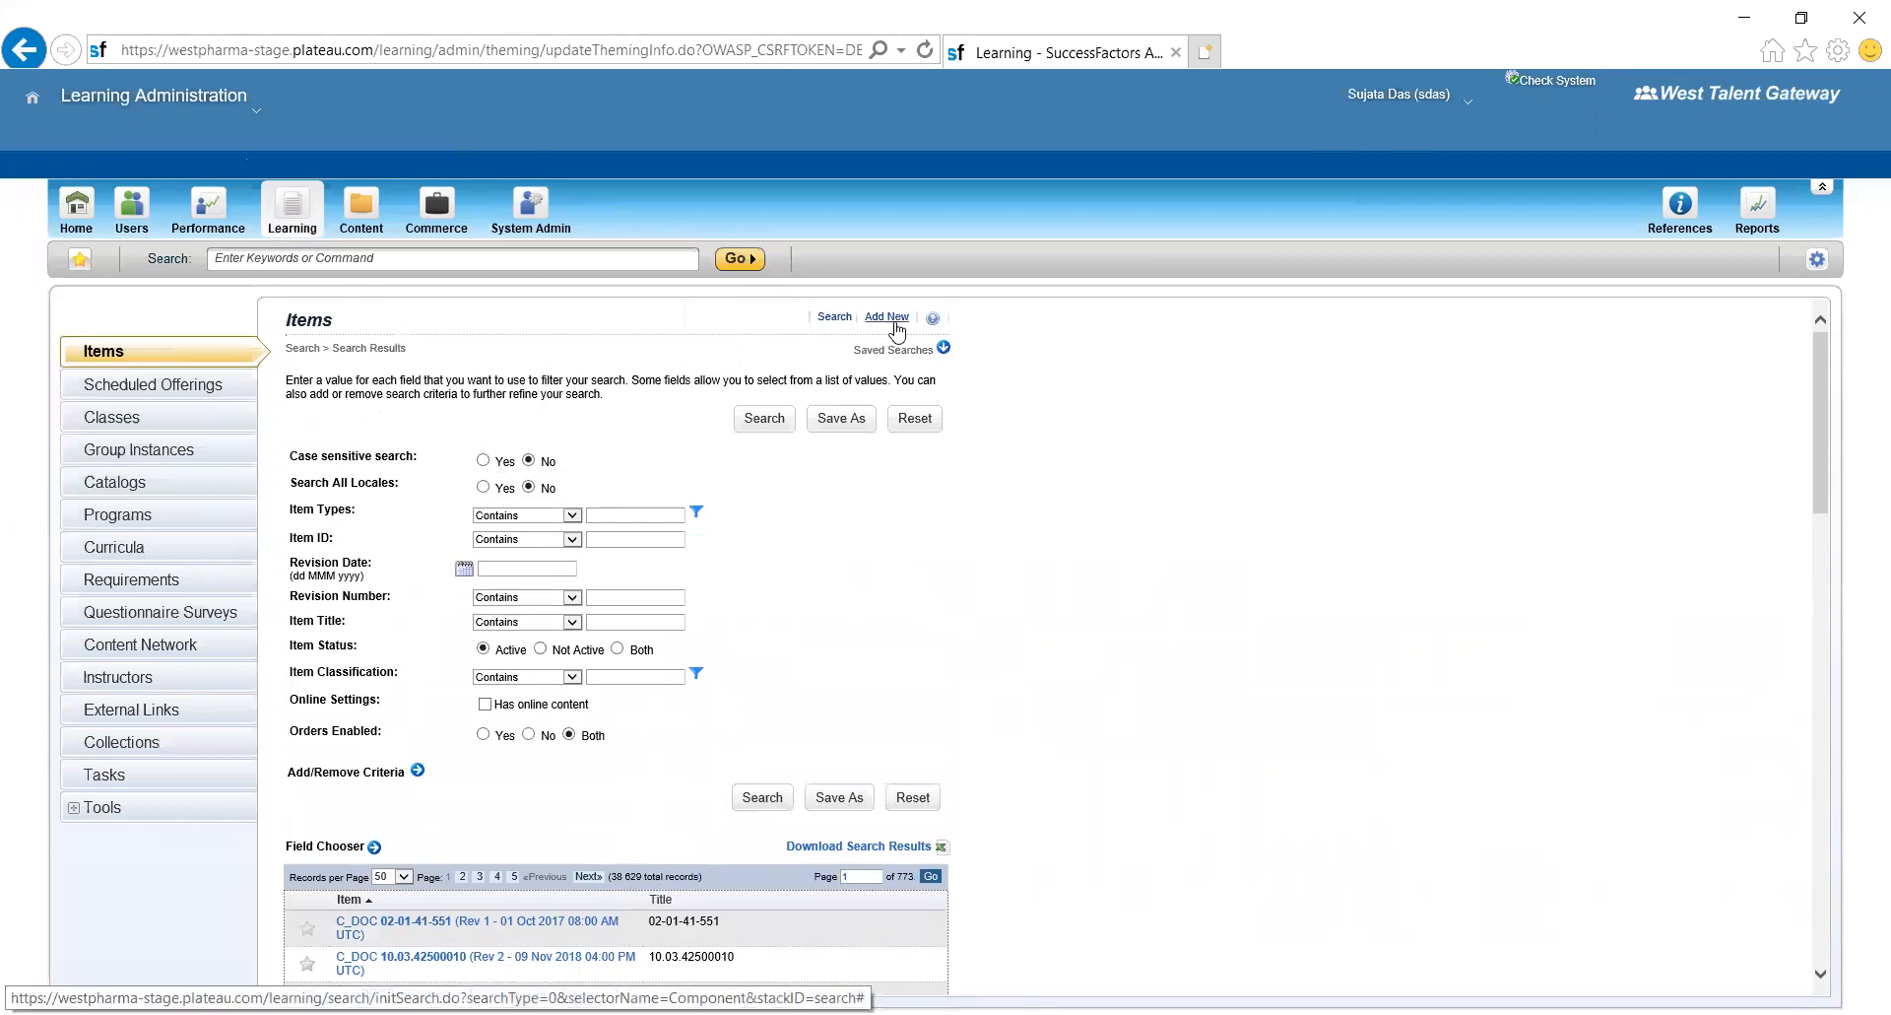
{"action": "left_click", "coordinate": [896, 321]}
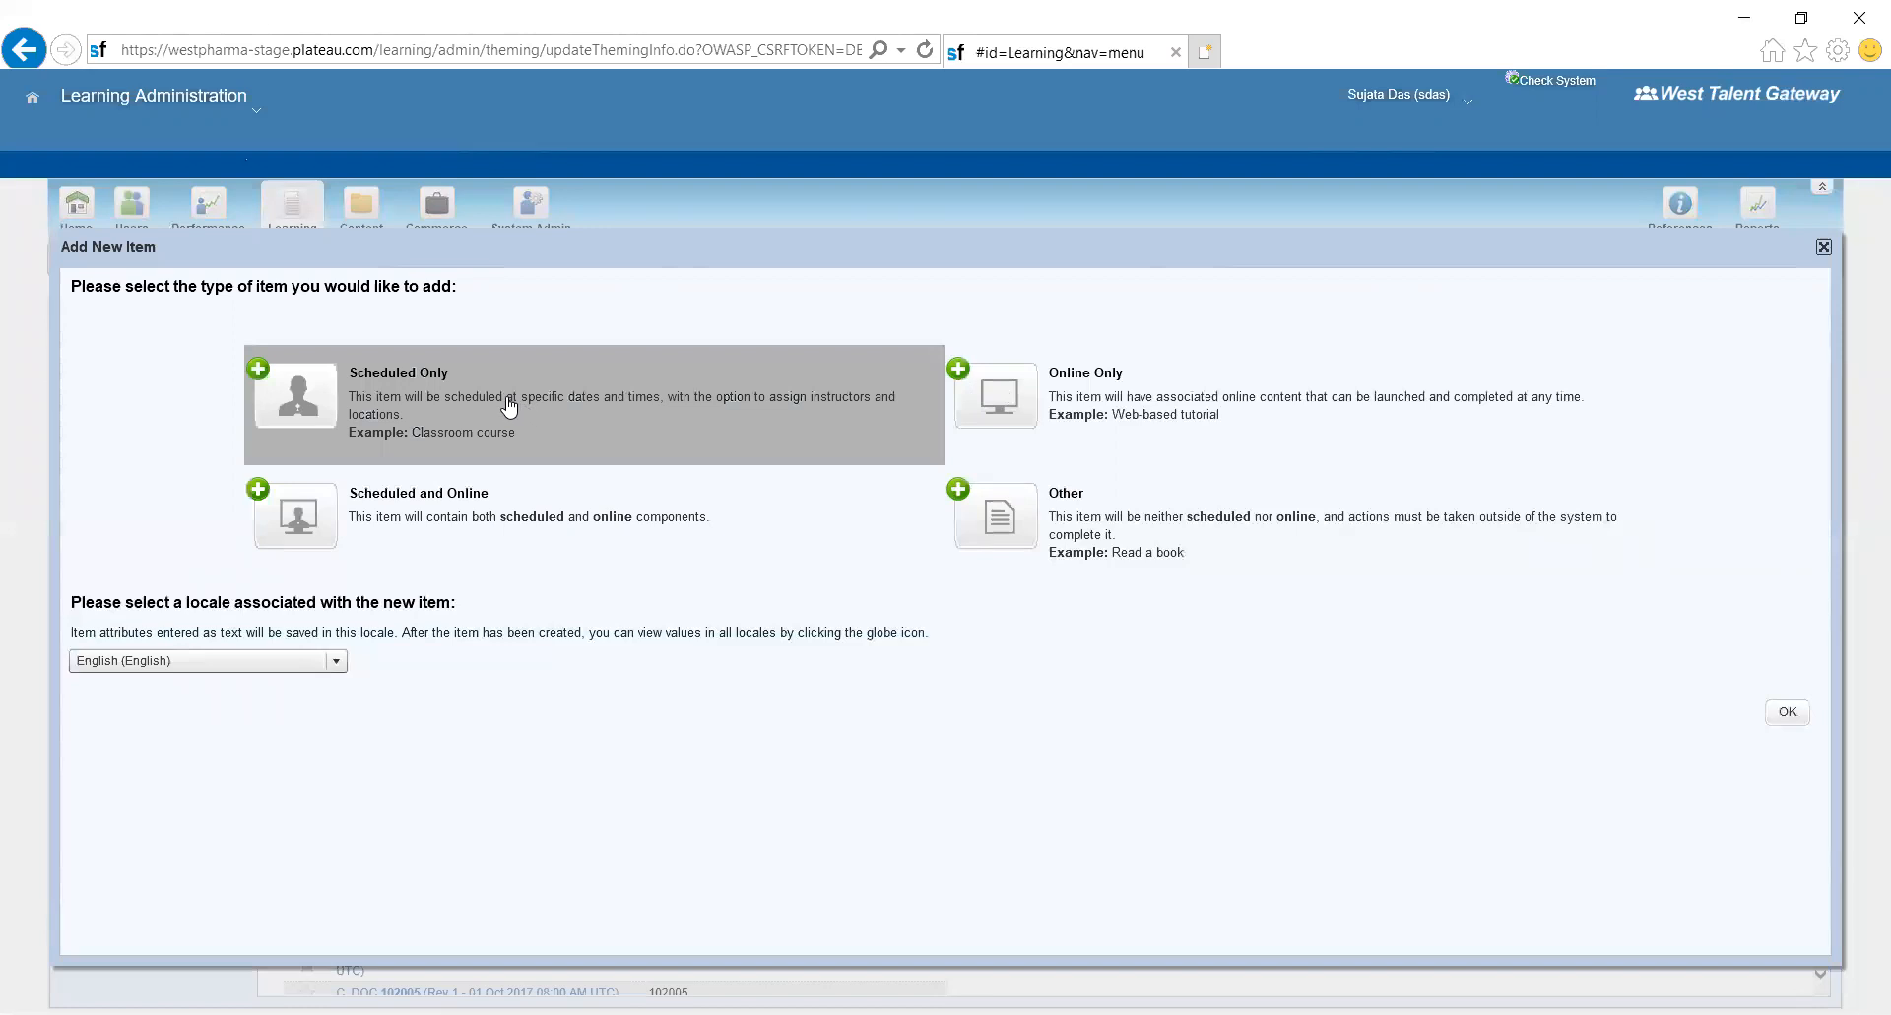
{"action": "left_click", "coordinate": [260, 374]}
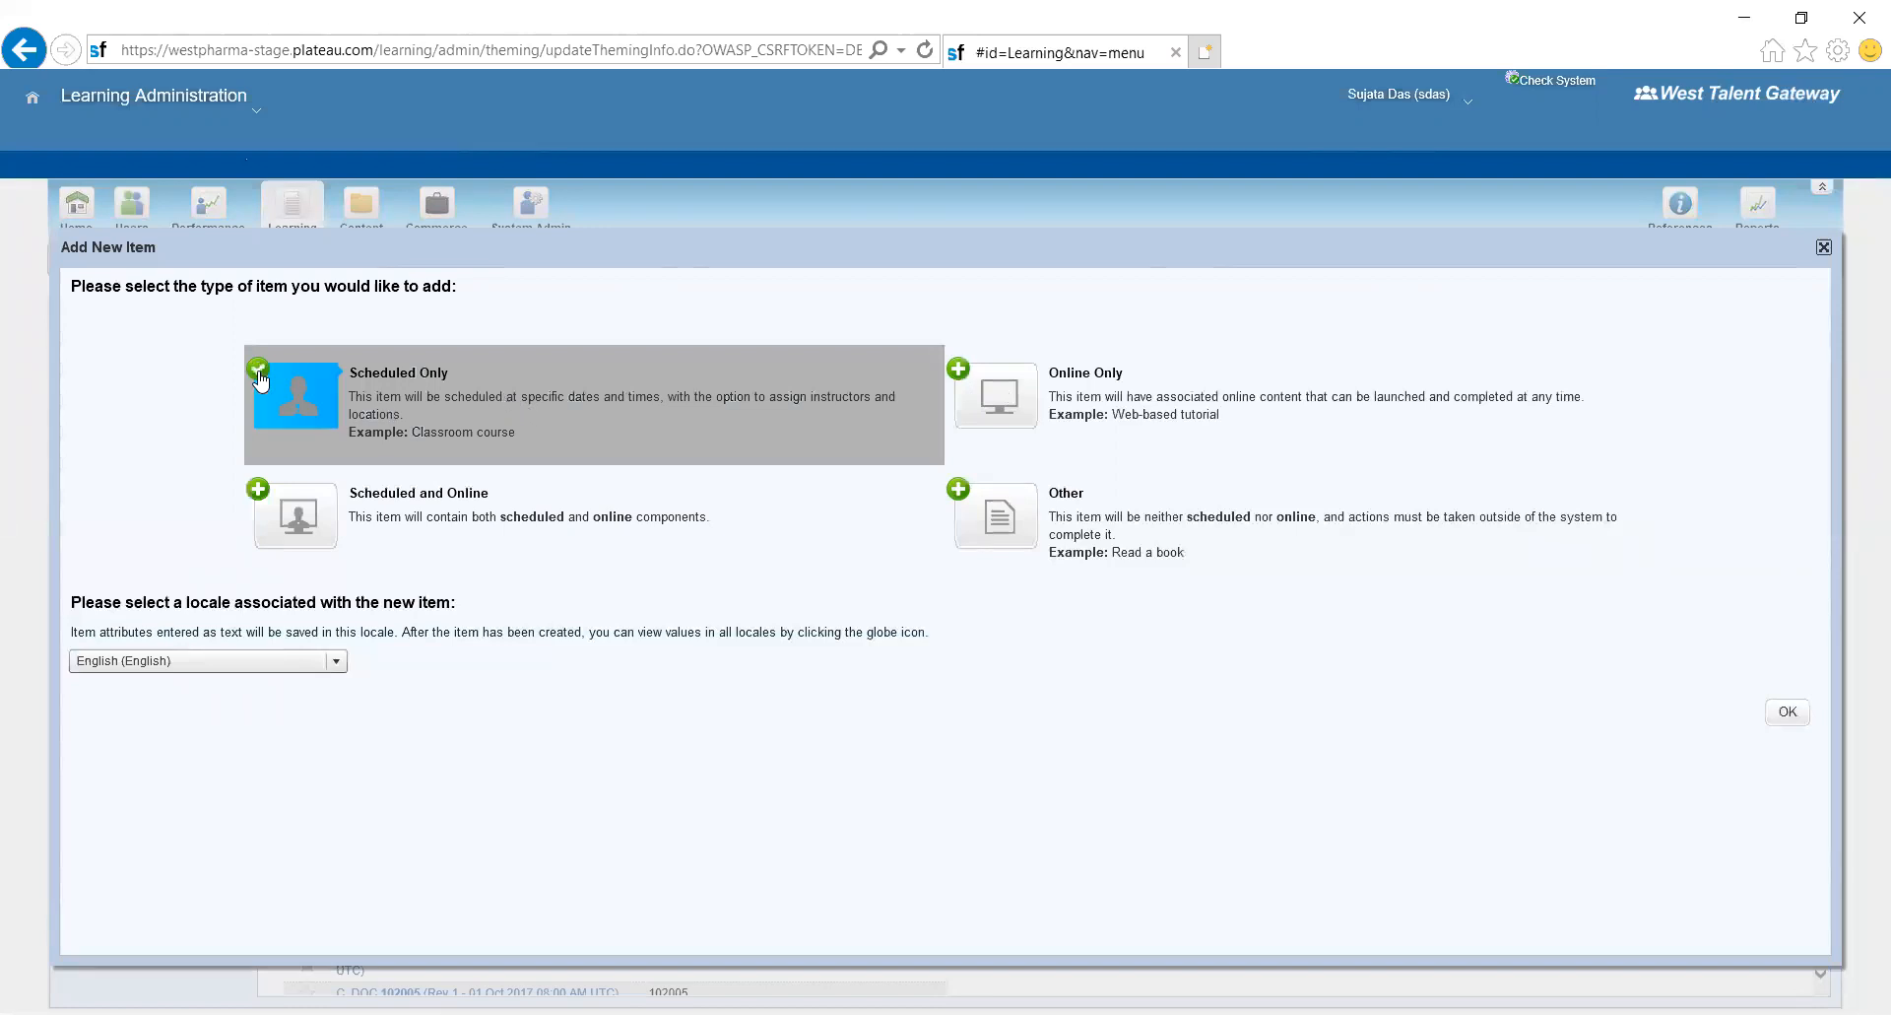
{"action": "left_click", "coordinate": [1789, 713]}
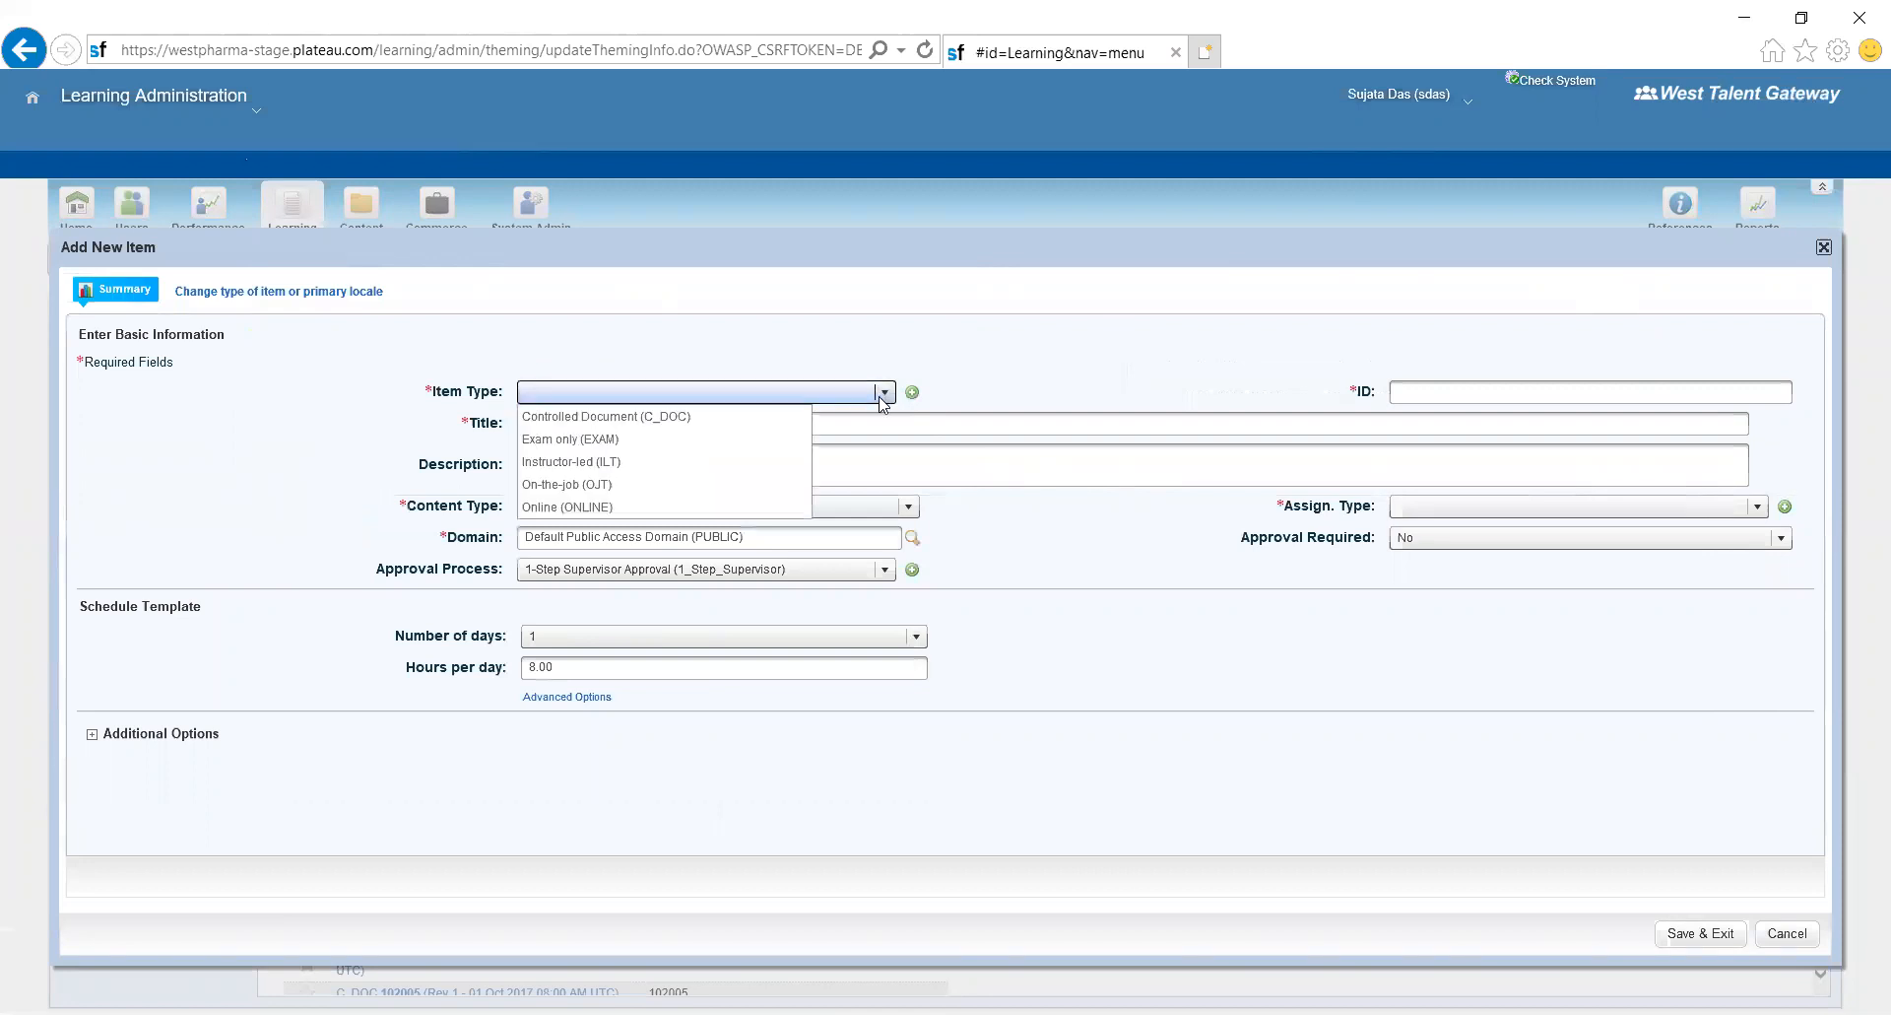
{"action": "left_click", "coordinate": [635, 463]}
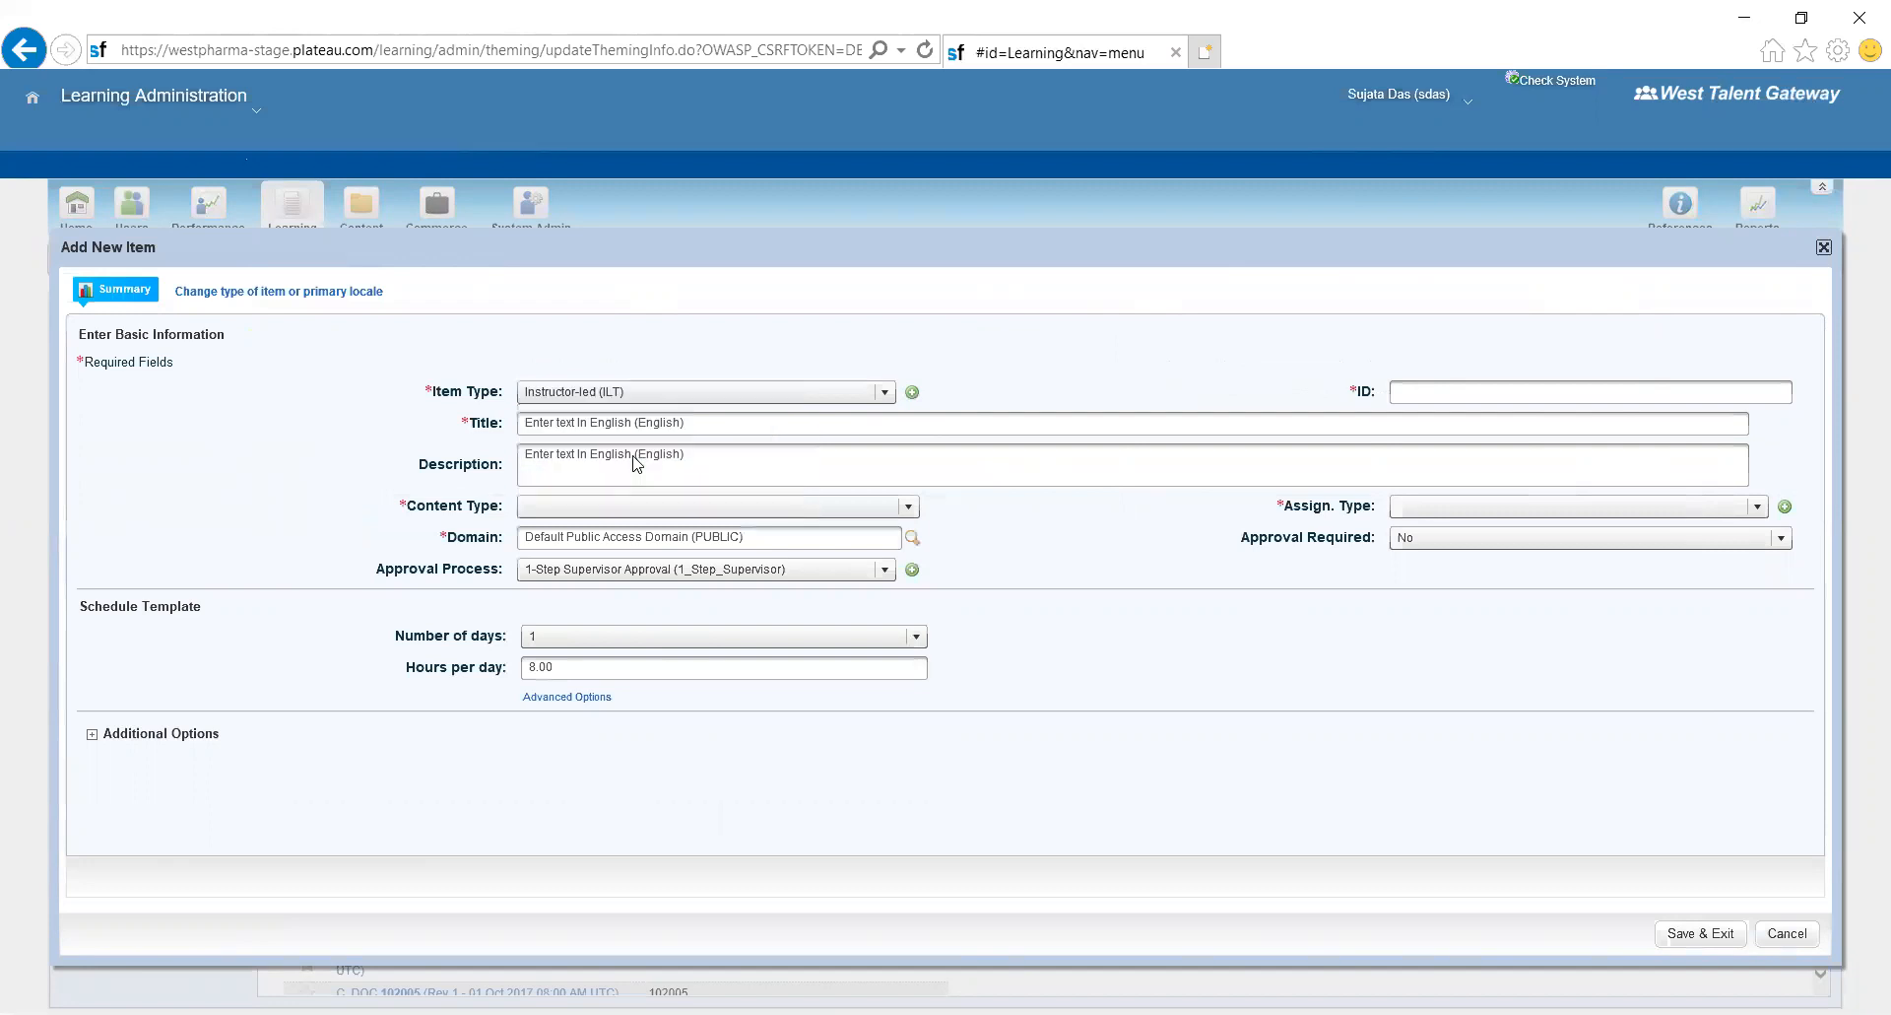
- Add a new item type reference with the ID SEM and the description Seminar, and return to the new item form
{"action": "left_click", "coordinate": [885, 393]}
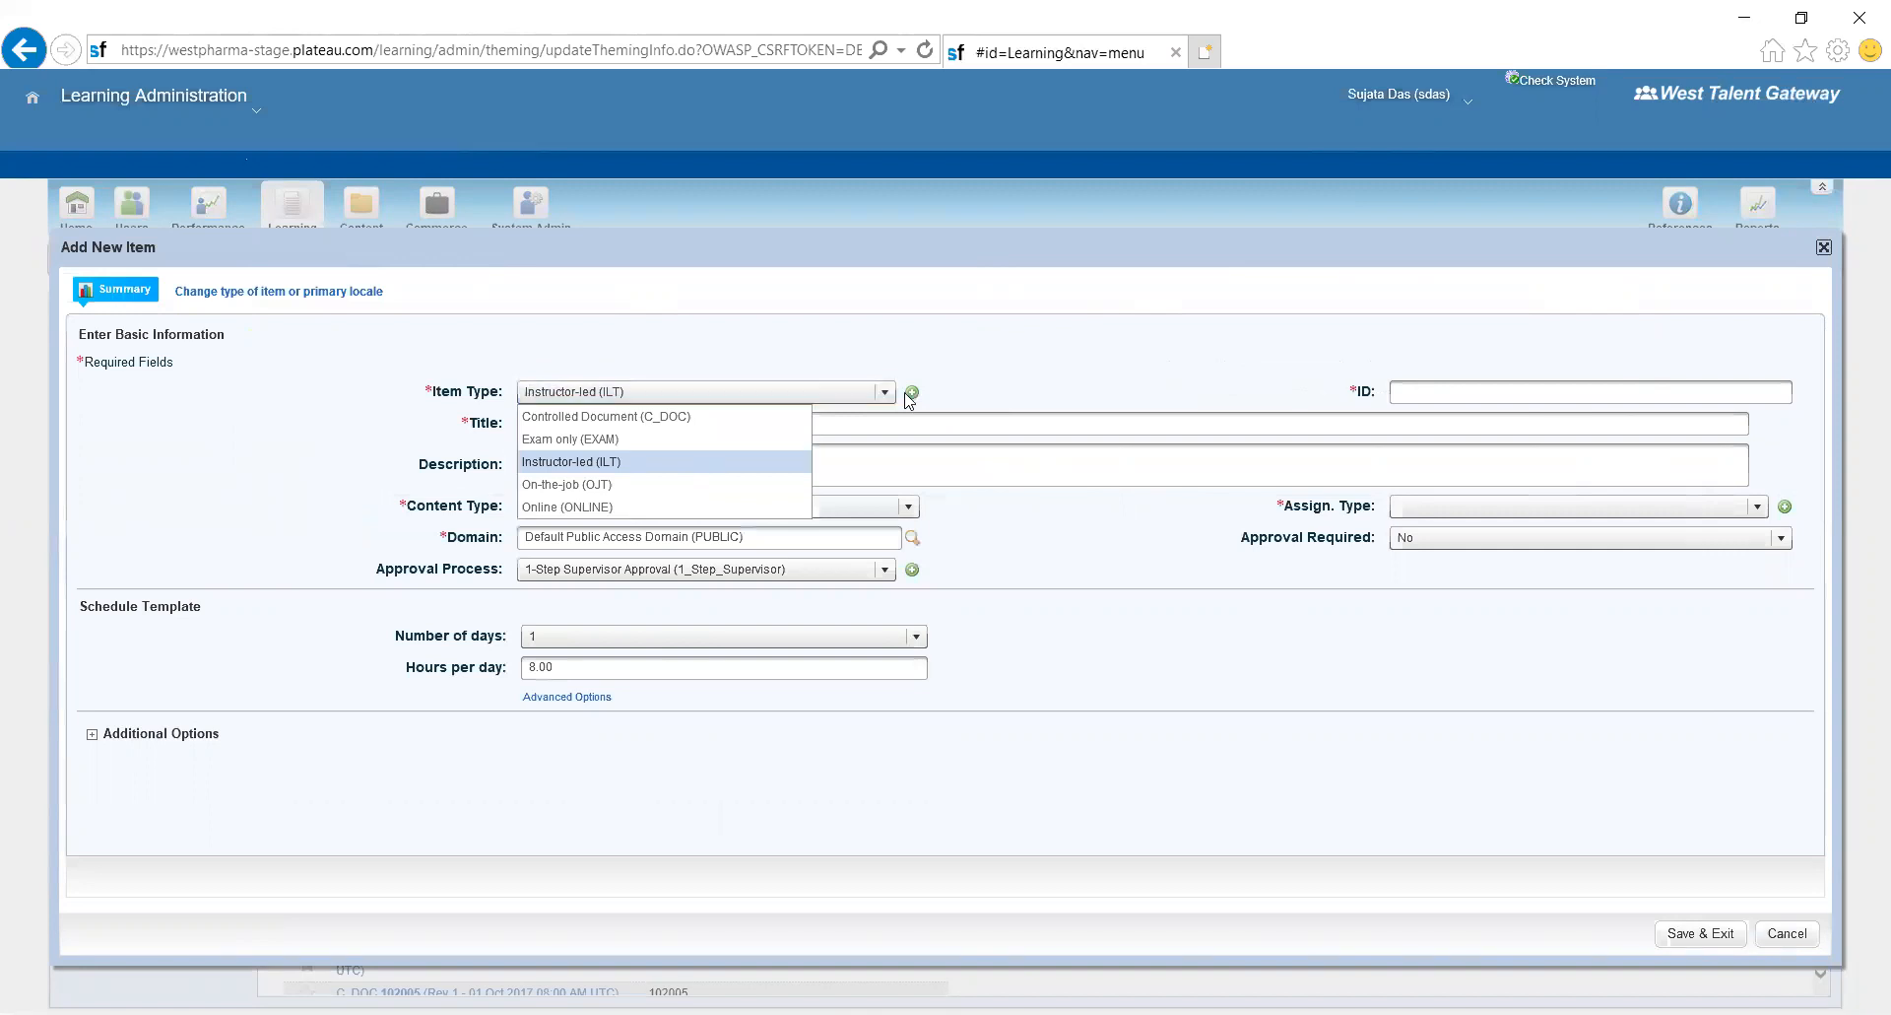
{"action": "left_click", "coordinate": [912, 393]}
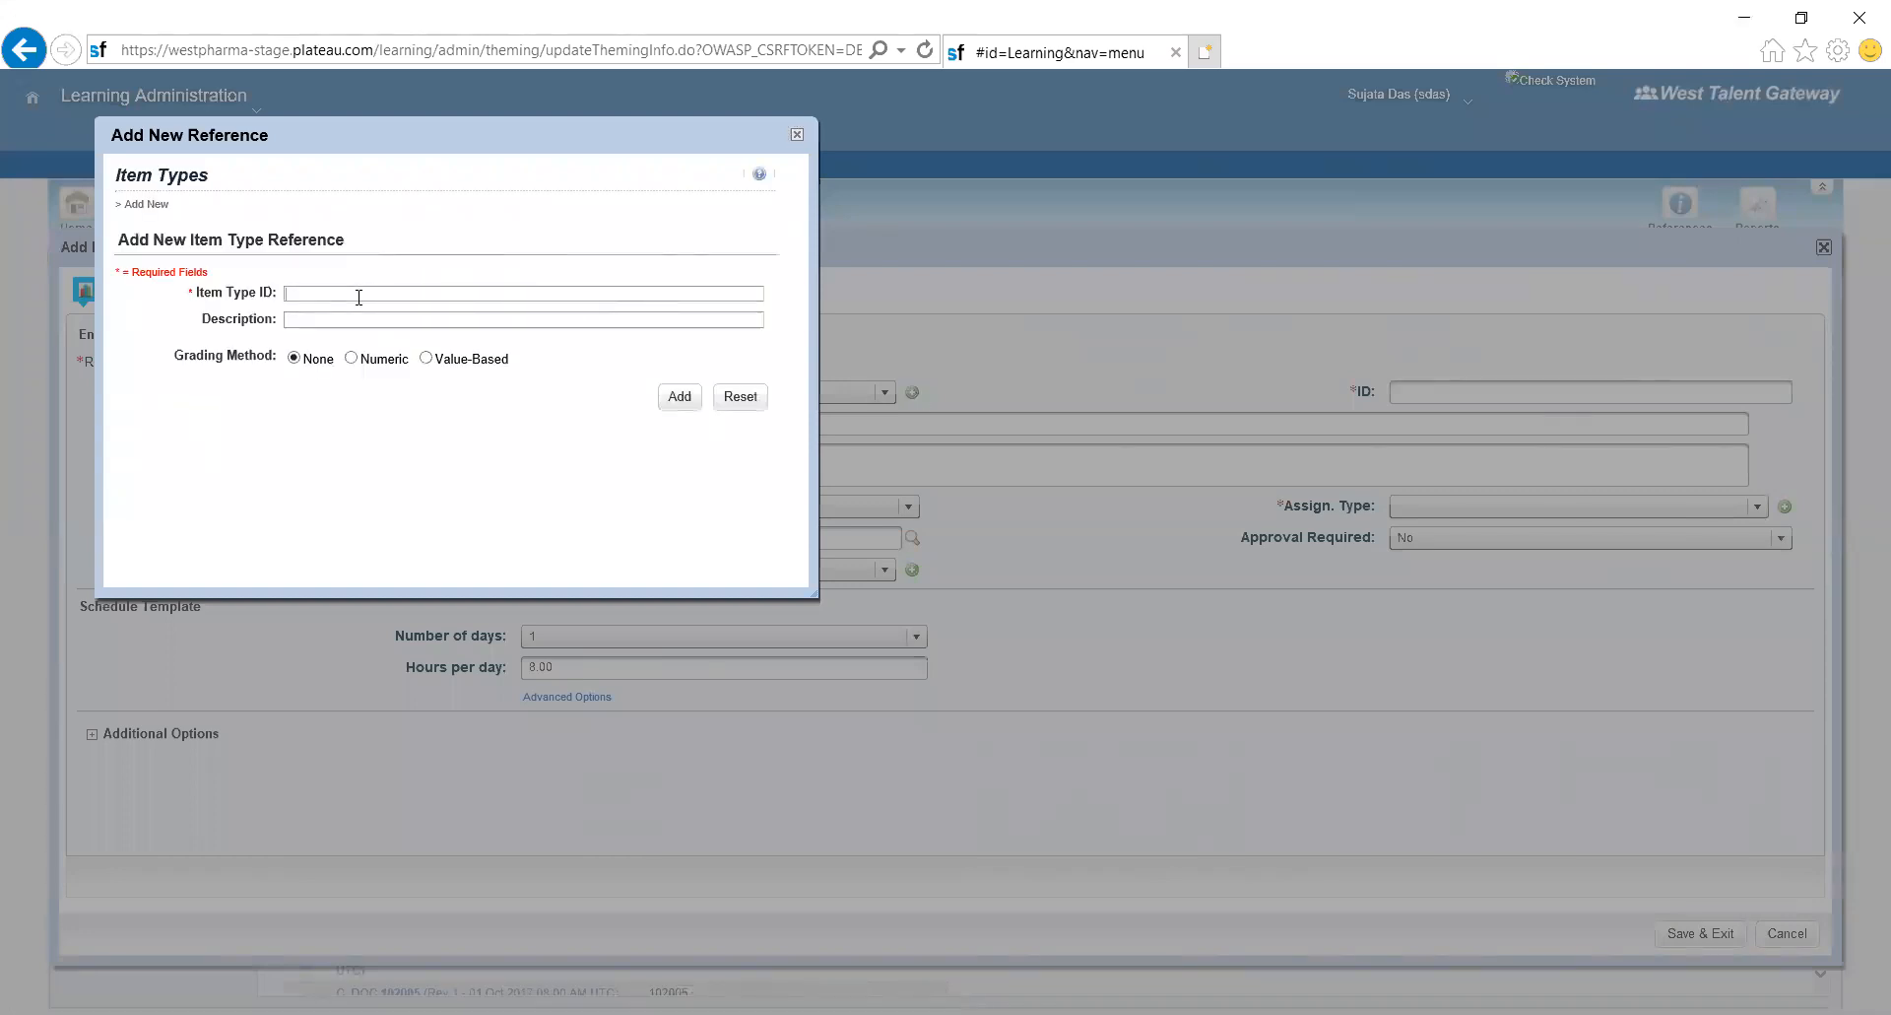
{"action": "type", "text": "SEmina"}
{"action": "key", "text": "BackSpace"}
{"action": "key", "text": "BackSpace"}
{"action": "key", "text": "BackSpace"}
{"action": "key", "text": "BackSpace"}
{"action": "key", "text": "BackSpace"}
{"action": "key", "text": "BackSpace"}
{"action": "type", "text": "SEMSeminar"}
{"action": "left_click", "coordinate": [680, 399]}
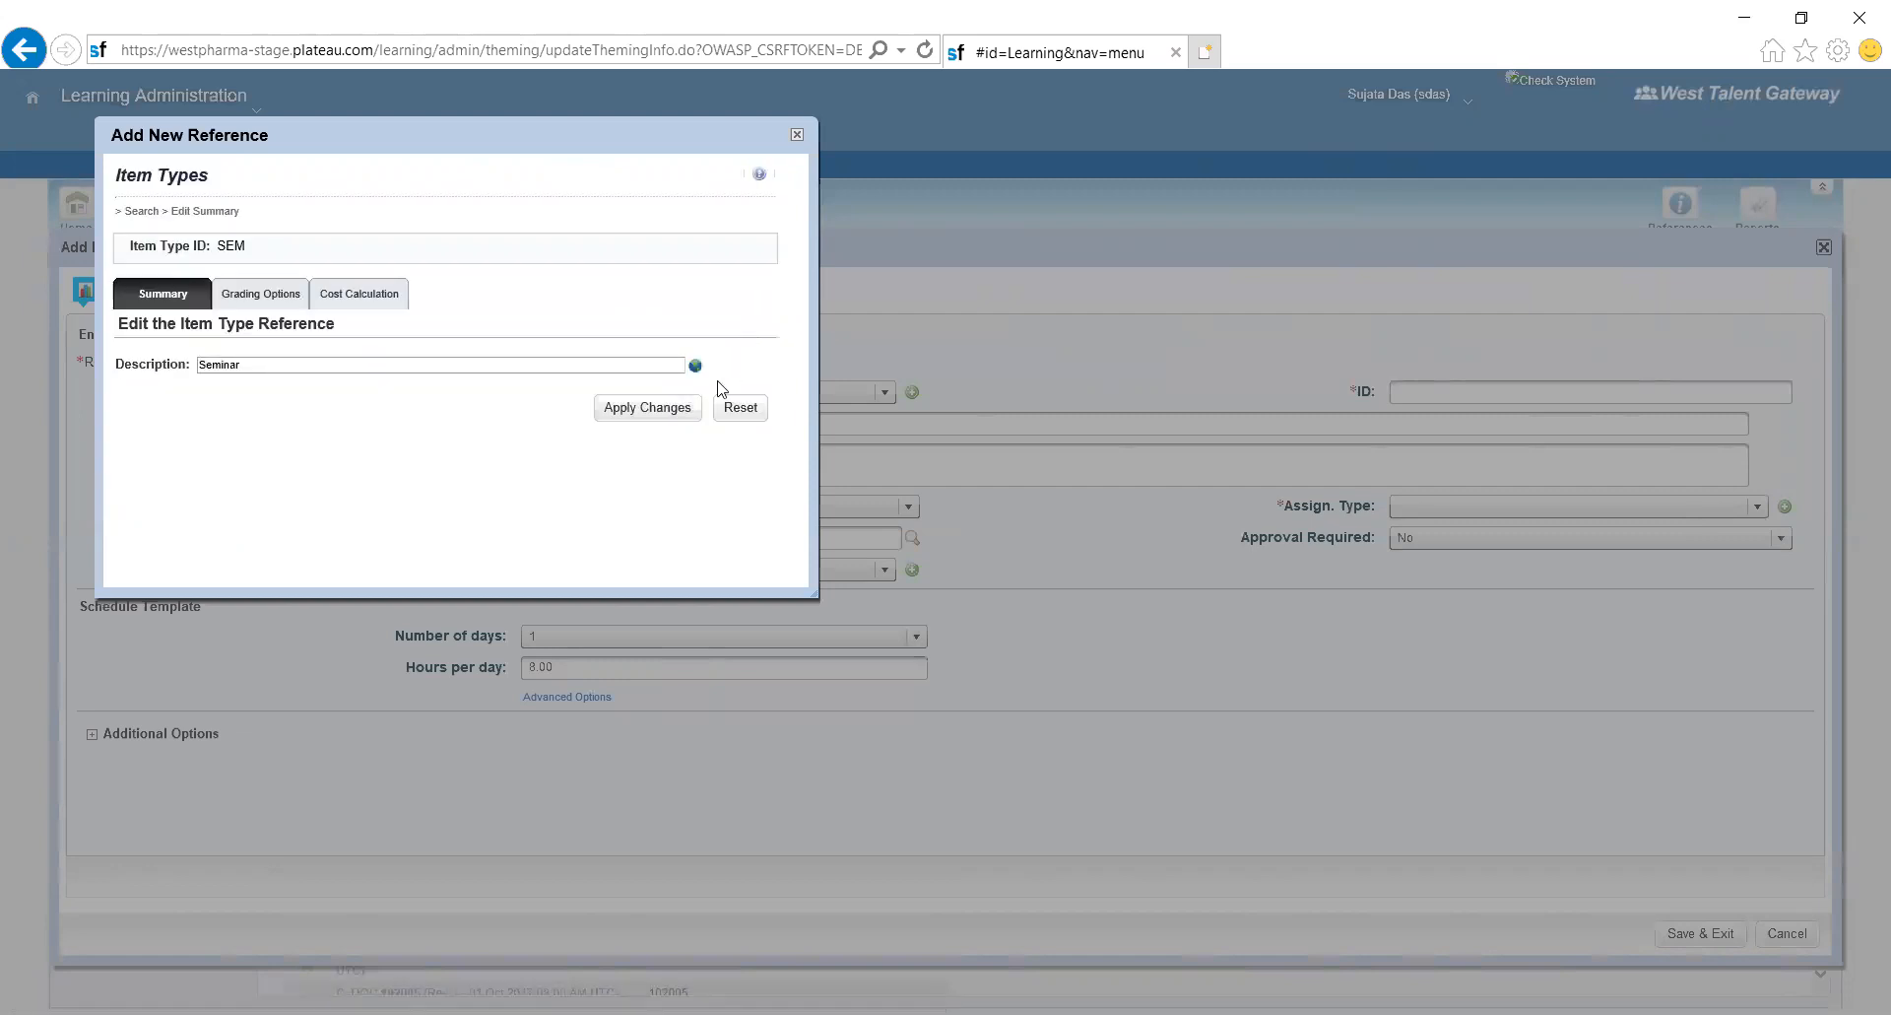
{"action": "left_click", "coordinate": [668, 413]}
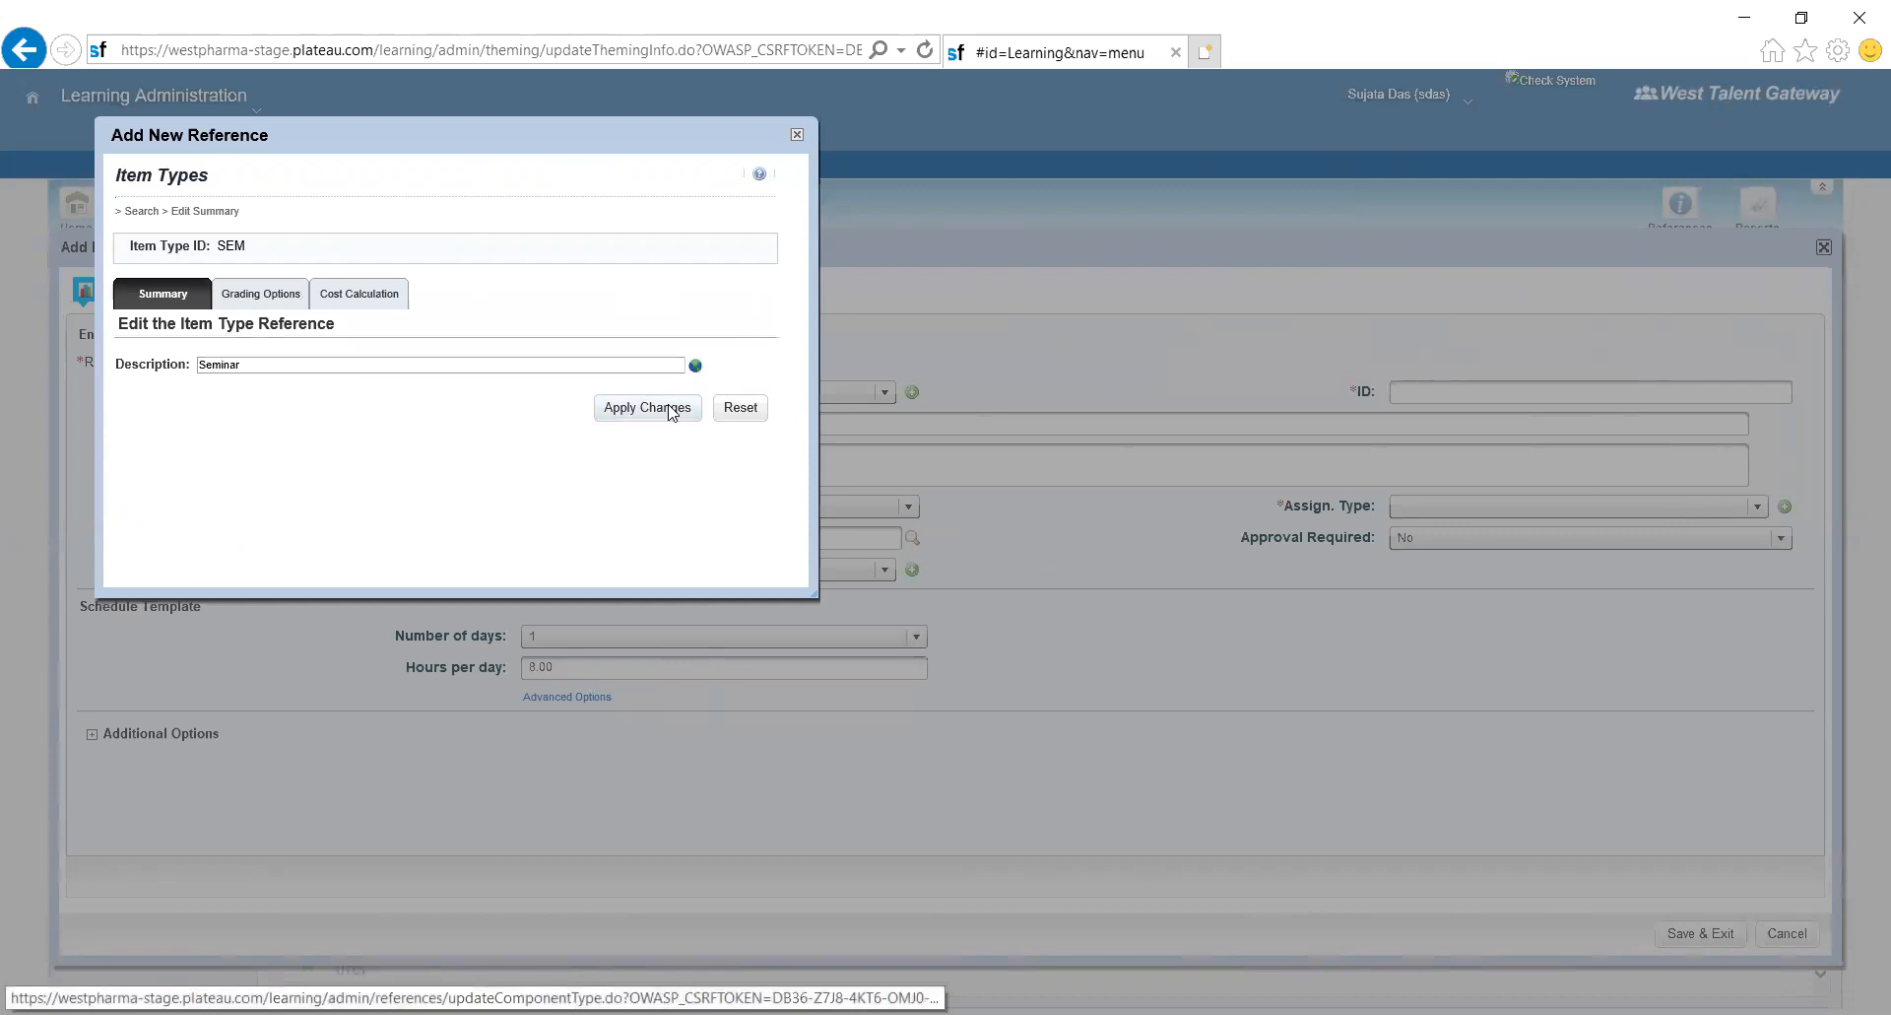
{"action": "left_click", "coordinate": [669, 413]}
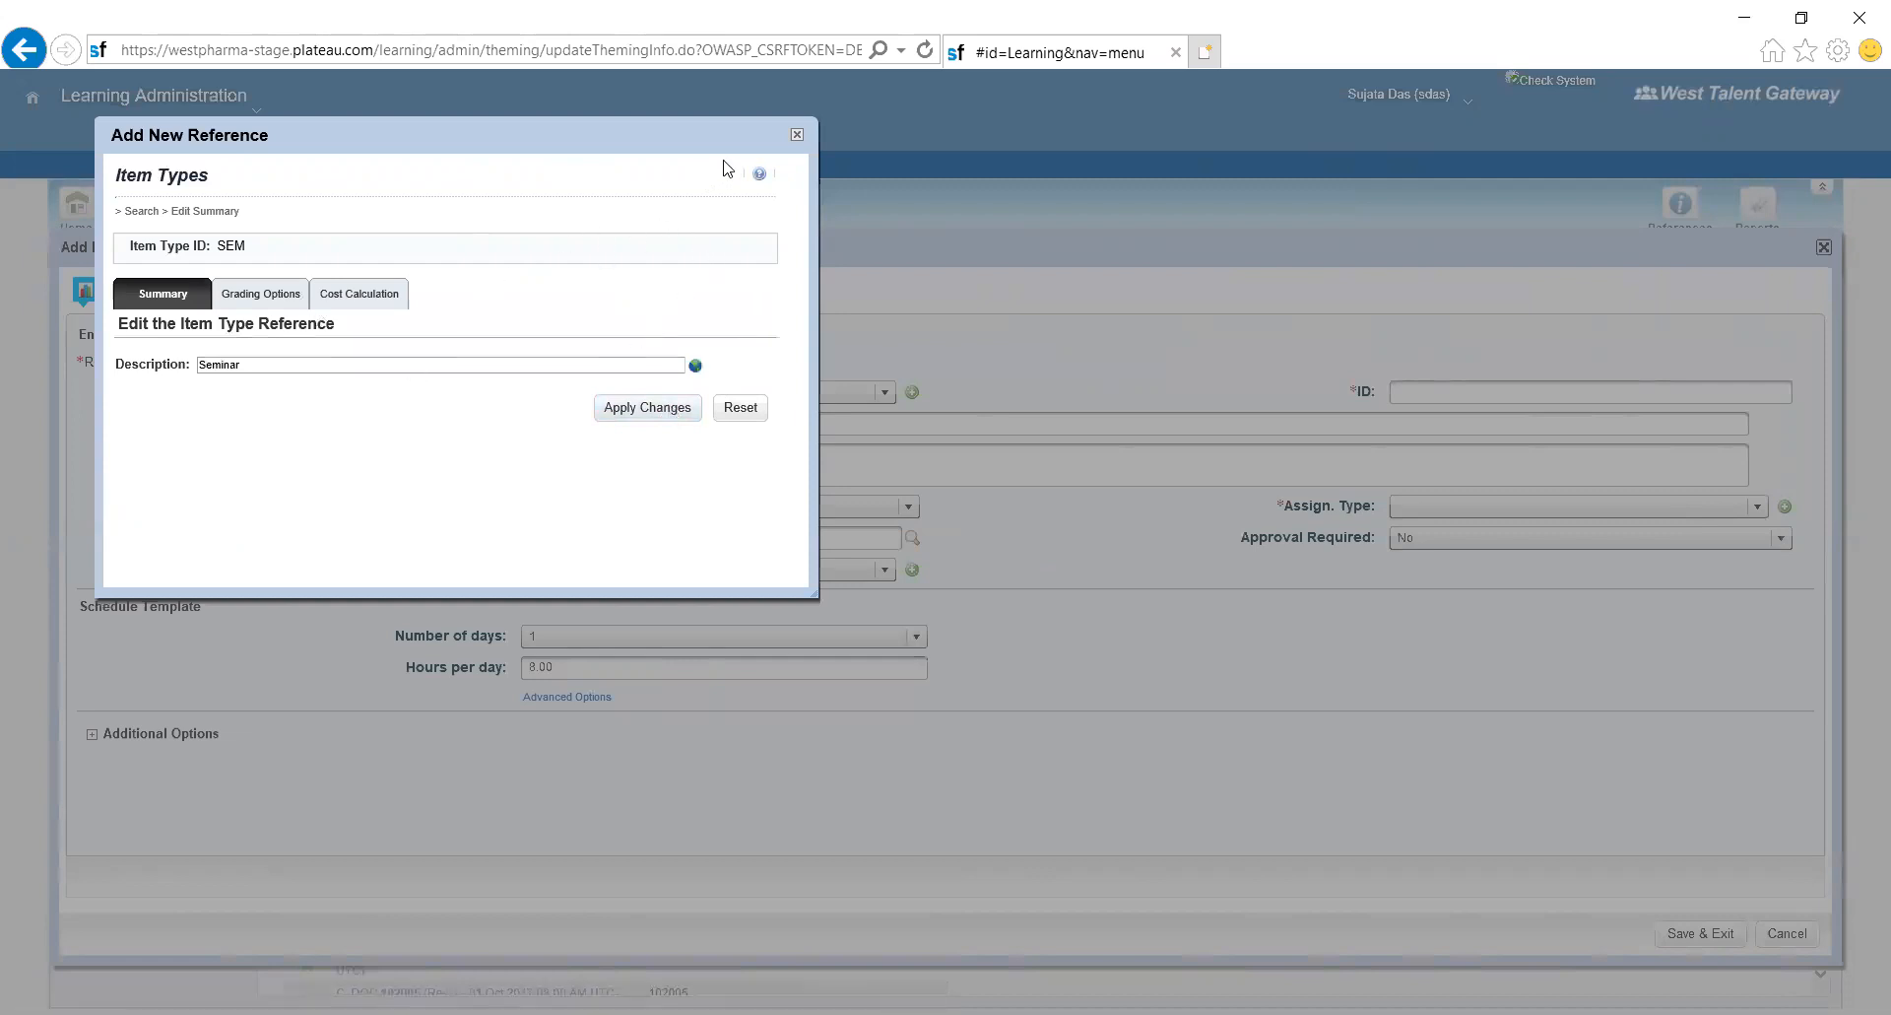
{"action": "left_click", "coordinate": [798, 137]}
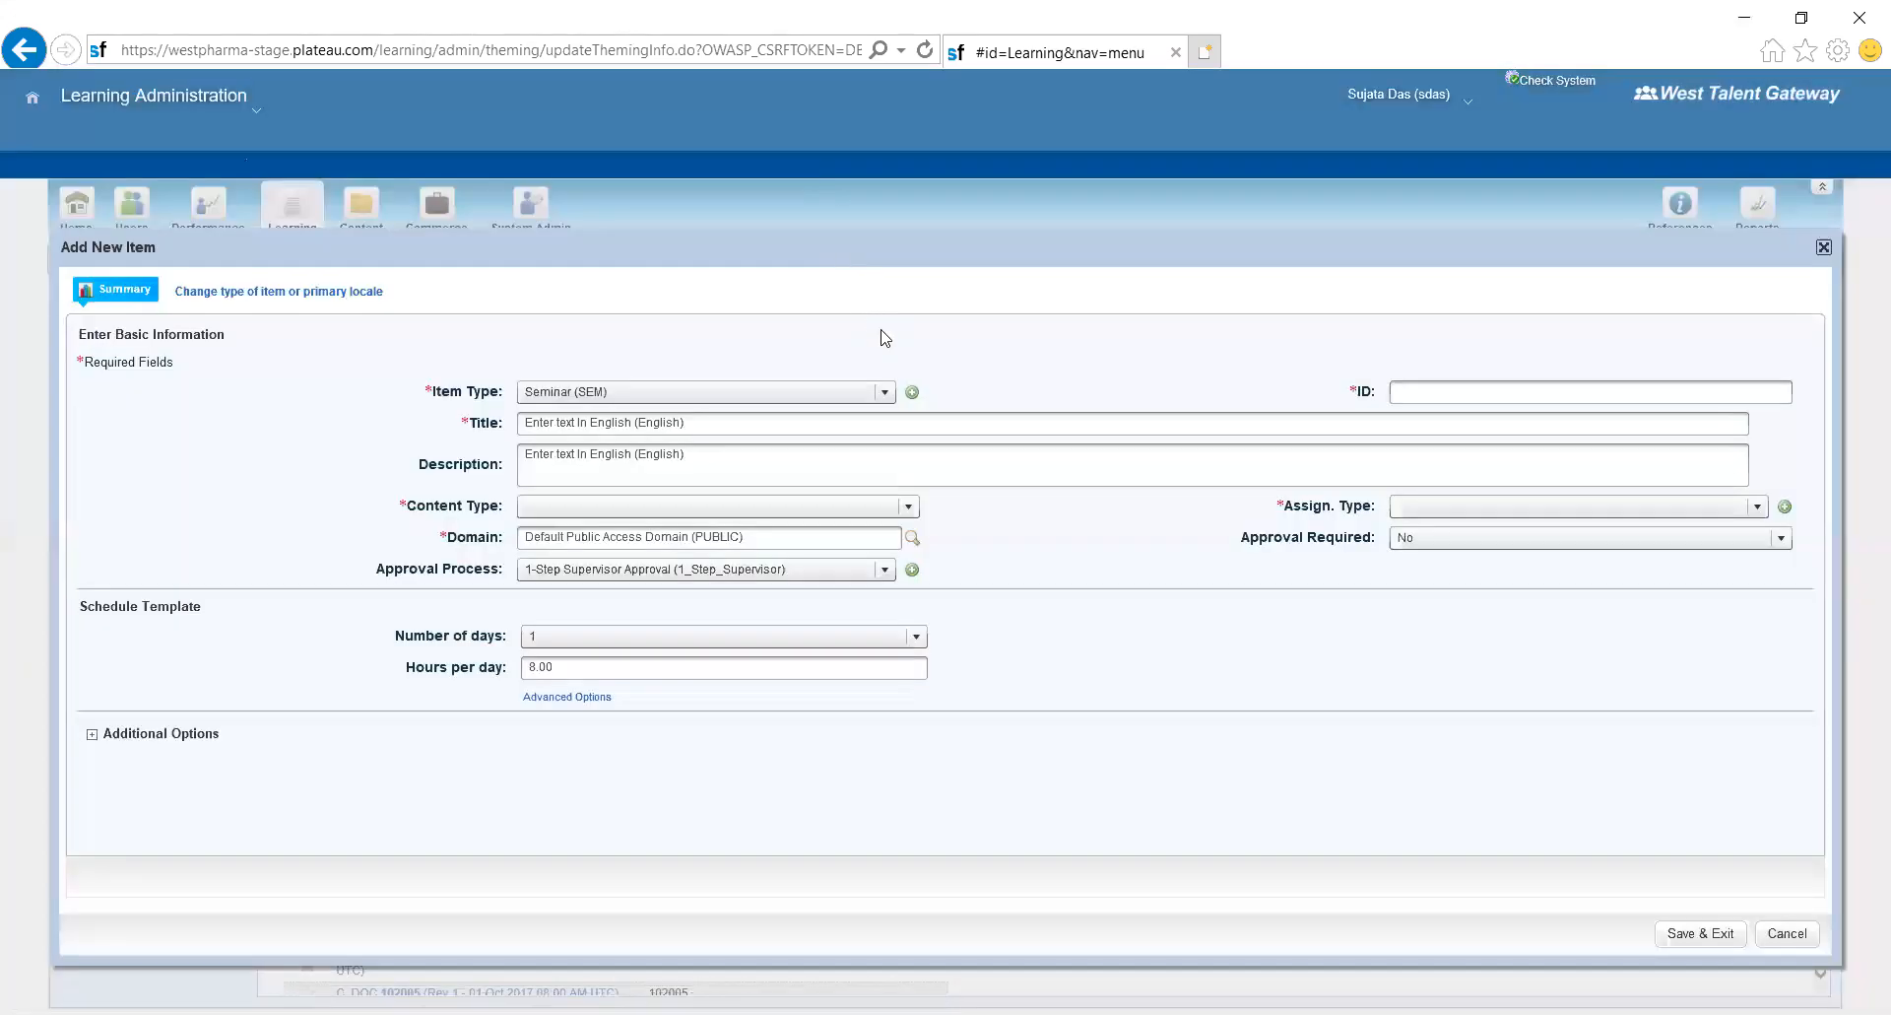
- Choose Seminar (SEM) as the item type and enter SHRM Seminar as both the title and the description
{"action": "left_click", "coordinate": [886, 393]}
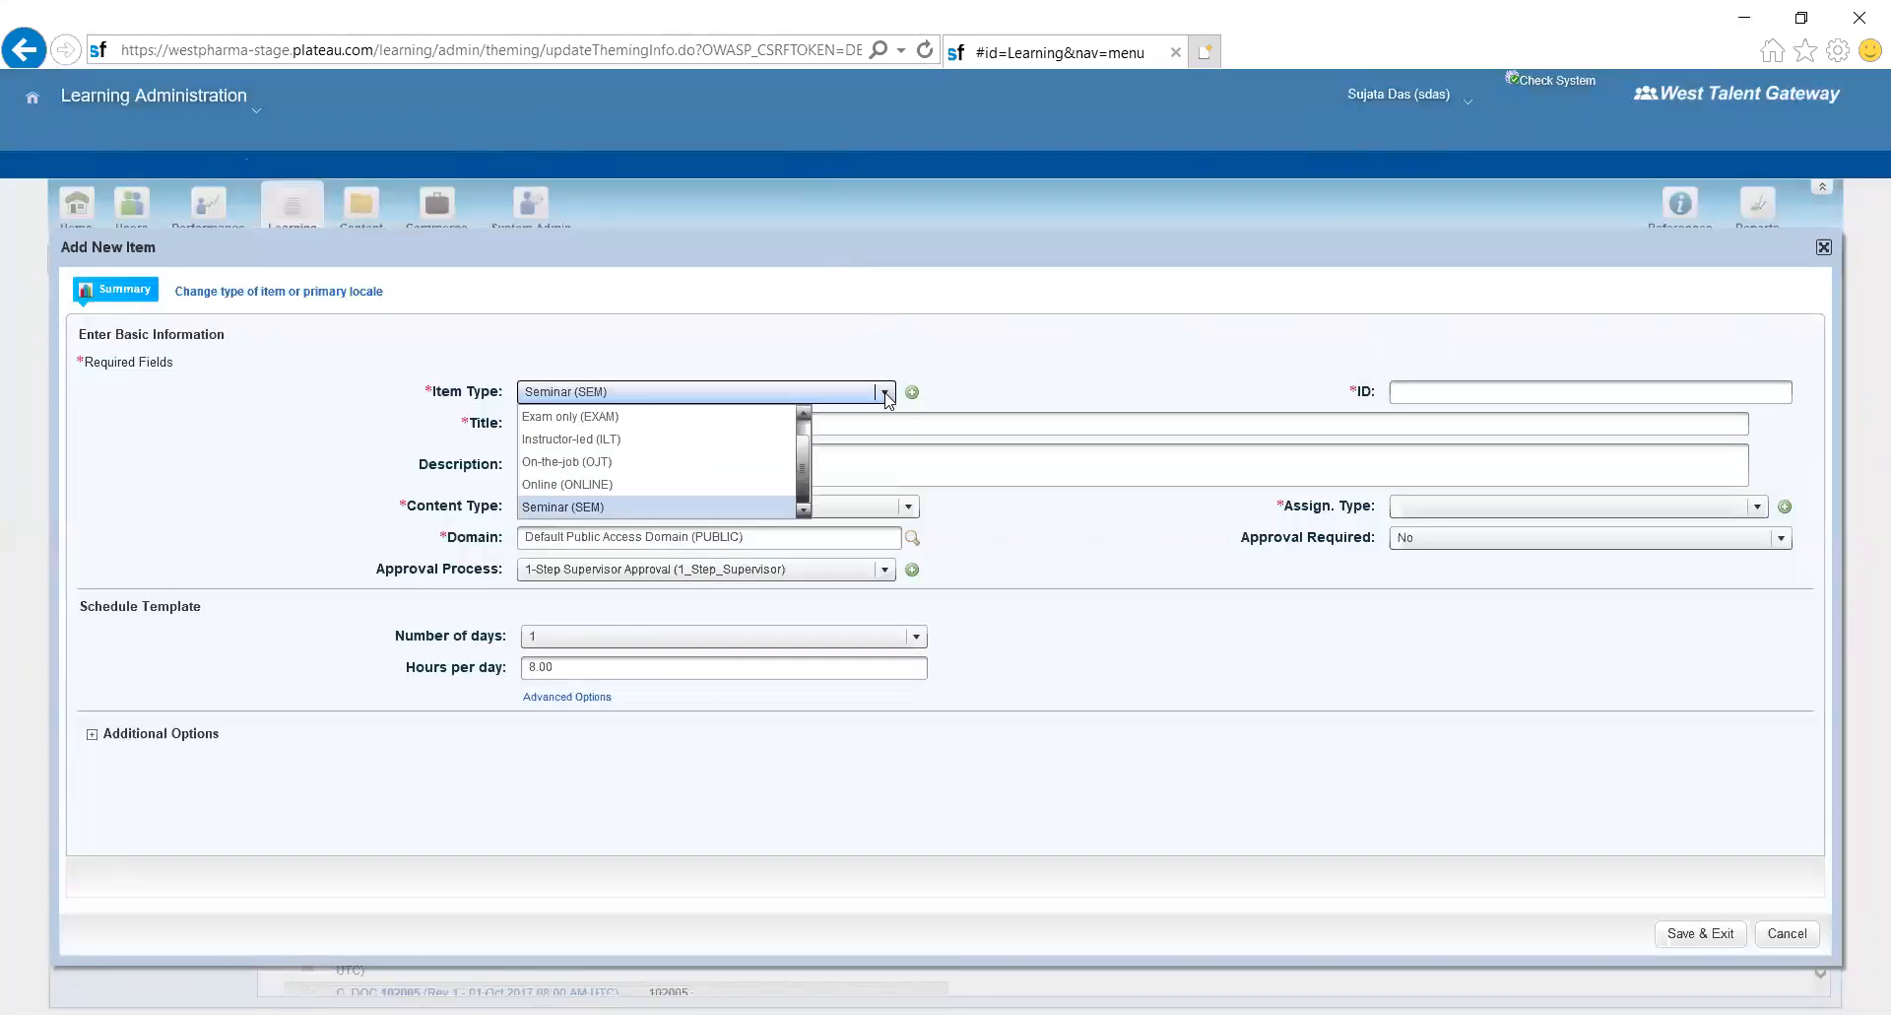
{"action": "left_click", "coordinate": [611, 506]}
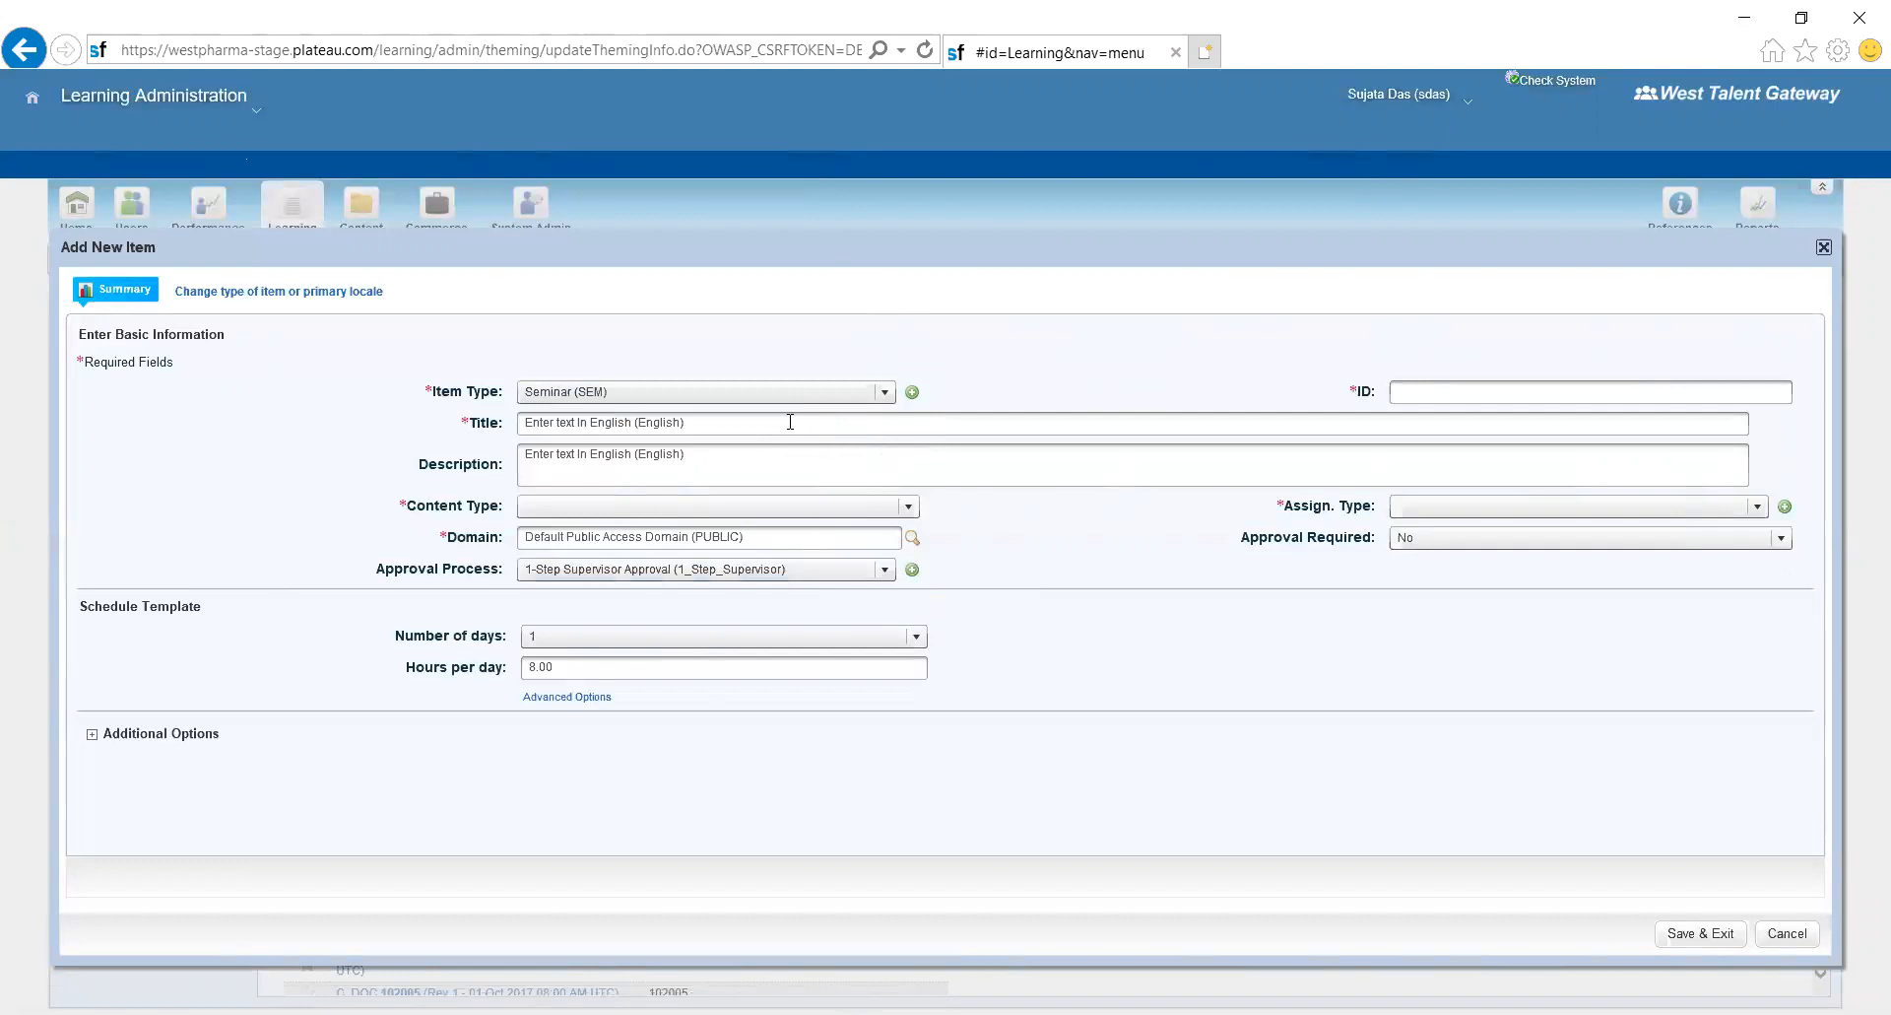
{"action": "left_click", "coordinate": [673, 421]}
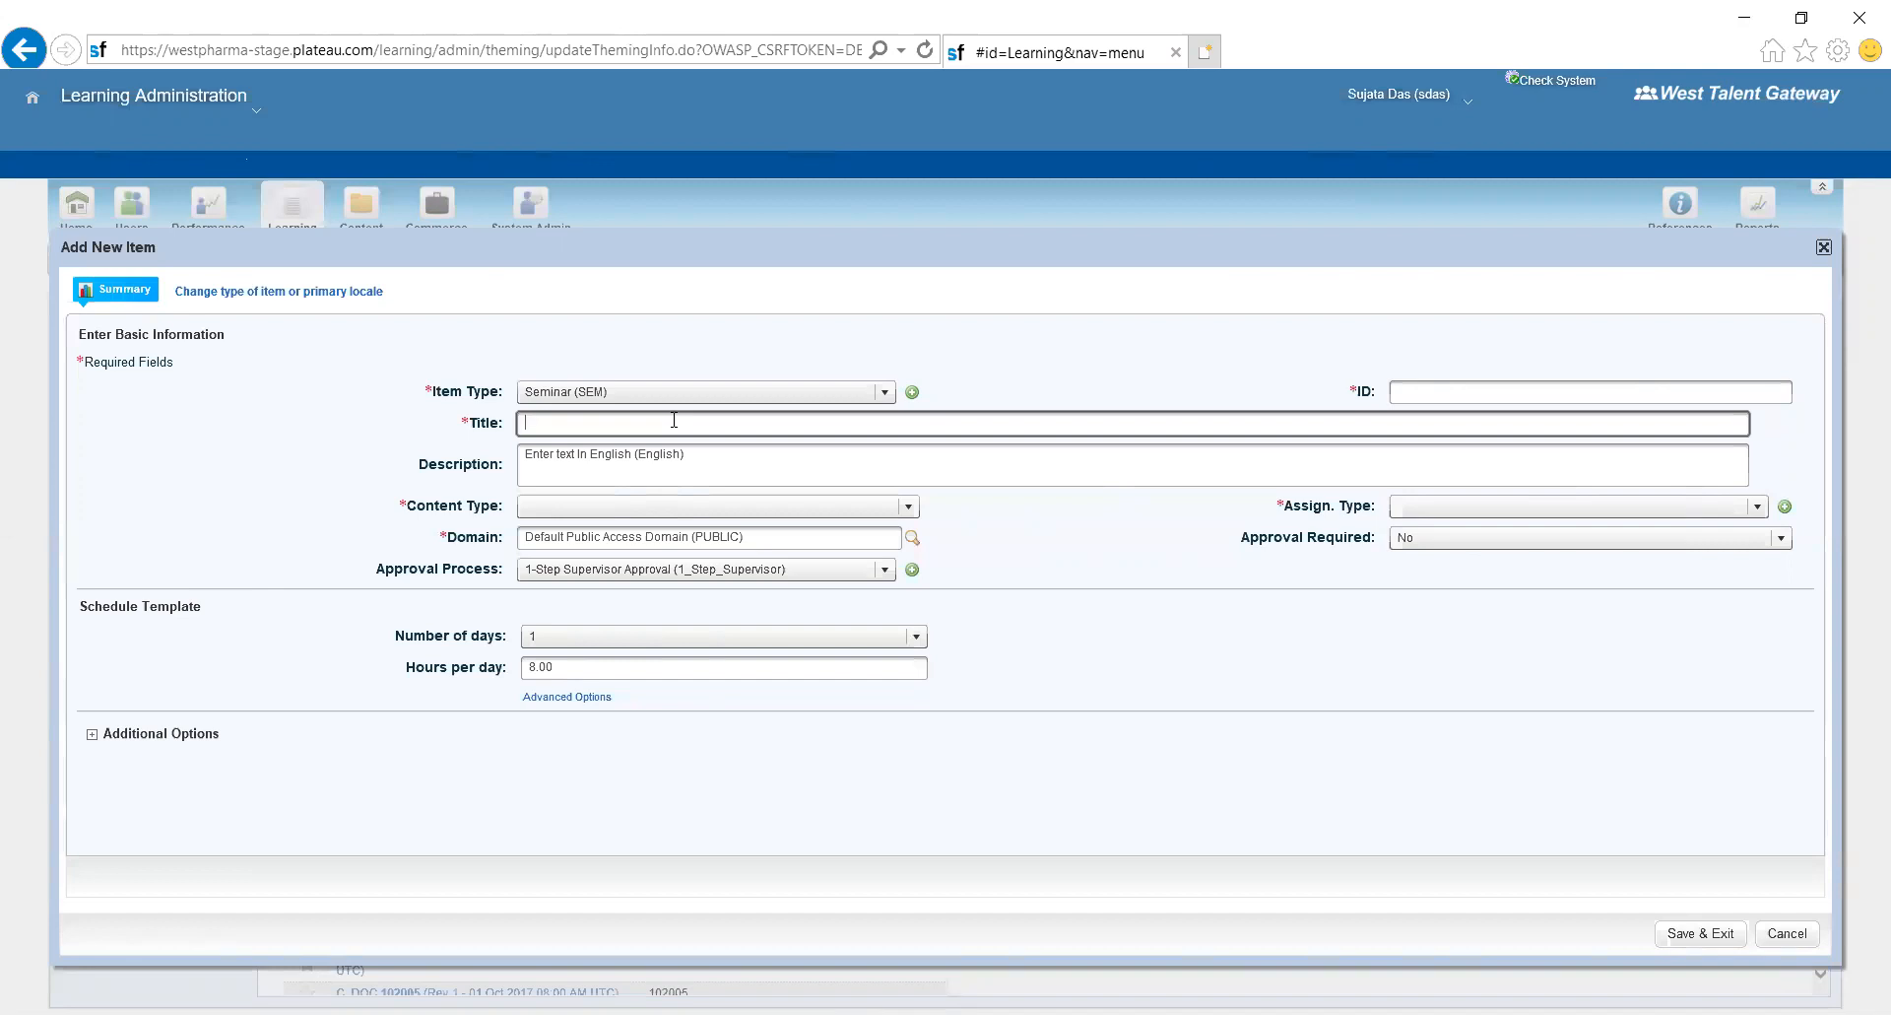
{"action": "type", "text": "SH"}
{"action": "type", "text": "RM Meeting"}
{"action": "key", "text": "BackSpace"}
{"action": "key", "text": "BackSpace"}
{"action": "key", "text": "BackSpace"}
{"action": "key", "text": "BackSpace"}
{"action": "key", "text": "BackSpace"}
{"action": "key", "text": "BackSpace"}
{"action": "key", "text": "BackSpace"}
{"action": "type", "text": "Seminar"}
{"action": "key", "text": "ctrl+a"}
{"action": "key", "text": "ctrl+c"}
{"action": "left_click", "coordinate": [658, 457]}
{"action": "key", "text": "ctrl+v"}
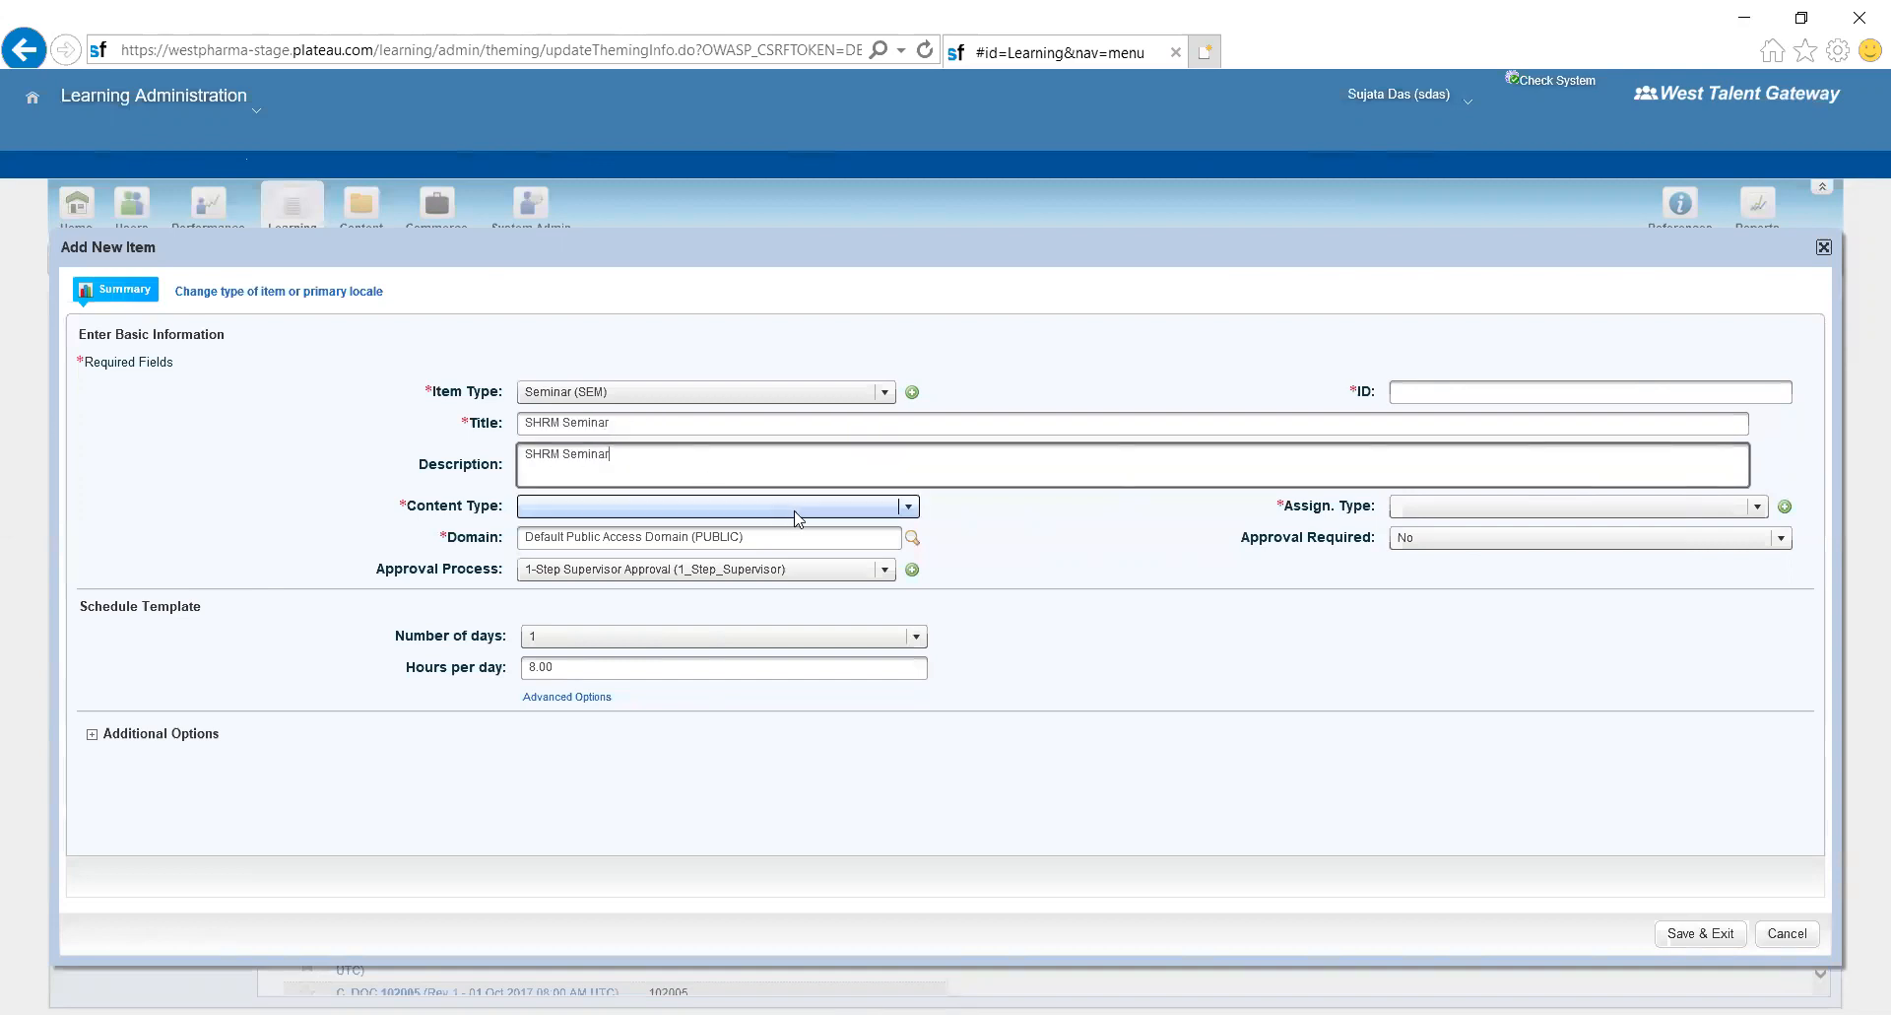
- Fill in the item ID as SEM01, the content type as Other (O) and the domain as IE Dublin (IE_Dublin)
{"action": "left_click", "coordinate": [1431, 391]}
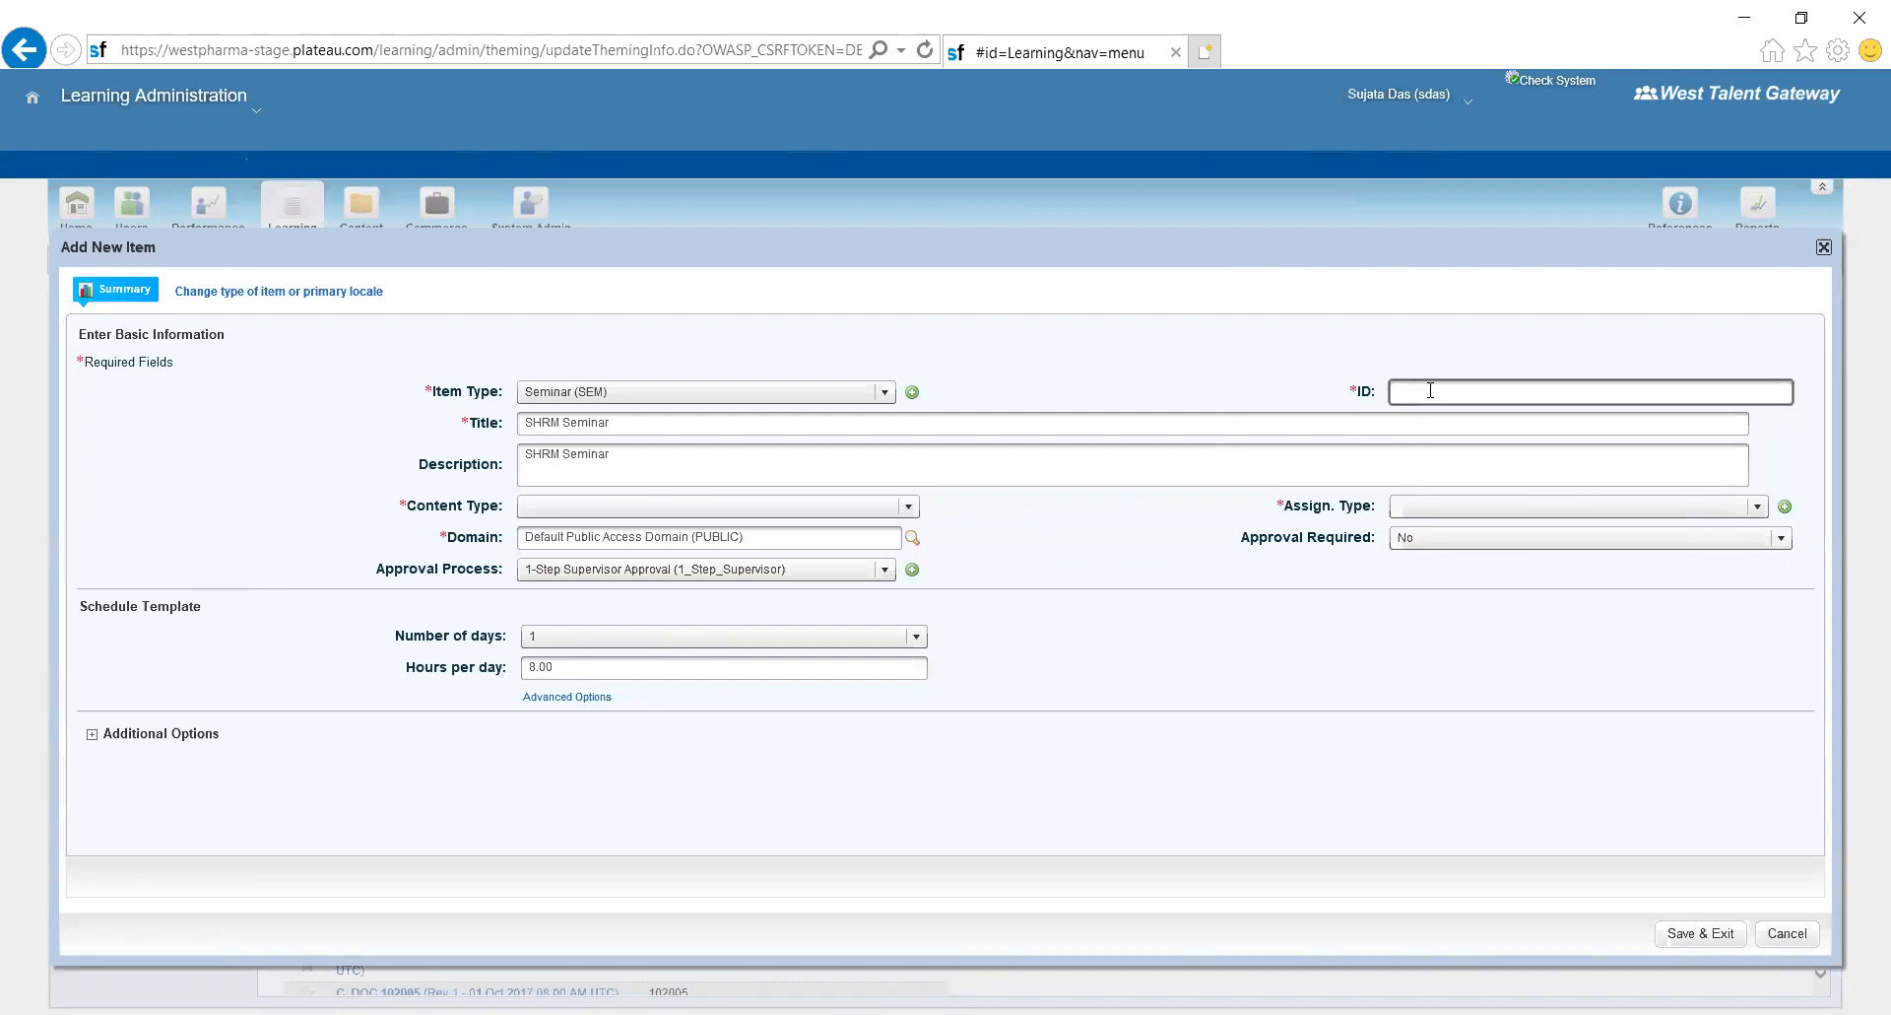
{"action": "type", "text": "SEM01"}
{"action": "left_click", "coordinate": [908, 507]}
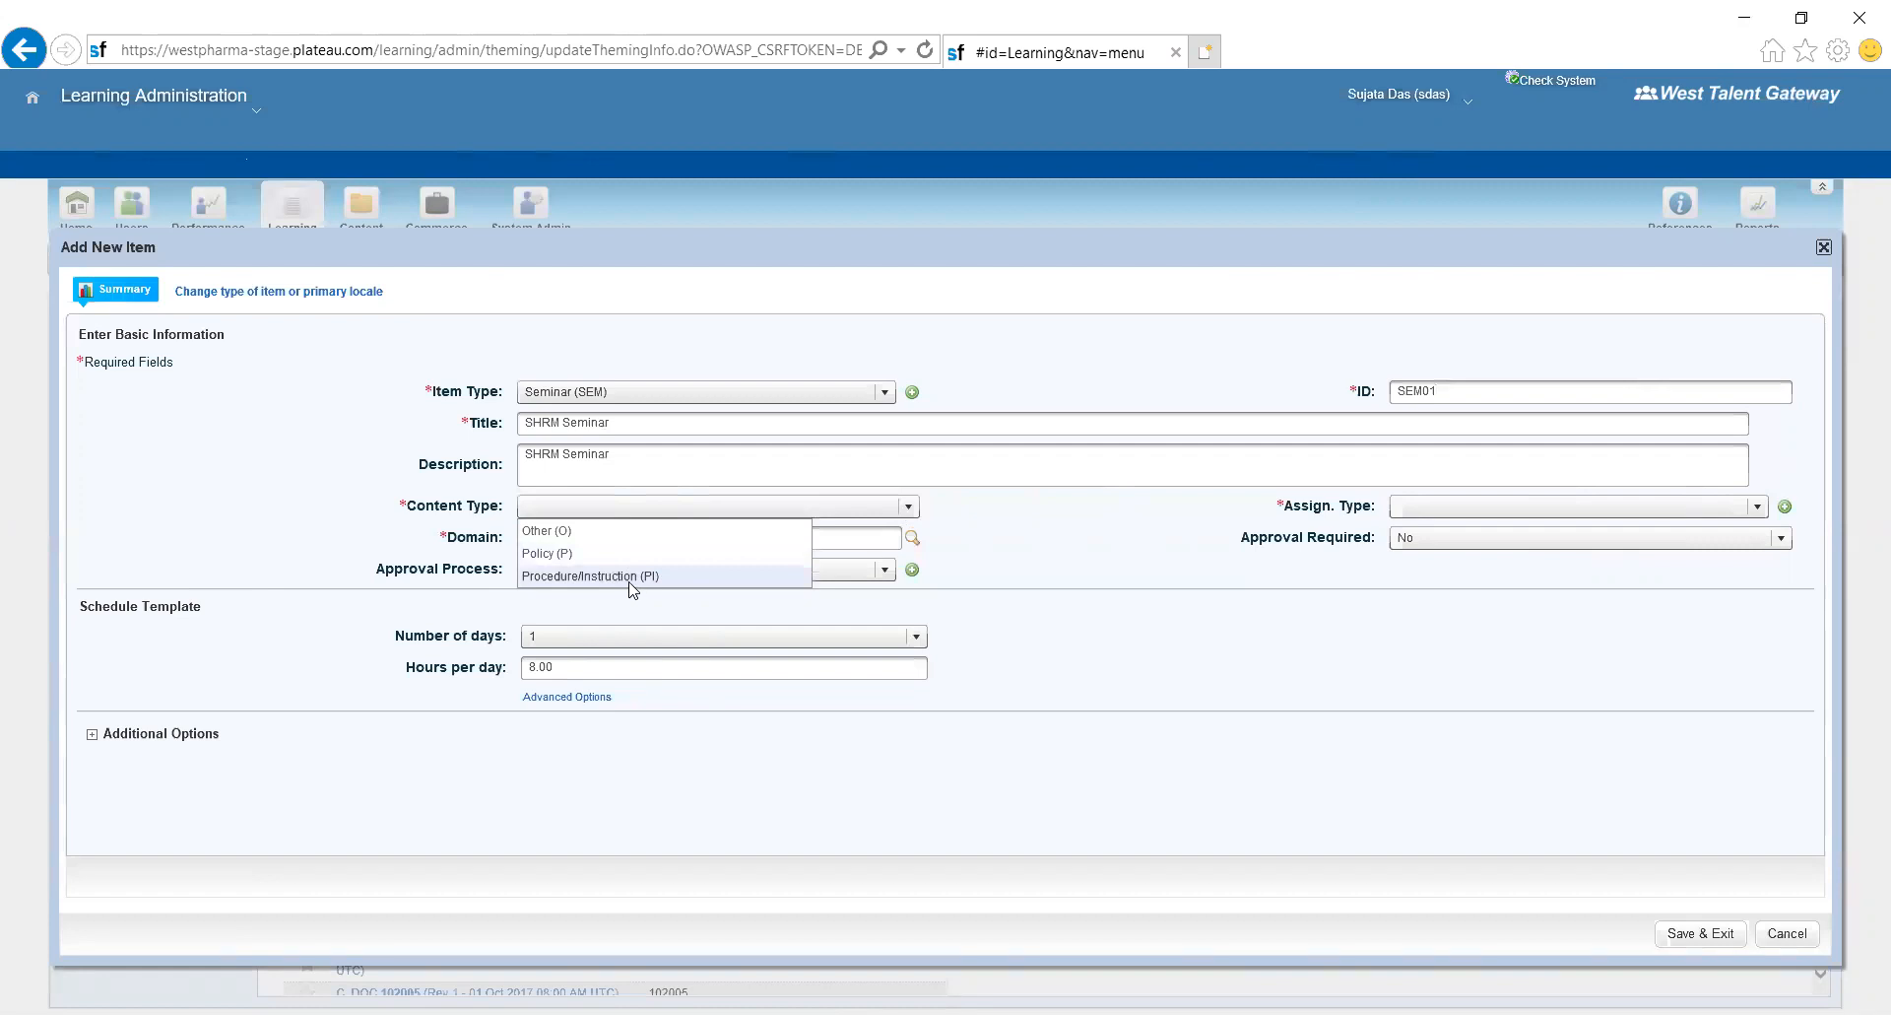
{"action": "left_click", "coordinate": [604, 534]}
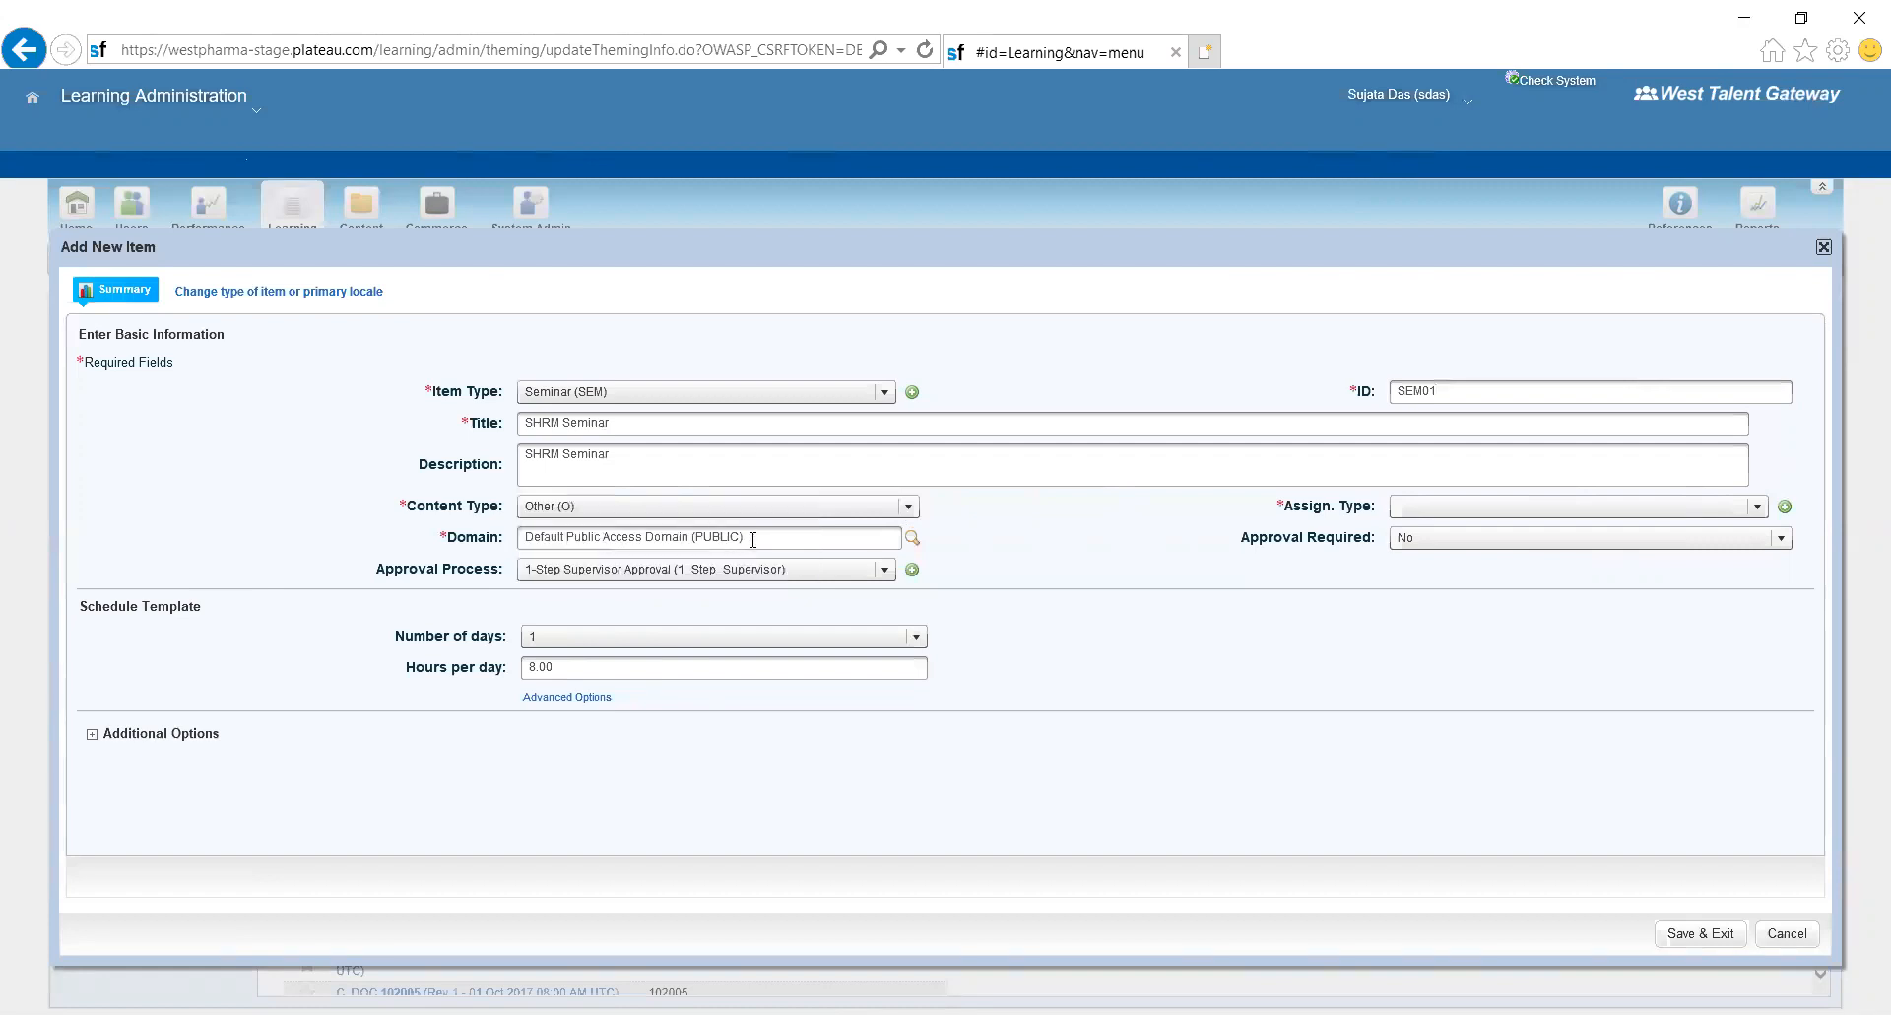
{"action": "left_click", "coordinate": [784, 536]}
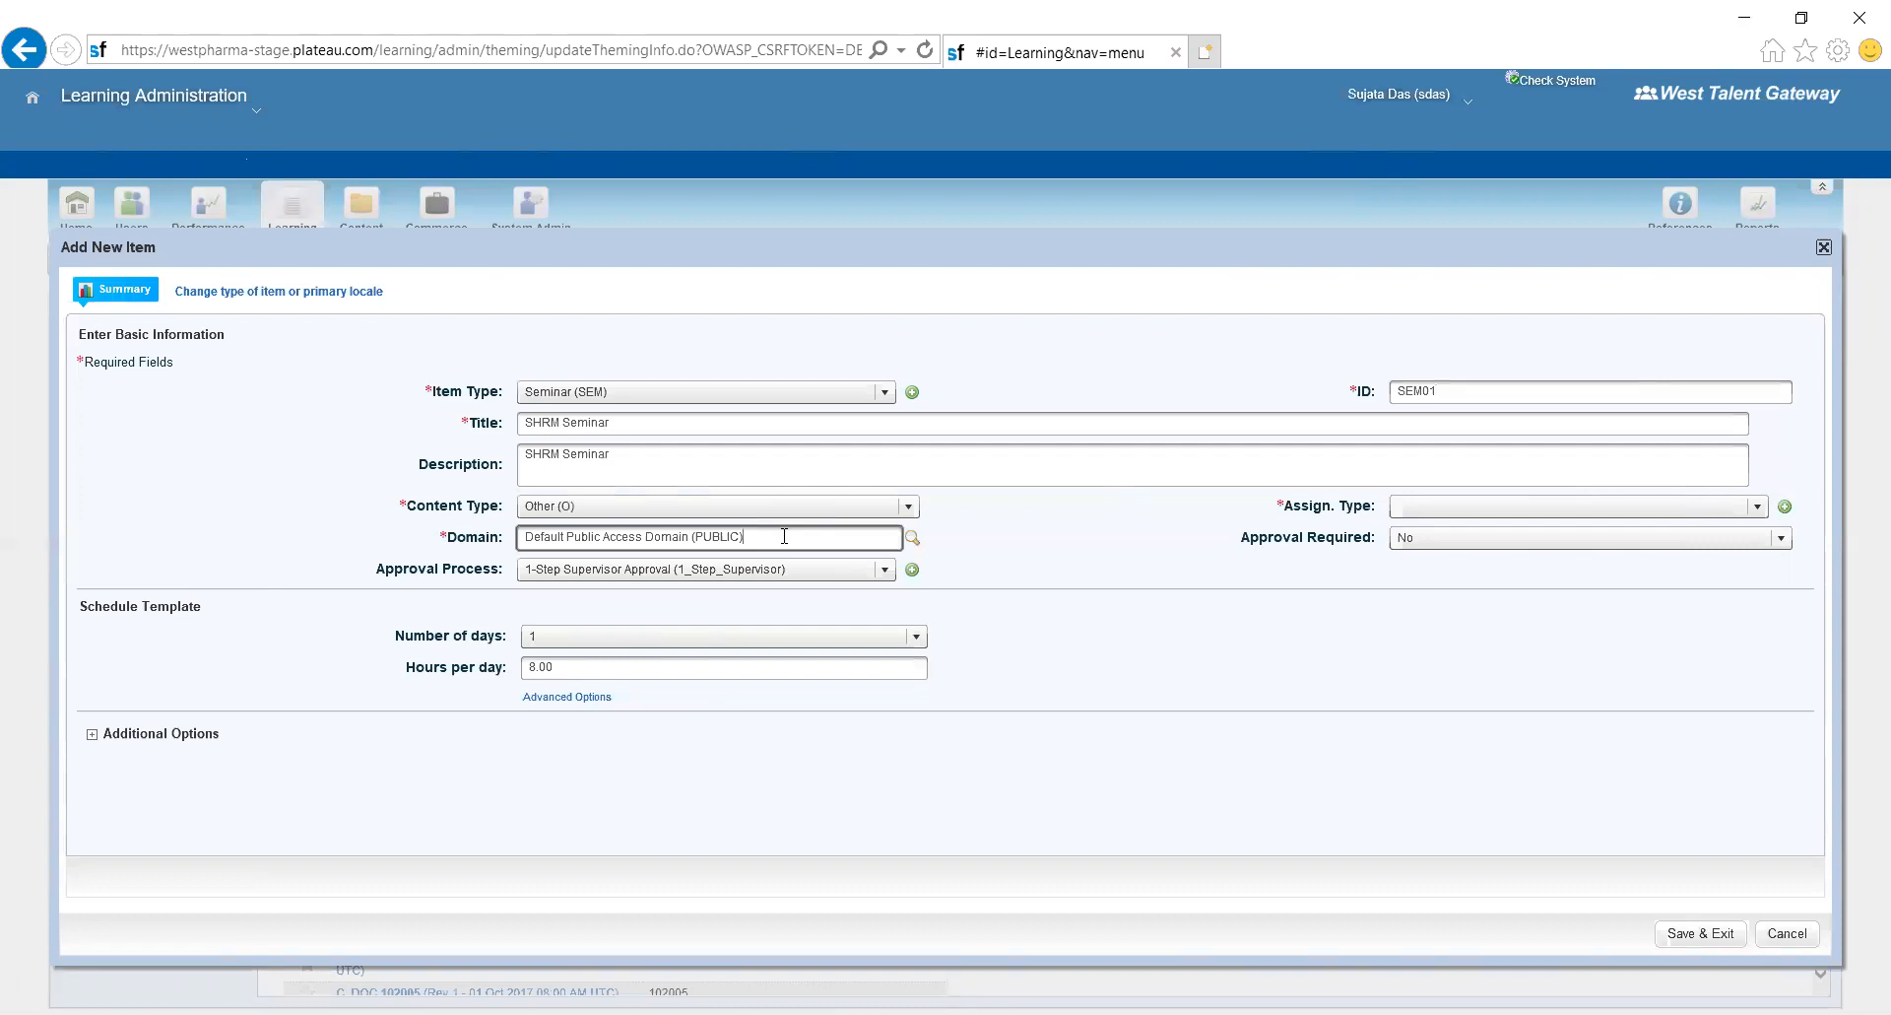
{"action": "left_click", "coordinate": [911, 541]}
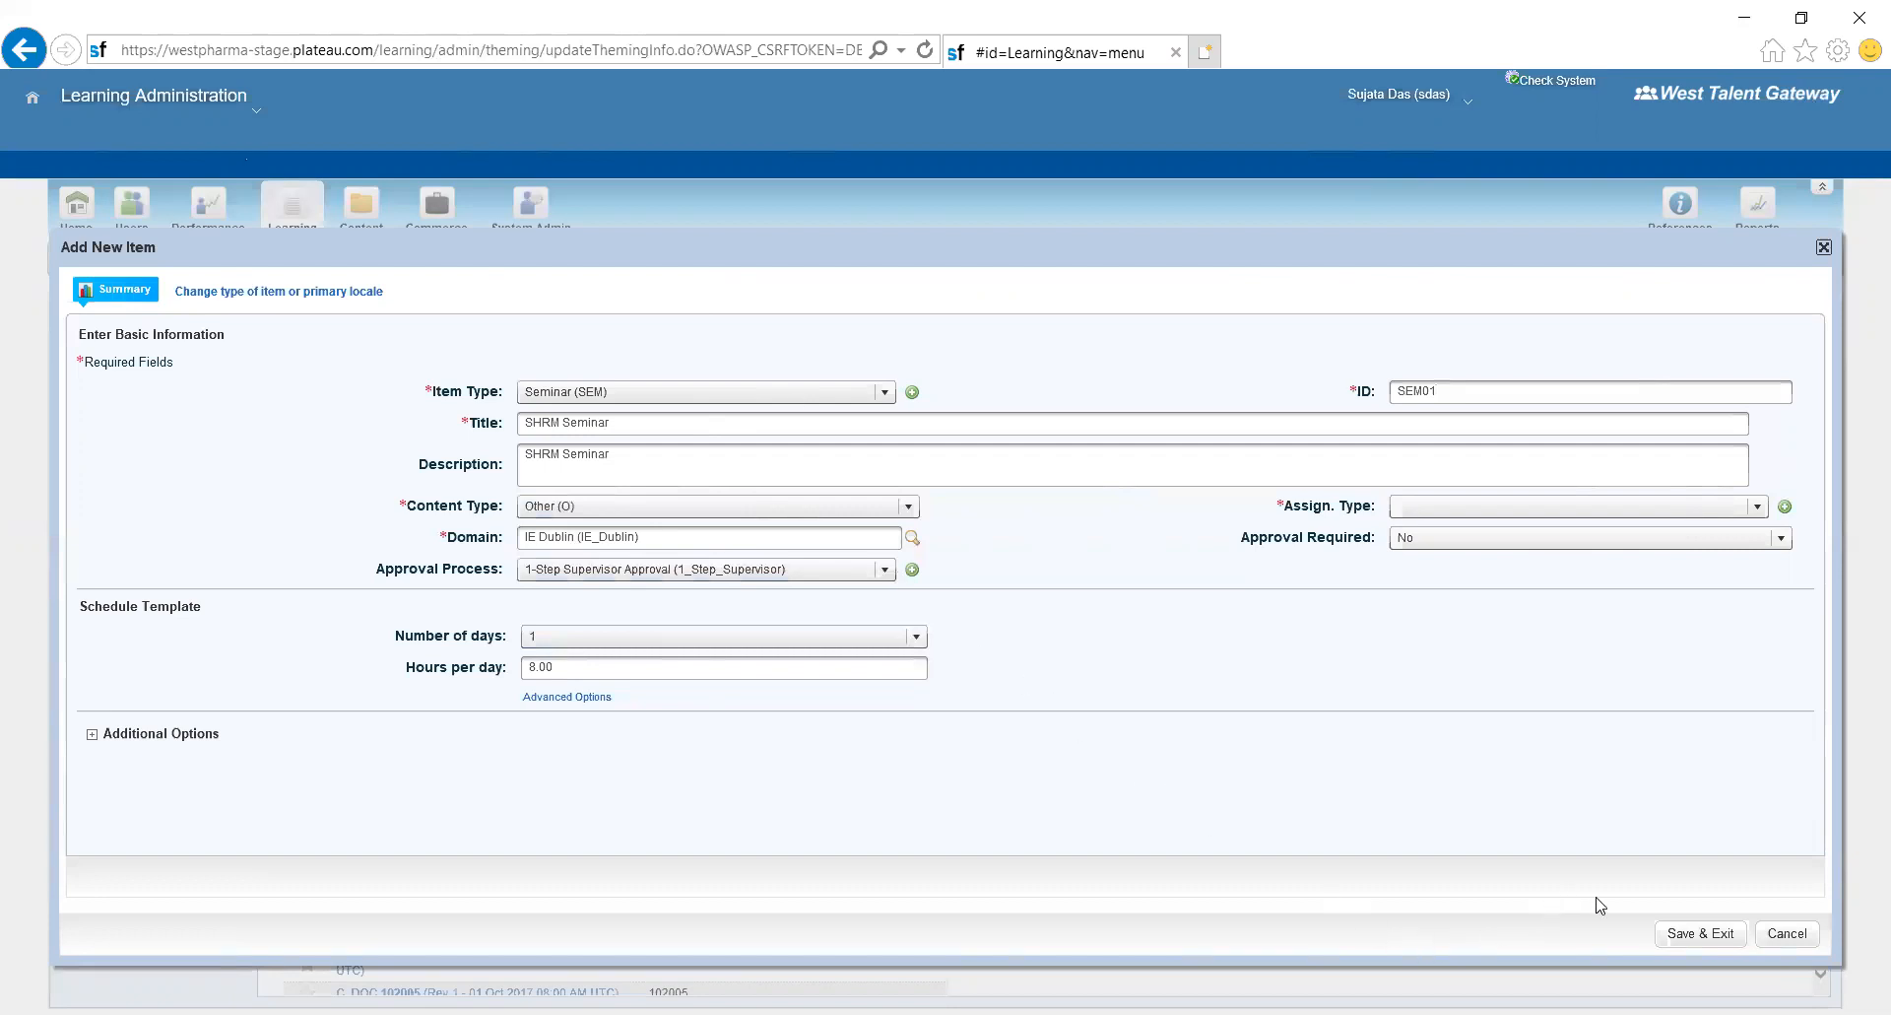
- Set the assignment type to Required (REQ), require approval through 1-Step Supervisor Approval, check the additional options and save the new item
{"action": "left_click", "coordinate": [1598, 512]}
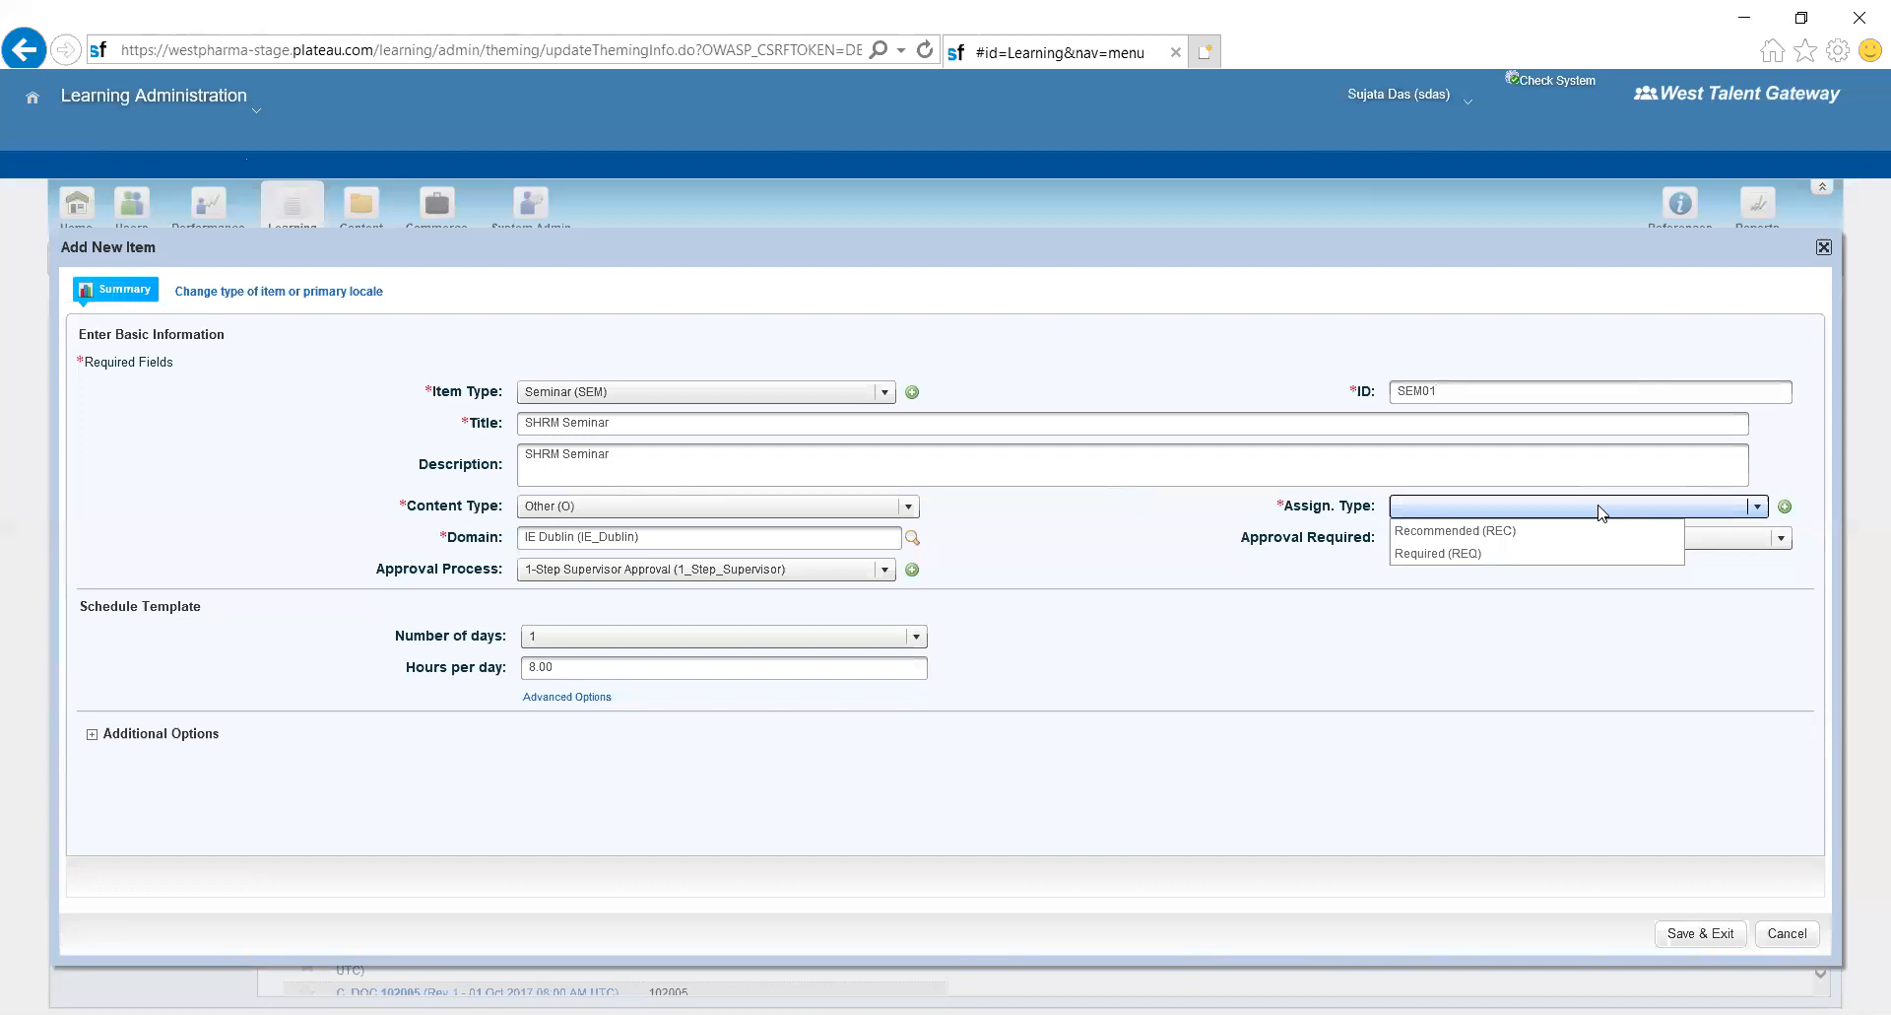
{"action": "left_click", "coordinate": [1552, 554]}
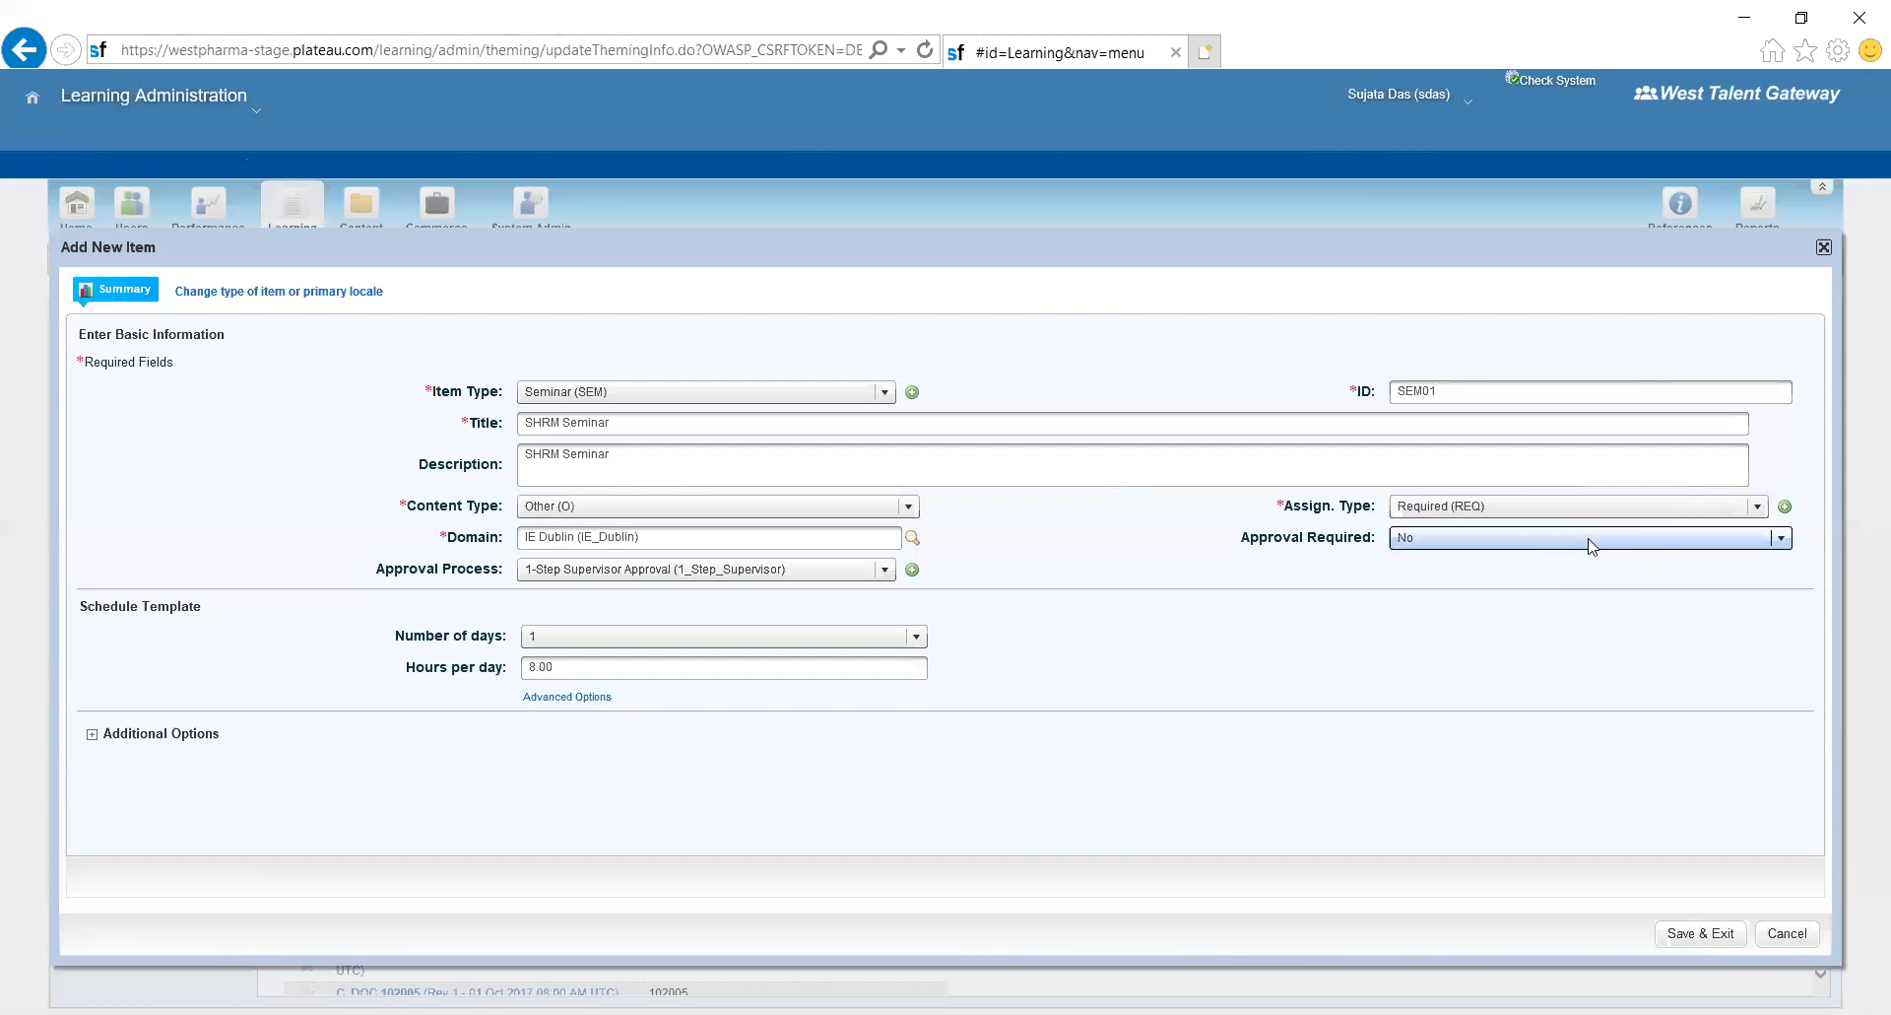
{"action": "left_click", "coordinate": [1592, 545]}
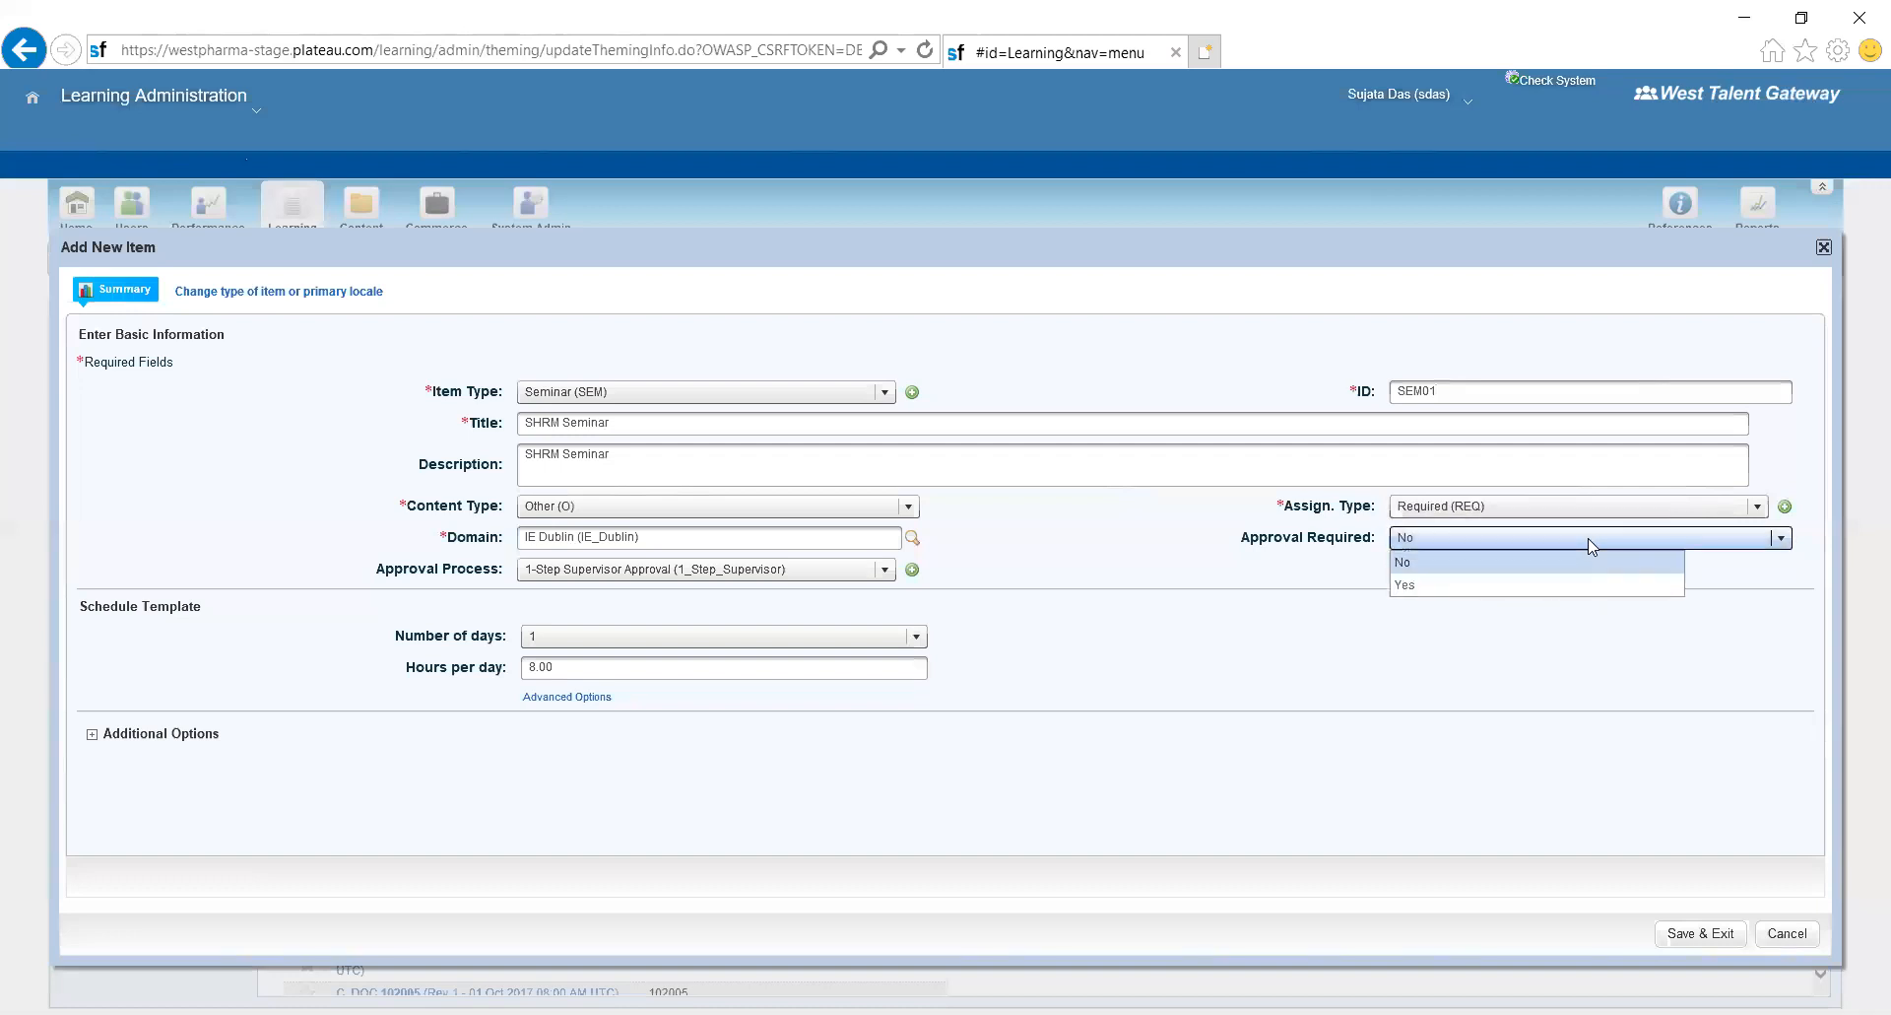
{"action": "left_click", "coordinate": [1557, 586]}
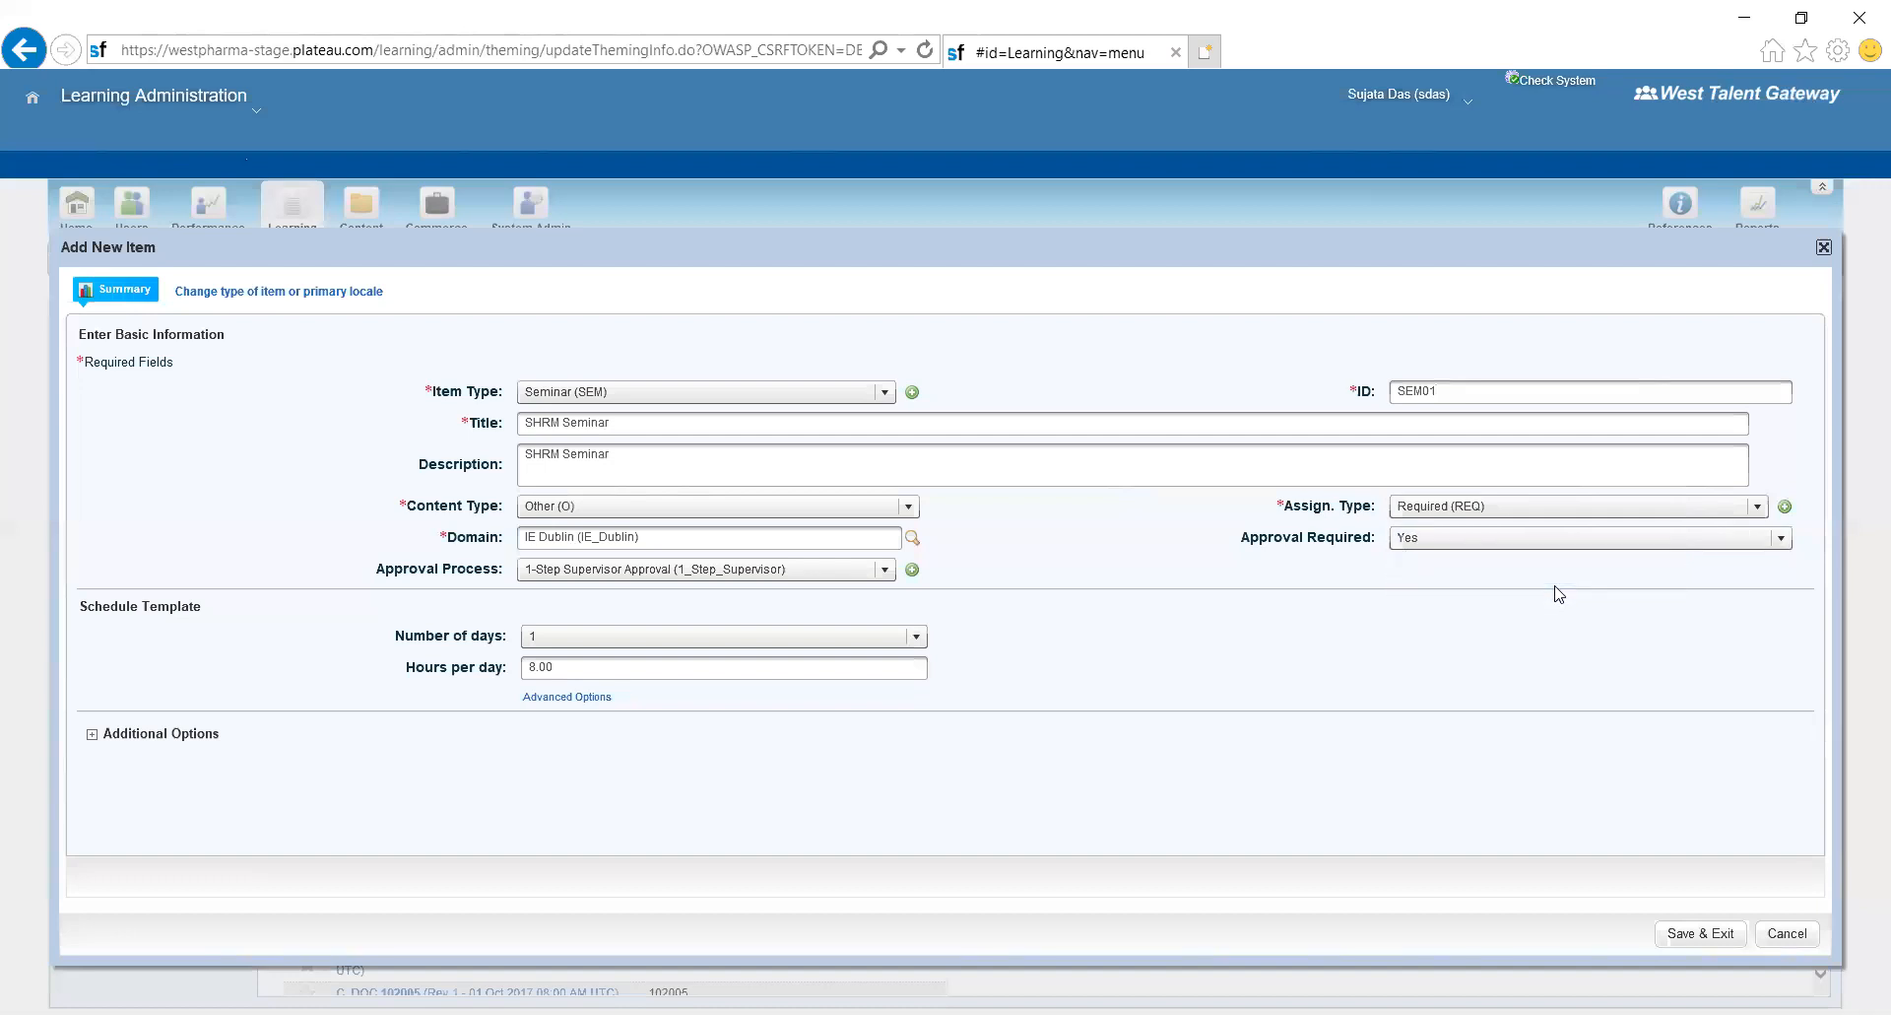
{"action": "left_click", "coordinate": [884, 569]}
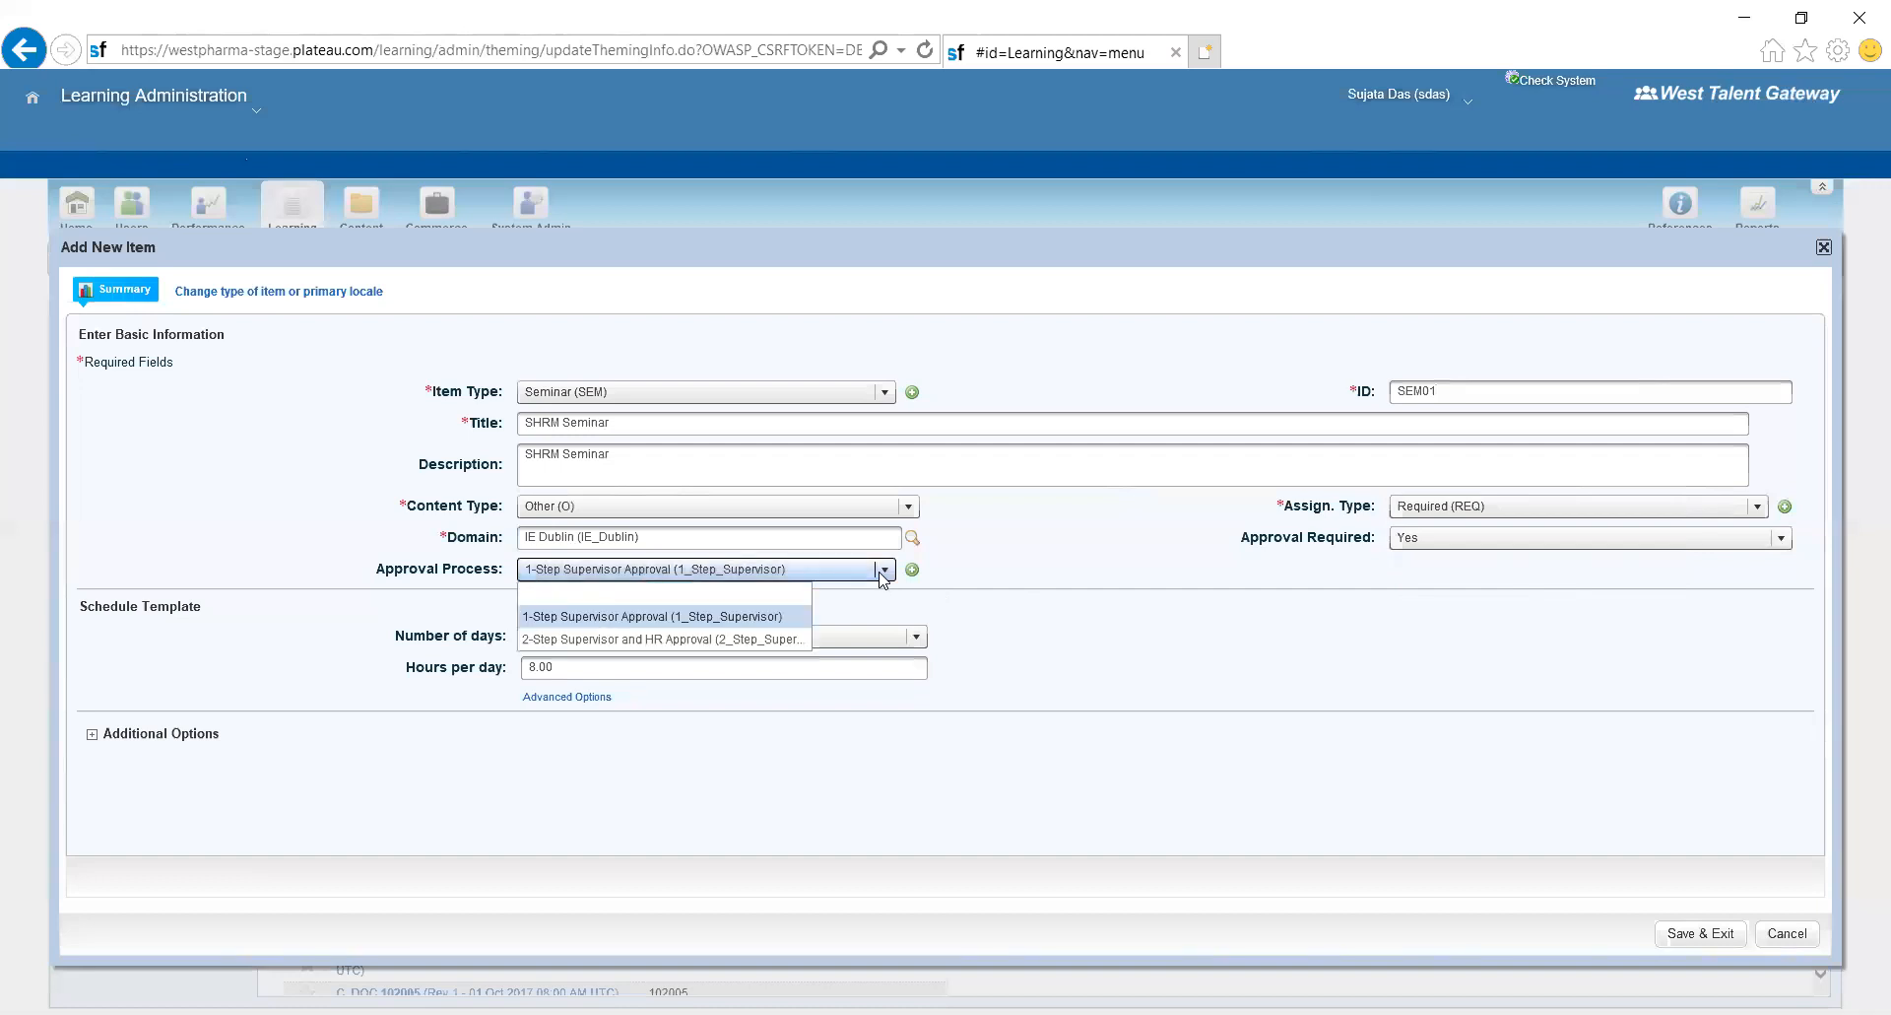
{"action": "left_click", "coordinate": [745, 618]}
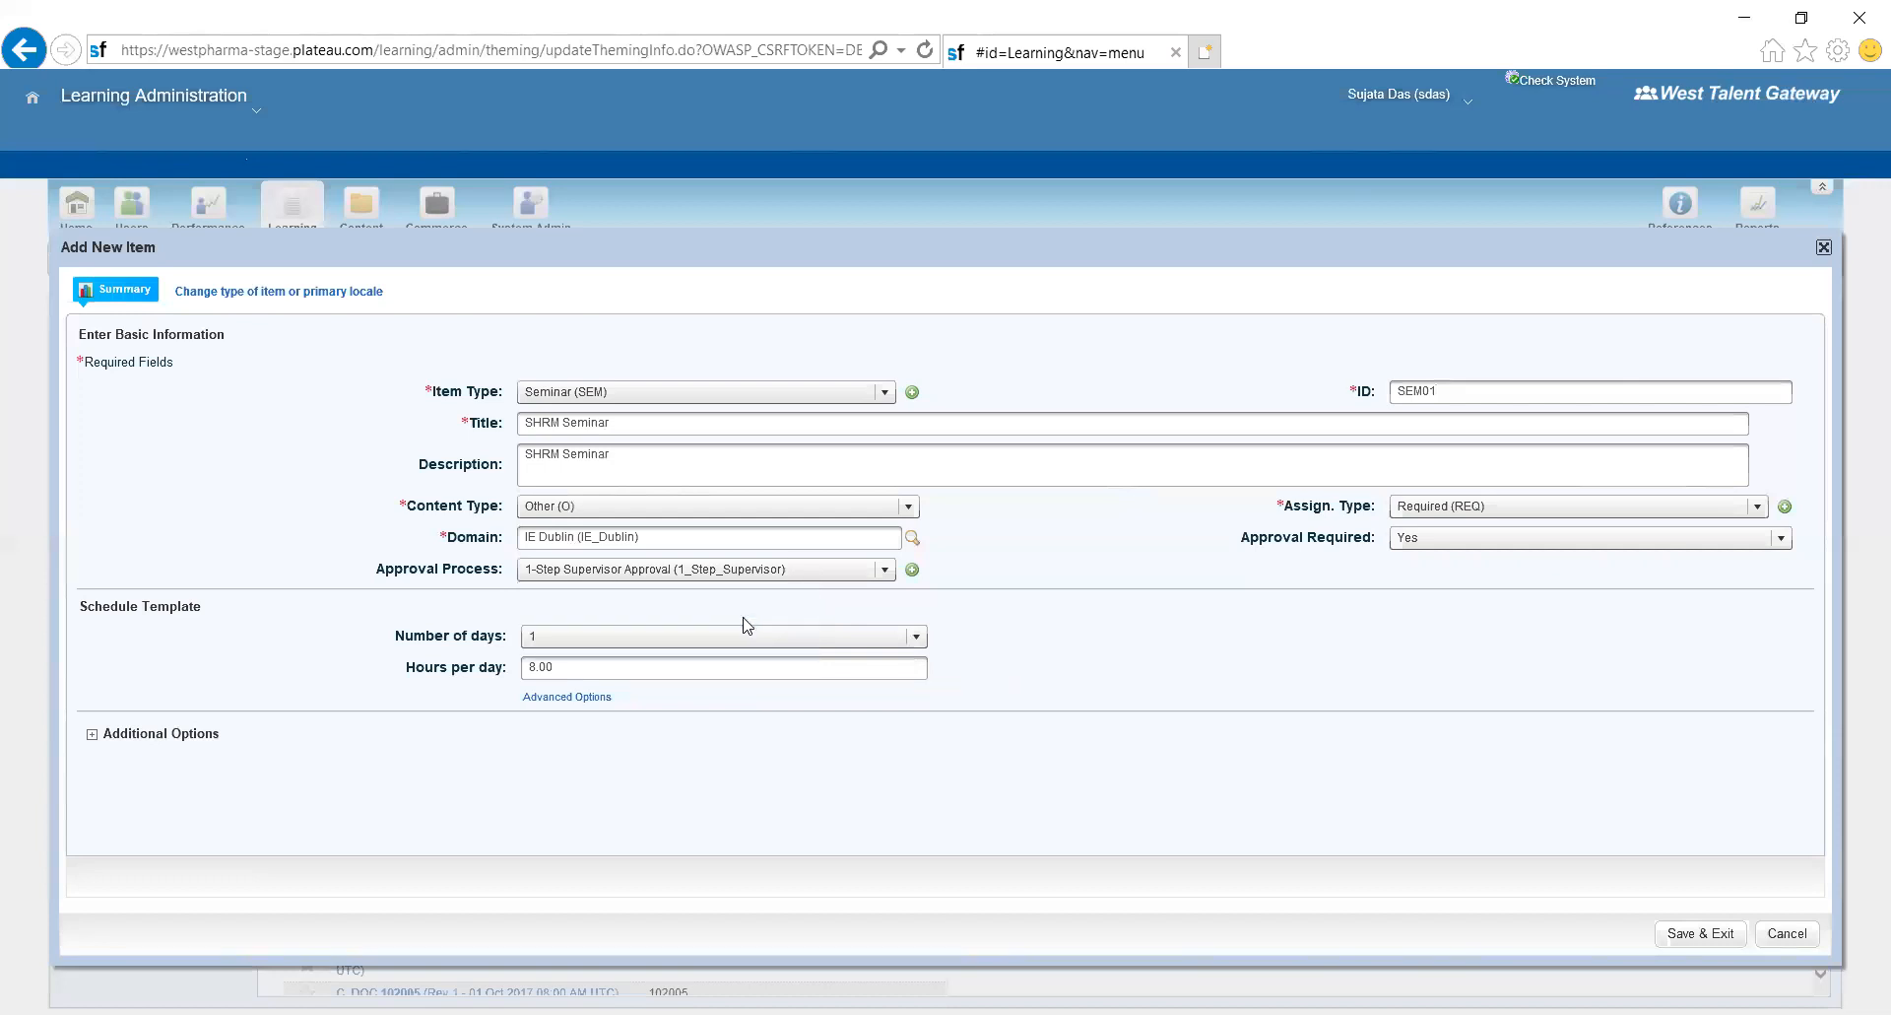
{"action": "left_click", "coordinate": [93, 737]}
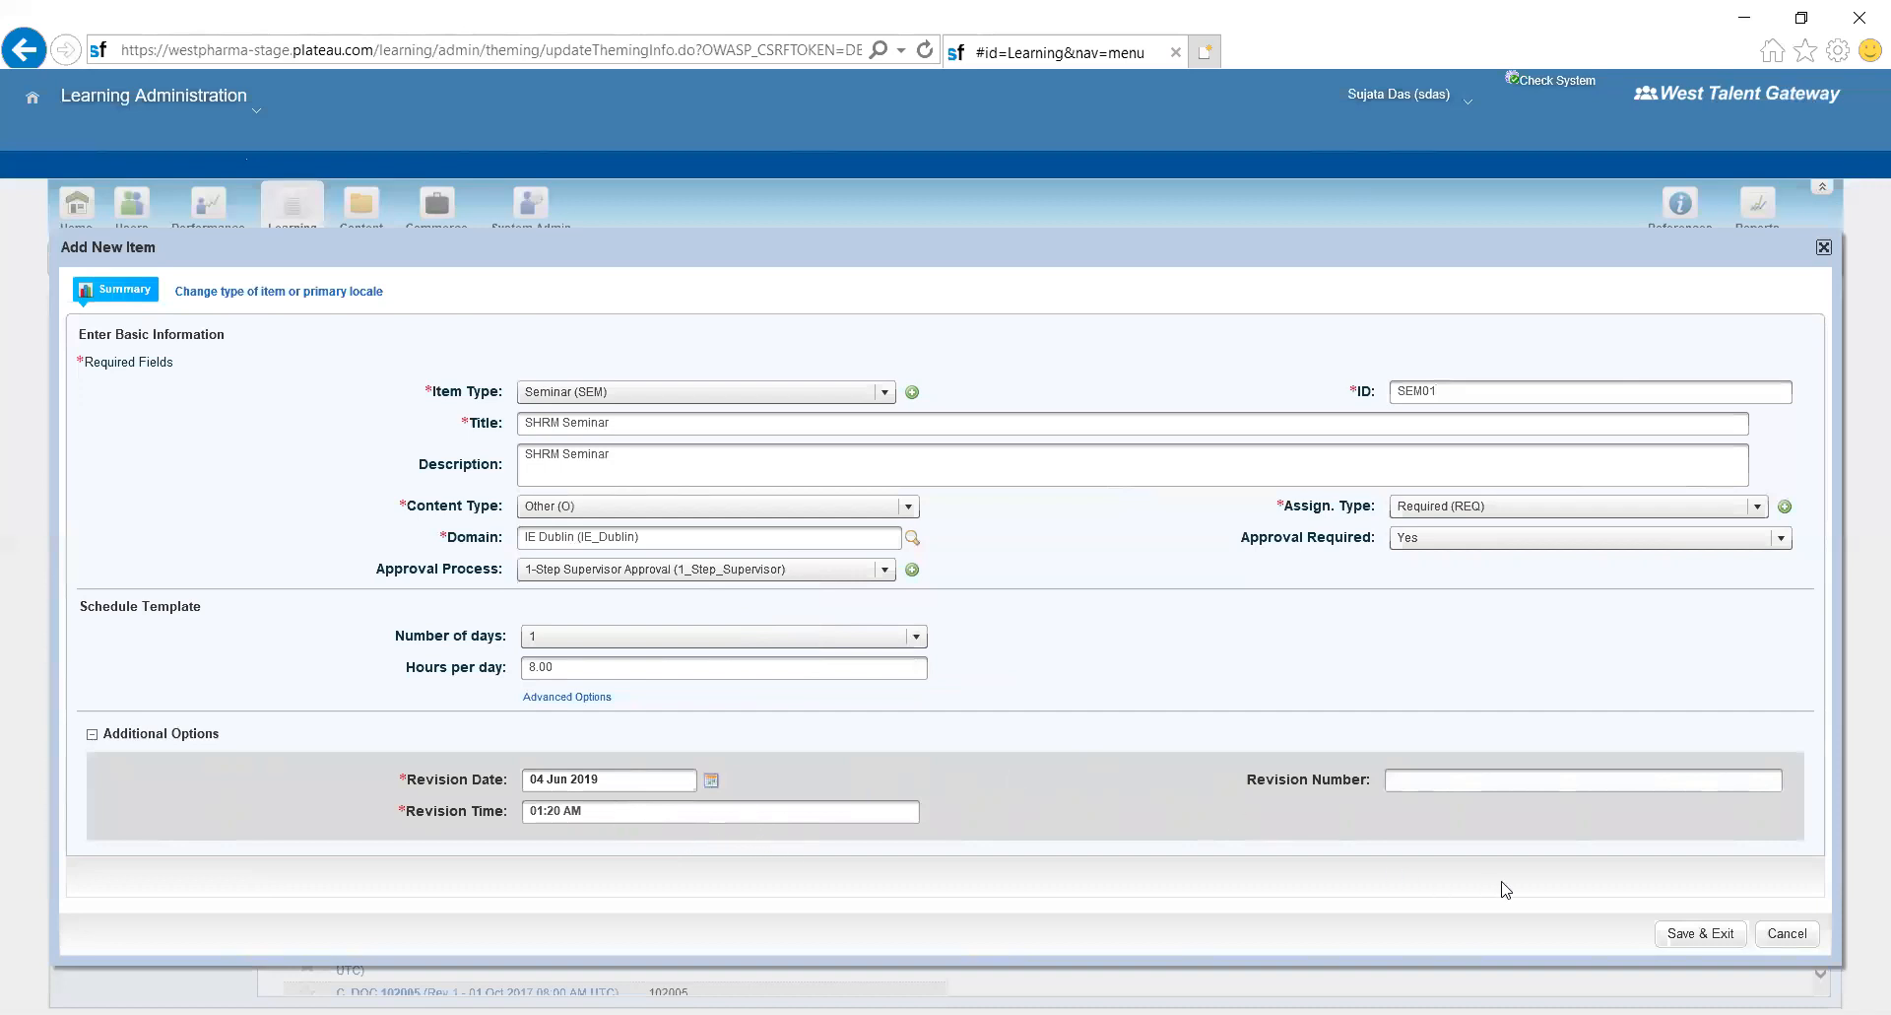
{"action": "left_click", "coordinate": [1701, 932]}
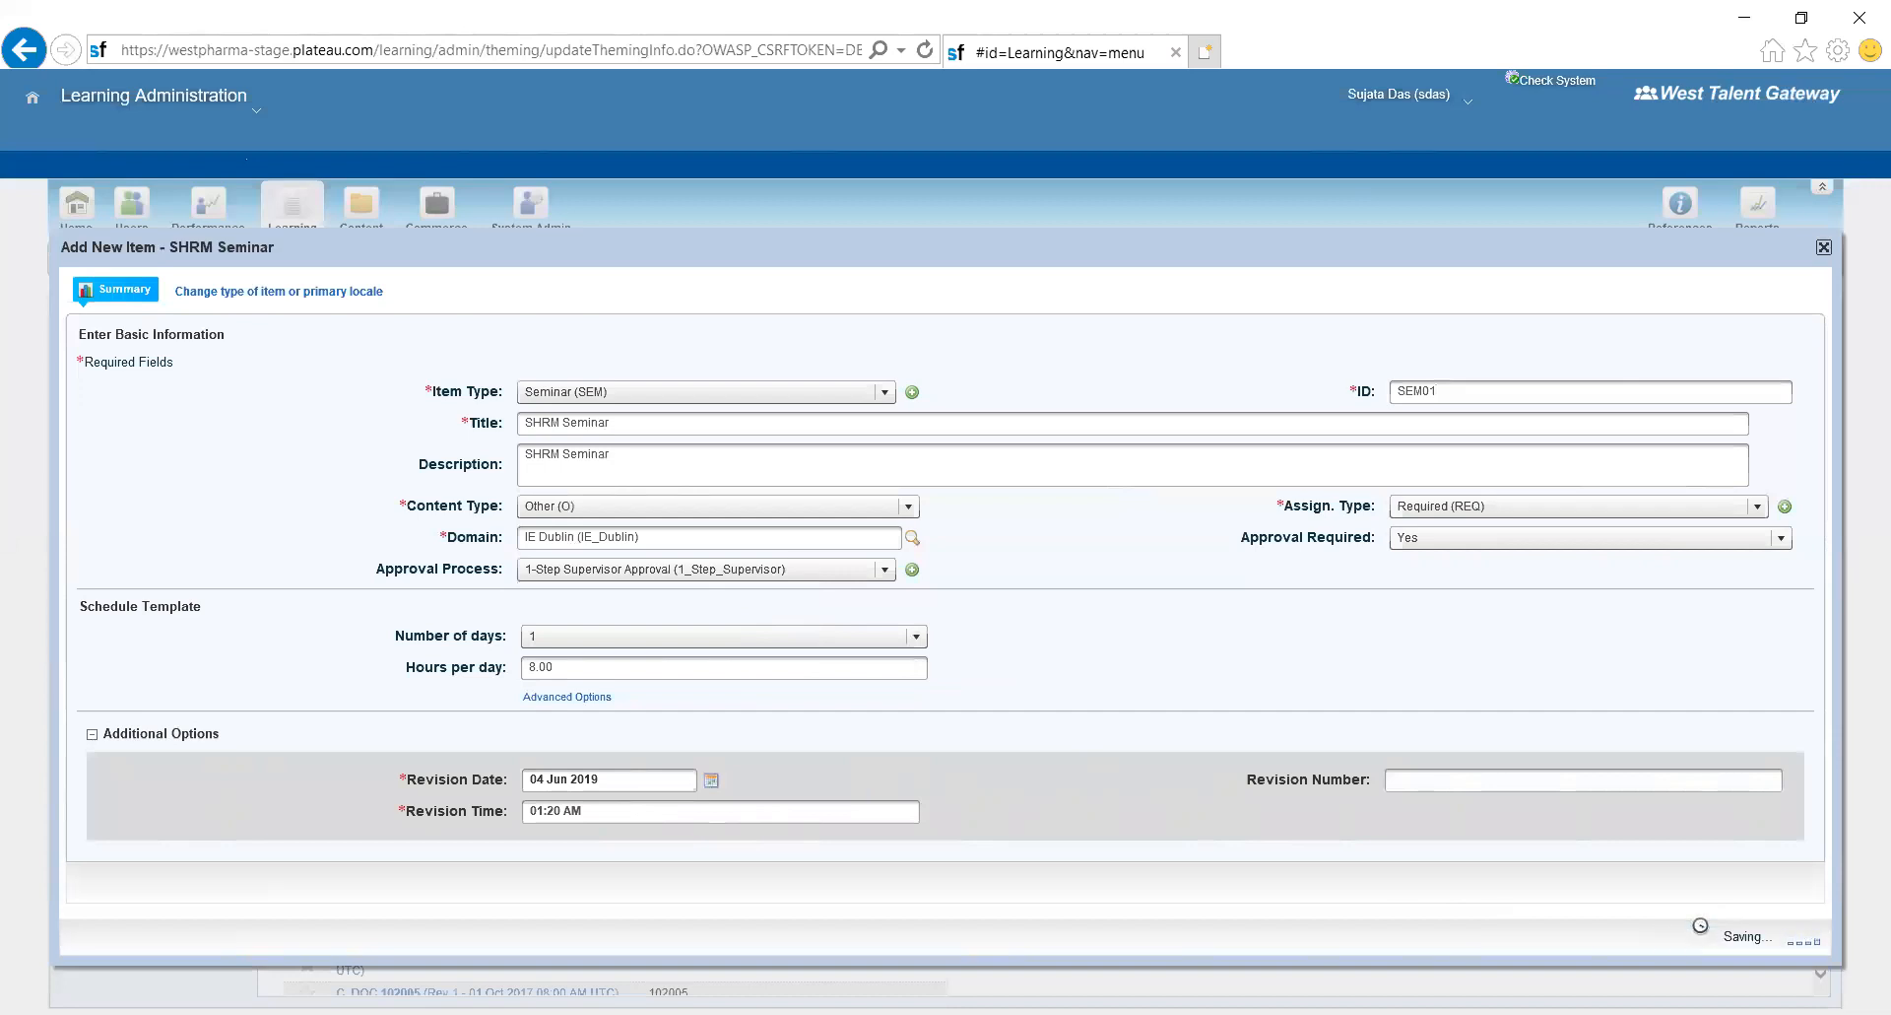
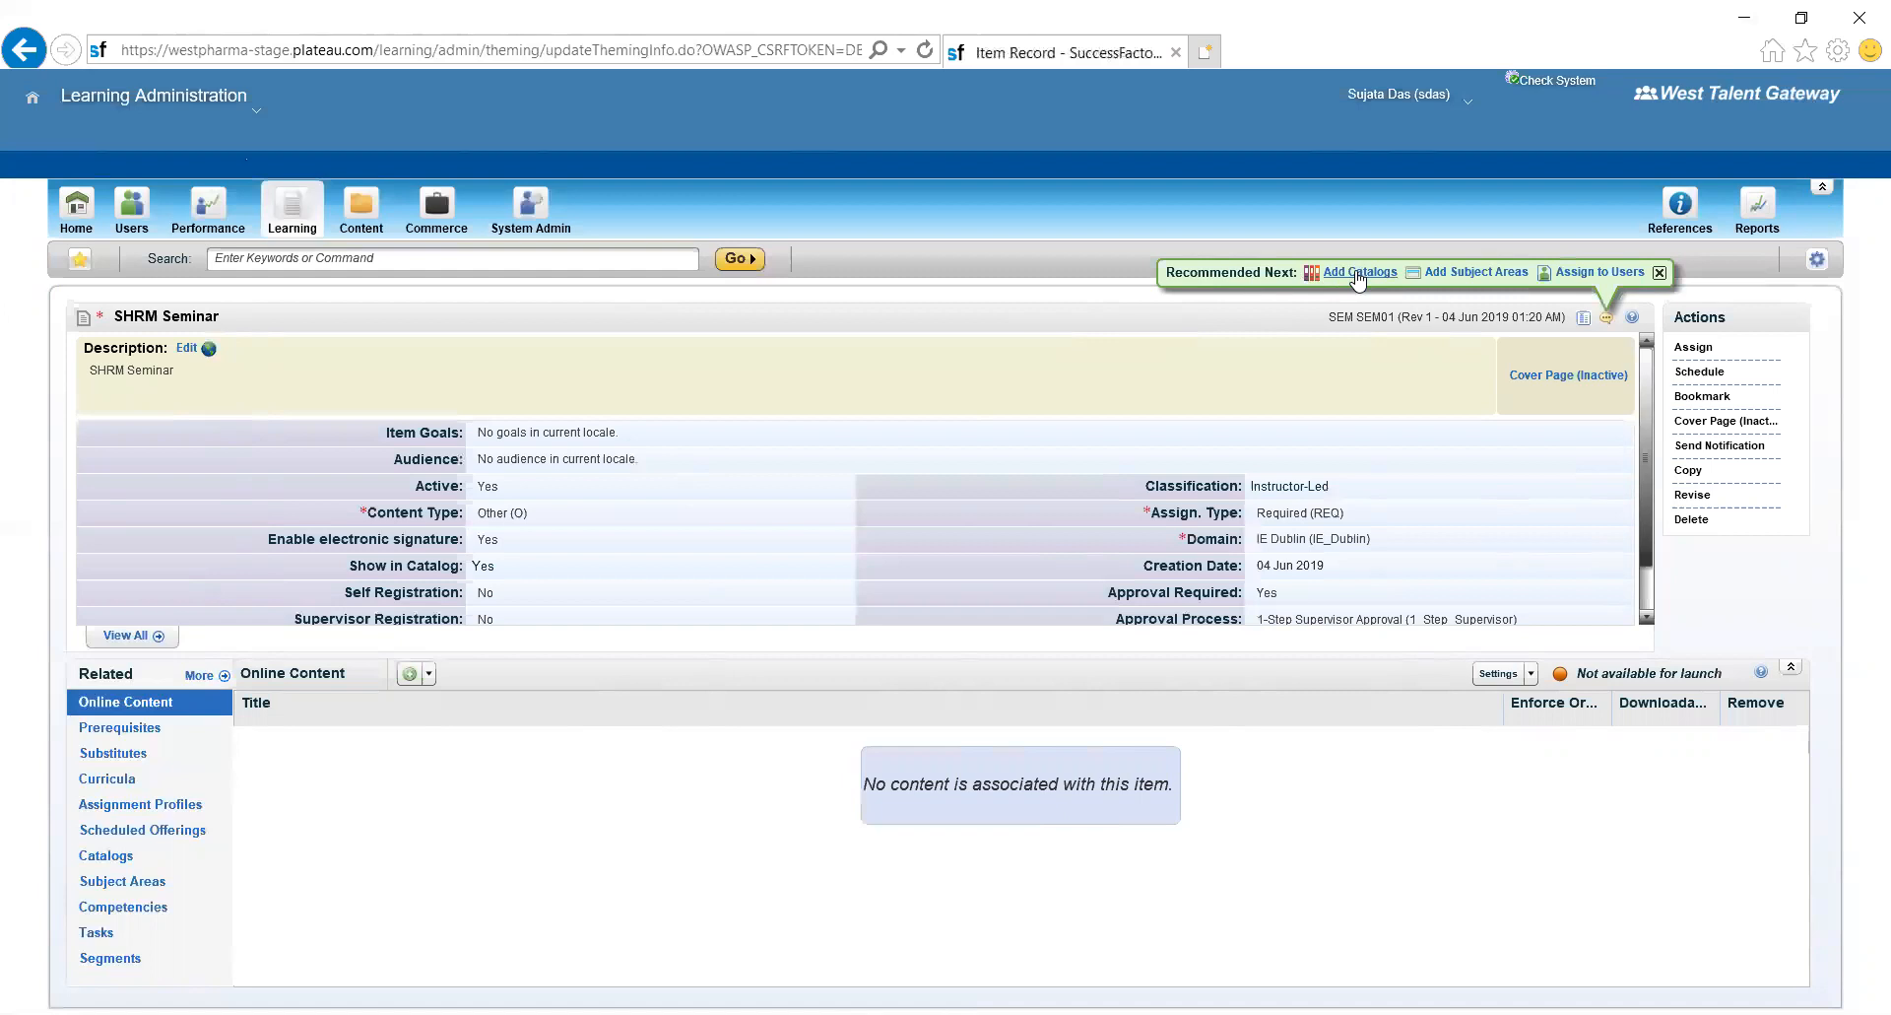
- Add the SHRM Seminar item, including its schedules, to the Global Catalog
{"action": "left_click", "coordinate": [1356, 277]}
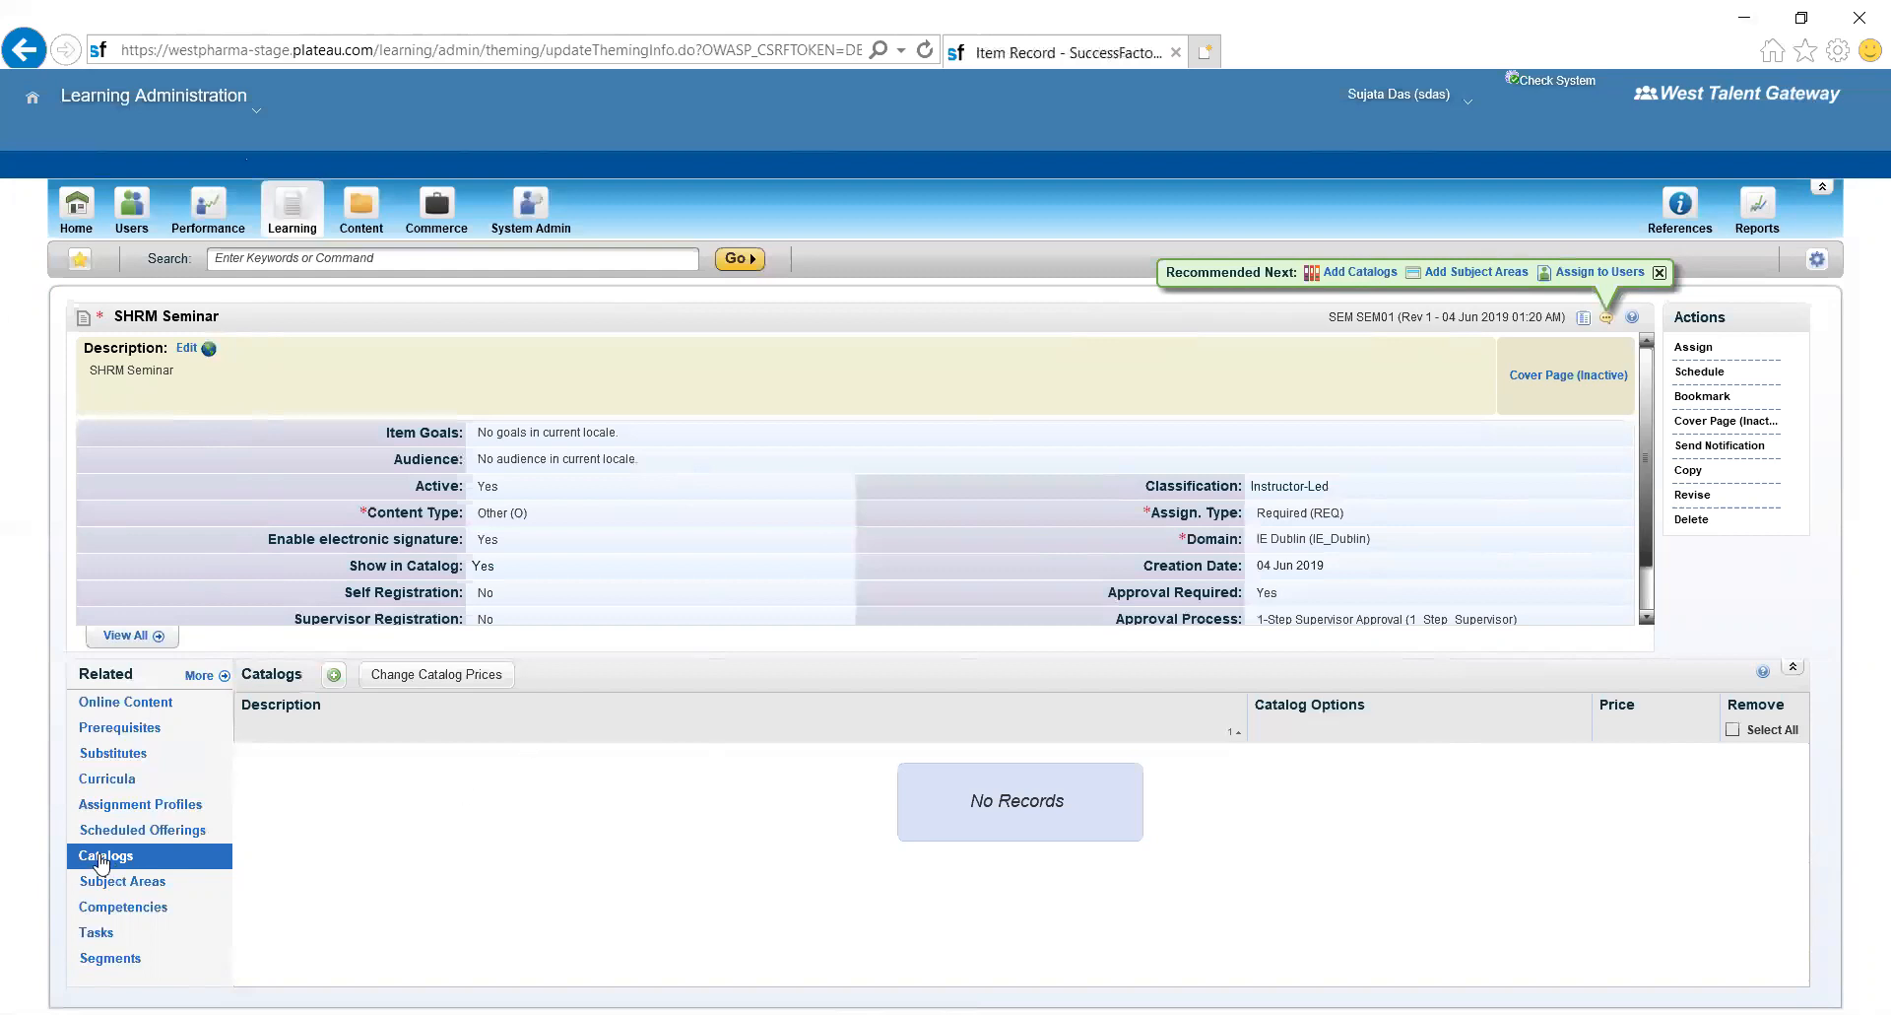
{"action": "left_click", "coordinate": [334, 675]}
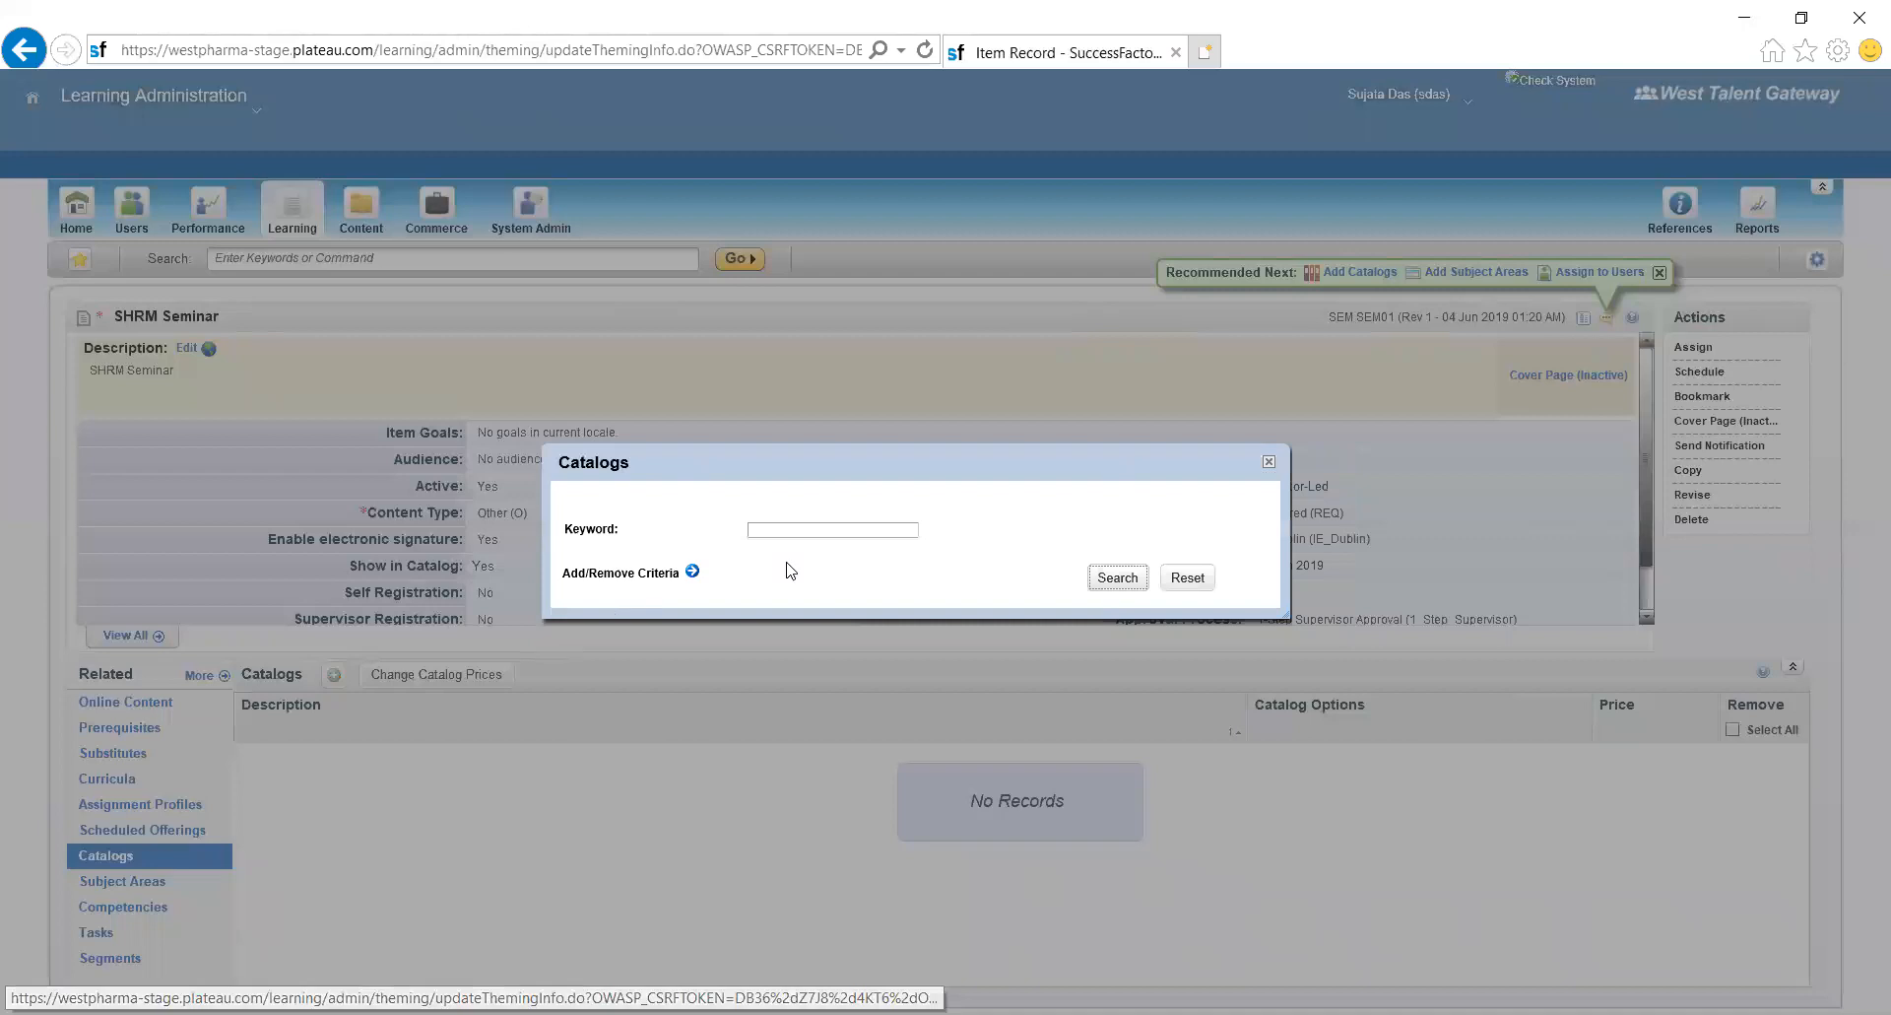
{"action": "left_click", "coordinate": [1140, 585]}
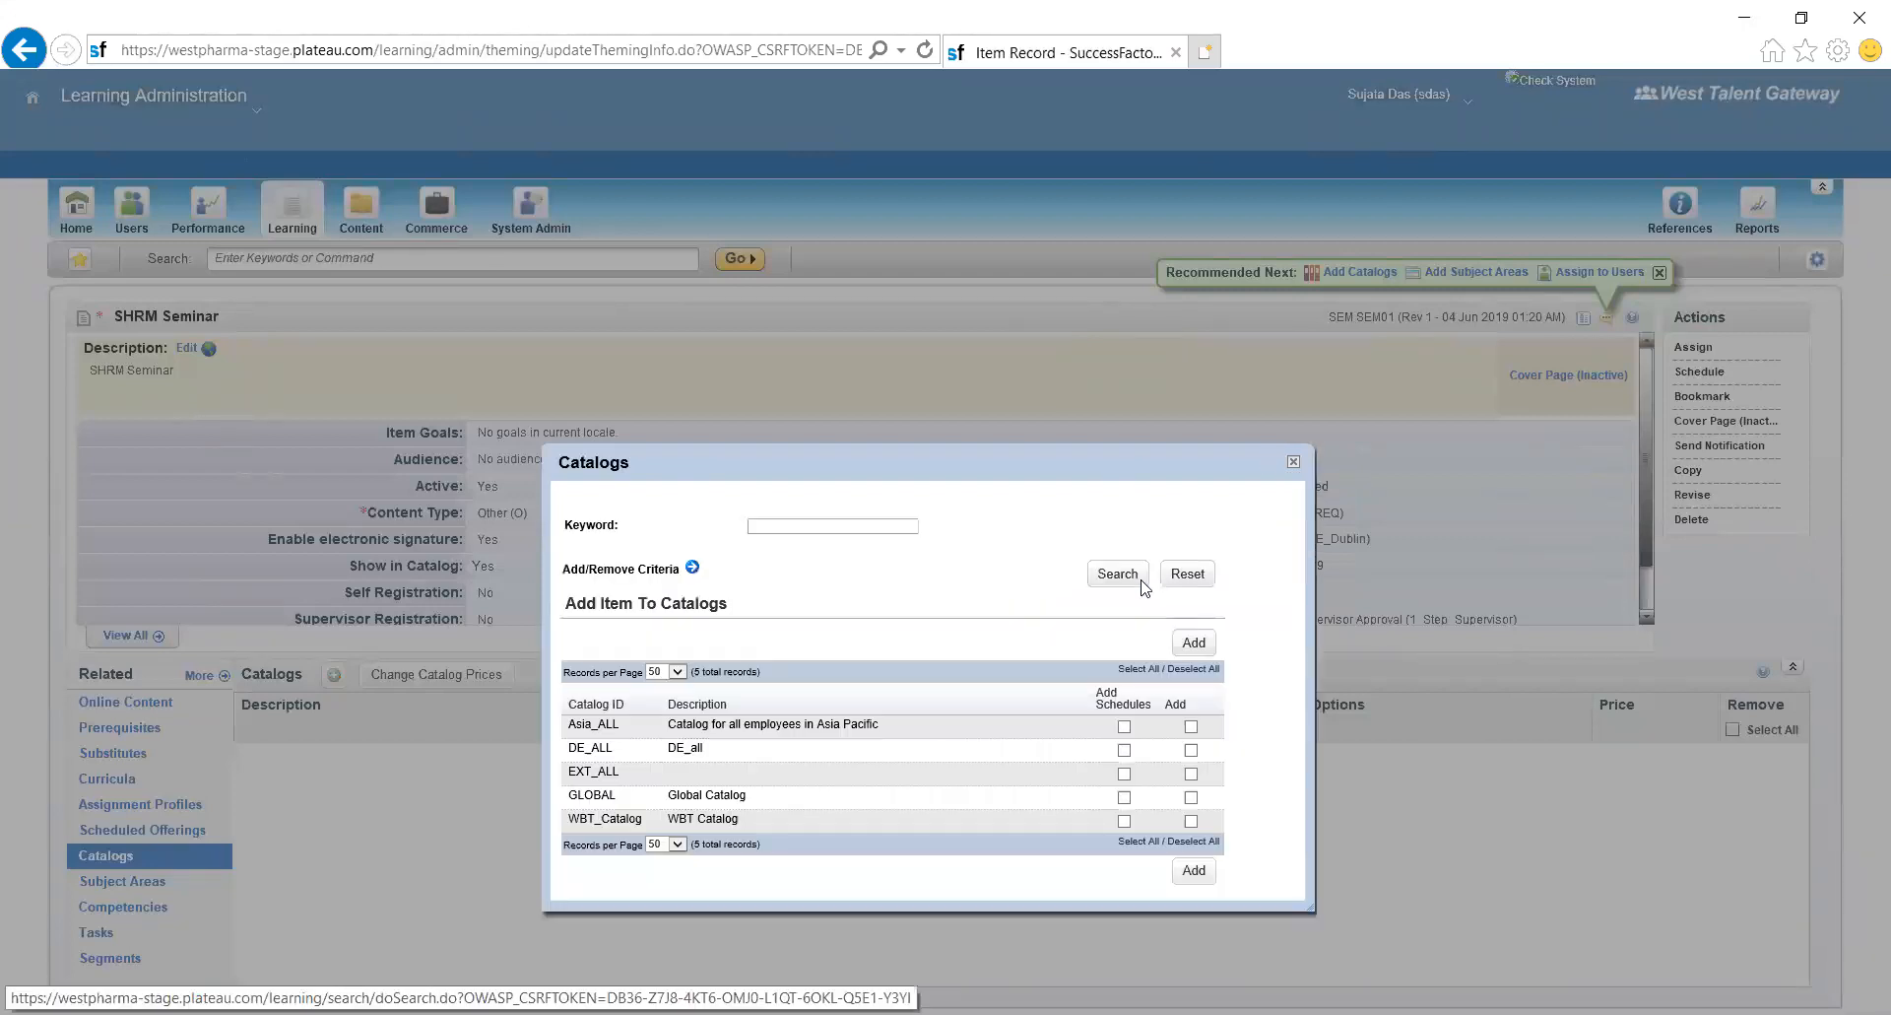
{"action": "left_click_drag", "start_coordinate": [970, 453], "coordinate": [982, 342]}
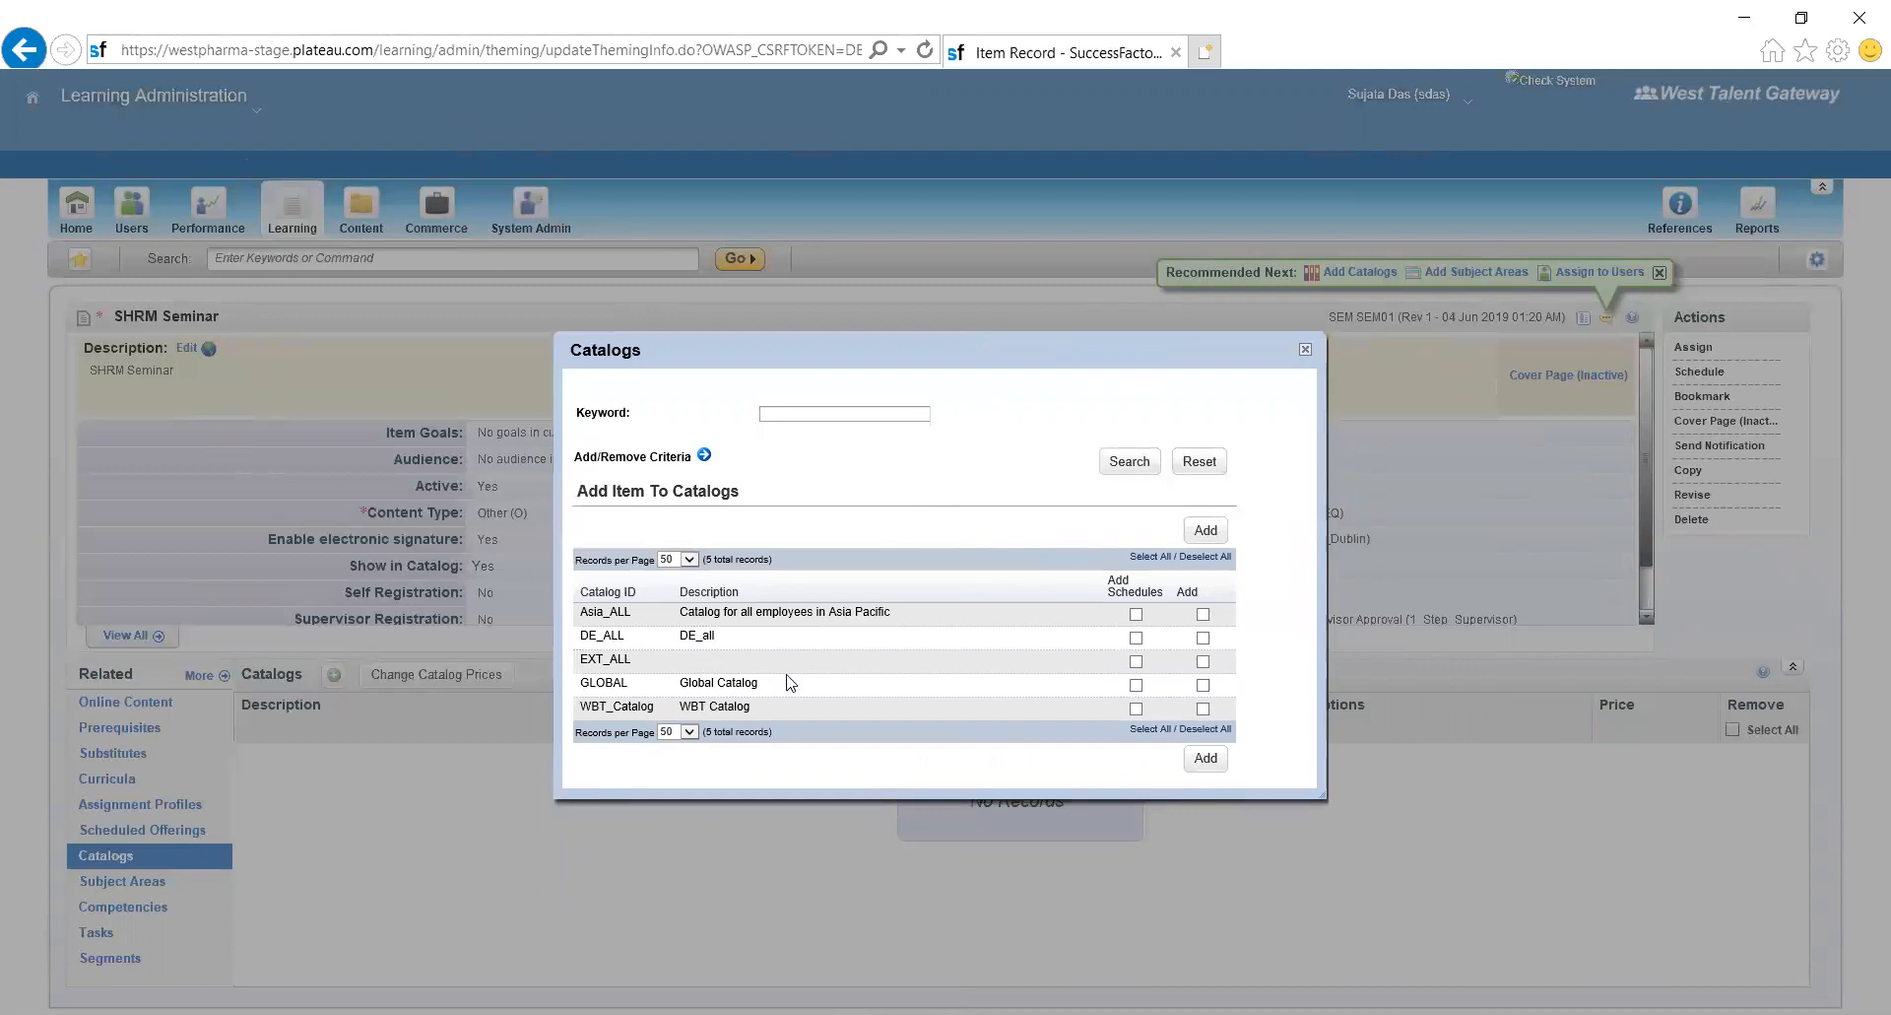
{"action": "left_click", "coordinate": [1202, 685]}
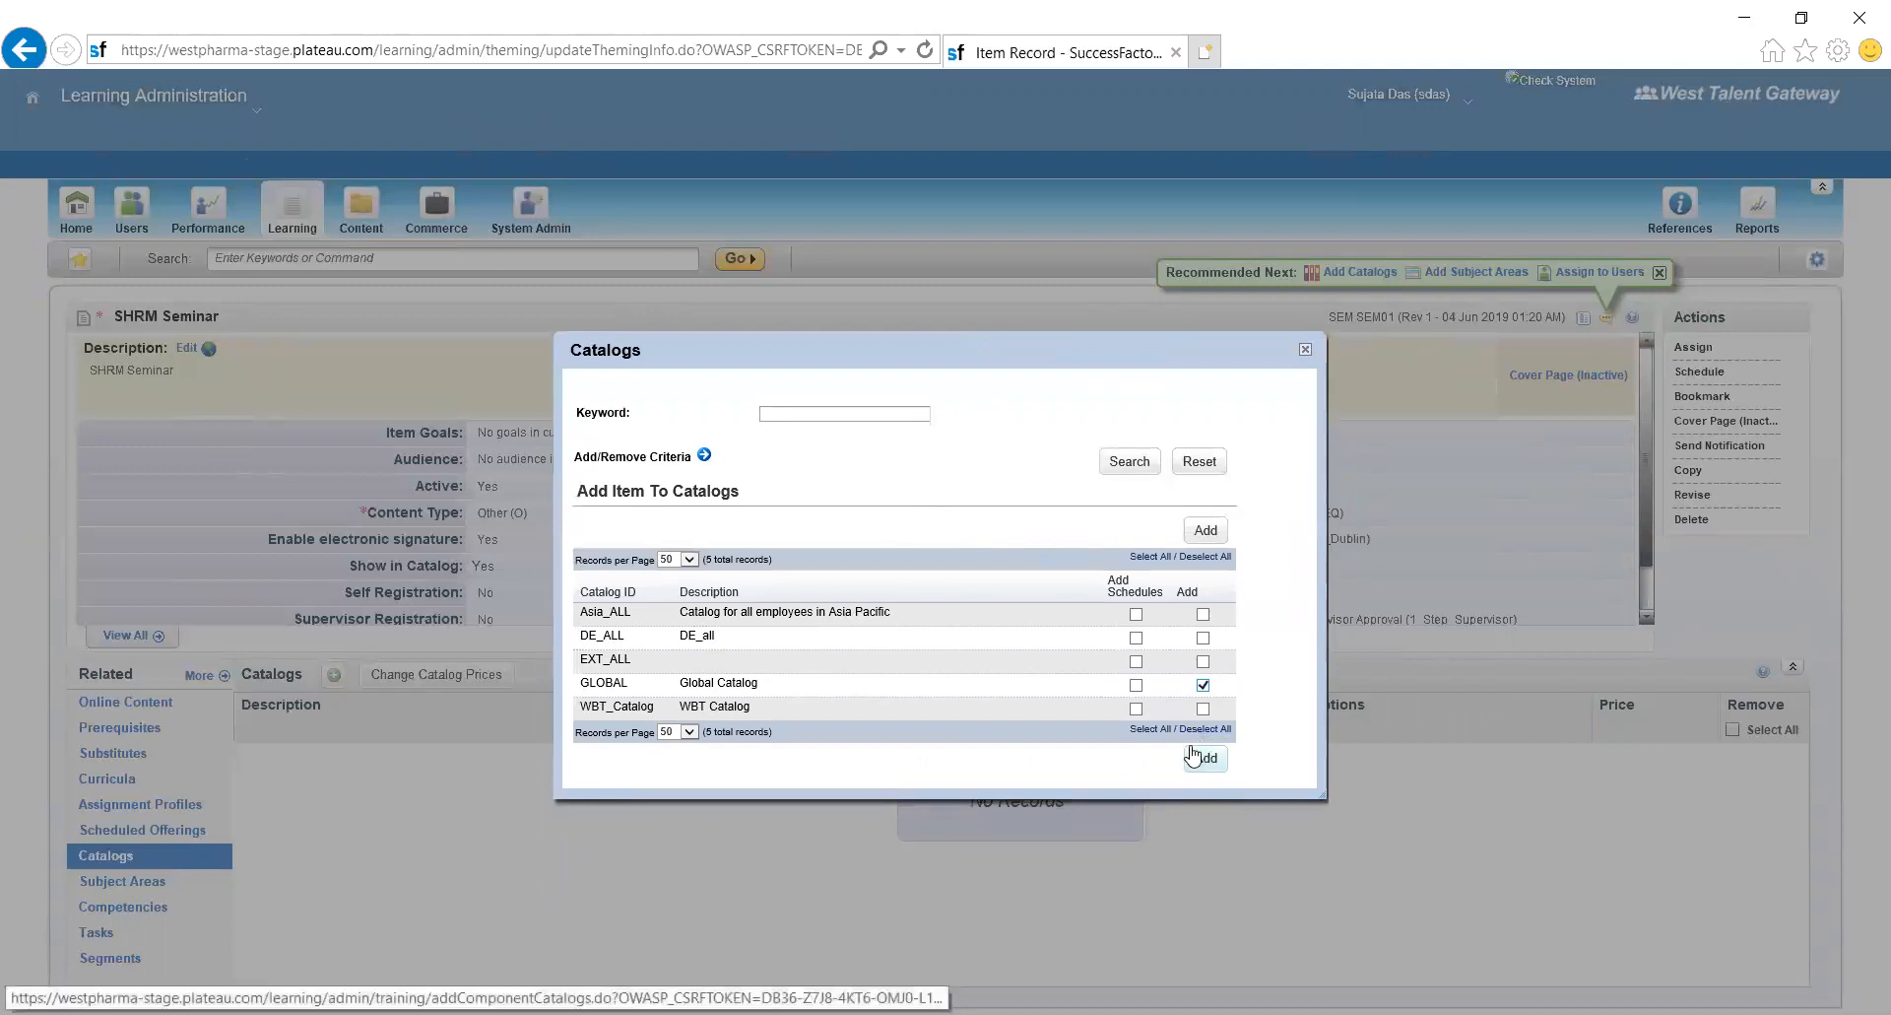
{"action": "left_click", "coordinate": [1136, 686]}
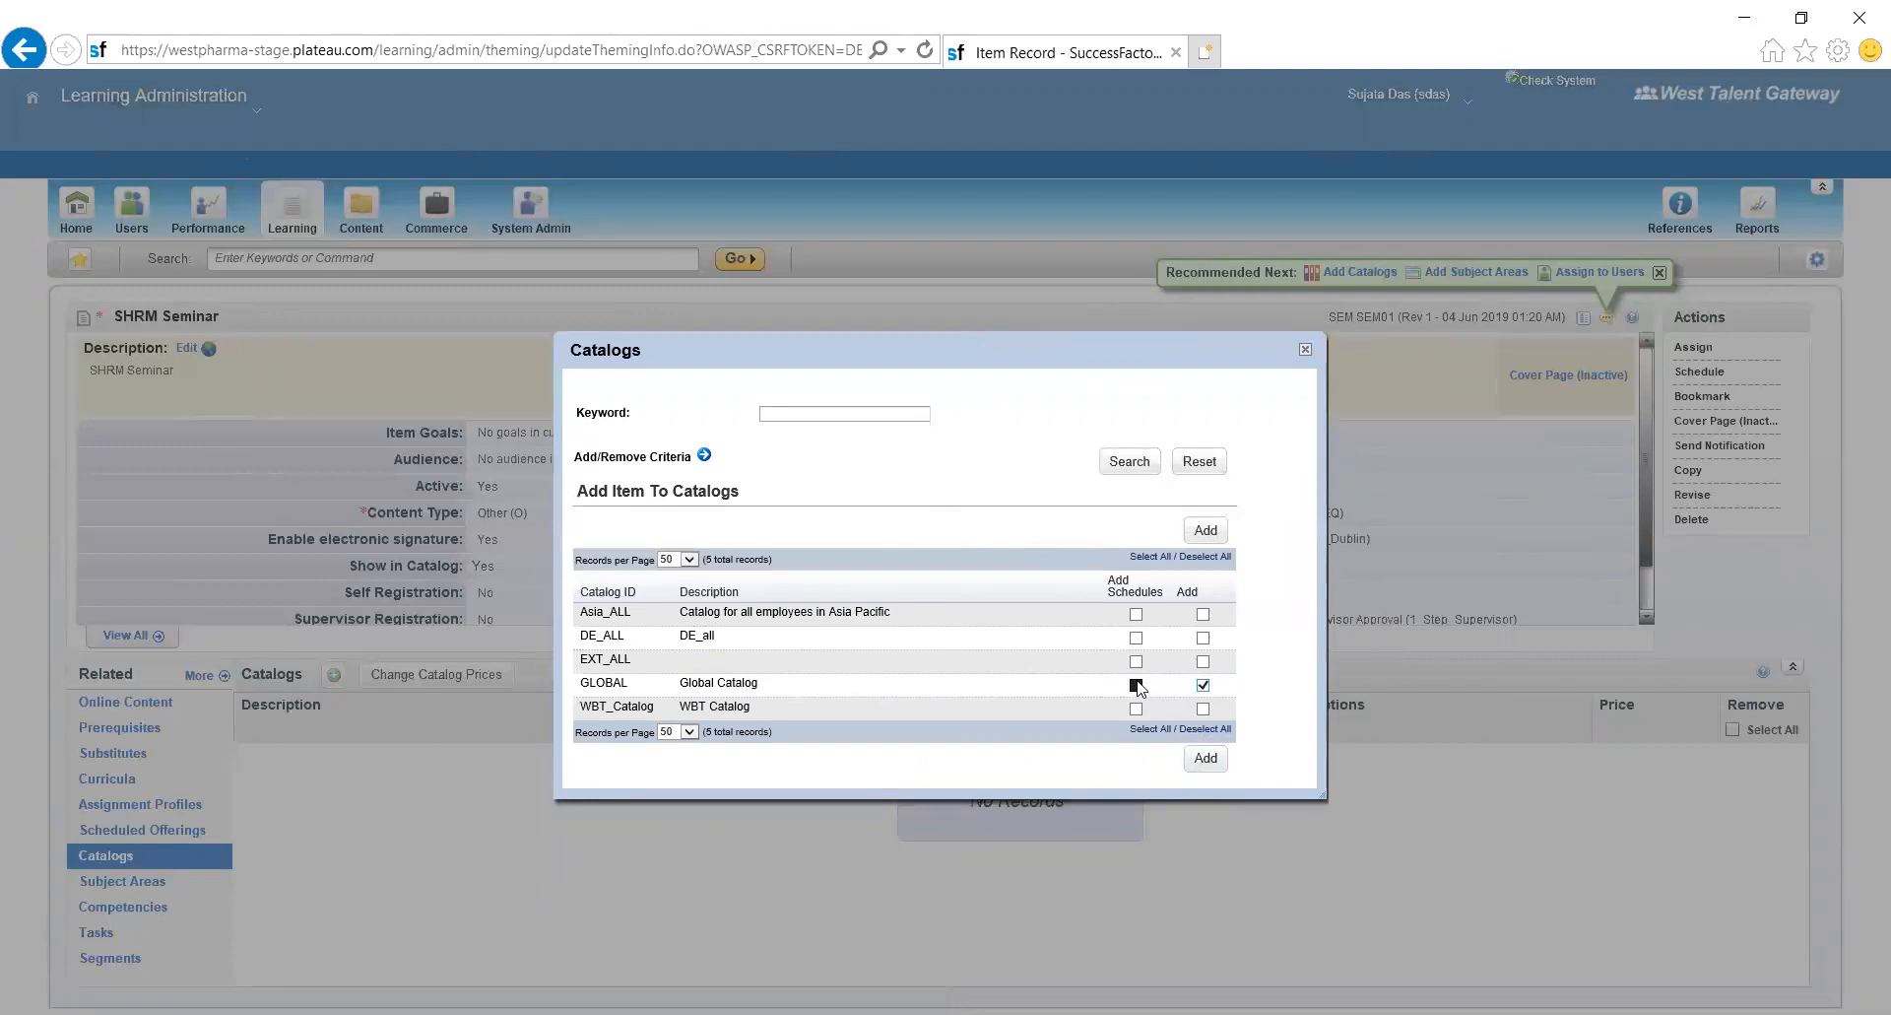
{"action": "left_click", "coordinate": [1207, 758]}
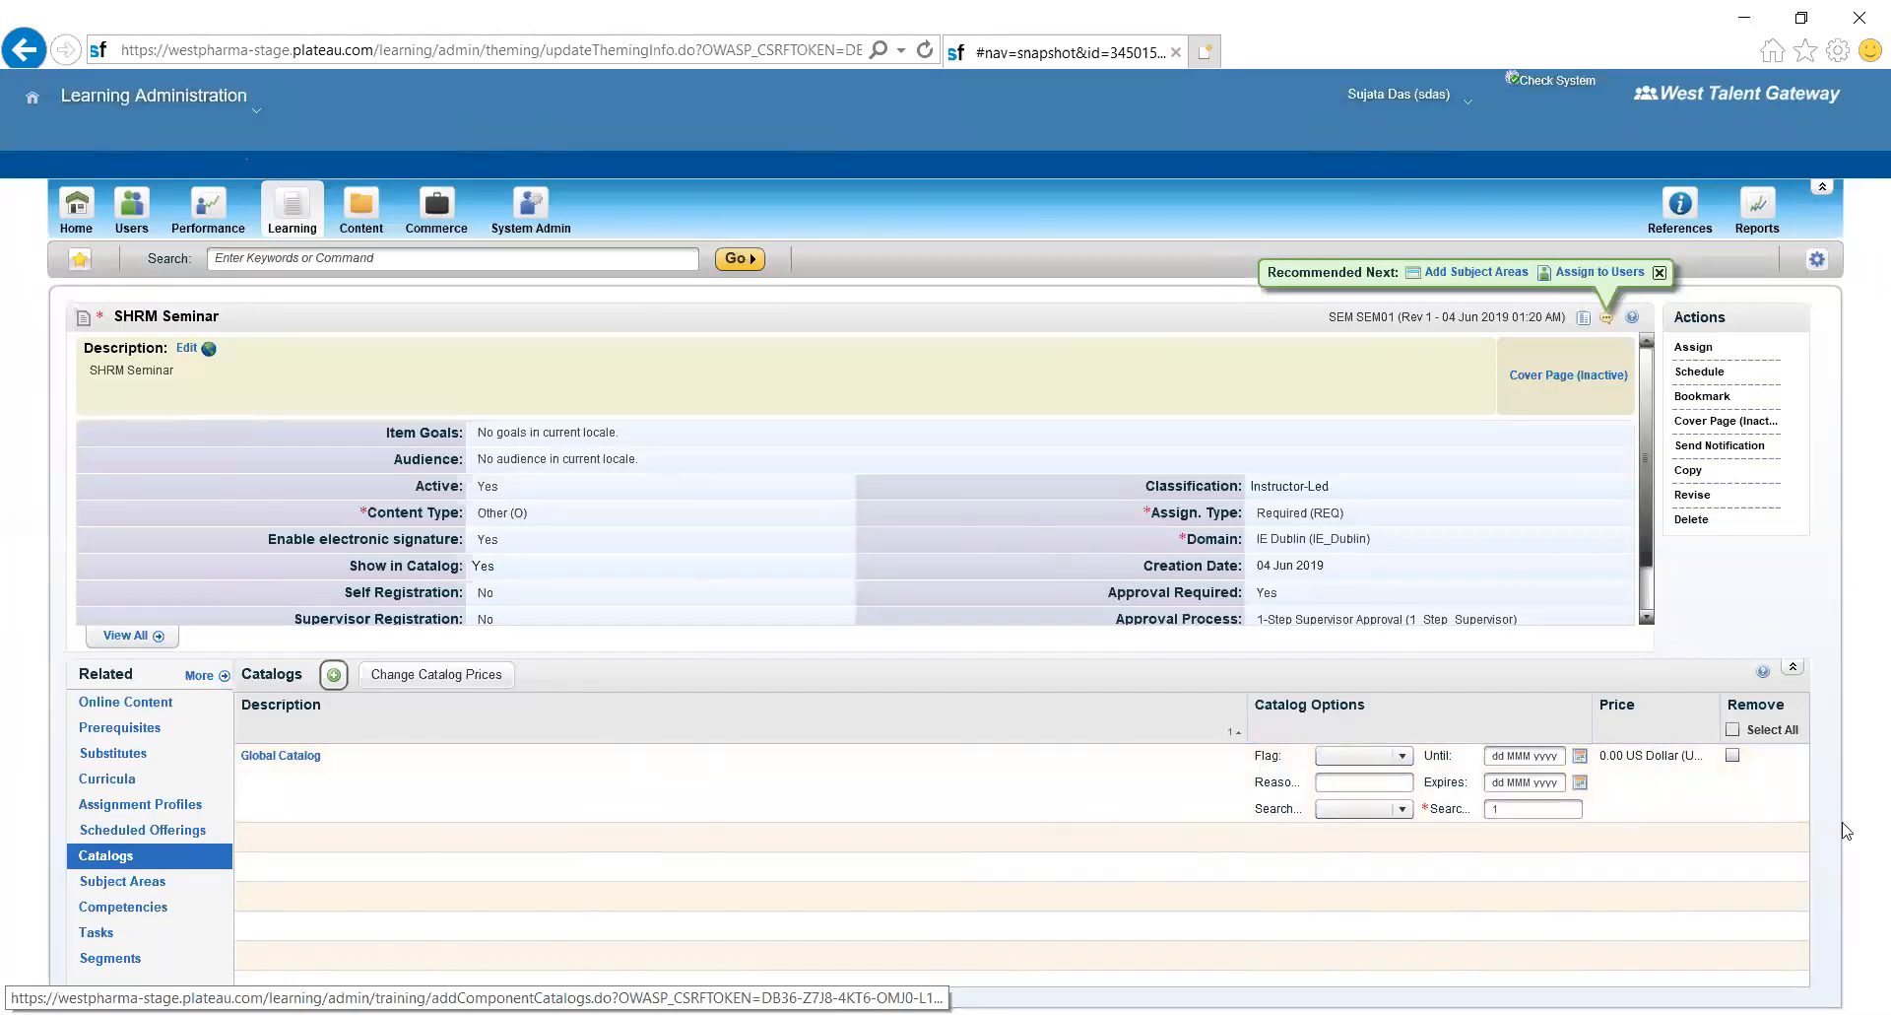
- Flag the seminar's Global Catalog entry as New until 25 Jun 2019 and save the catalog options
{"action": "left_click", "coordinate": [1401, 758]}
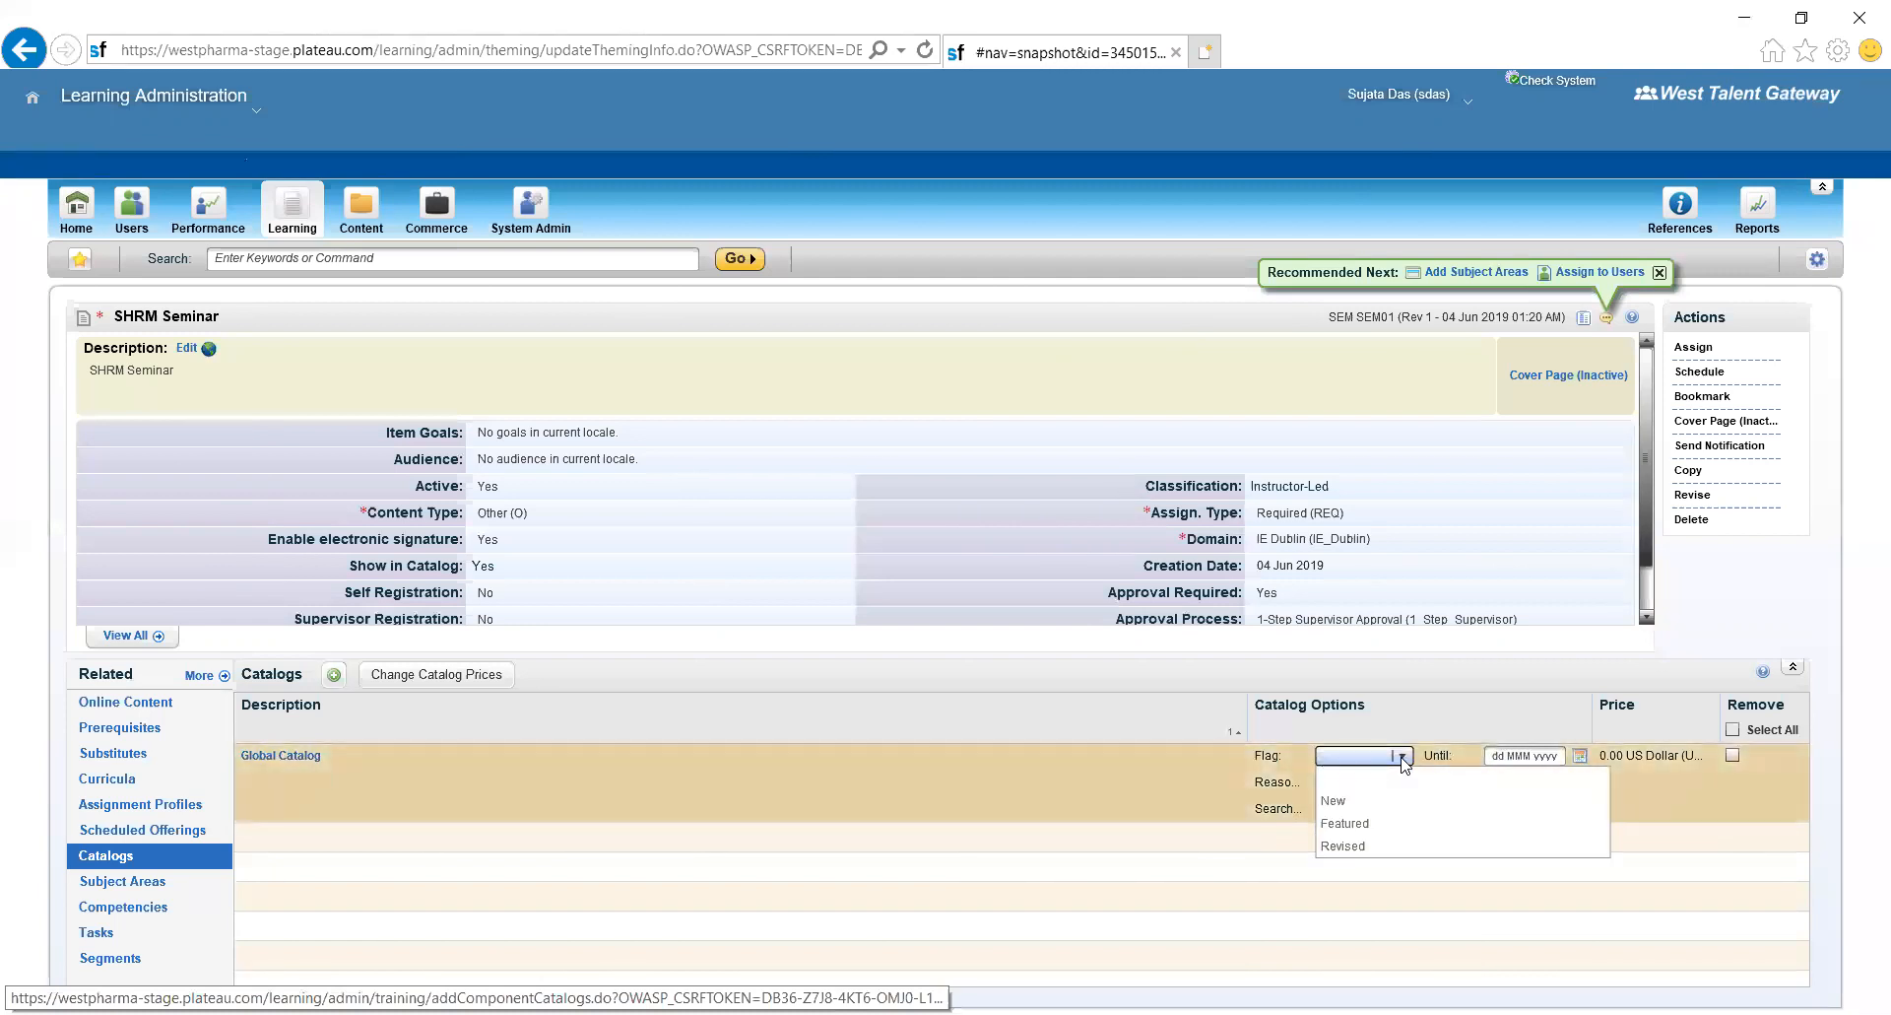
{"action": "left_click", "coordinate": [1338, 801]}
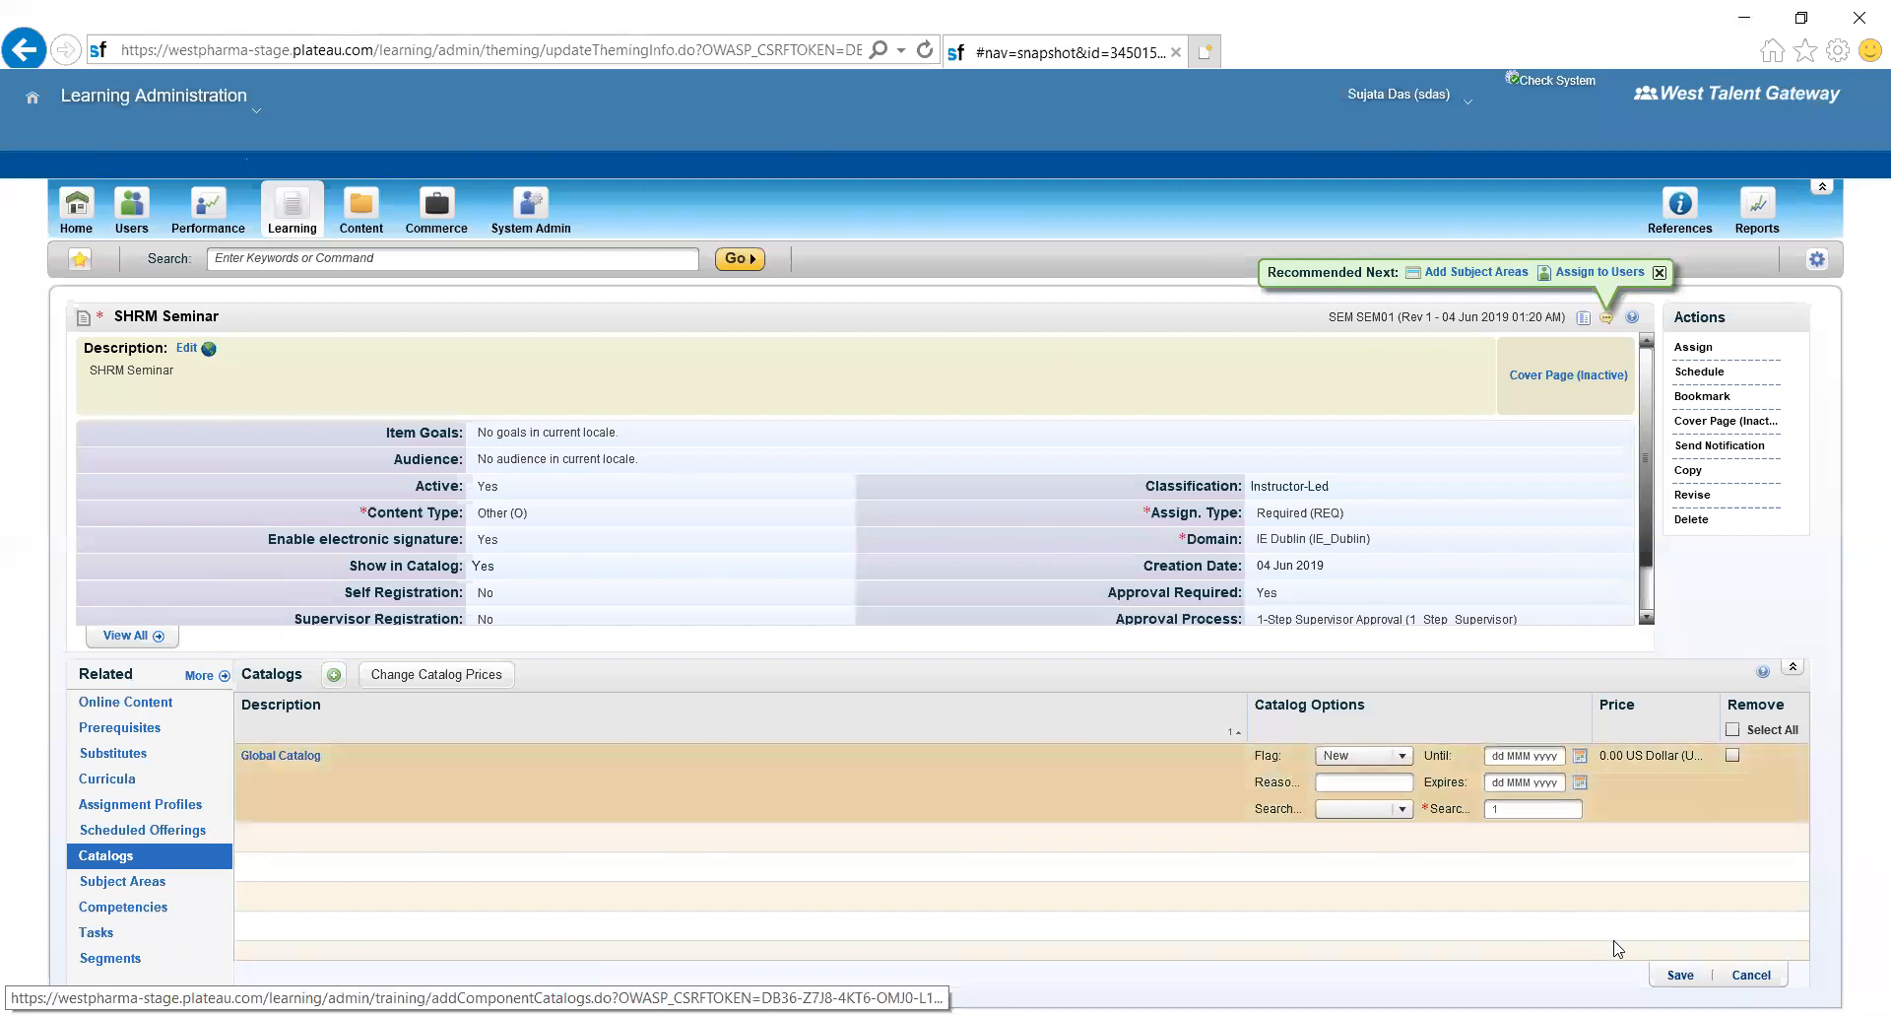
{"action": "left_click", "coordinate": [1515, 813]}
{"action": "left_click", "coordinate": [1680, 975]}
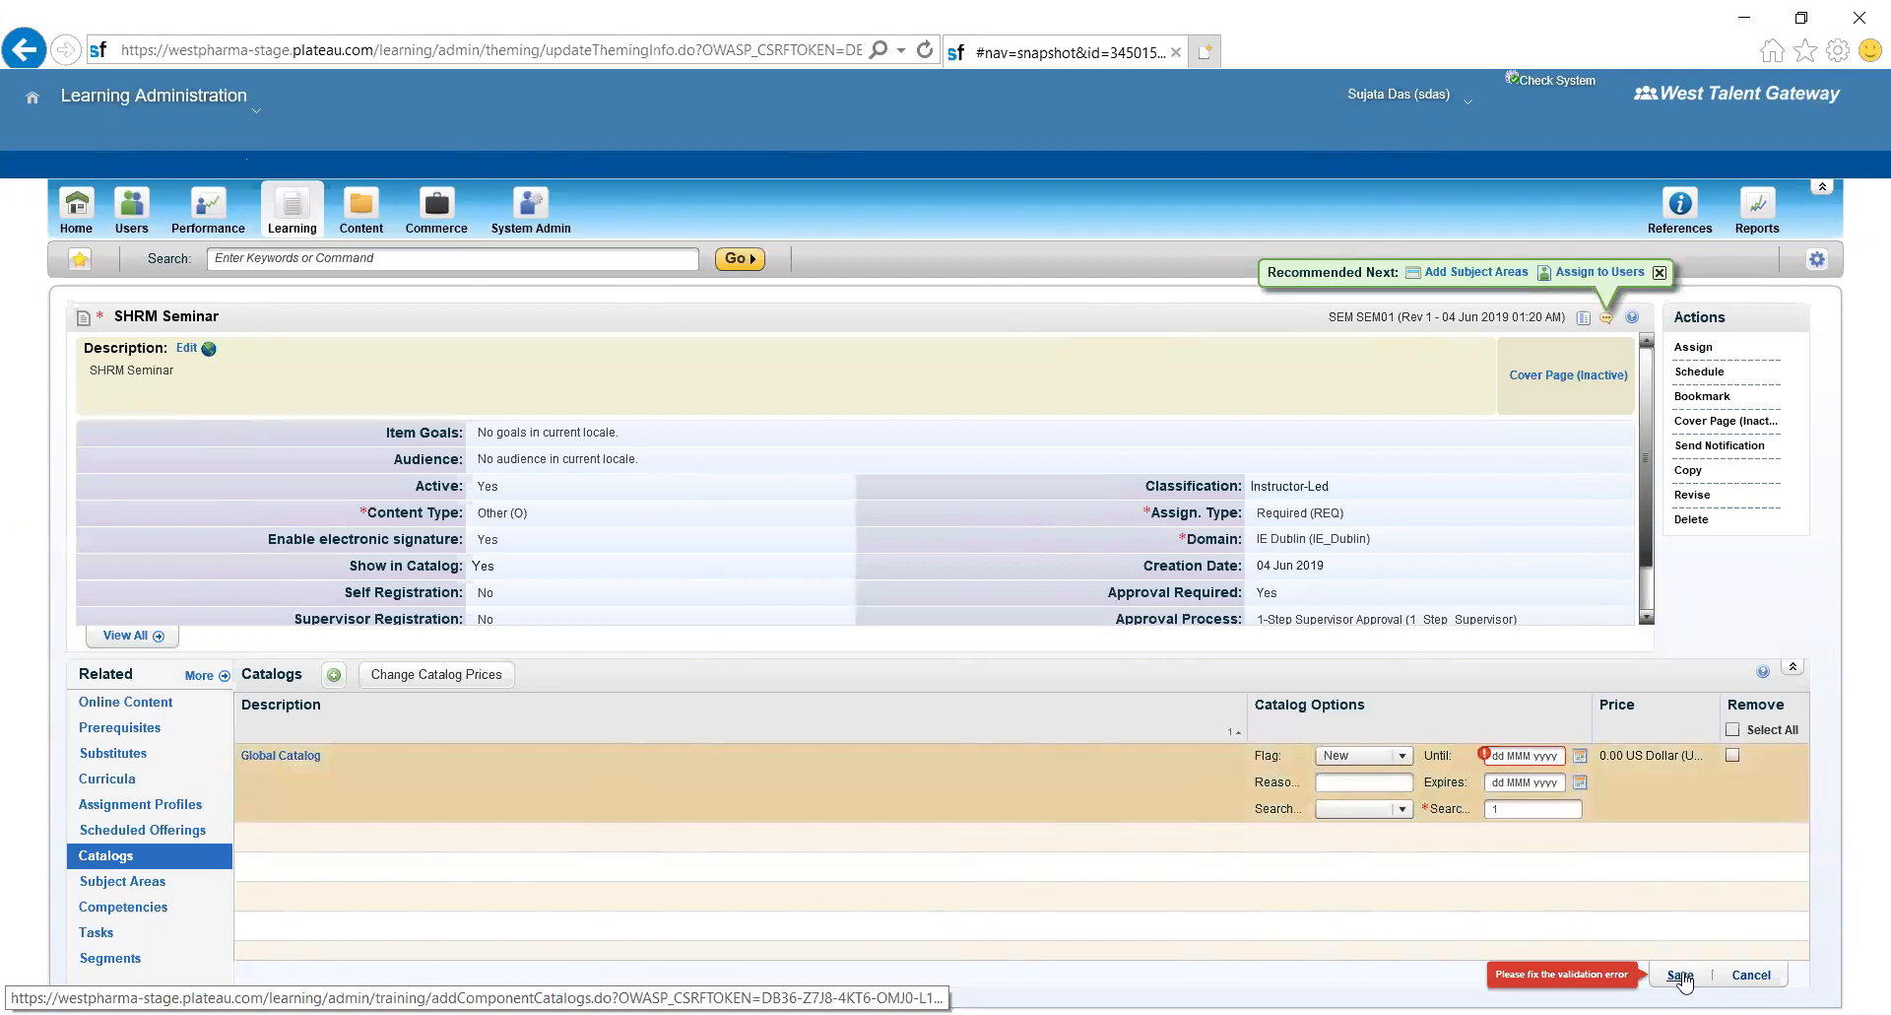
{"action": "mouse_move", "coordinate": [1569, 761]}
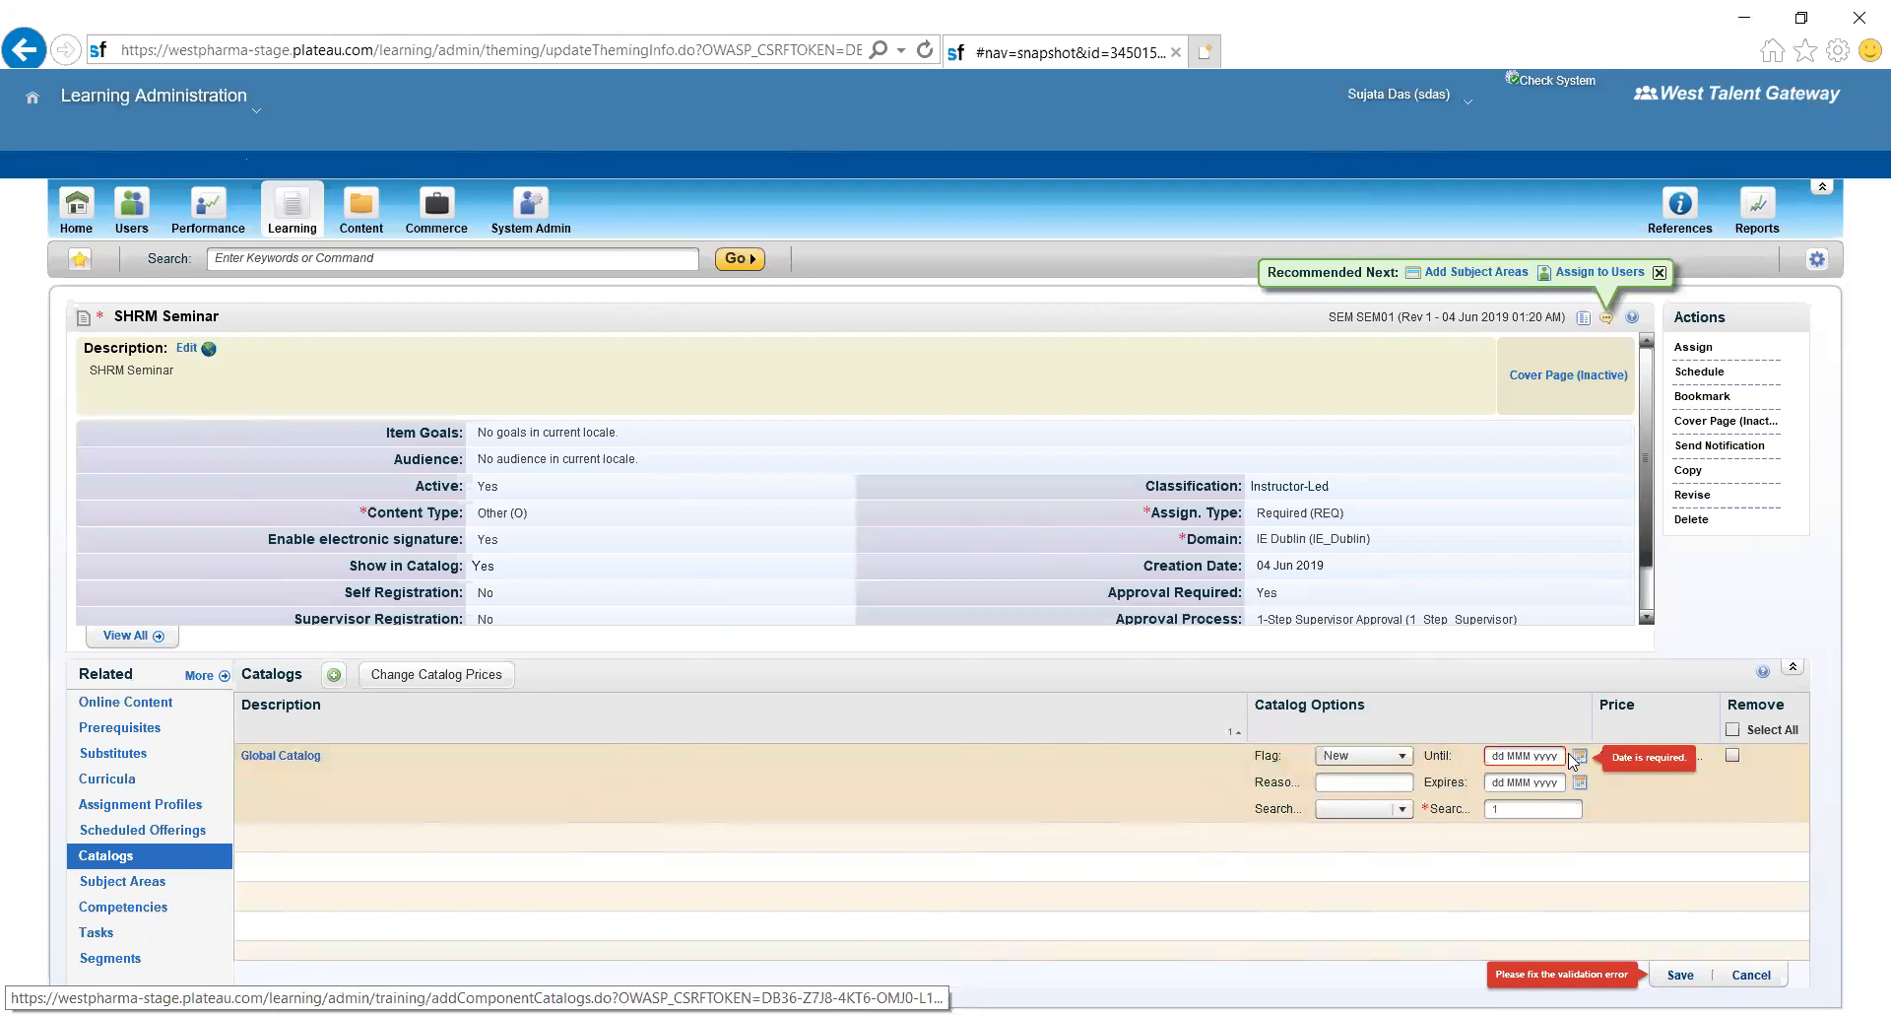
{"action": "left_click", "coordinate": [1580, 758]}
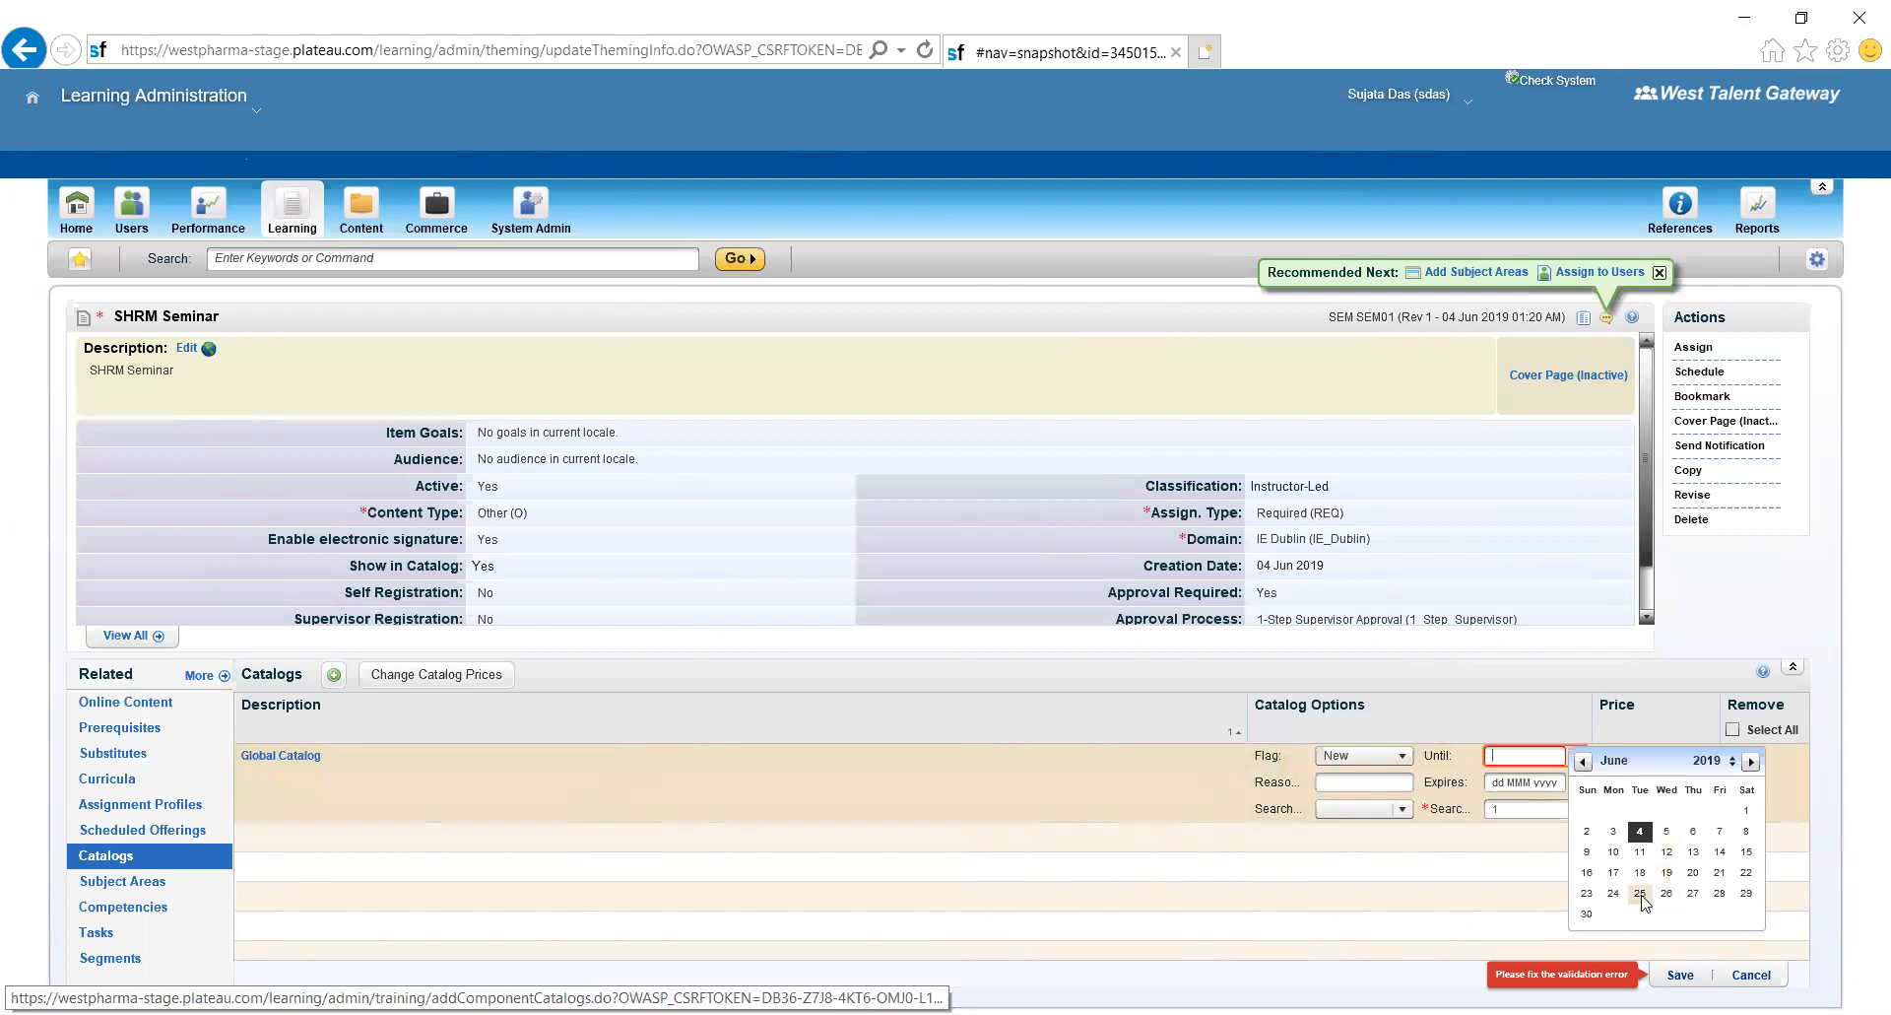
{"action": "left_click", "coordinate": [1640, 893]}
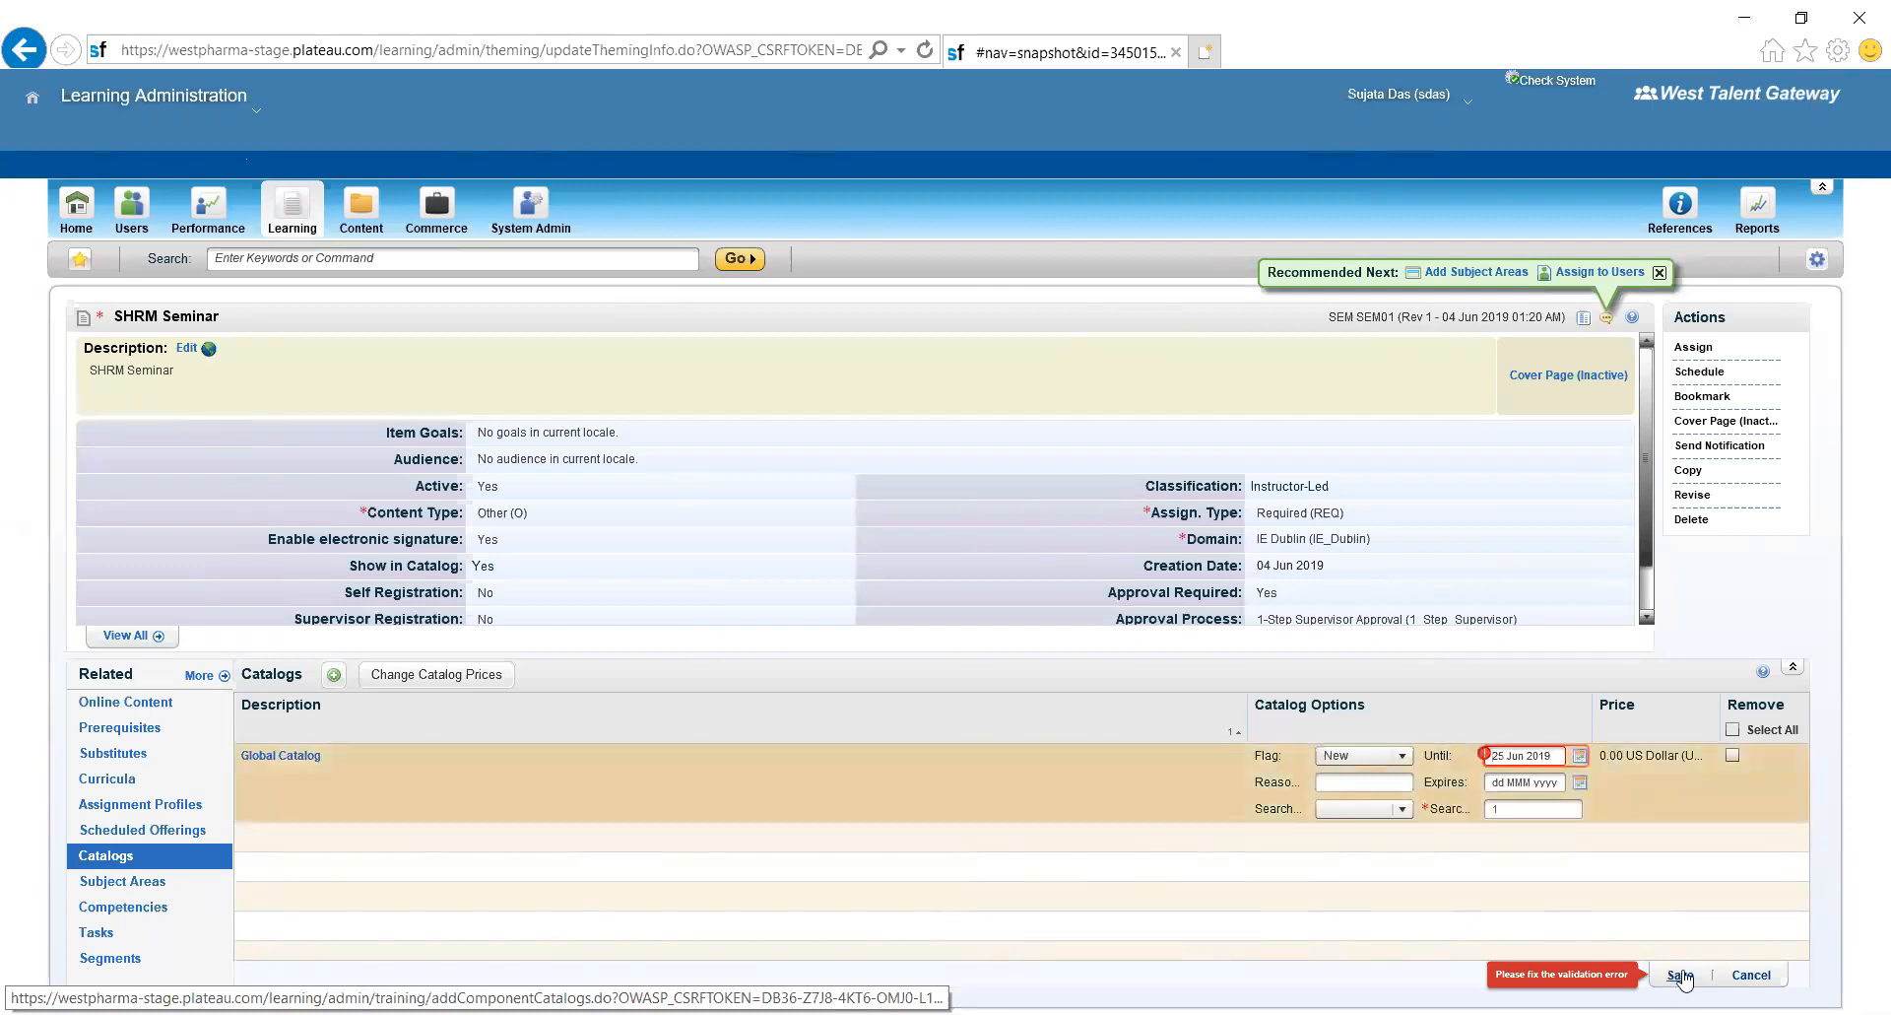
{"action": "left_click", "coordinate": [1680, 975]}
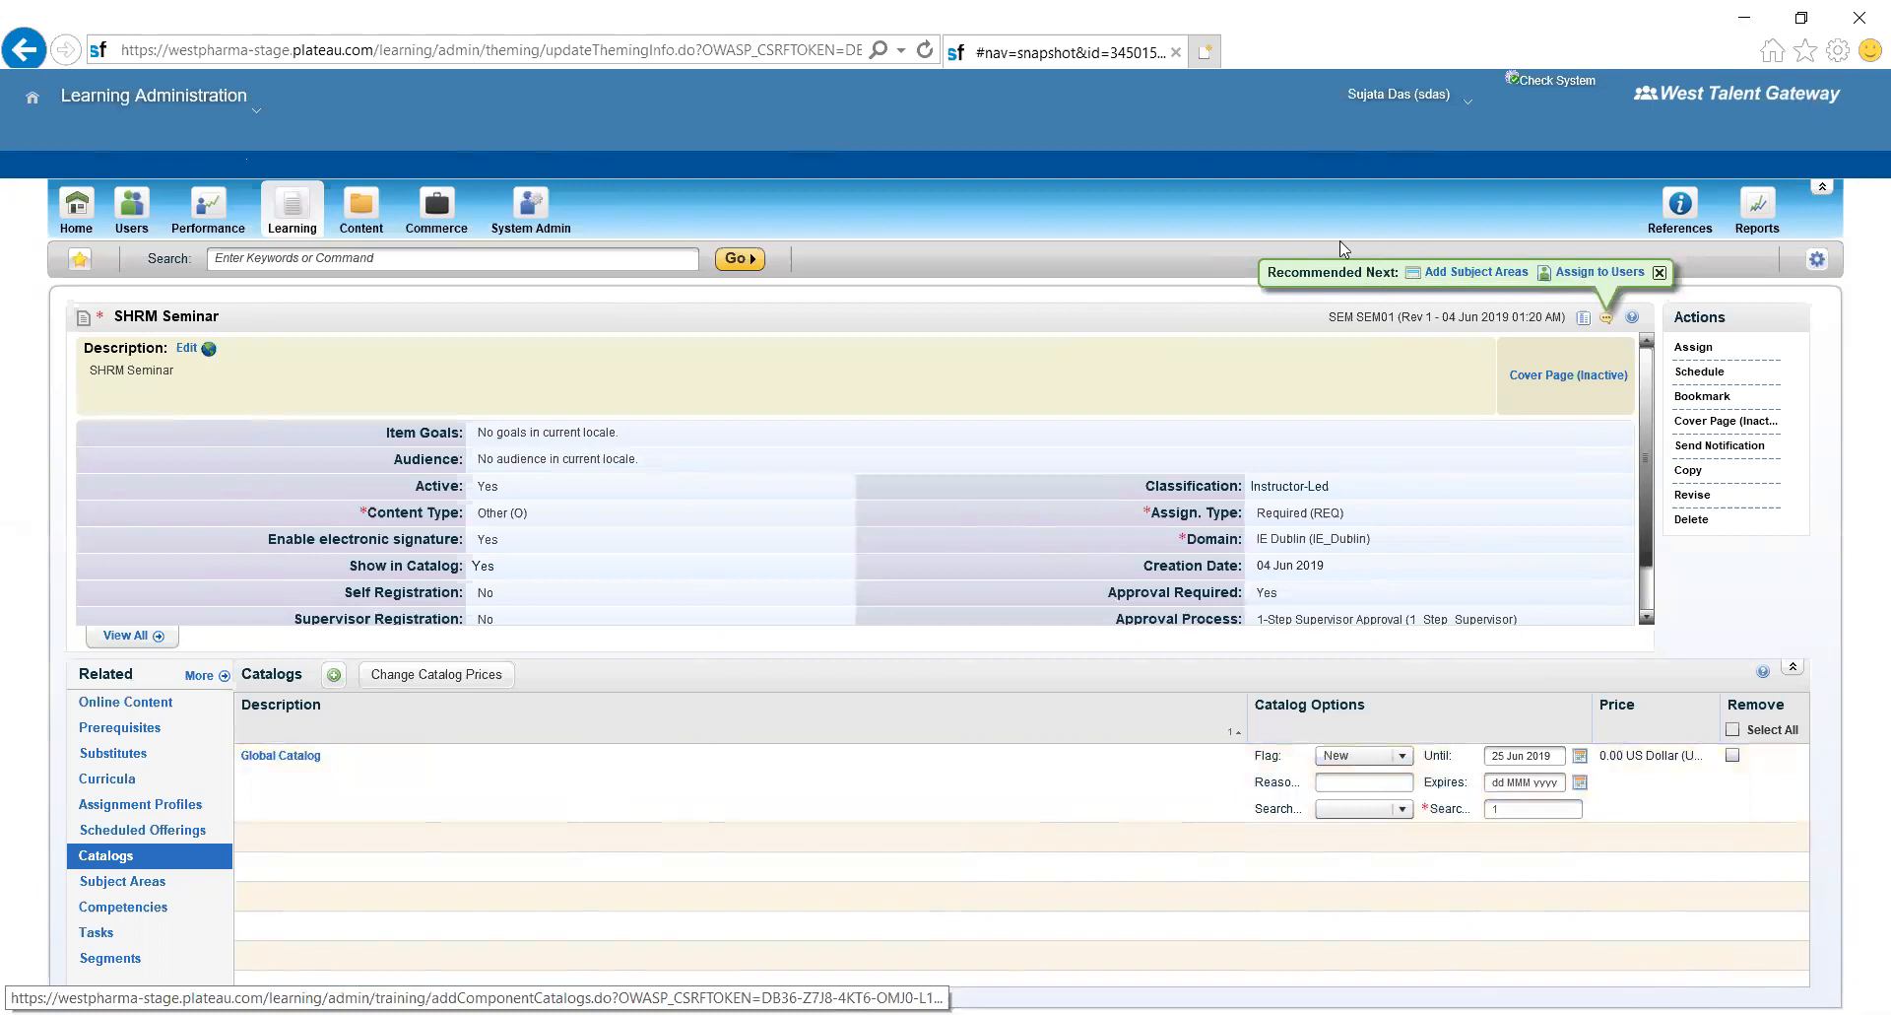
- Add the Leadership subject area (SA030) under Topic to the SHRM Seminar item
{"action": "left_click", "coordinate": [1482, 274]}
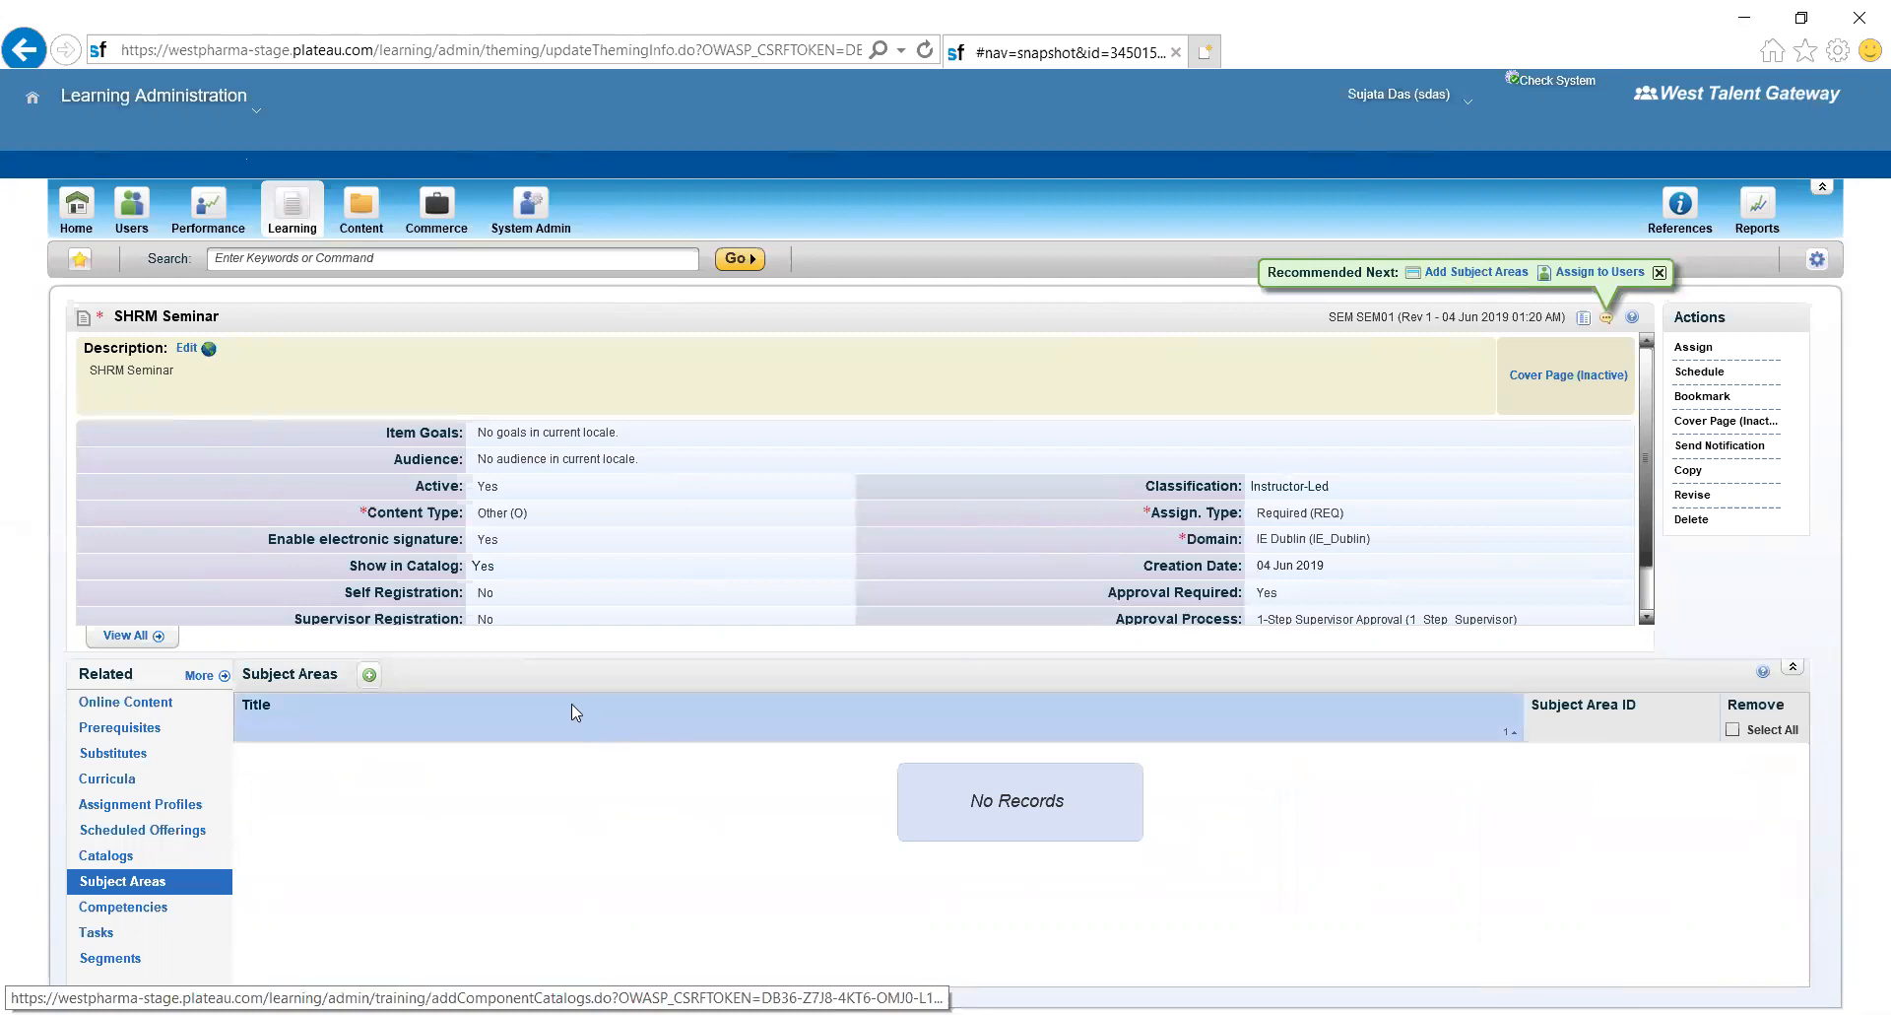
{"action": "left_click", "coordinate": [369, 674]}
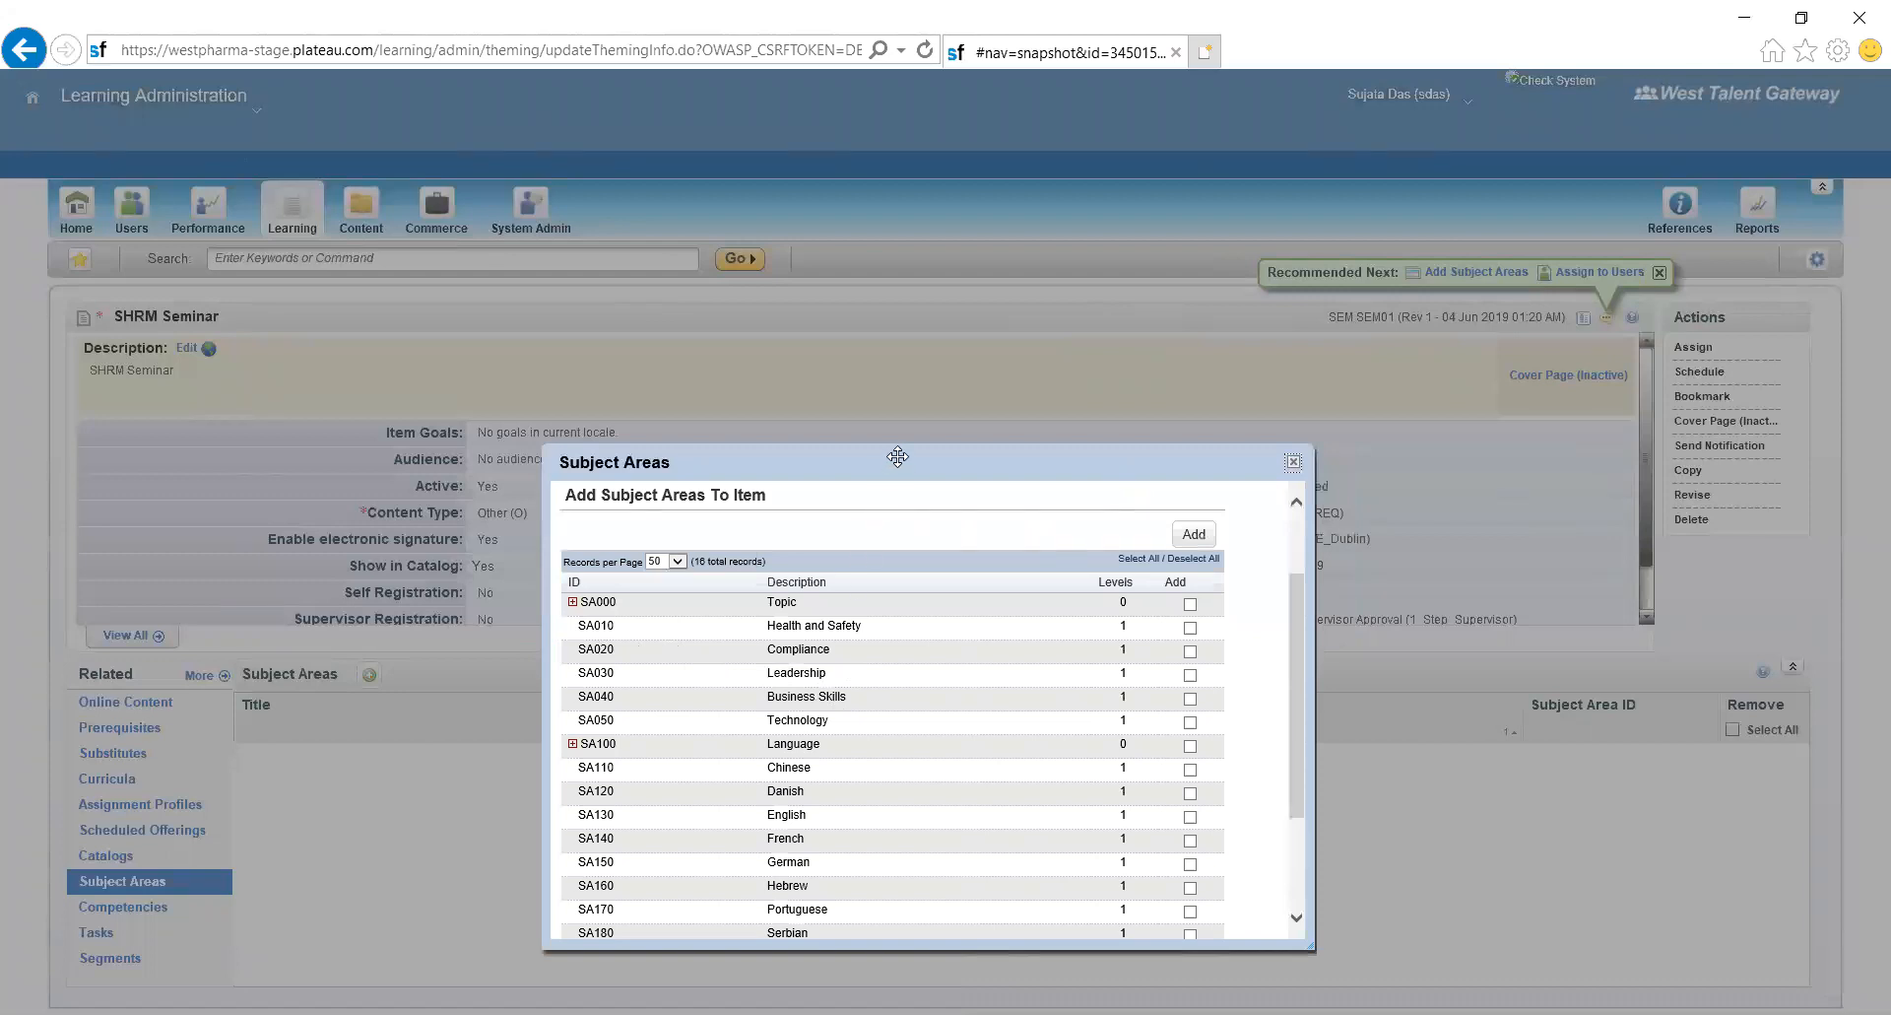
{"action": "left_click_drag", "start_coordinate": [897, 456], "coordinate": [904, 312]}
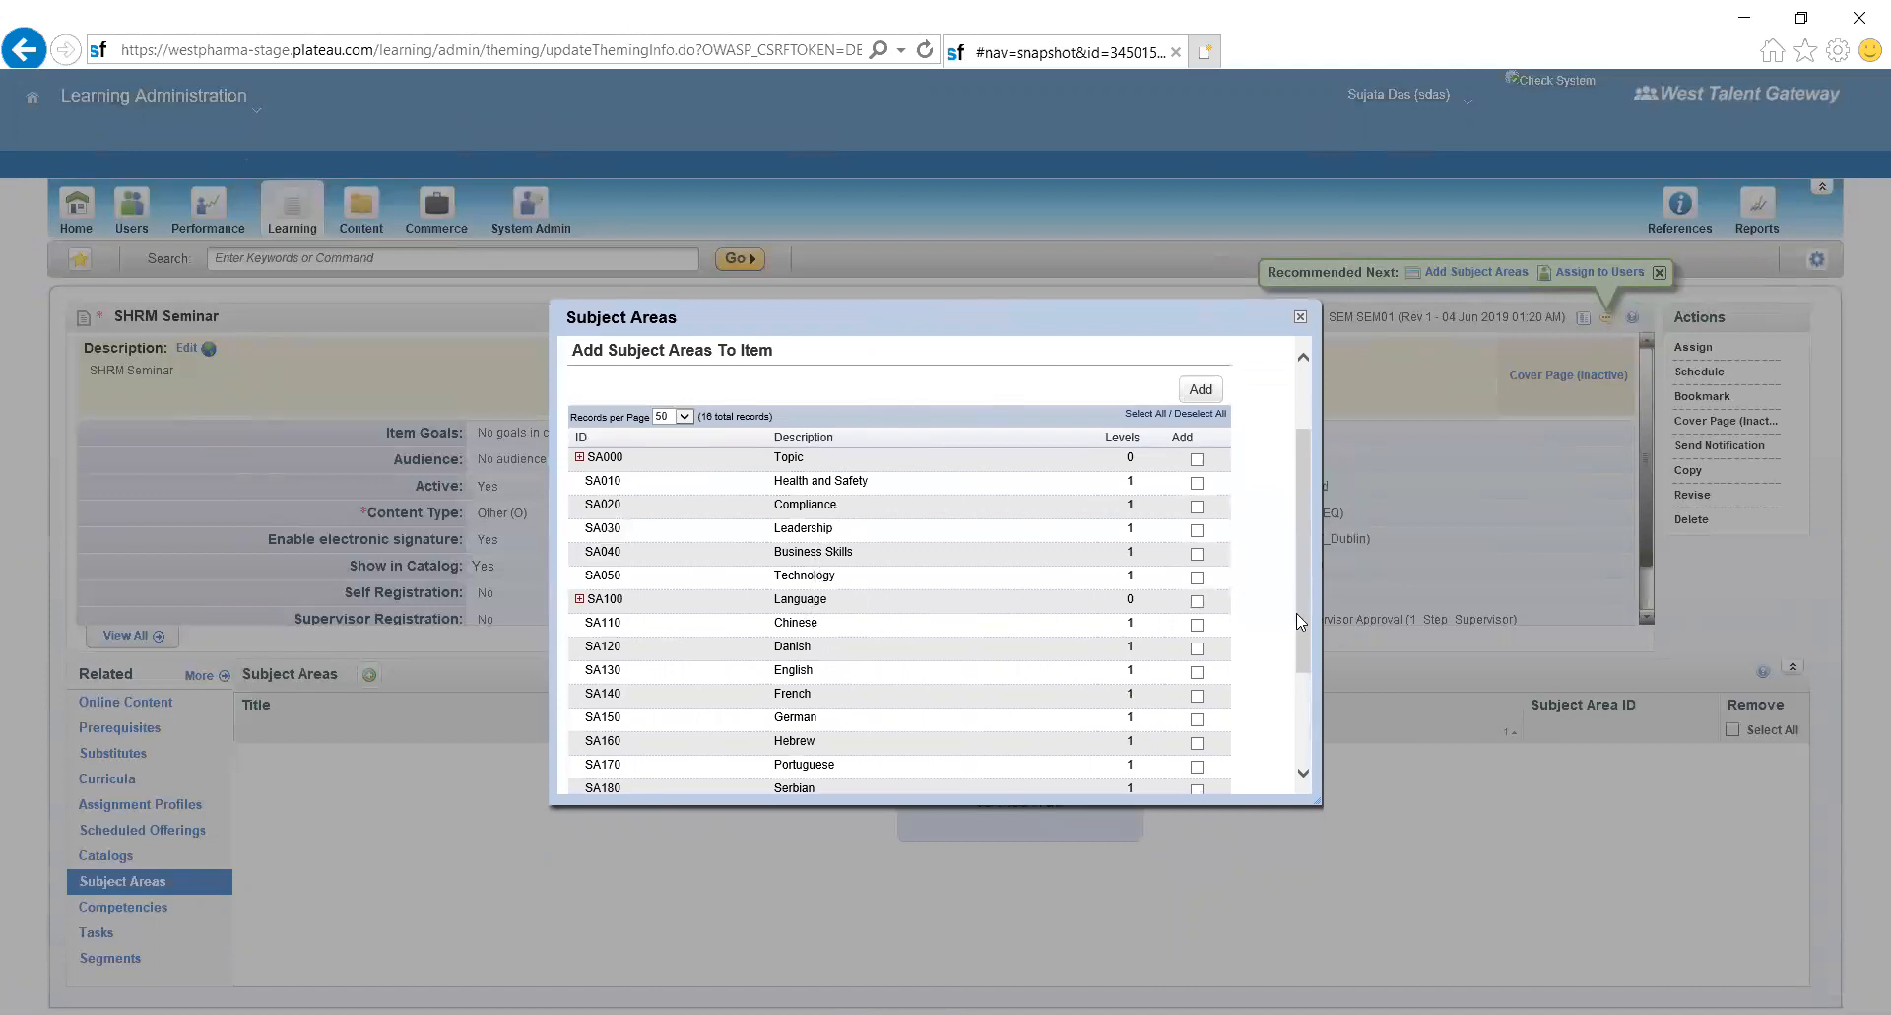
{"action": "mouse_move", "coordinate": [1303, 628]}
{"action": "left_mouse_down"}
{"action": "mouse_move", "coordinate": [1300, 731]}
{"action": "mouse_move", "coordinate": [1286, 605]}
{"action": "left_mouse_up"}
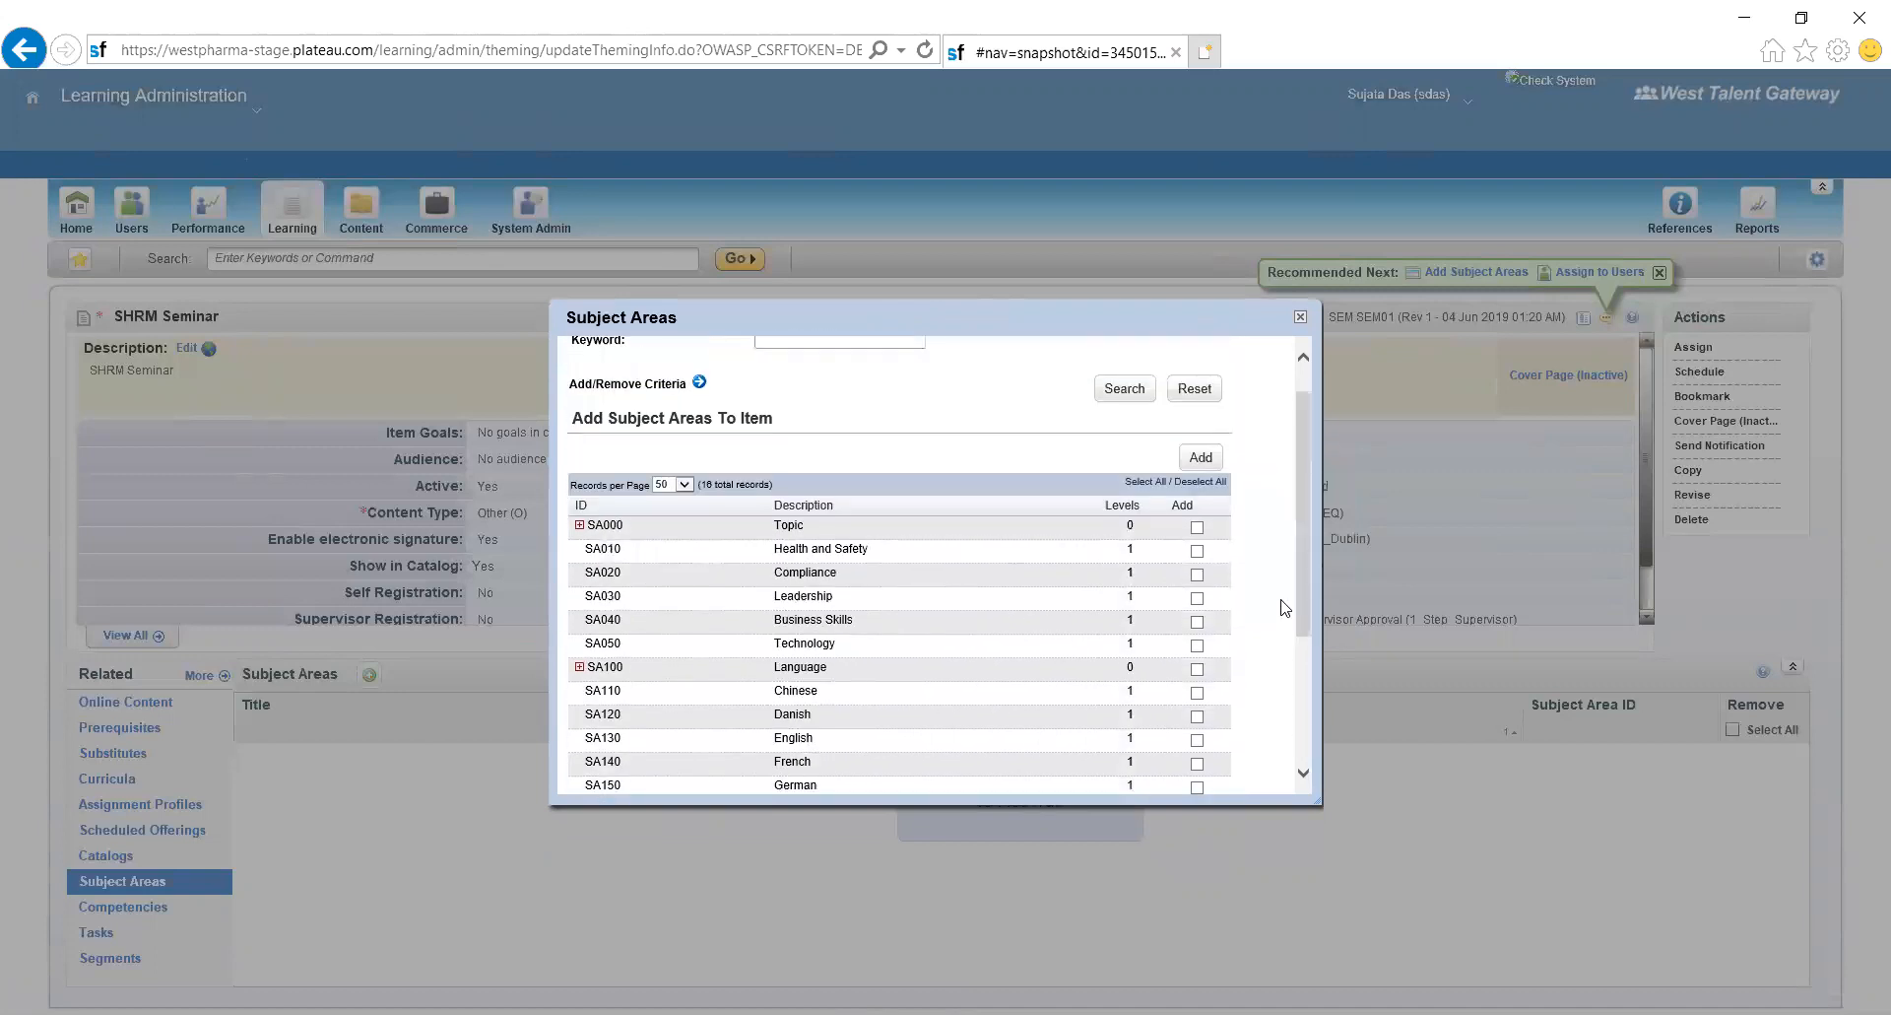
{"action": "left_click", "coordinate": [580, 526]}
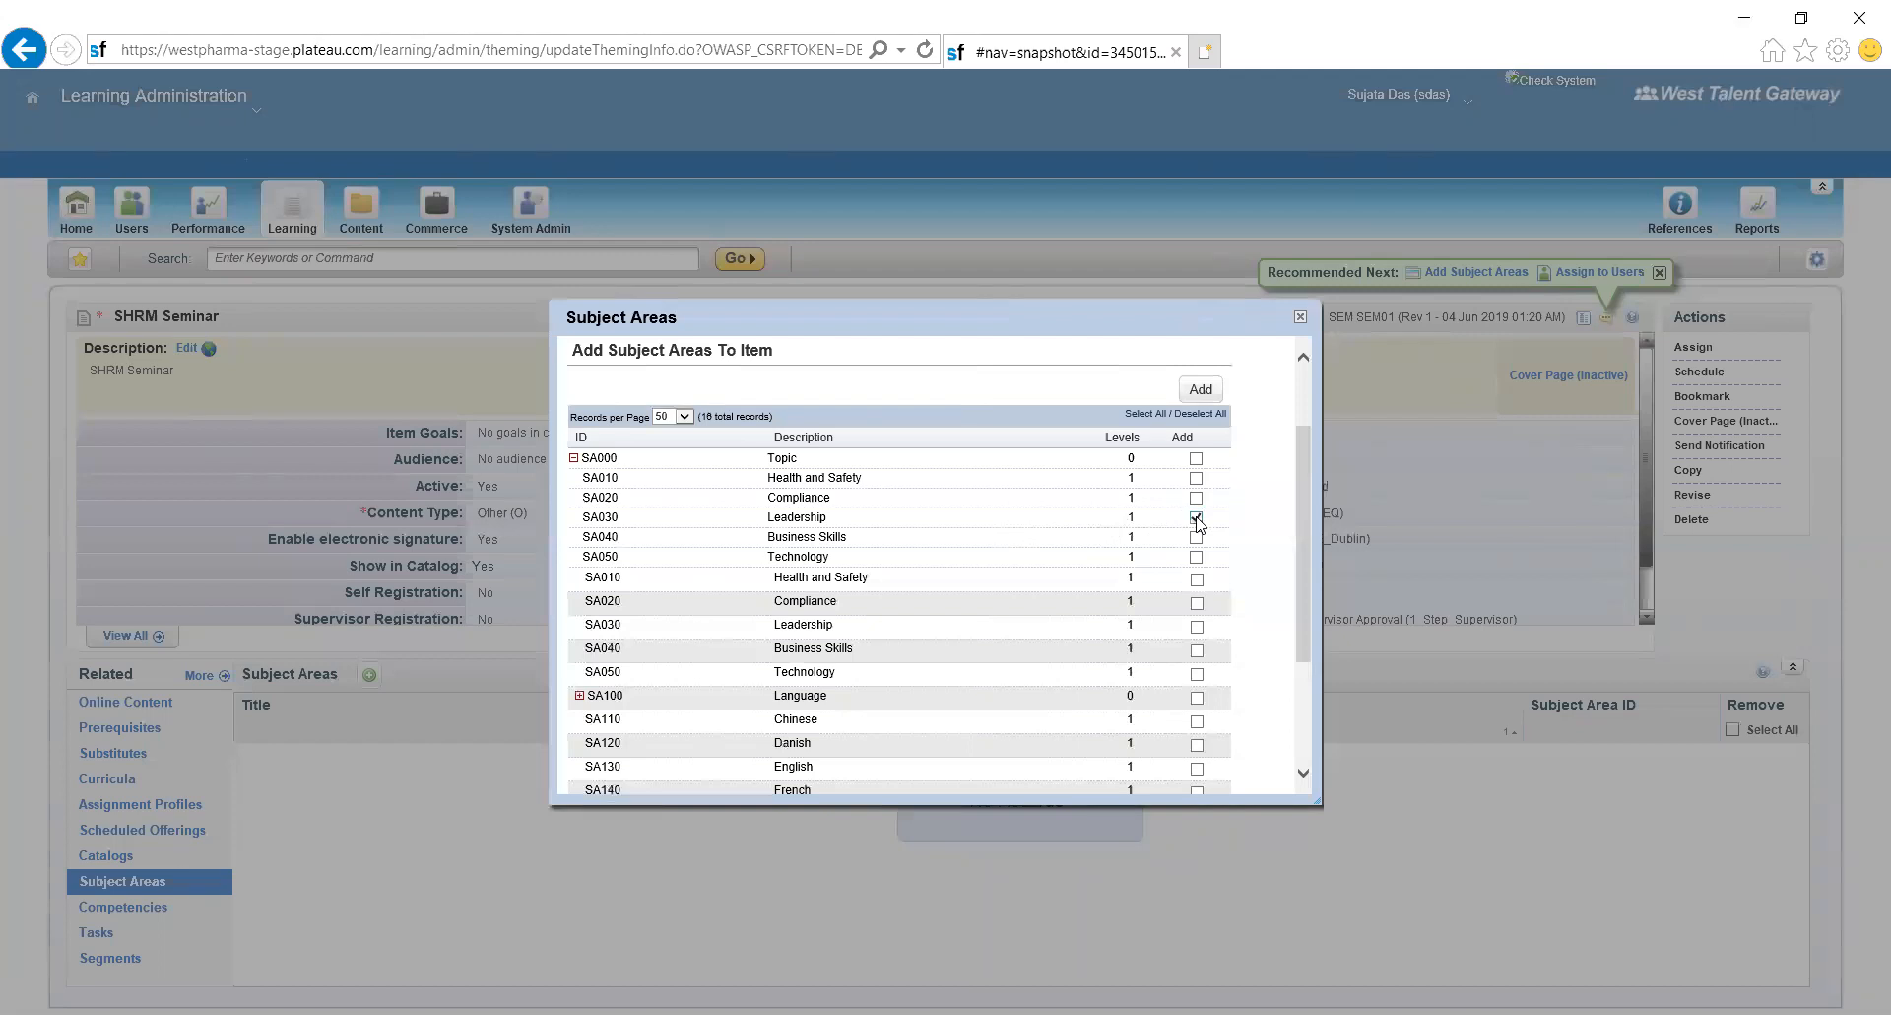
{"action": "left_click", "coordinate": [1201, 391]}
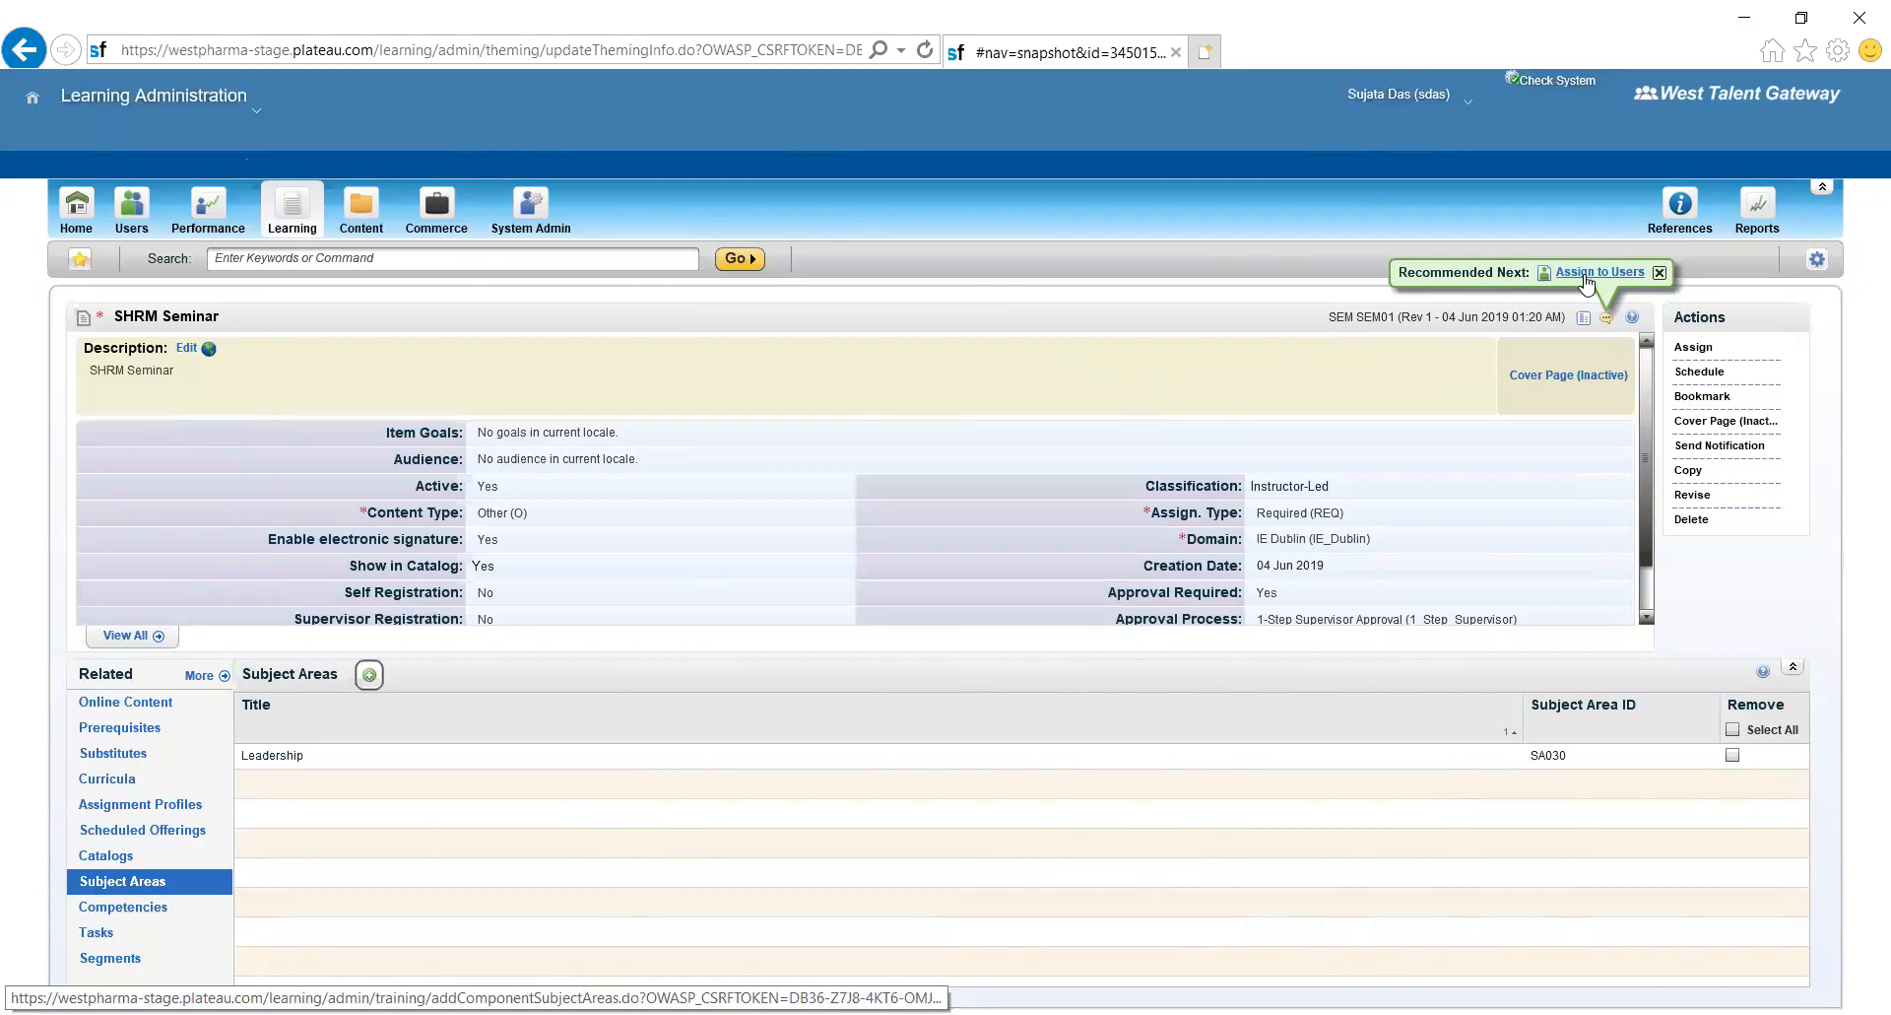
- Start assigning the seminar to users and add two trainee users from an unfiltered user search to the assignment list
{"action": "left_click", "coordinate": [1588, 272]}
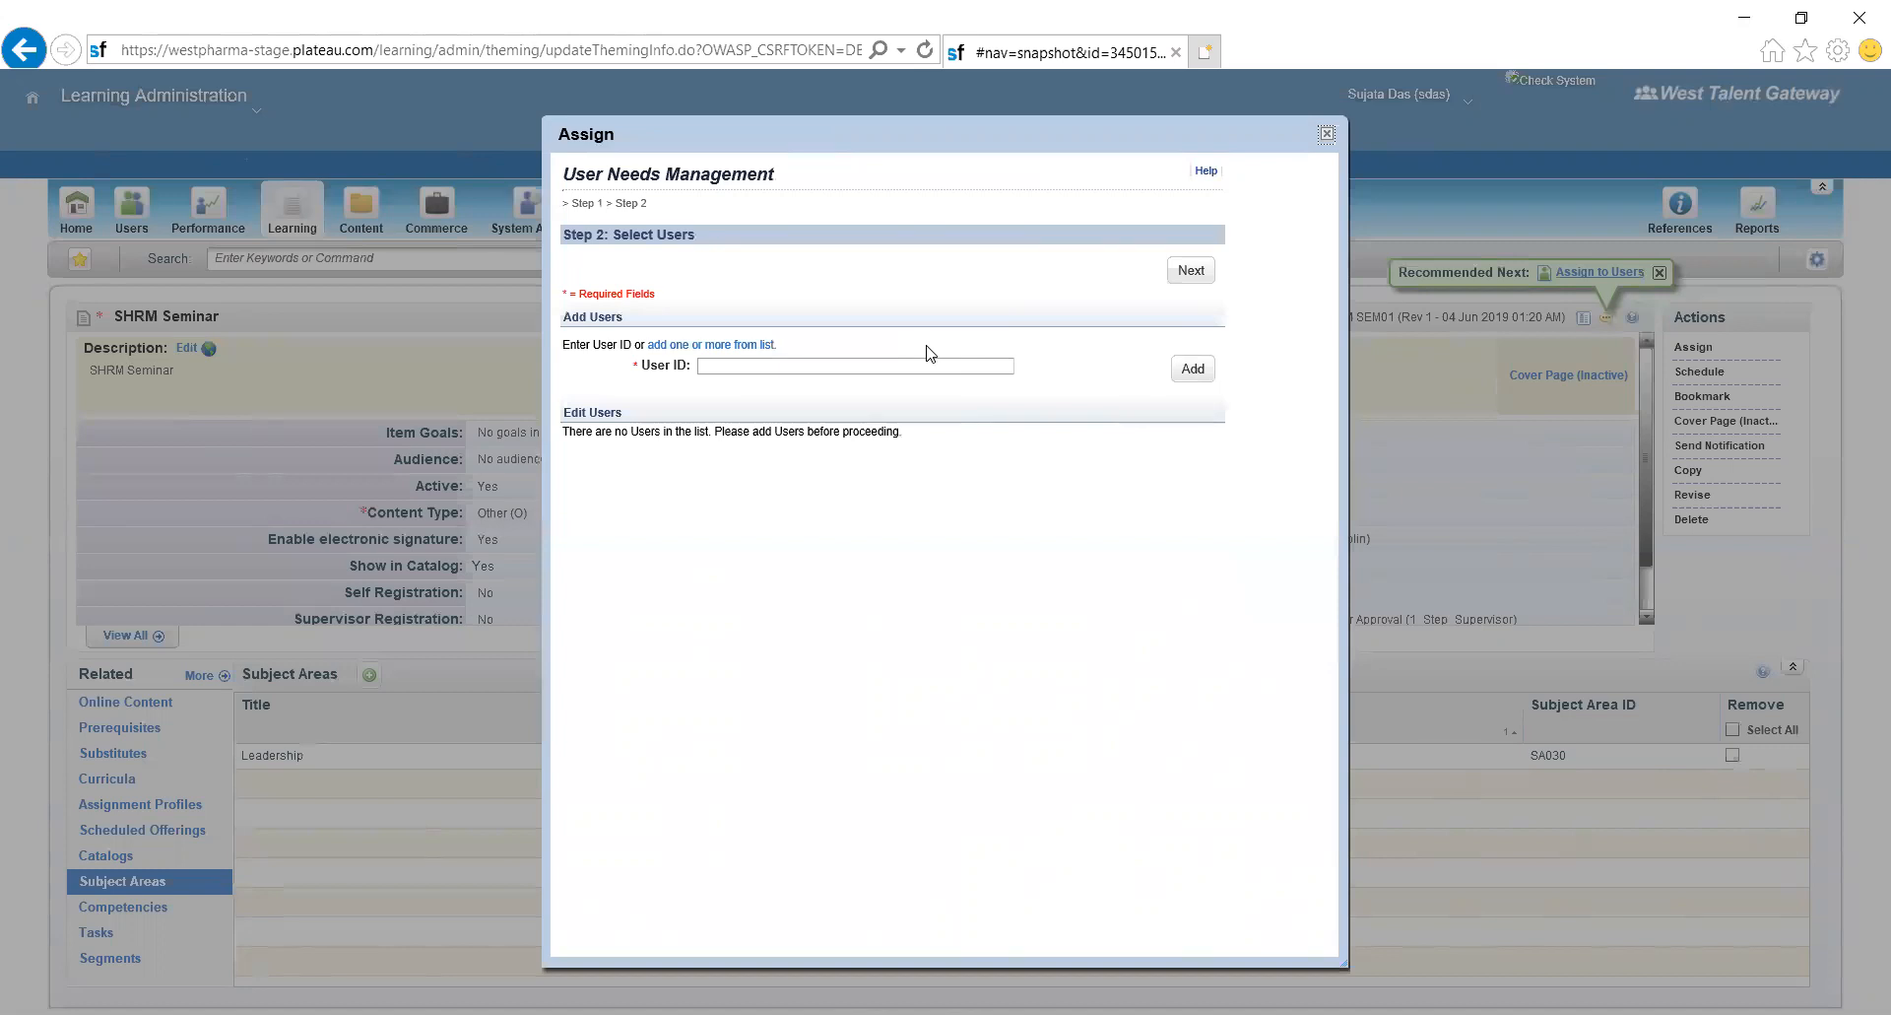
{"action": "left_click_drag", "start_coordinate": [565, 170], "coordinate": [771, 175]}
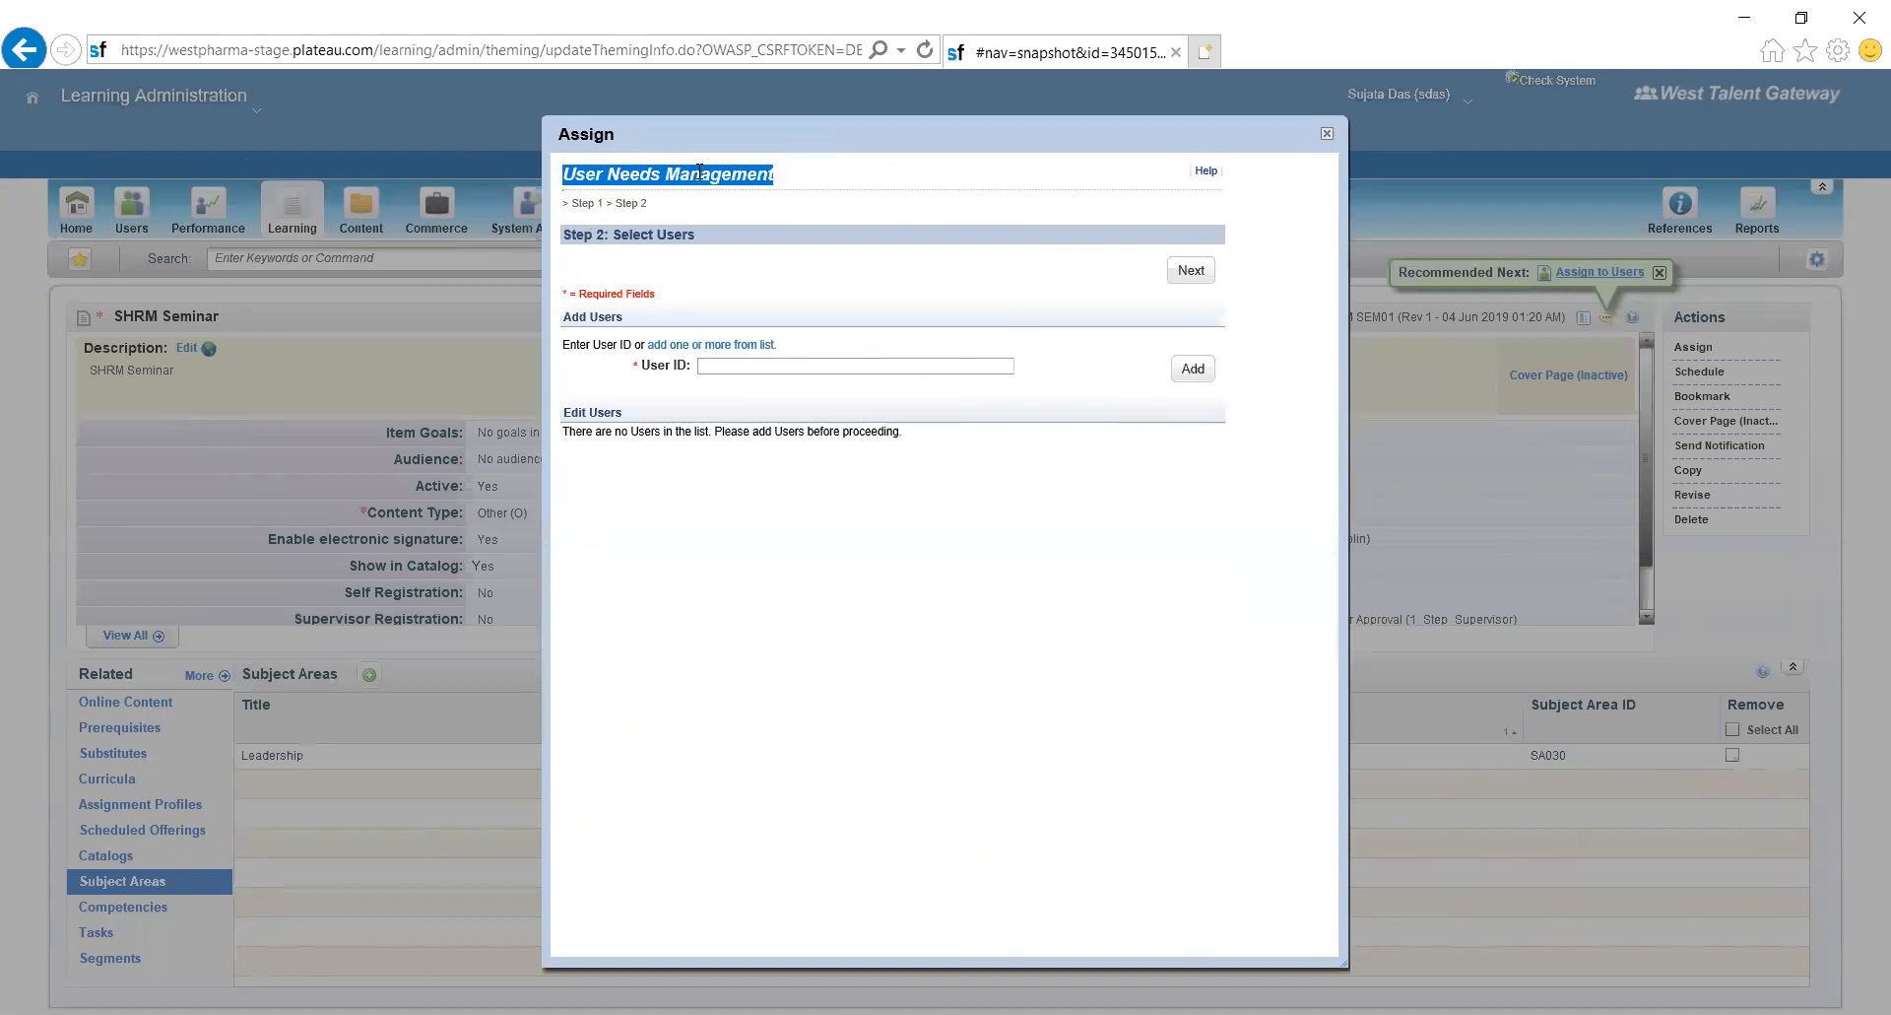
{"action": "left_click", "coordinate": [727, 353]}
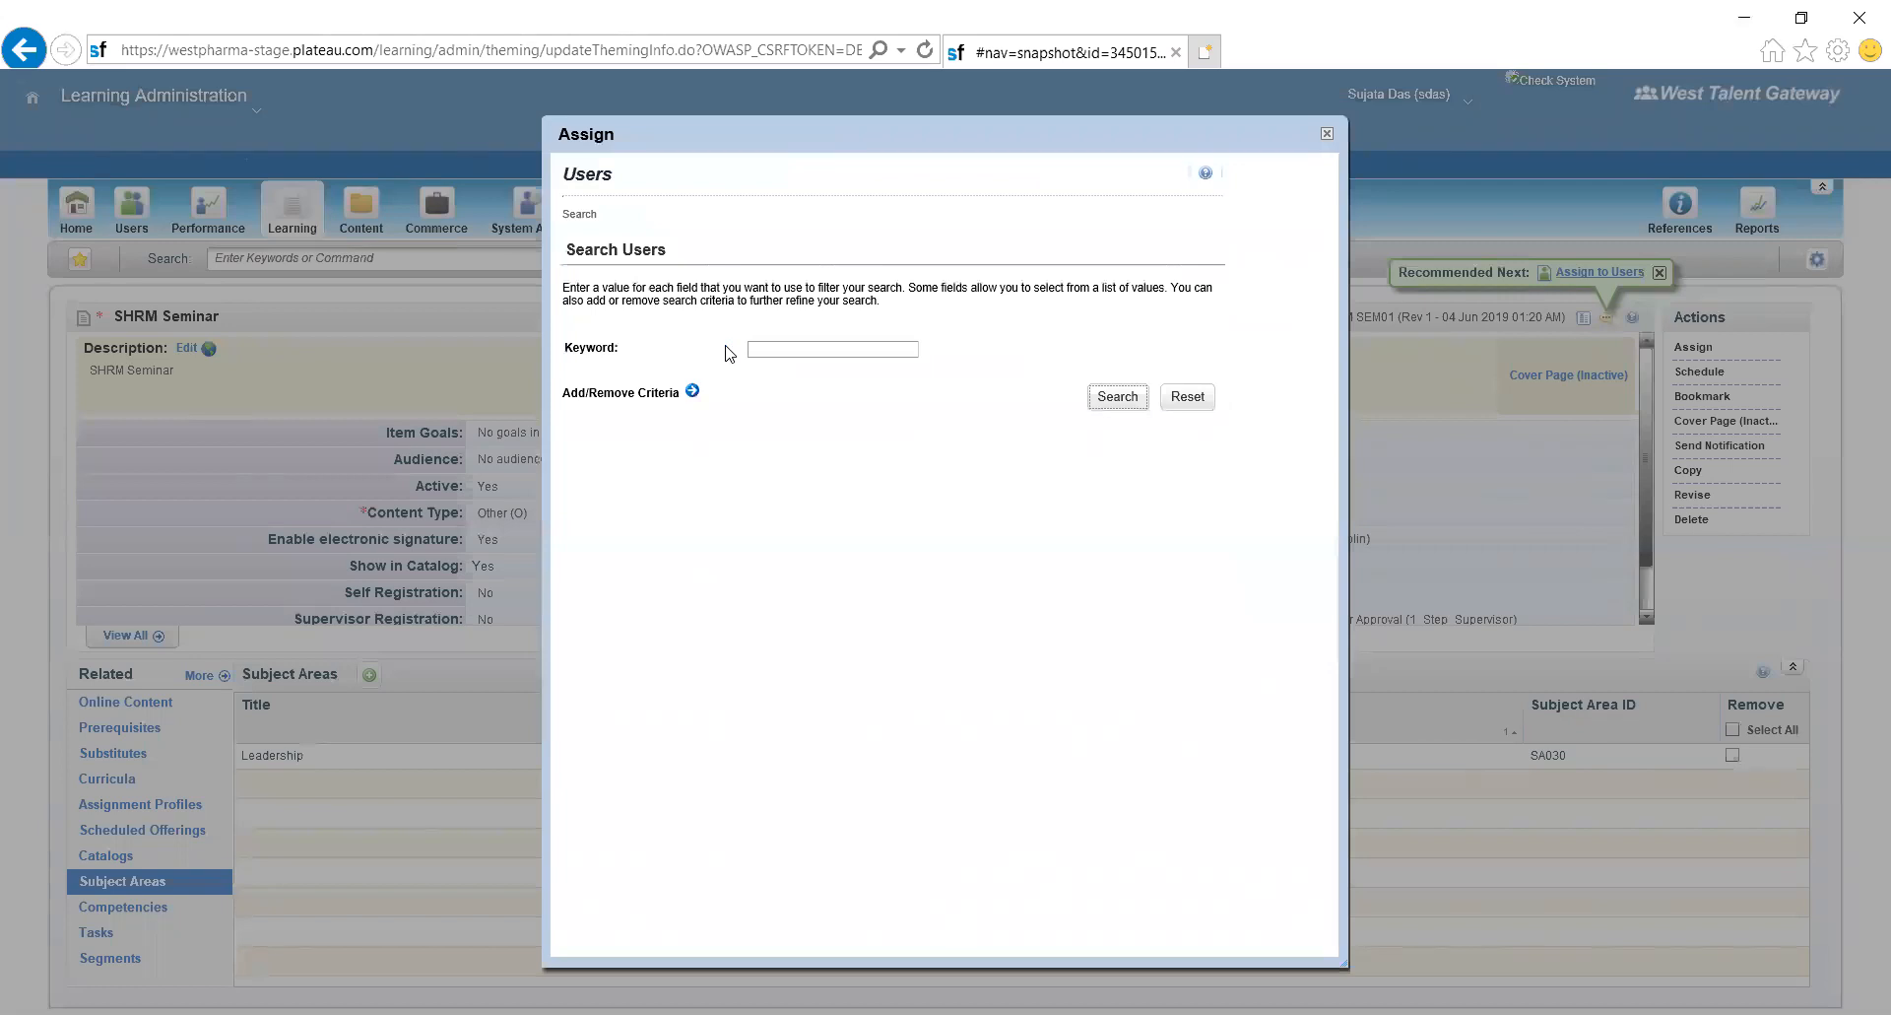
{"action": "left_click", "coordinate": [1119, 398]}
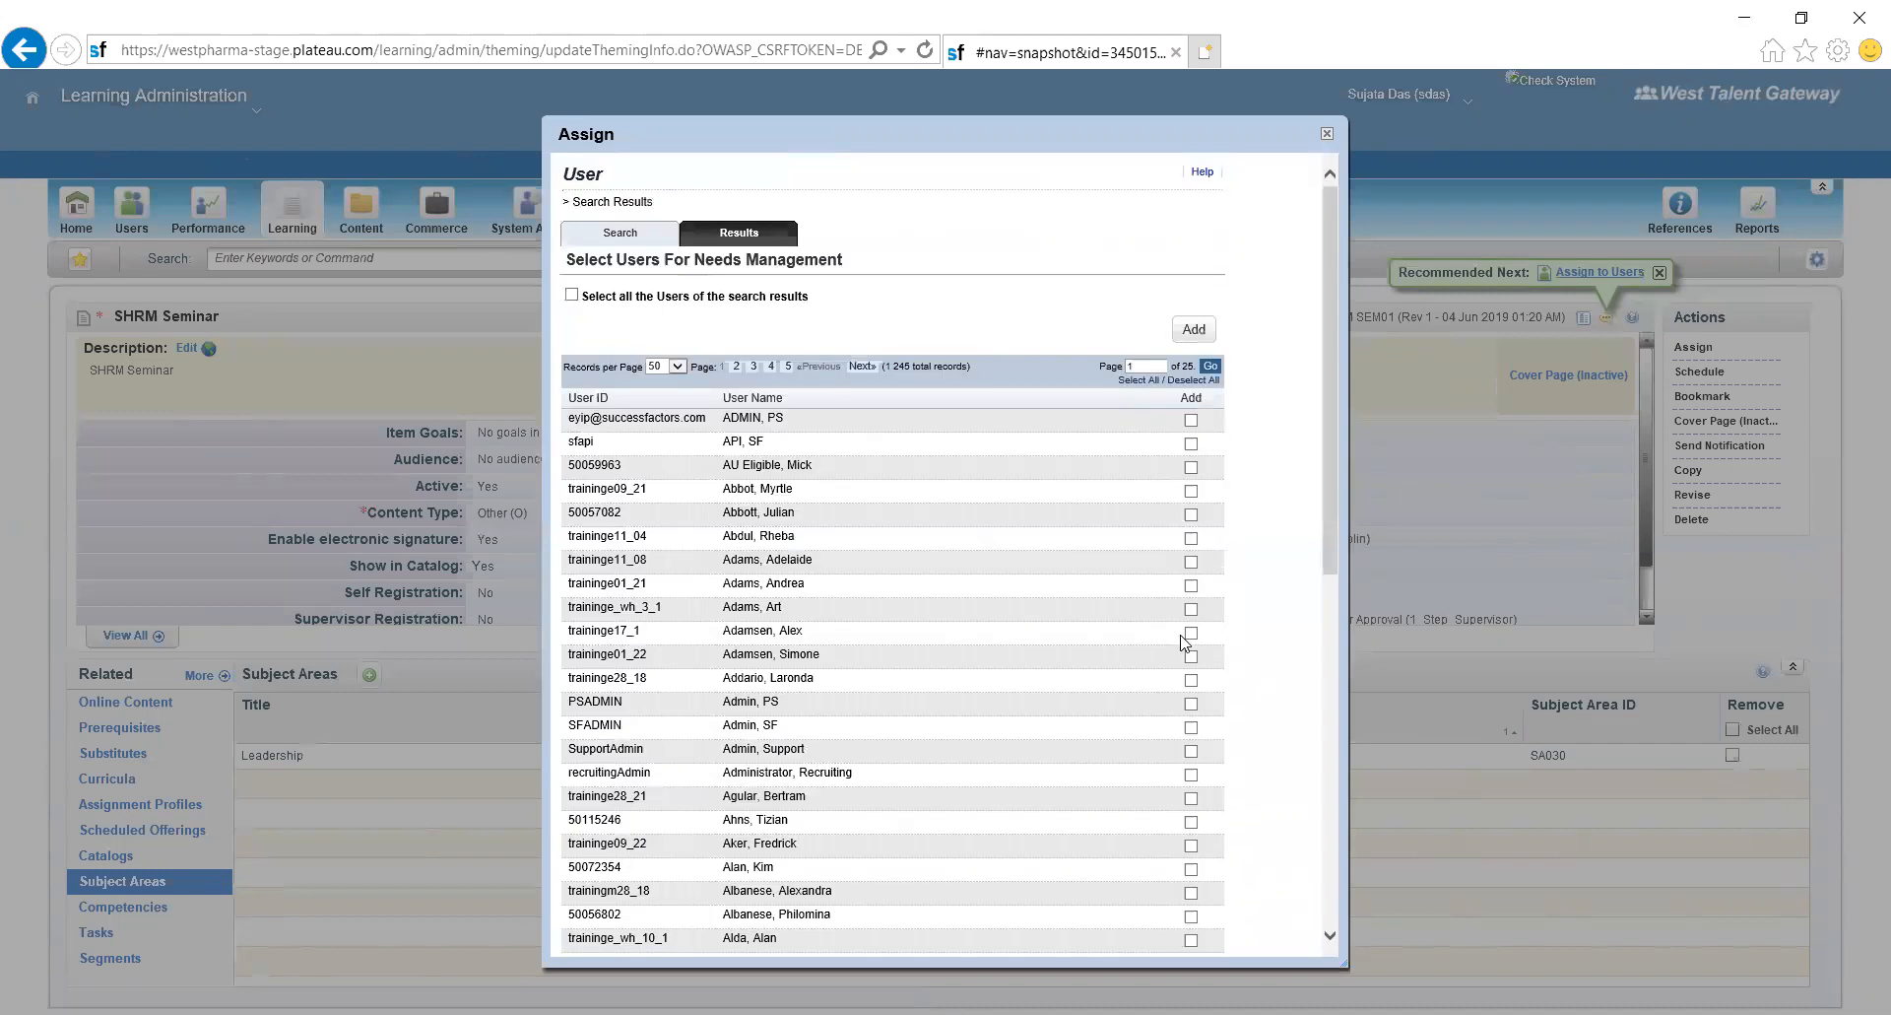
{"action": "left_click", "coordinate": [1191, 656]}
{"action": "left_click", "coordinate": [1191, 585]}
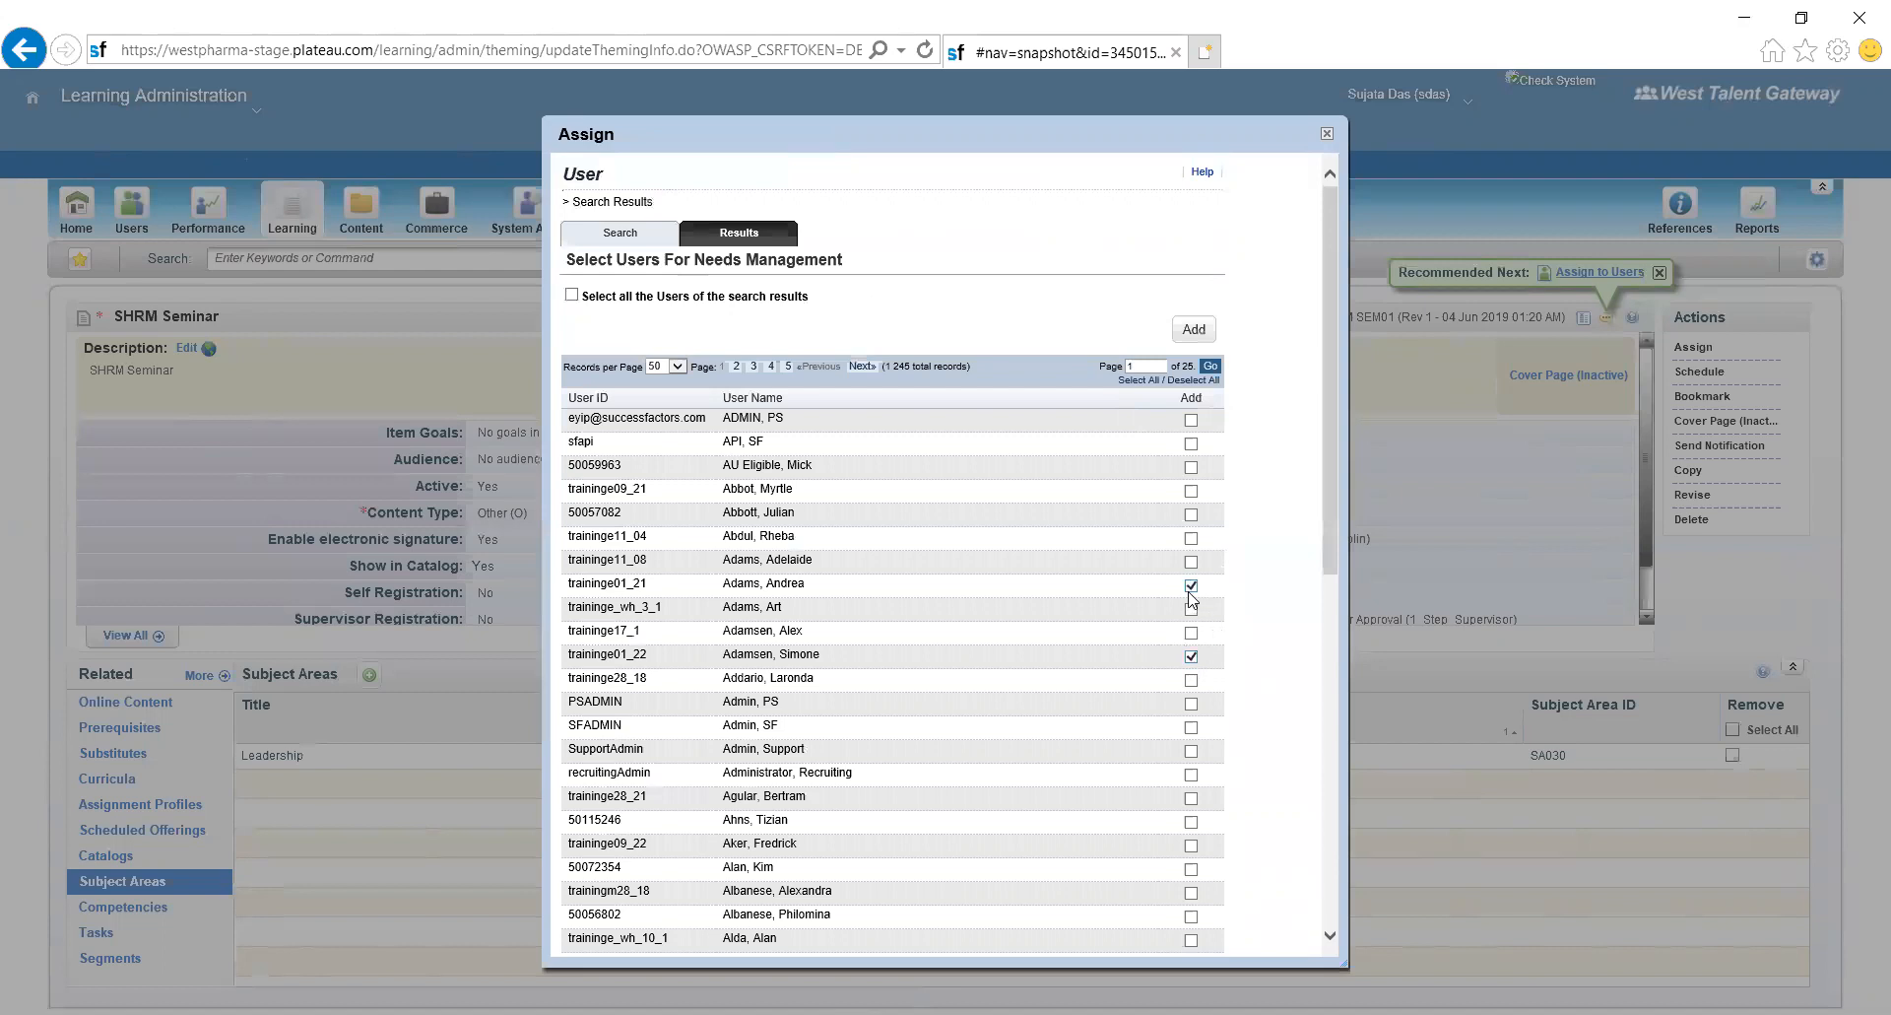
{"action": "left_click", "coordinate": [1194, 330]}
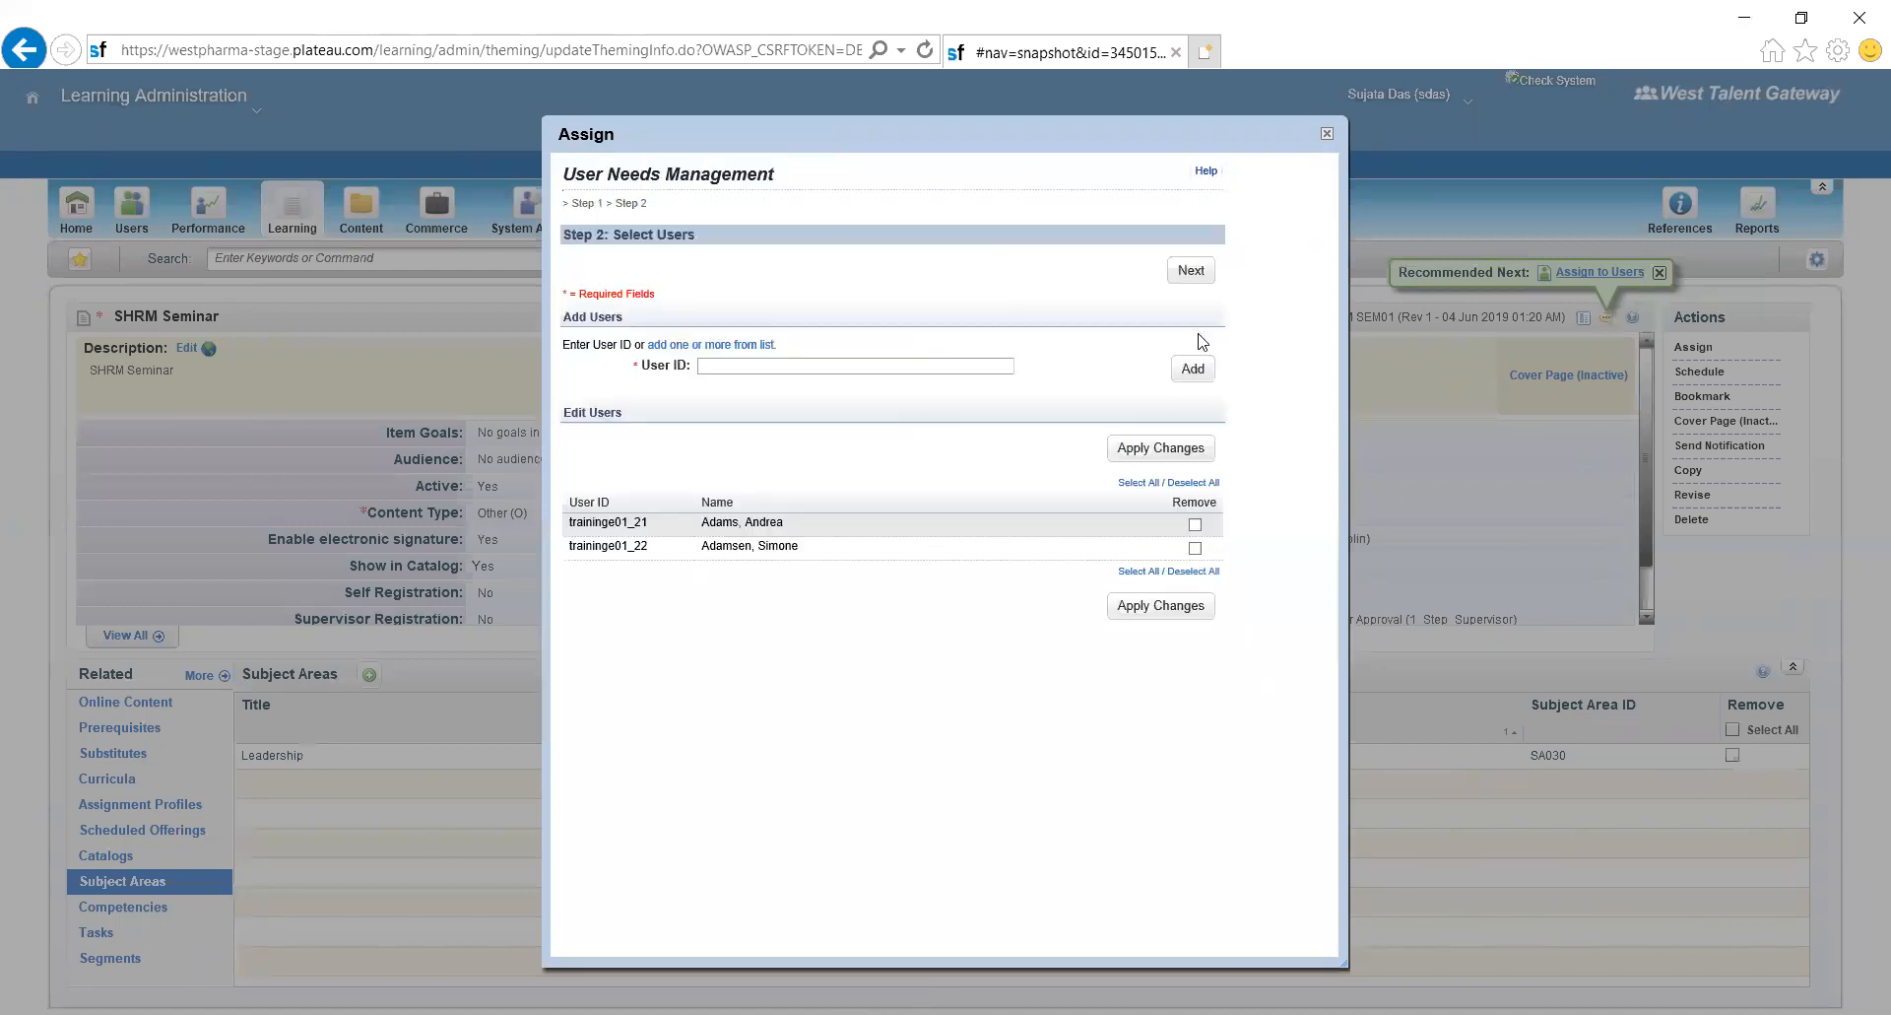
- Finish assigning the SHRM Seminar to the selected users with a required date of 28 Jun 2019, running the job immediately
{"action": "left_click", "coordinate": [1192, 272]}
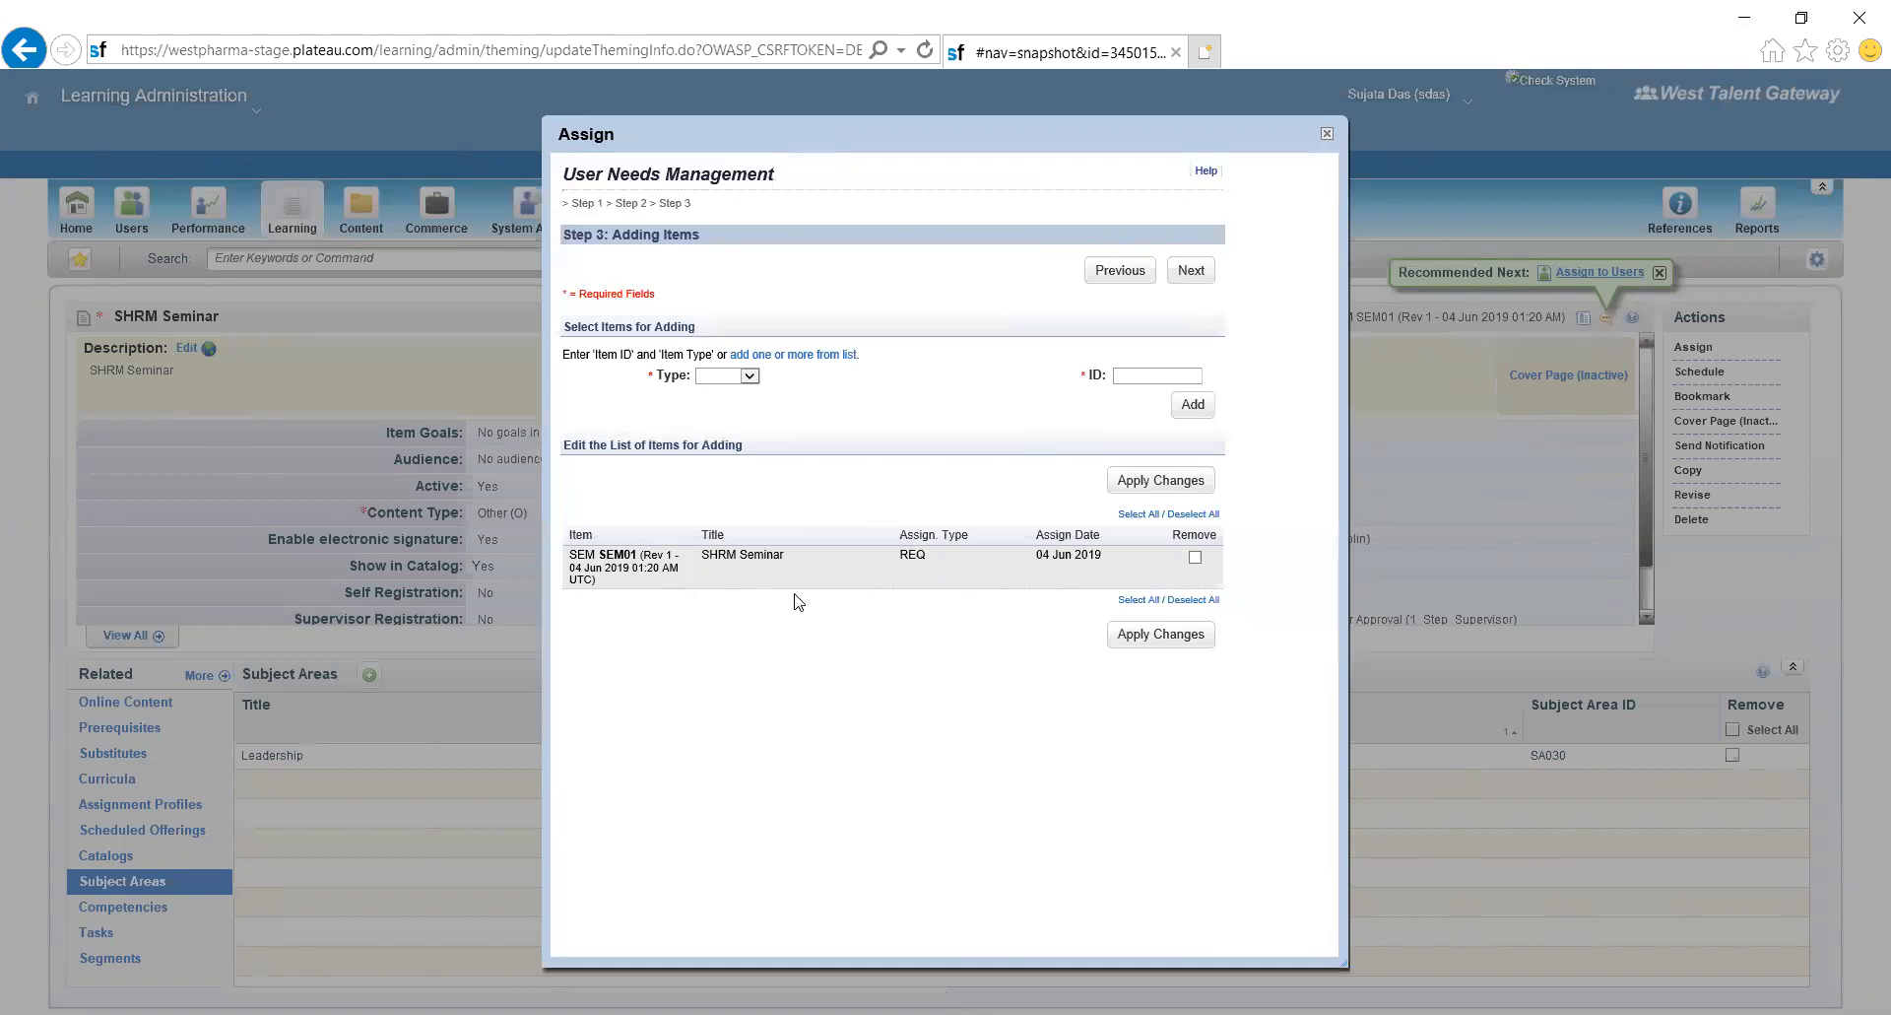
{"action": "left_click", "coordinate": [1194, 273]}
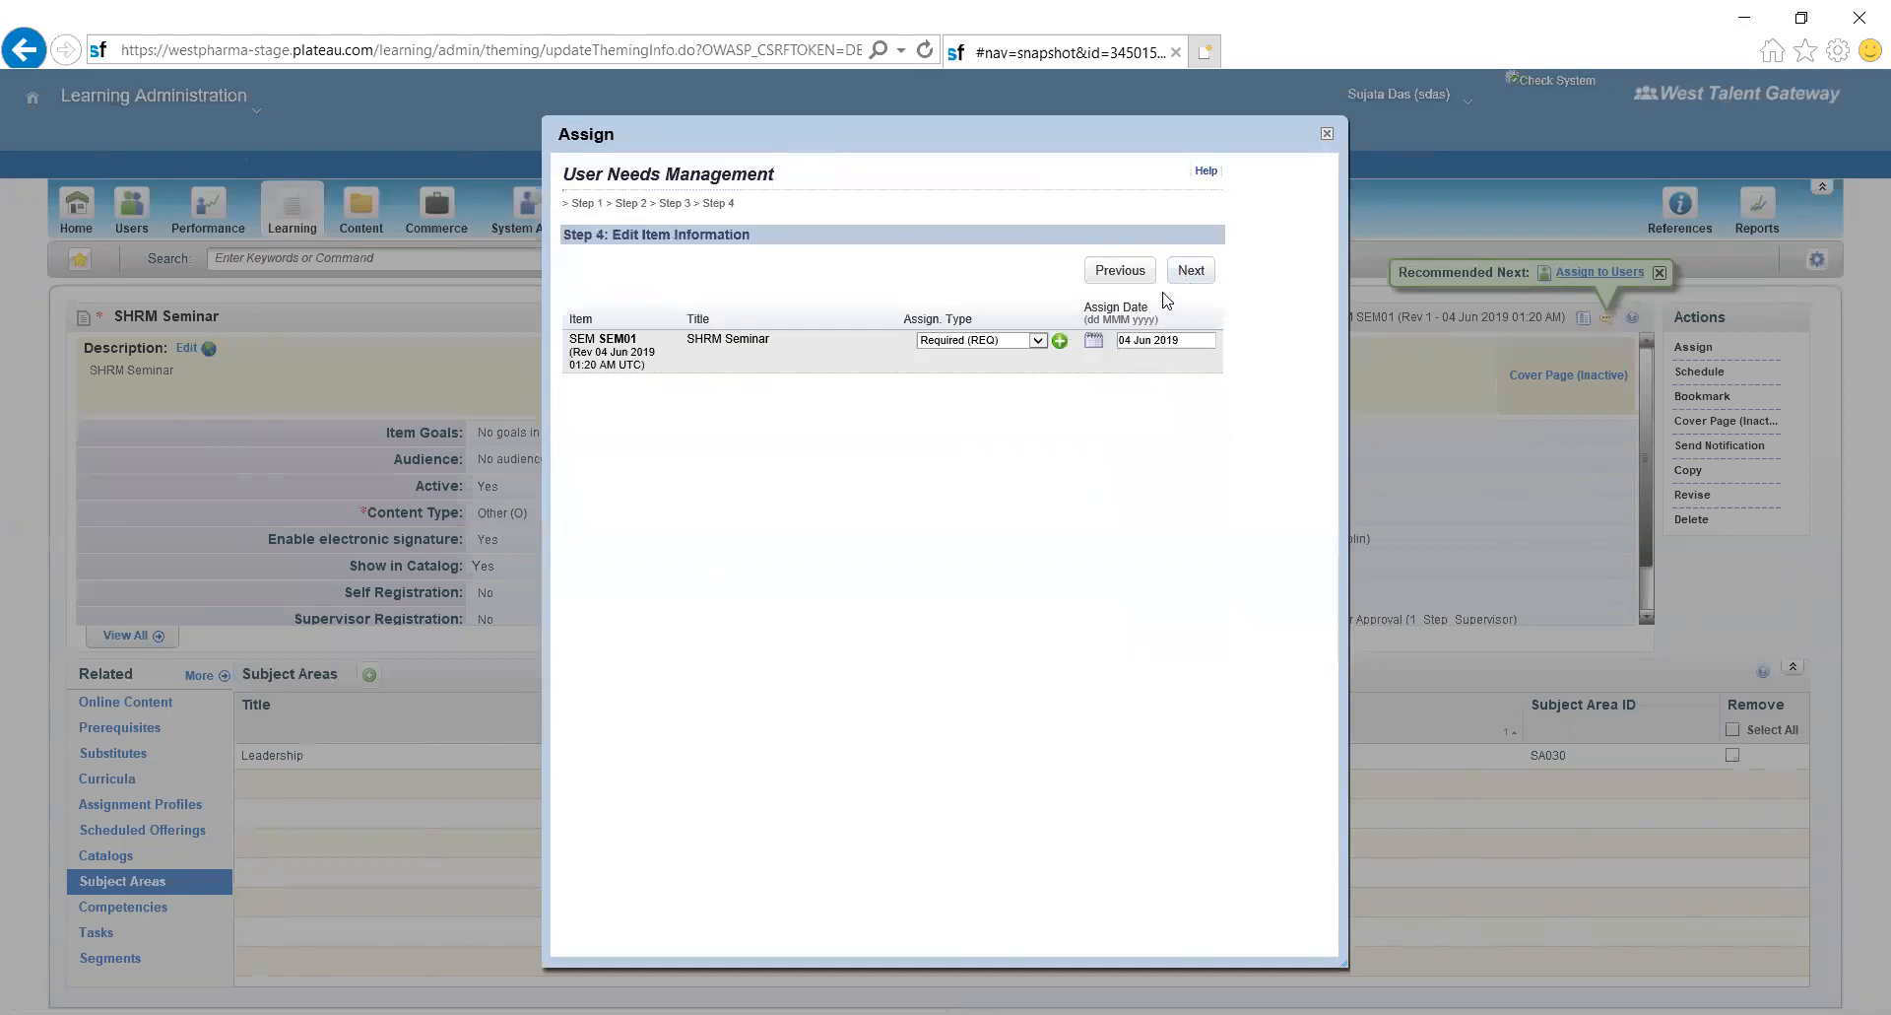
{"action": "left_click", "coordinate": [1190, 269]}
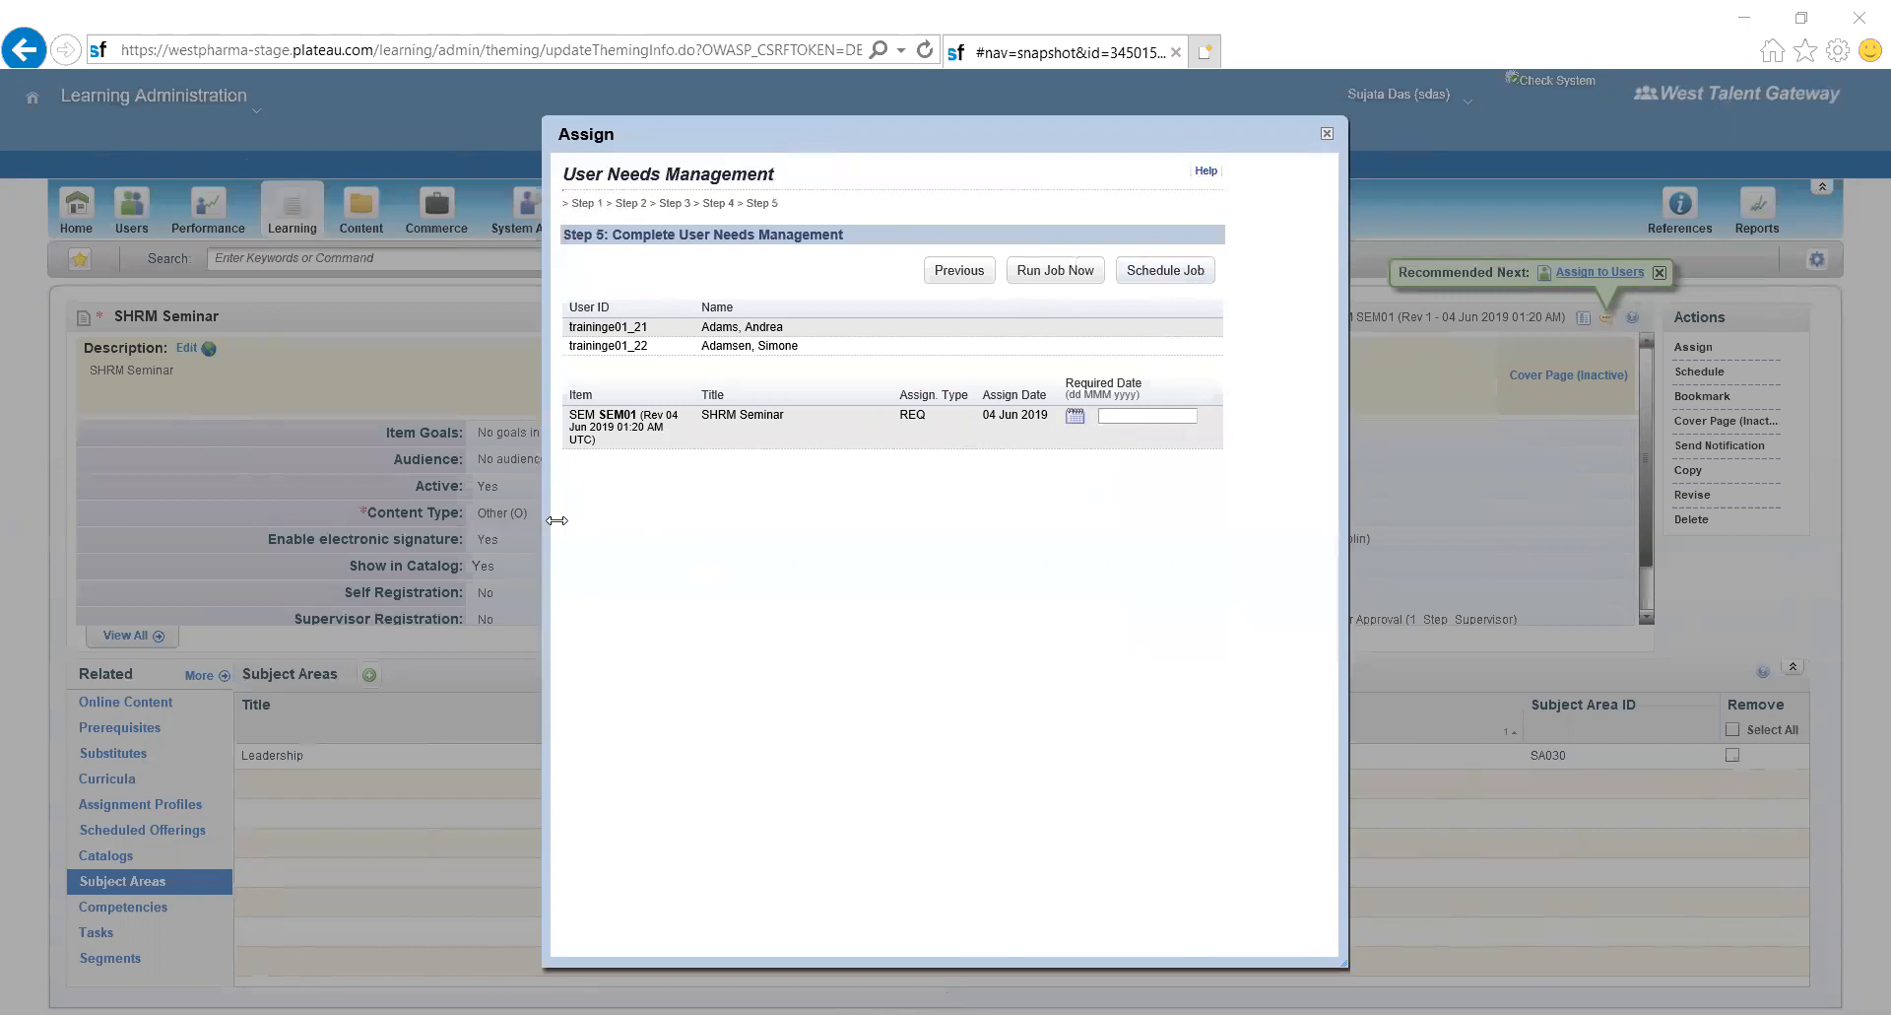
{"action": "left_click", "coordinate": [482, 549]}
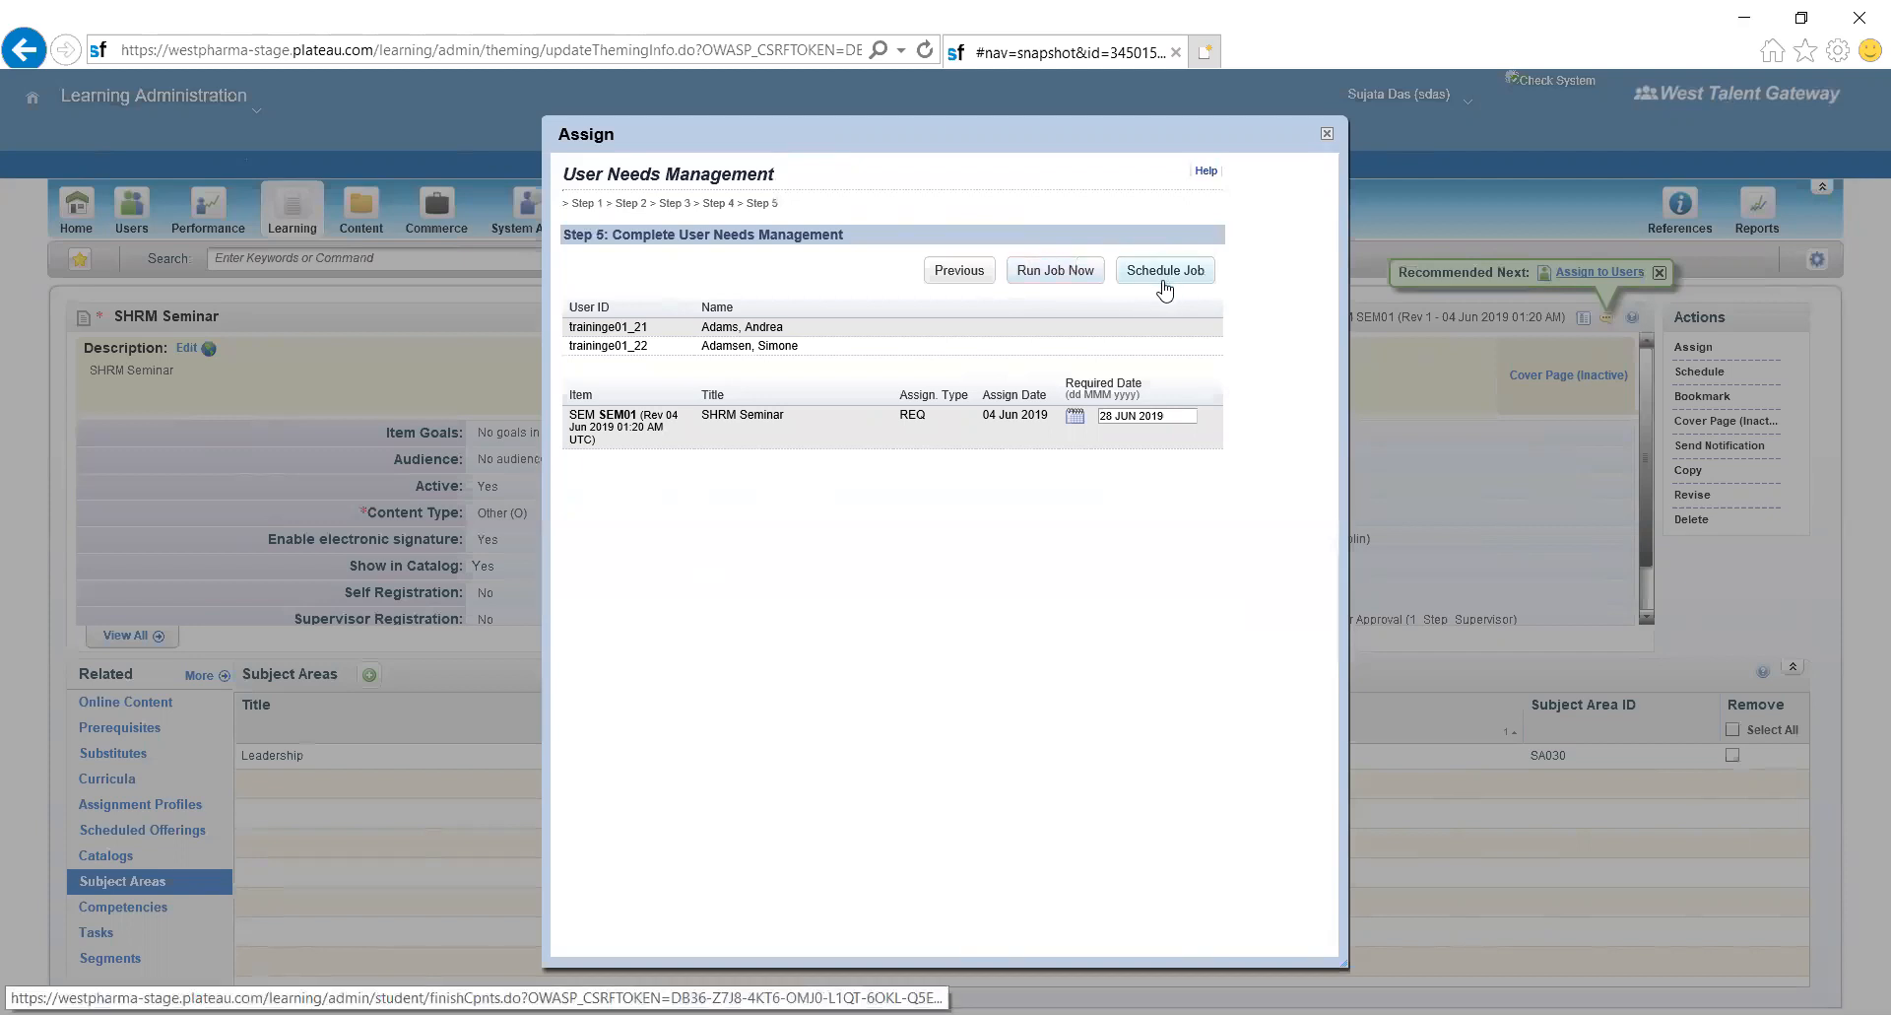
{"action": "left_click", "coordinate": [1069, 276]}
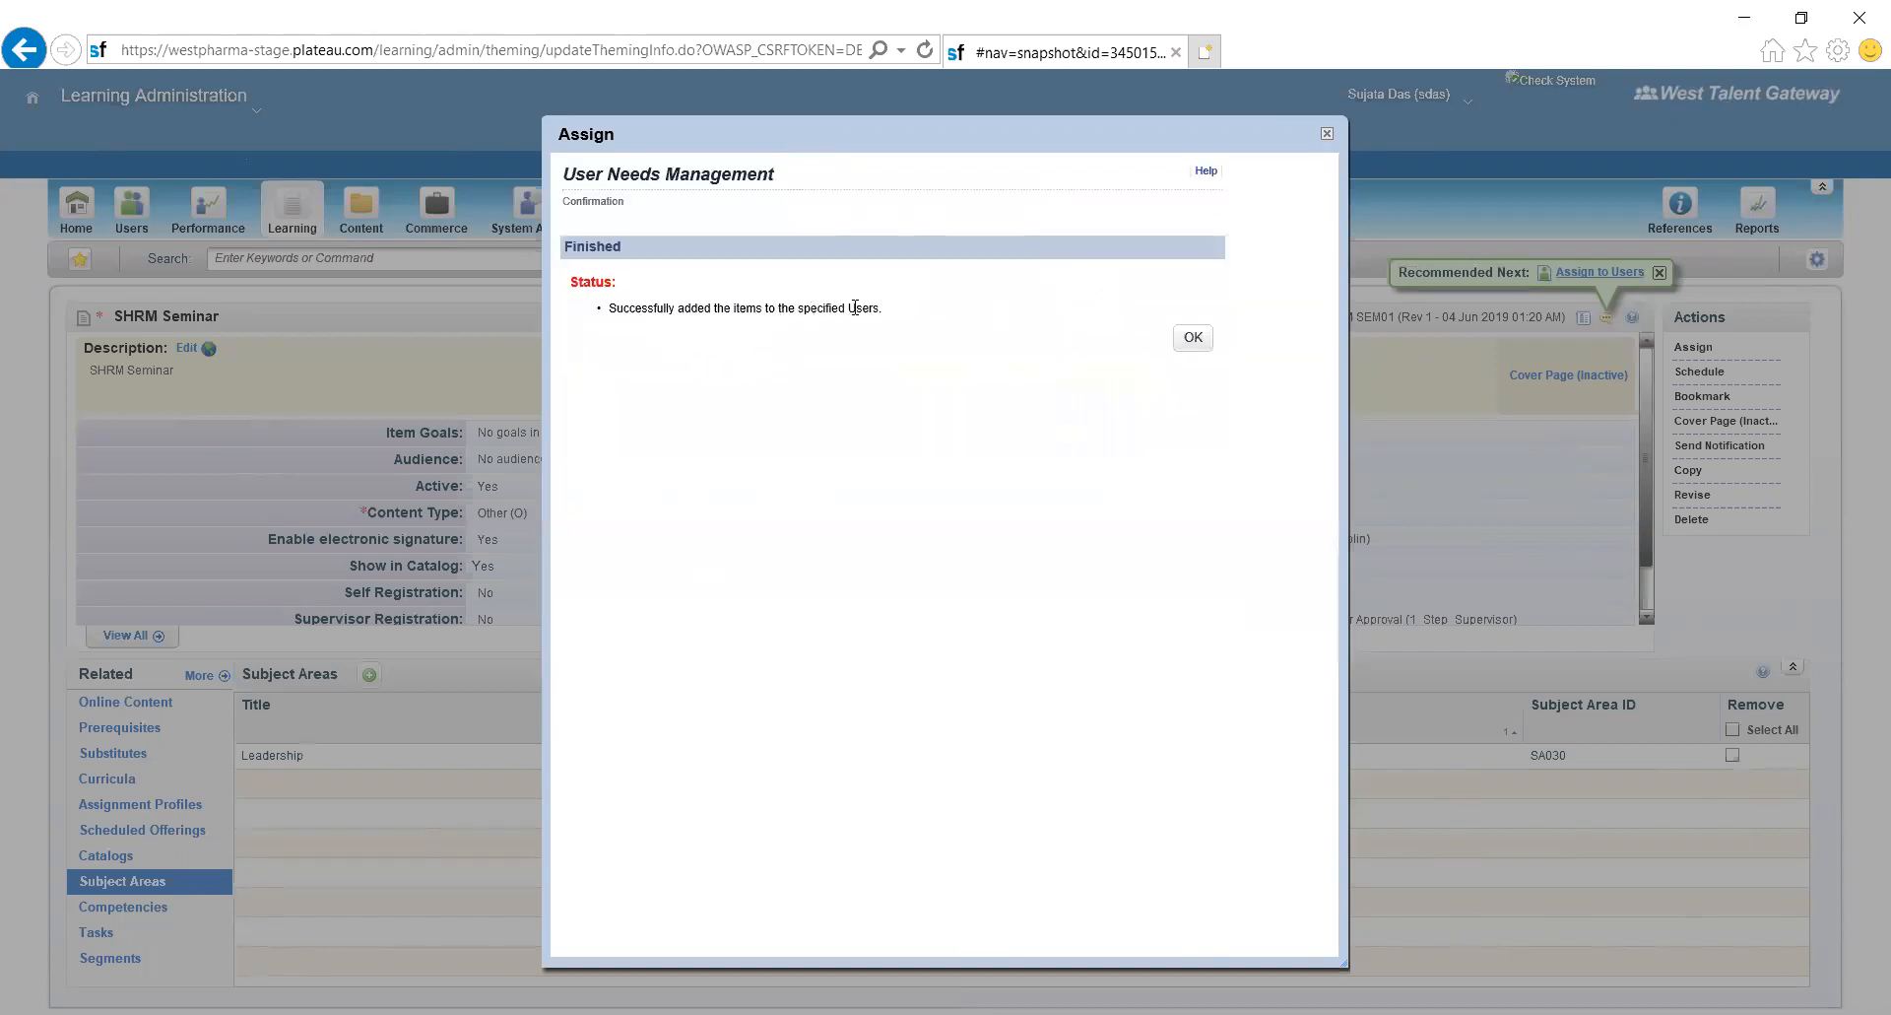
{"action": "left_click", "coordinate": [1192, 339]}
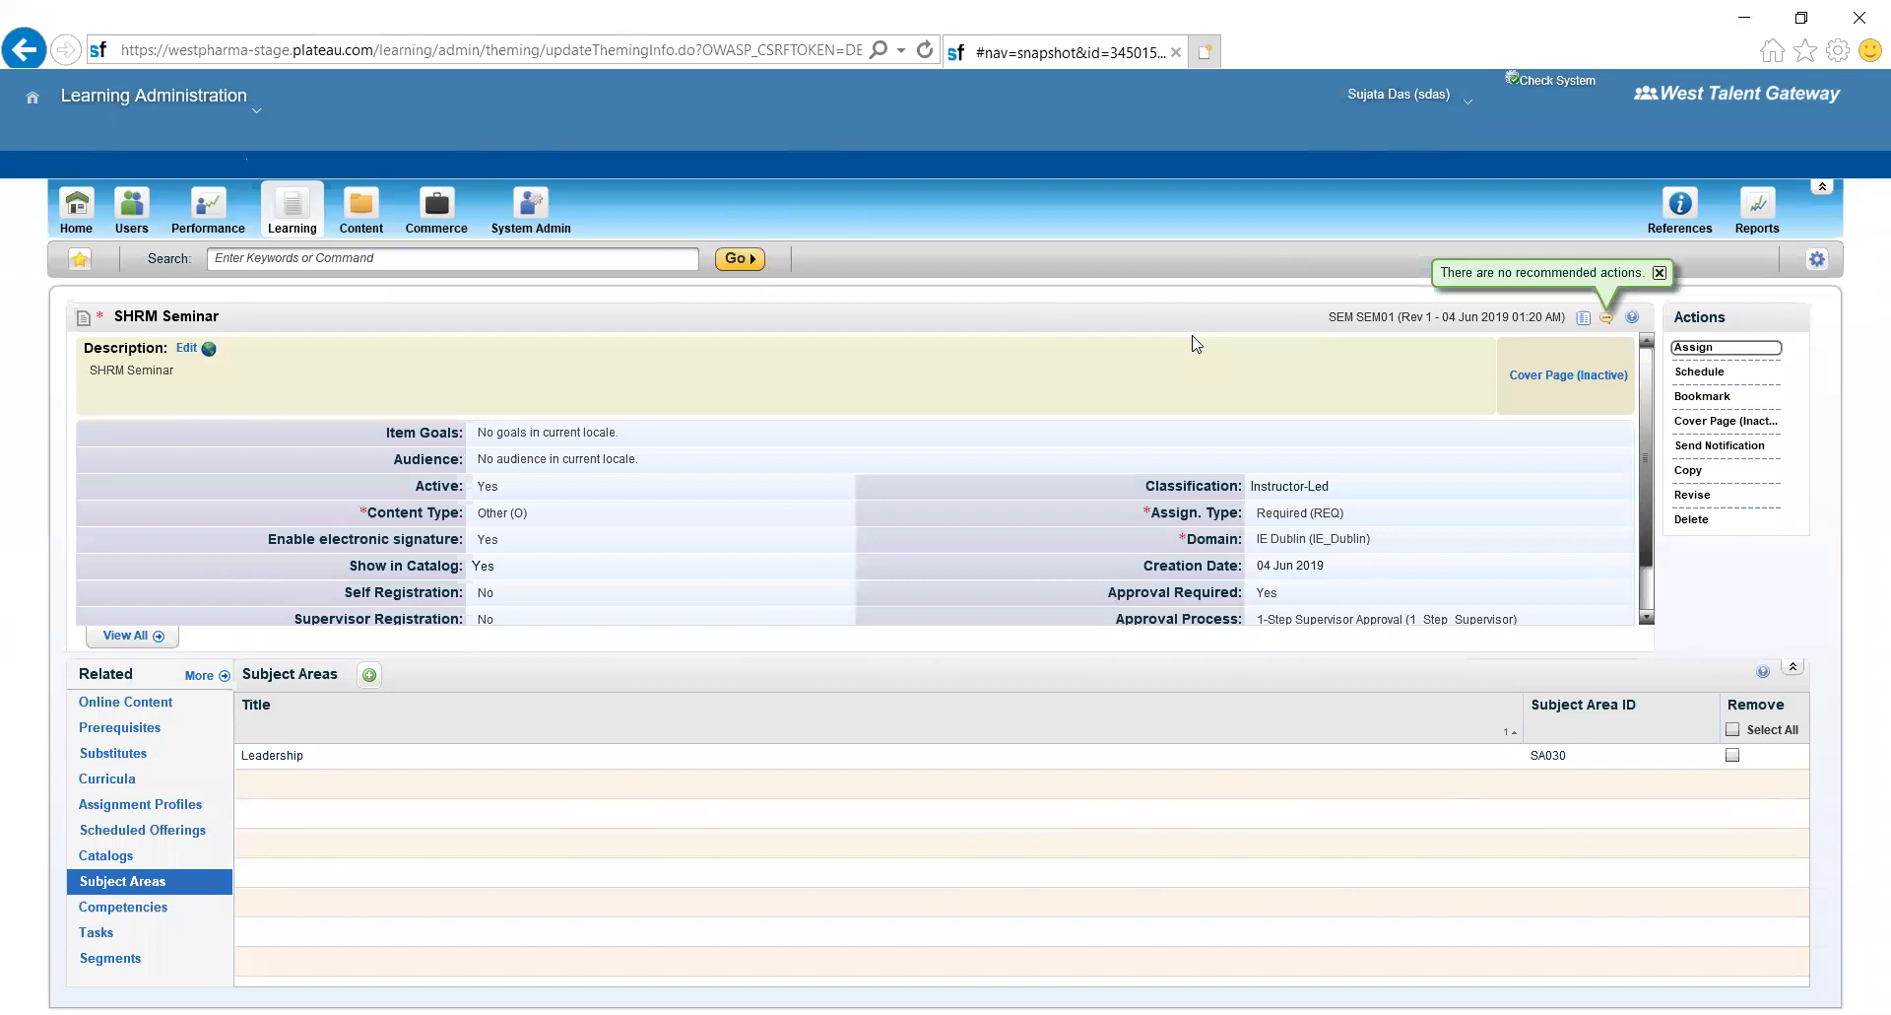
{"action": "left_click", "coordinate": [1192, 342]}
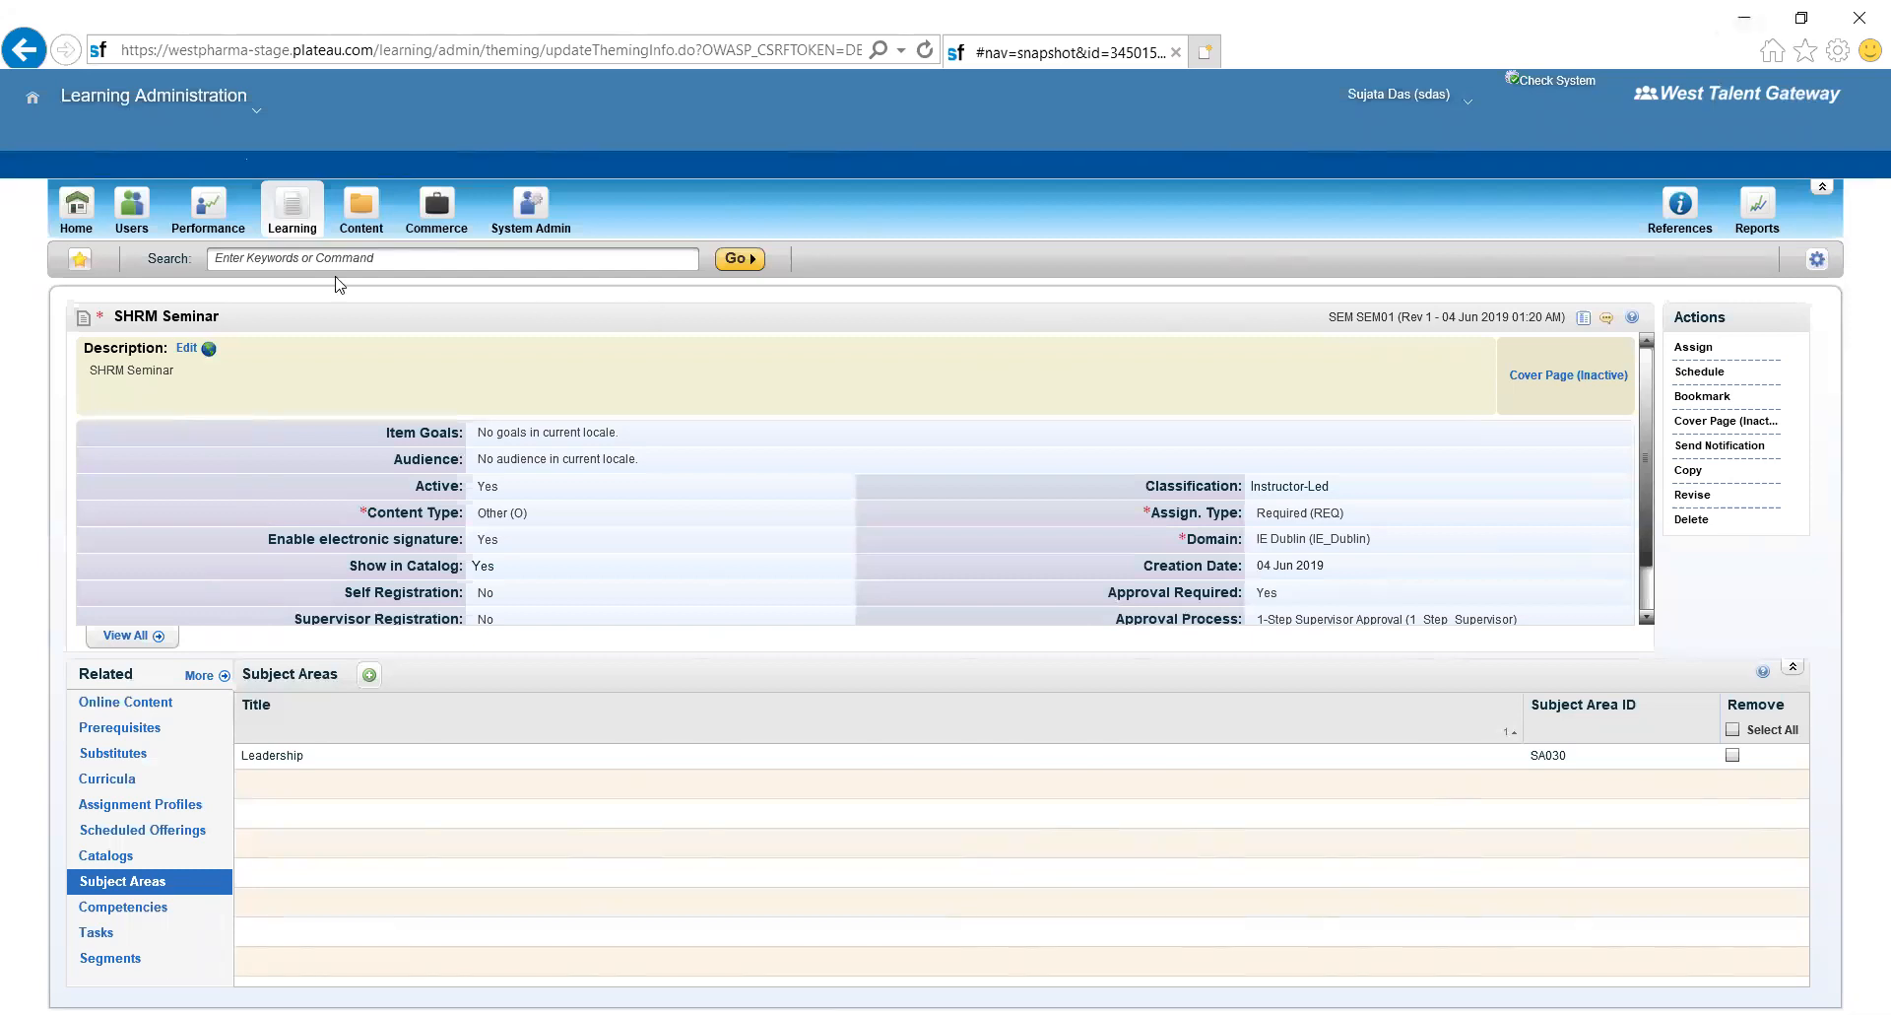
- List all curricula without filters and view the AK EXT LAB Time Management curriculum record, returning to the search results
{"action": "left_click", "coordinate": [293, 221]}
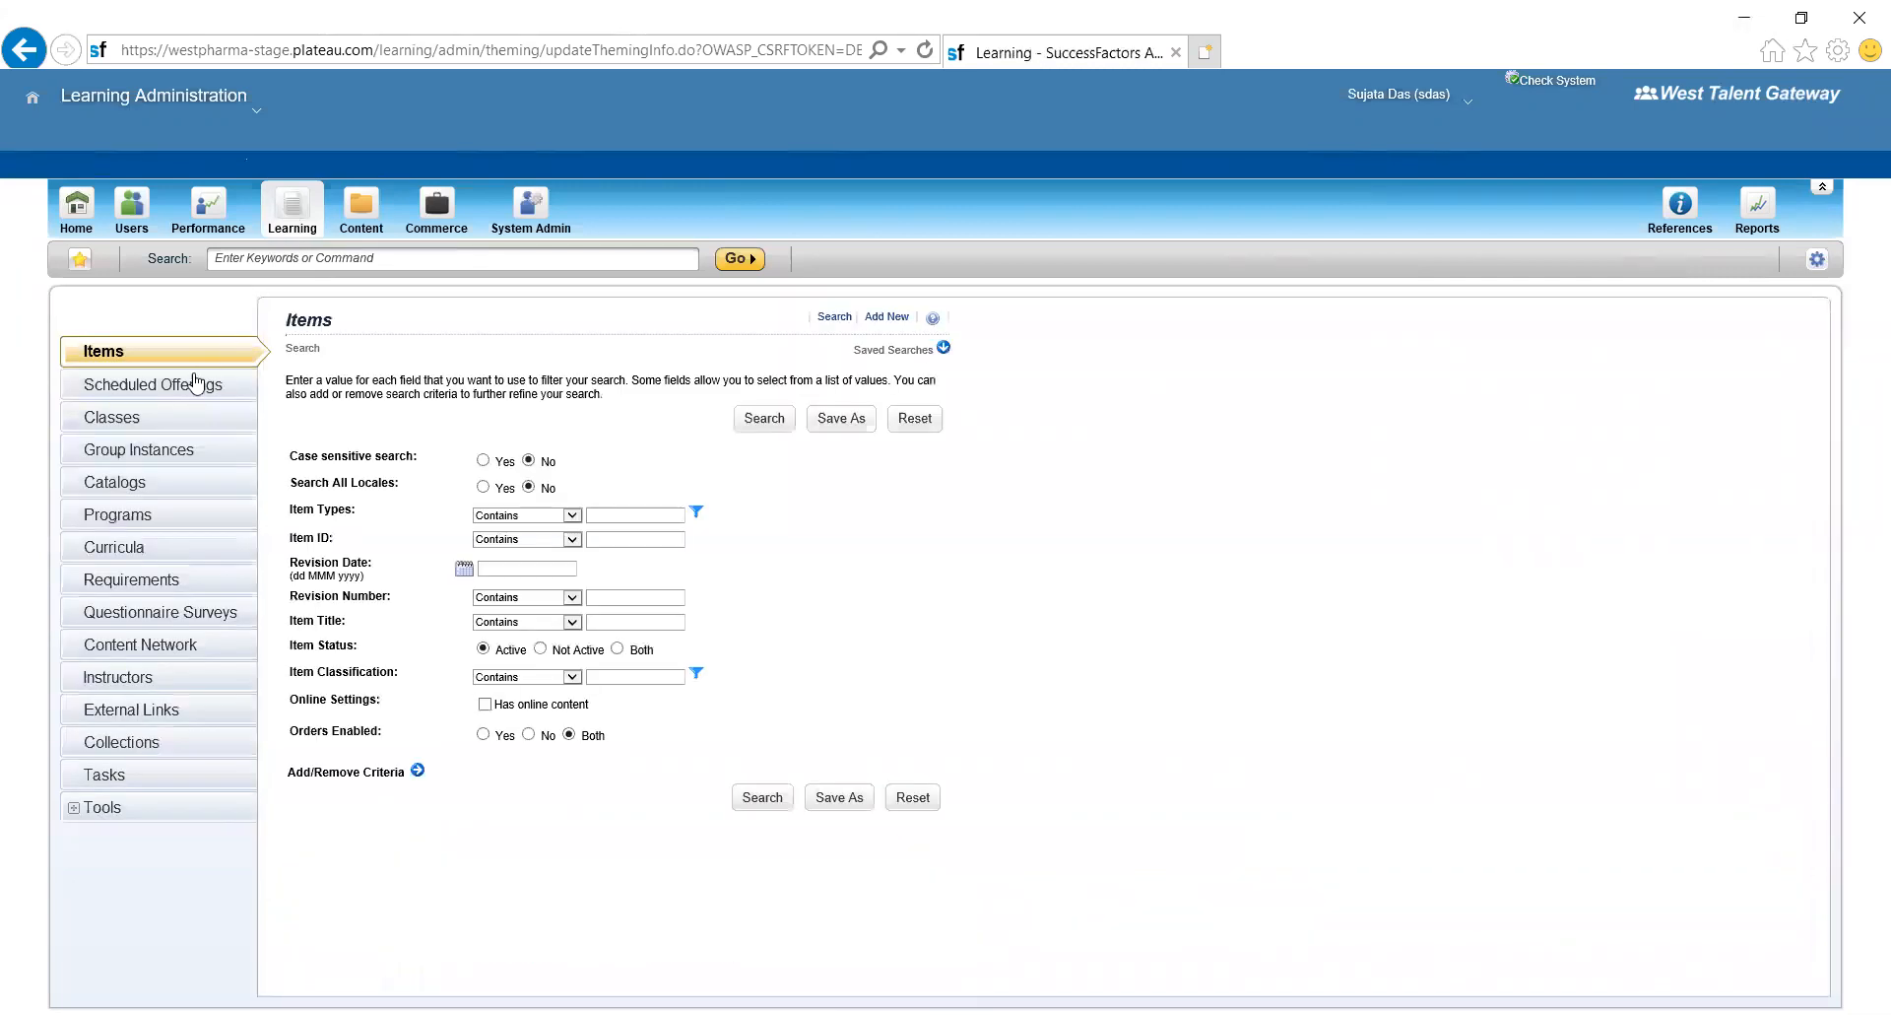
{"action": "left_click", "coordinate": [146, 550]}
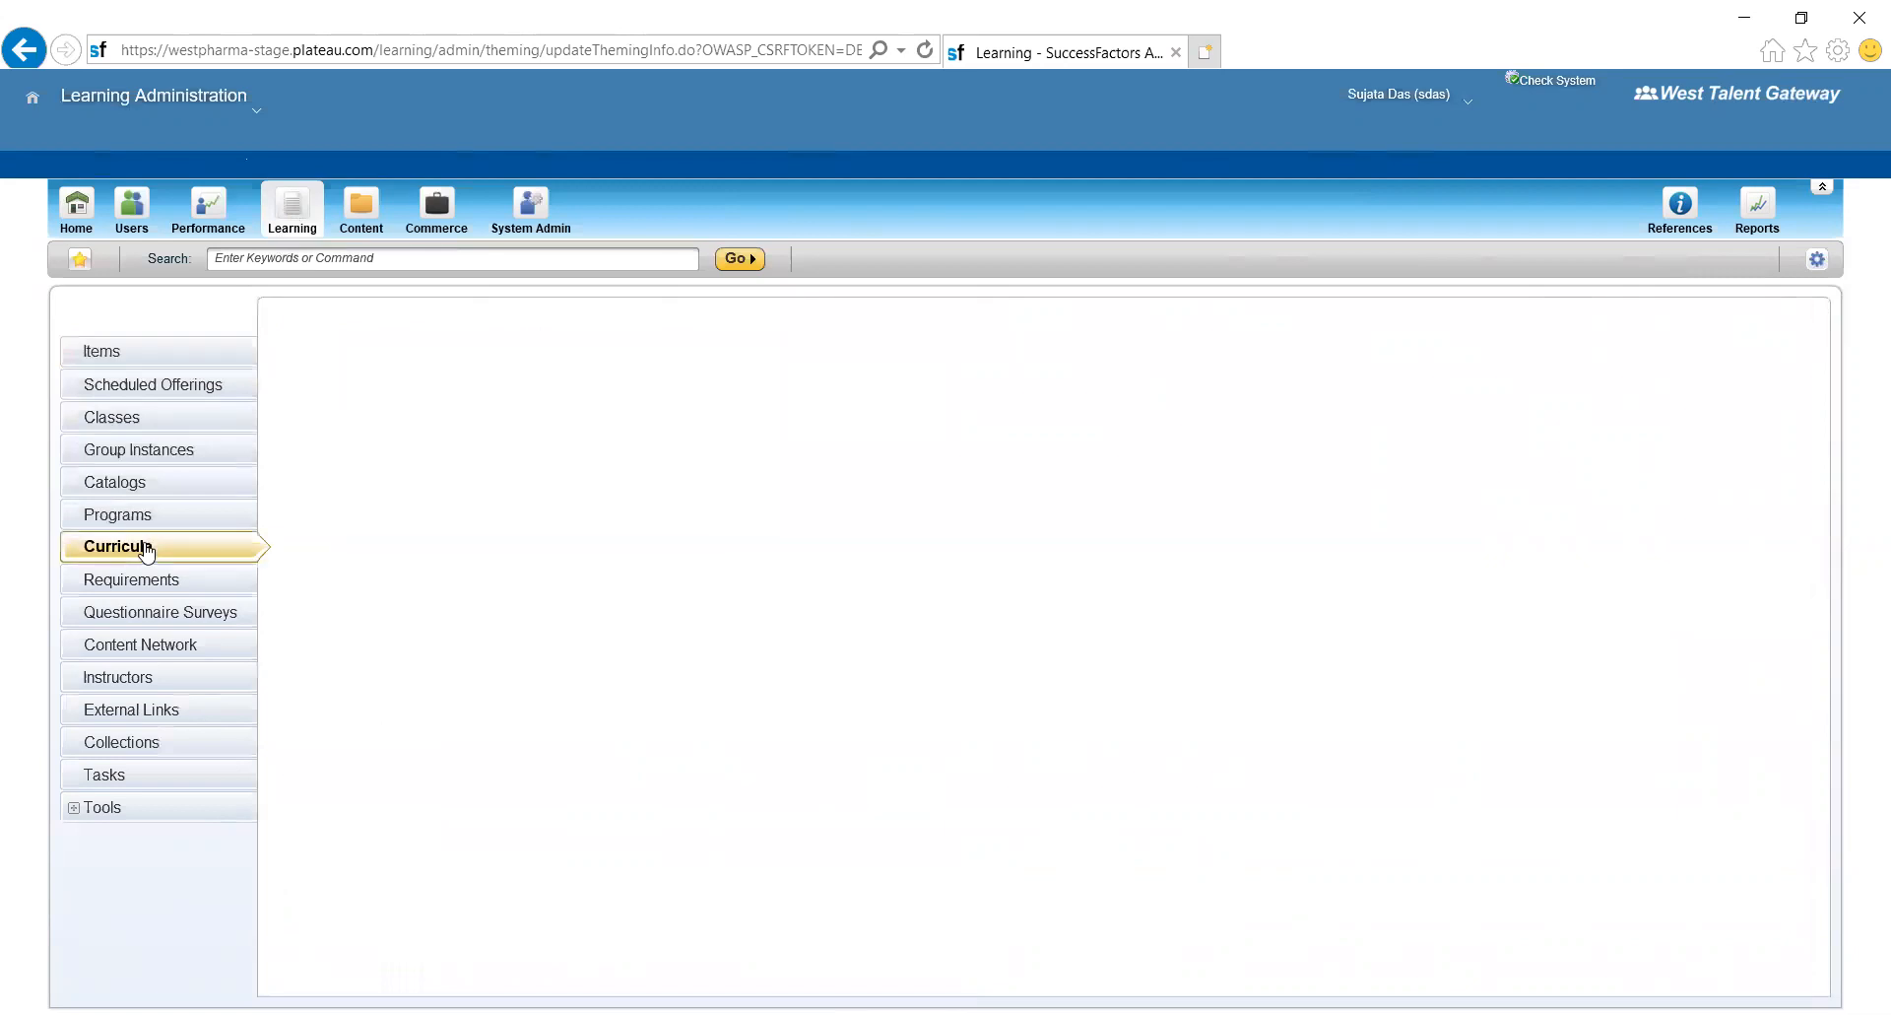
{"action": "left_click", "coordinate": [748, 569]}
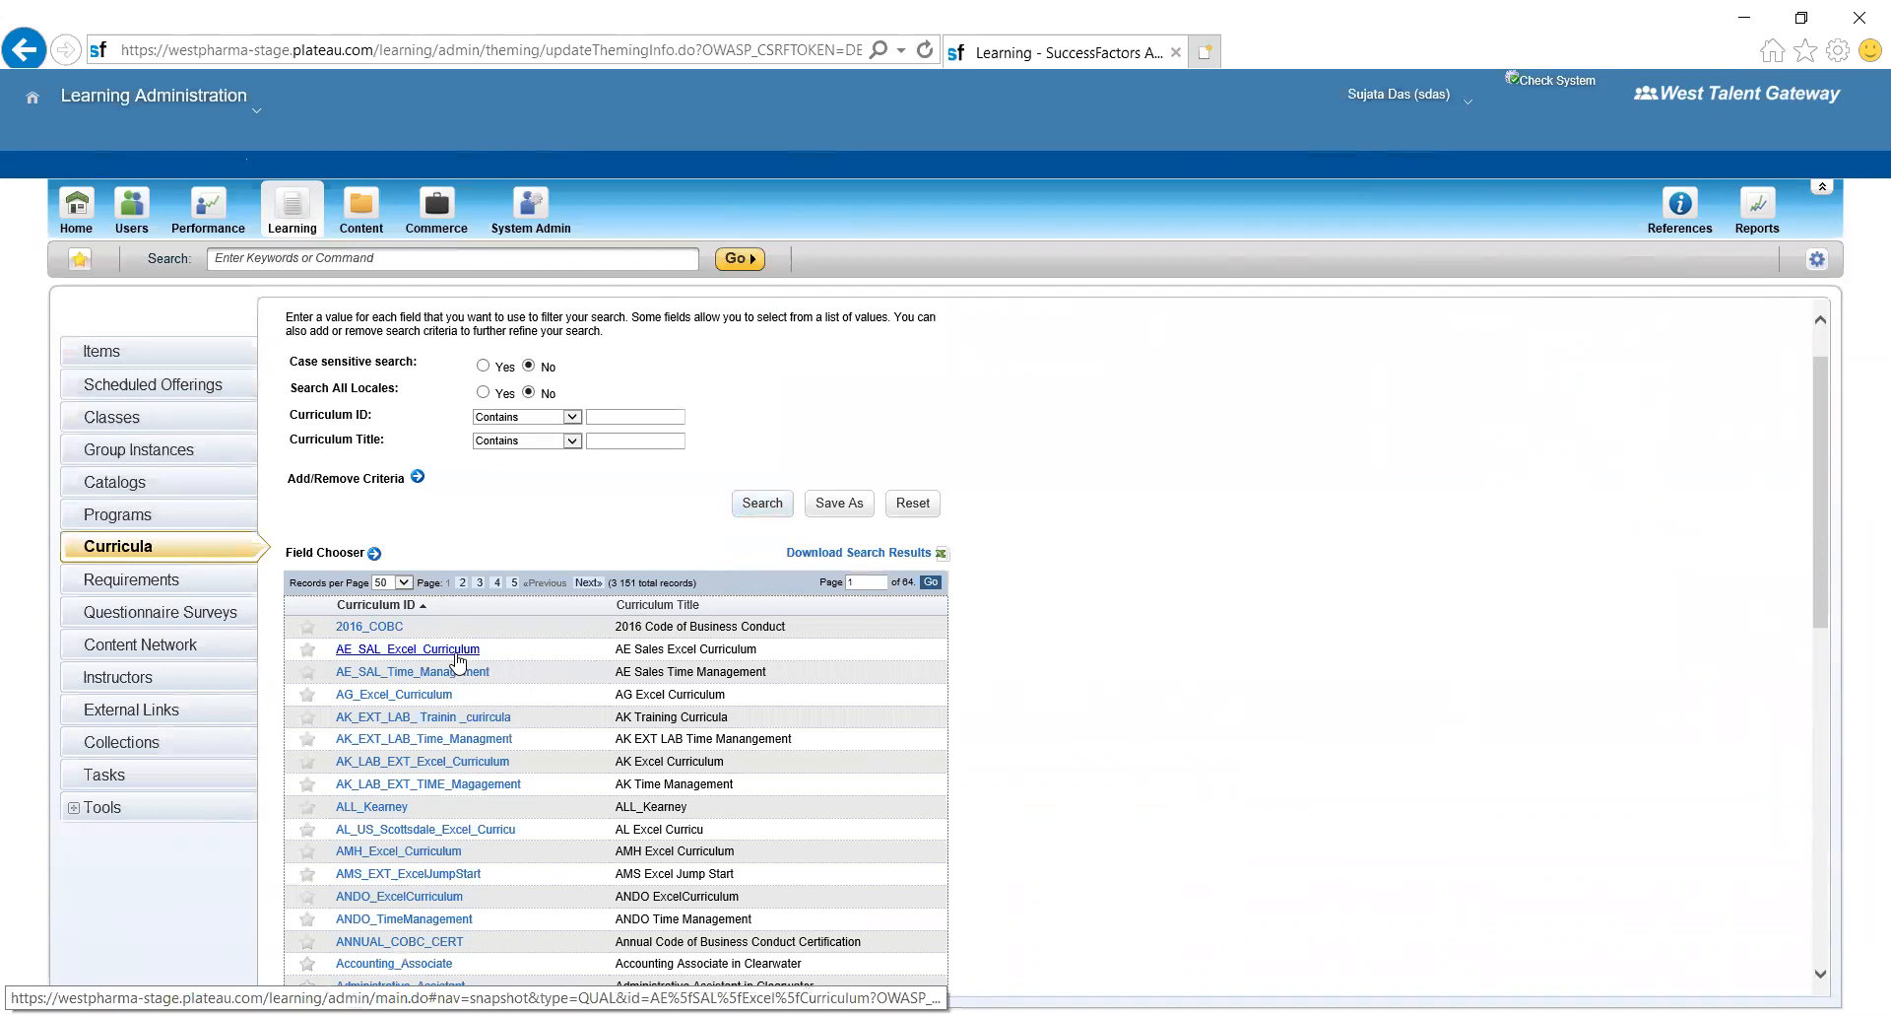
{"action": "left_click", "coordinate": [472, 739]}
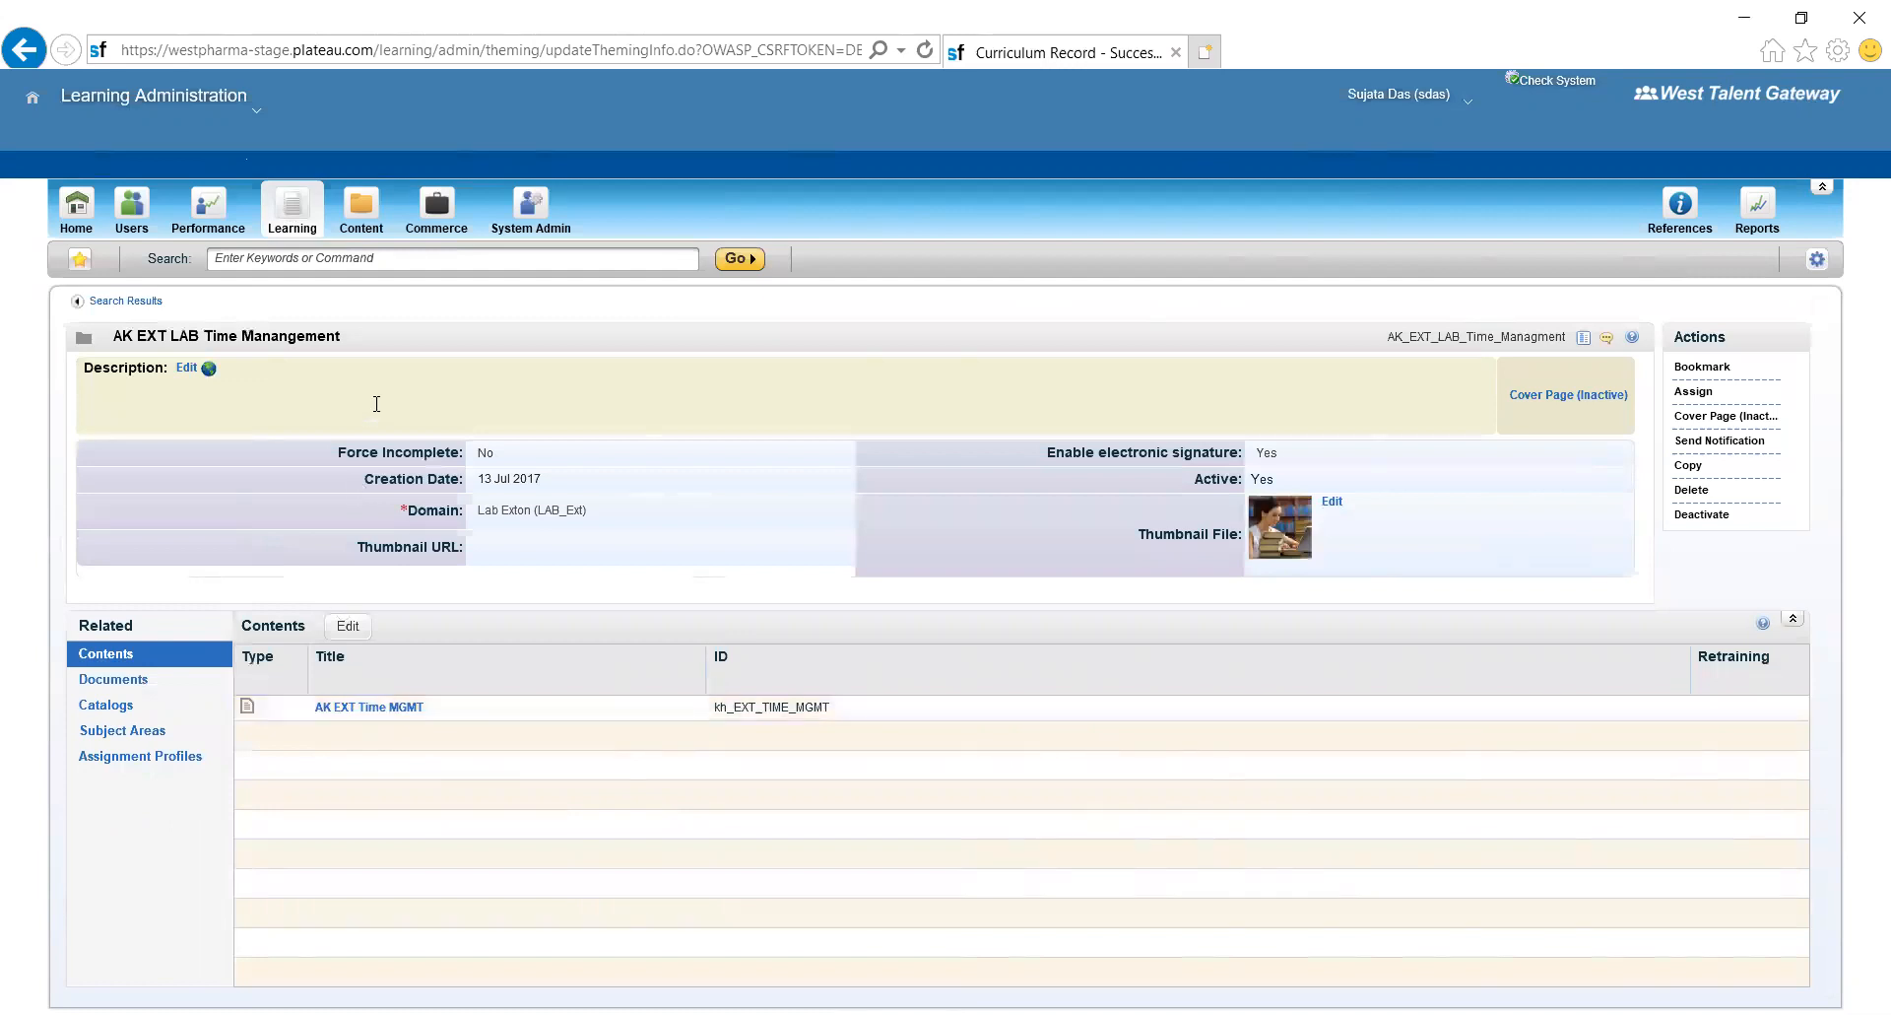
{"action": "left_click", "coordinate": [152, 301]}
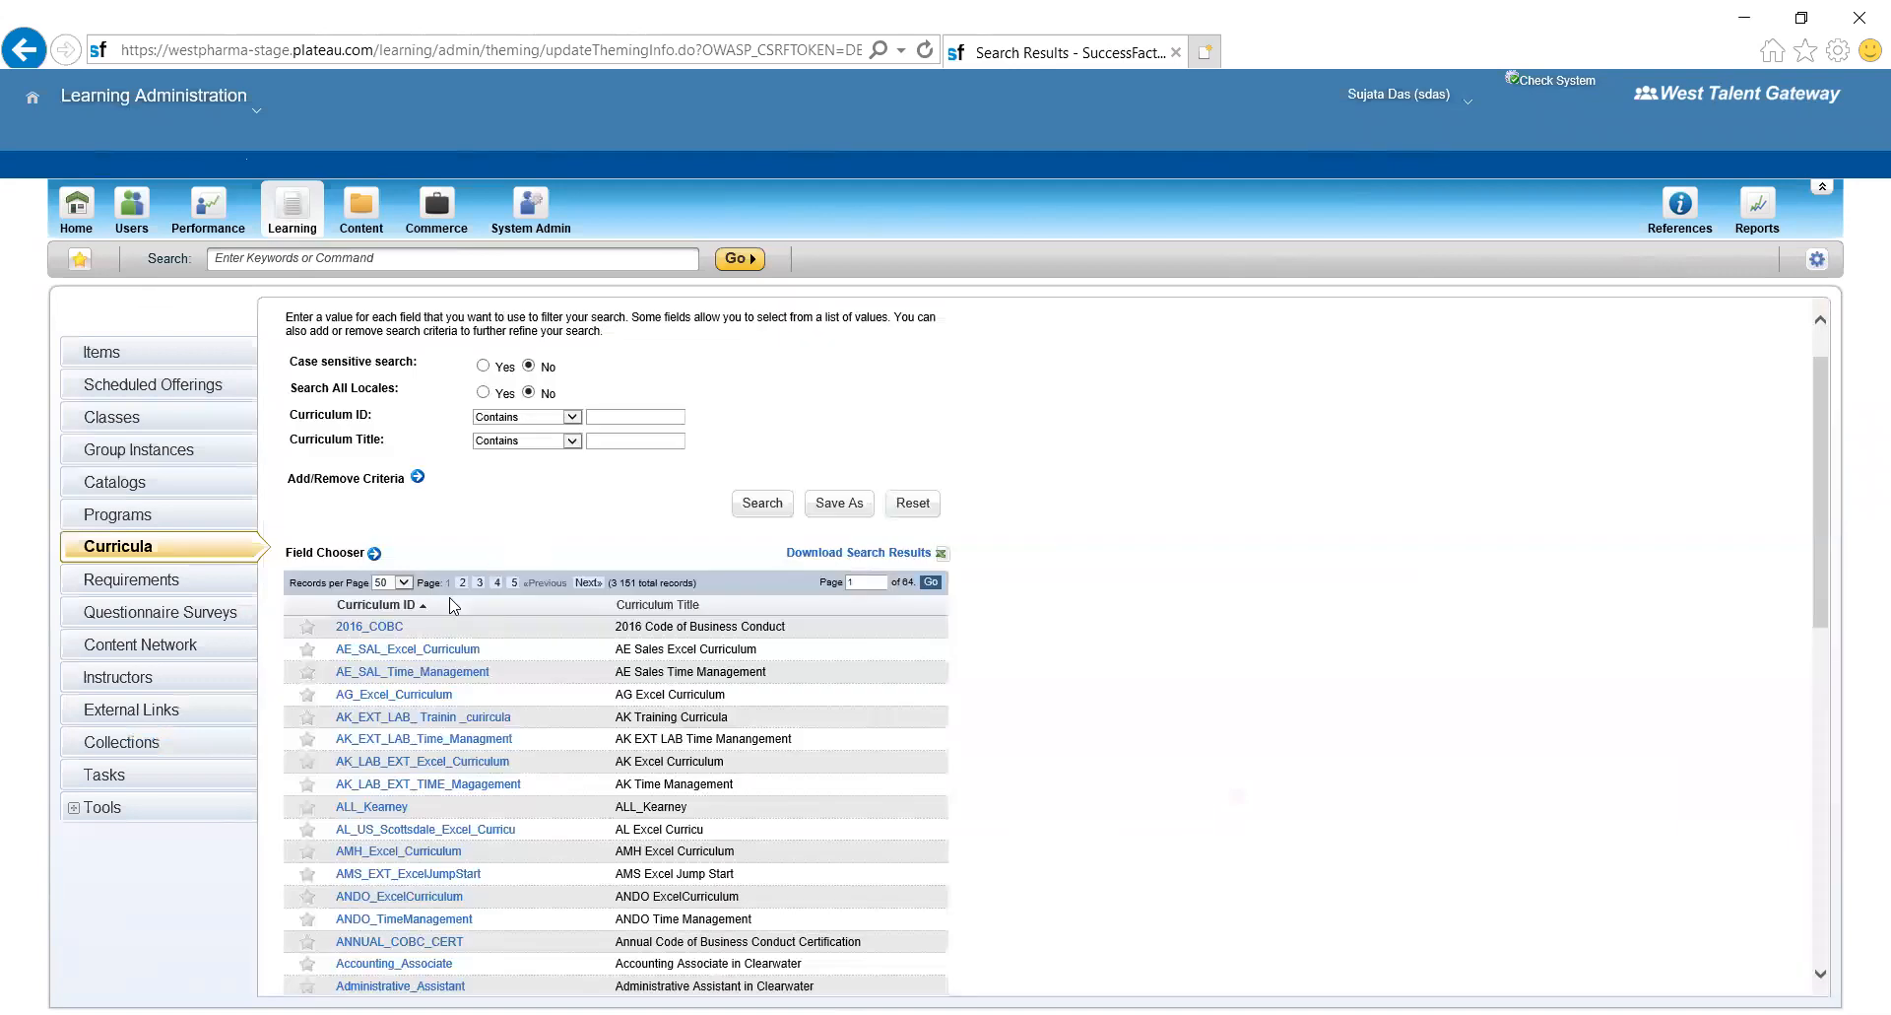
- View the AE Sales Excel Curriculum record and open its nested AG Excel Curriculum
{"action": "left_click", "coordinate": [449, 650]}
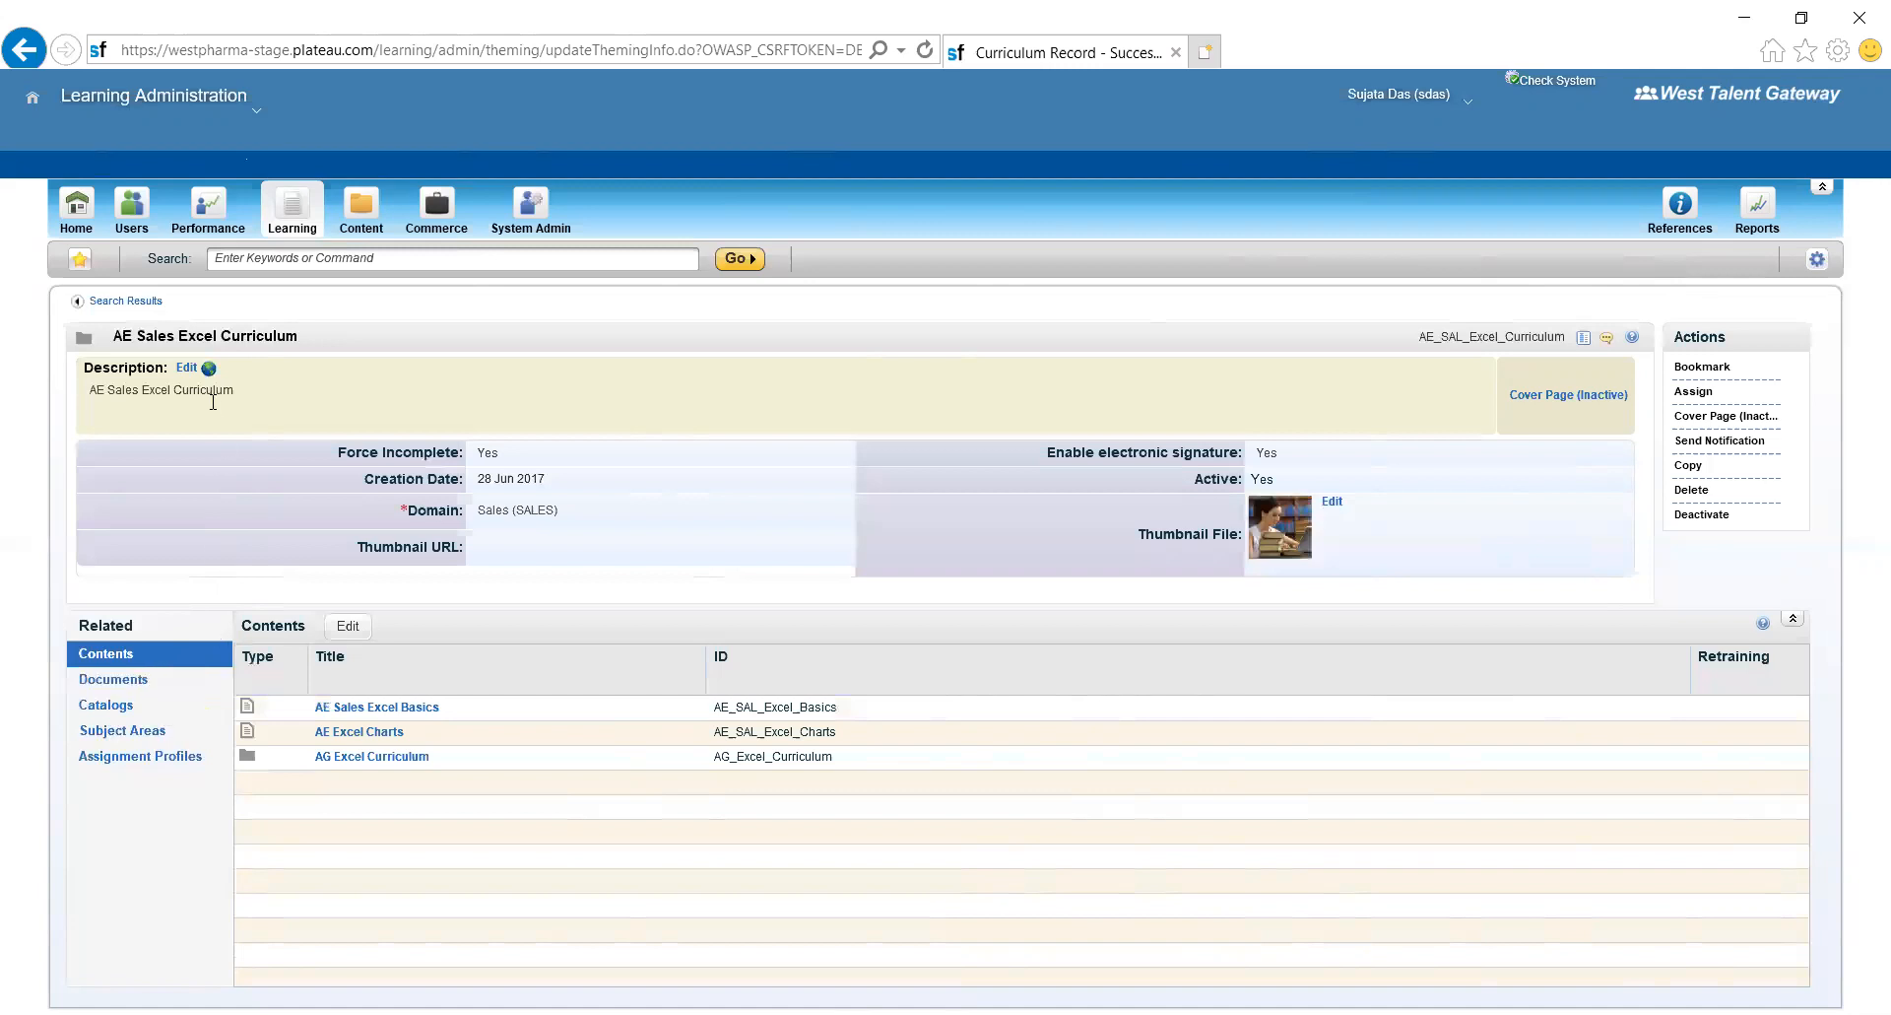
{"action": "left_click", "coordinate": [254, 335]}
{"action": "left_click", "coordinate": [380, 764]}
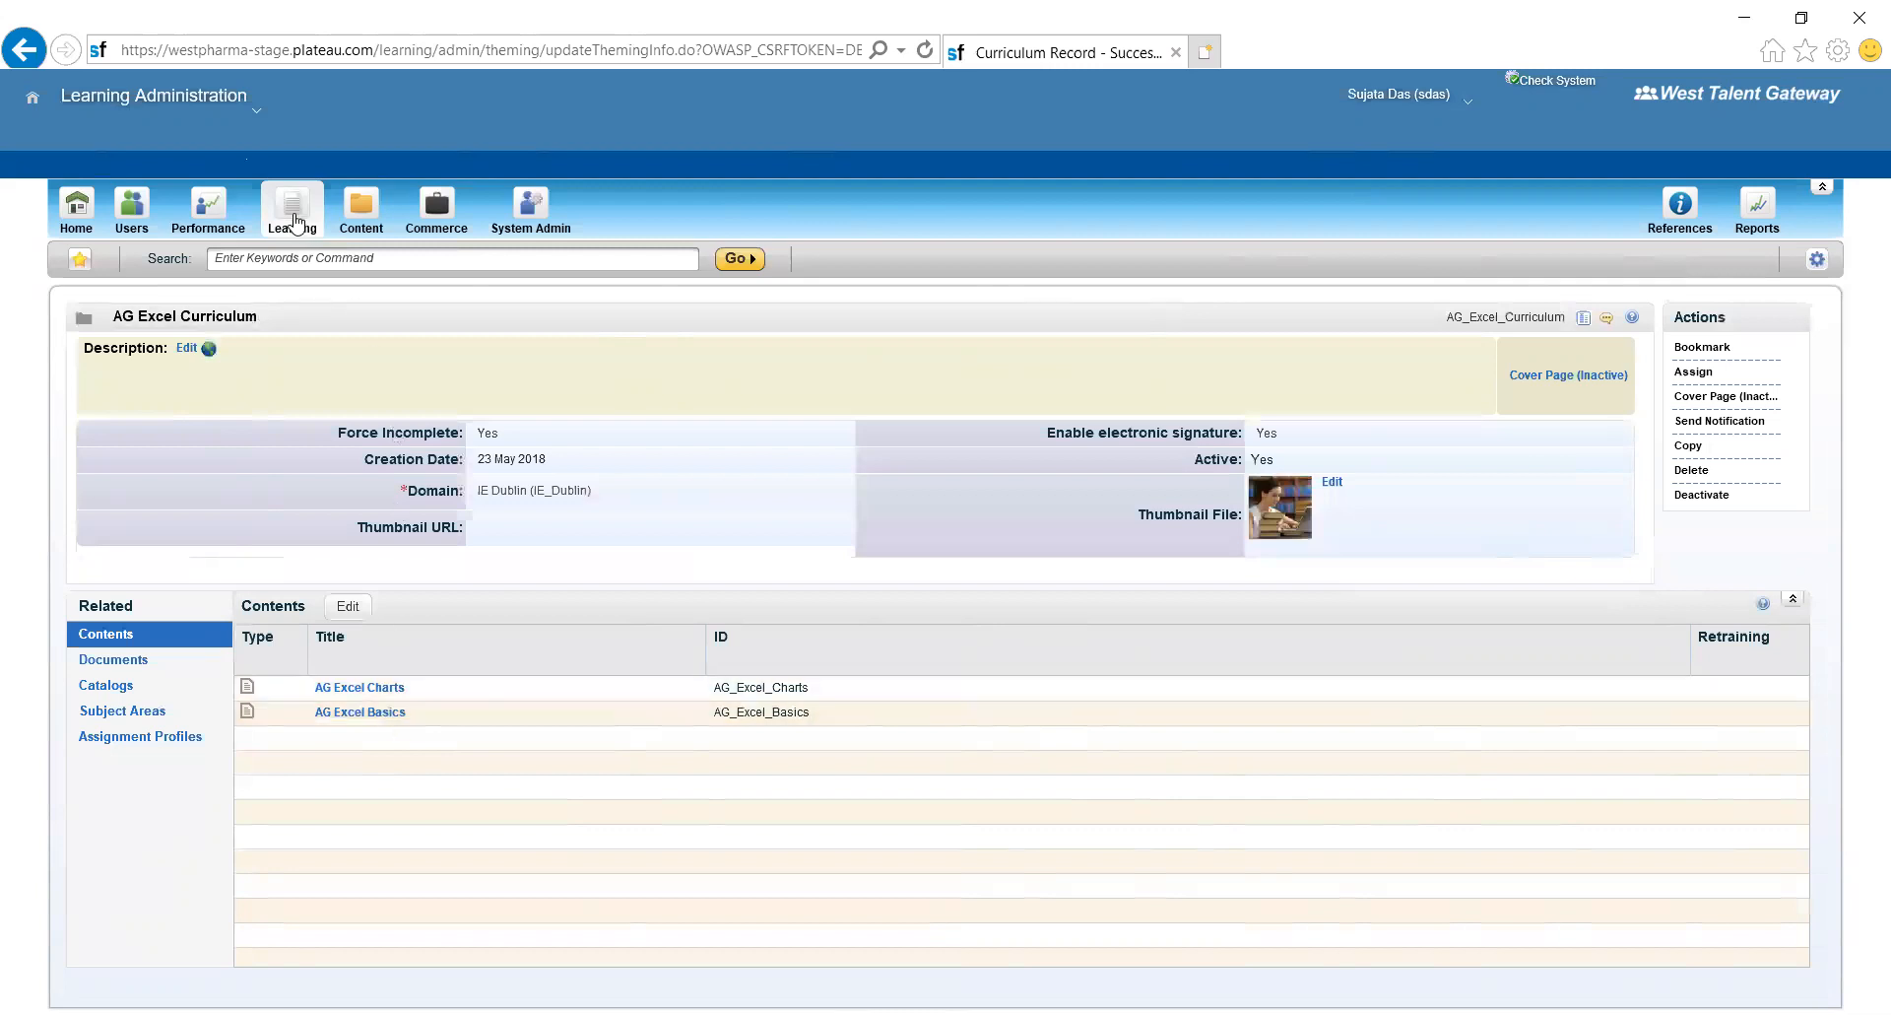
{"action": "left_click", "coordinate": [731, 436]}
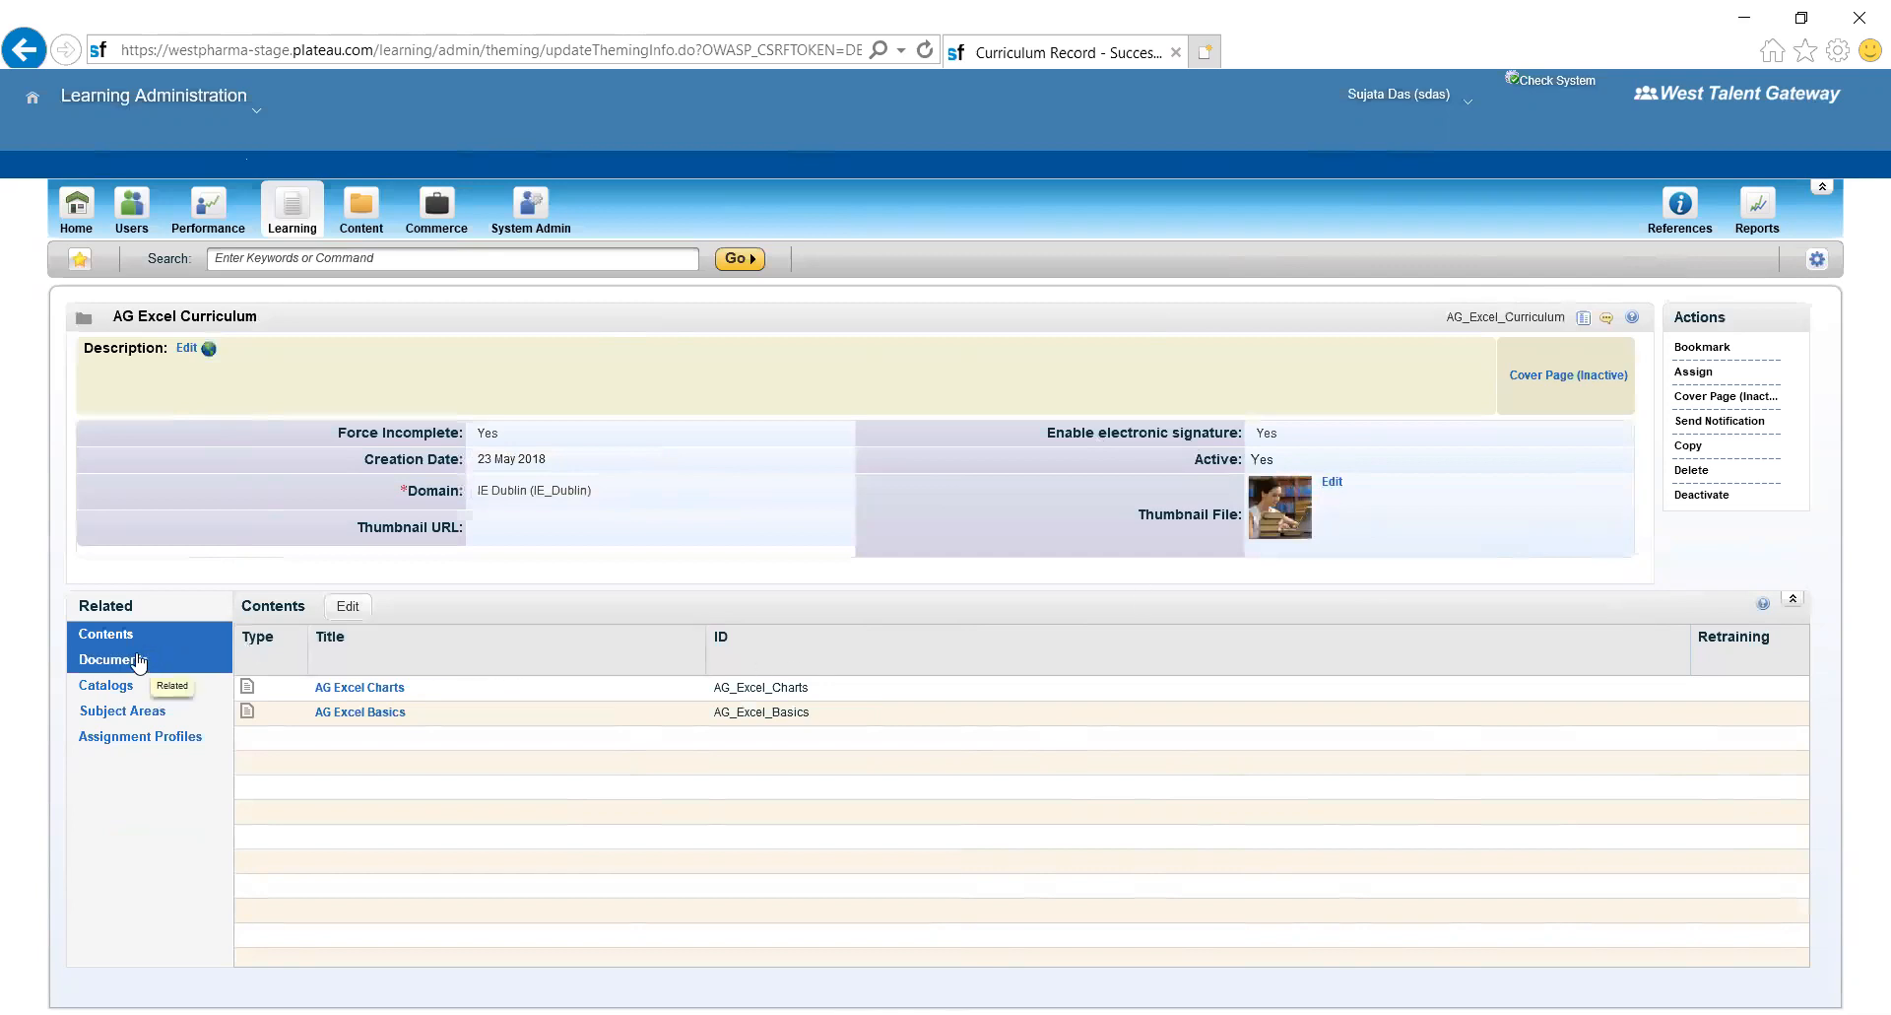
- Examine the documents, the document search form, the catalogs and the subject areas of the AG Excel Curriculum
{"action": "left_click", "coordinate": [138, 660]}
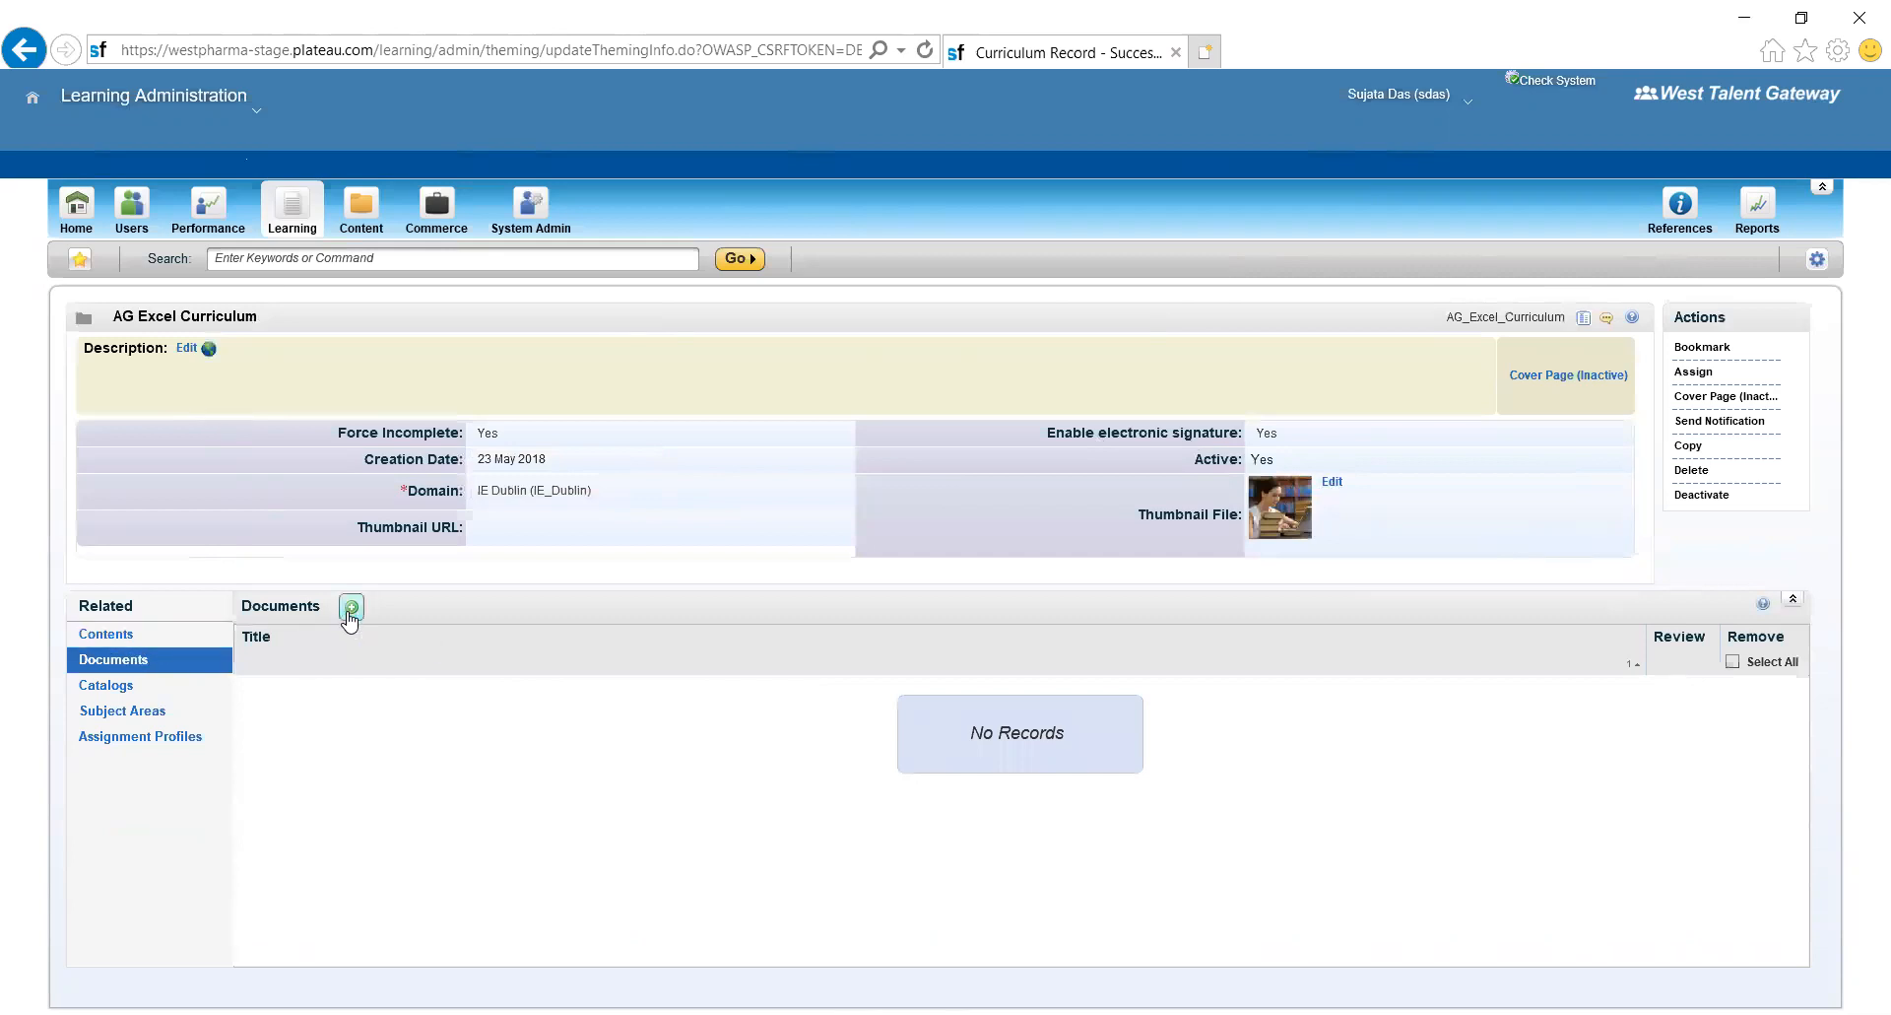
{"action": "left_click", "coordinate": [350, 608]}
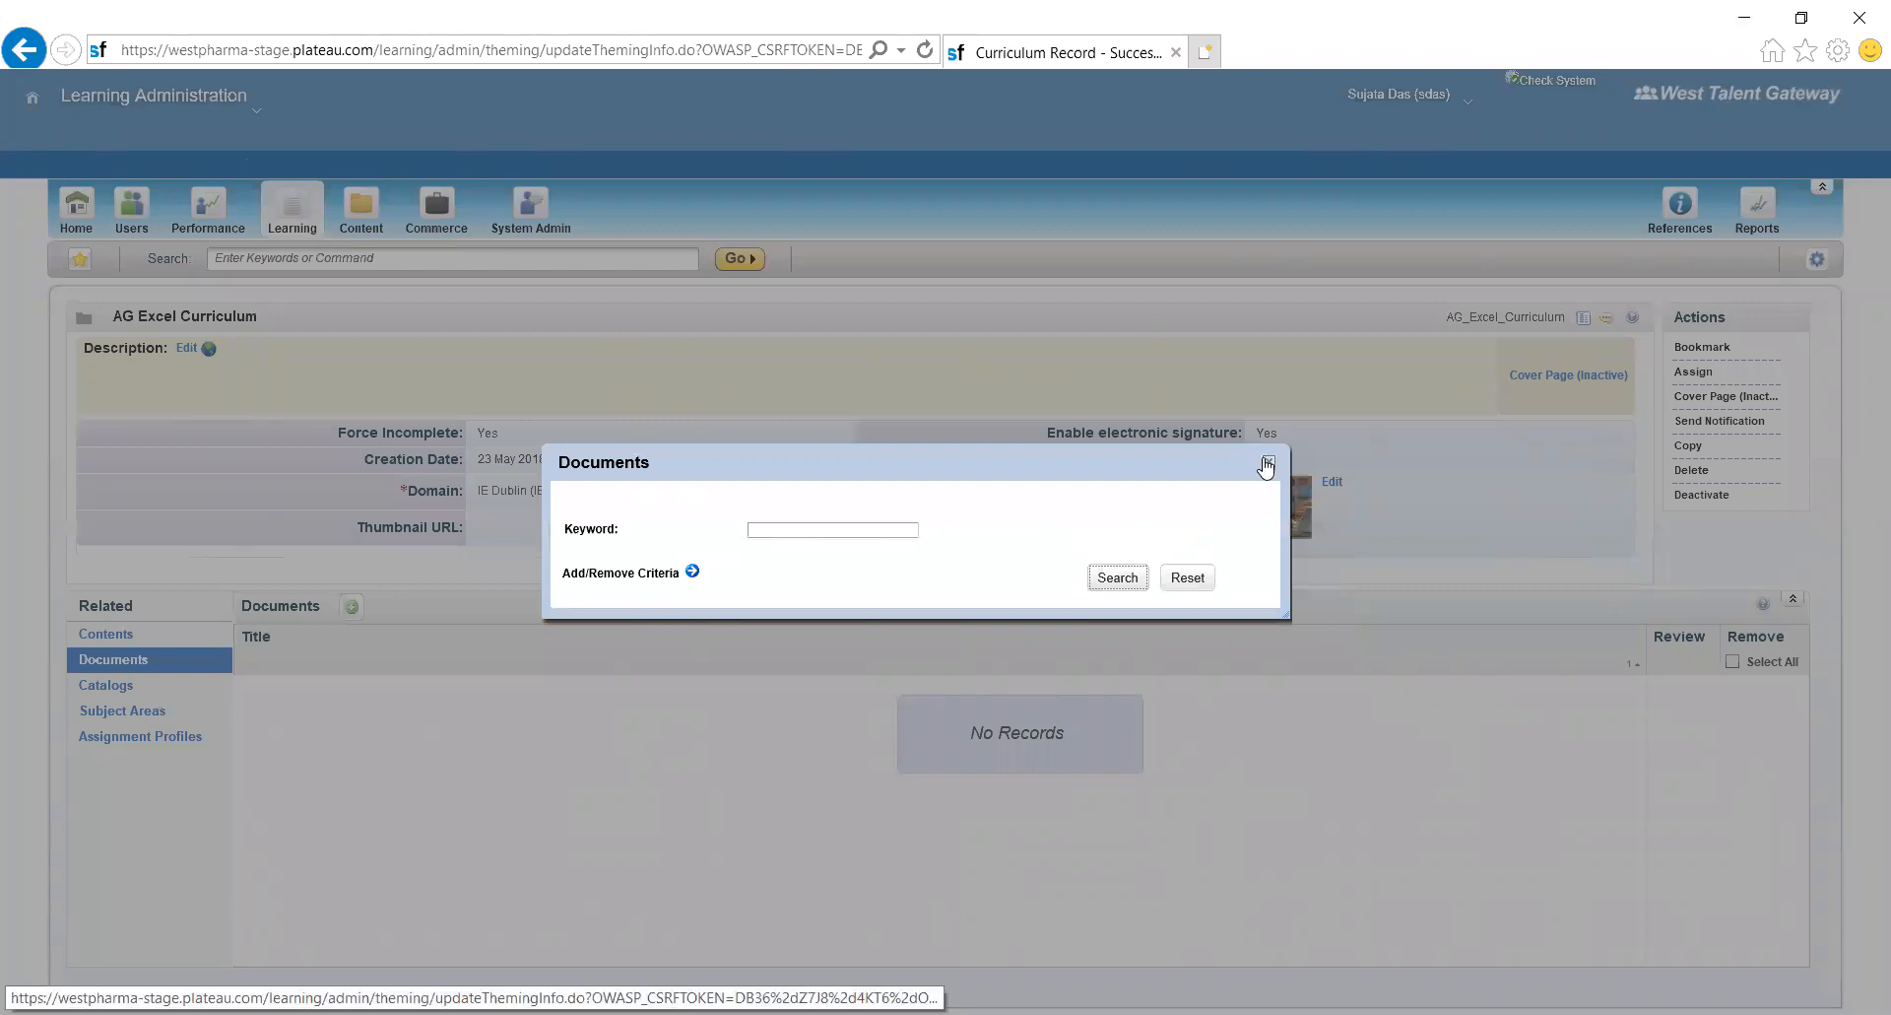
{"action": "left_click", "coordinate": [1266, 465]}
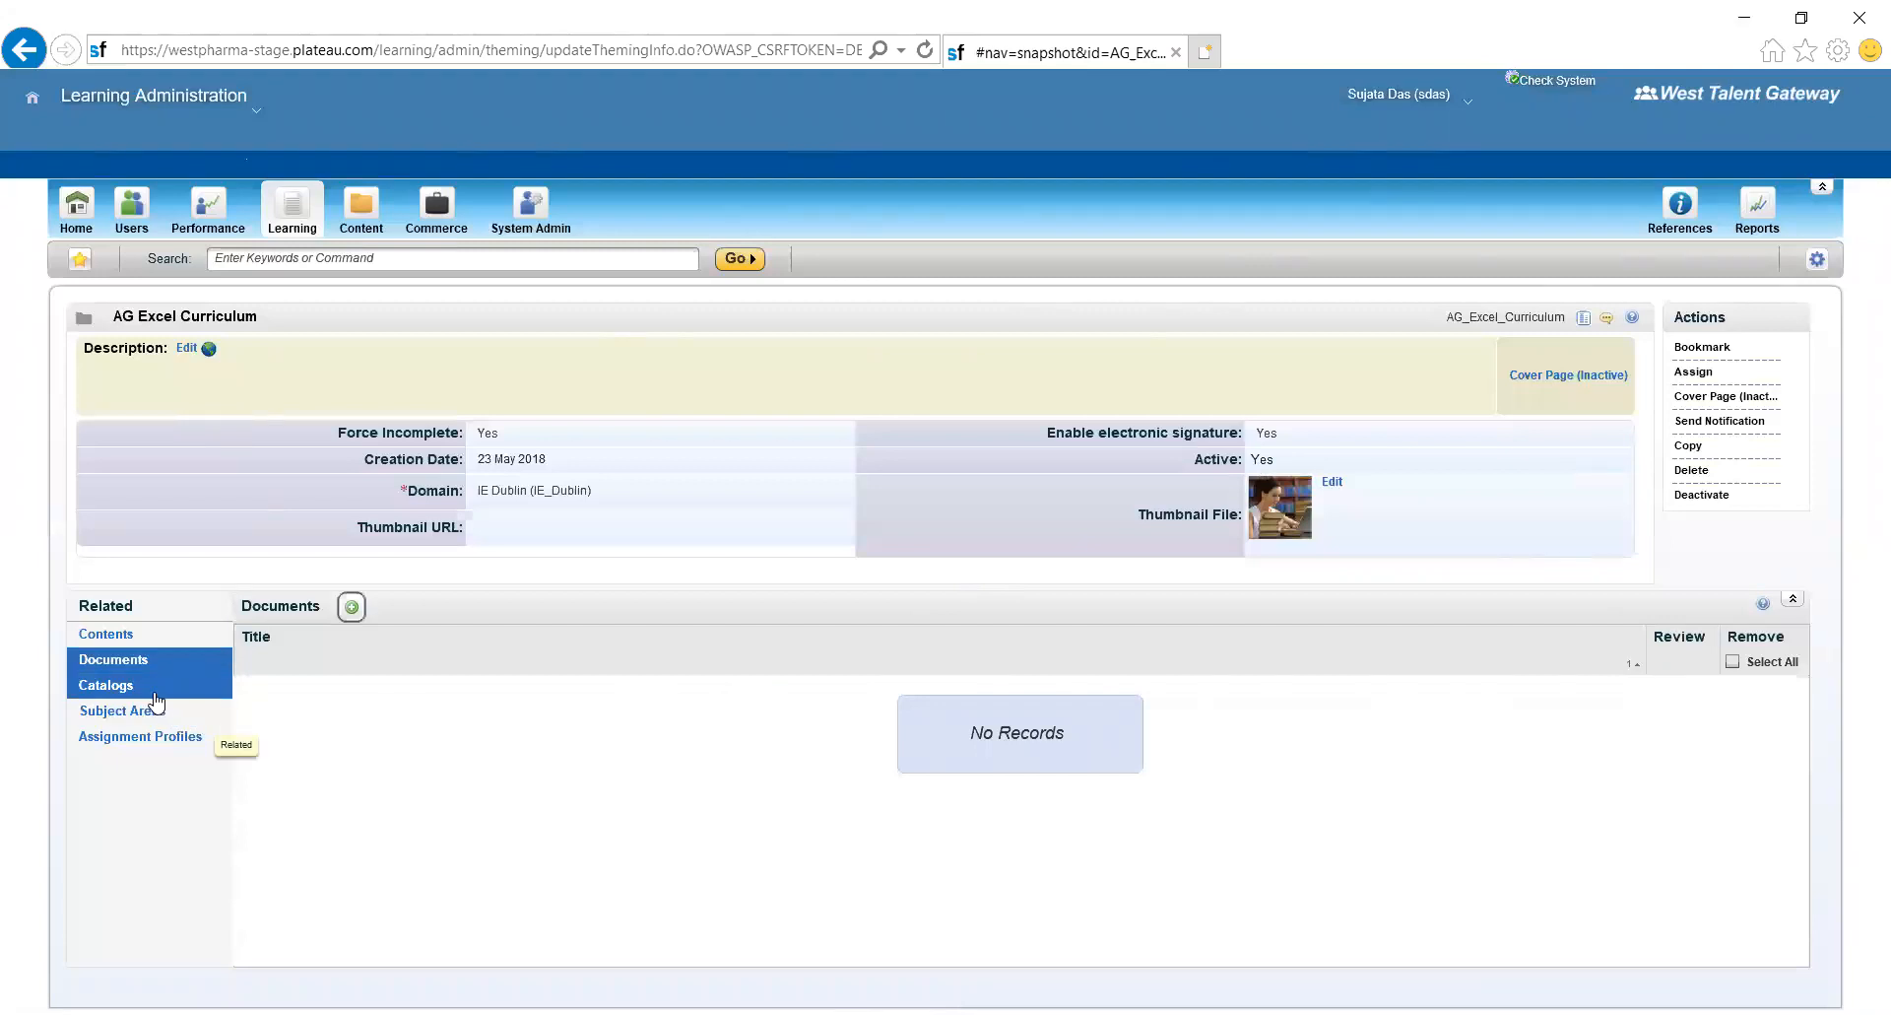
{"action": "left_click", "coordinate": [155, 691]}
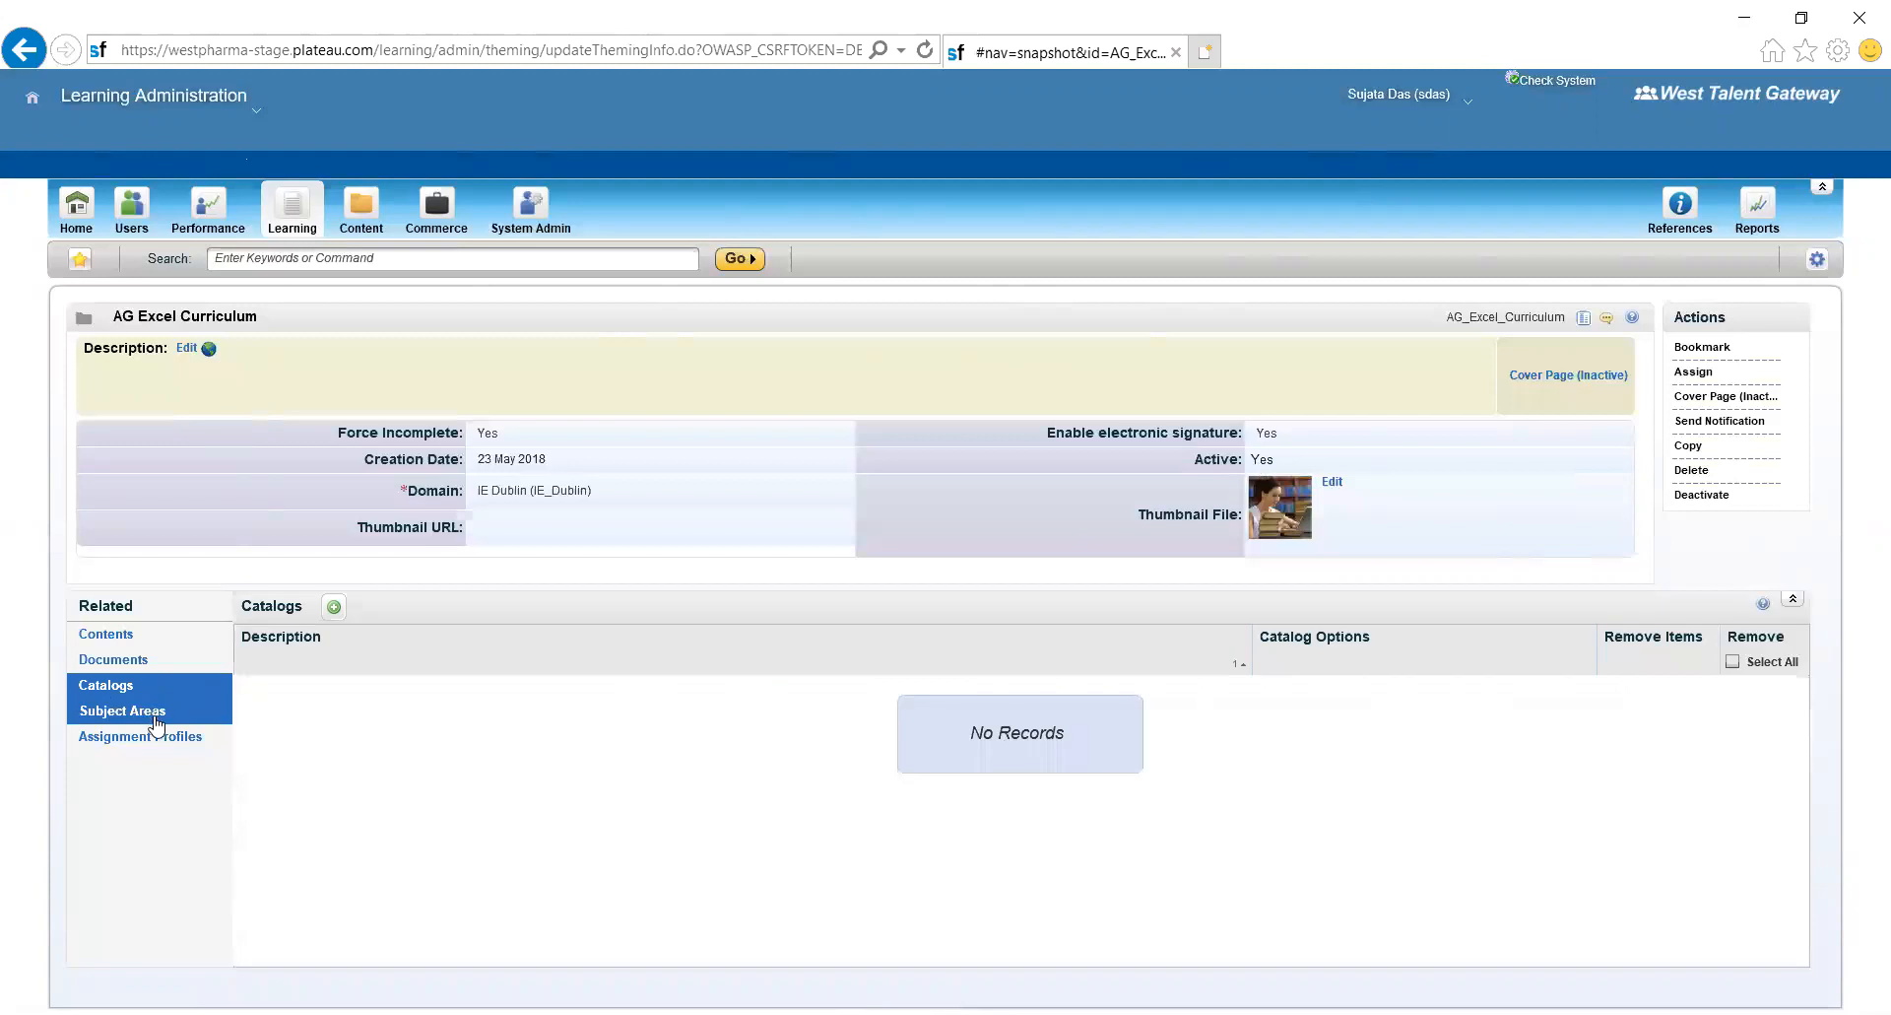
{"action": "left_click", "coordinate": [155, 719]}
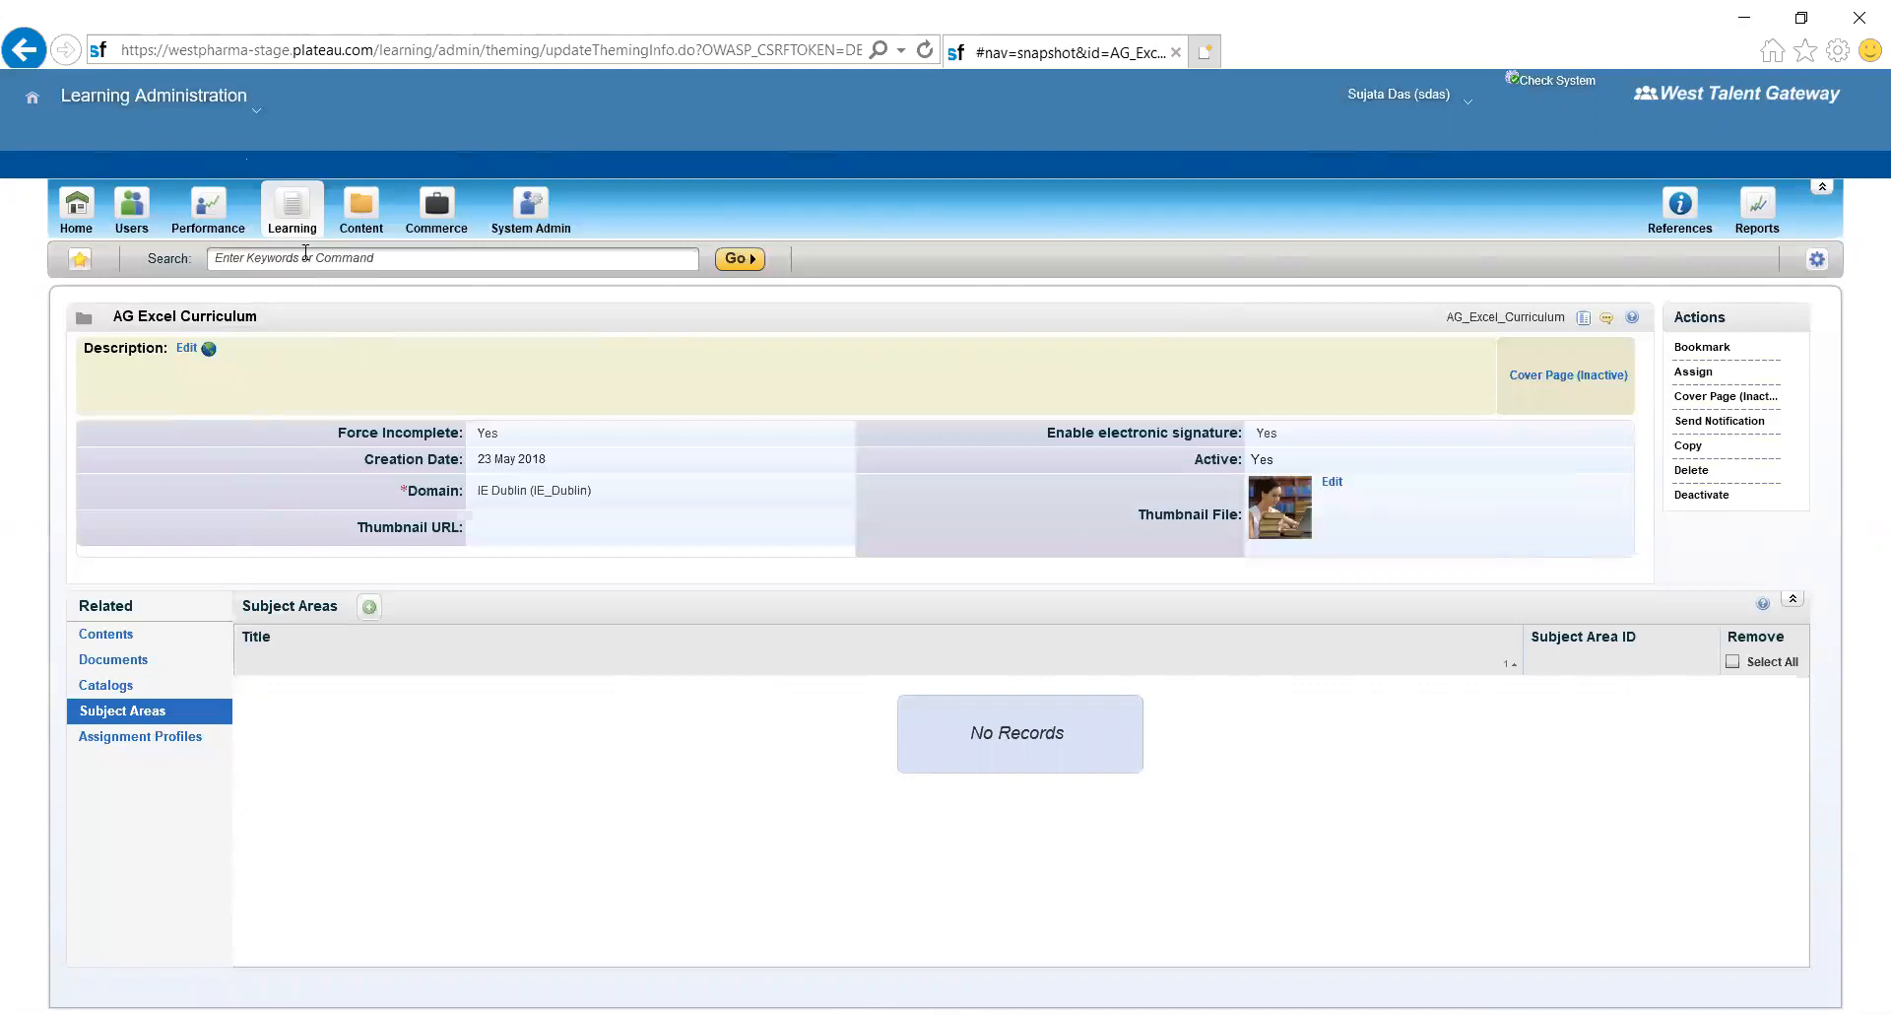
- Add a new curriculum with ID SF LMS, using SF Learning as both its title and its description
{"action": "left_click", "coordinate": [296, 229]}
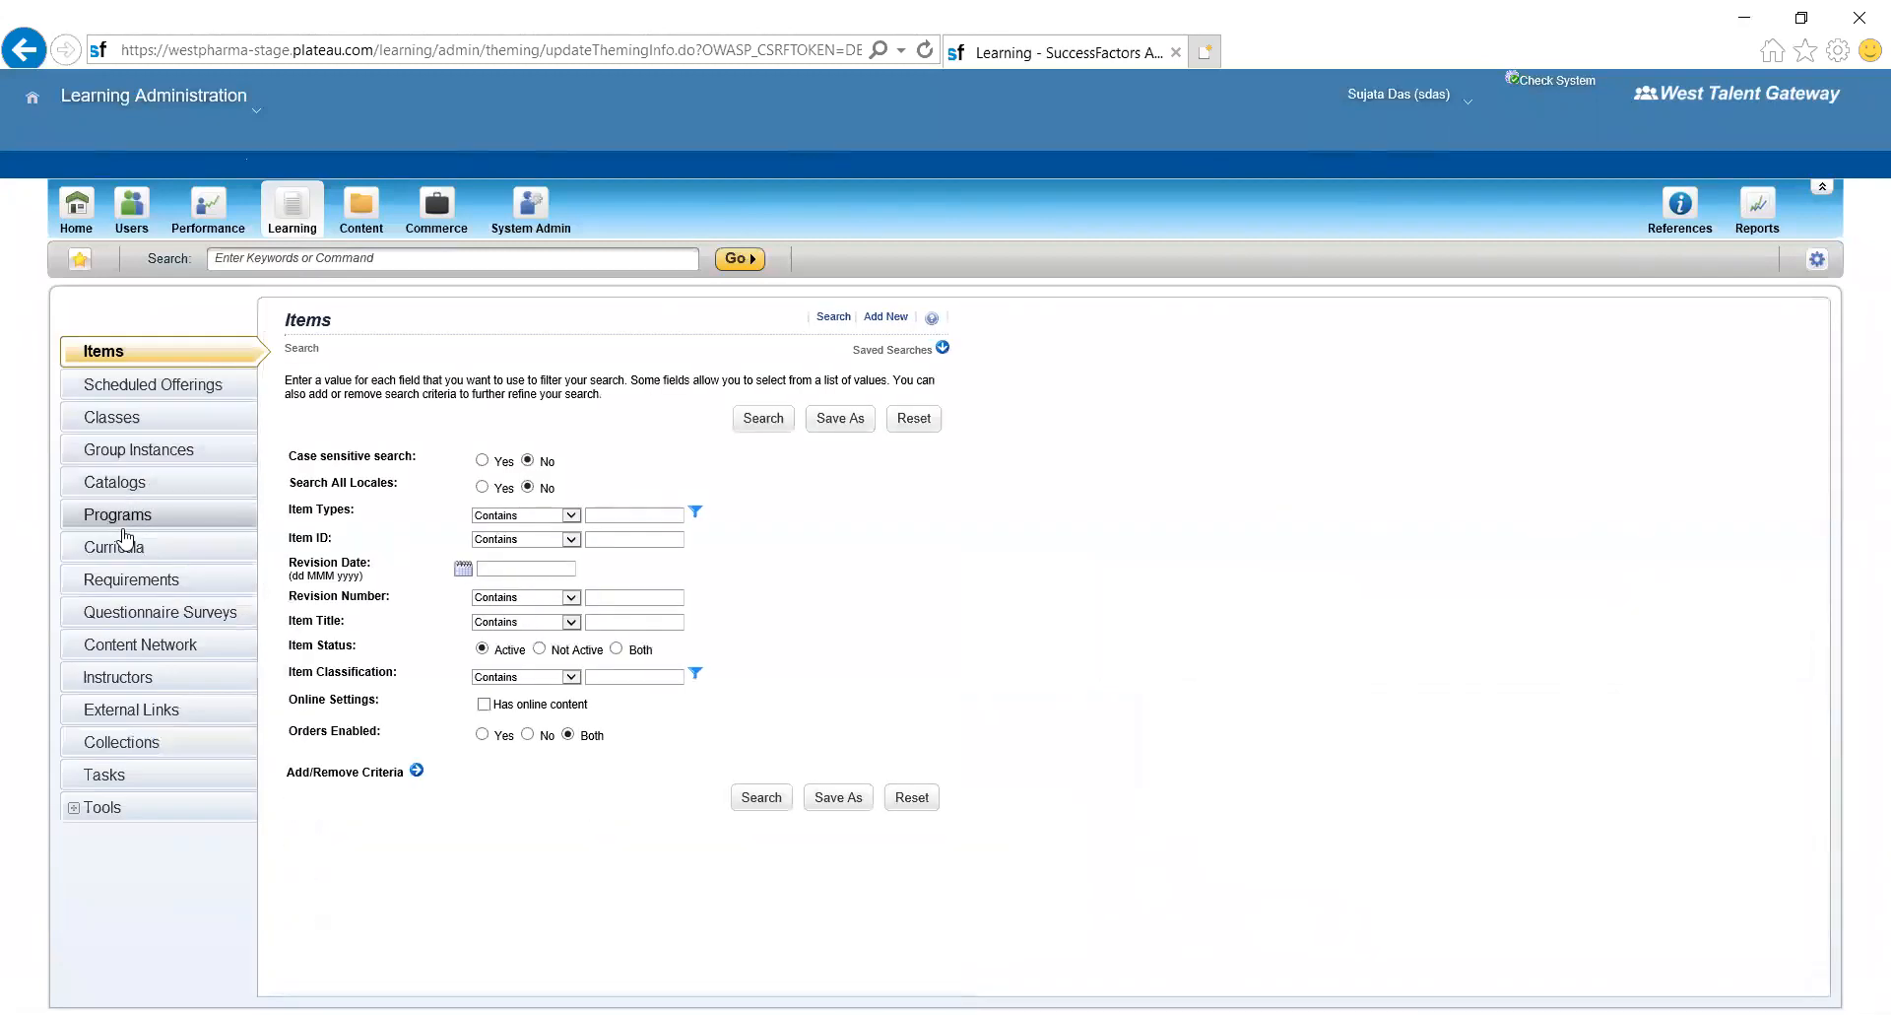
{"action": "left_click", "coordinate": [124, 550]}
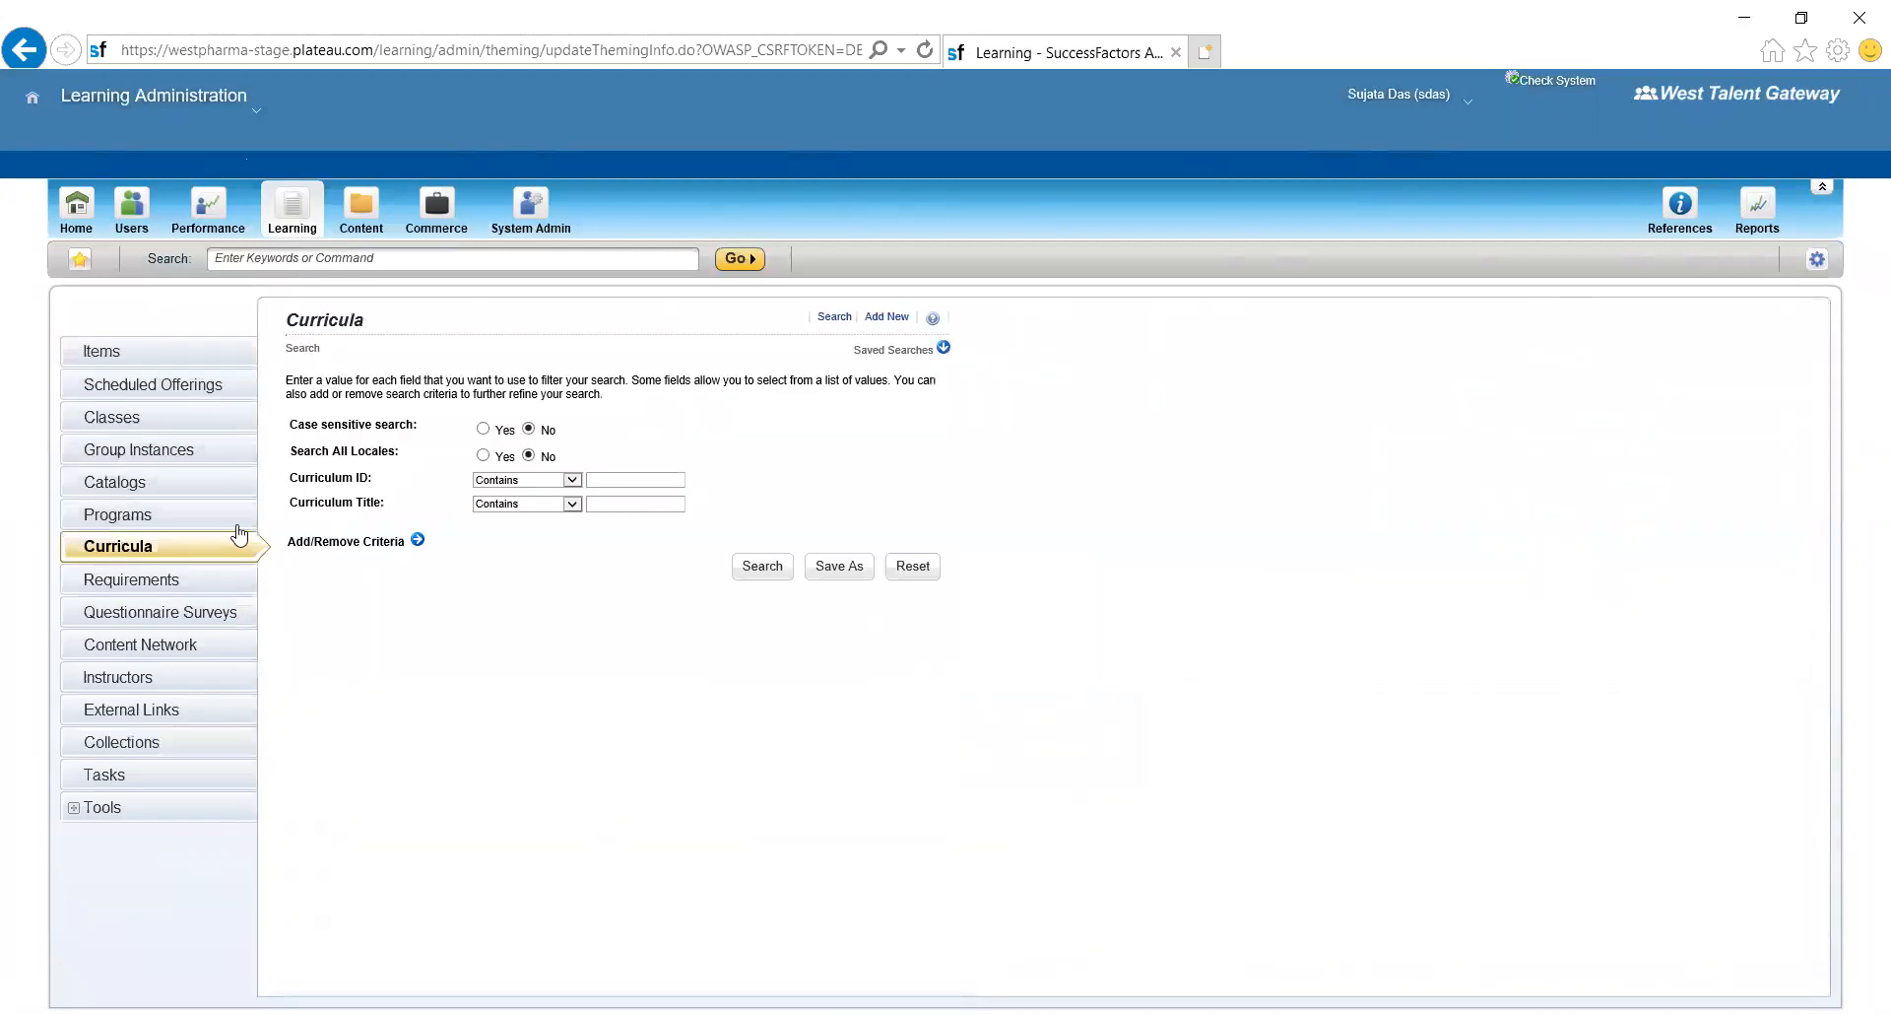
{"action": "left_click", "coordinate": [897, 319]}
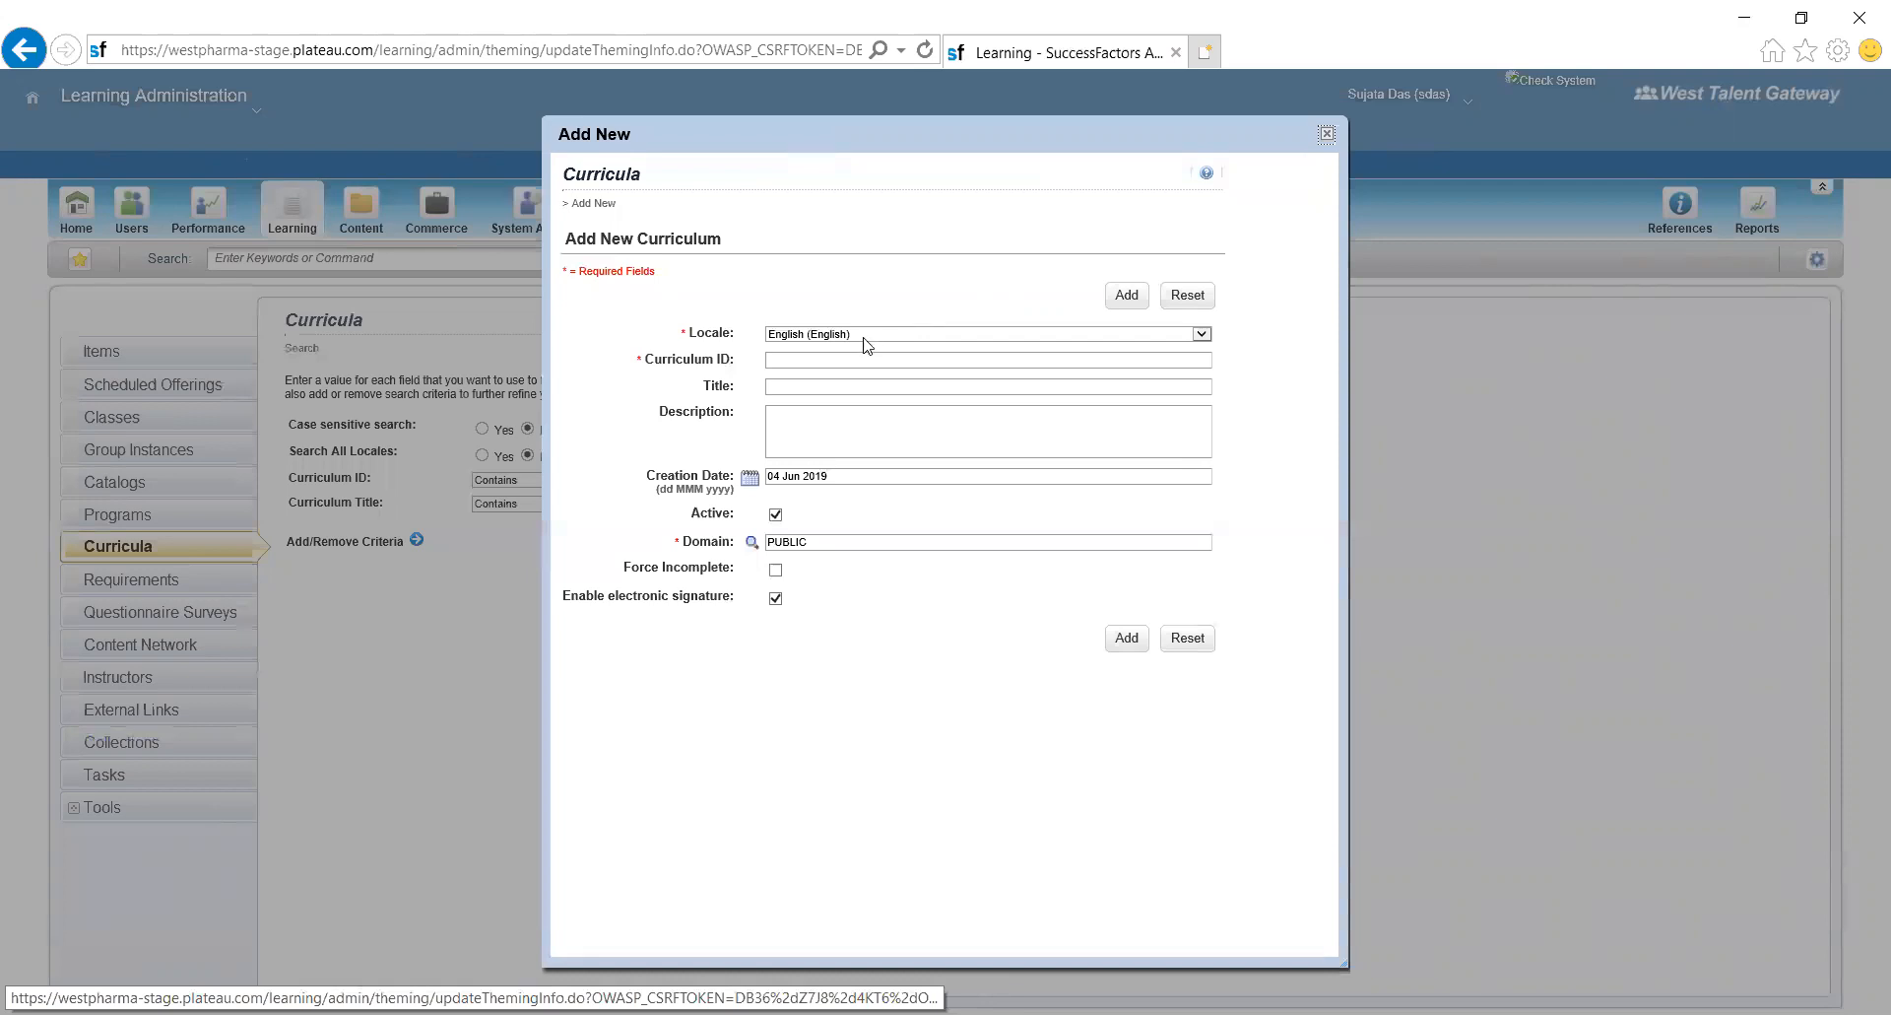
{"action": "left_click", "coordinate": [800, 358]}
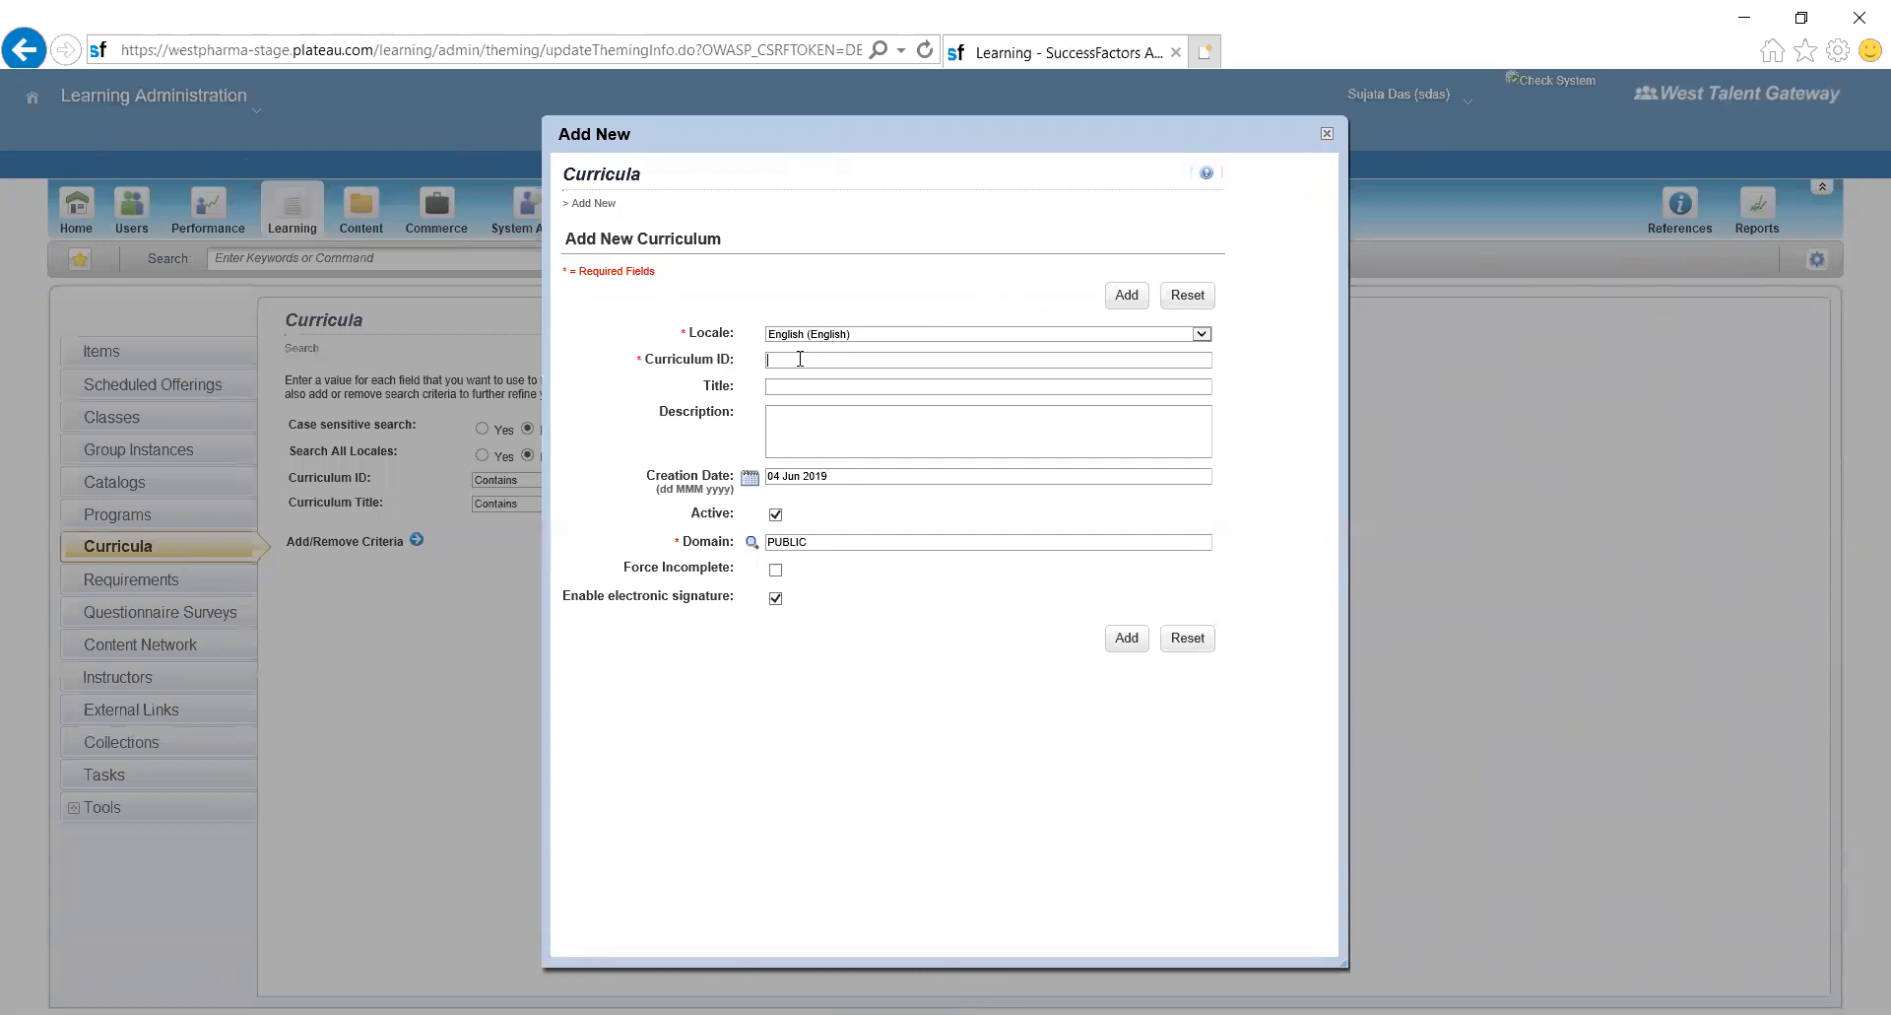
{"action": "type", "text": "SF LMS"}
{"action": "type", "text": "SF Learn"}
{"action": "type", "text": "ing"}
{"action": "left_click_drag", "start_coordinate": [839, 386], "coordinate": [751, 399]}
{"action": "key", "text": "ctrl+c"}
{"action": "left_click", "coordinate": [794, 418]}
{"action": "key", "text": "ctrl+v"}
{"action": "left_click", "coordinate": [1125, 643]}
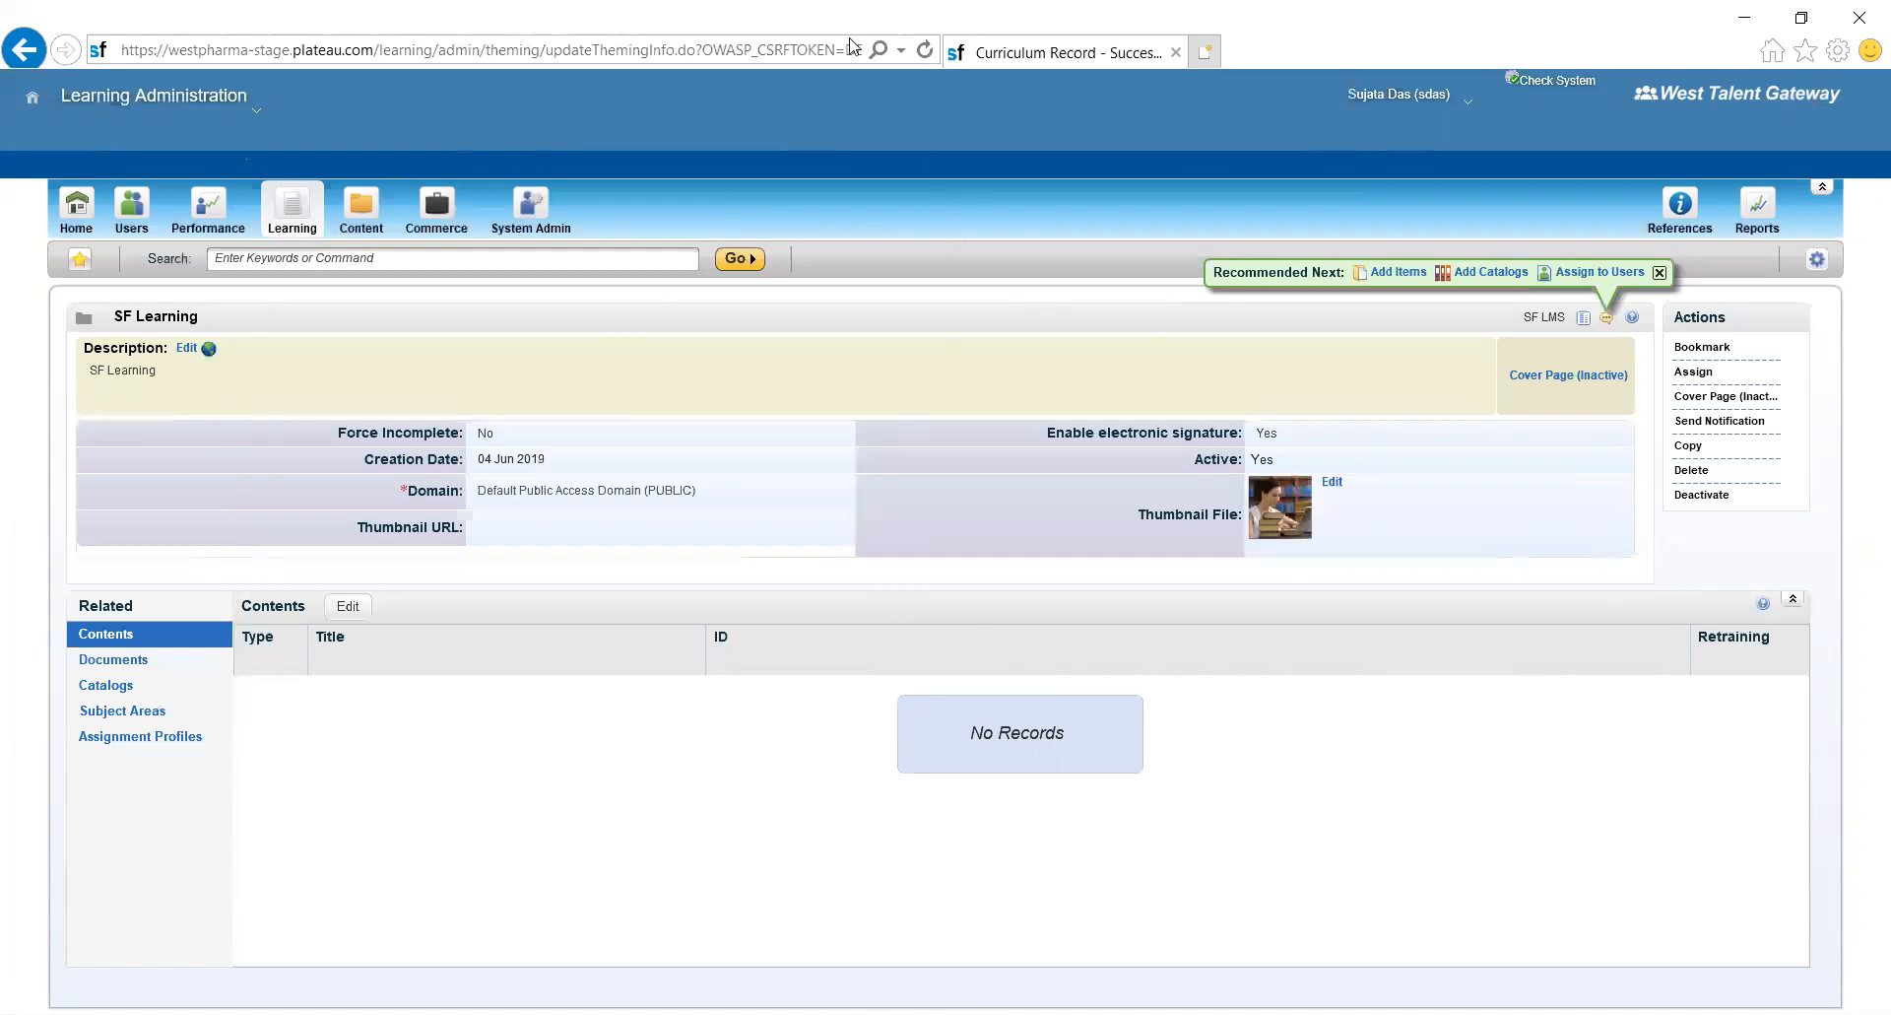
- Look through the SF Learning curriculum's subject areas, assignment profiles, catalogs and contents
{"action": "left_click", "coordinate": [709, 315]}
{"action": "left_click", "coordinate": [109, 727]}
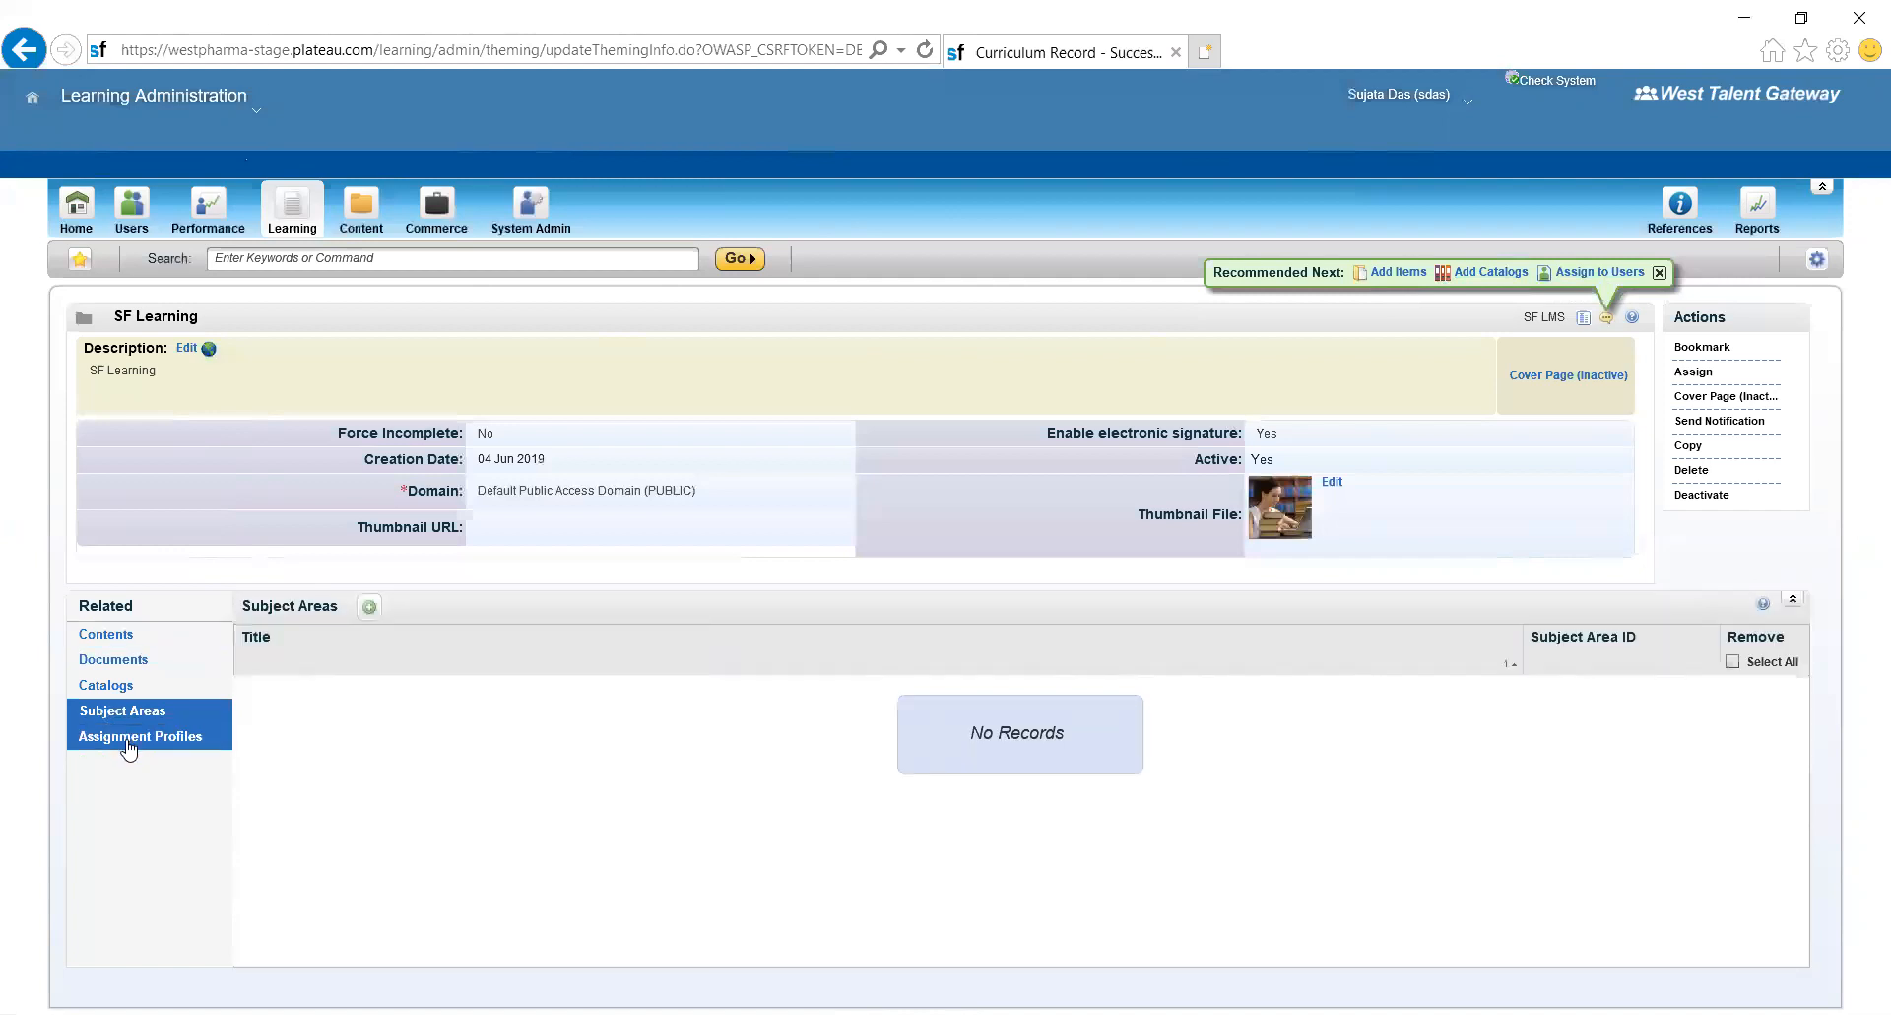
{"action": "left_click", "coordinate": [128, 745]}
{"action": "left_click", "coordinate": [117, 690]}
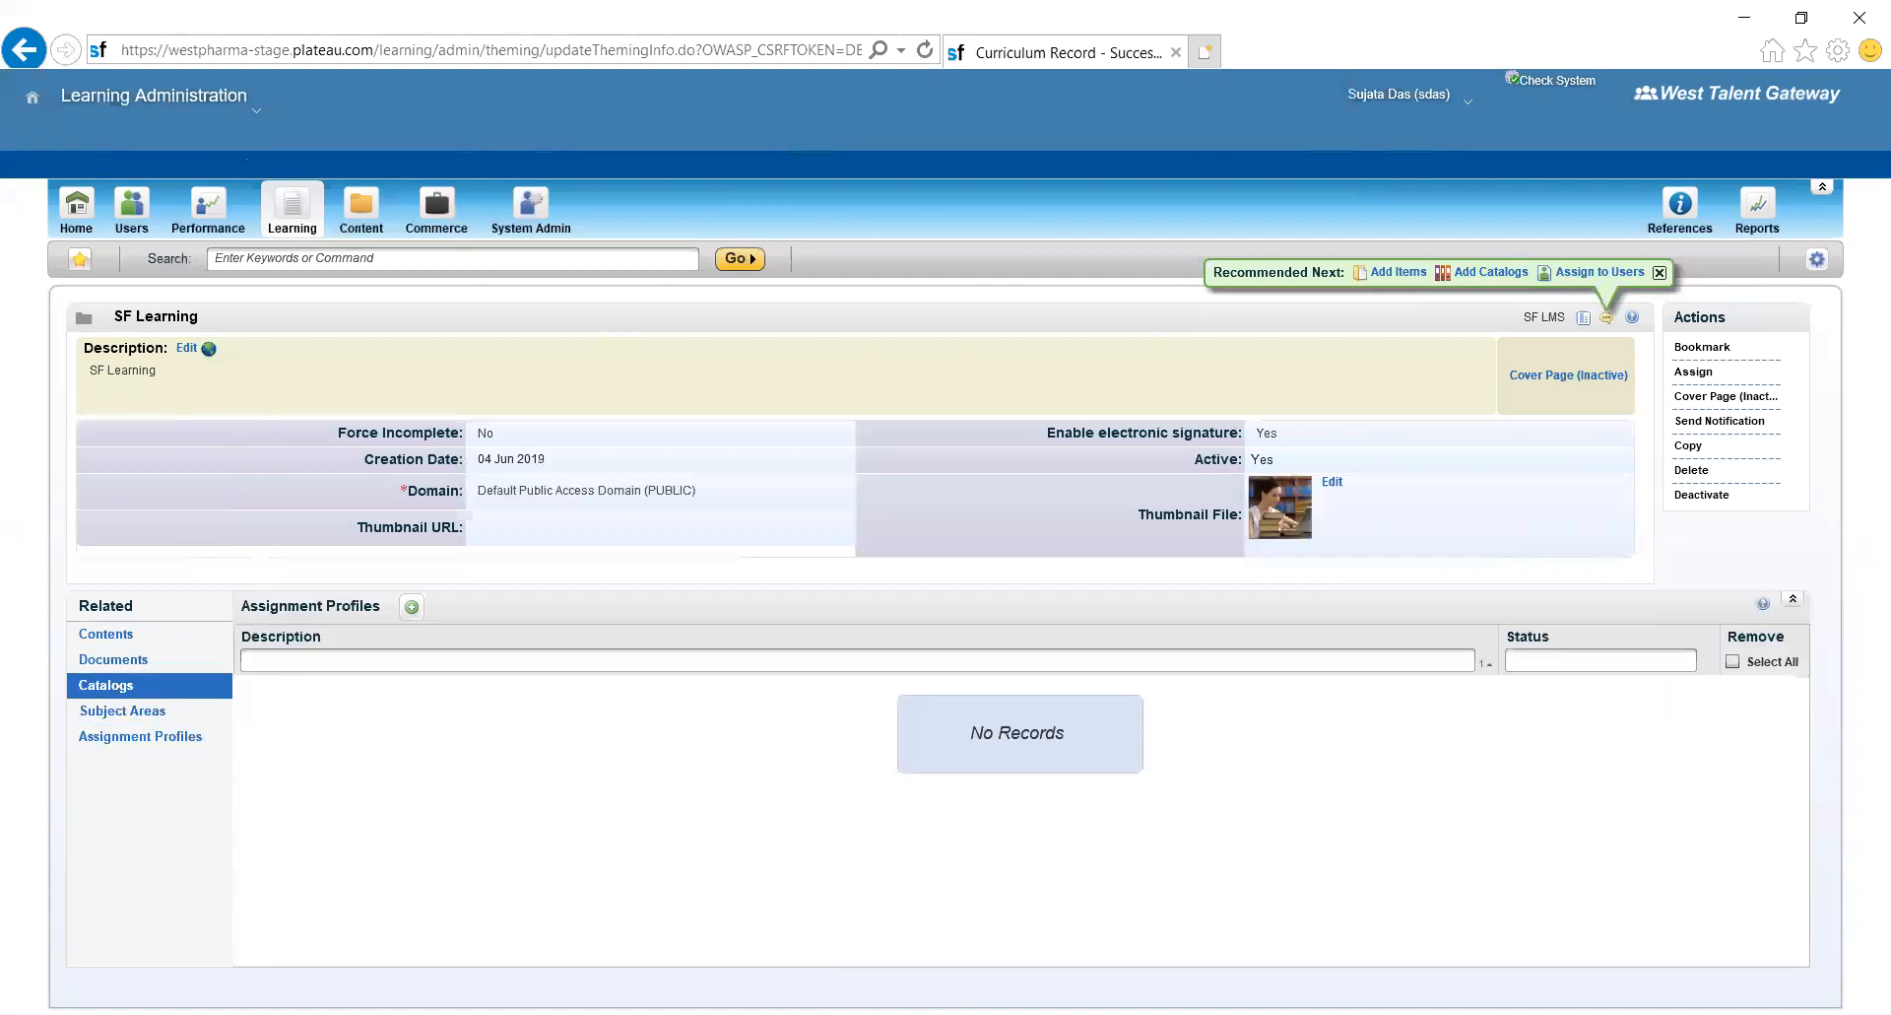
{"action": "left_click", "coordinate": [120, 638]}
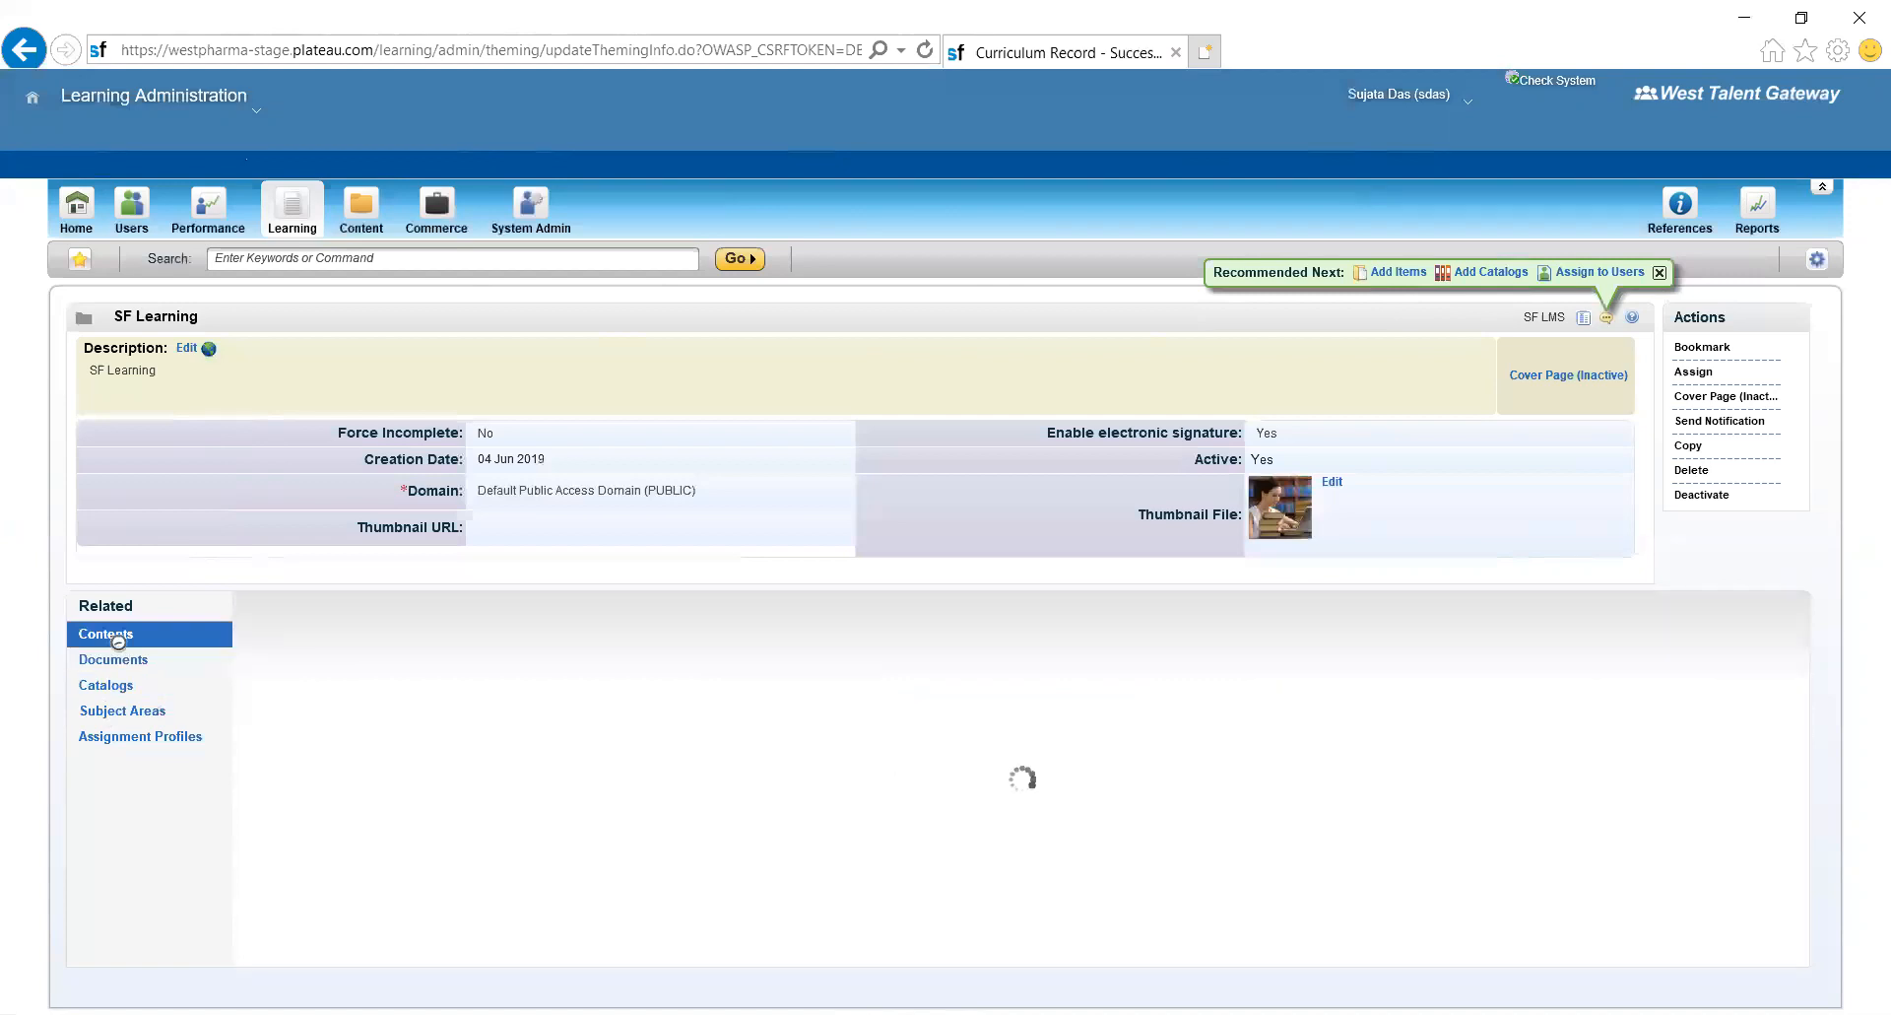
- Leave the curriculum record and return to the Curricula search page of the Learning area
{"action": "left_click", "coordinate": [292, 211]}
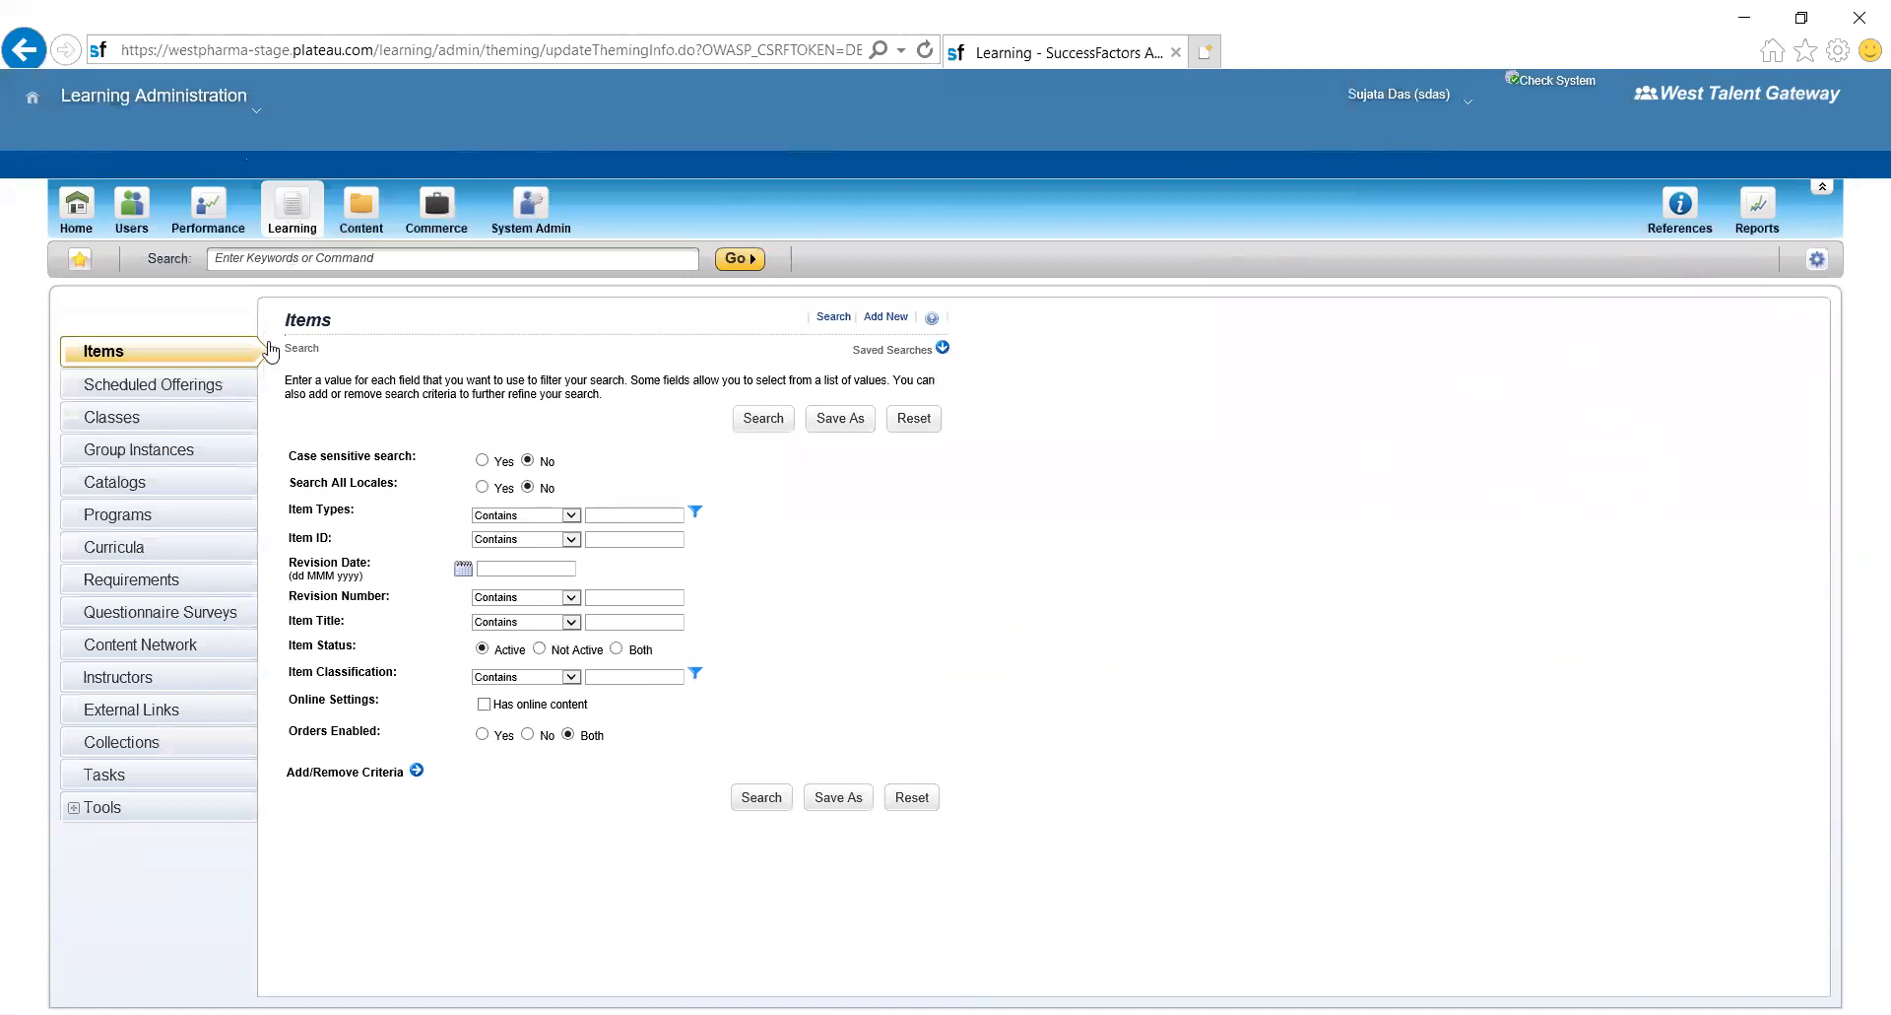
{"action": "left_click", "coordinate": [141, 494]}
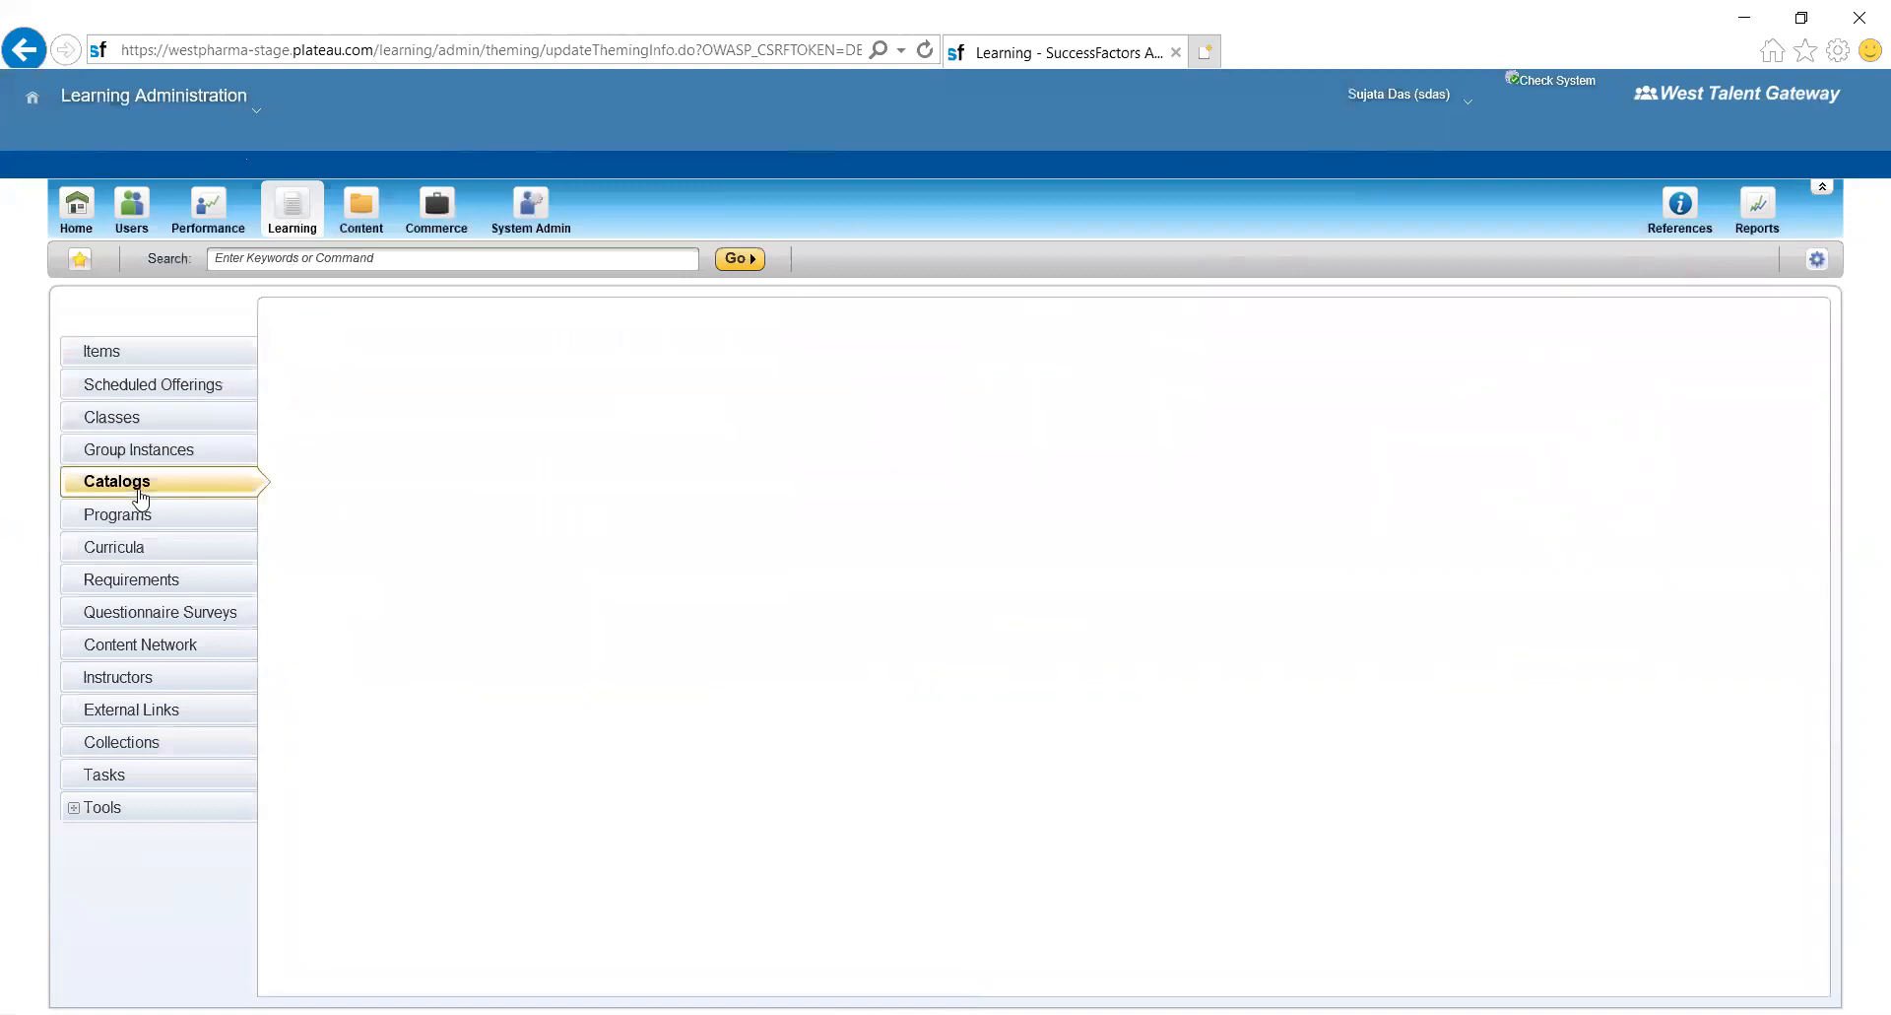
{"action": "left_click", "coordinate": [152, 551]}
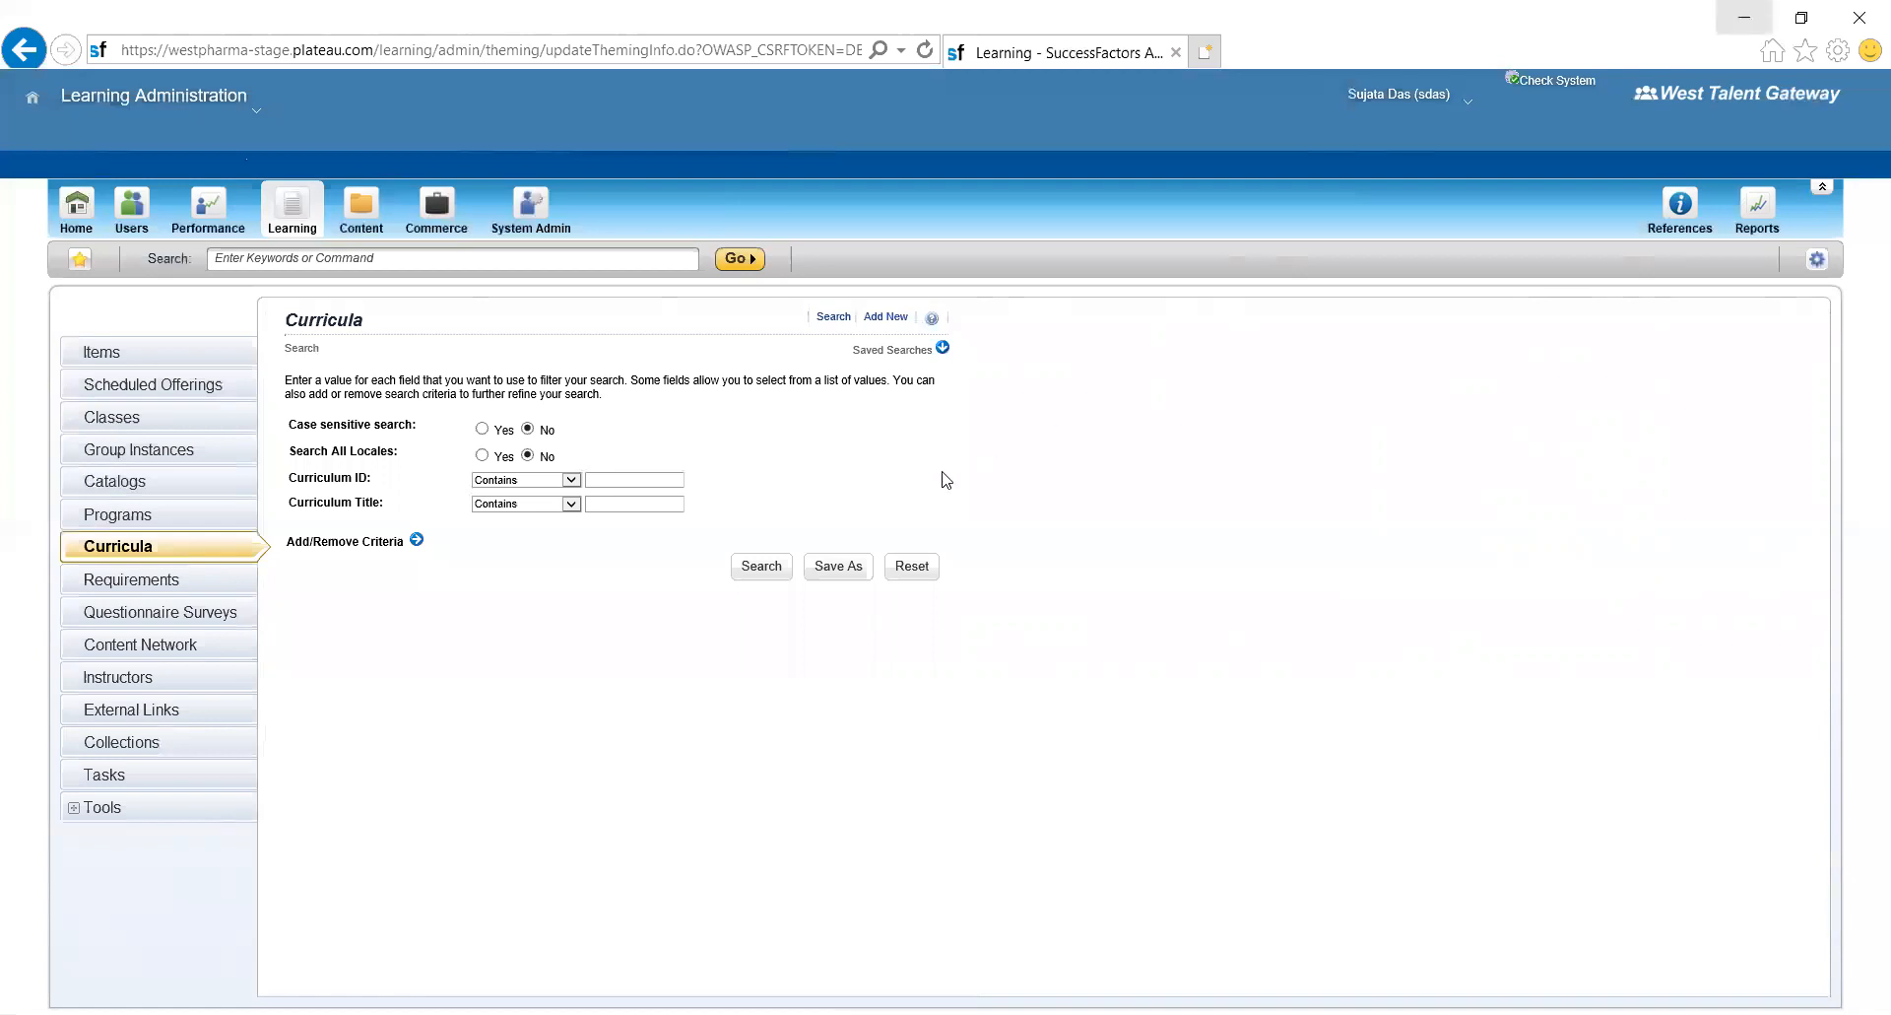
{"action": "left_click", "coordinate": [162, 548]}
- List the active scheduled offerings without further filters and open the ANDO Time Management offering (14010)
{"action": "left_click", "coordinate": [201, 390]}
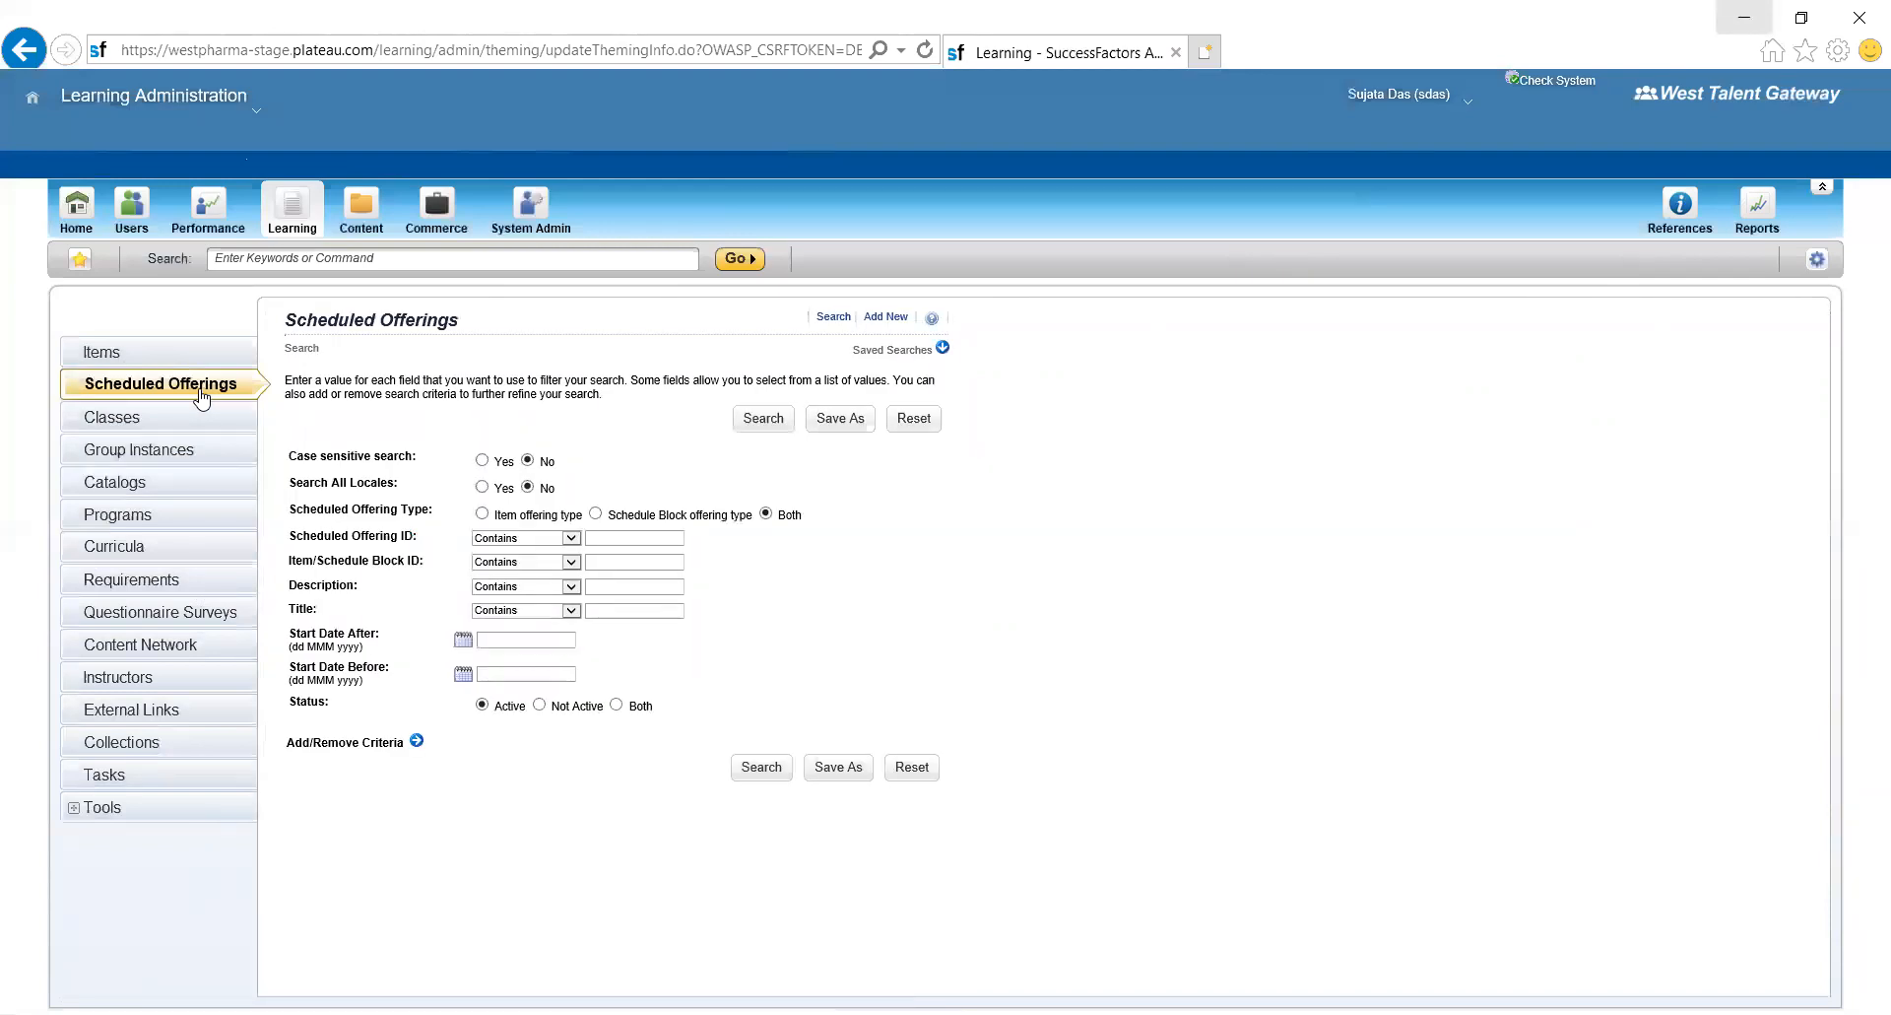
{"action": "left_click", "coordinate": [764, 420]}
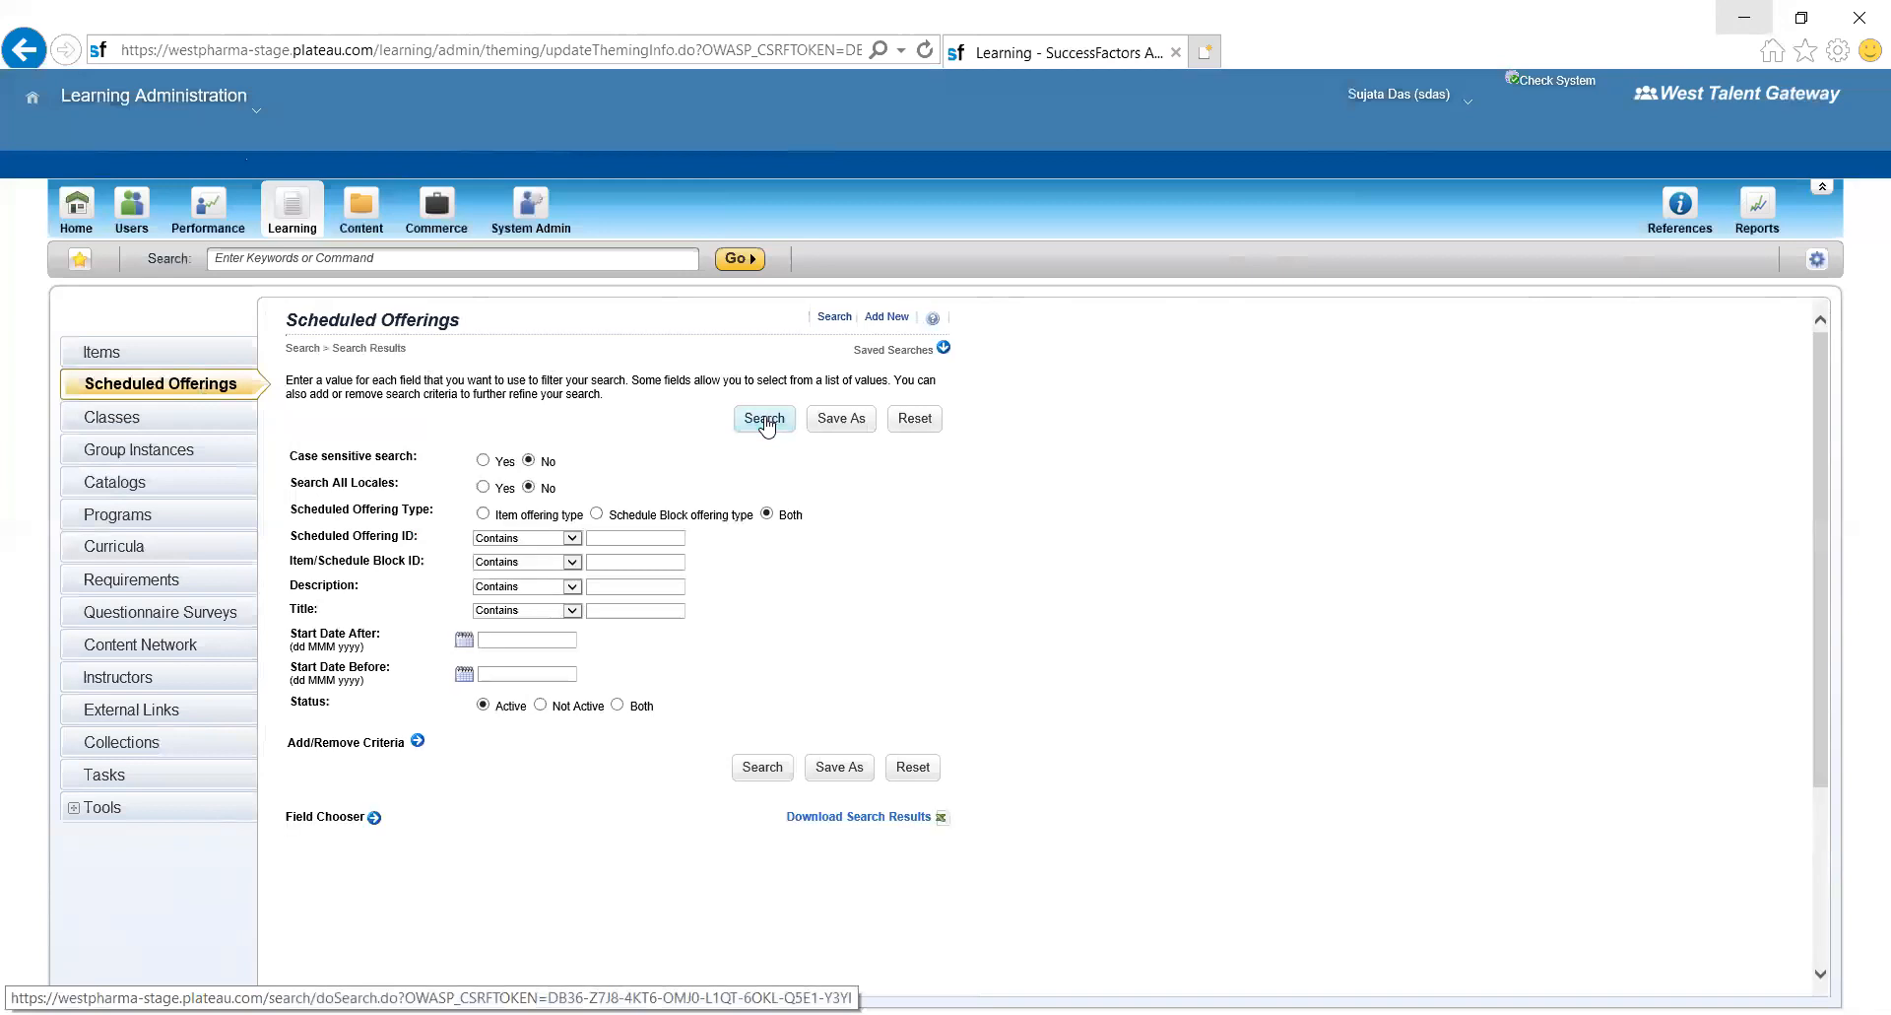
{"action": "scroll", "coordinate": [767, 422], "scroll_direction": "down", "scroll_amount": 3}
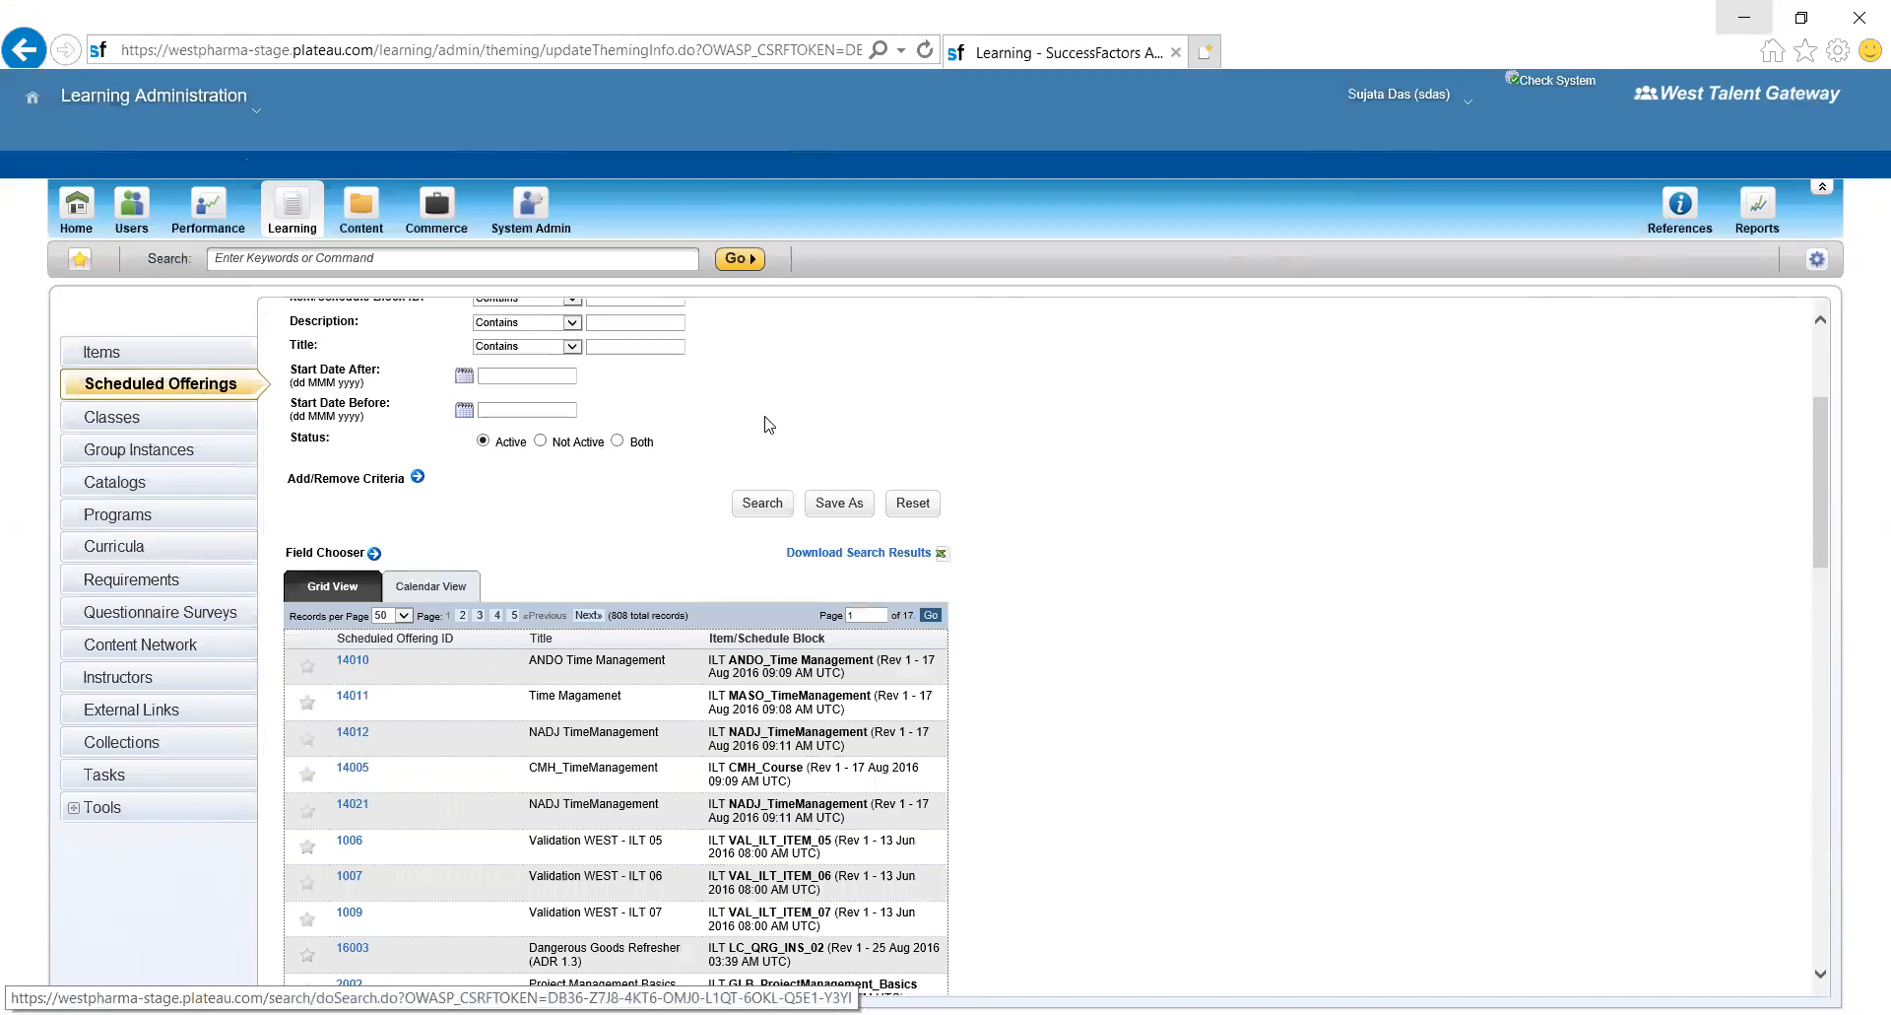
{"action": "left_click", "coordinate": [351, 660]}
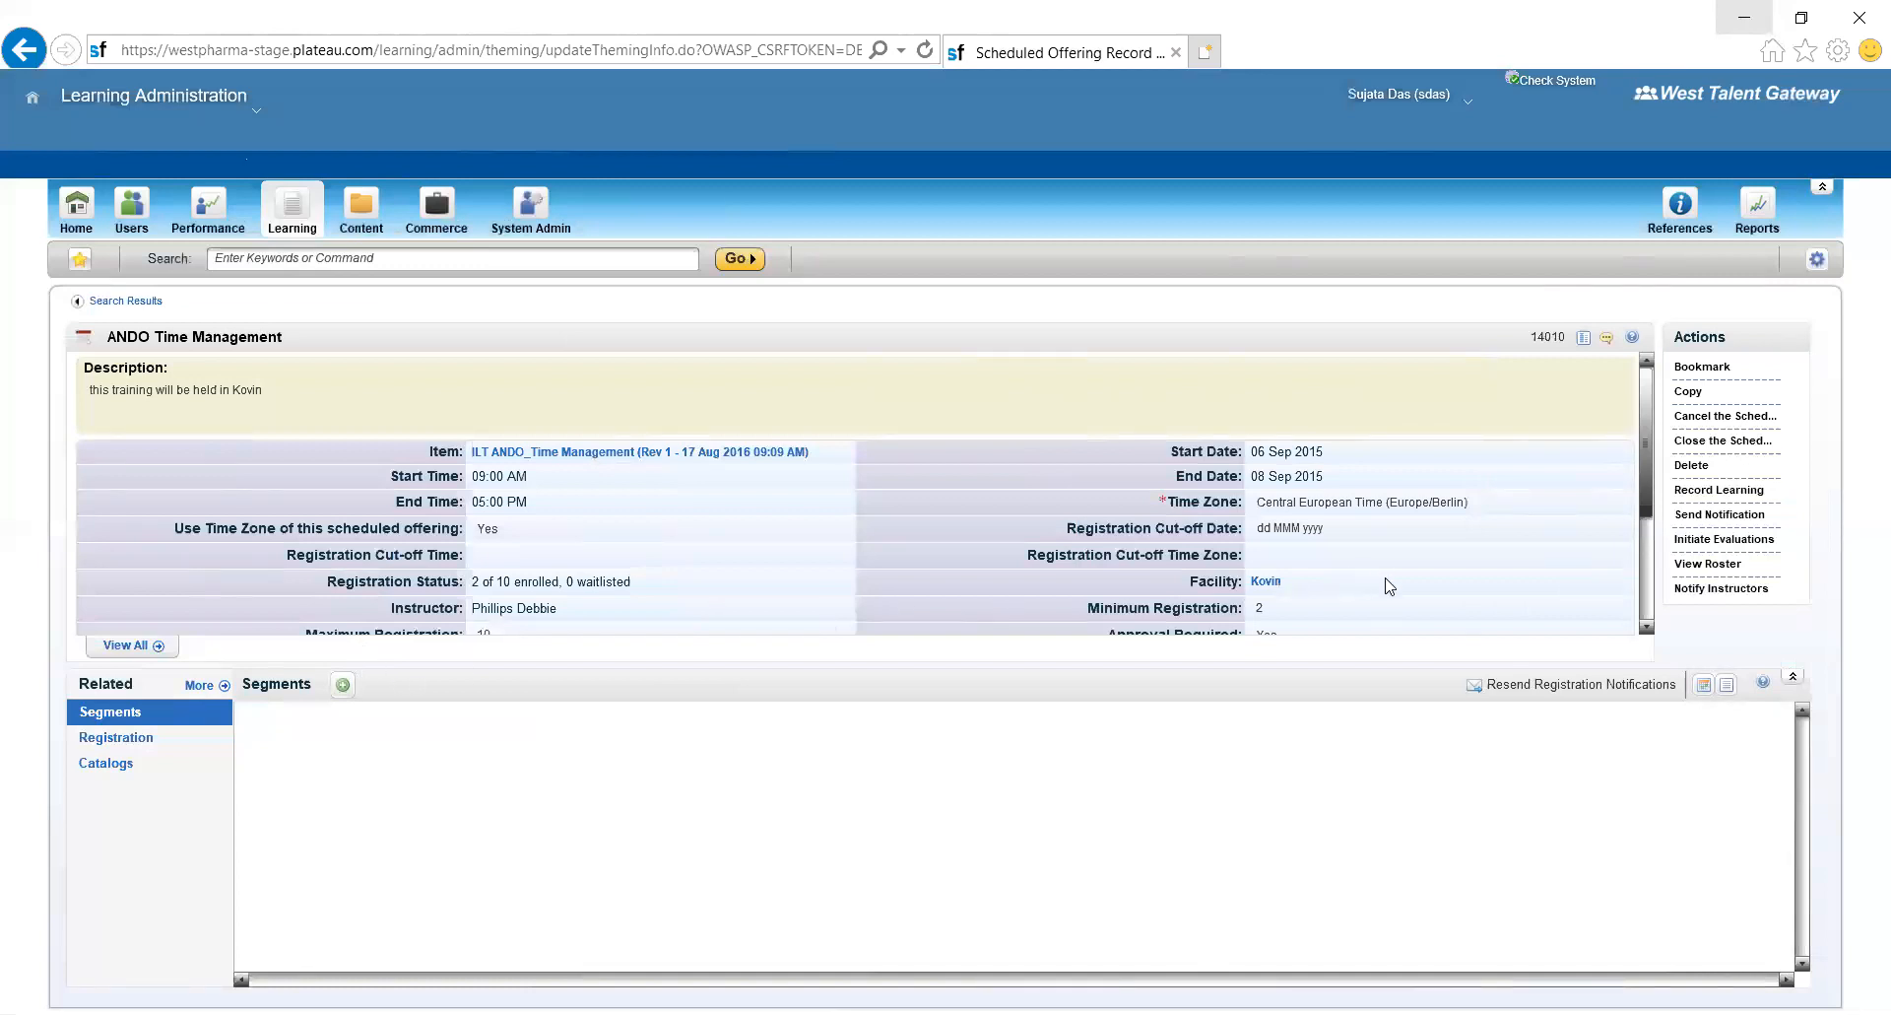
- Look through the ANDO Time Management offering's details, segments, registration with its enrolled users, and catalogs
{"action": "left_click_drag", "start_coordinate": [1641, 465], "coordinate": [1619, 514]}
{"action": "scroll", "coordinate": [1623, 521], "scroll_direction": "up", "scroll_amount": 5}
{"action": "left_click", "coordinate": [215, 713]}
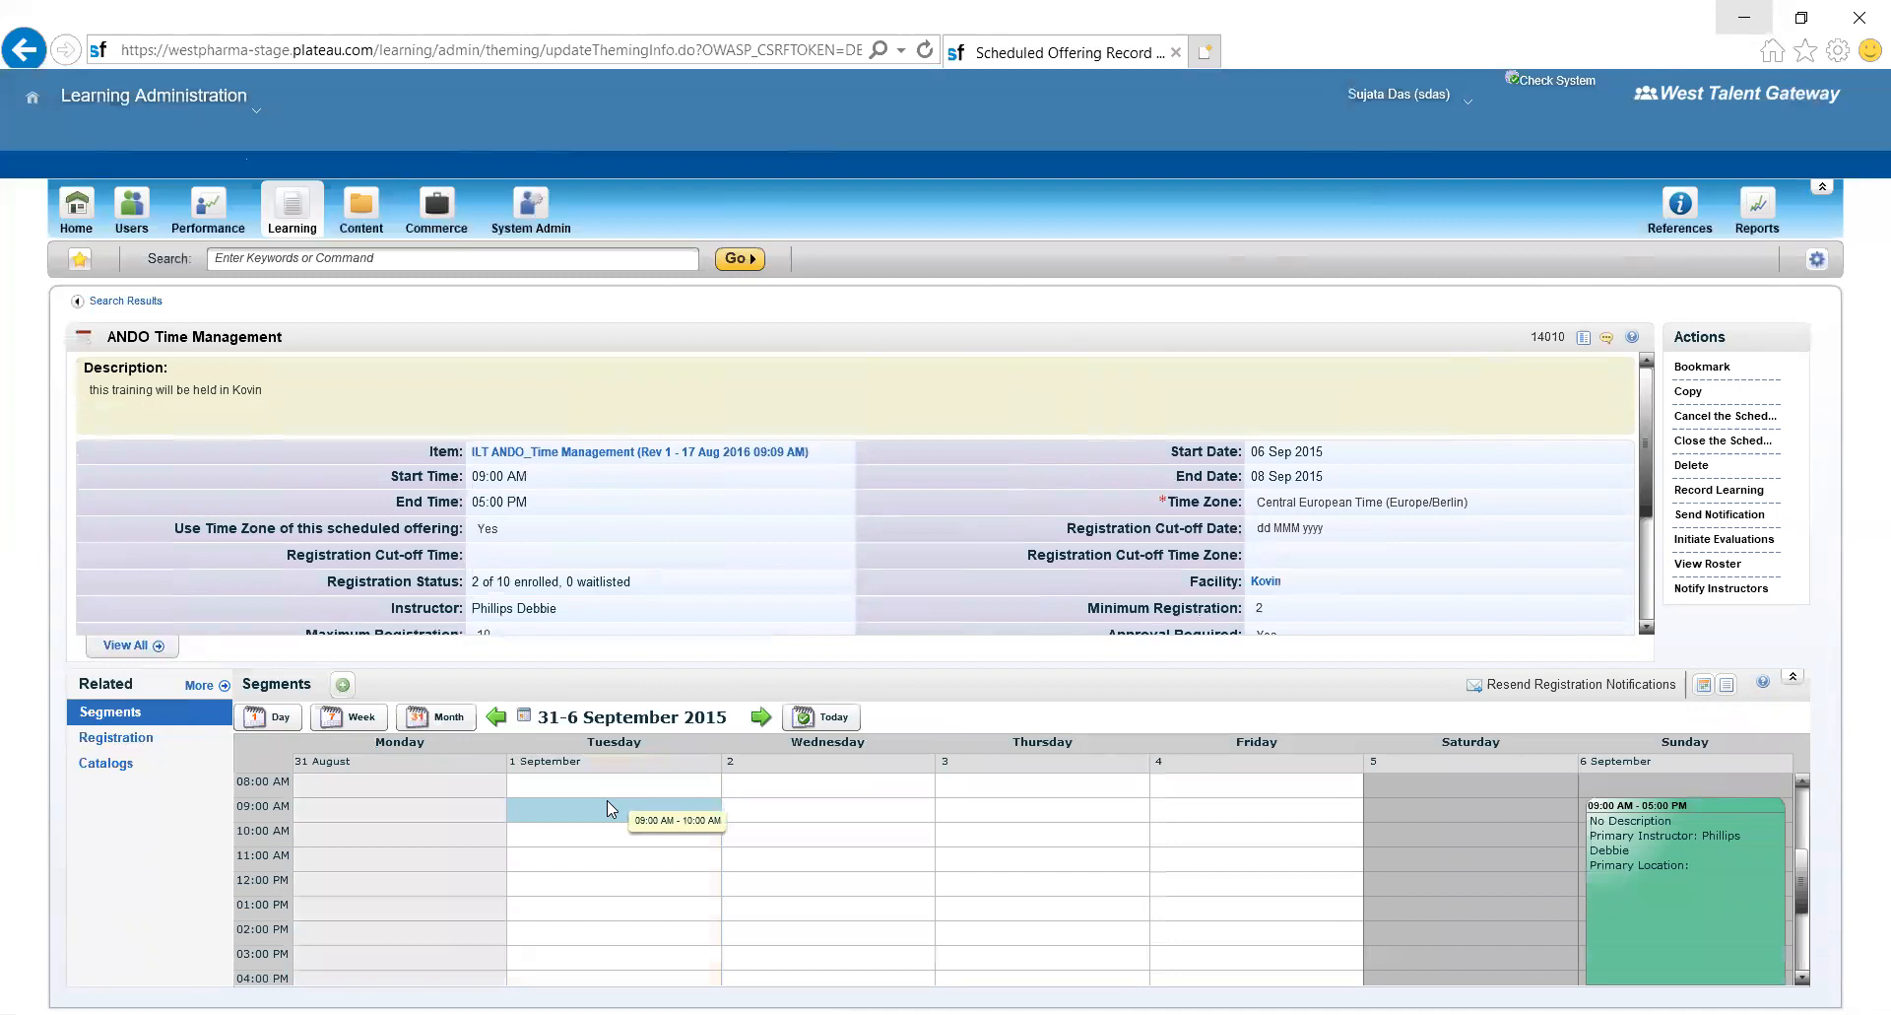
{"action": "left_click", "coordinate": [140, 739]}
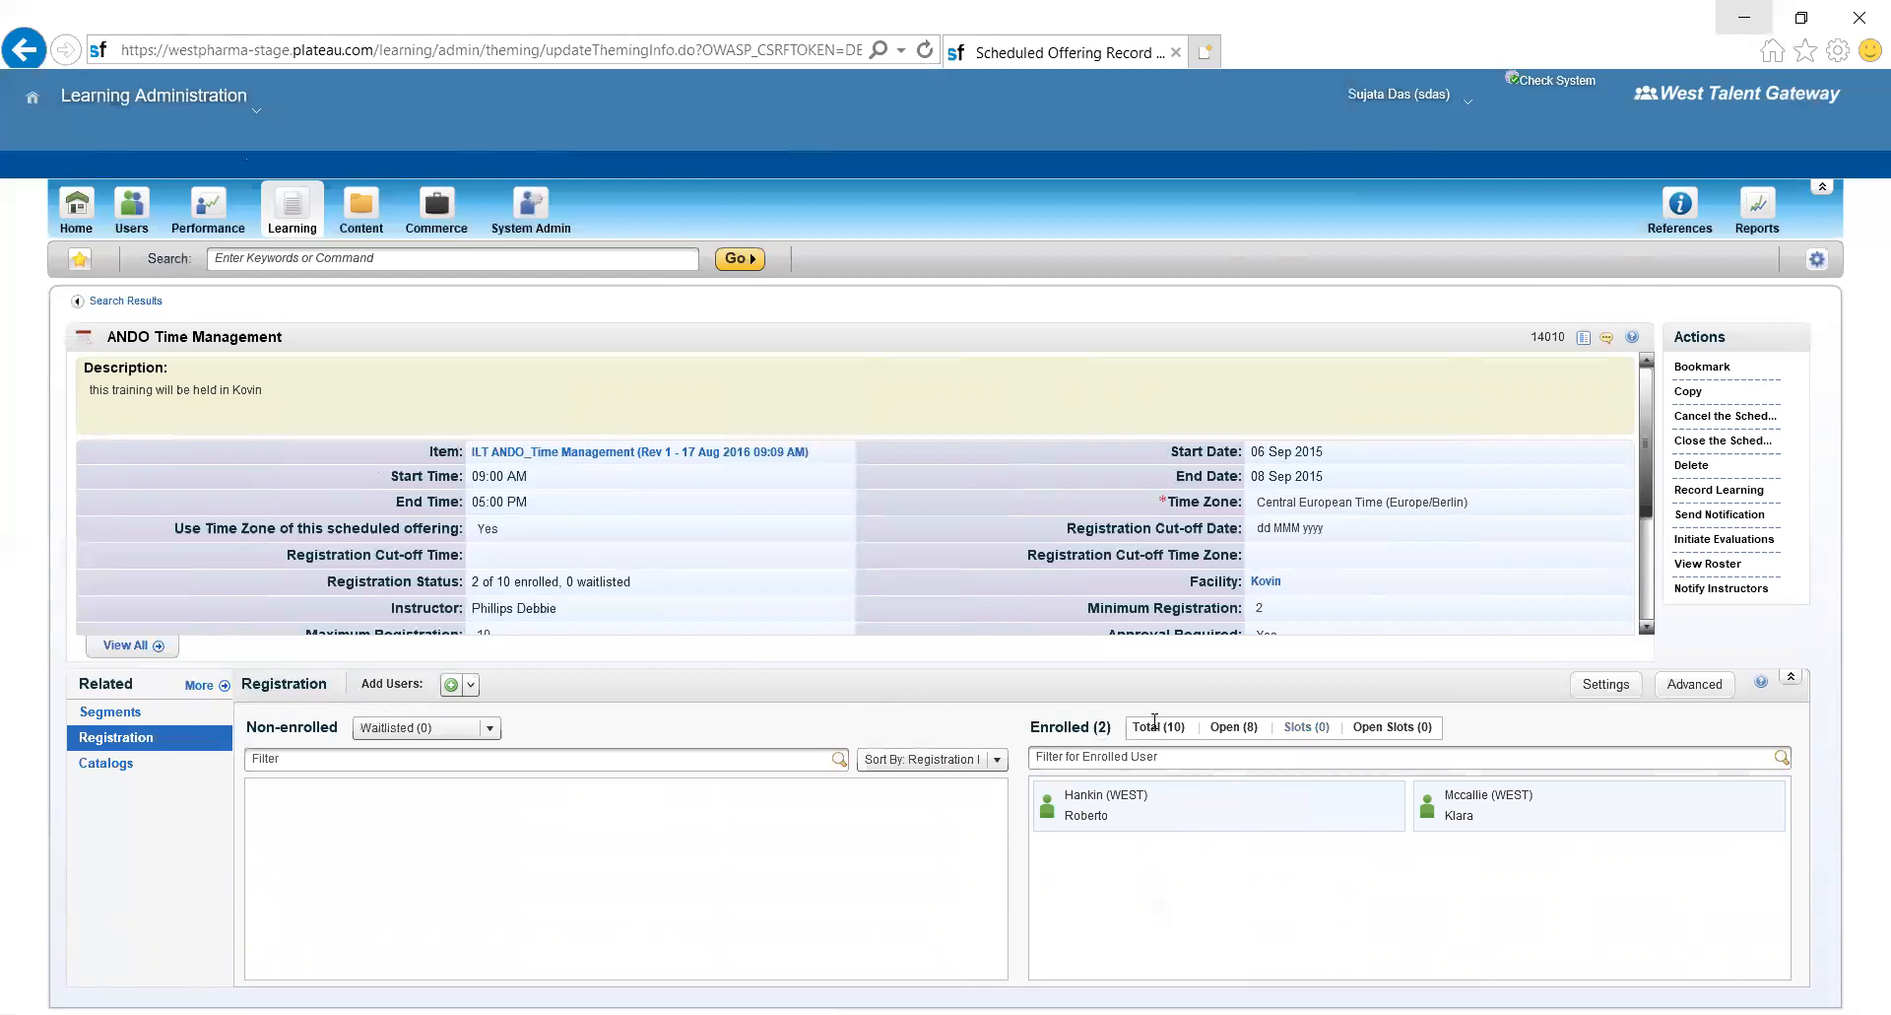
{"action": "left_click", "coordinate": [1120, 802]}
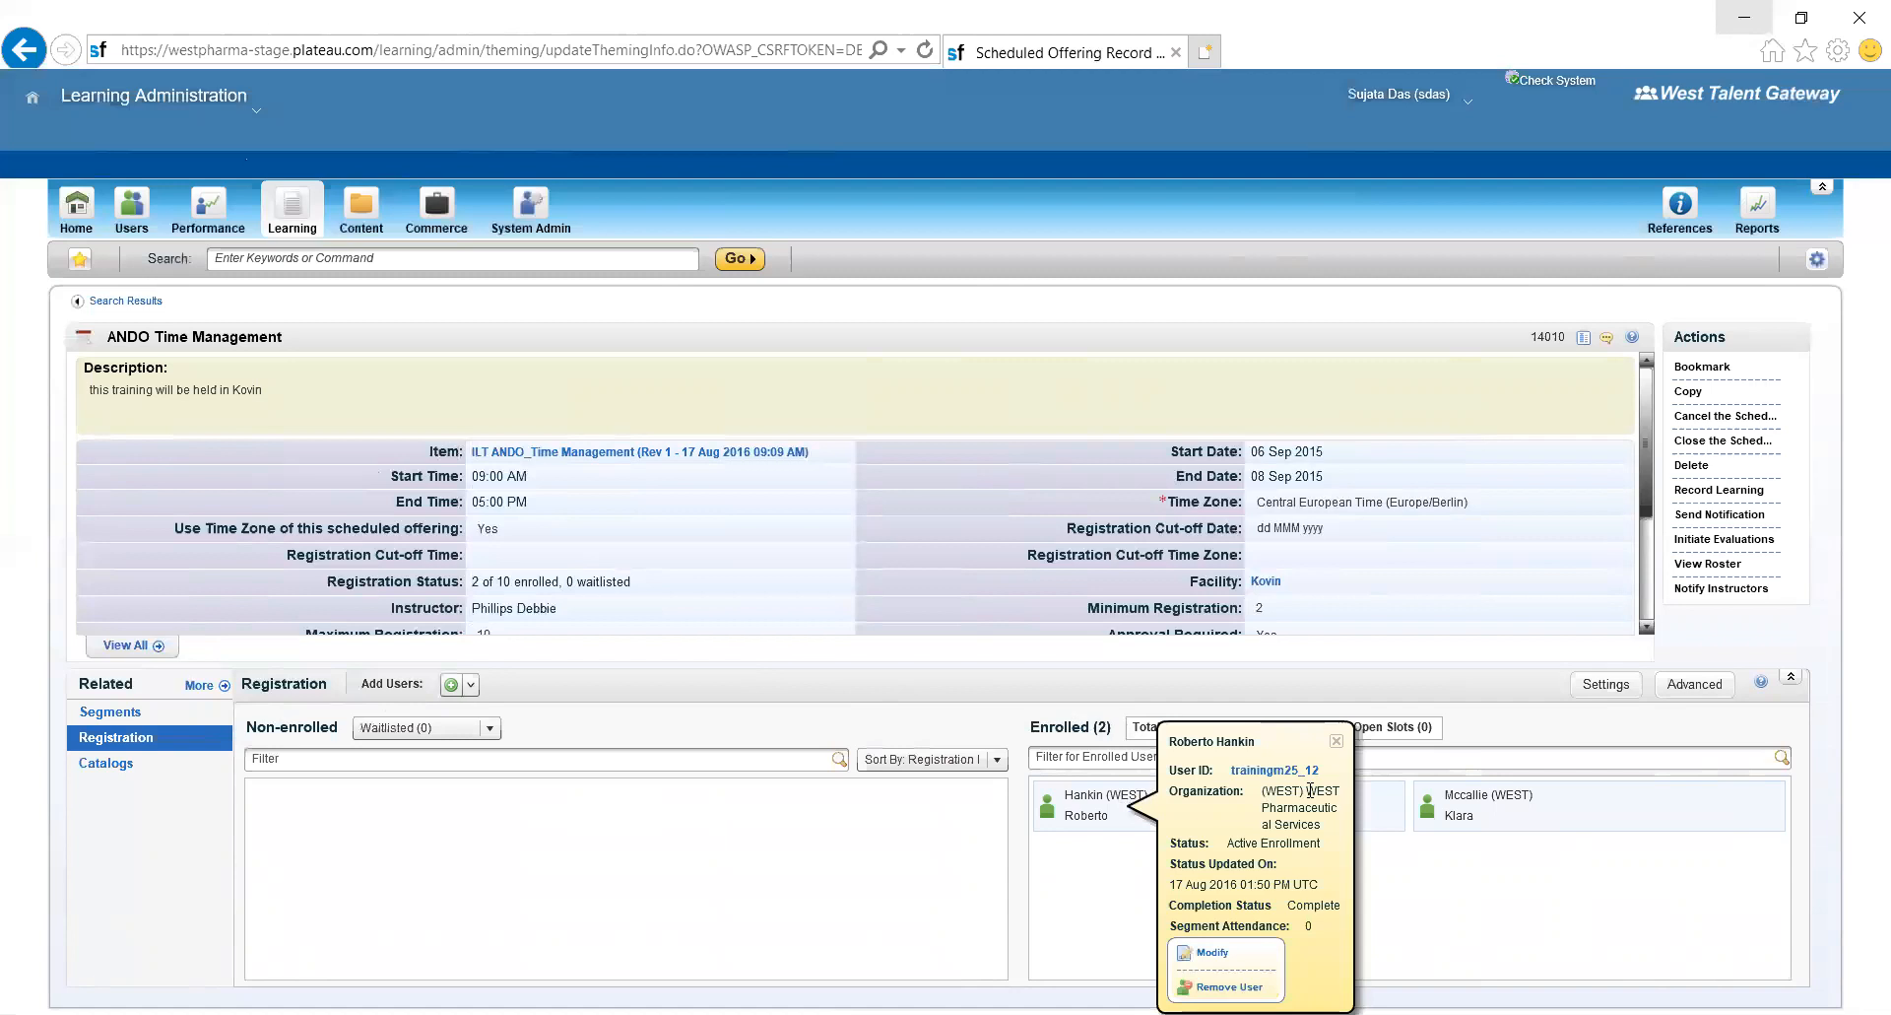
{"action": "left_click", "coordinate": [1465, 816]}
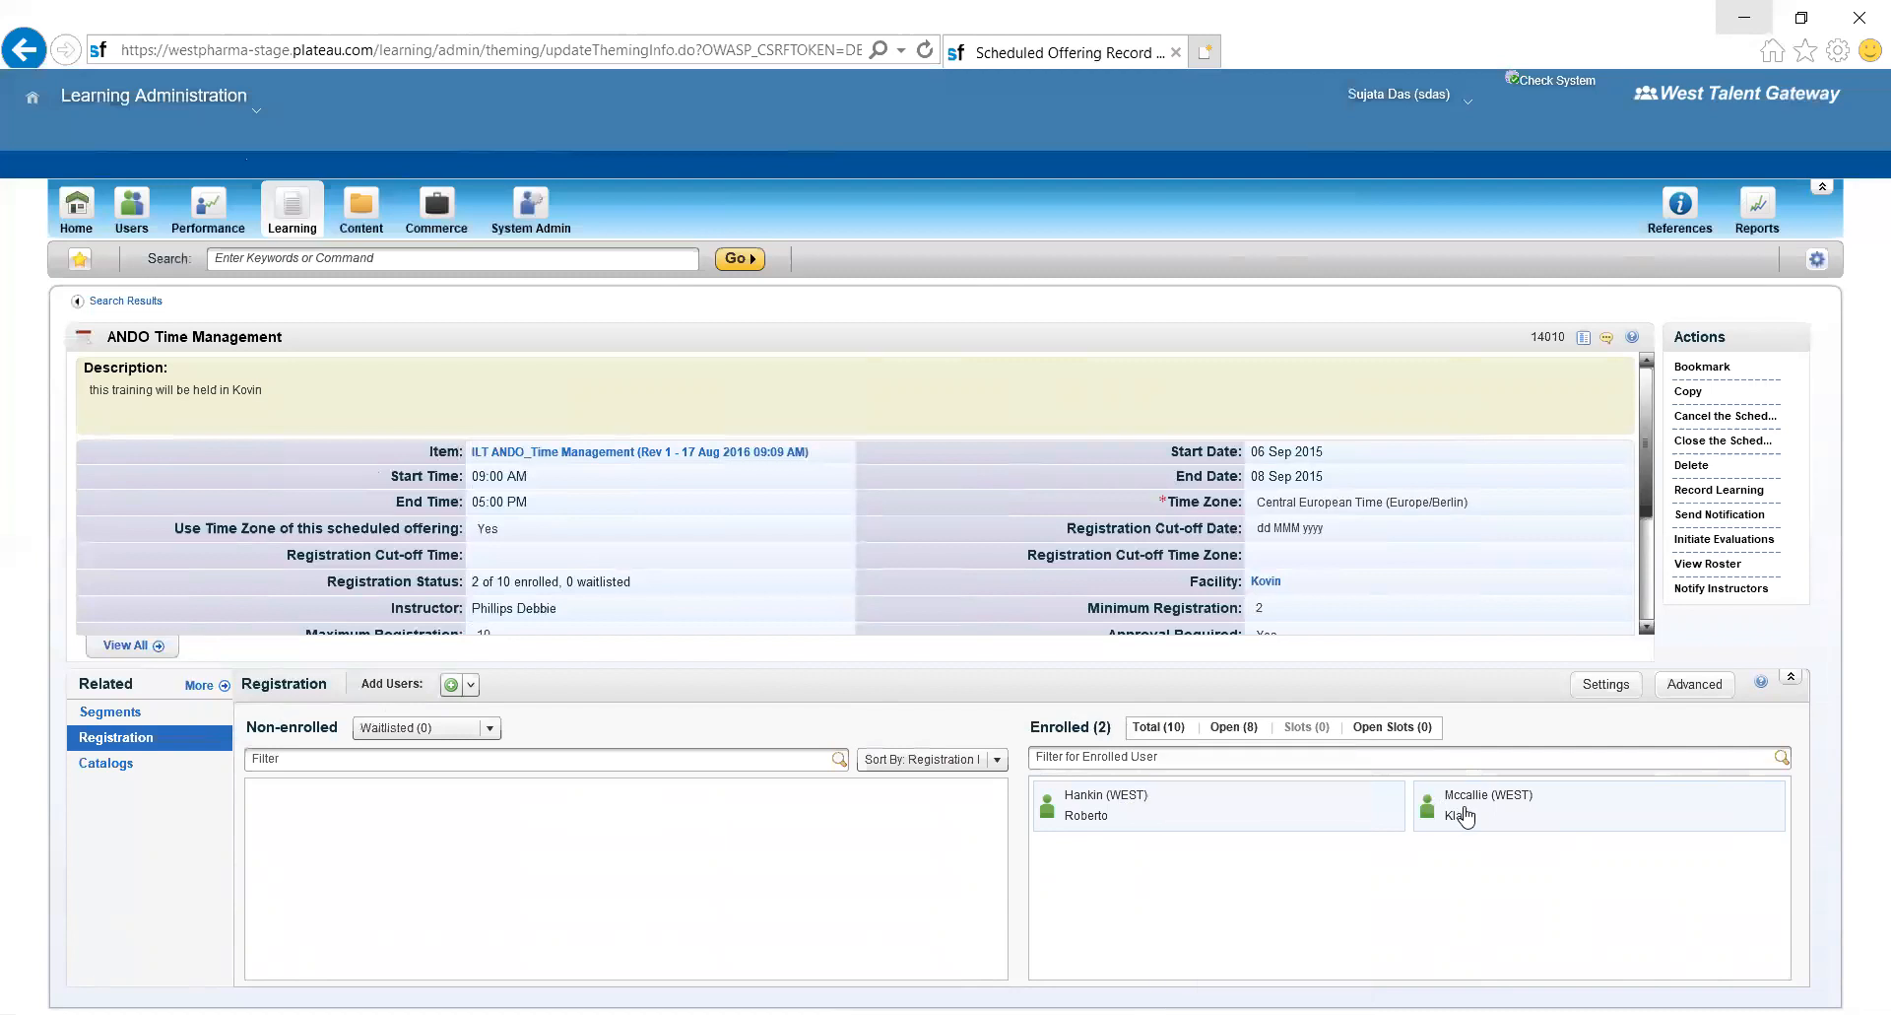
{"action": "left_click", "coordinate": [1154, 816]}
{"action": "left_click", "coordinate": [121, 775]}
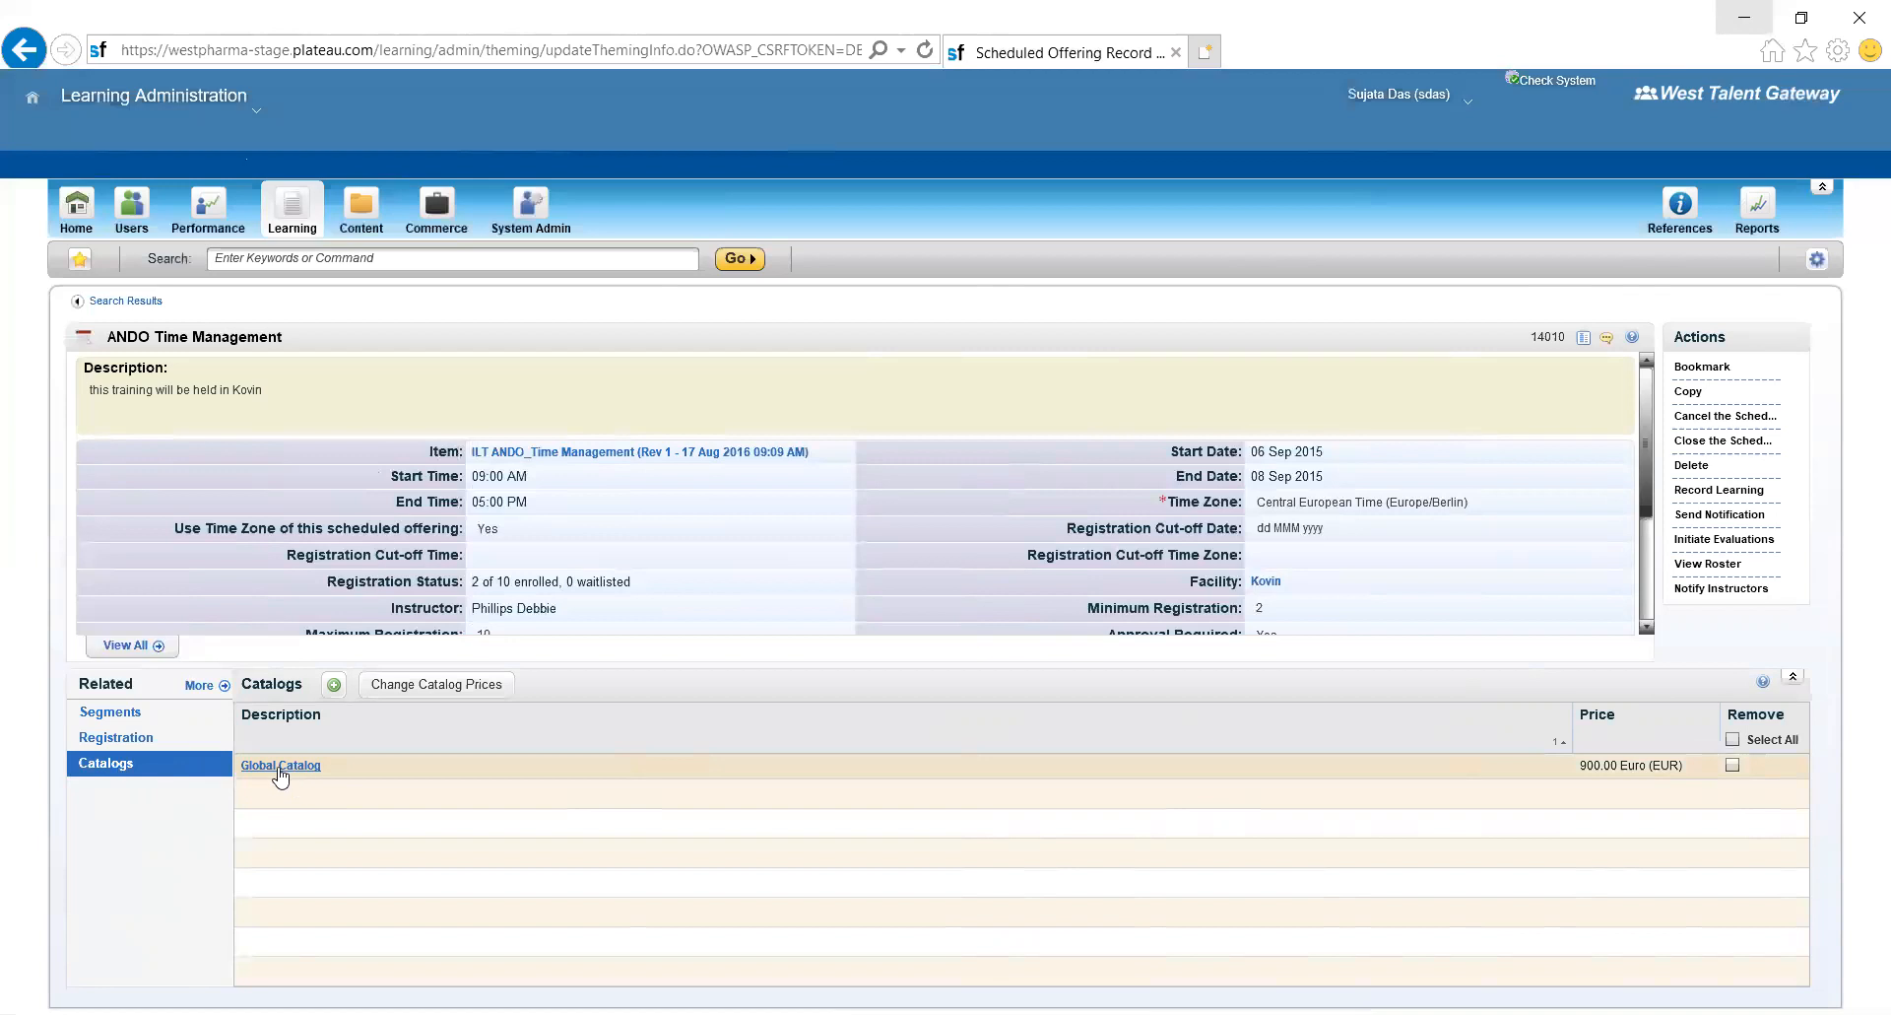
- Open the offering's 6 September segment to view its dates, time zone and resources, and close it without changes
{"action": "left_click", "coordinate": [124, 713]}
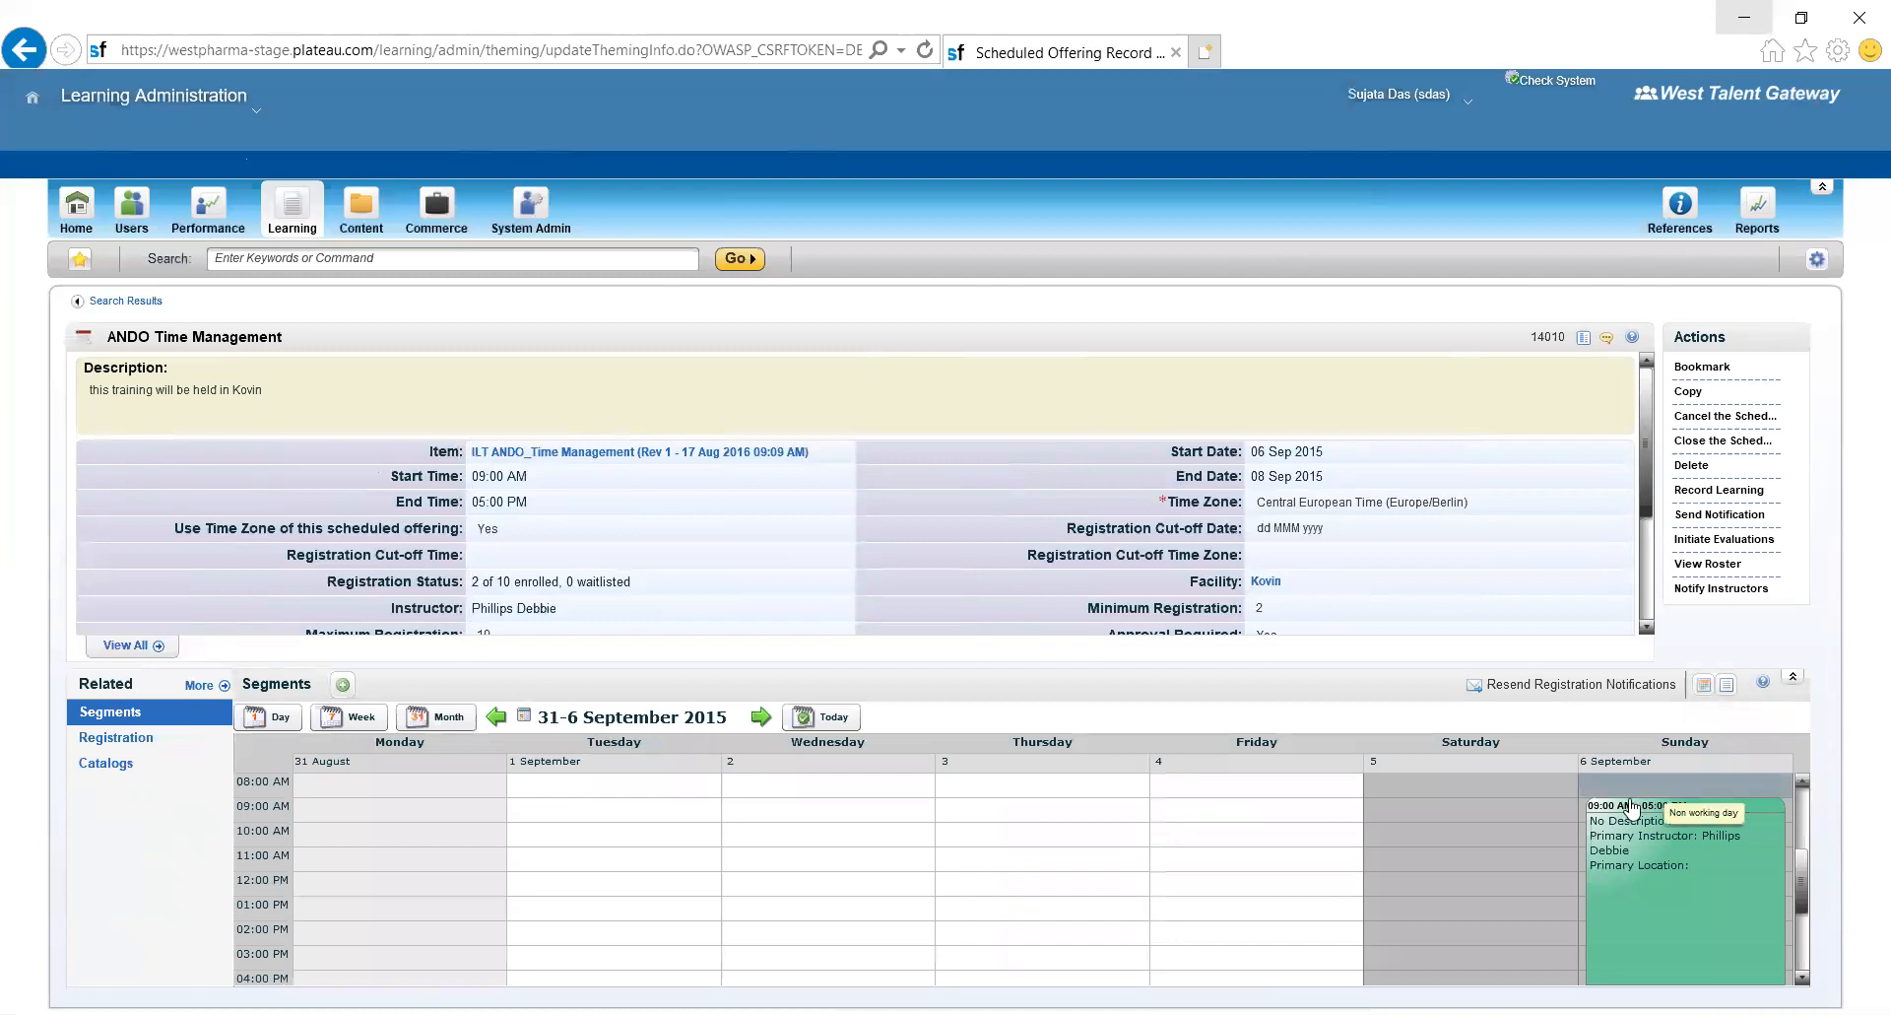
{"action": "mouse_move", "coordinate": [1643, 843]}
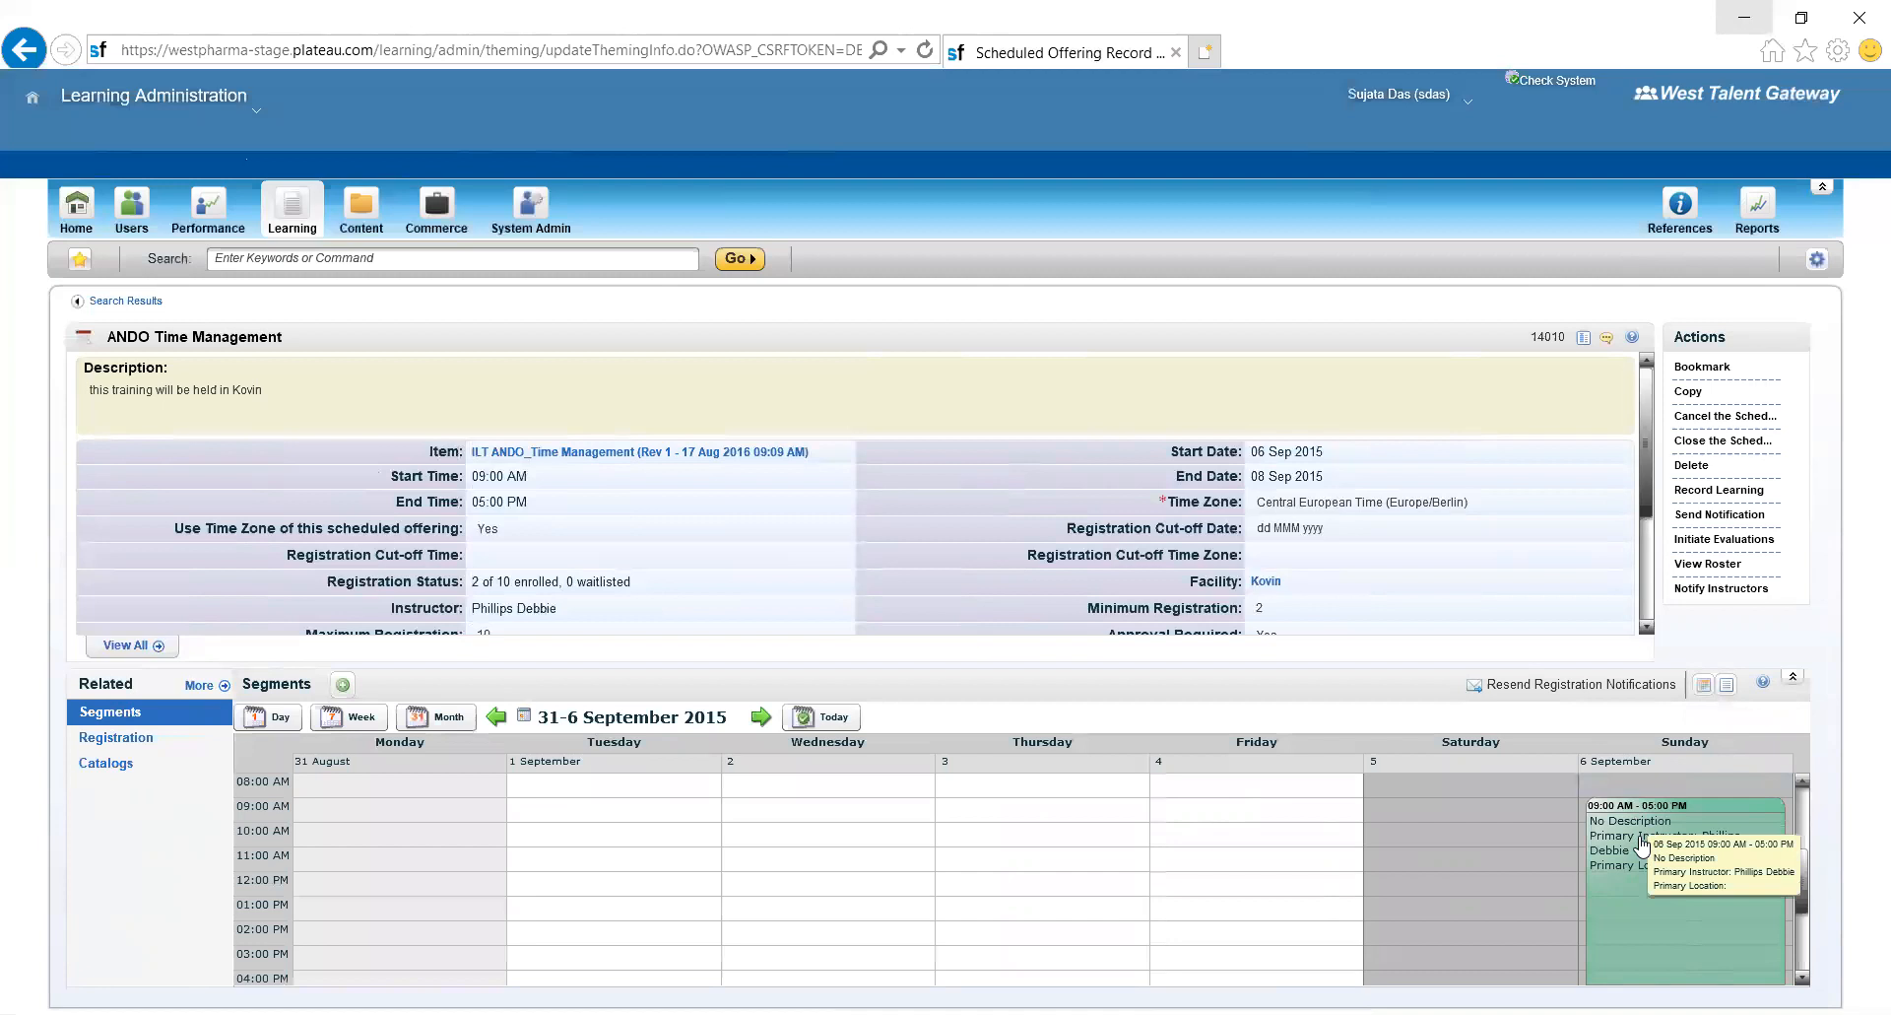
{"action": "left_click", "coordinate": [1642, 844]}
{"action": "double_click", "coordinate": [1642, 844]}
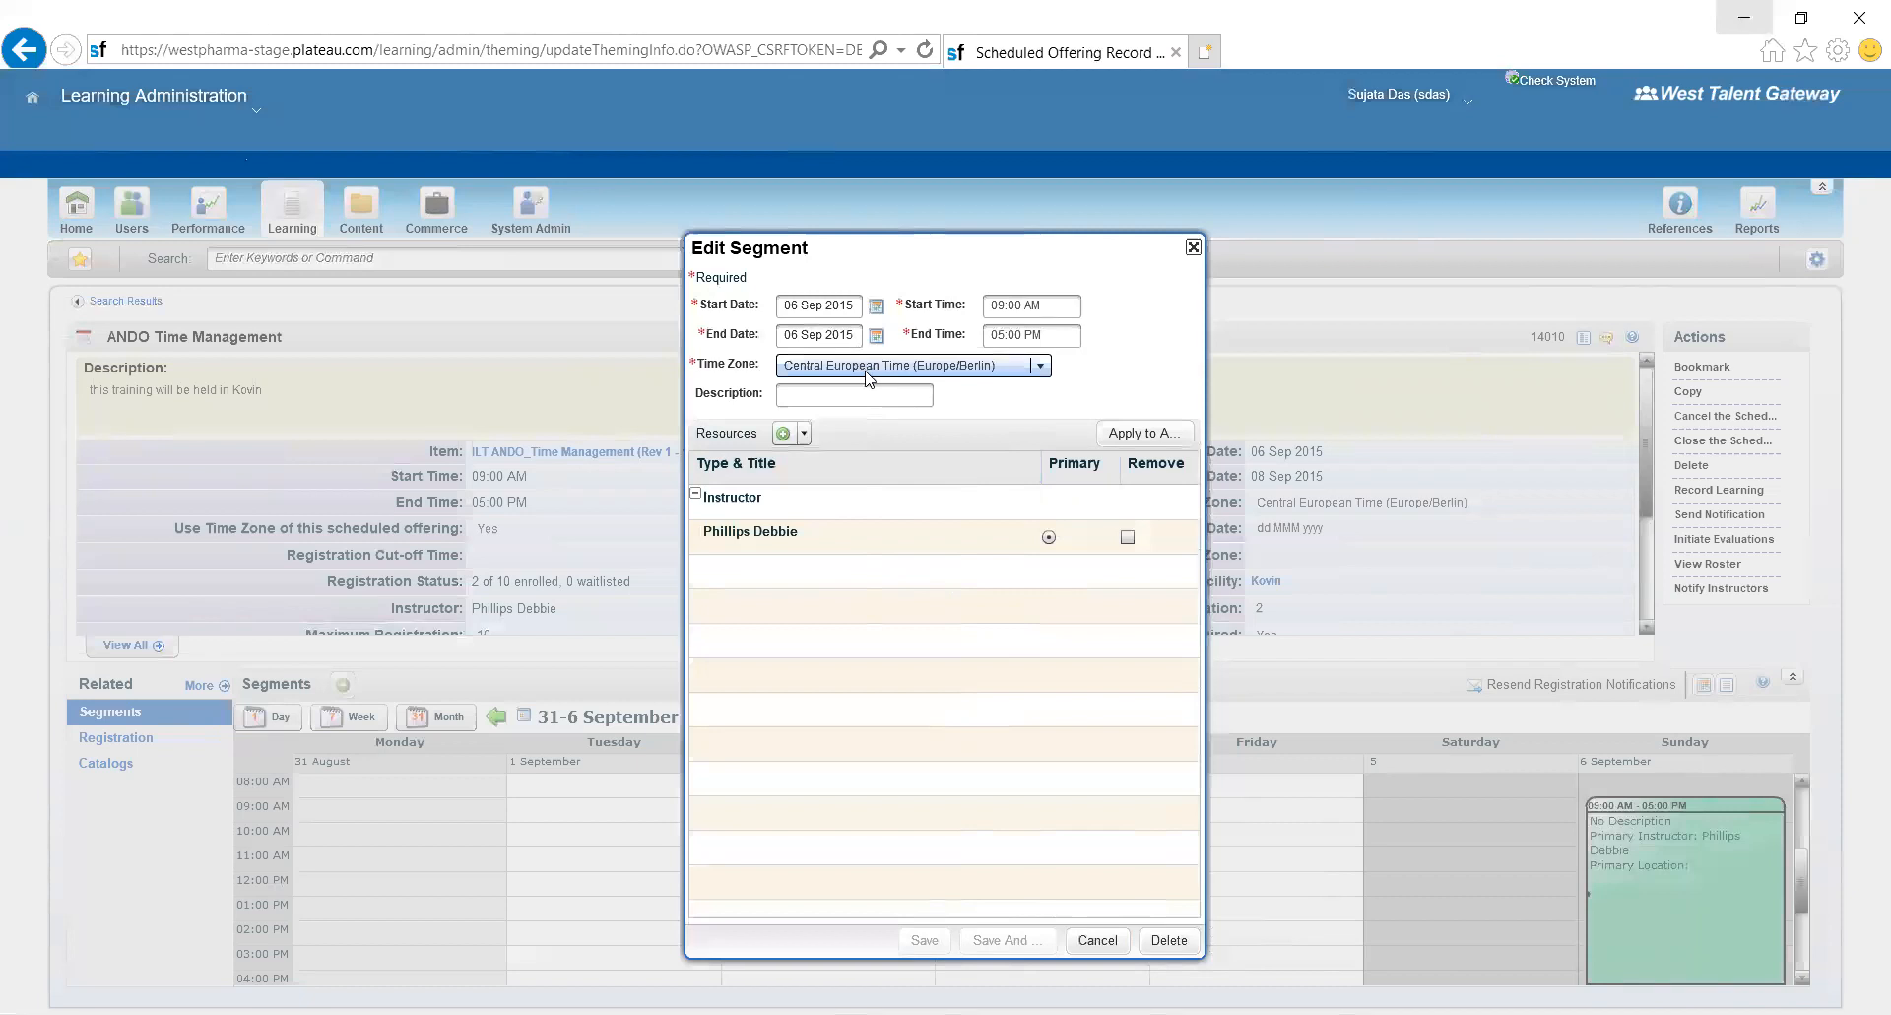
{"action": "left_click", "coordinate": [1193, 248]}
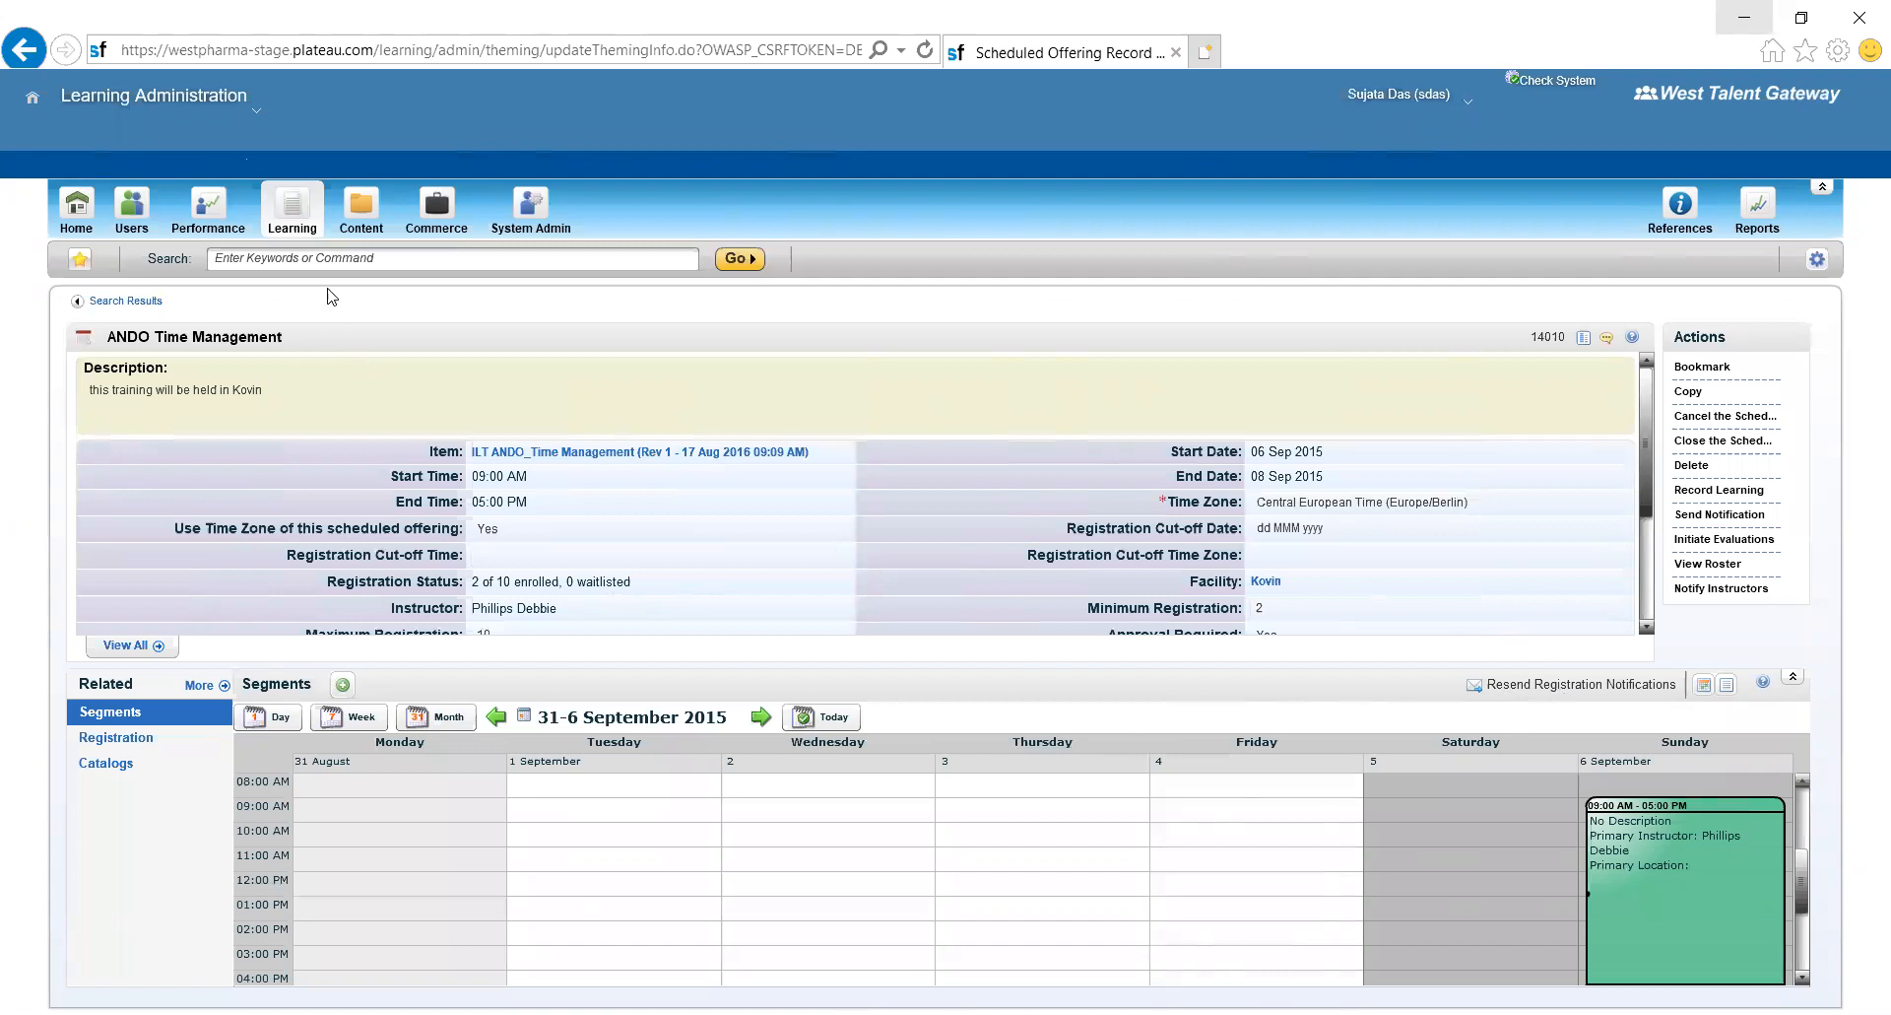
- List all programs in the Learning area without filters and open the CMH_West_Onboarding program
{"action": "left_click", "coordinate": [298, 216]}
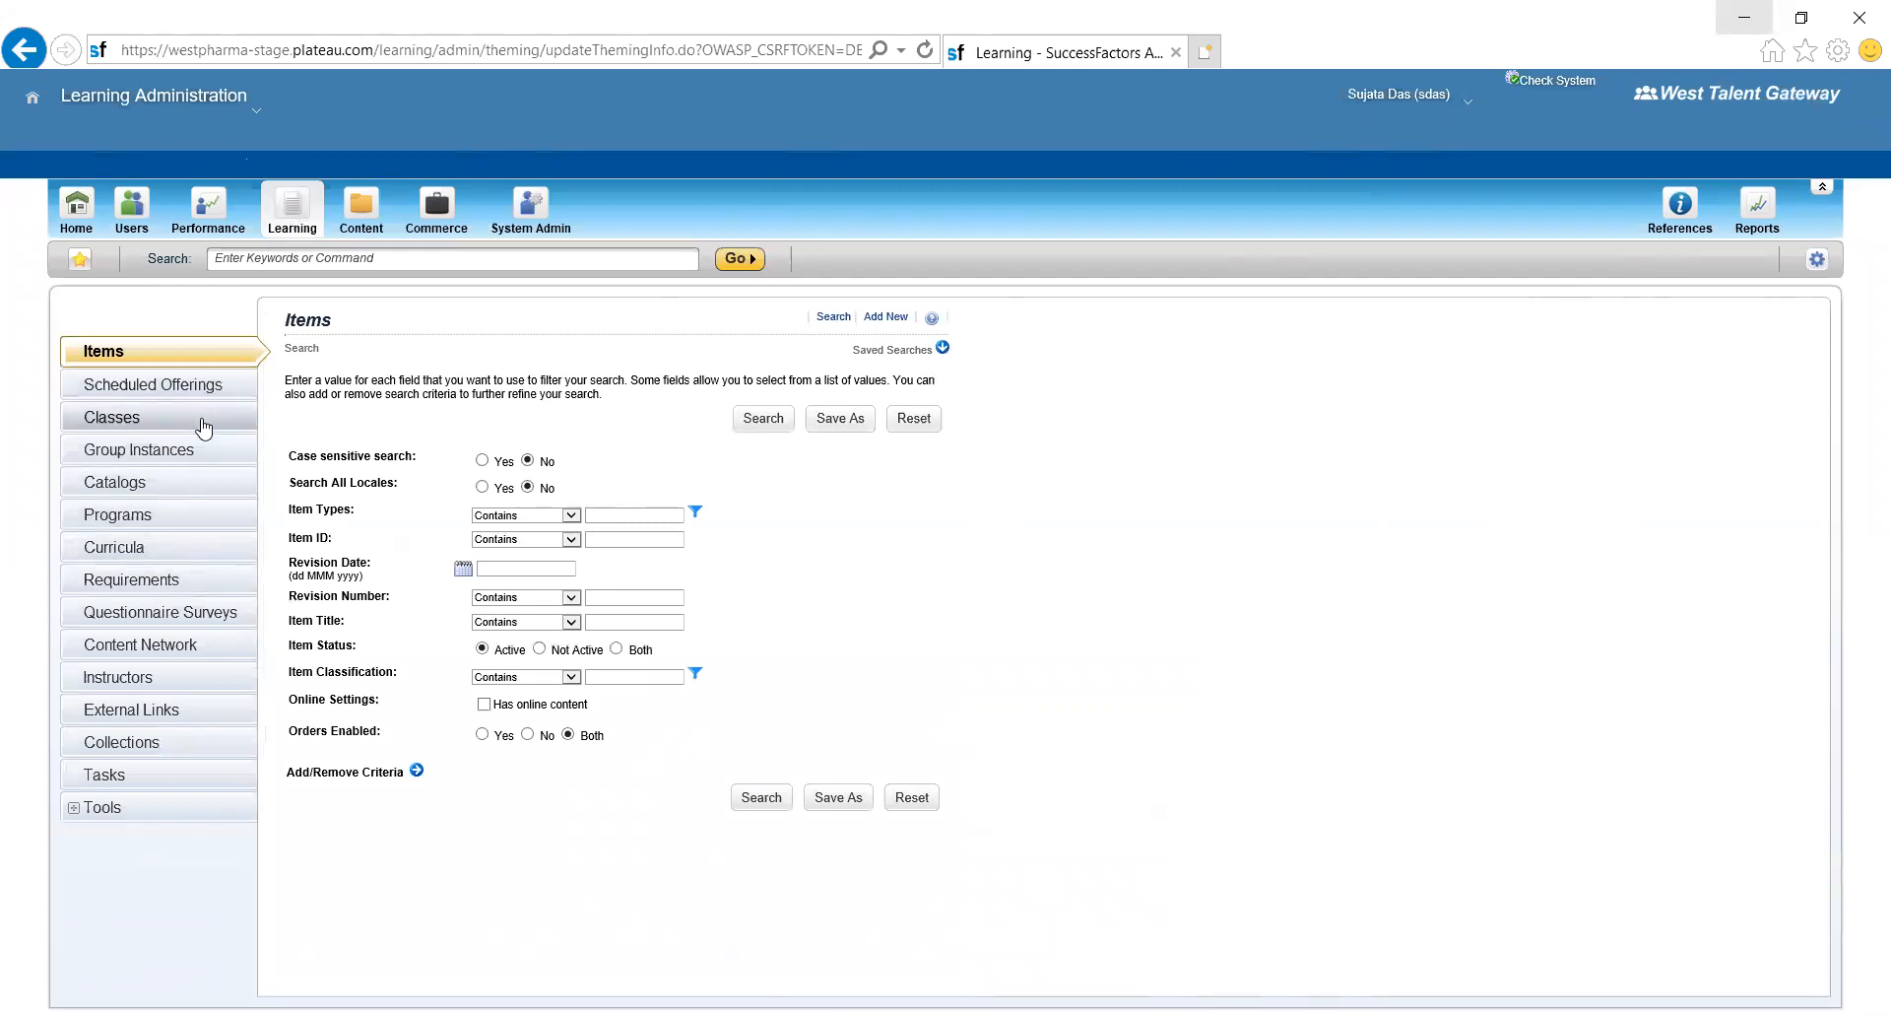
{"action": "left_click", "coordinate": [196, 529]}
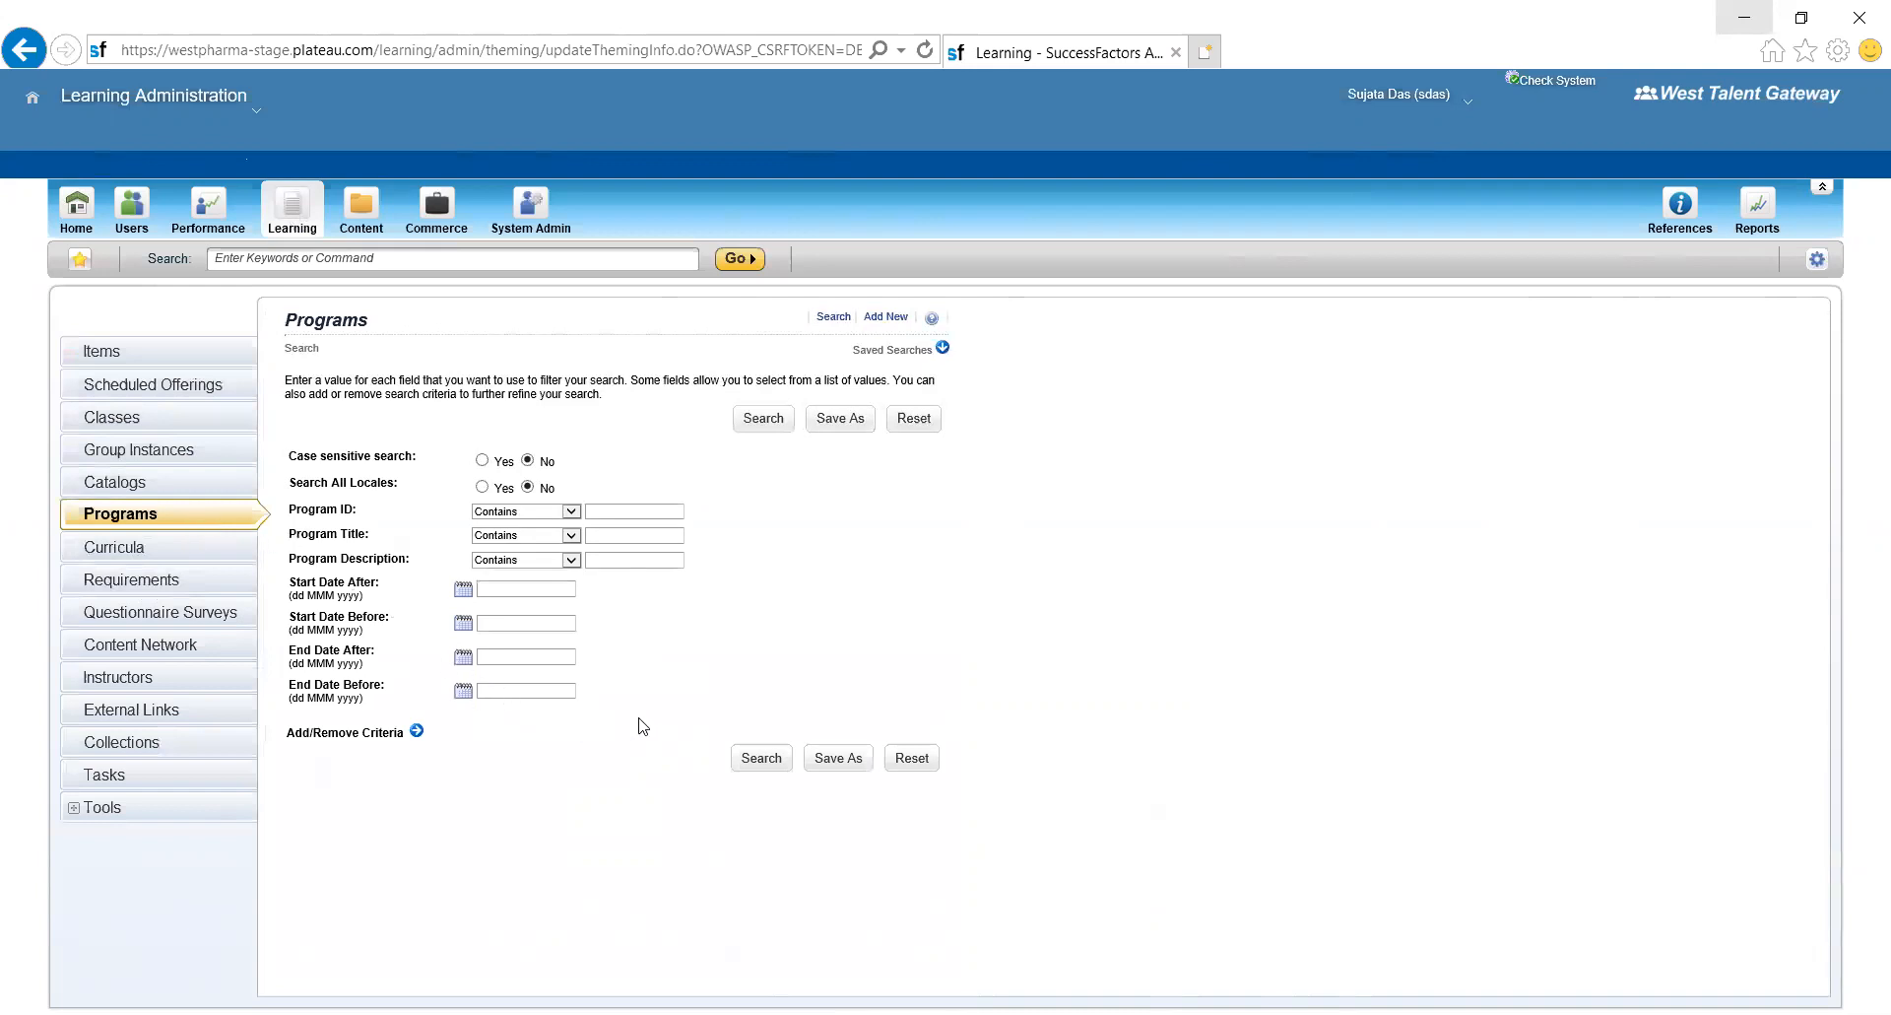
{"action": "left_click", "coordinate": [763, 758]}
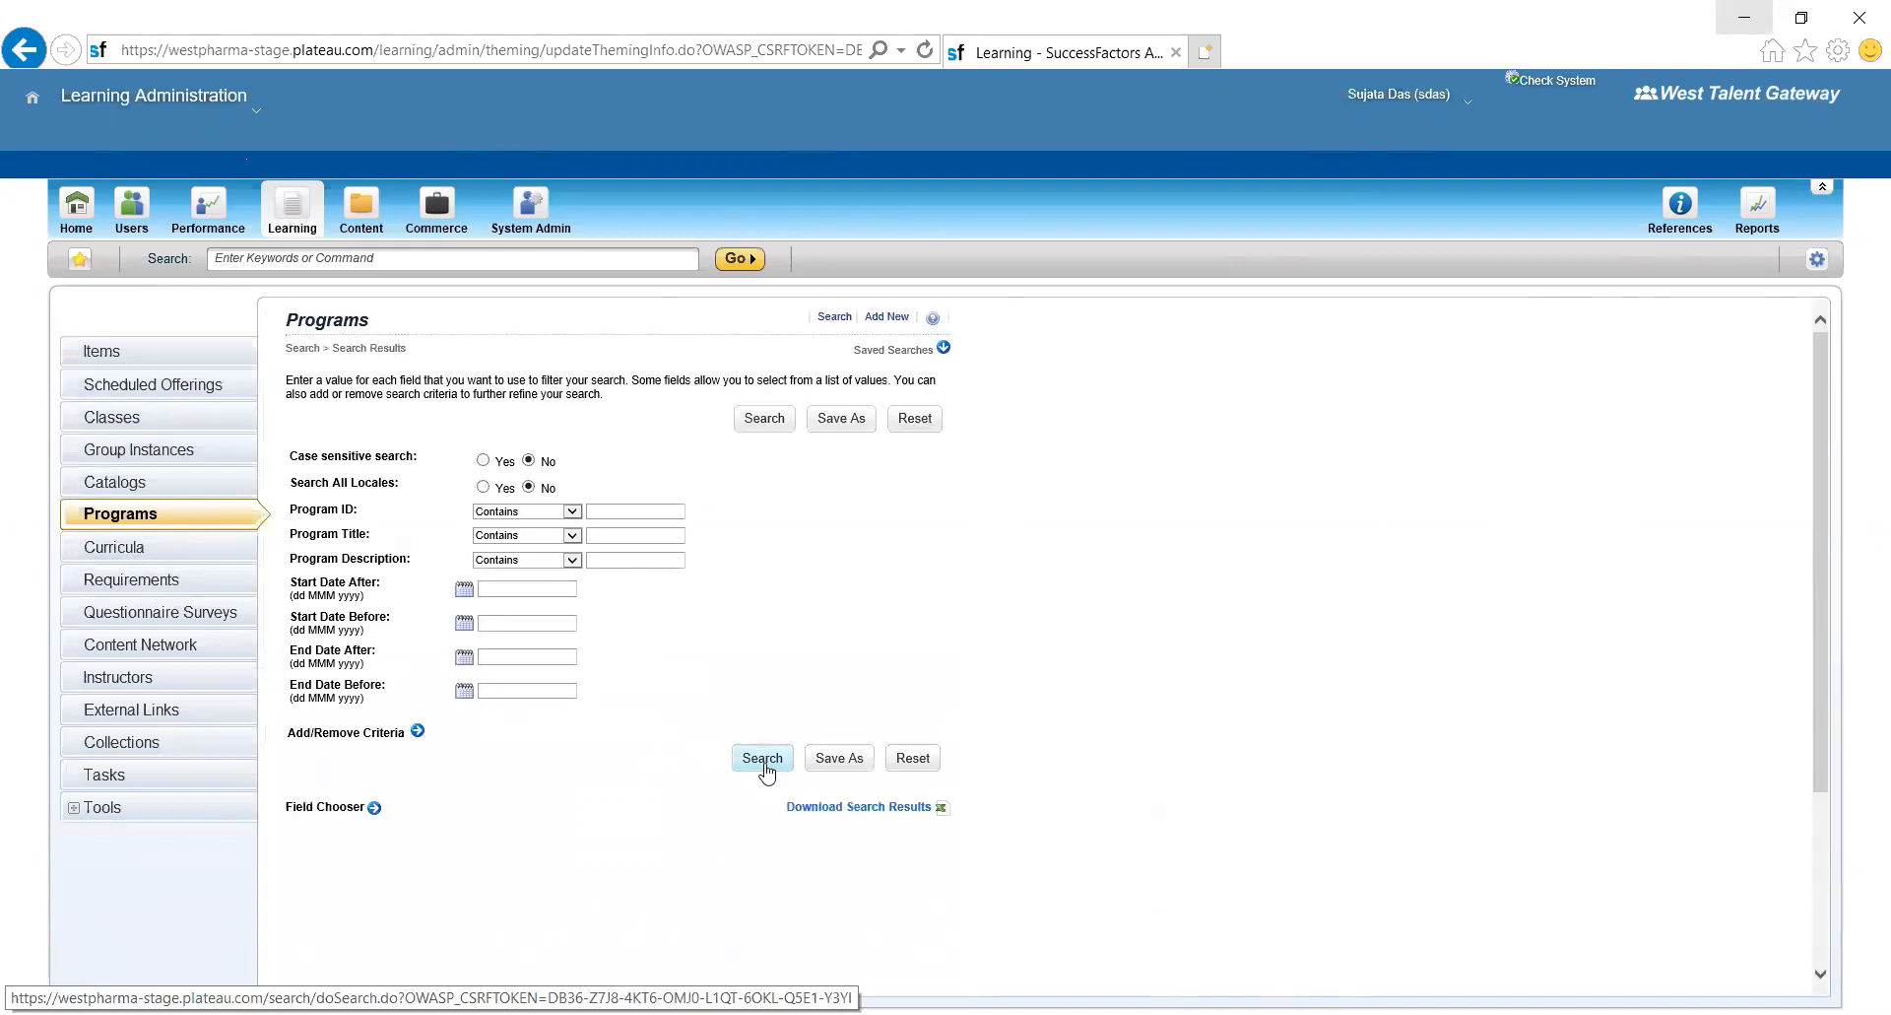
{"action": "scroll", "coordinate": [768, 769], "scroll_direction": "down", "scroll_amount": 2}
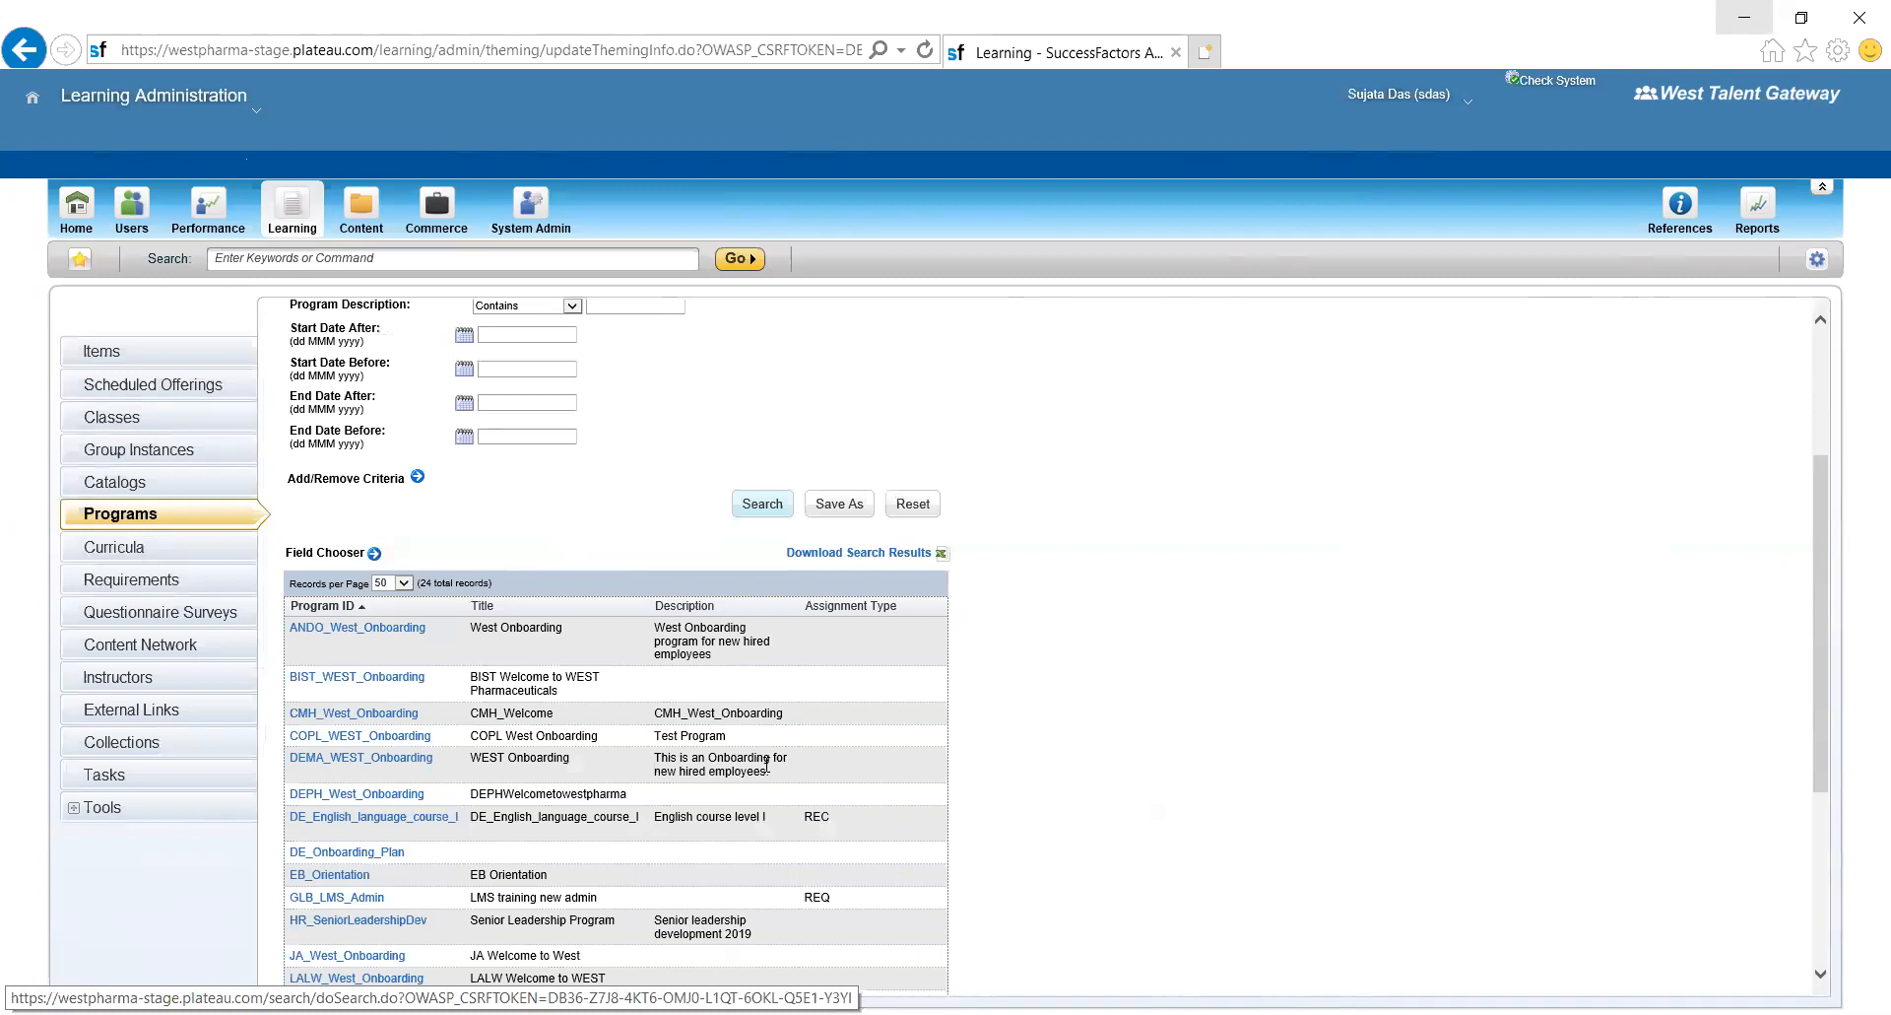
{"action": "left_click", "coordinate": [396, 716]}
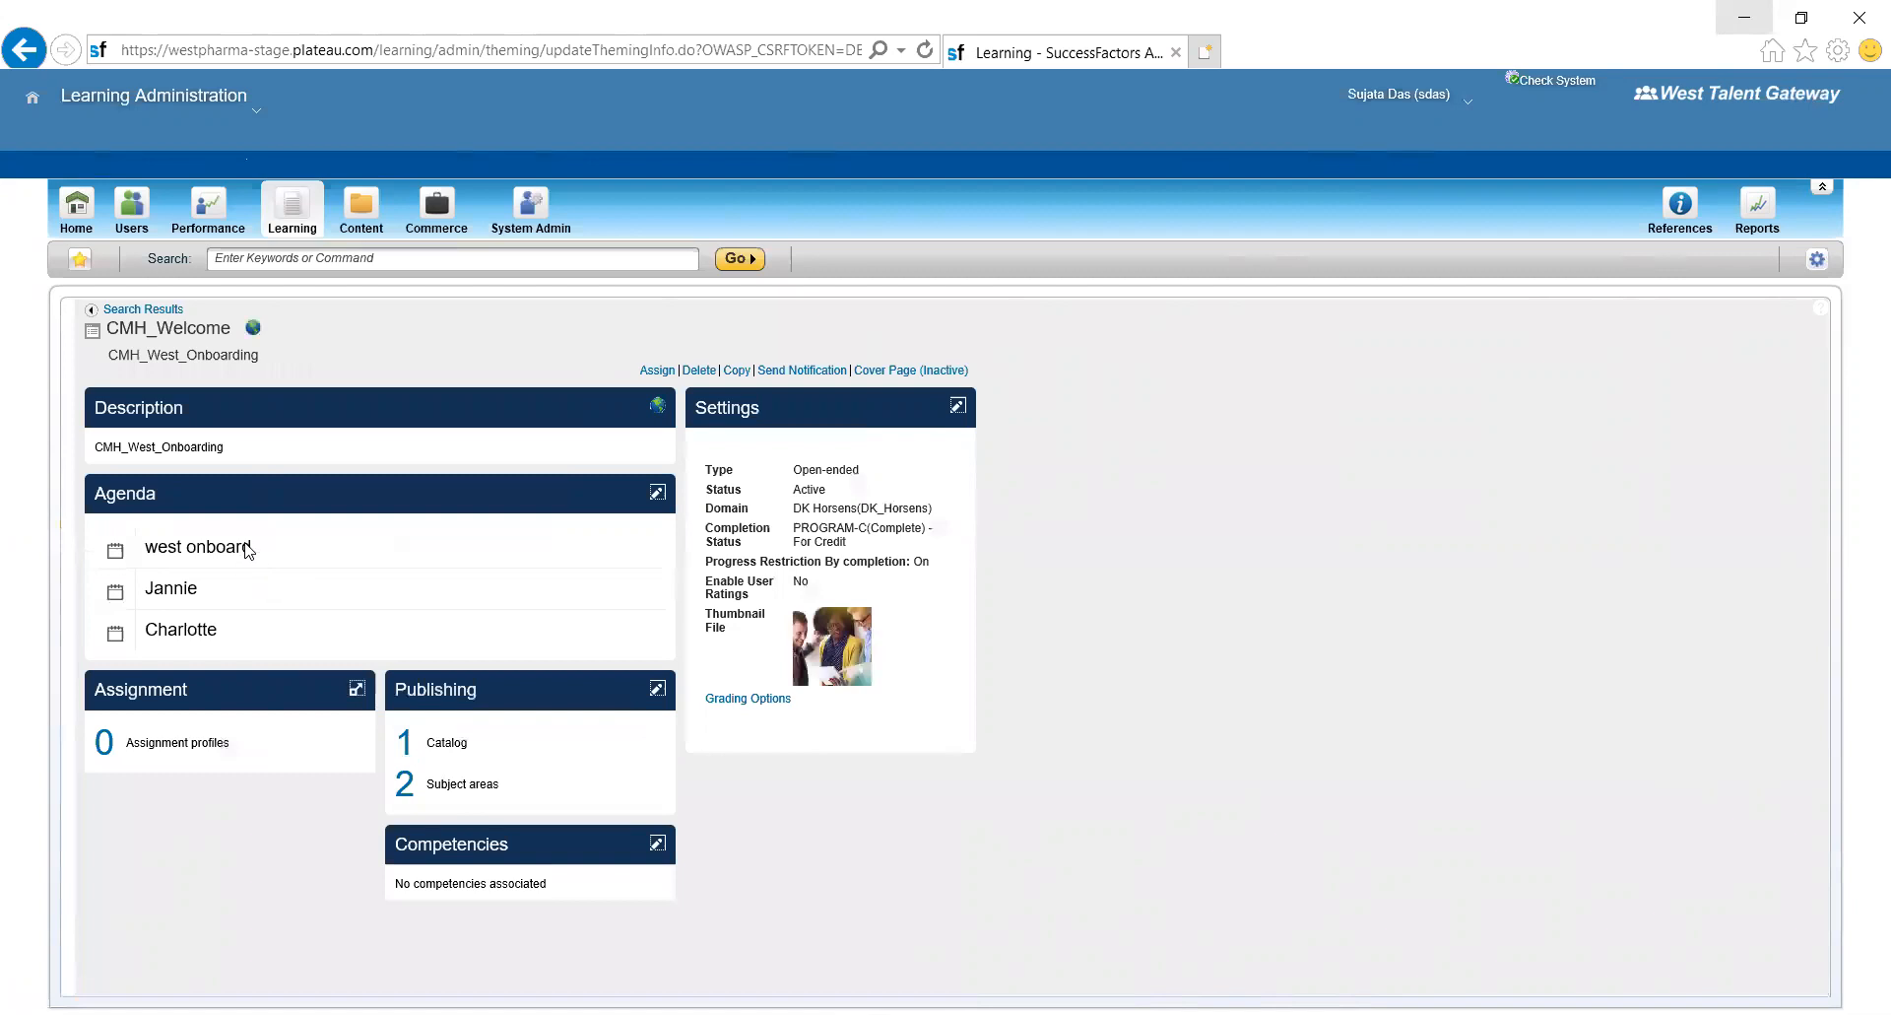
- Open the program's agenda and expand all three sections to view their activities
{"action": "left_click", "coordinate": [657, 499]}
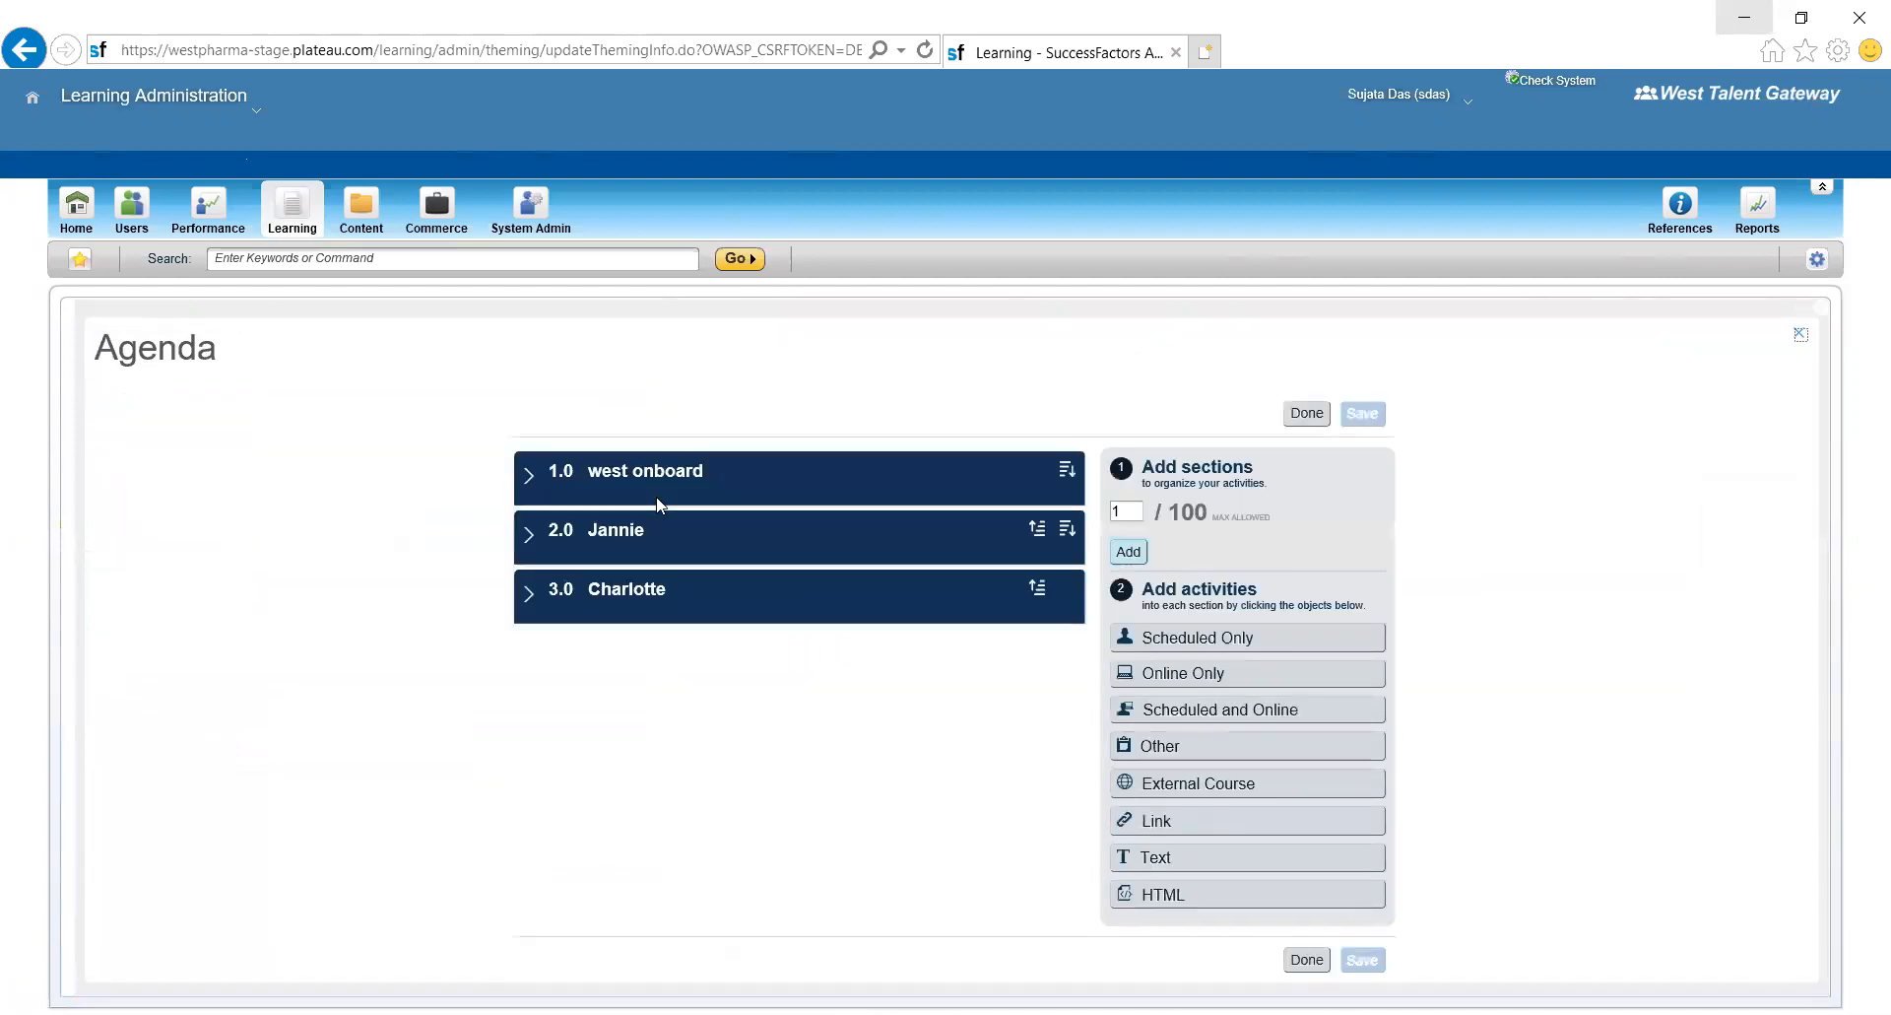
{"action": "left_click", "coordinate": [530, 475]}
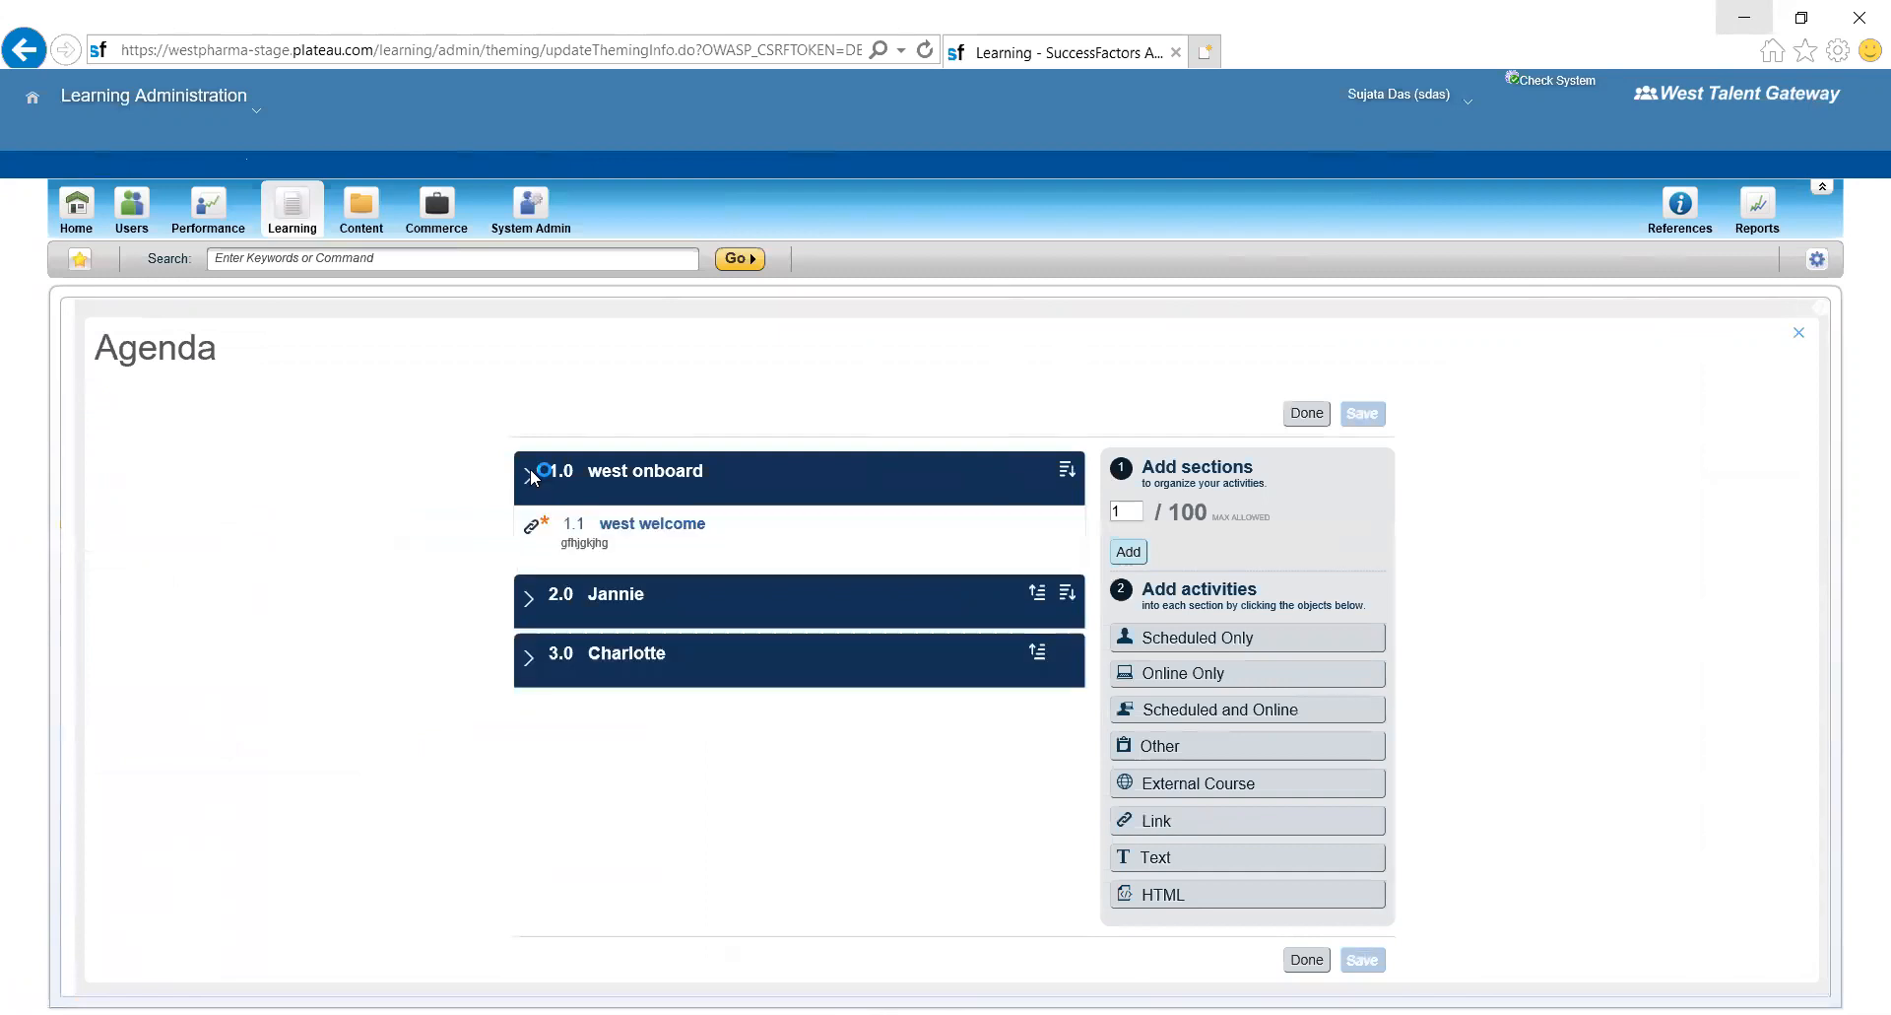
{"action": "left_click", "coordinate": [532, 598]}
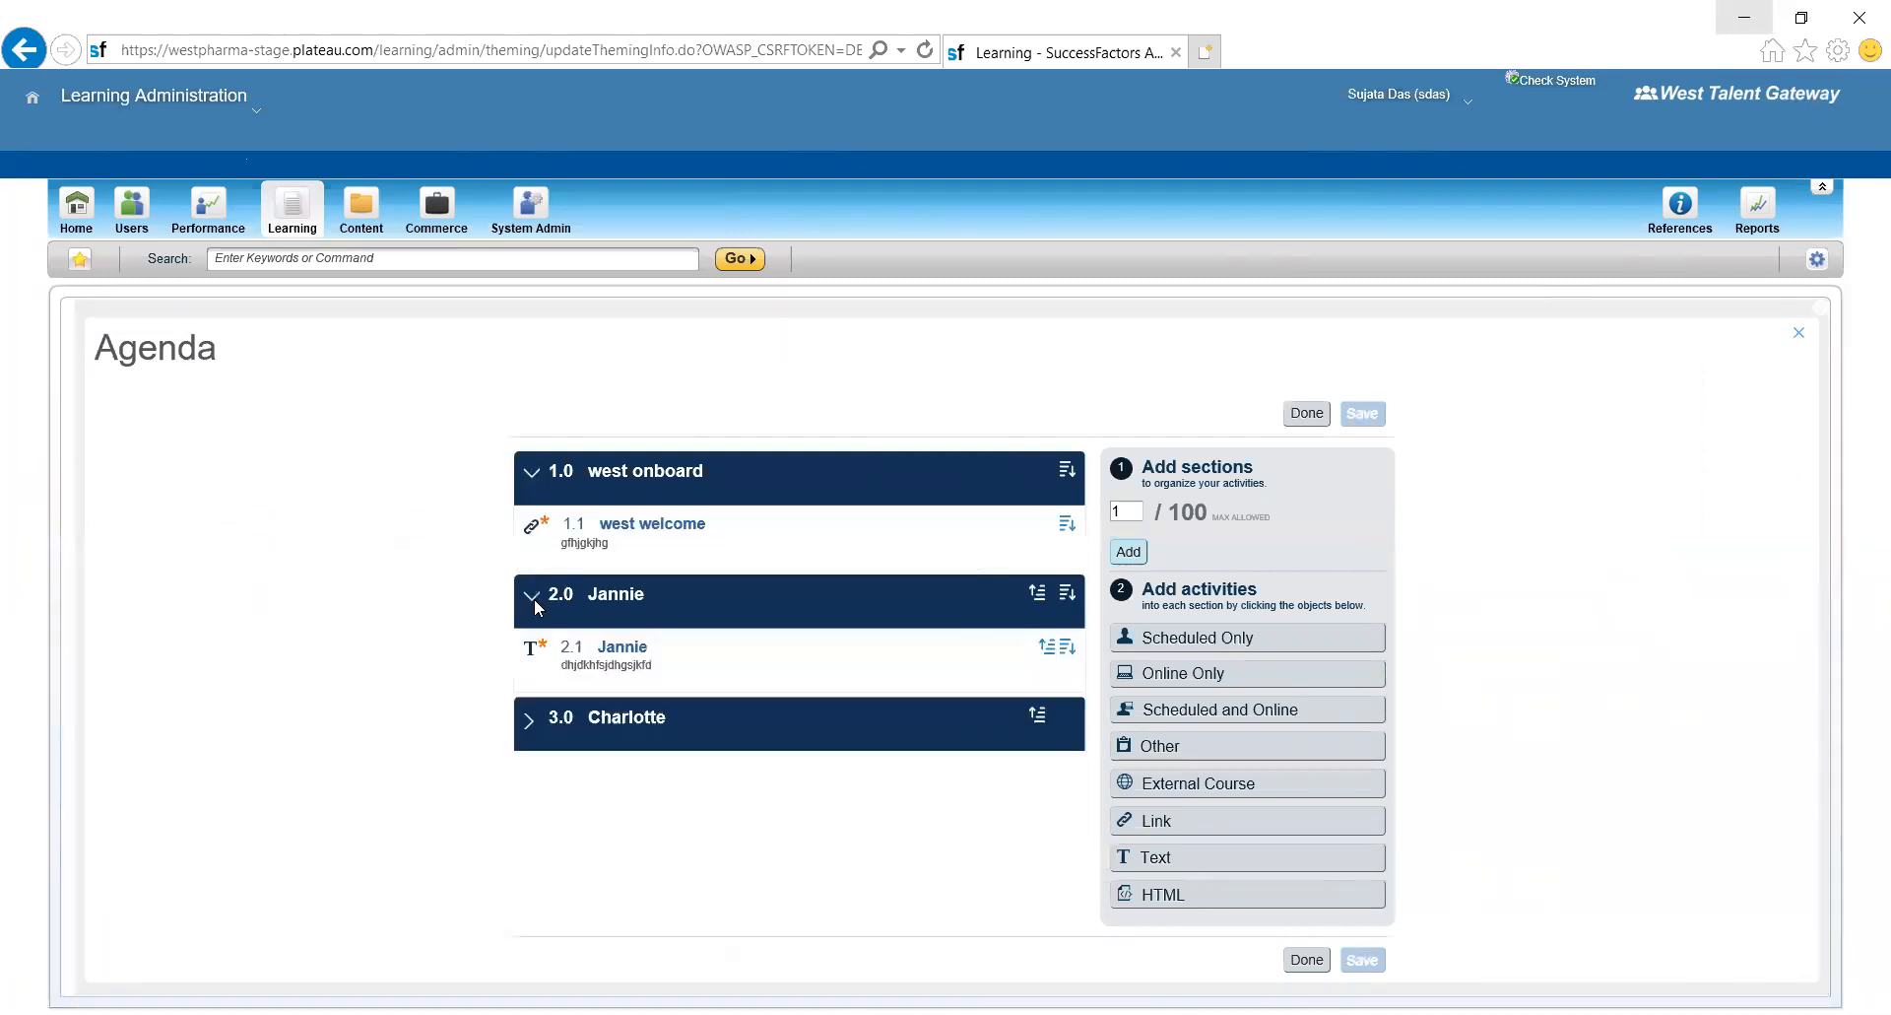
{"action": "left_click", "coordinate": [530, 729]}
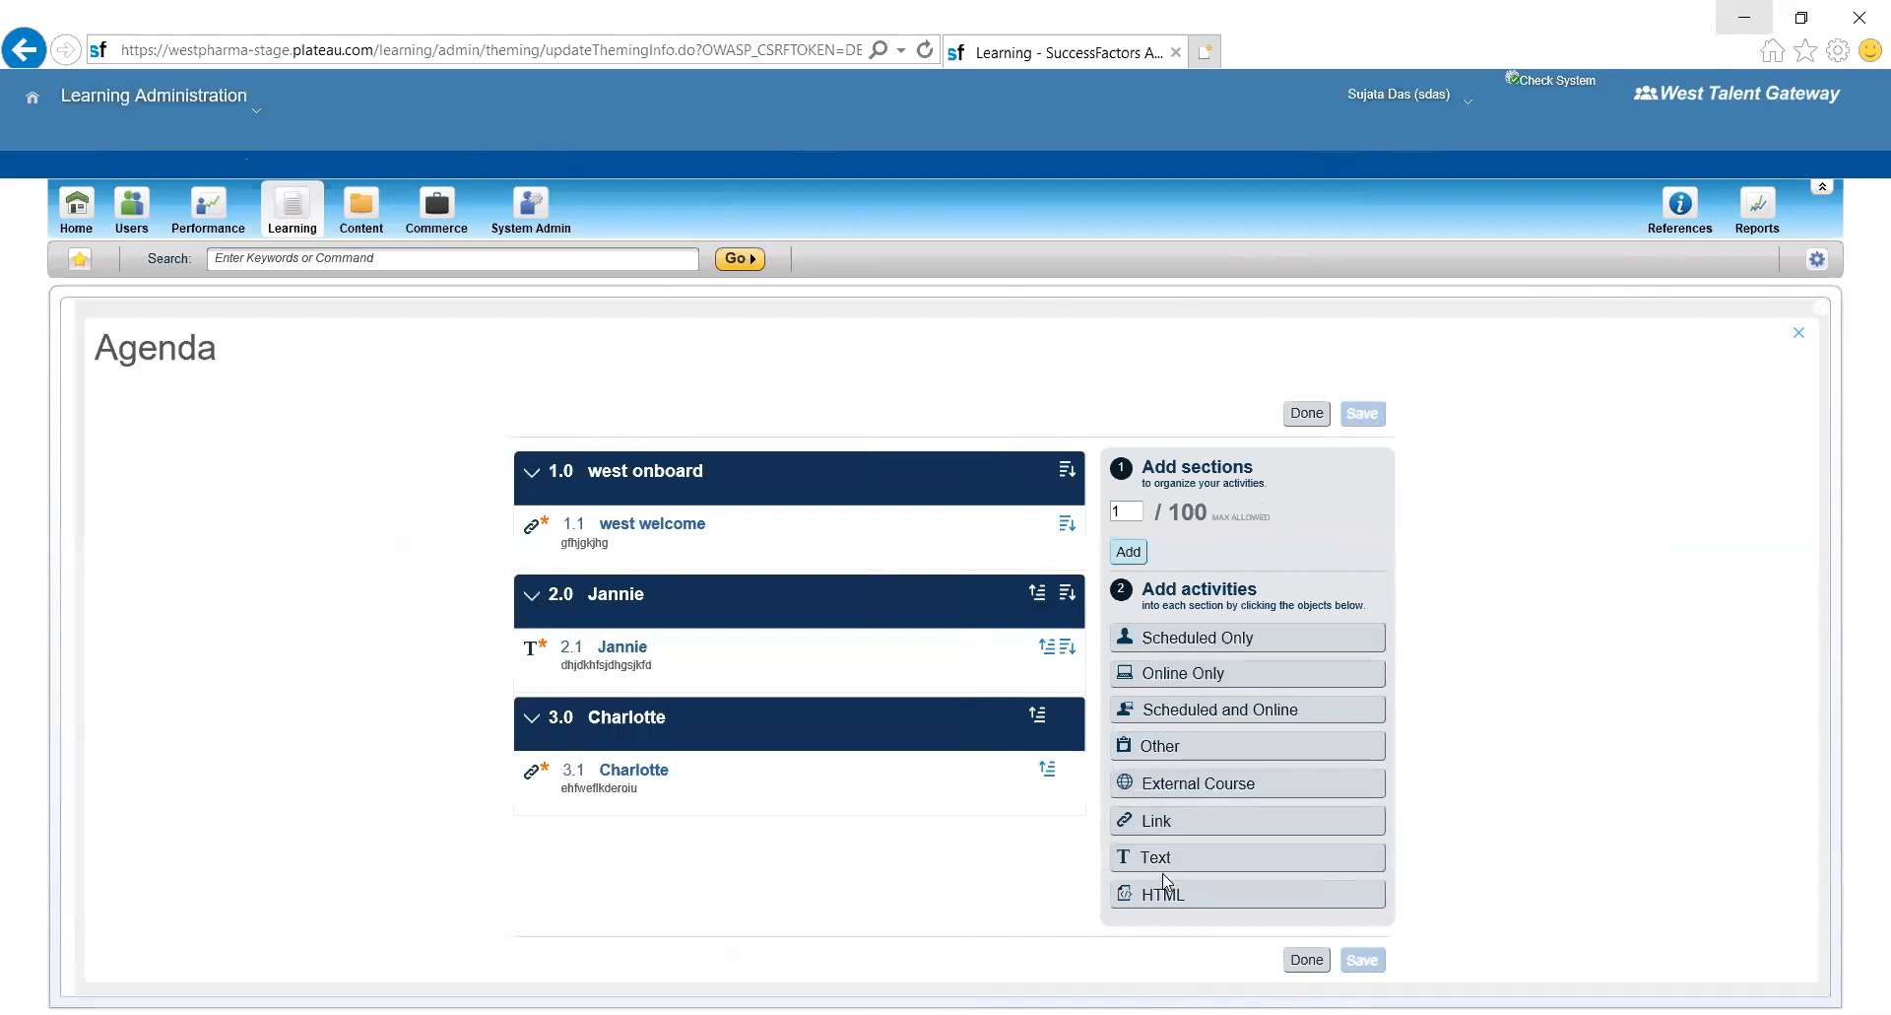
- Try to add a Link activity to the agenda without selecting a section, and leave the agenda editor
{"action": "left_click", "coordinate": [1160, 812]}
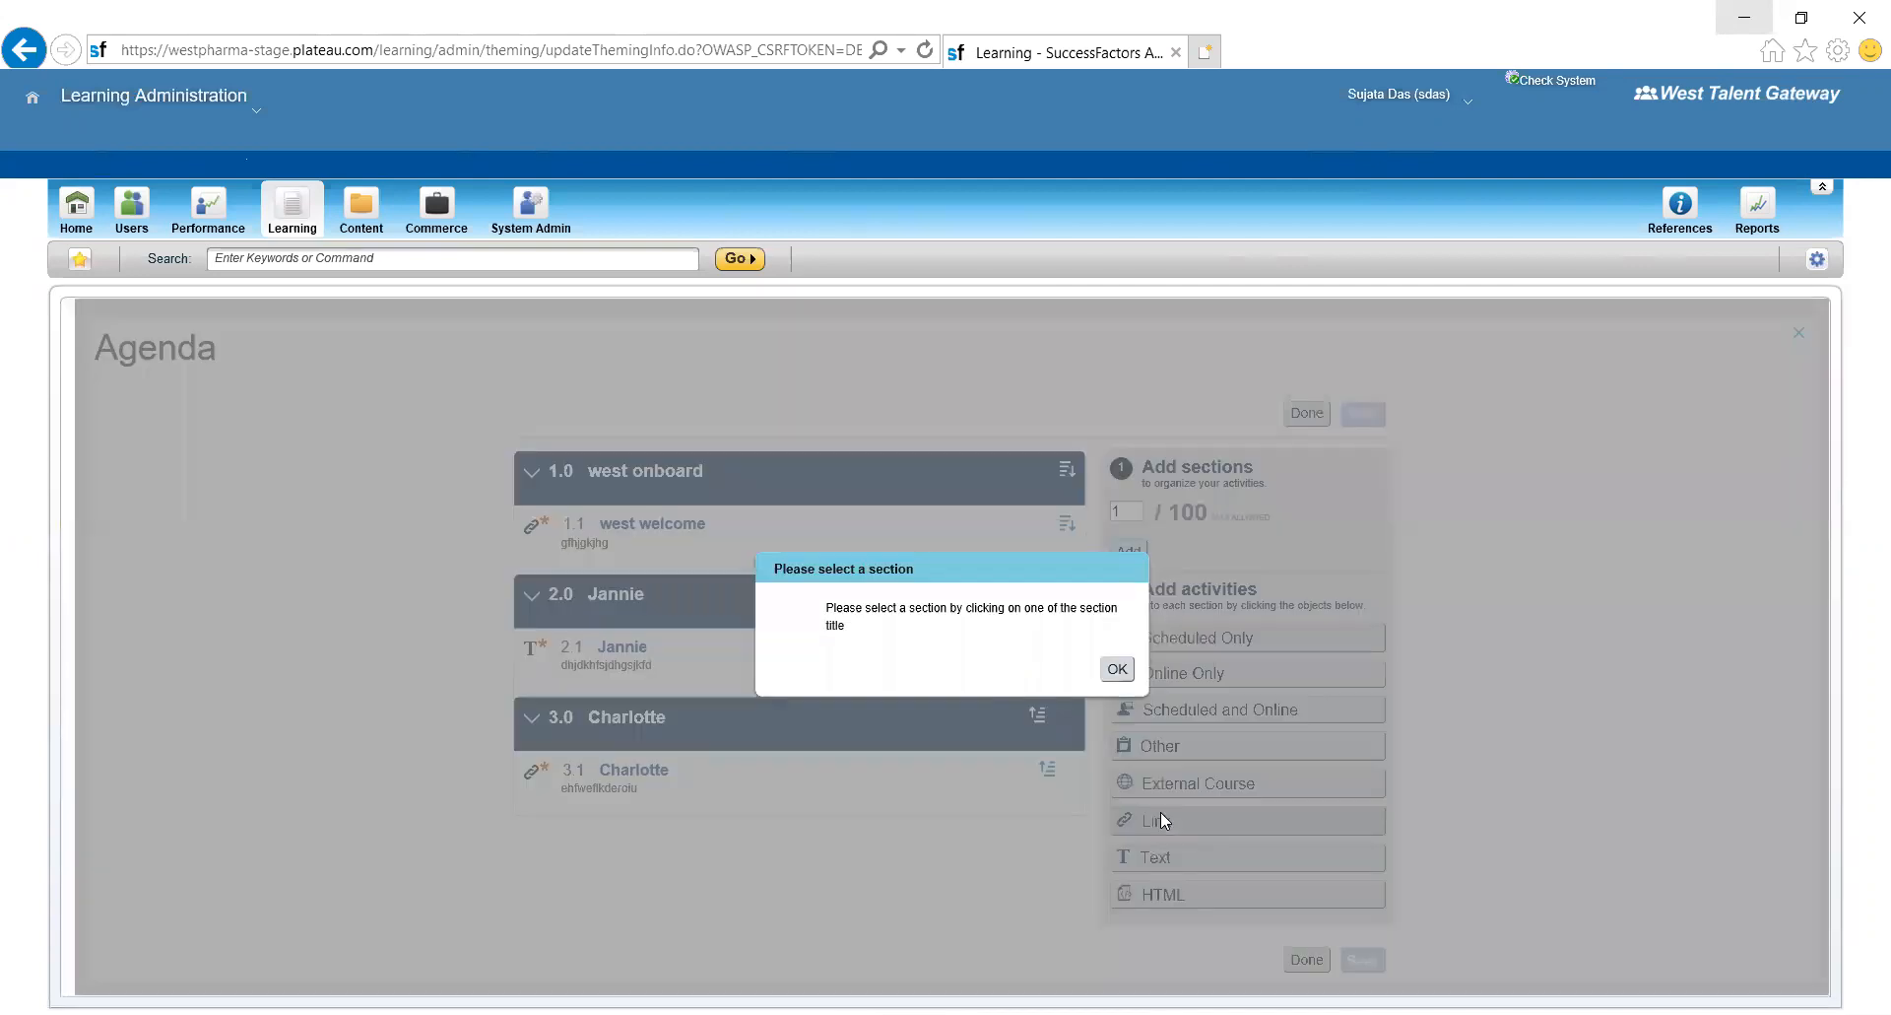
{"action": "left_click", "coordinate": [1116, 671]}
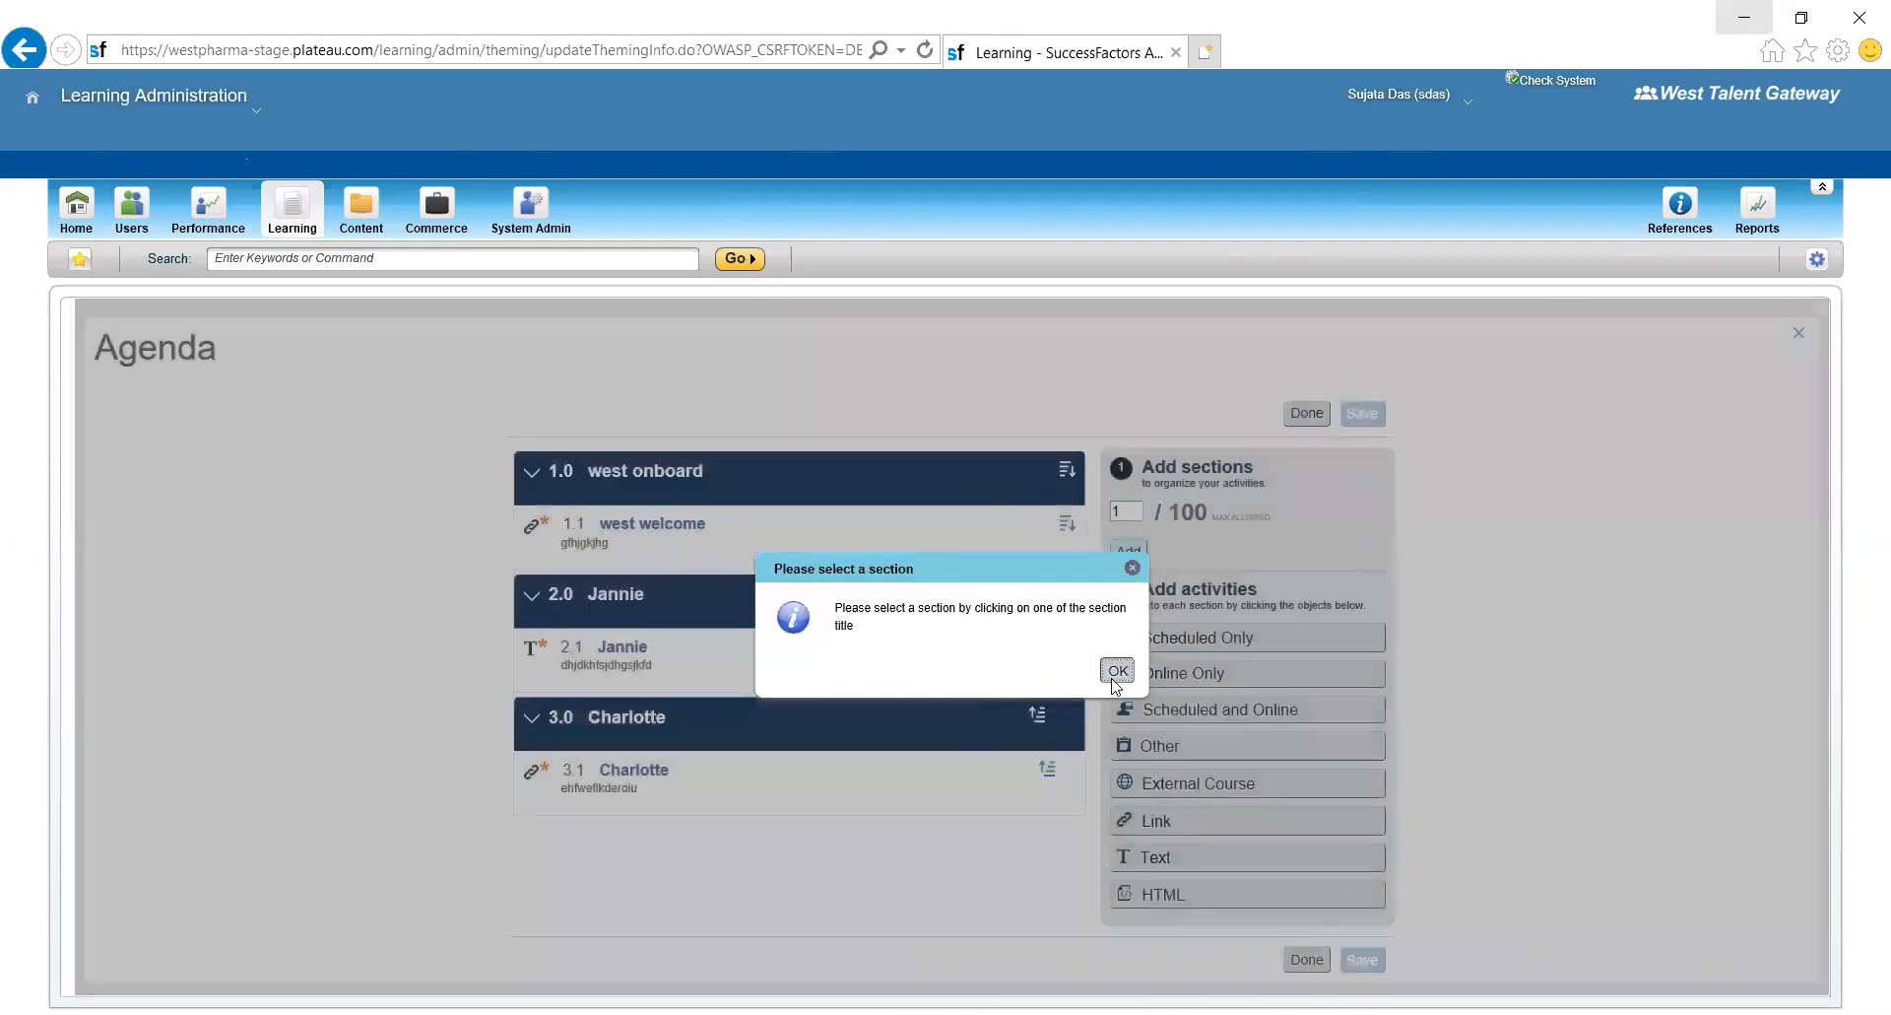
{"action": "left_click", "coordinate": [1308, 413]}
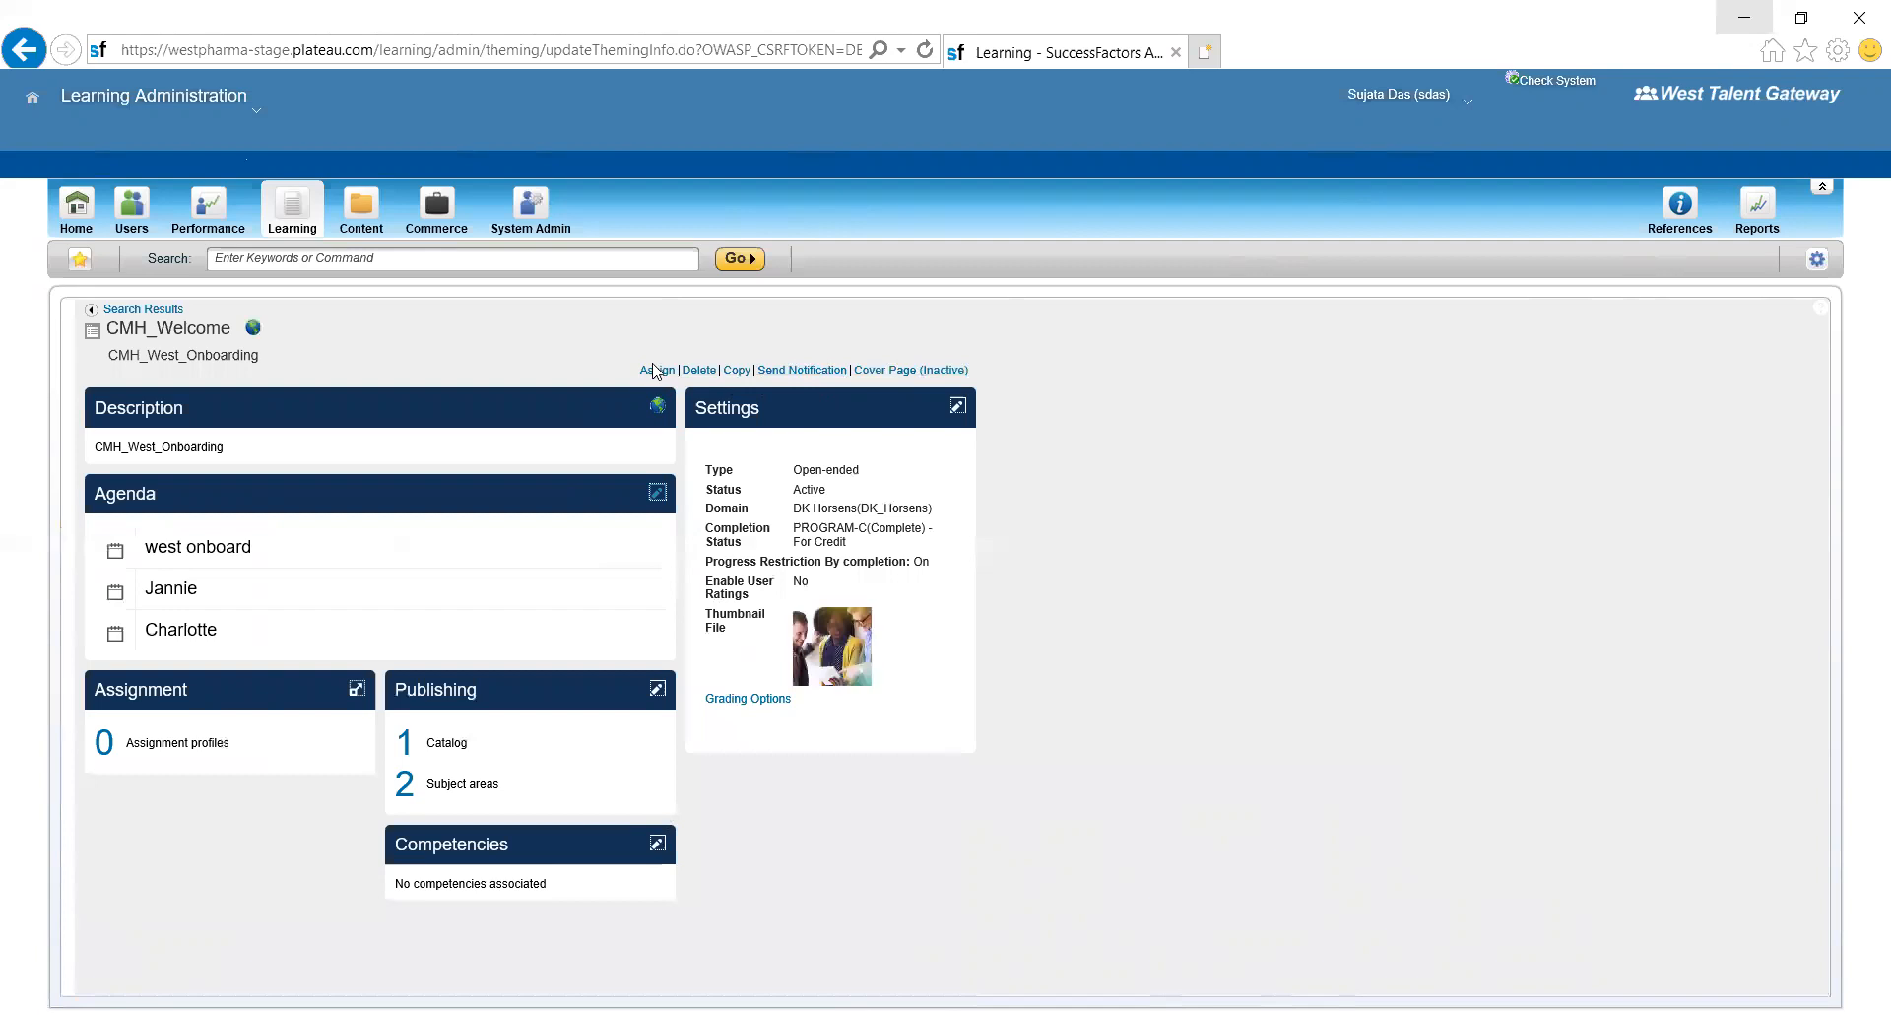
- Return to the program search results and revisit the Curricula and Scheduled Offerings search pages
{"action": "left_click", "coordinate": [173, 312]}
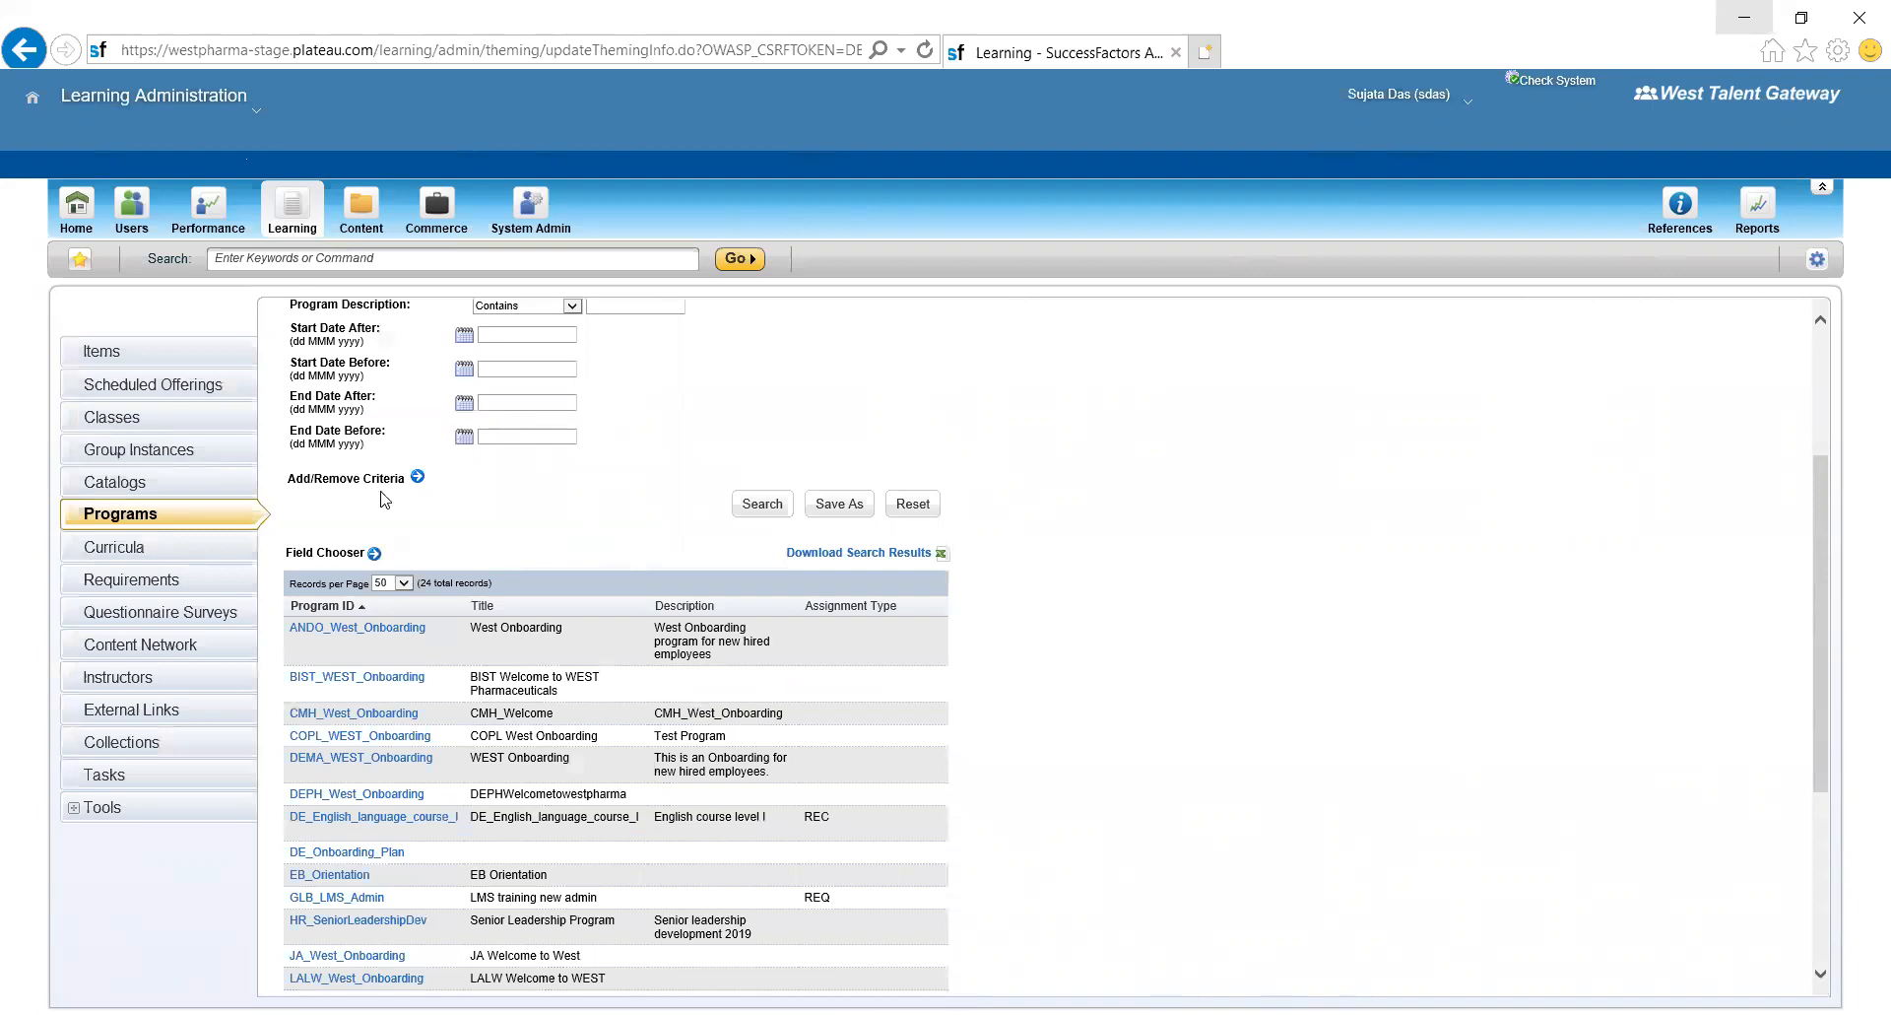
{"action": "left_click", "coordinate": [140, 555]}
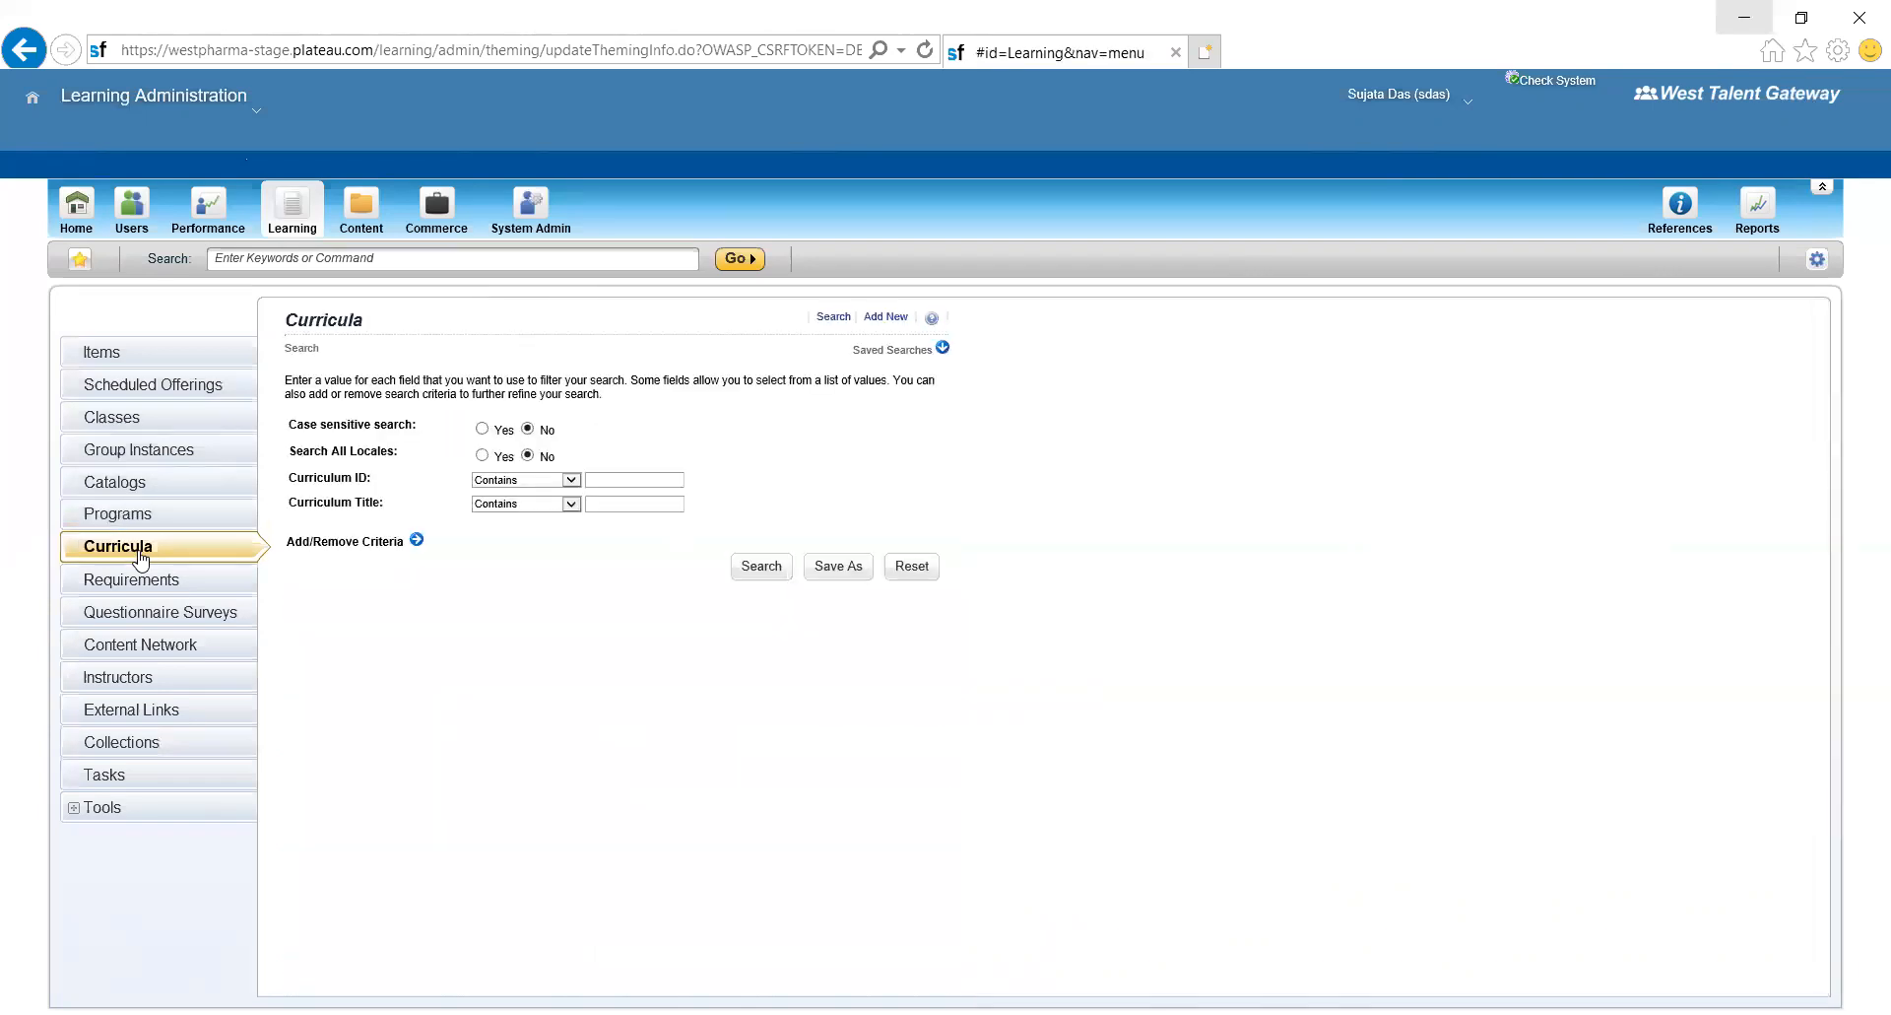
{"action": "left_click", "coordinate": [214, 394]}
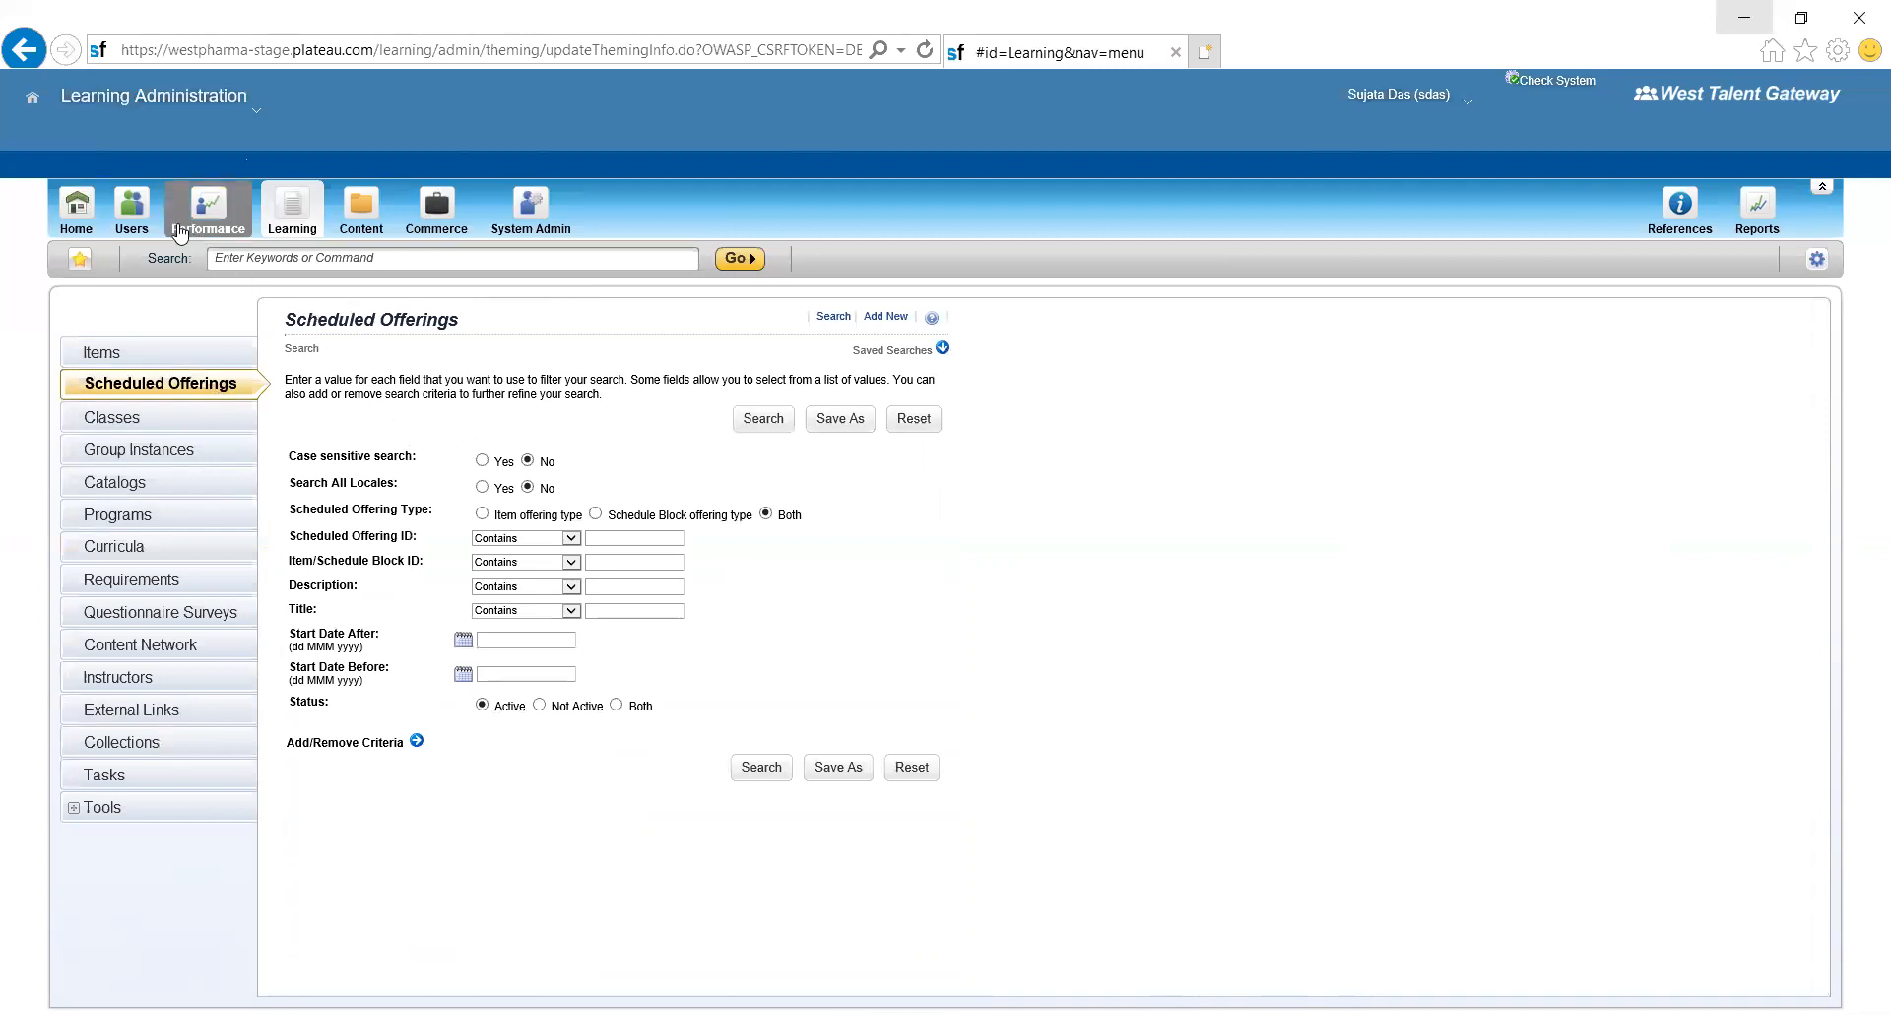
- List all assignment profiles in the Users area without filters and open the GLB_HR_NewHire profile
{"action": "left_click", "coordinate": [133, 210]}
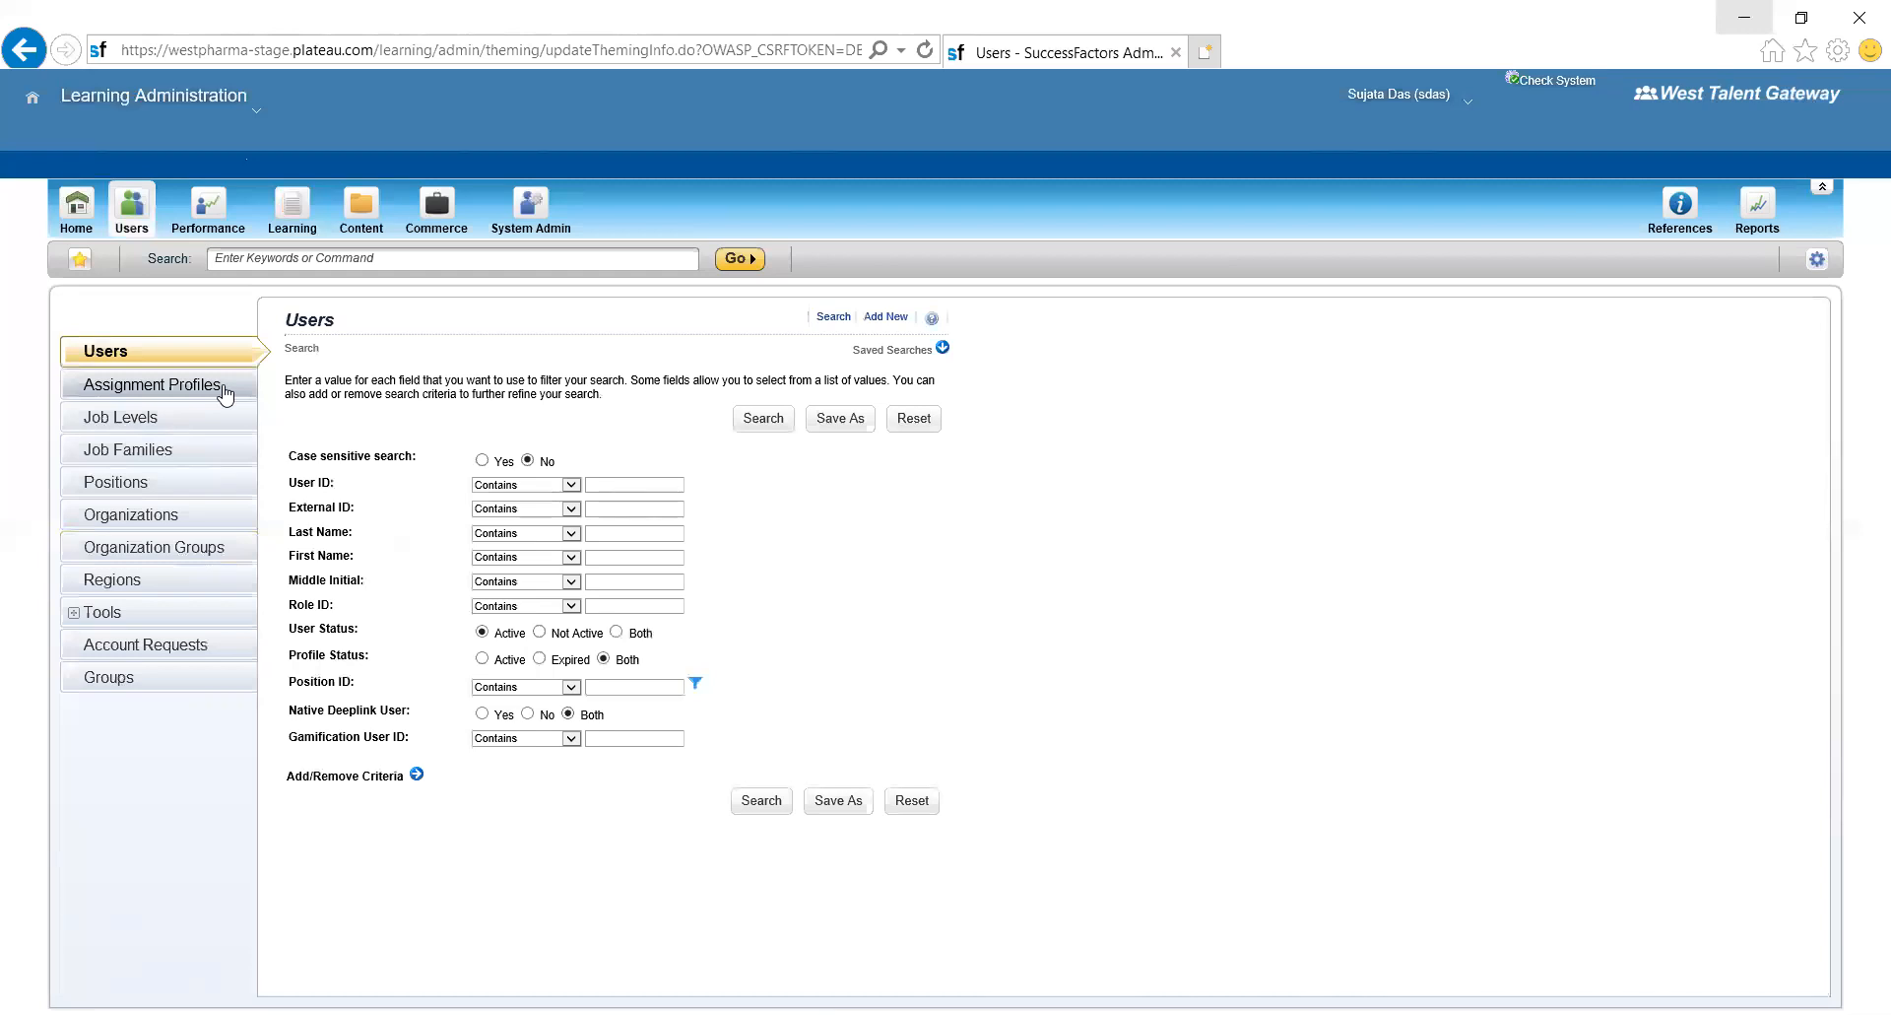
{"action": "left_click", "coordinate": [207, 390]}
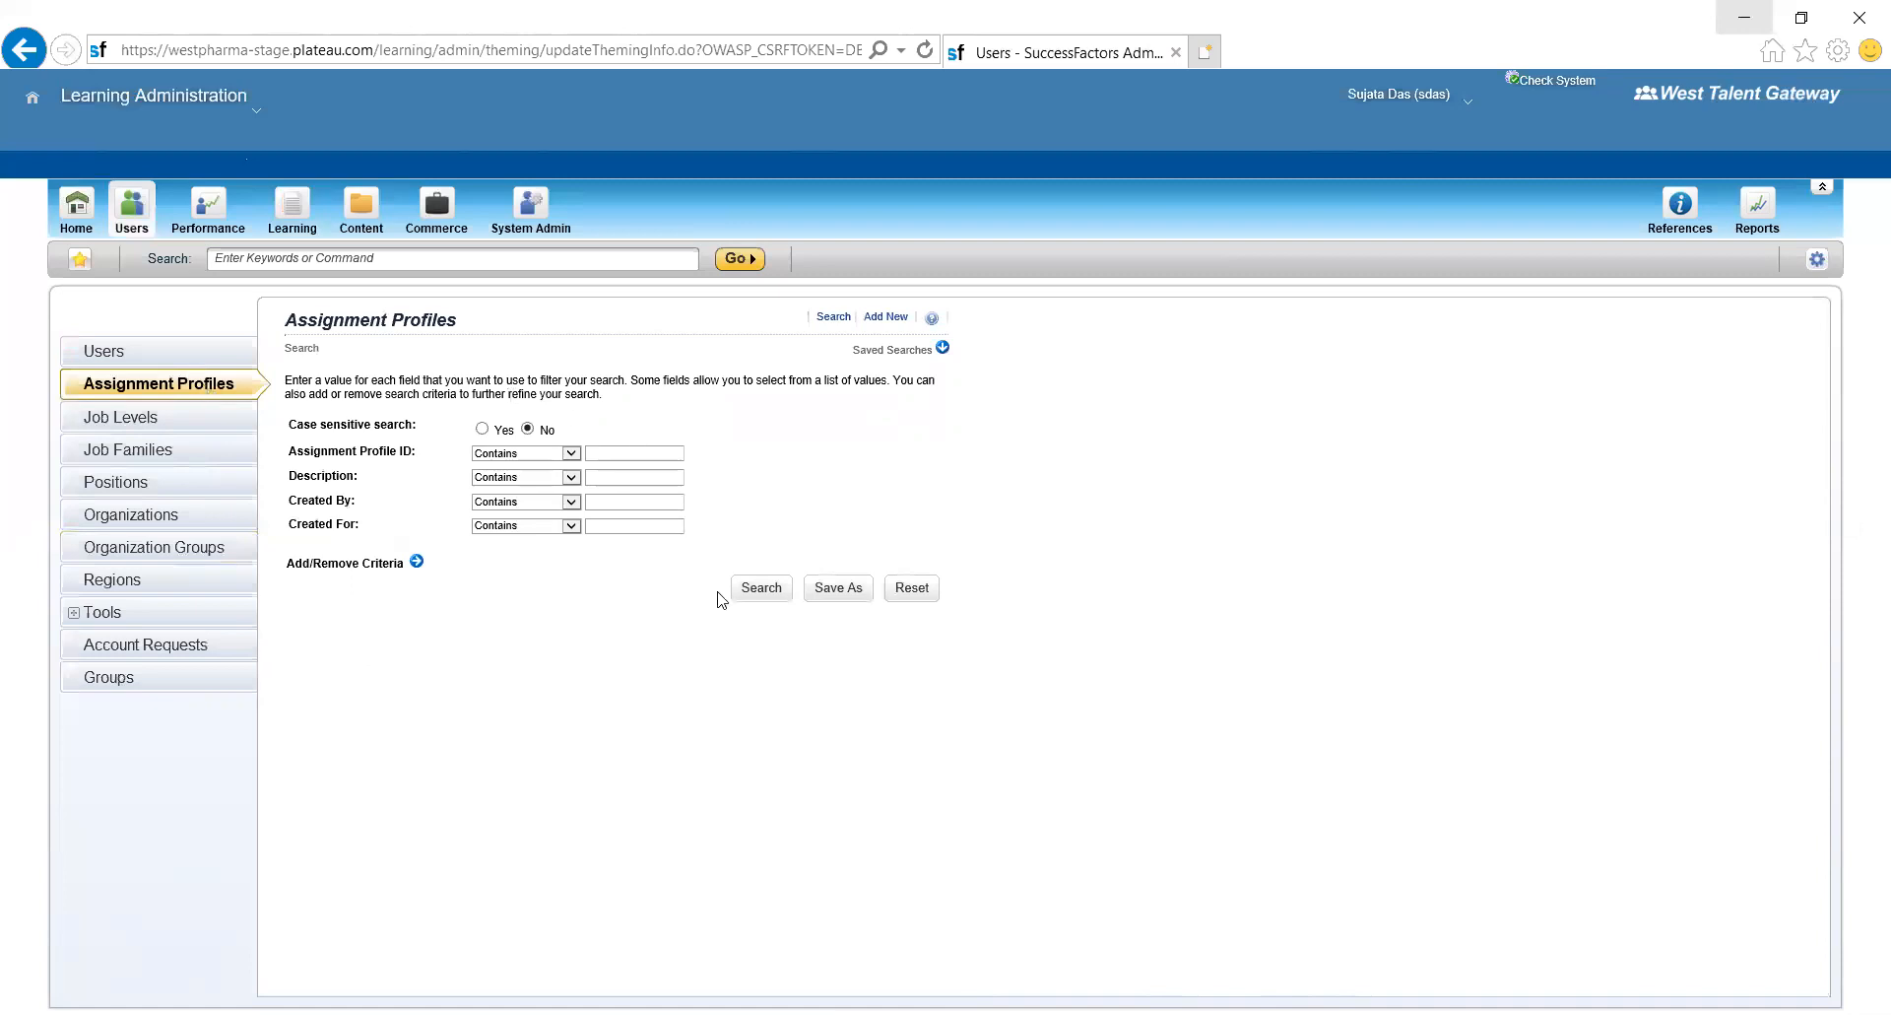
{"action": "left_click", "coordinate": [752, 602]}
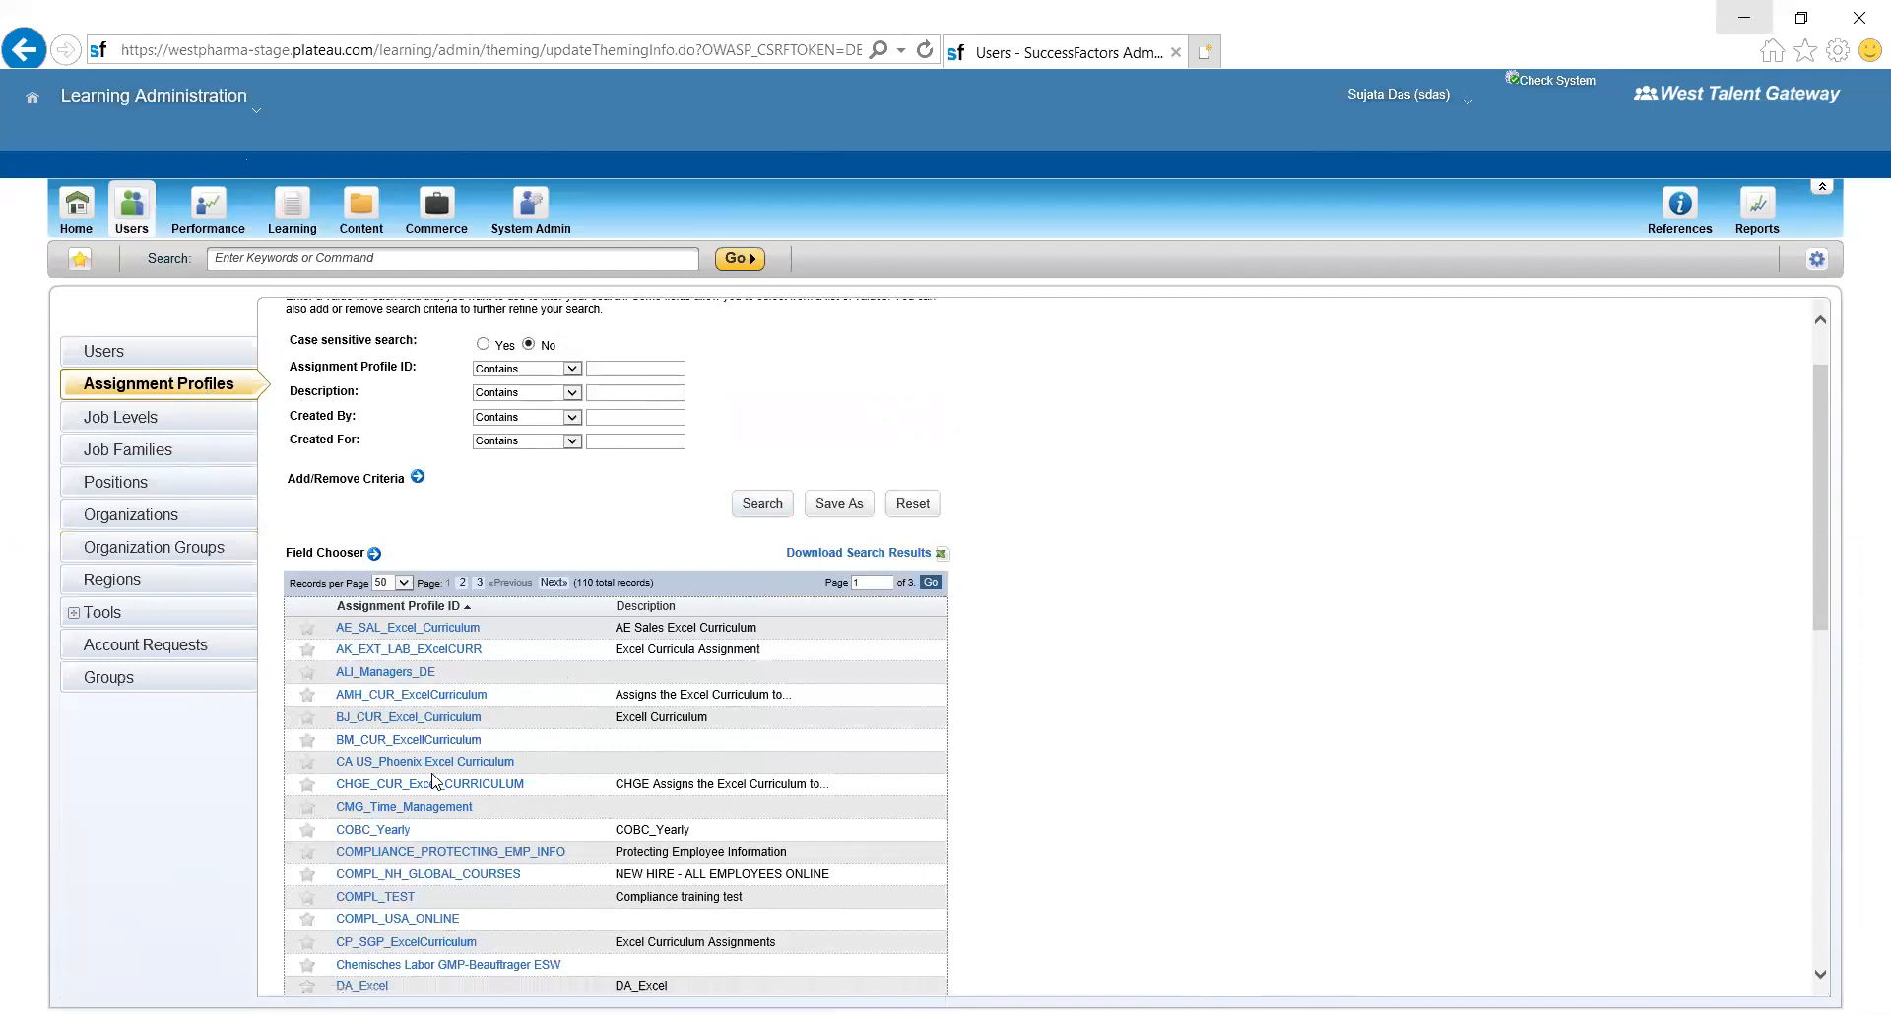
{"action": "scroll", "coordinate": [433, 781], "scroll_direction": "down", "scroll_amount": 6}
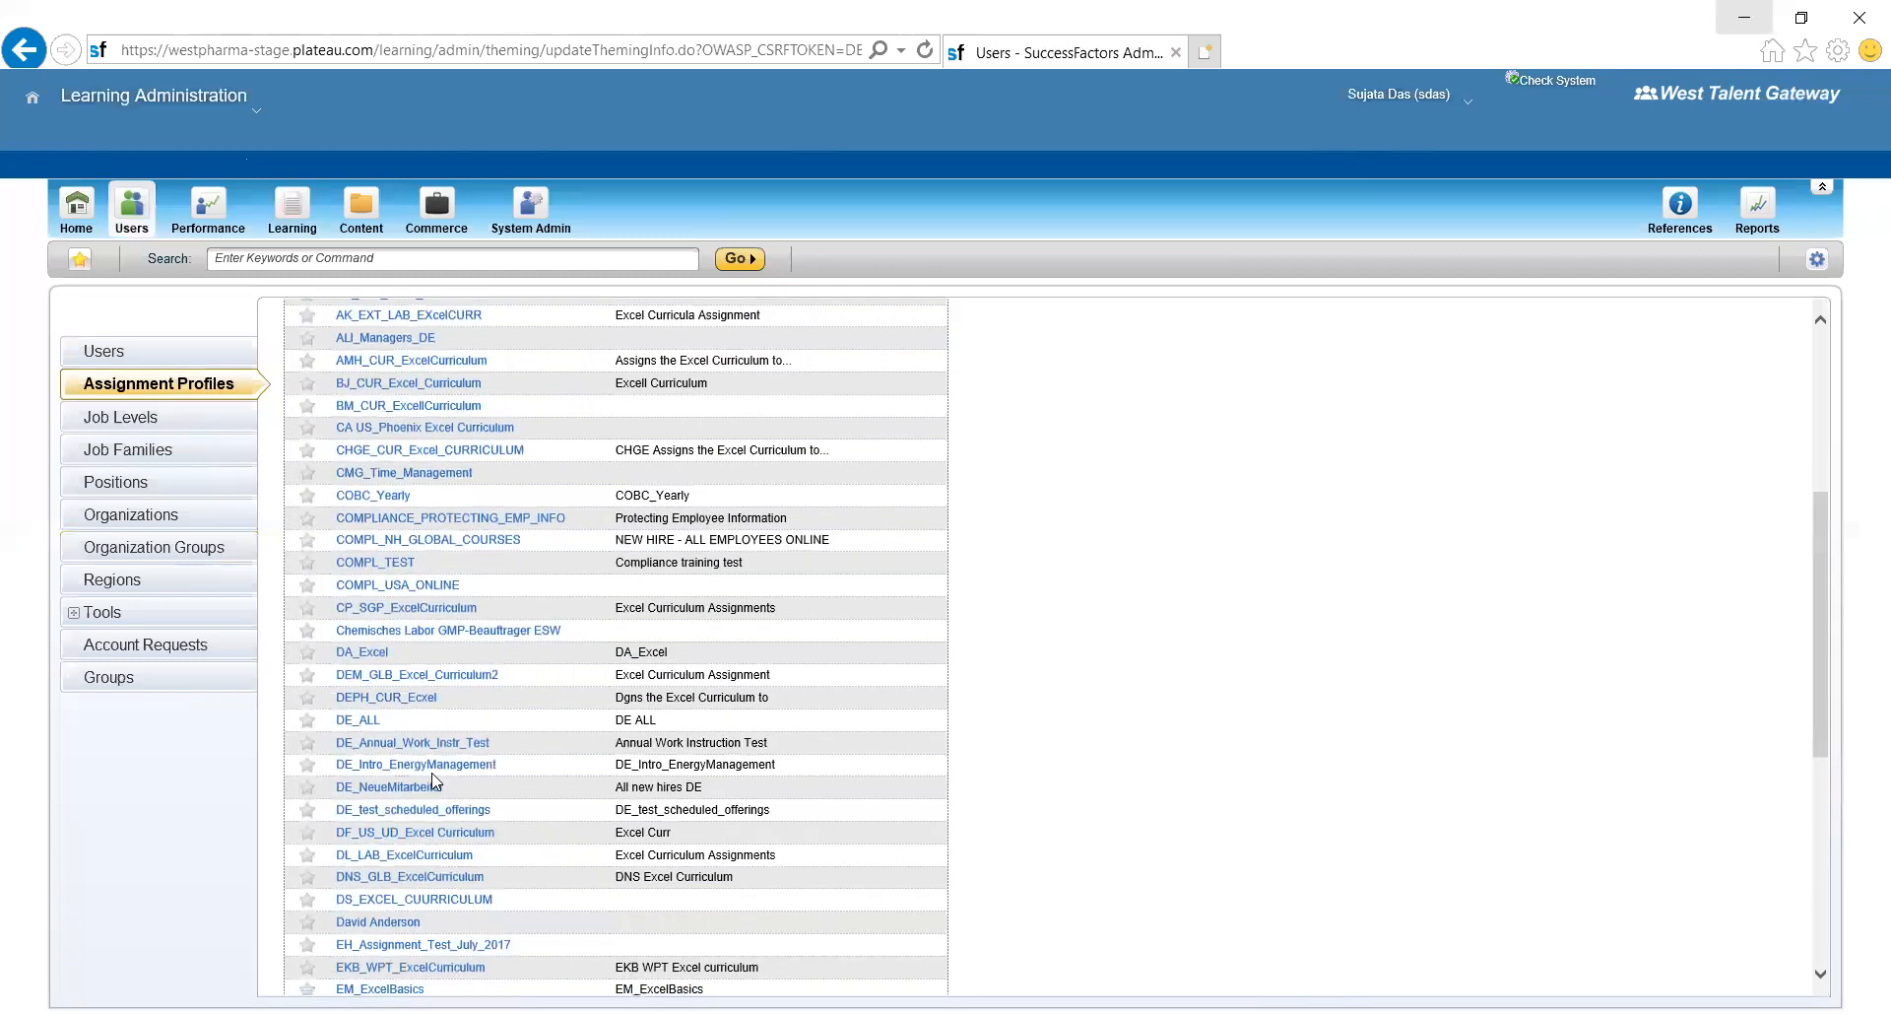
{"action": "scroll", "coordinate": [433, 781], "scroll_direction": "down", "scroll_amount": 3}
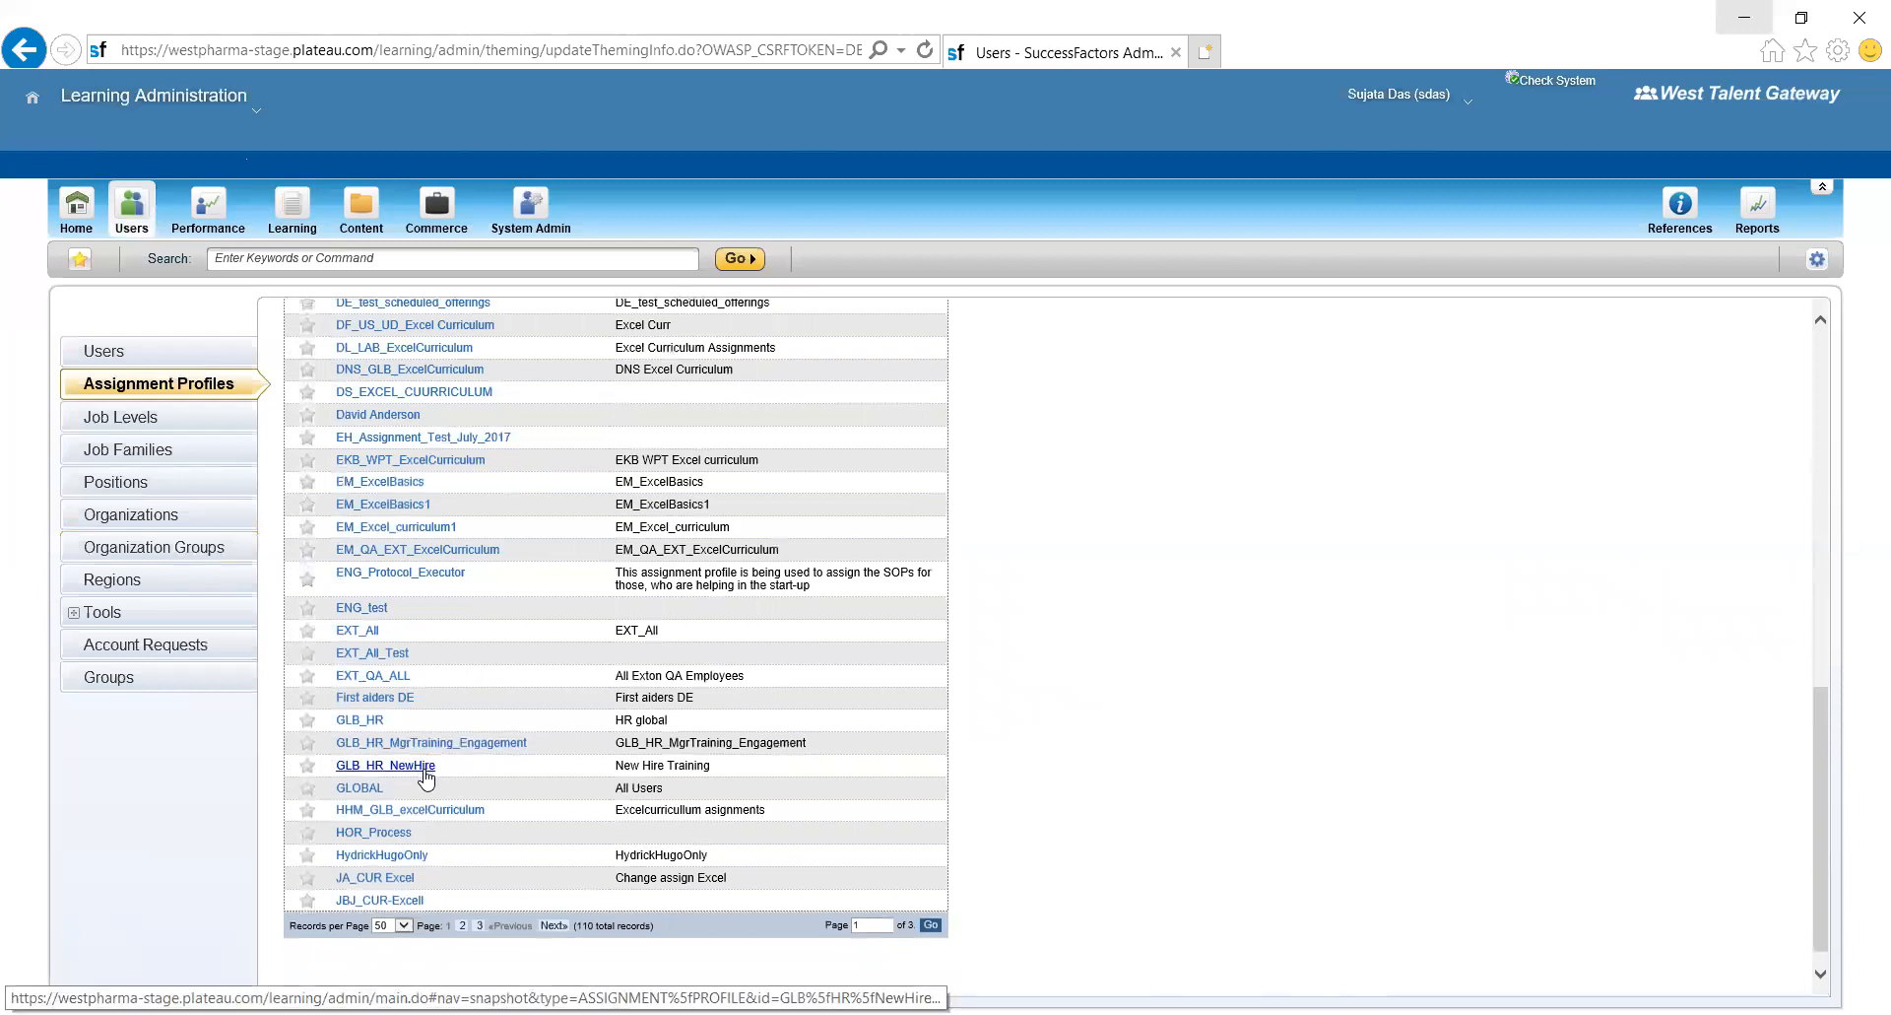
{"action": "left_click", "coordinate": [424, 773]}
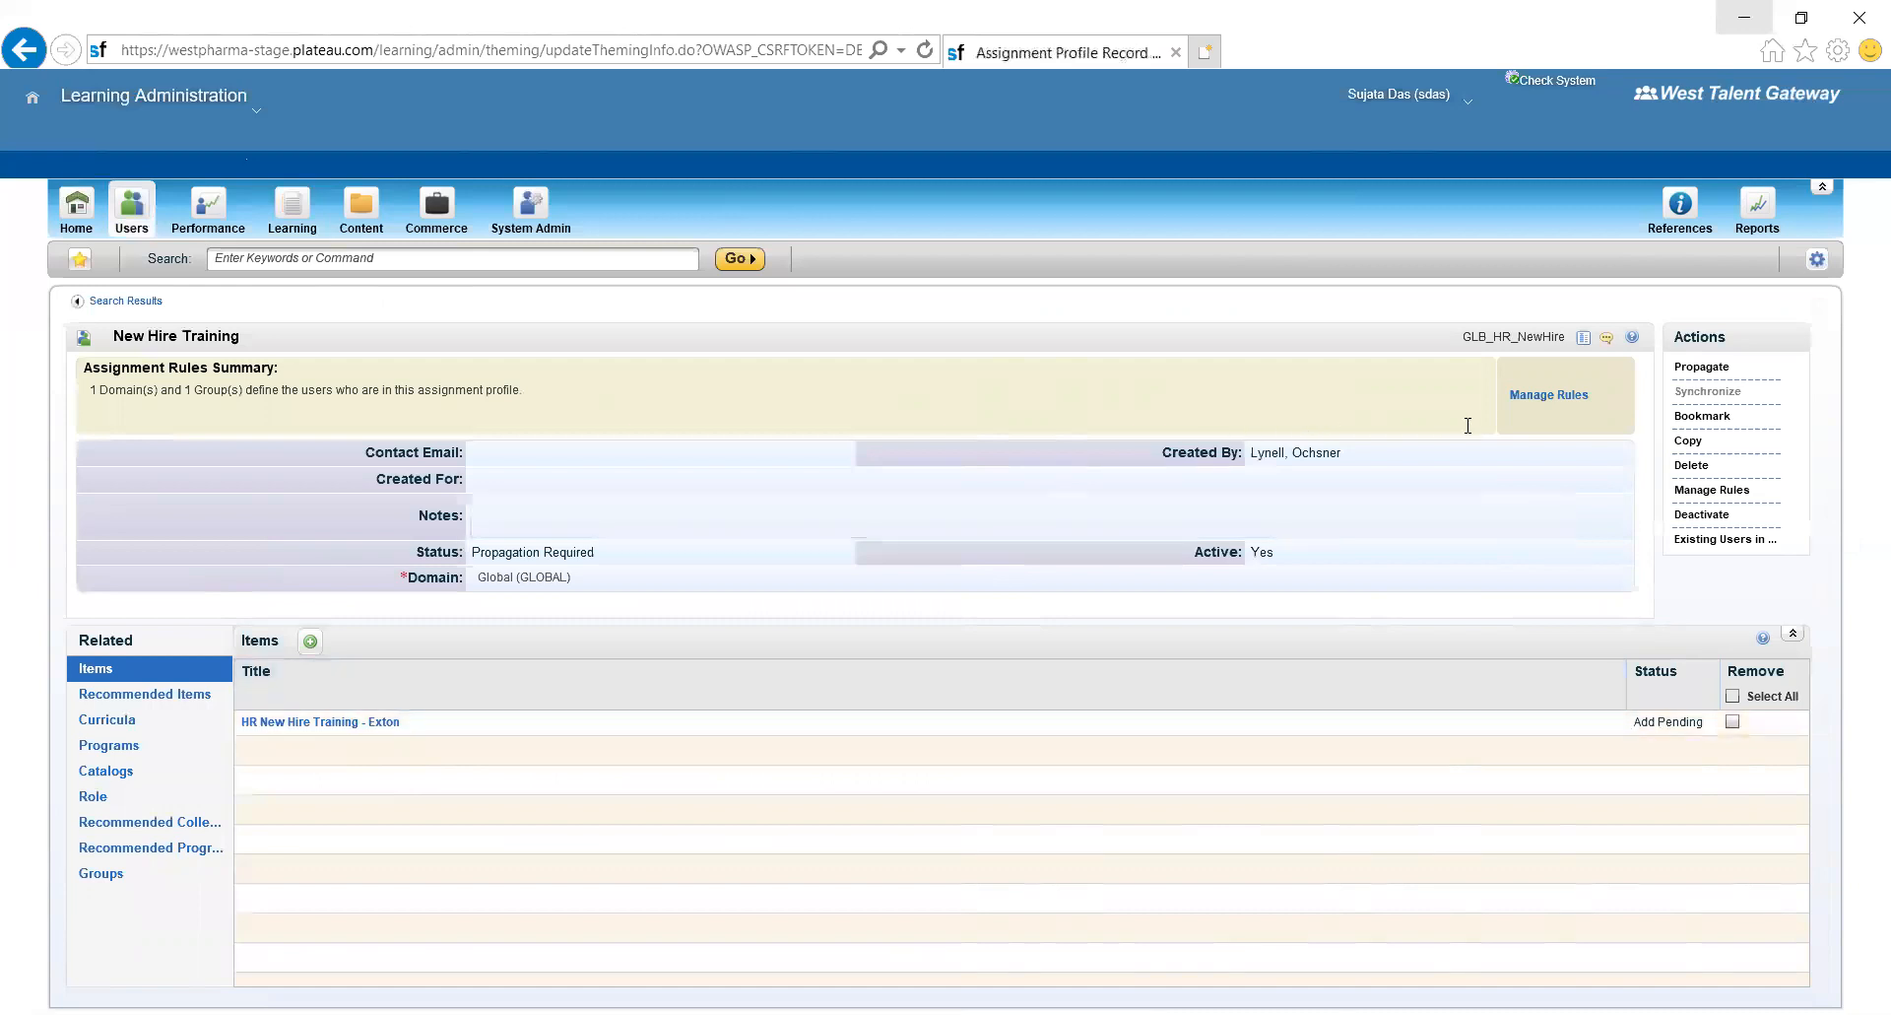
- View the New Hire Training profile's assignment rules and preview its matching users, closing both without changes
{"action": "left_click", "coordinate": [1528, 394]}
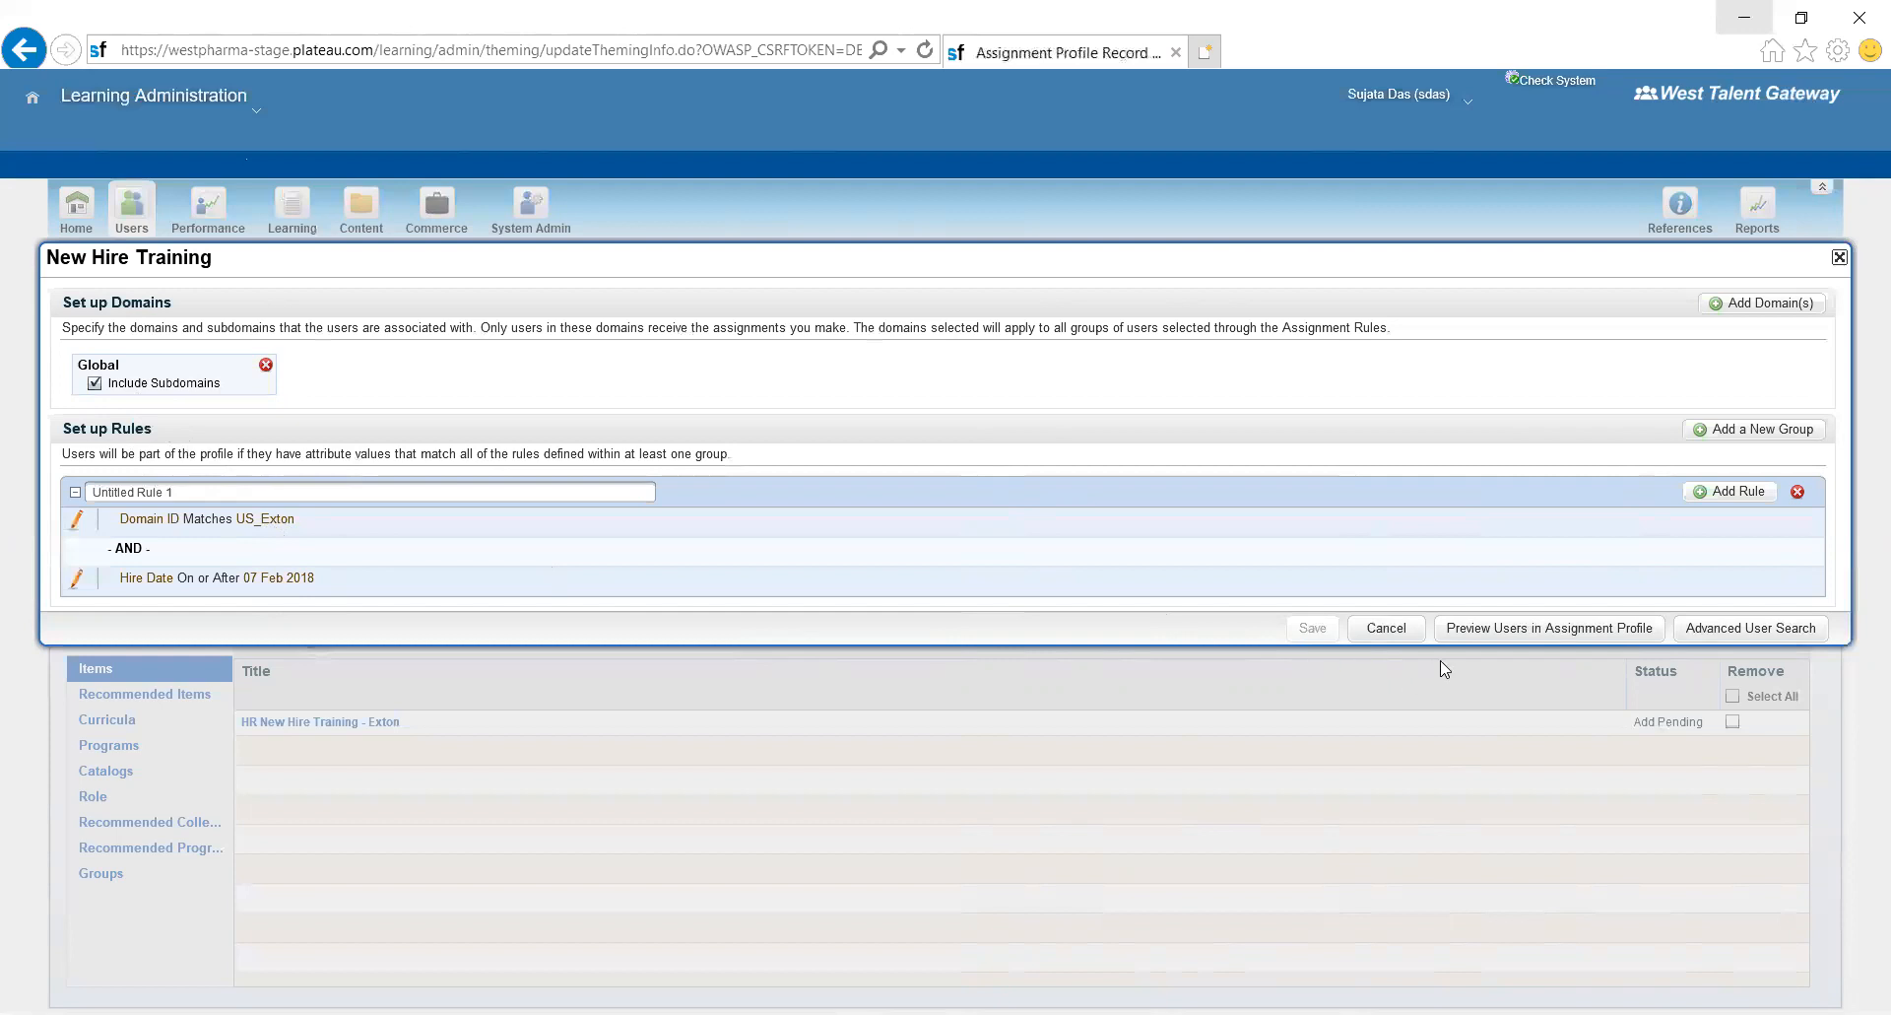
{"action": "left_click", "coordinate": [1496, 626]}
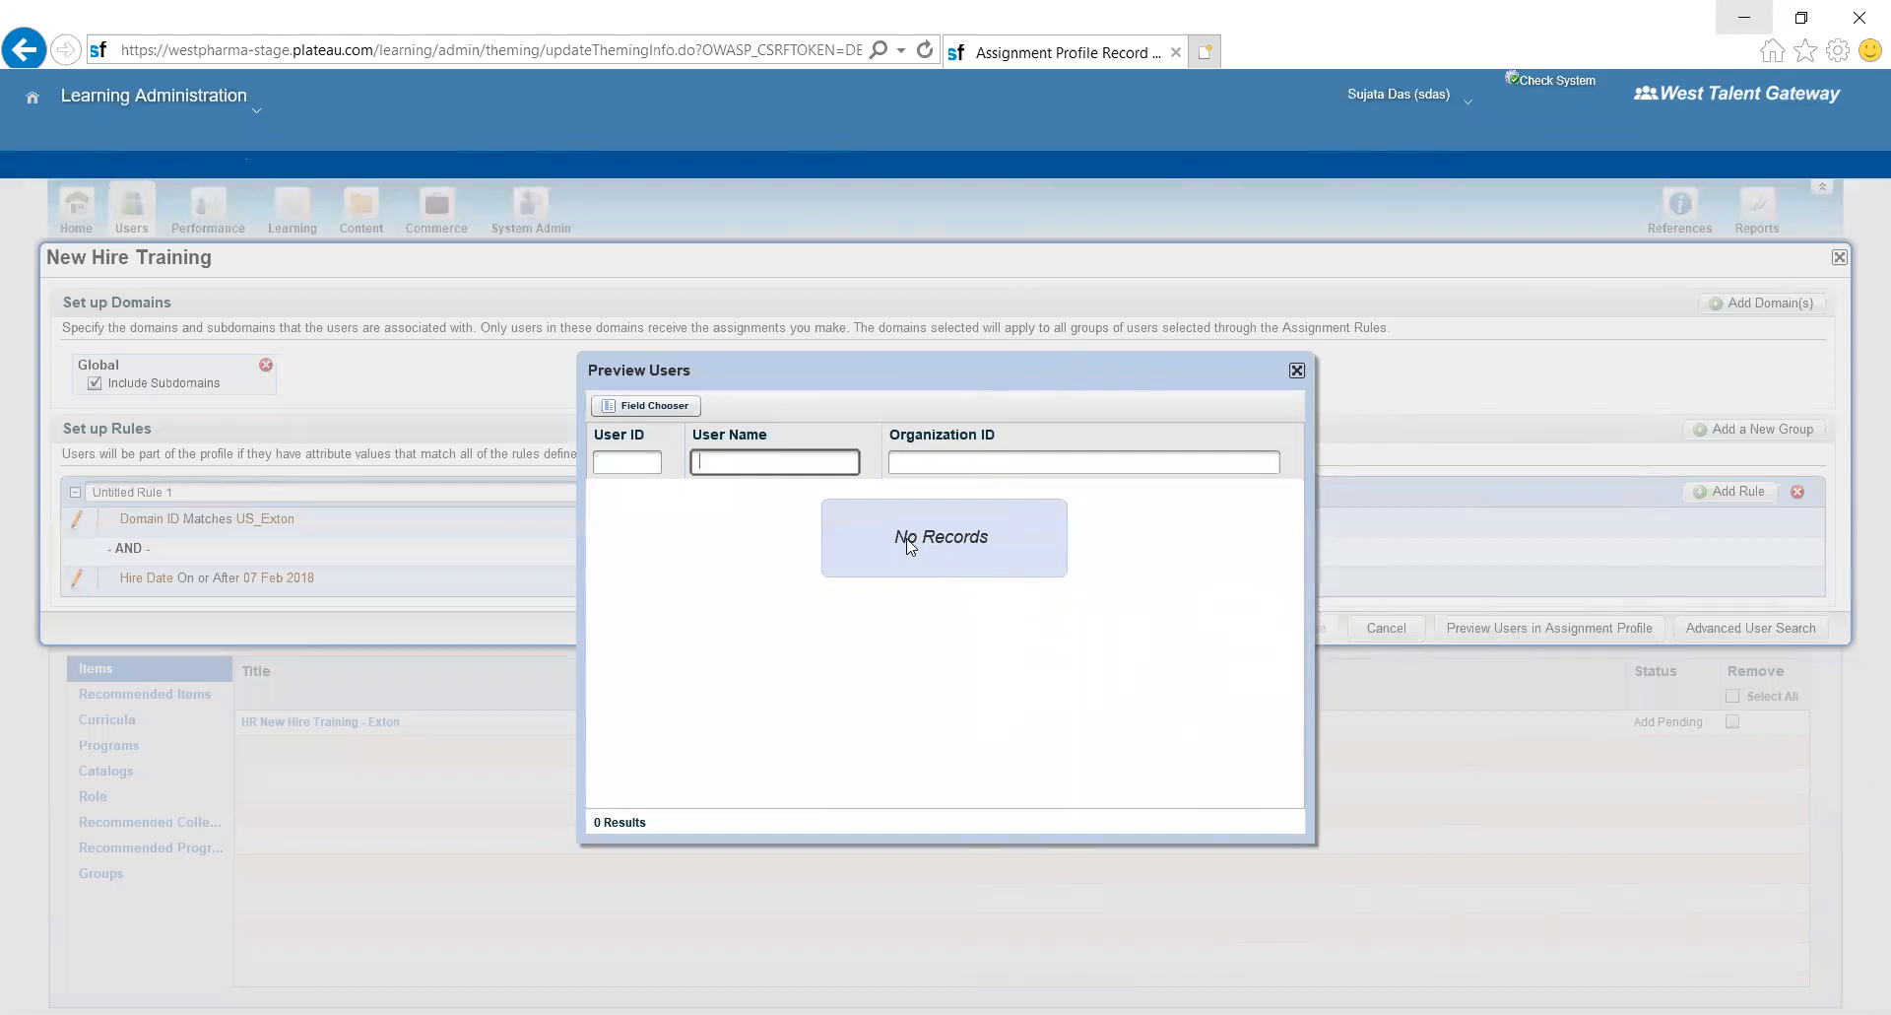
{"action": "left_click", "coordinate": [1297, 373]}
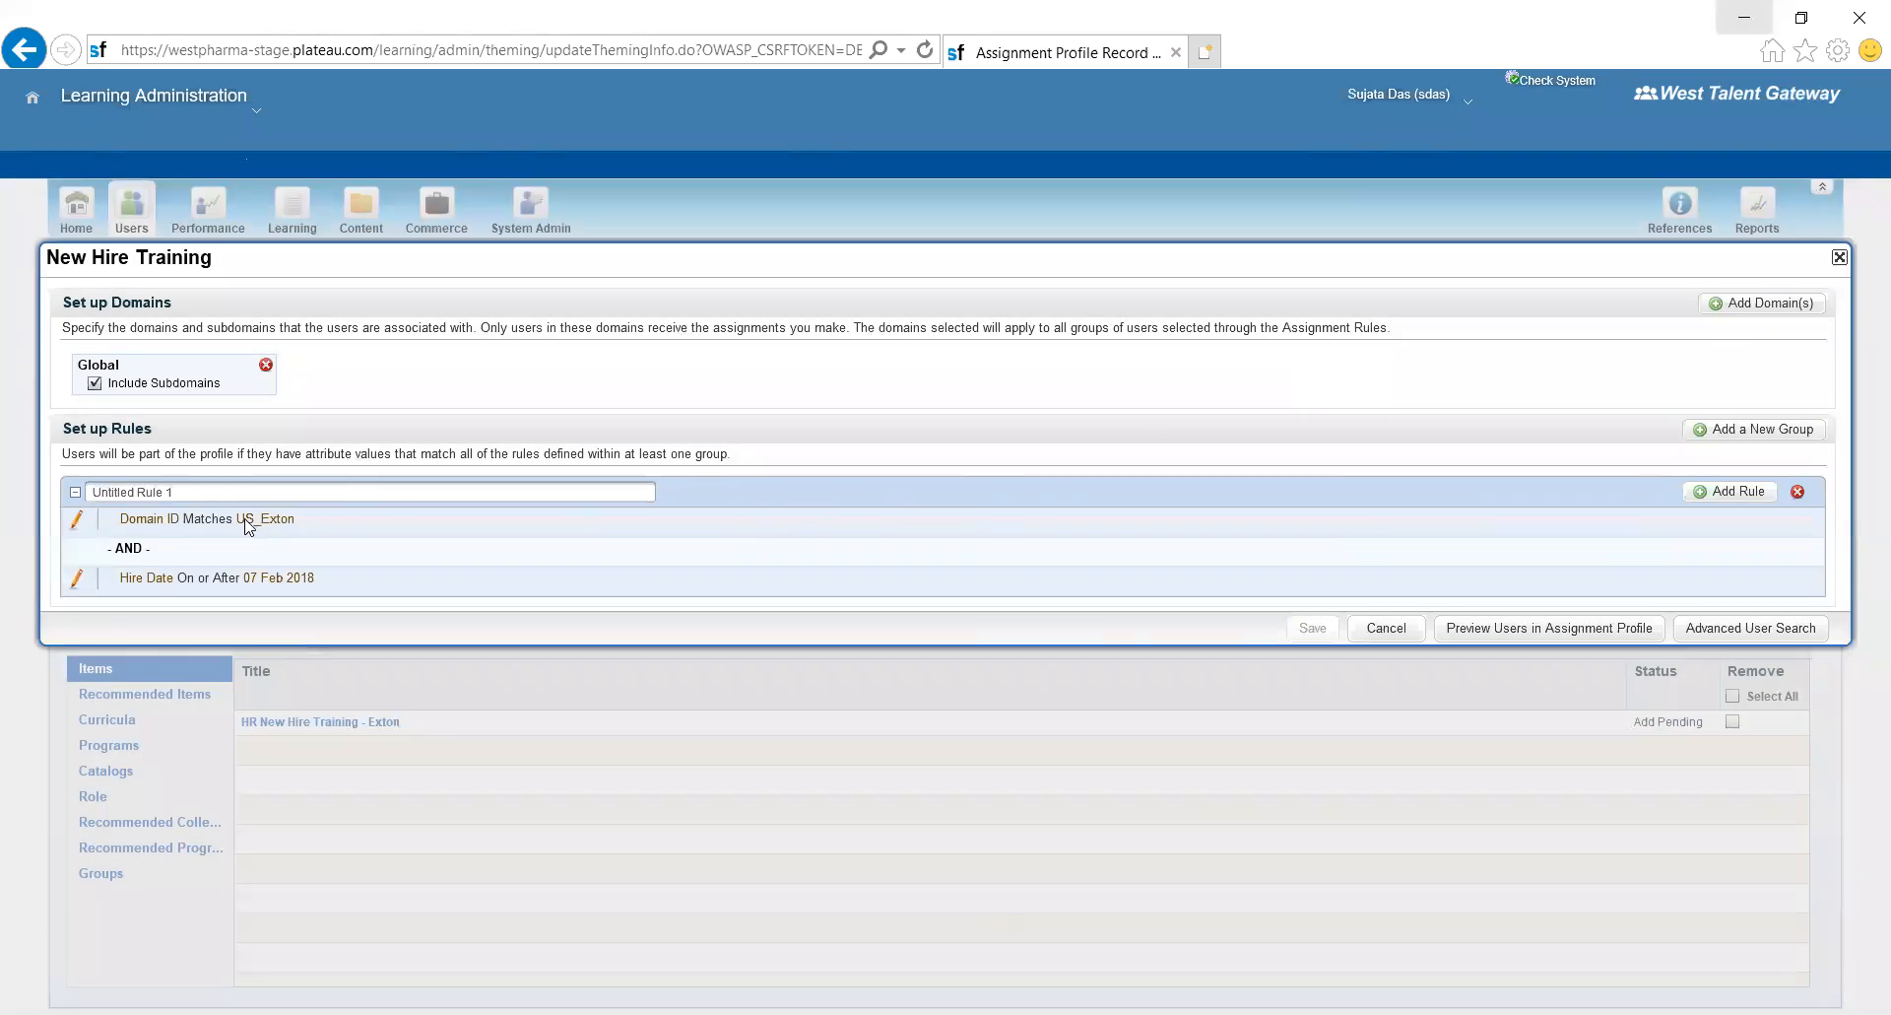
{"action": "left_click", "coordinate": [1839, 258]}
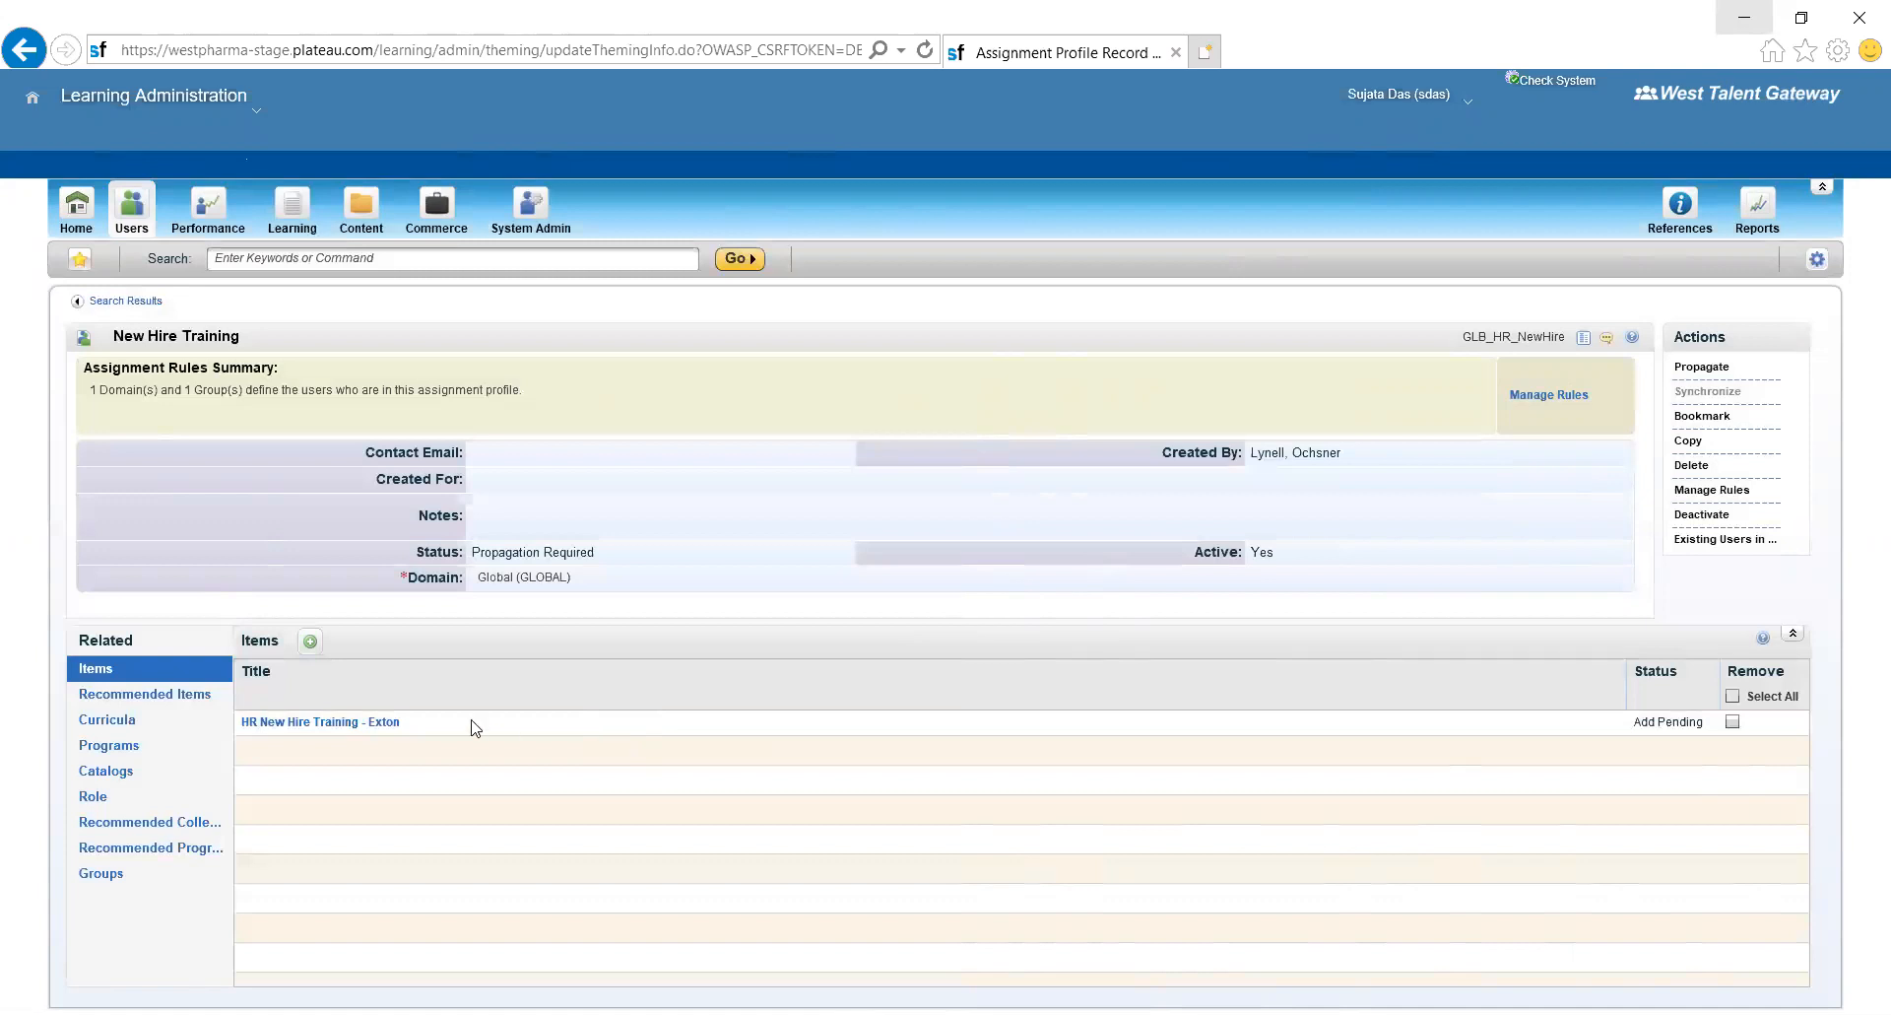
- Leave the New Hire Training profile and return to the assignment profile search results
{"action": "left_click", "coordinate": [143, 303]}
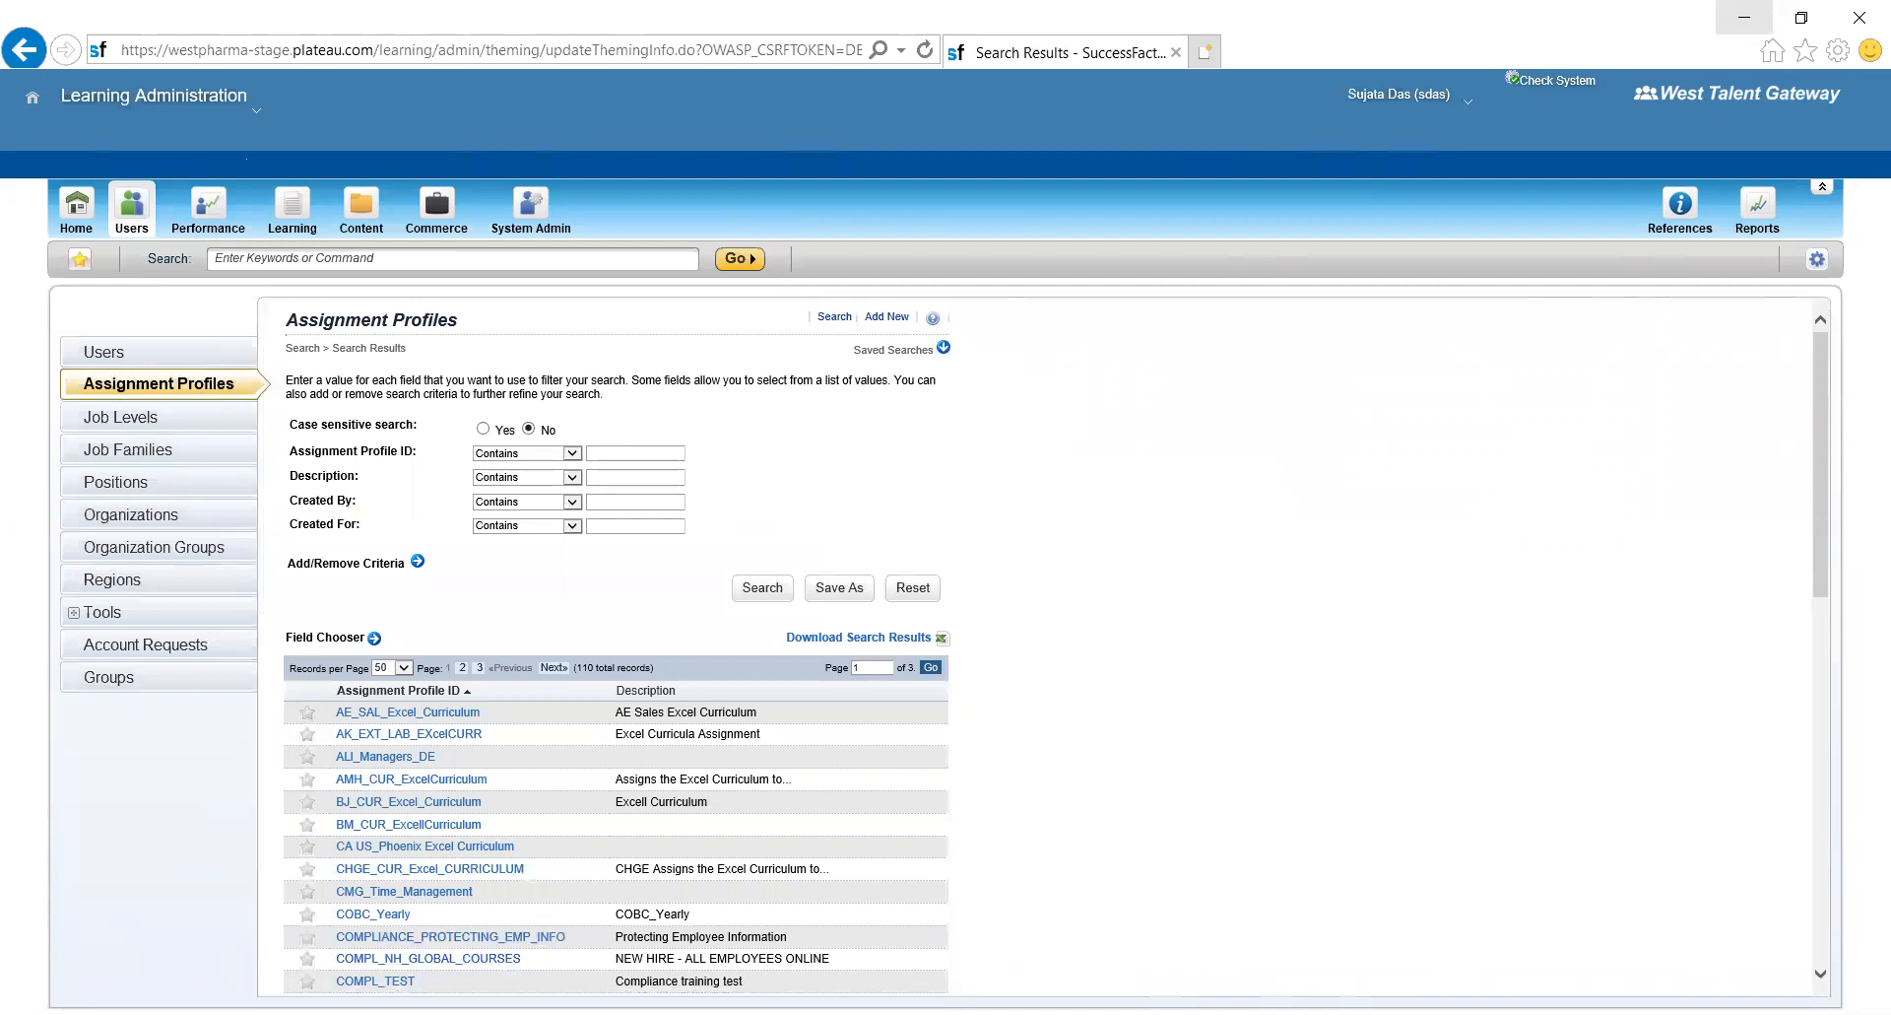
{"action": "left_click", "coordinate": [1745, 18]}
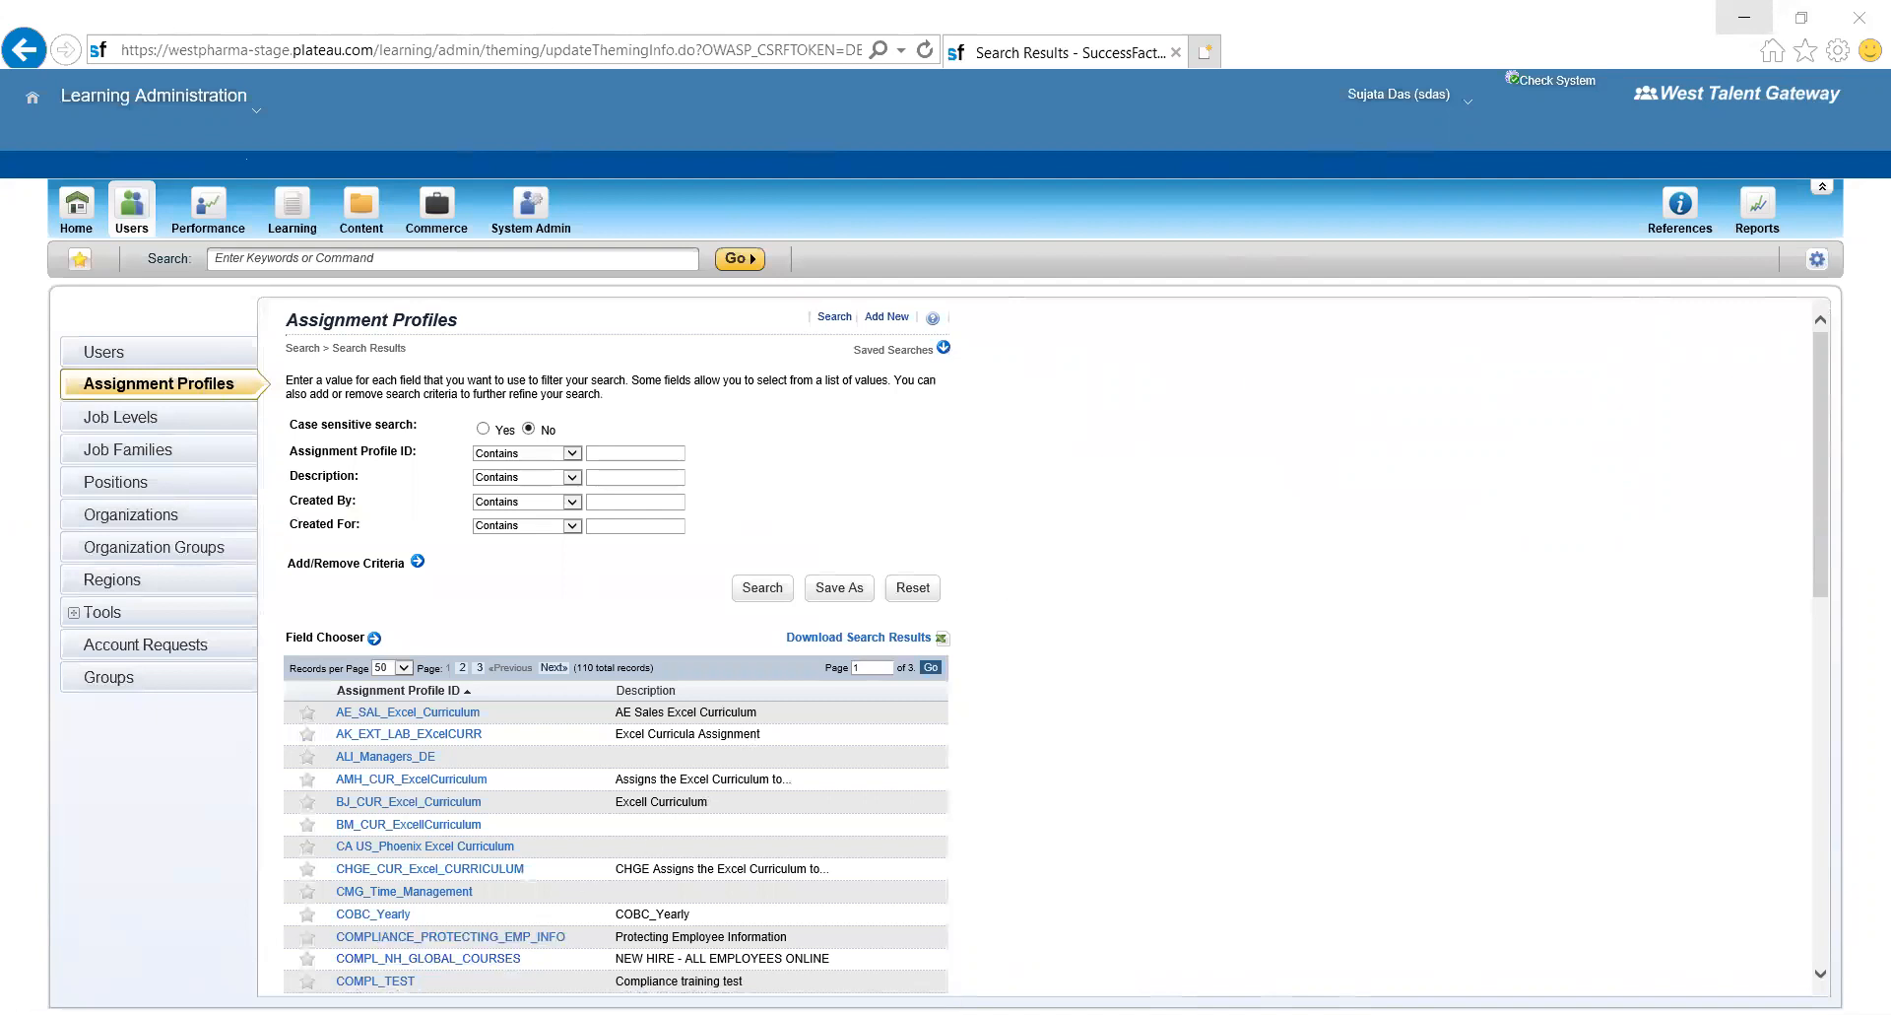